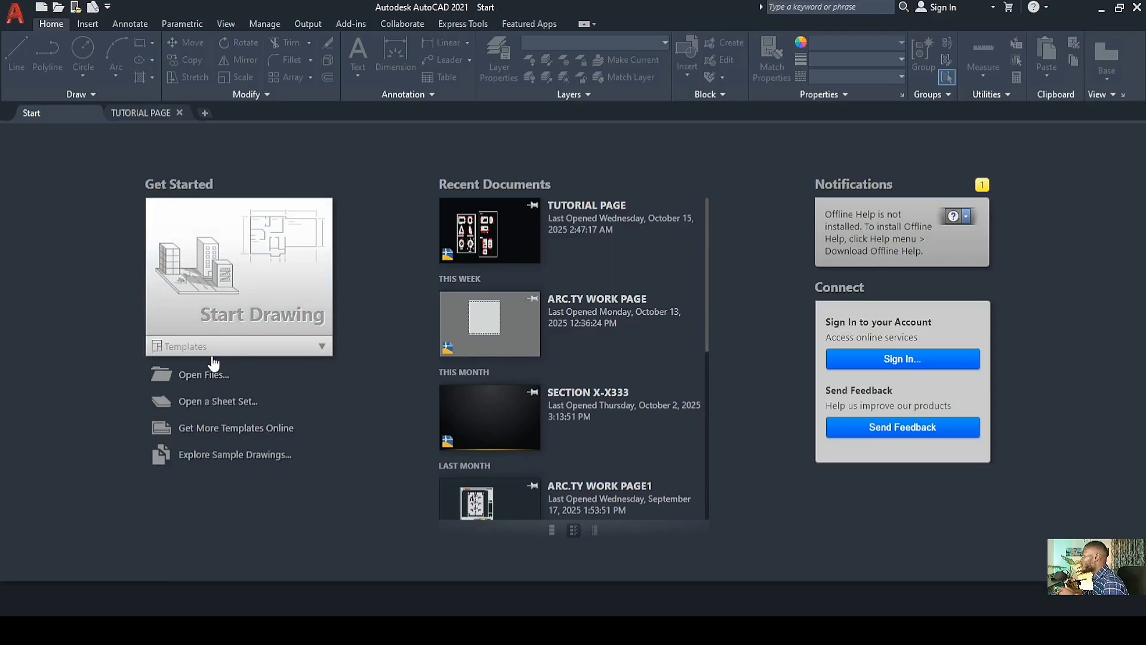
Step: Look through the available drawing templates, from the acad templates to the DIN and Gb ones, and close the list
left_click(323, 347)
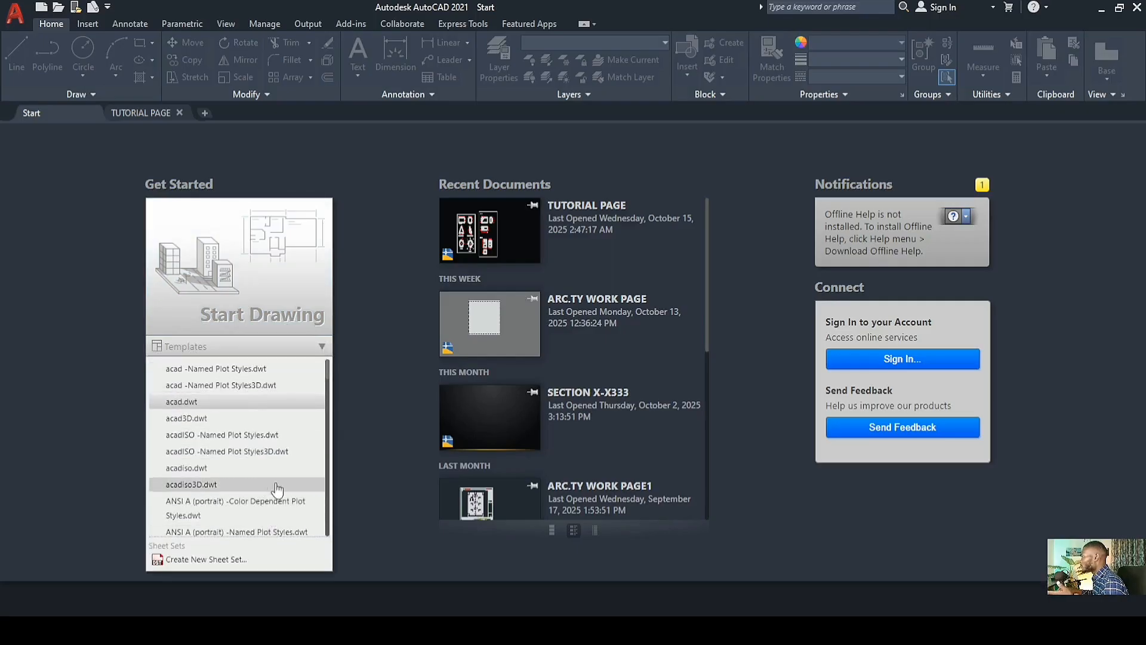
scroll(266, 477, "down", 5)
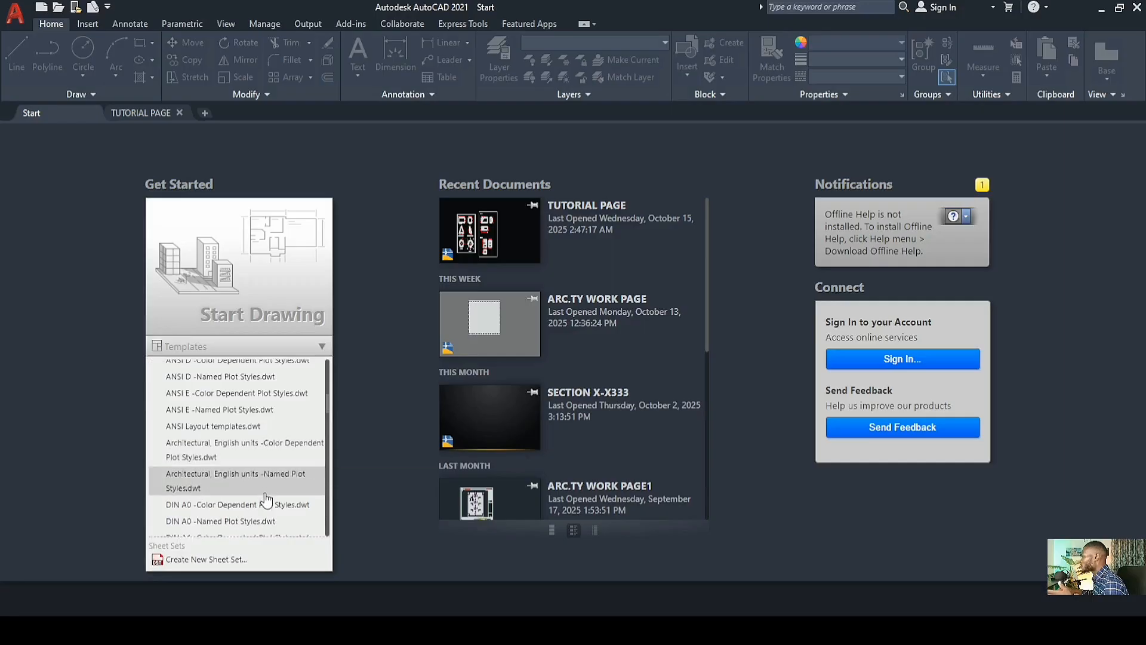
scroll(256, 519, "down", 4)
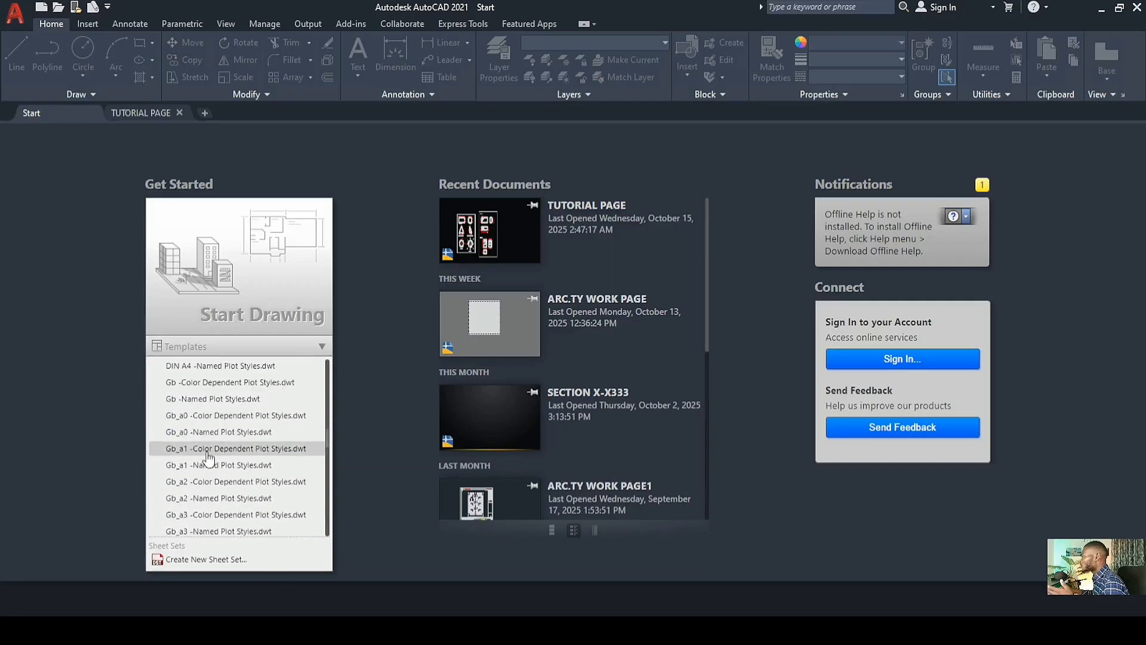
scroll(243, 441, "up", 3)
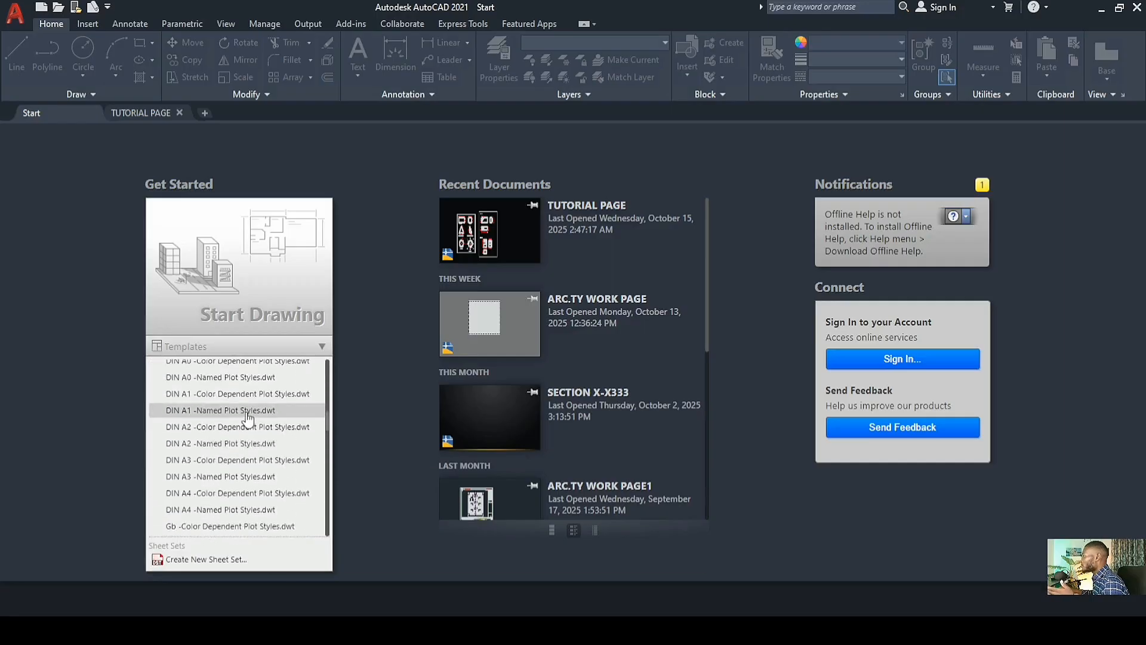
scroll(274, 410, "up", 3)
scroll(274, 409, "up", 5)
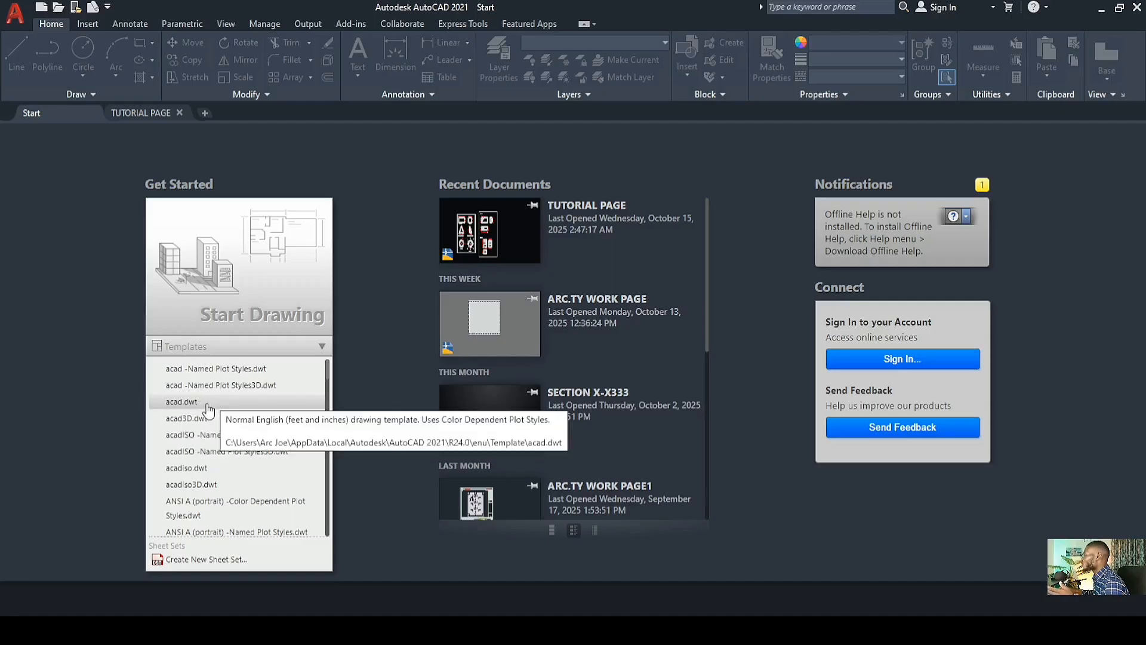
left_click(287, 351)
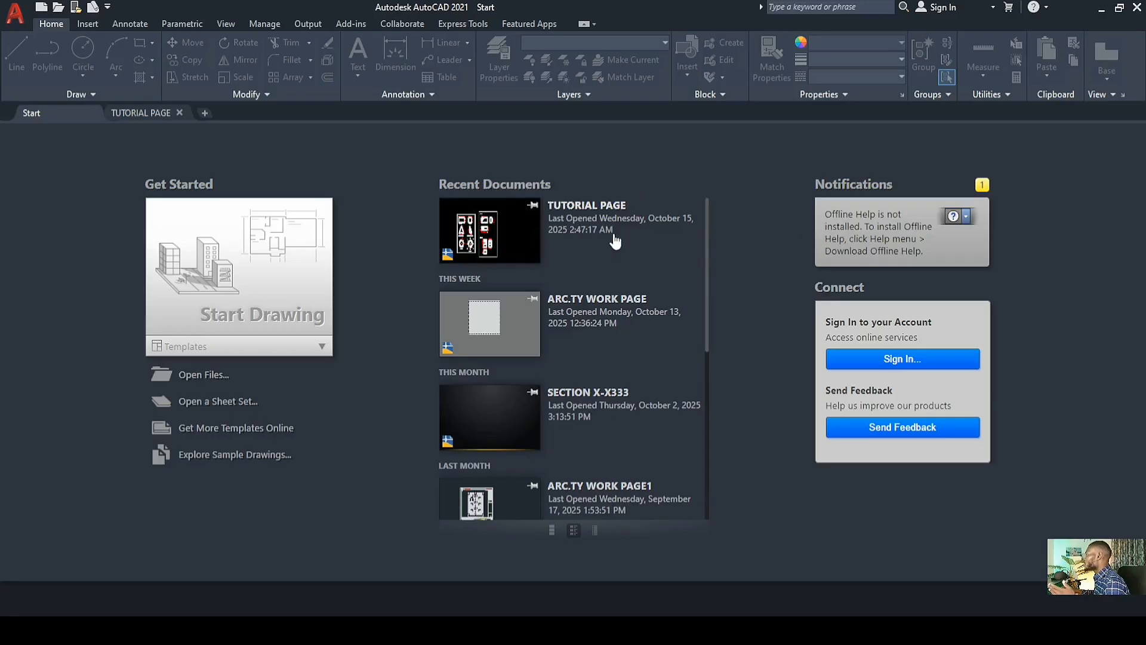
Step: Look through the recently opened documents on the start page
scroll(636, 260, "down", 5)
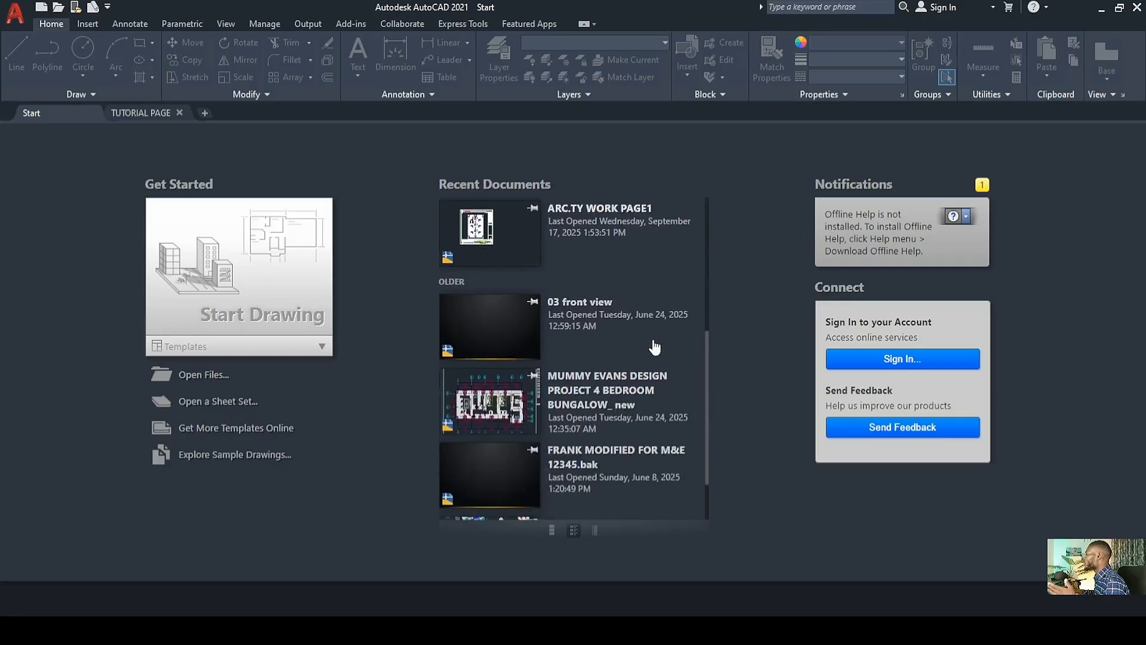
scroll(653, 471, "up", 4)
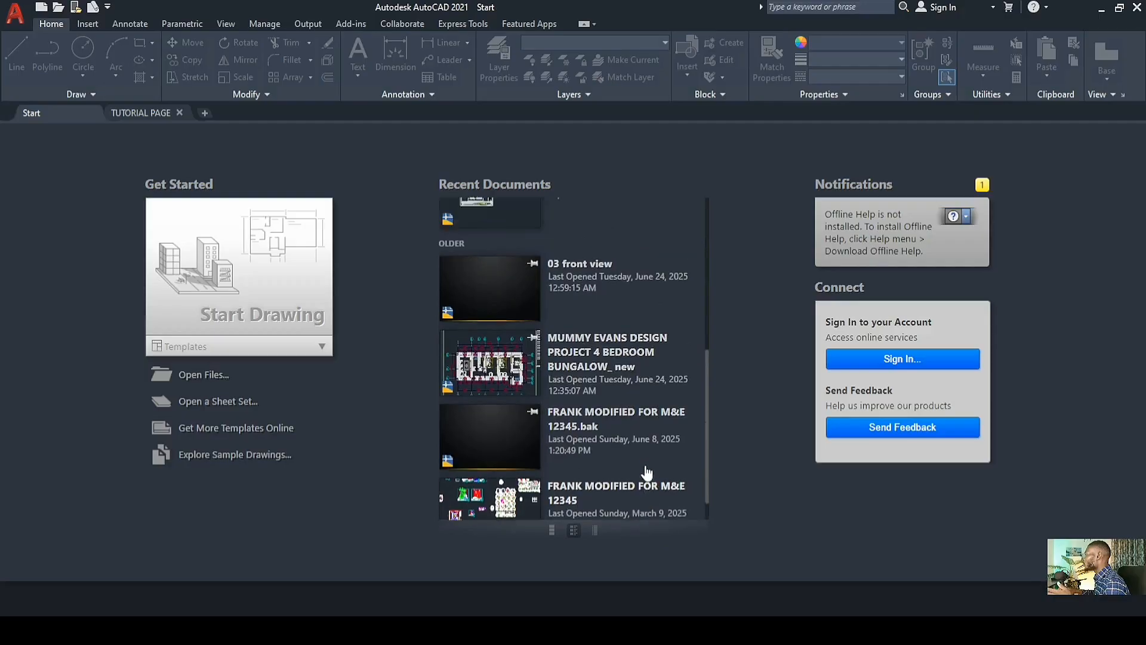
scroll(653, 455, "up", 2)
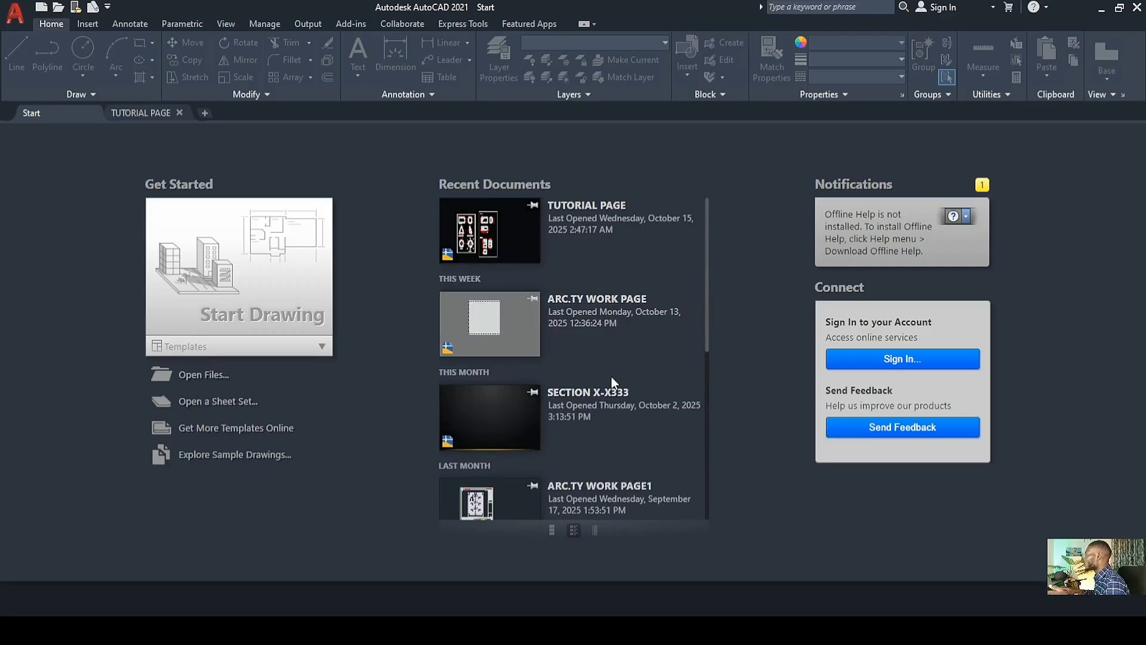
scroll(599, 345, "down", 3)
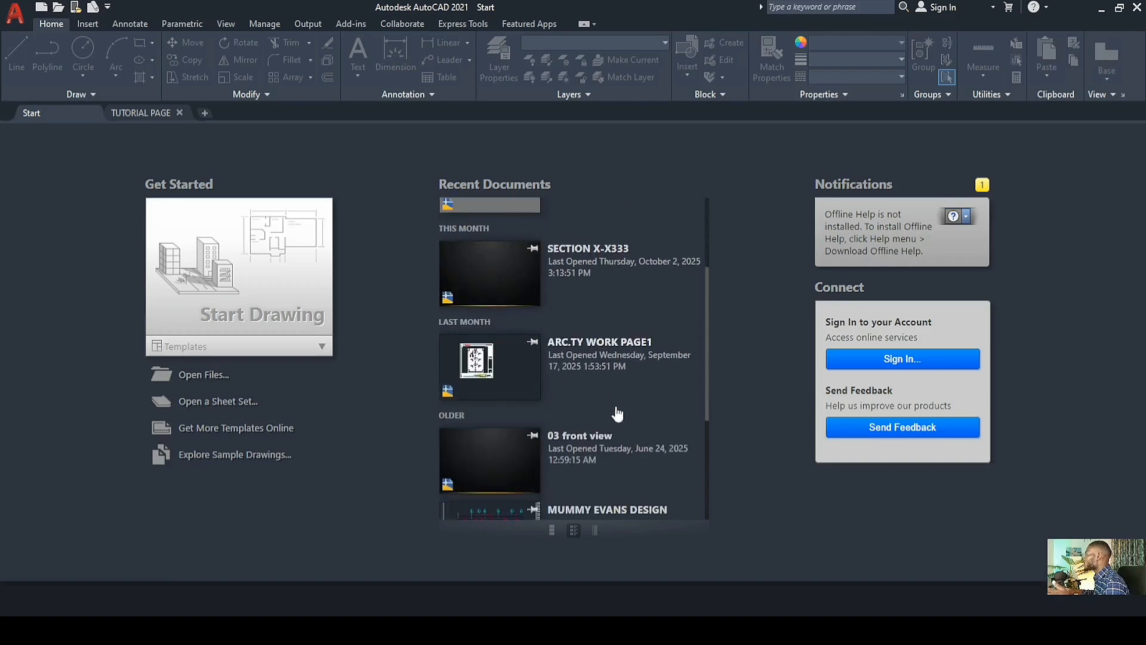
scroll(629, 472, "up", 3)
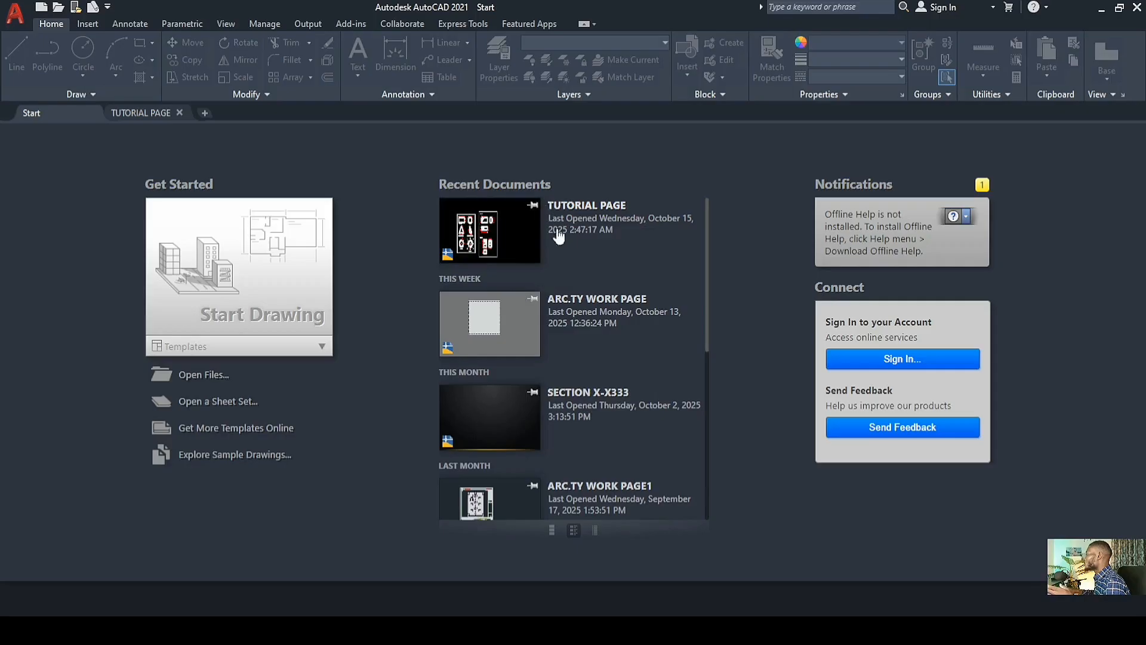
scroll(563, 425, "down", 3)
scroll(567, 449, "up", 3)
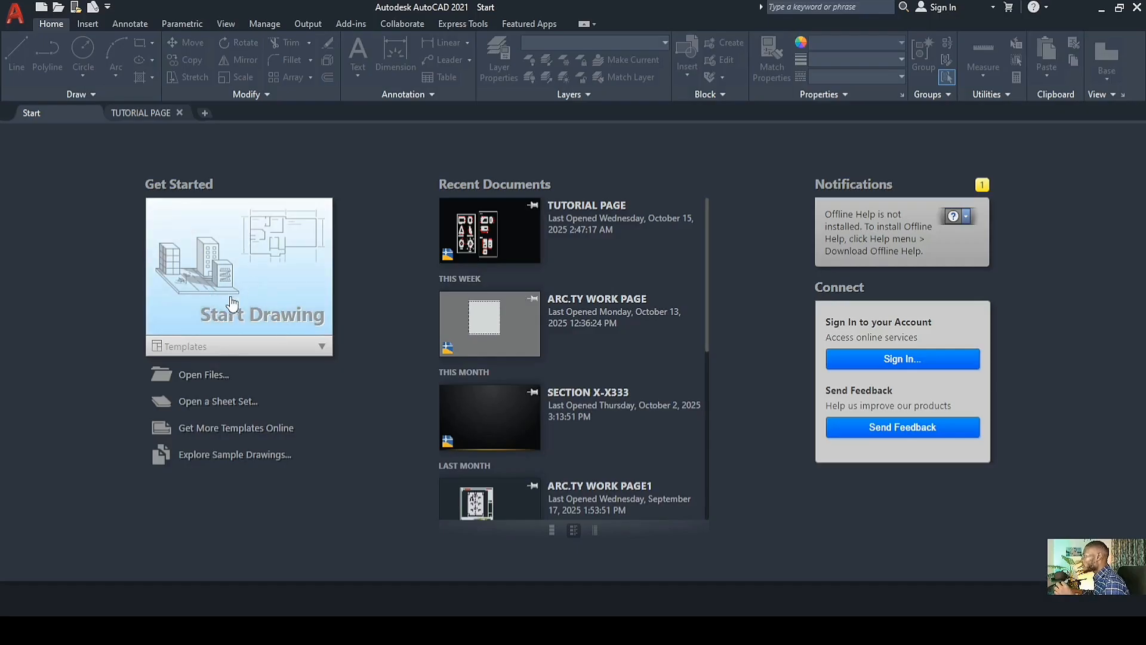
Step: Start a new drawing with the preselected acad.dwt template
left_click(321, 347)
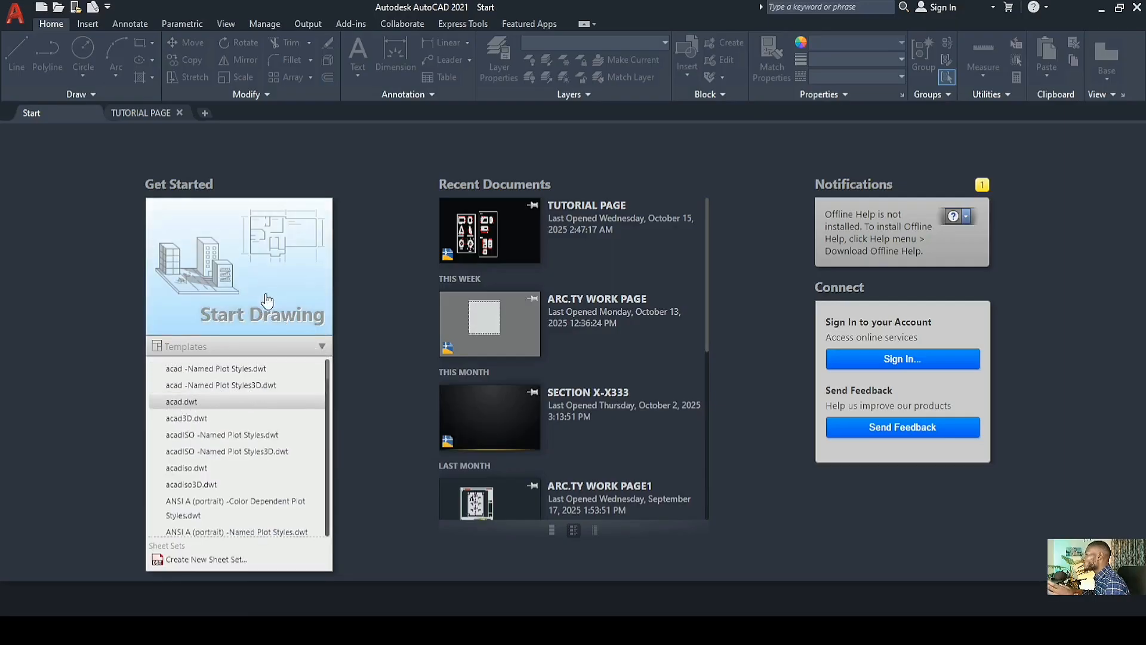
left_click(257, 264)
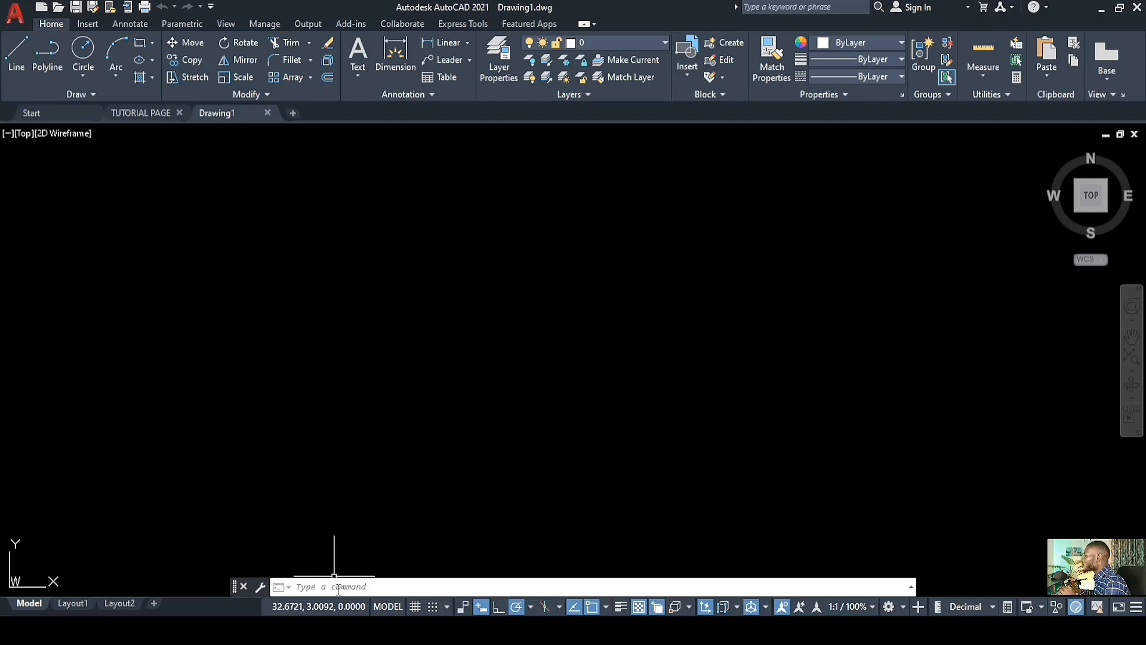
Step: Set the drawing units to a decimal length precision of 0 and an insertion scale in Millimeters
left_click(387, 588)
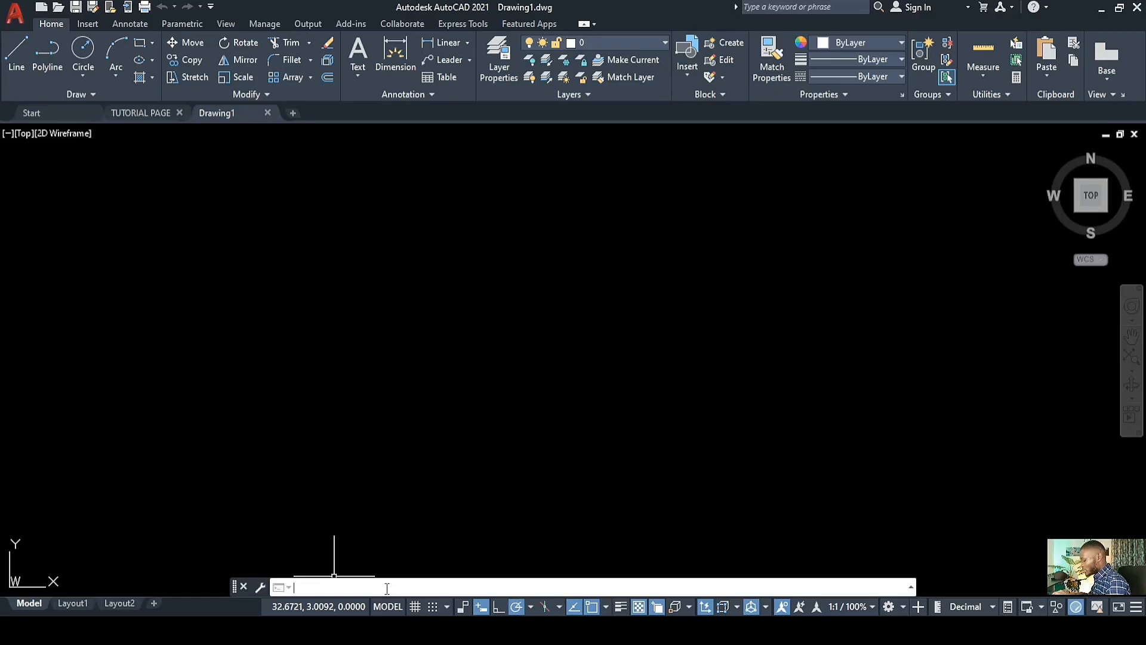
type("un")
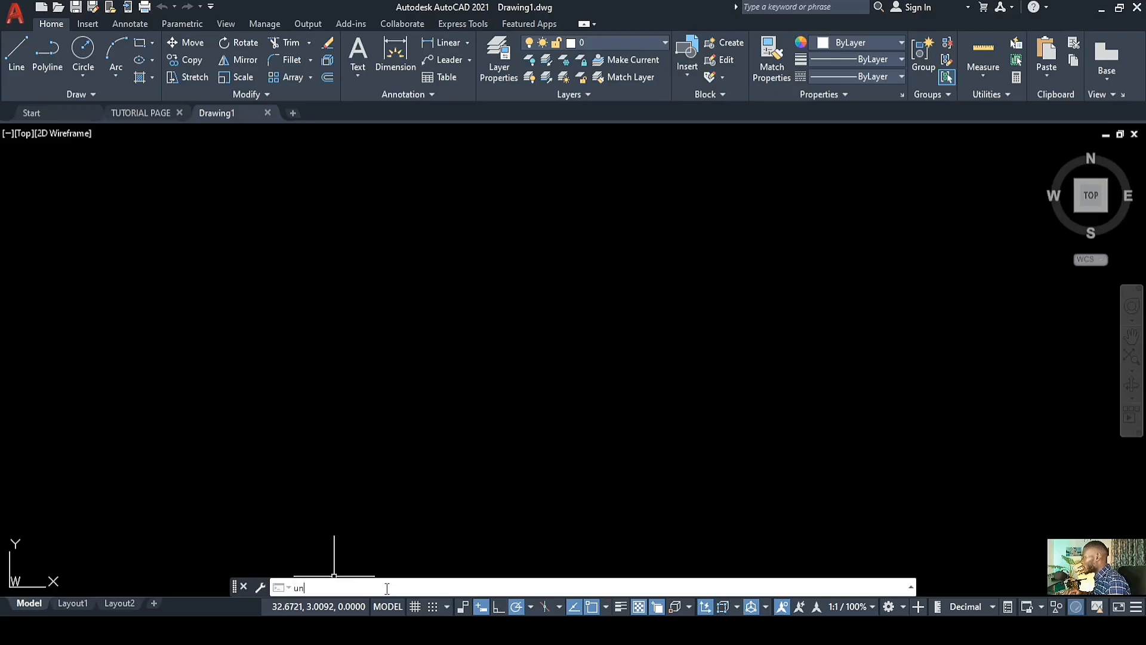
type("its")
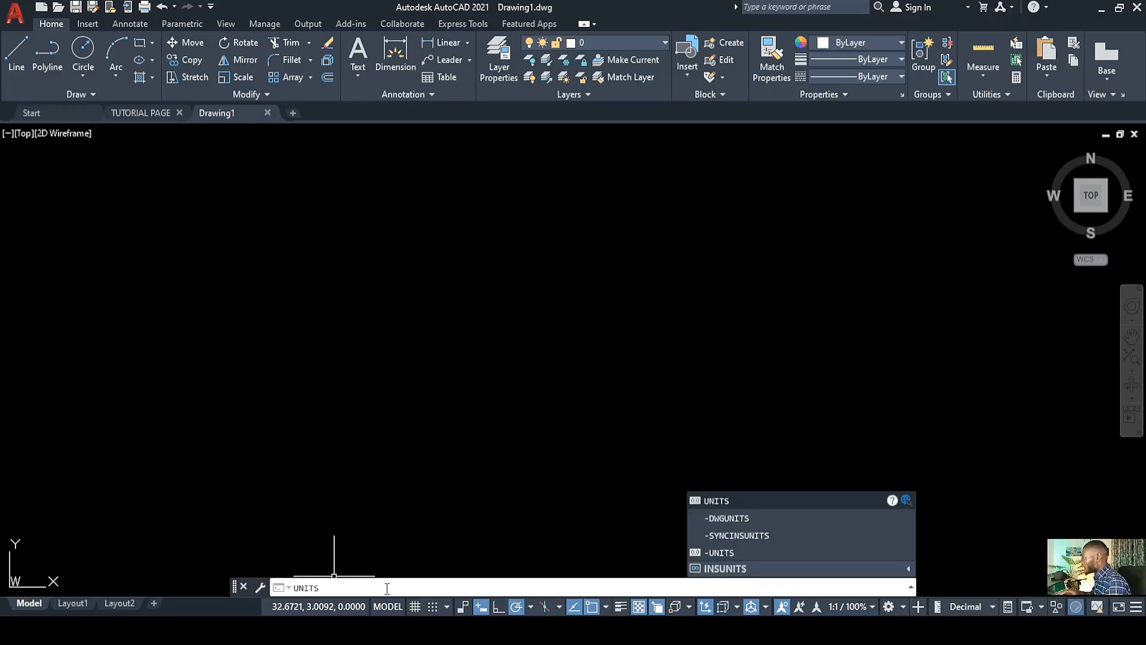
key("Return")
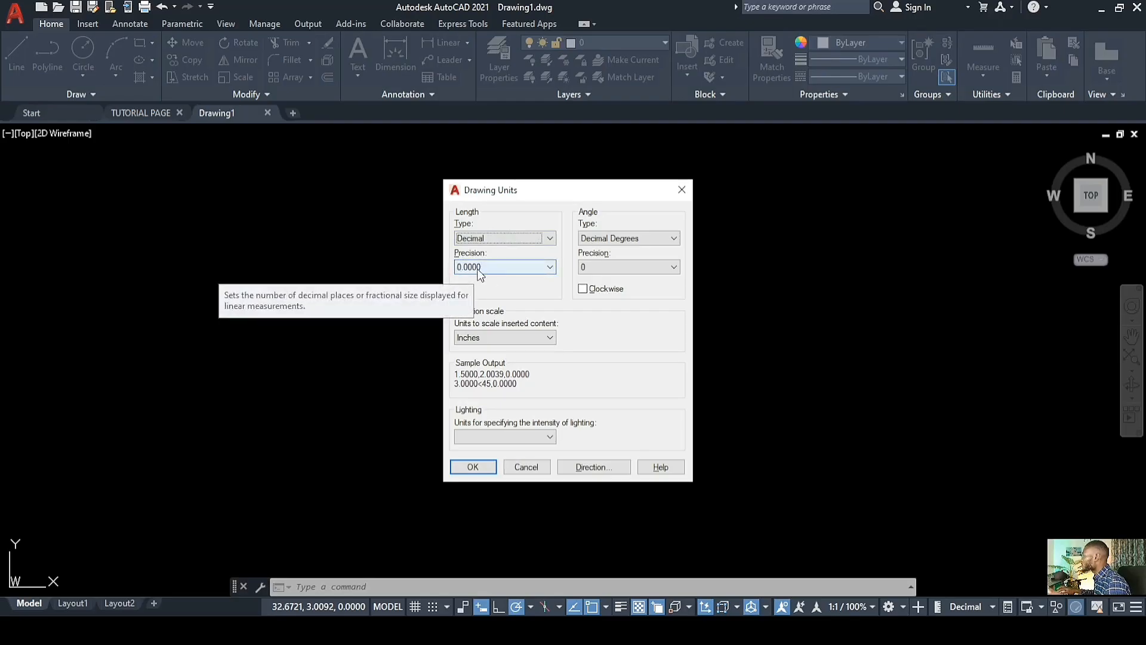
left_click(550, 268)
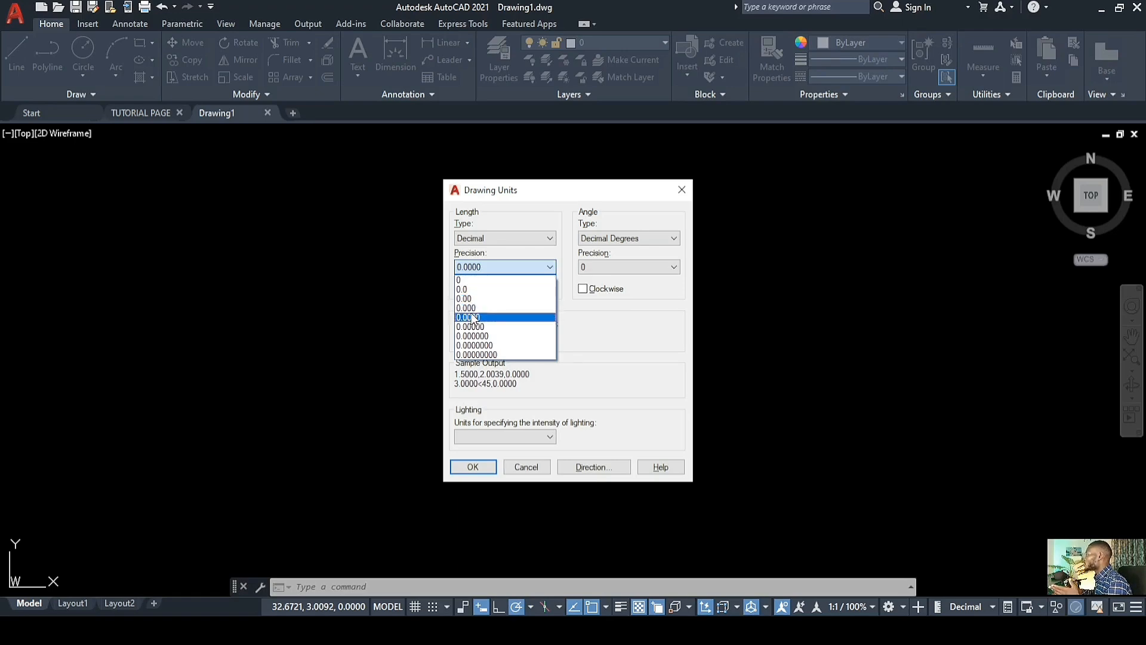
left_click(460, 281)
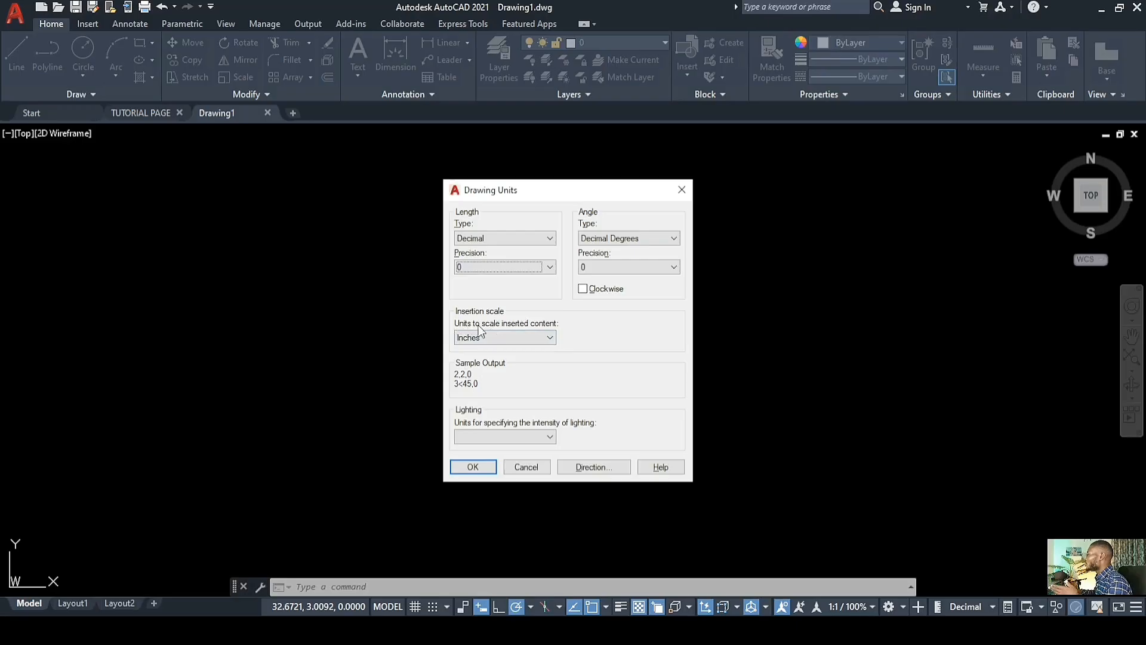
left_click(541, 338)
left_click(482, 401)
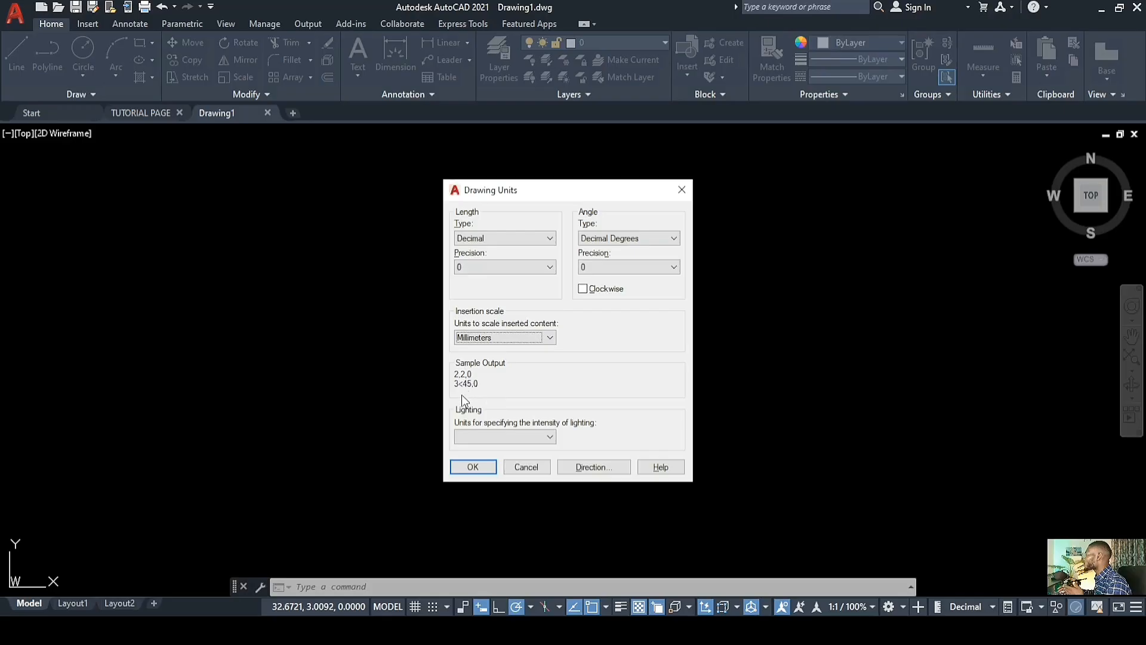
Step: Switch the length precision between 0.00 and 0 to compare the sample output, ending on 0
left_click(547, 267)
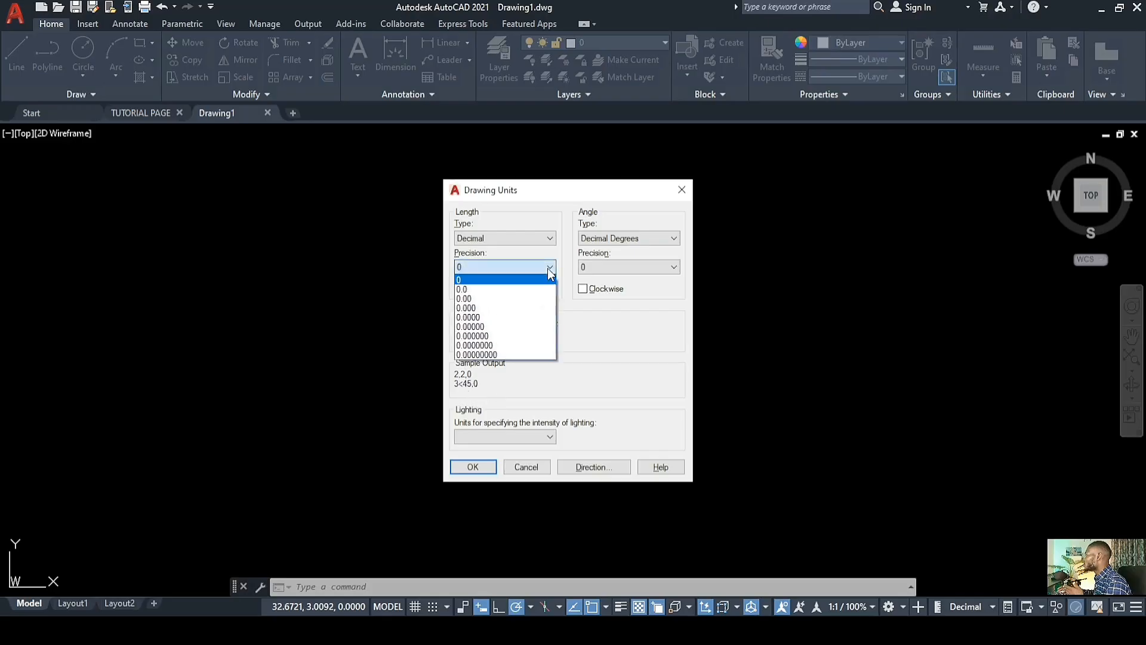
left_click(468, 298)
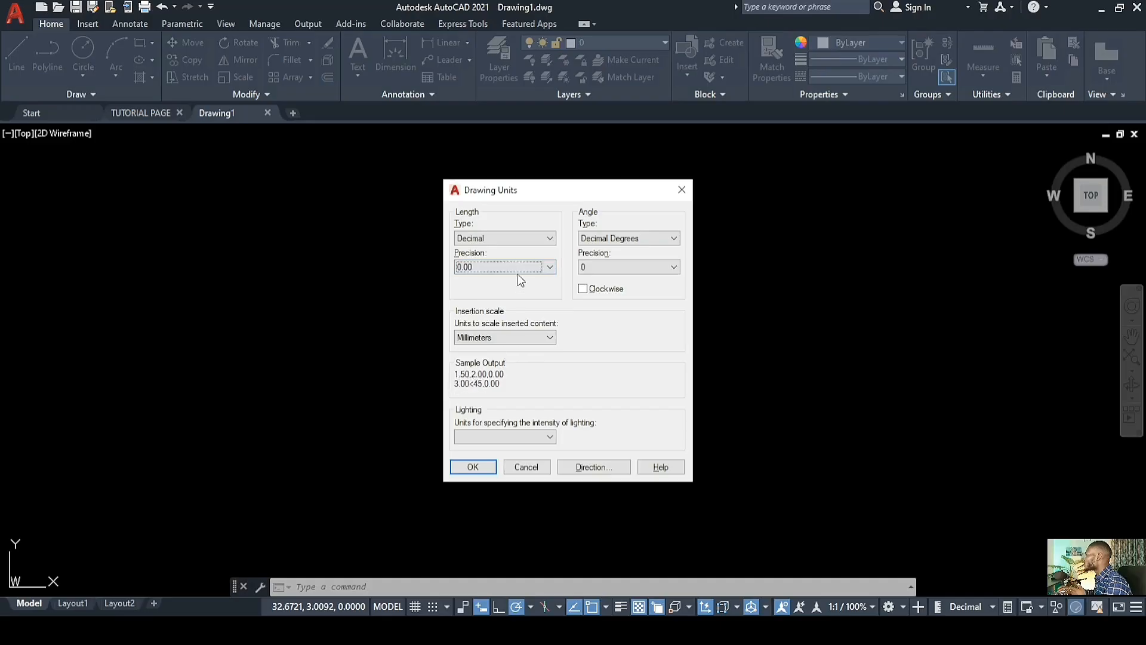
left_click(540, 267)
left_click(479, 280)
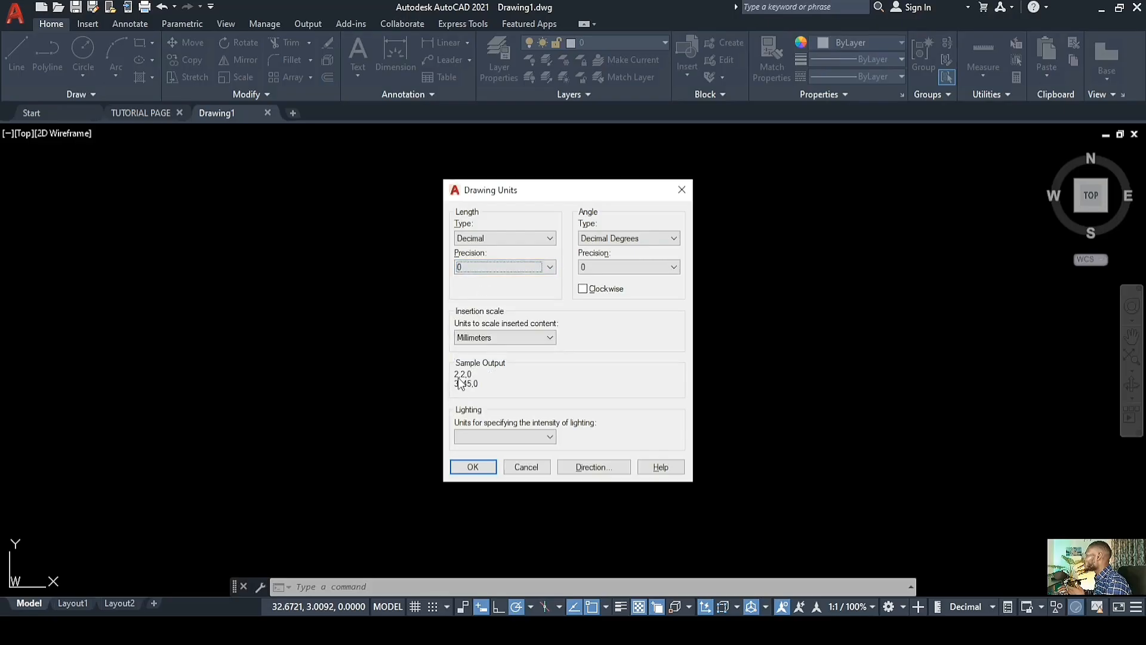
left_click(478, 267)
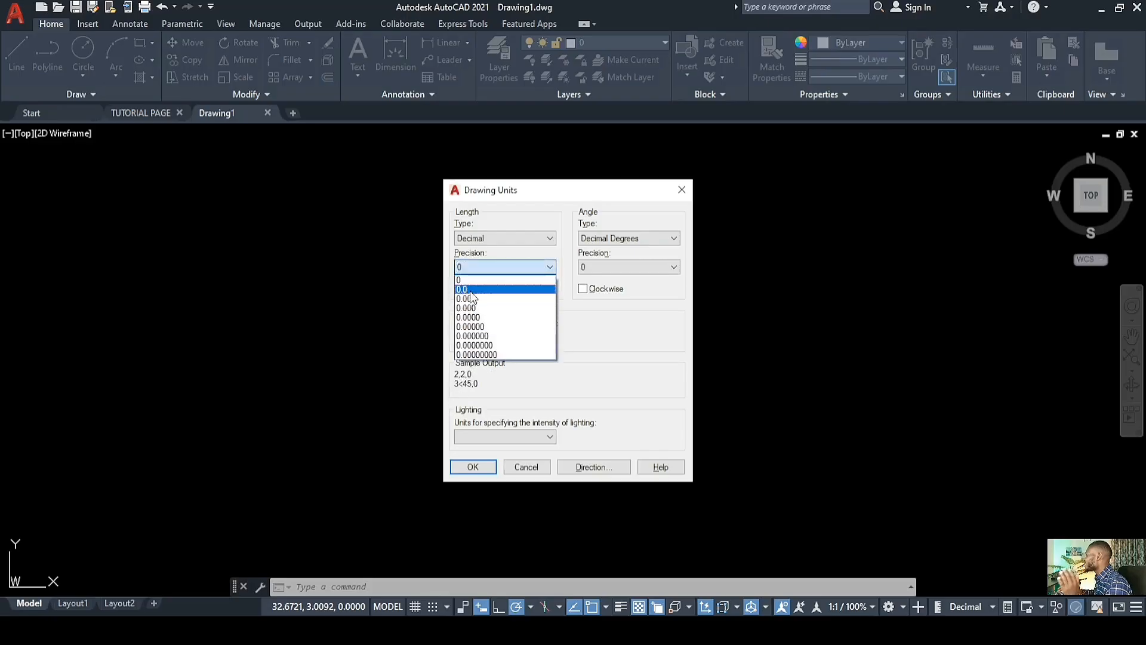
left_click(470, 298)
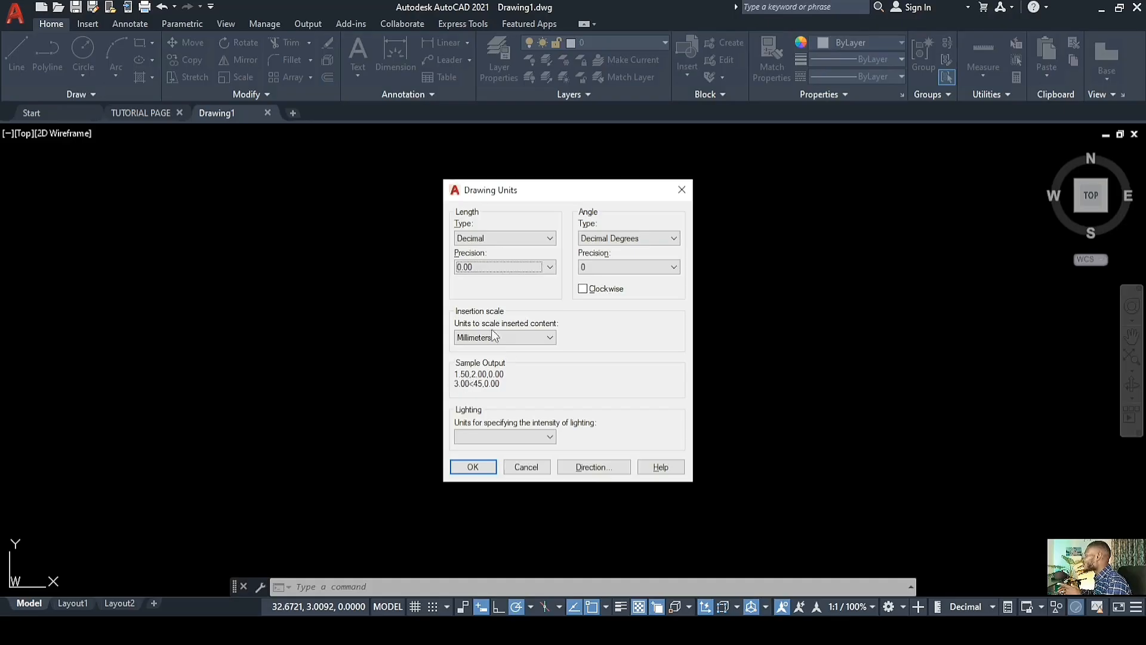
left_click(523, 267)
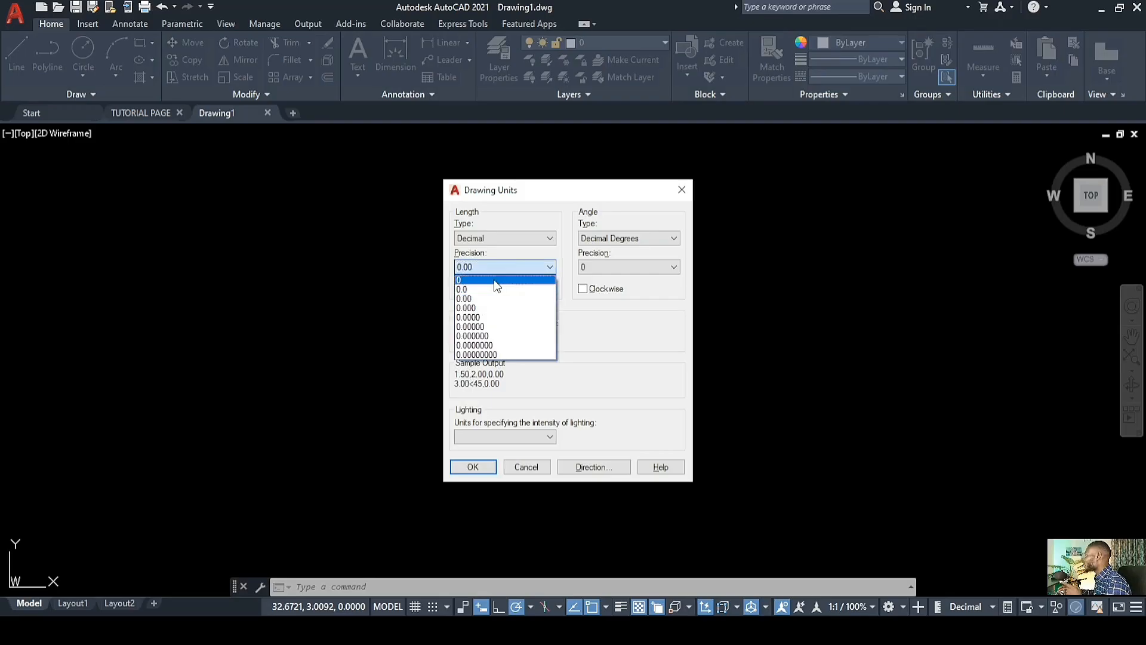
left_click(493, 280)
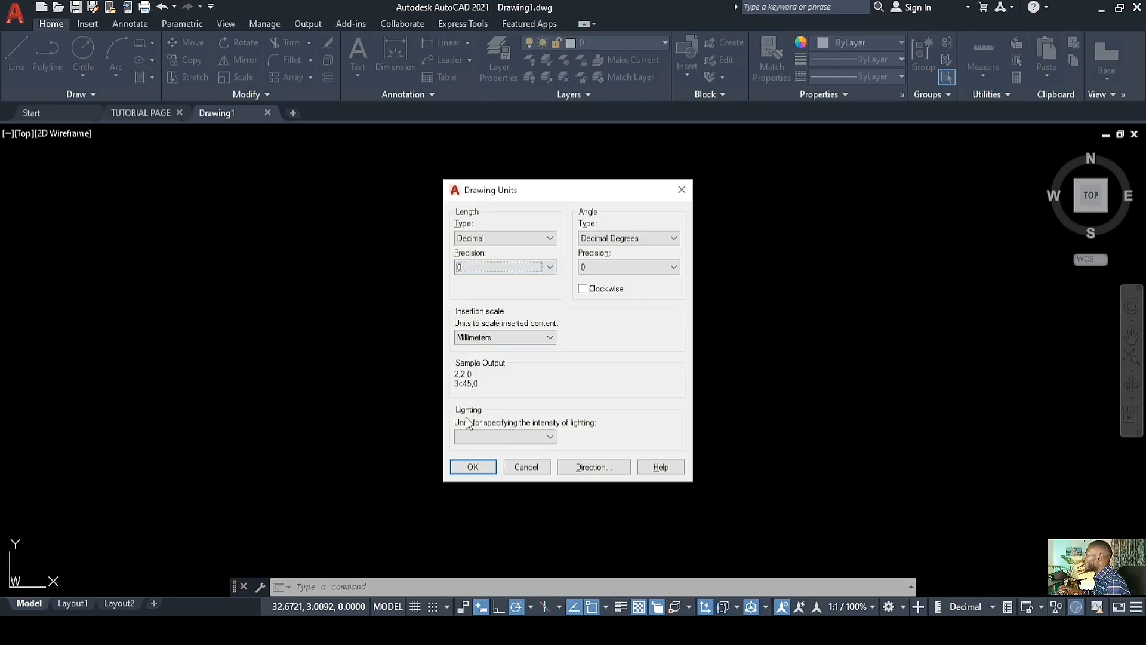
Step: Set the lighting intensity units to International and apply the drawing units
left_click(536, 438)
left_click(487, 448)
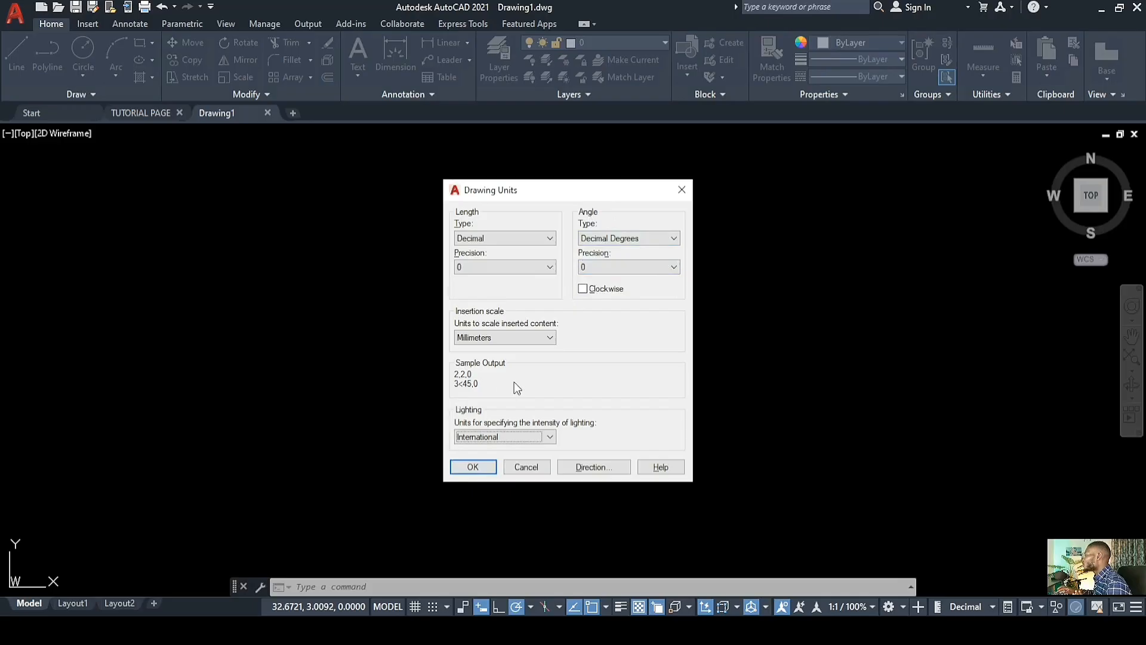
left_click(471, 468)
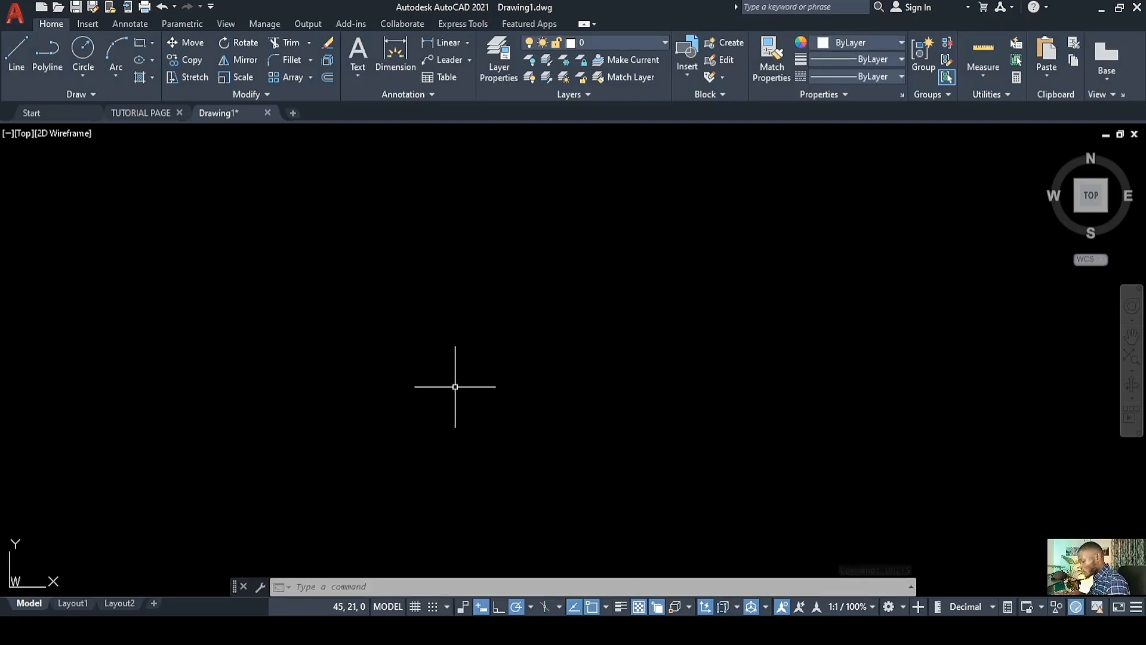
Step: Set the model space limits with the lower left corner at 0,0 and the upper right corner at 50000,50000
type("lim")
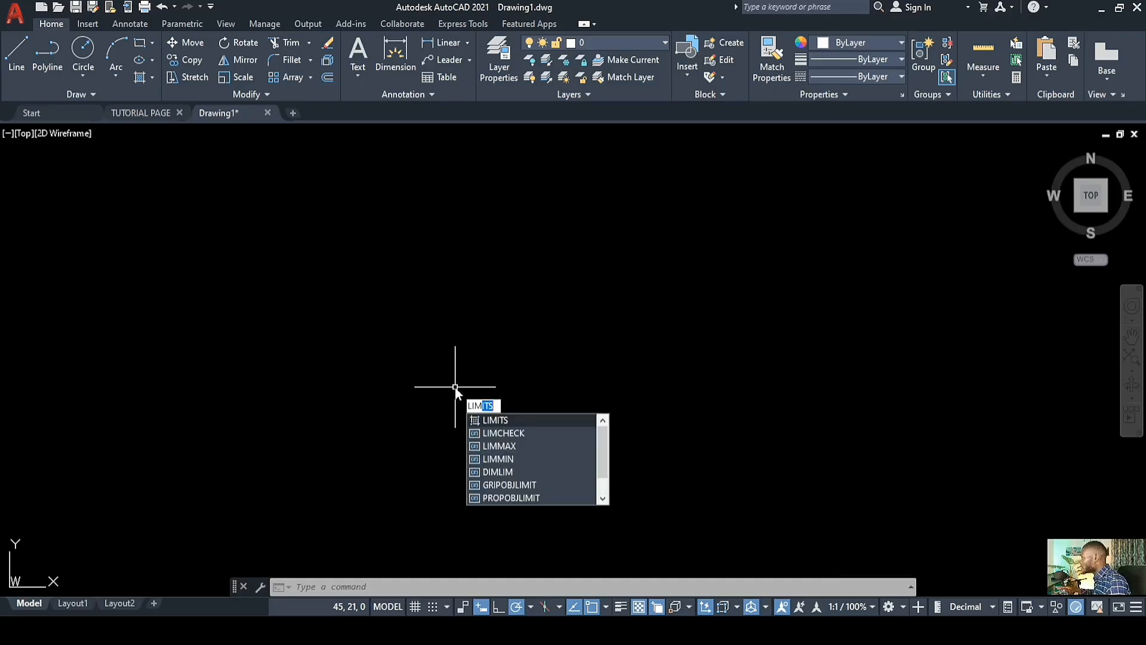
left_click(506, 419)
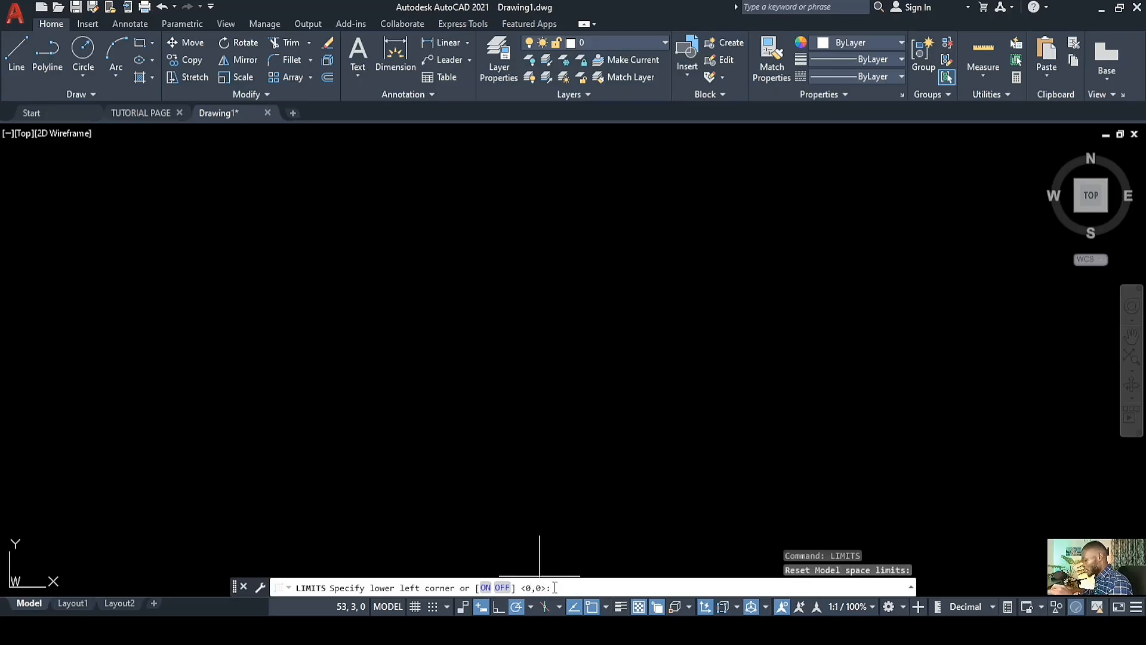
type("0")
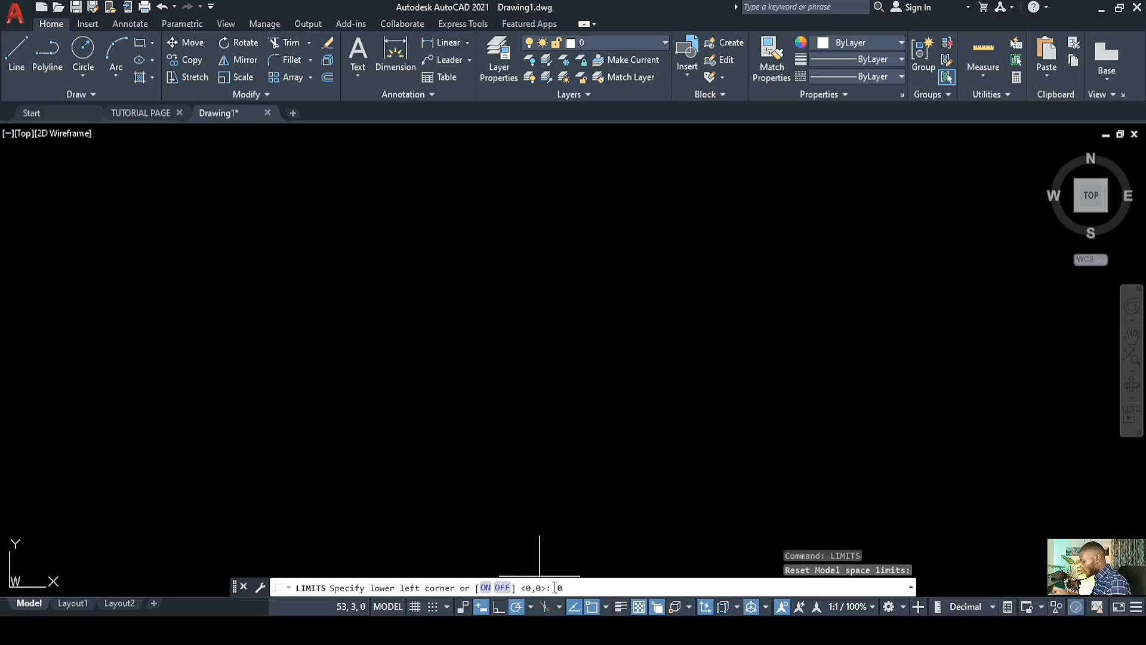
type(",0")
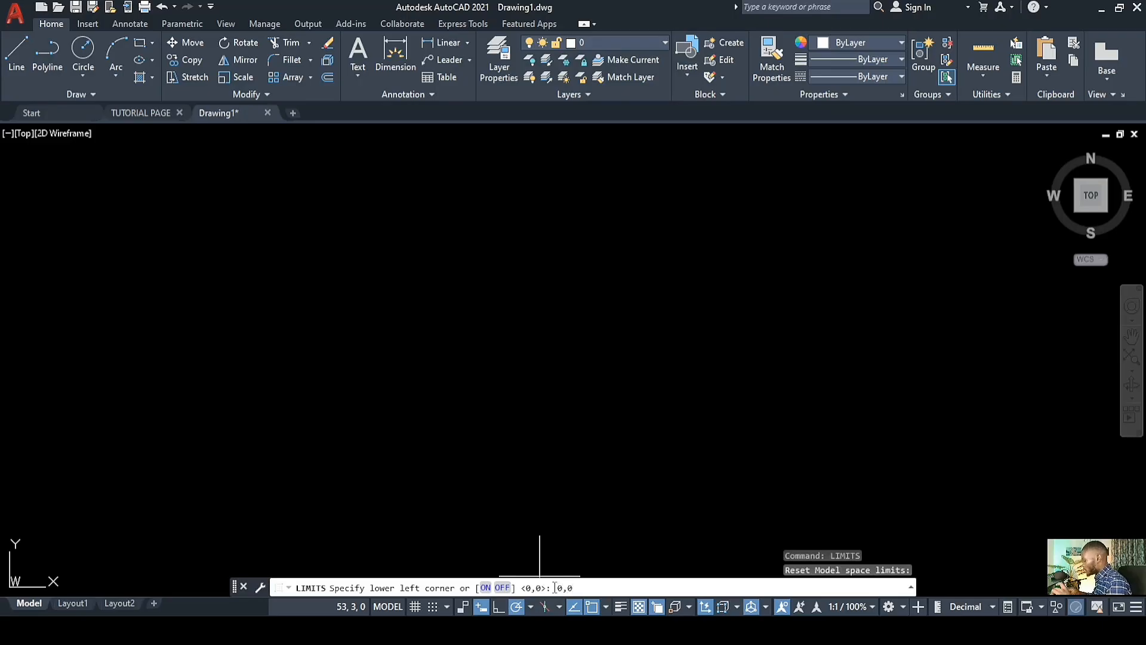
key("Return")
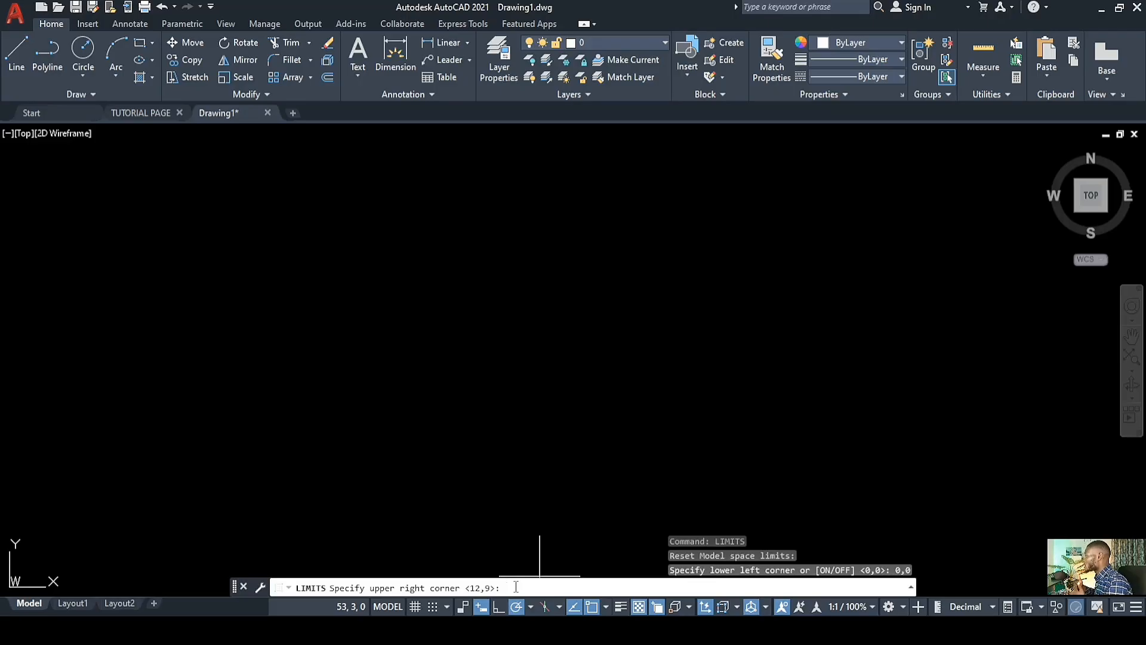
type("50")
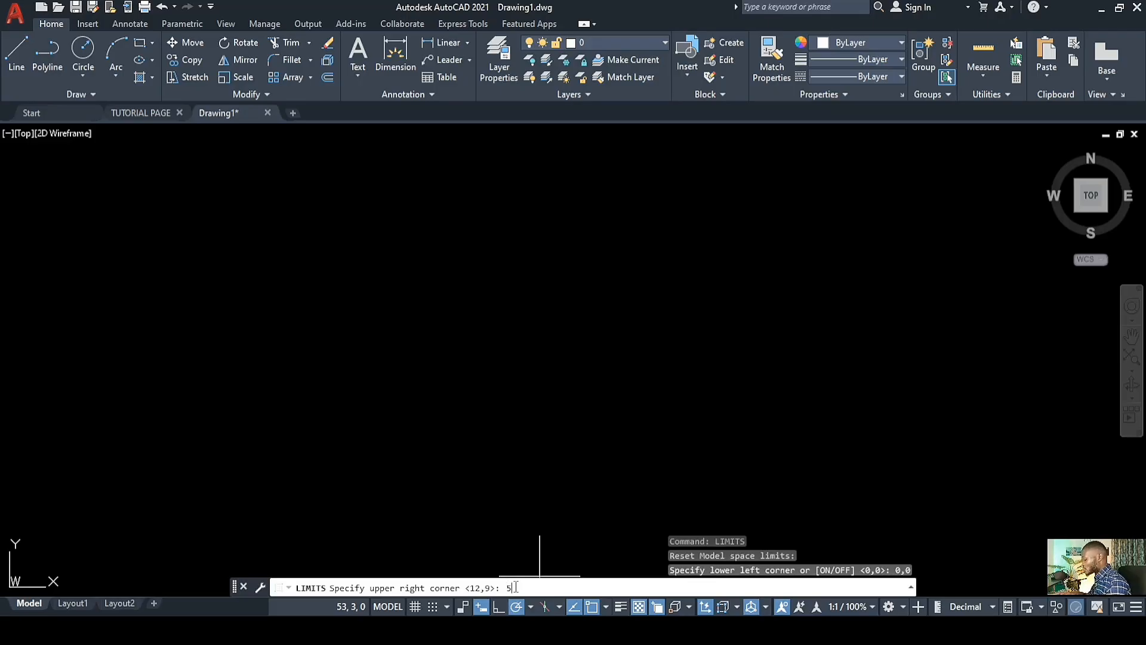
type("000")
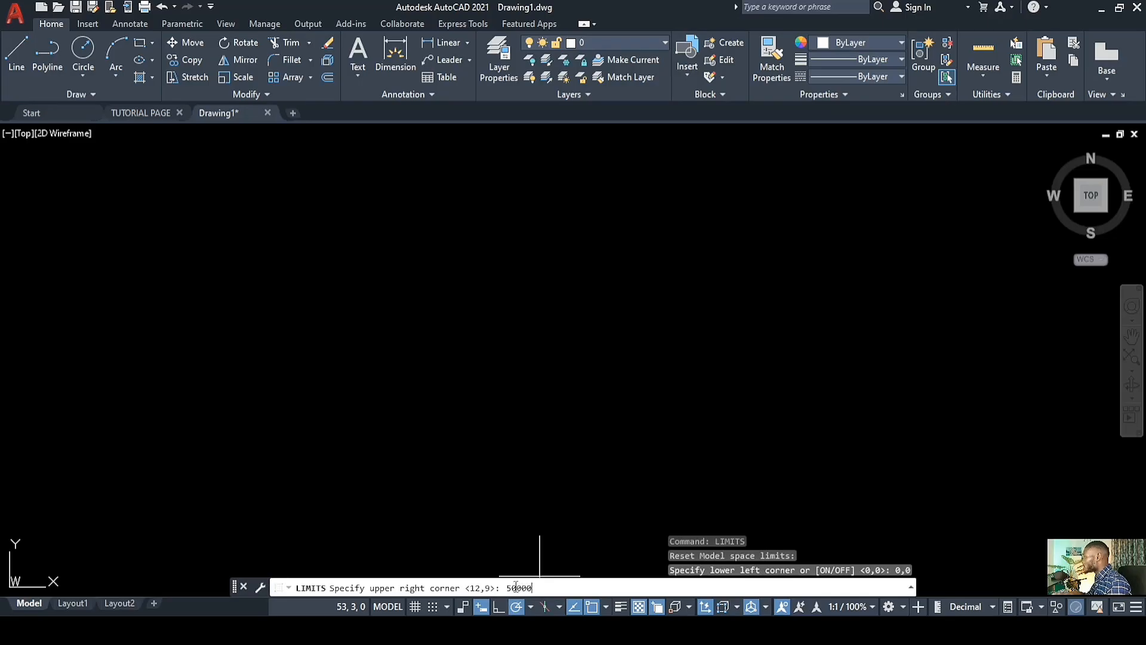
type(",")
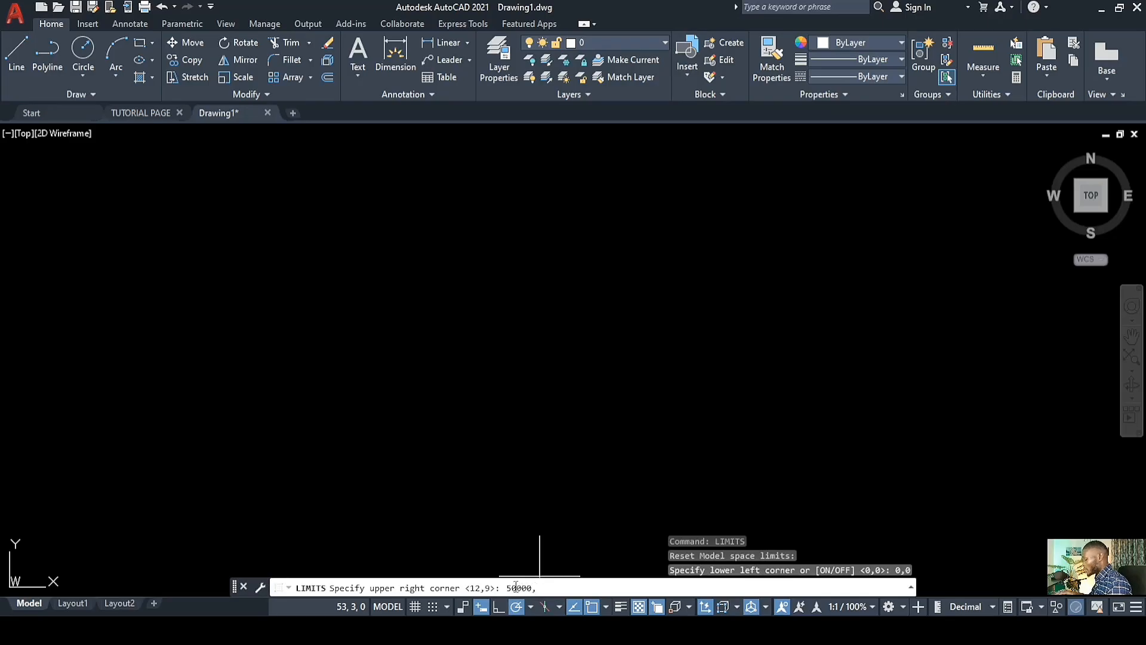
type("50000")
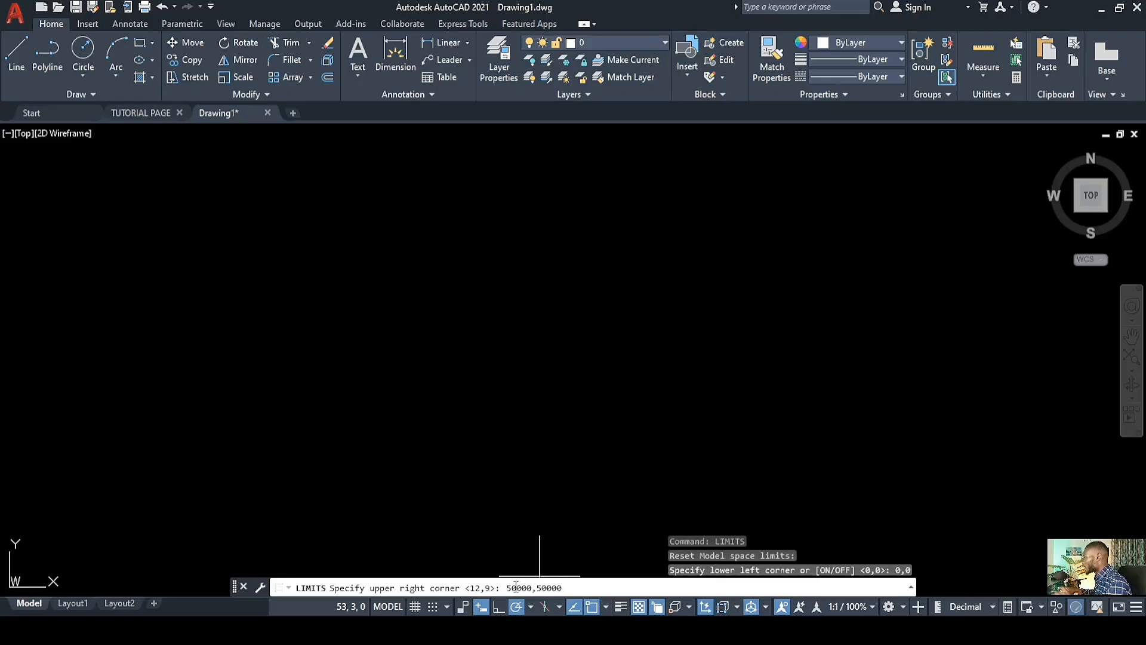
key("Return")
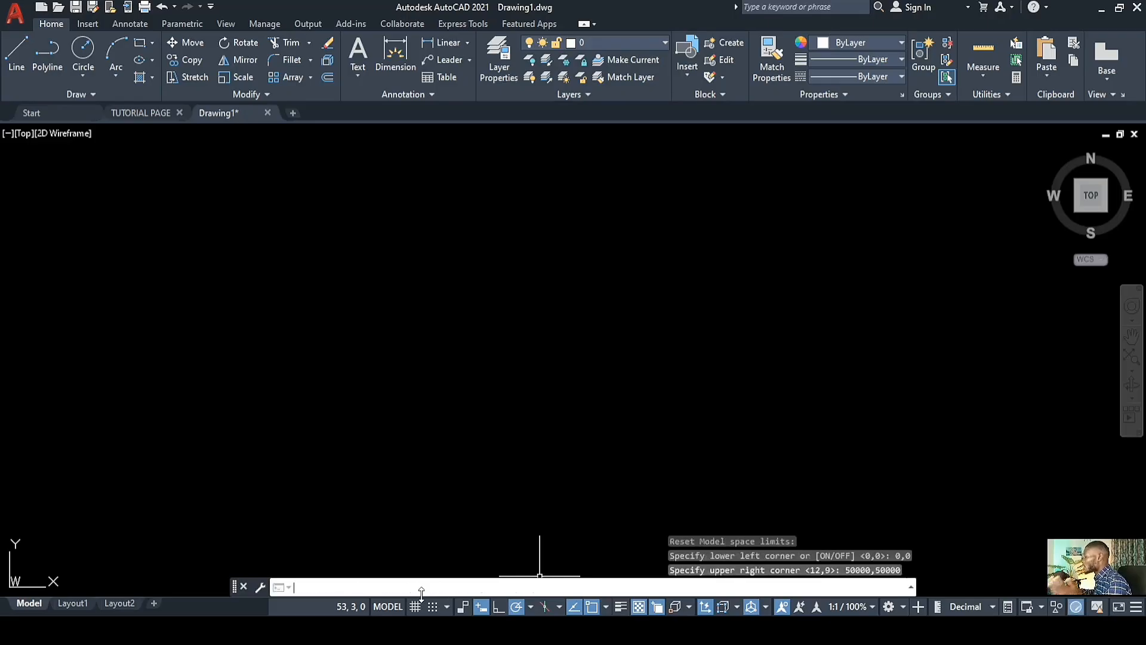
Step: Zoom to the full drawing limits using the All option of the Zoom command
left_click(394, 585)
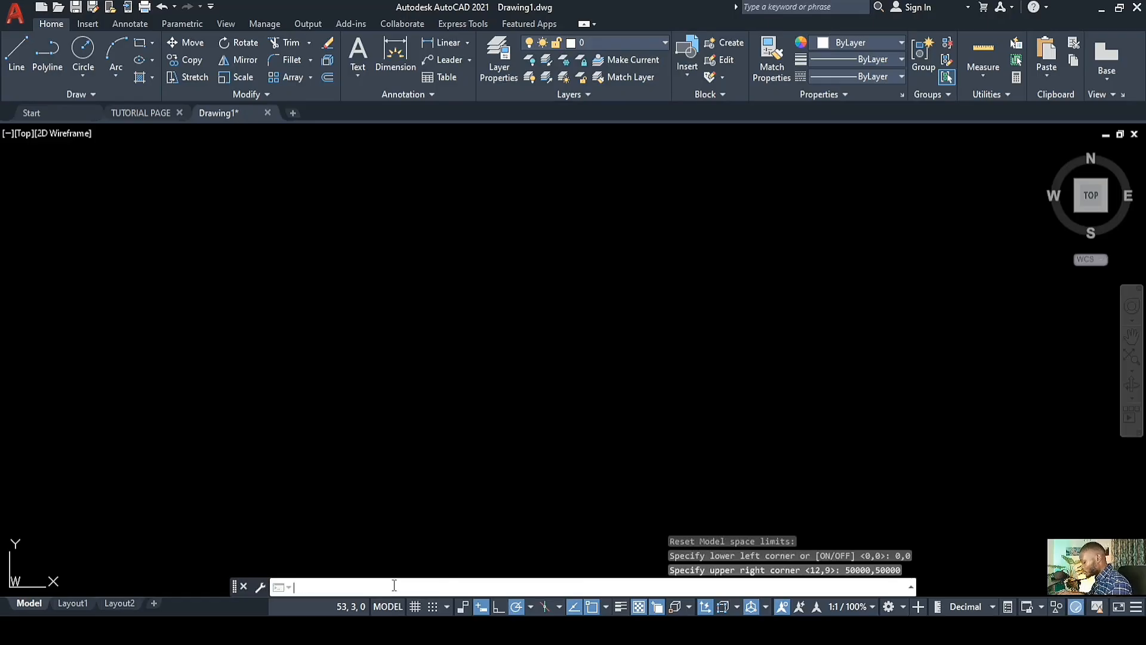
type("zoom")
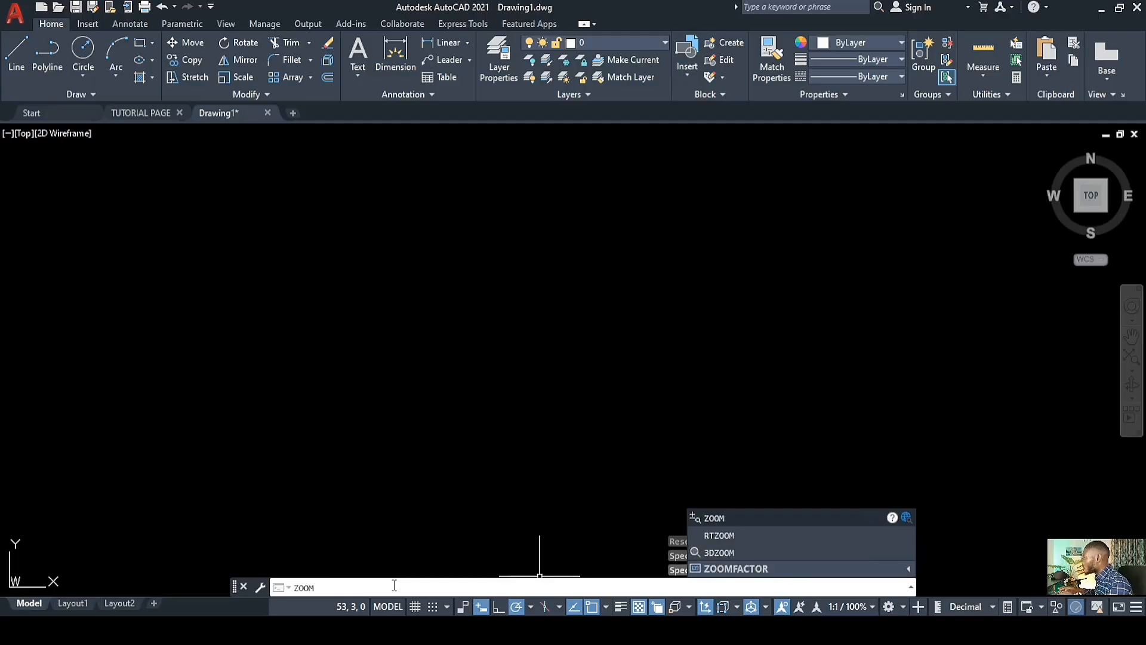
key("Return")
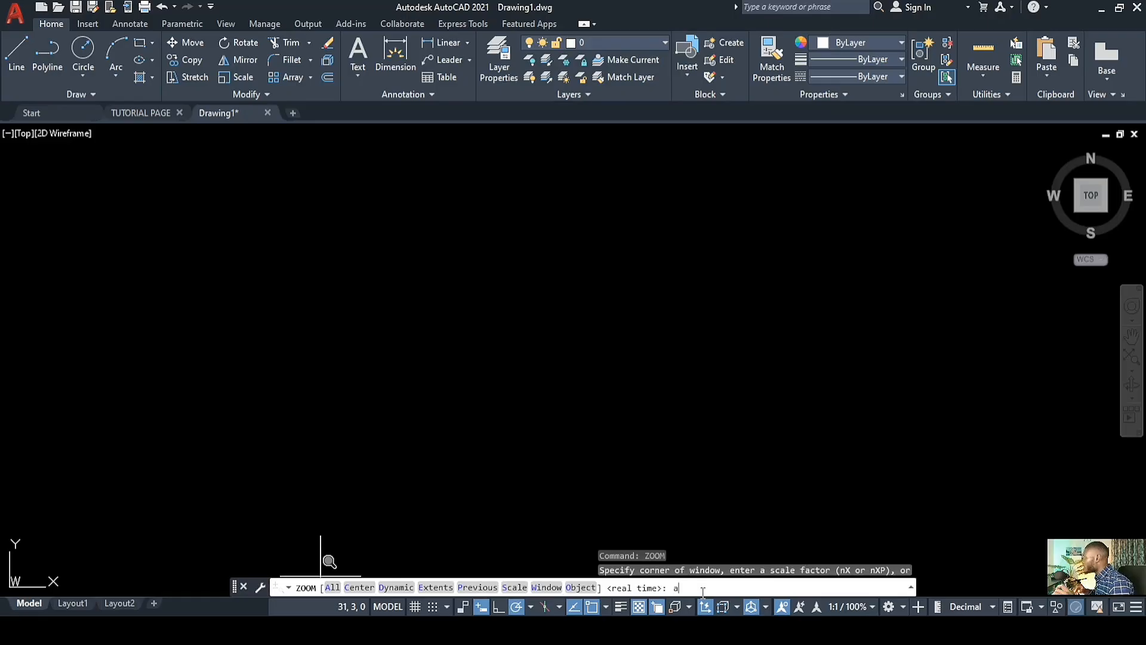
key("Return")
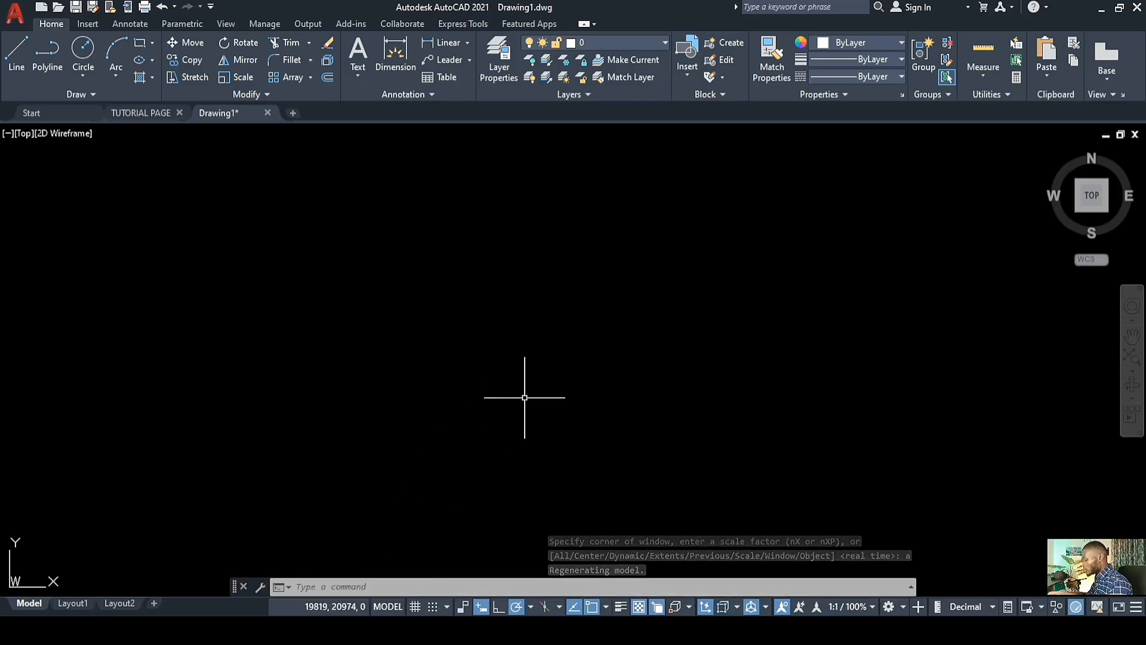
Step: Open the object snap settings, make sure the Midpoint mode is enabled, and apply the settings
type("OSNAp")
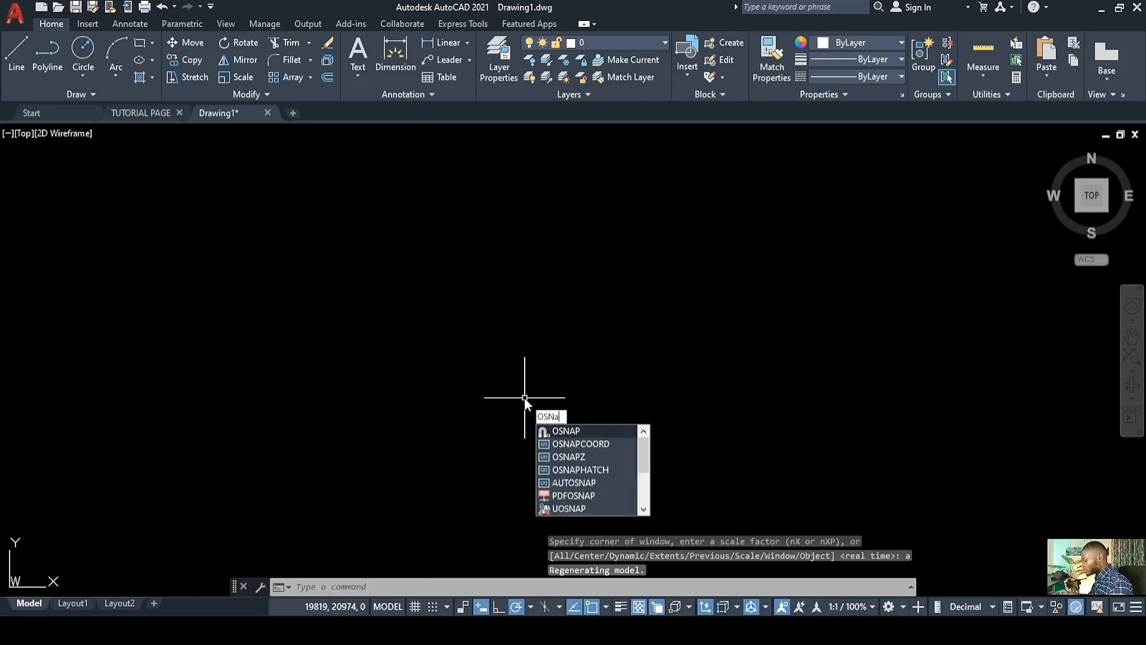
key("Return")
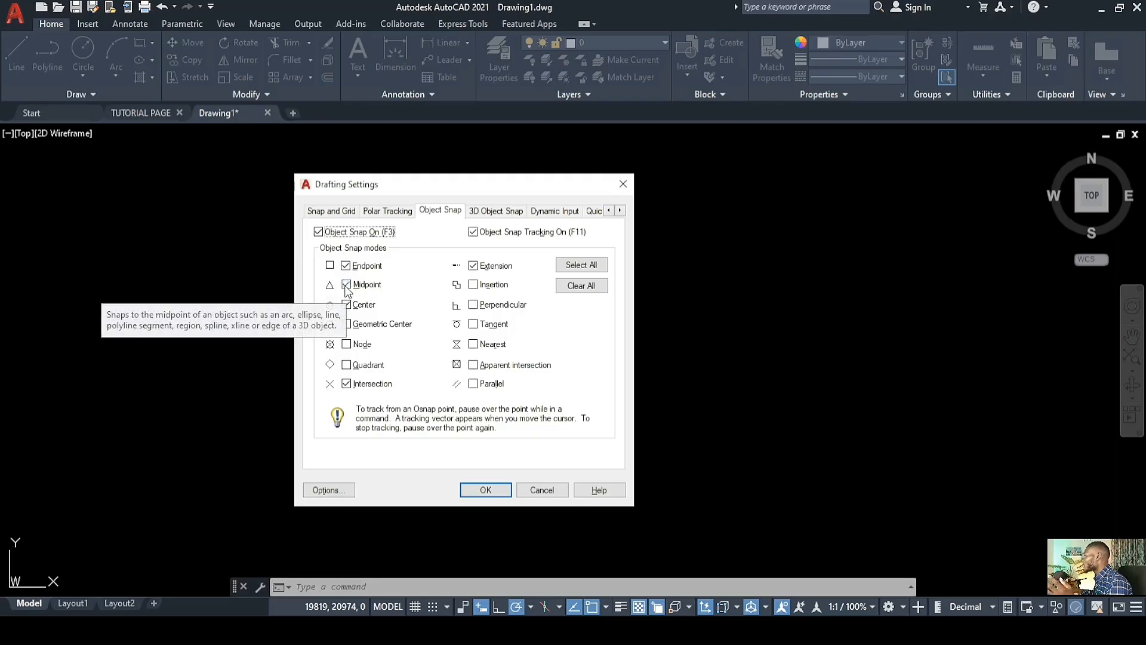
left_click(346, 285)
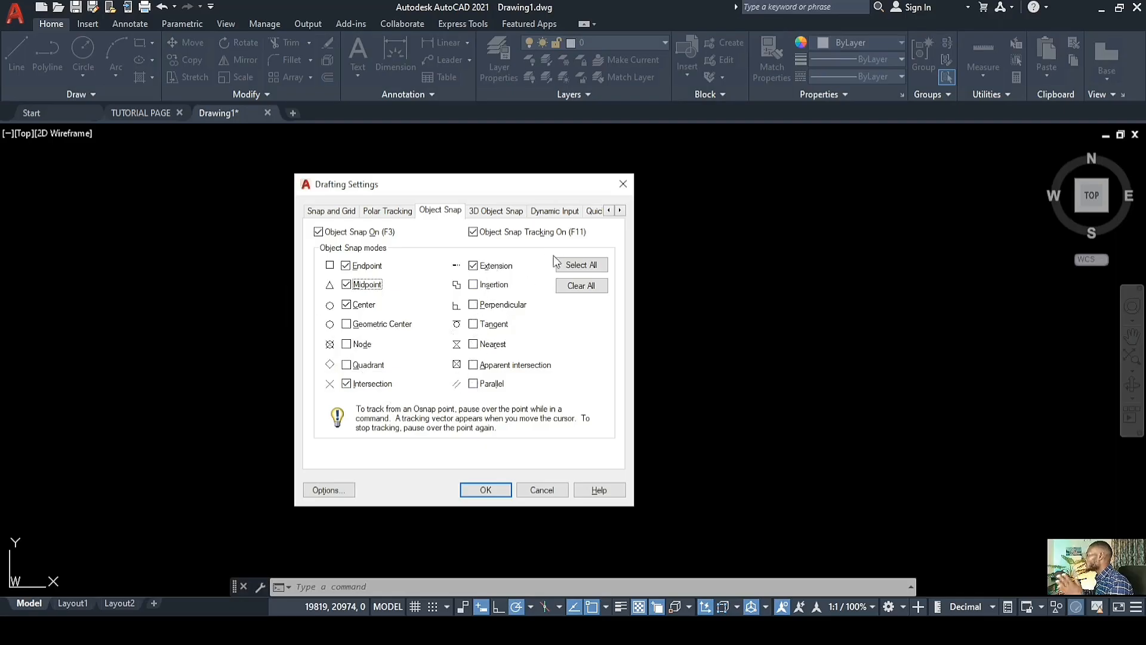
left_click(485, 490)
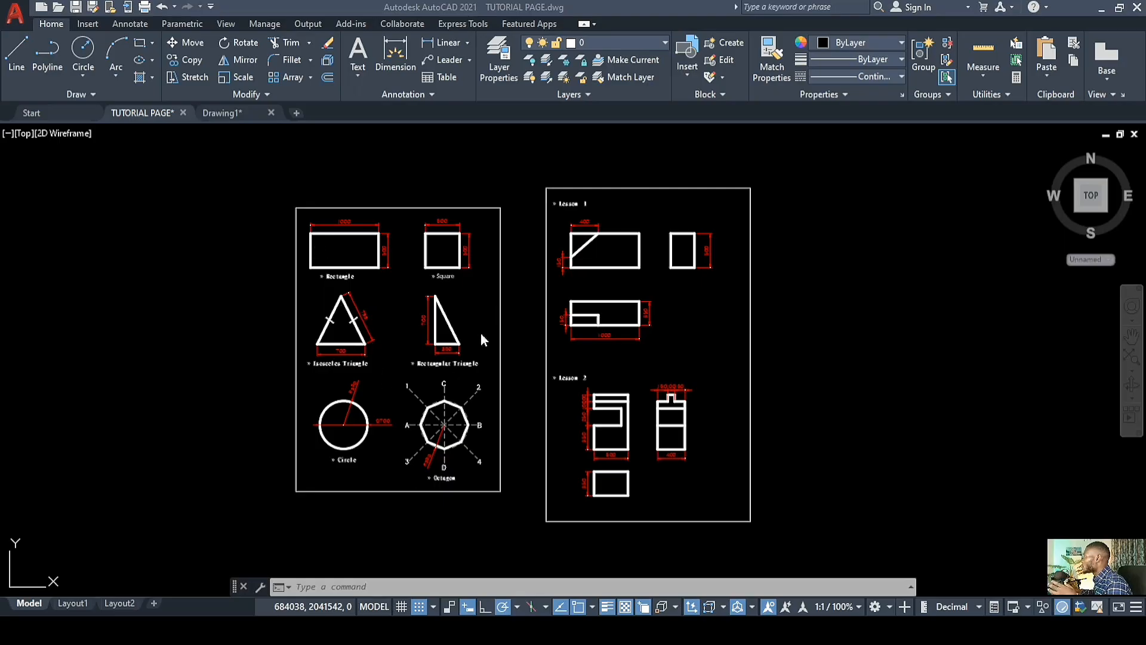
Step: Examine the dimensioned views of Lesson 1 and Lesson 2 in the TUTORIAL PAGE drawing
scroll(649, 233, "up", 4)
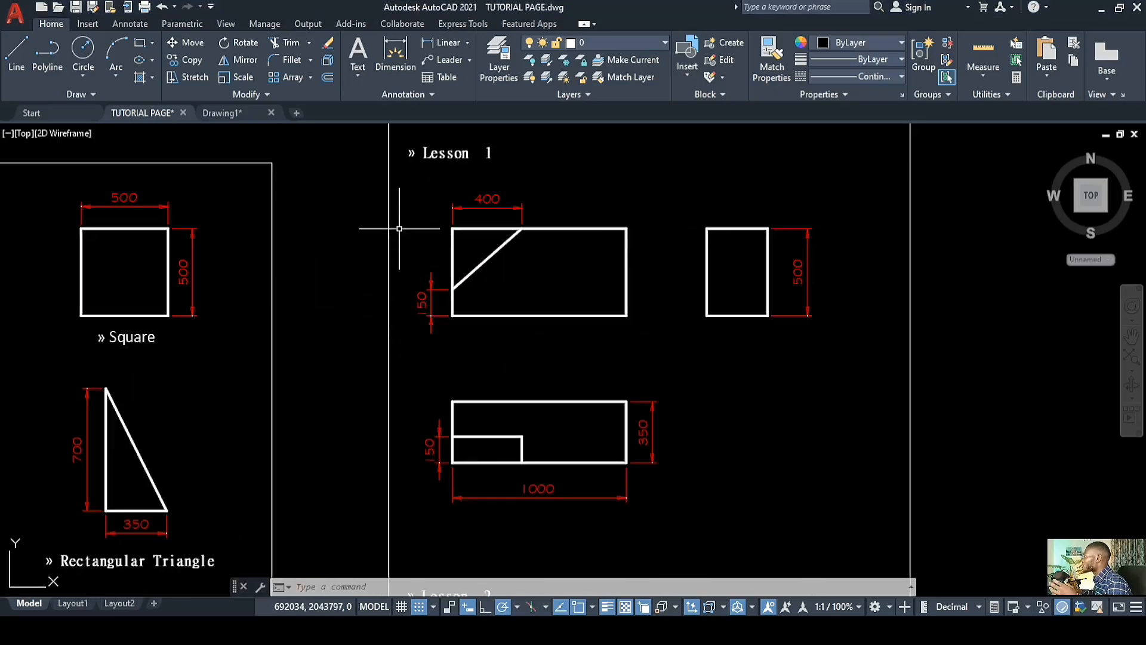
mouse_move(399, 228)
middle_mouse_down()
mouse_move(407, 268)
mouse_move(382, 330)
middle_mouse_up()
scroll(411, 268, "down", 2)
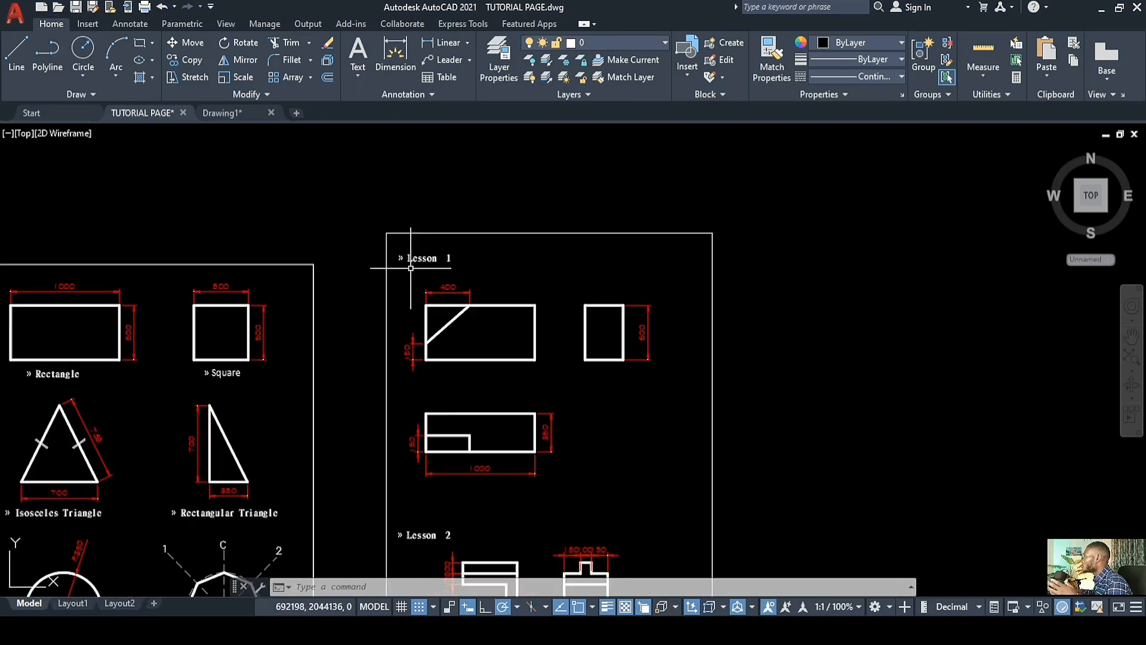
scroll(411, 268, "down", 2)
scroll(402, 417, "up", 4)
middle_click_drag(402, 442, 413, 409)
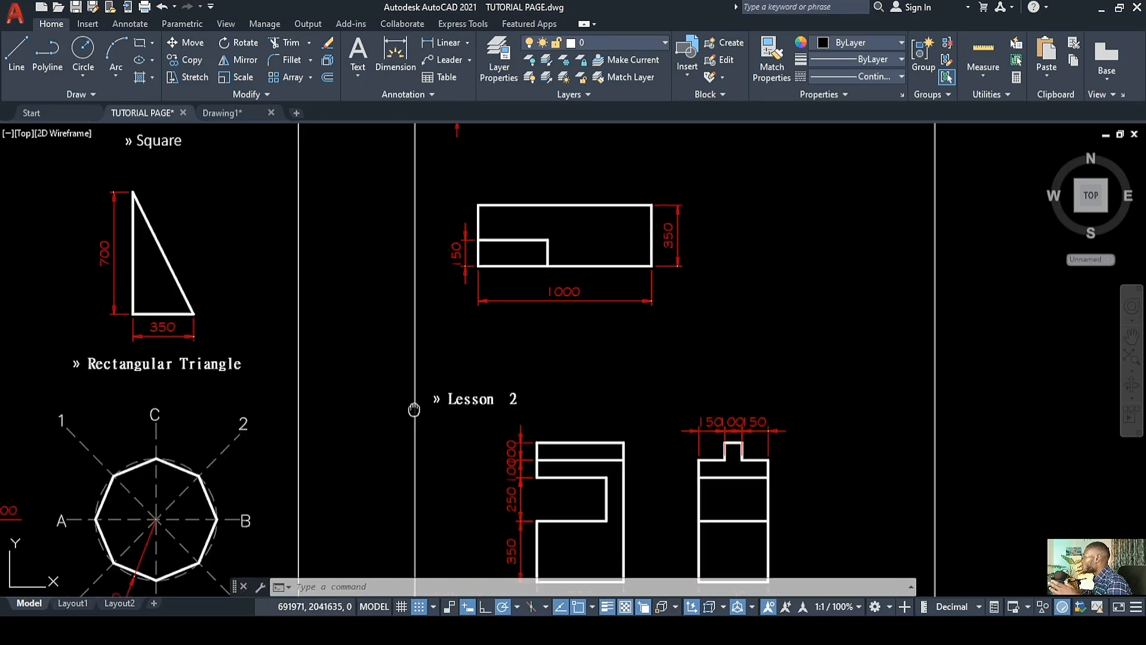
scroll(378, 388, "down", 4)
scroll(383, 447, "up", 3)
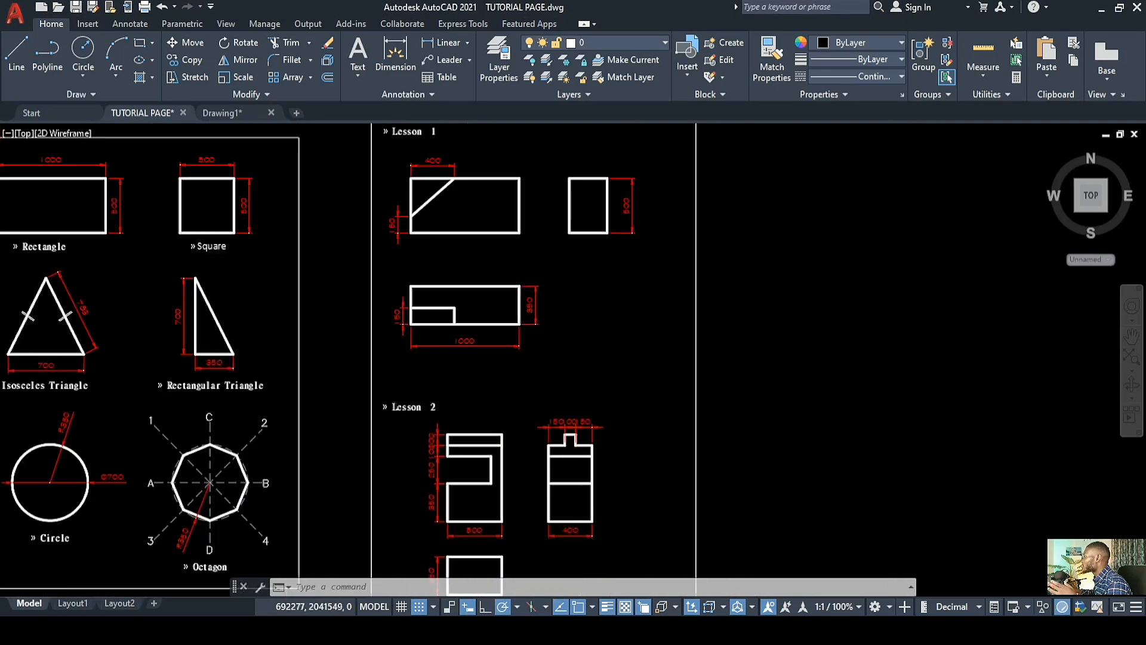
scroll(405, 410, "down", 5)
scroll(420, 367, "up", 3)
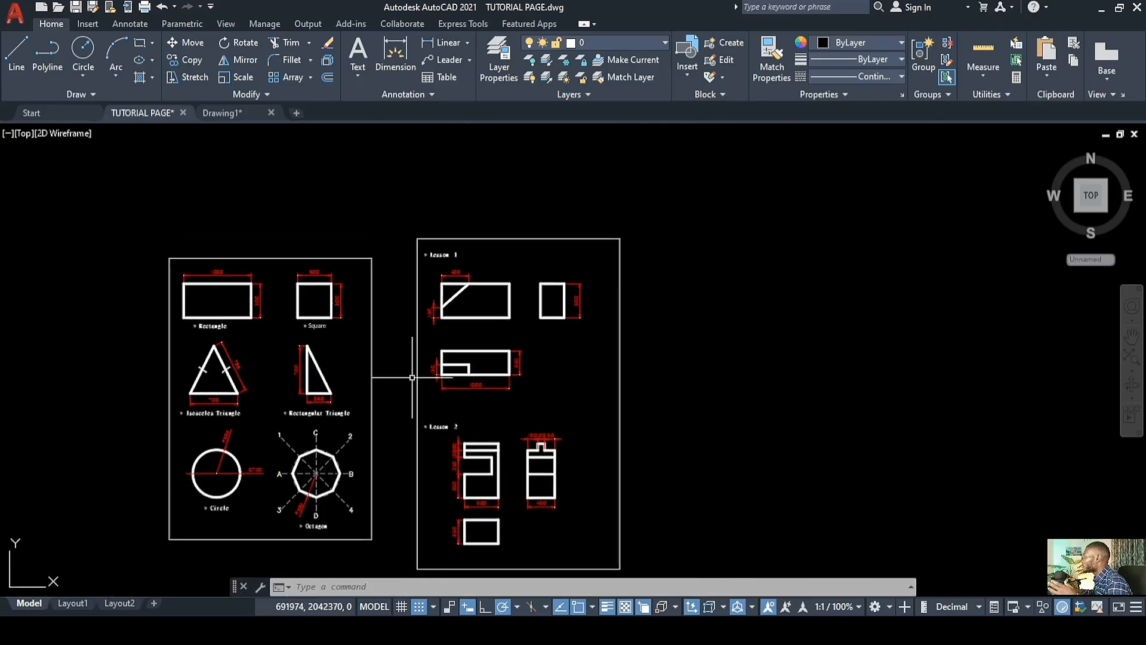
Step: Examine the sheet of basic shapes, from rectangle and square to circle and octagon, beside the lesson sheet
middle_click_drag(412, 377, 570, 373)
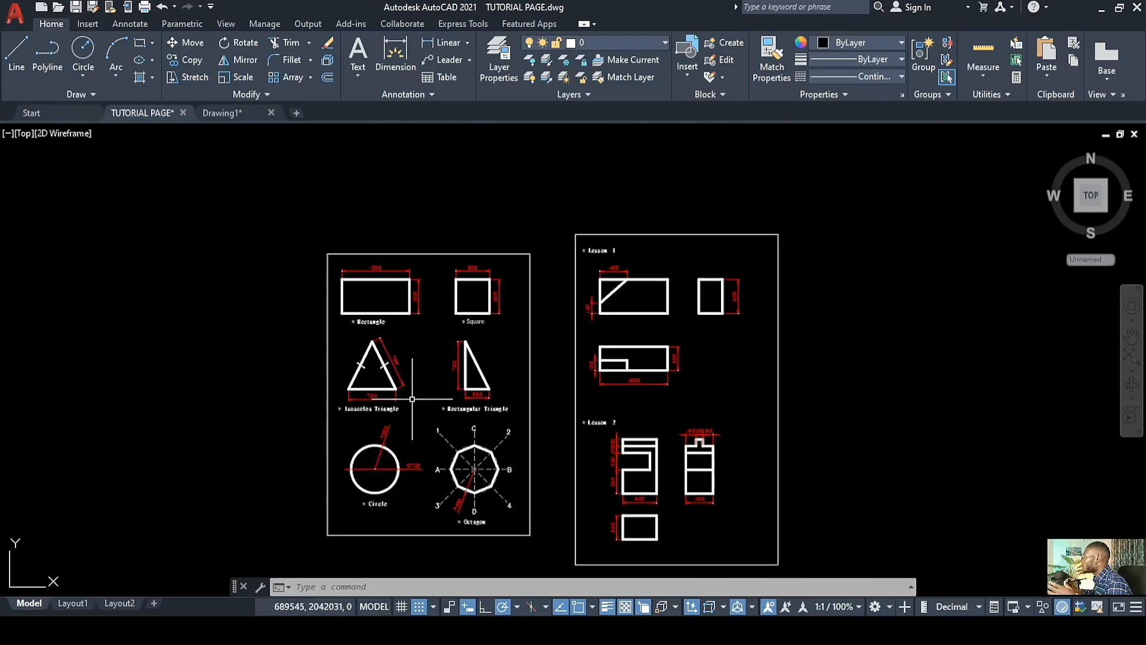
scroll(407, 385, "down", 2)
scroll(400, 366, "up", 2)
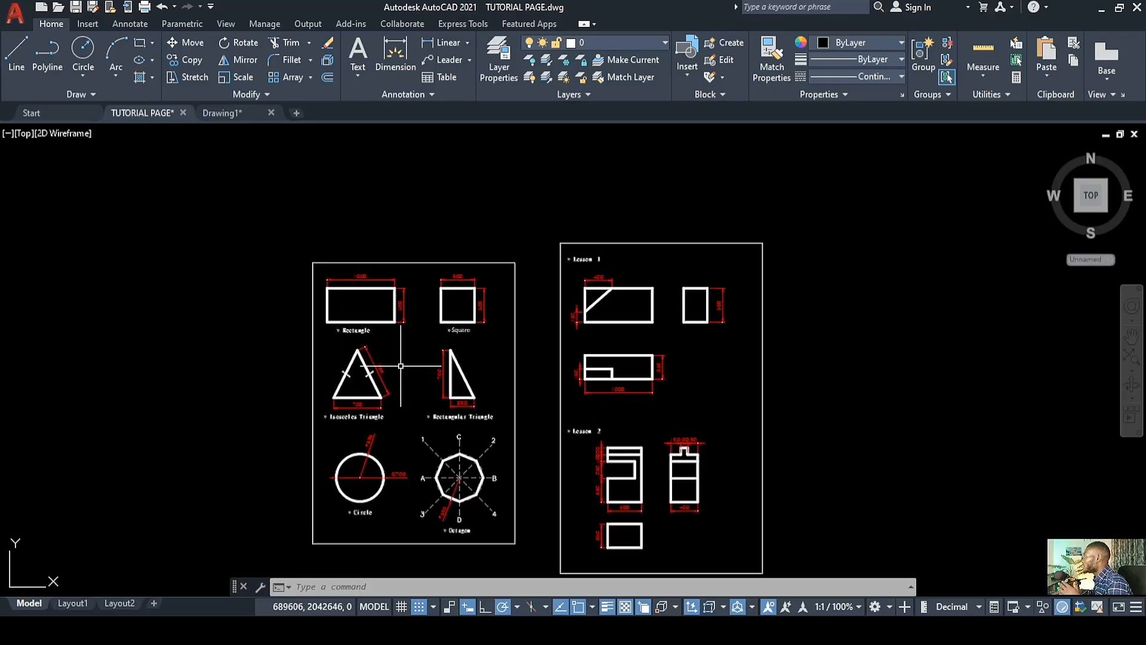
scroll(401, 365, "down", 2)
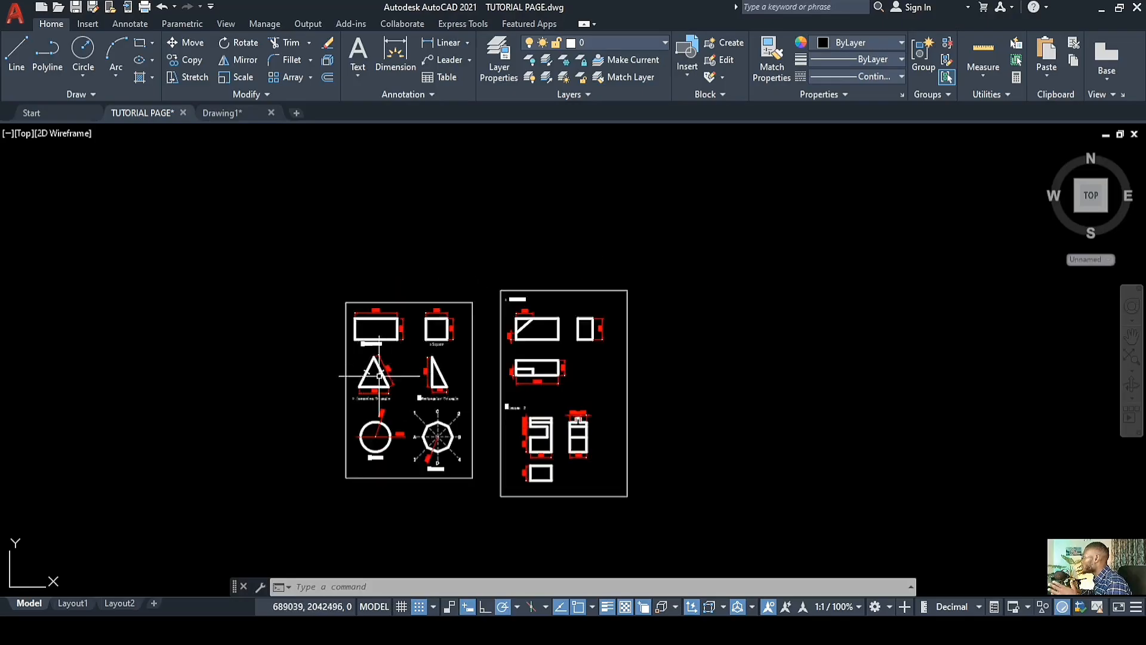
scroll(385, 385, "up", 2)
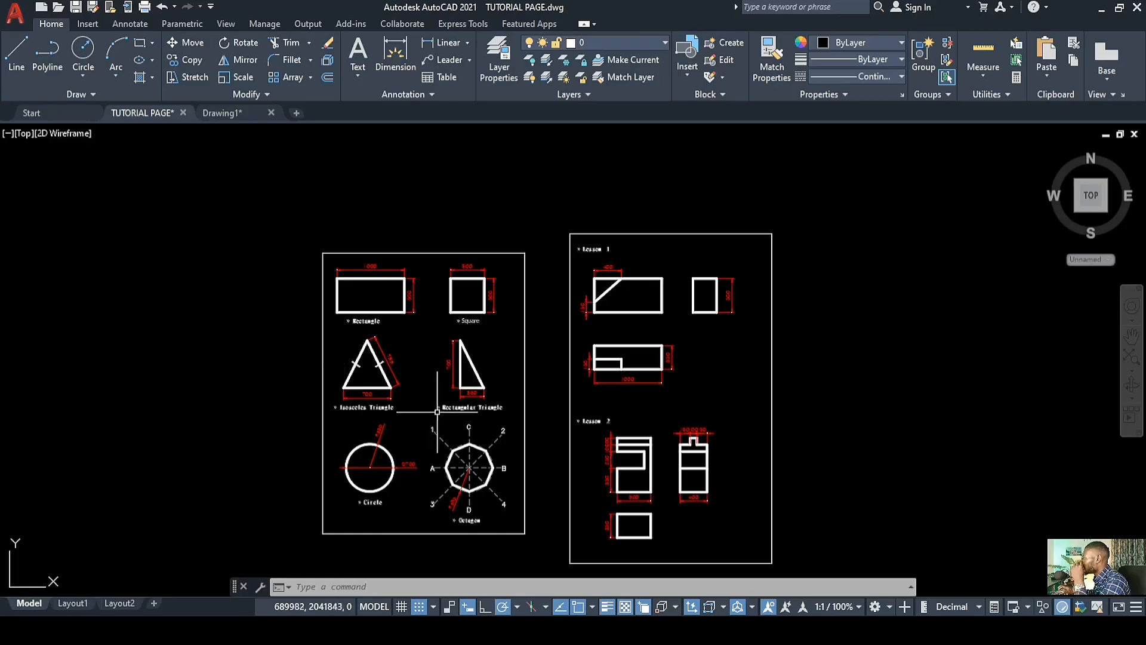
scroll(616, 471, "down", 2)
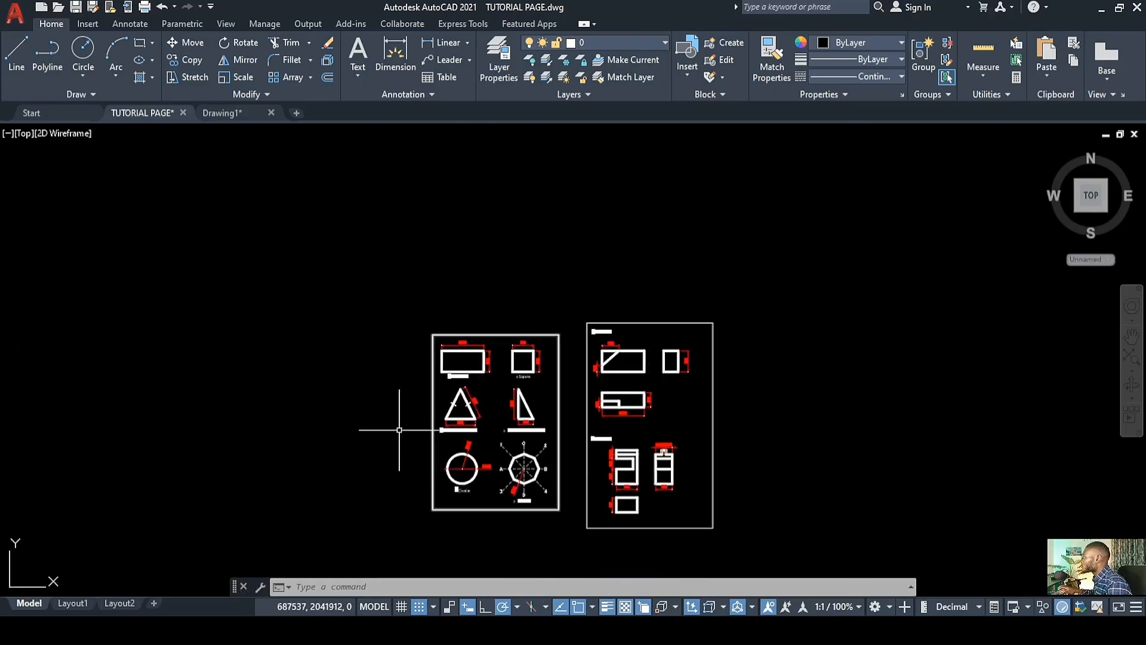
scroll(478, 471, "up", 3)
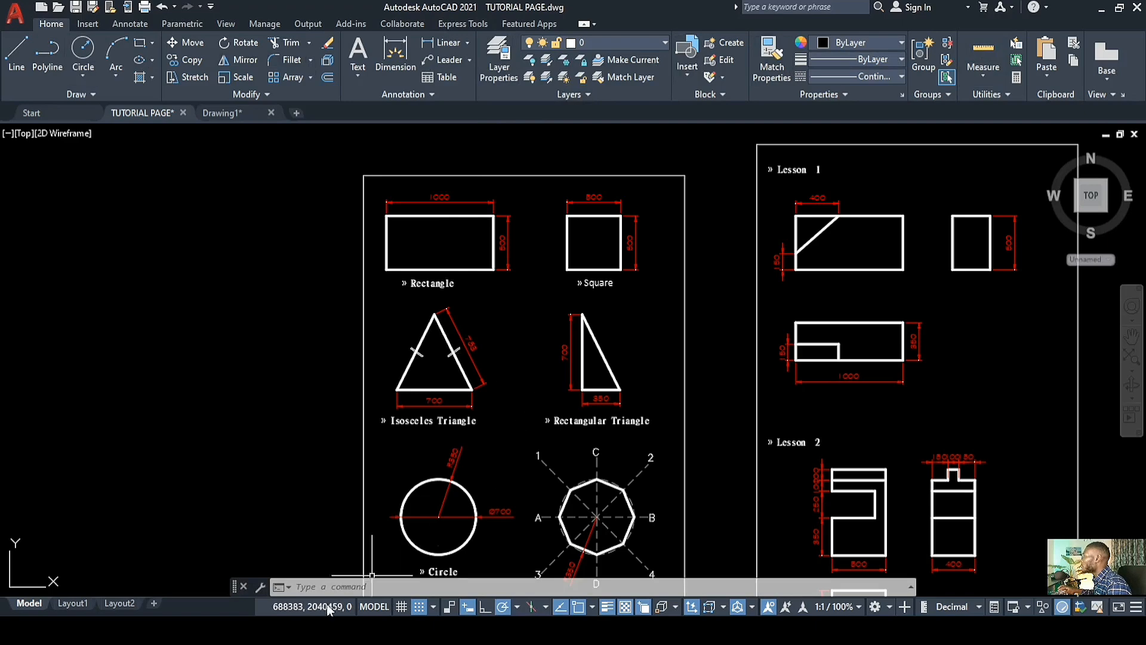
scroll(533, 478, "down", 4)
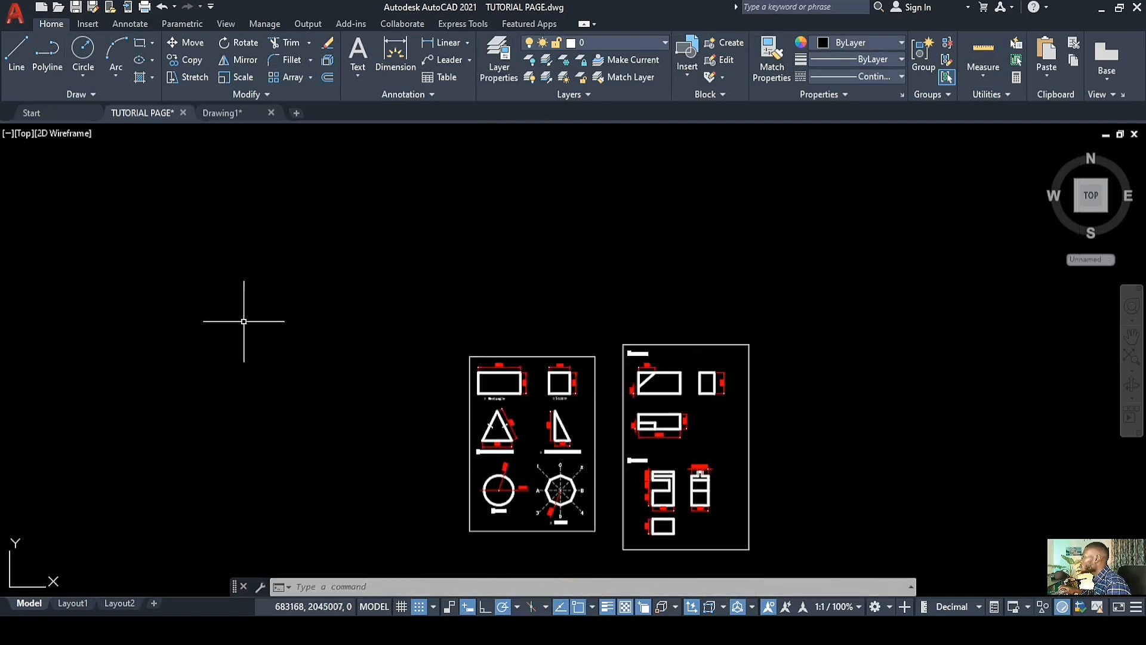
middle_click_drag(243, 320, 385, 289)
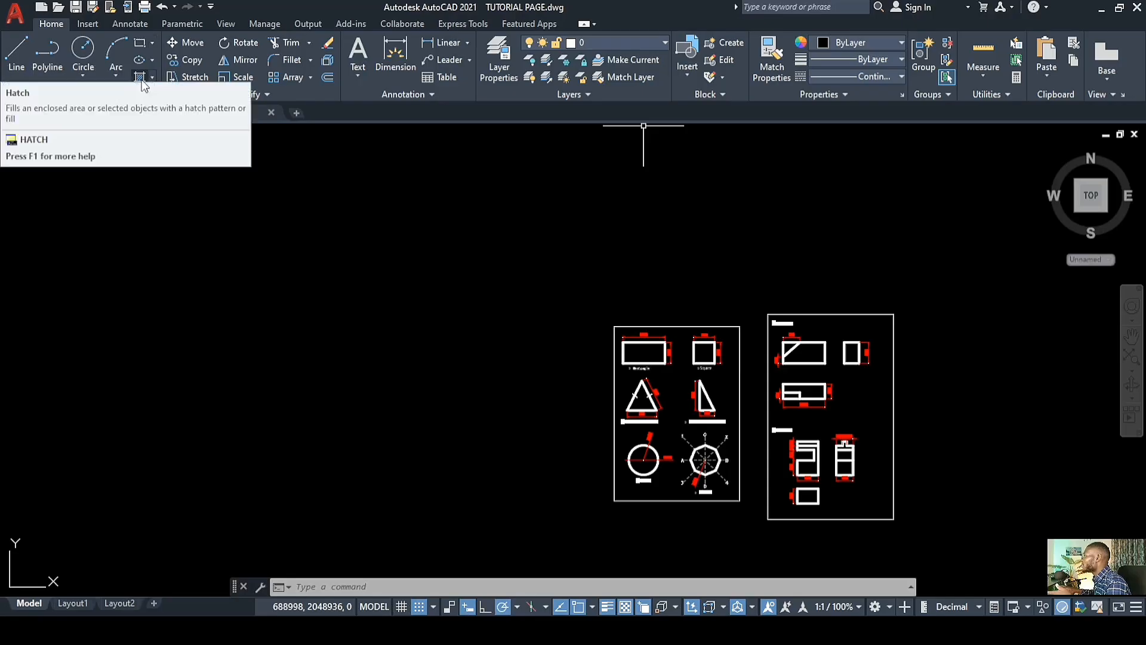
left_click(311, 42)
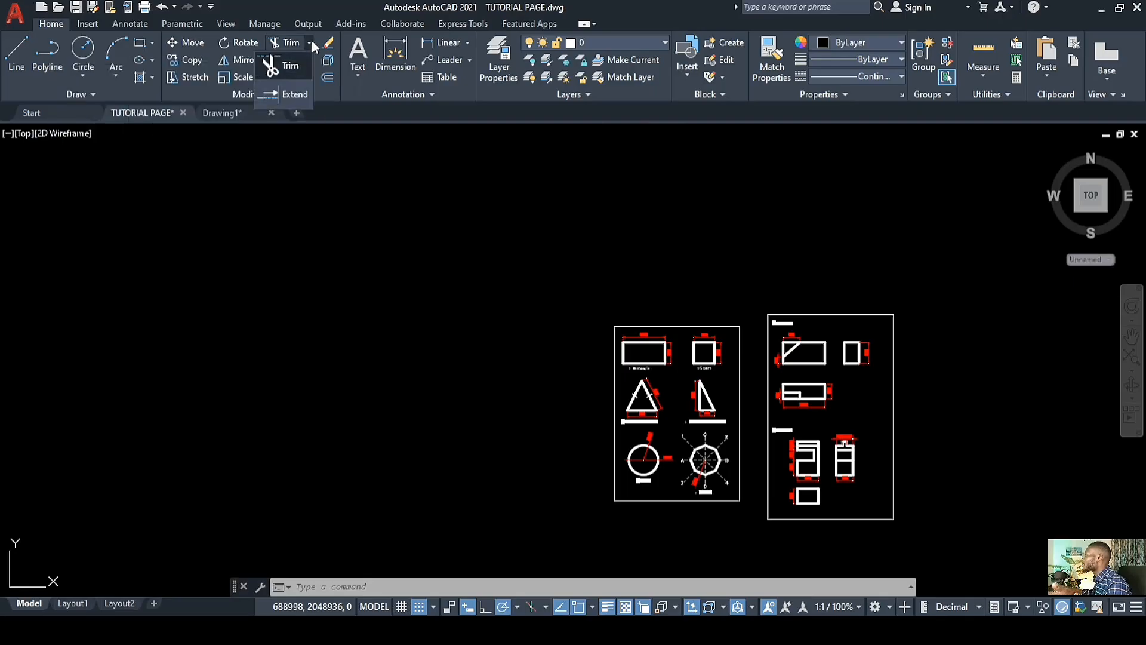
left_click(309, 42)
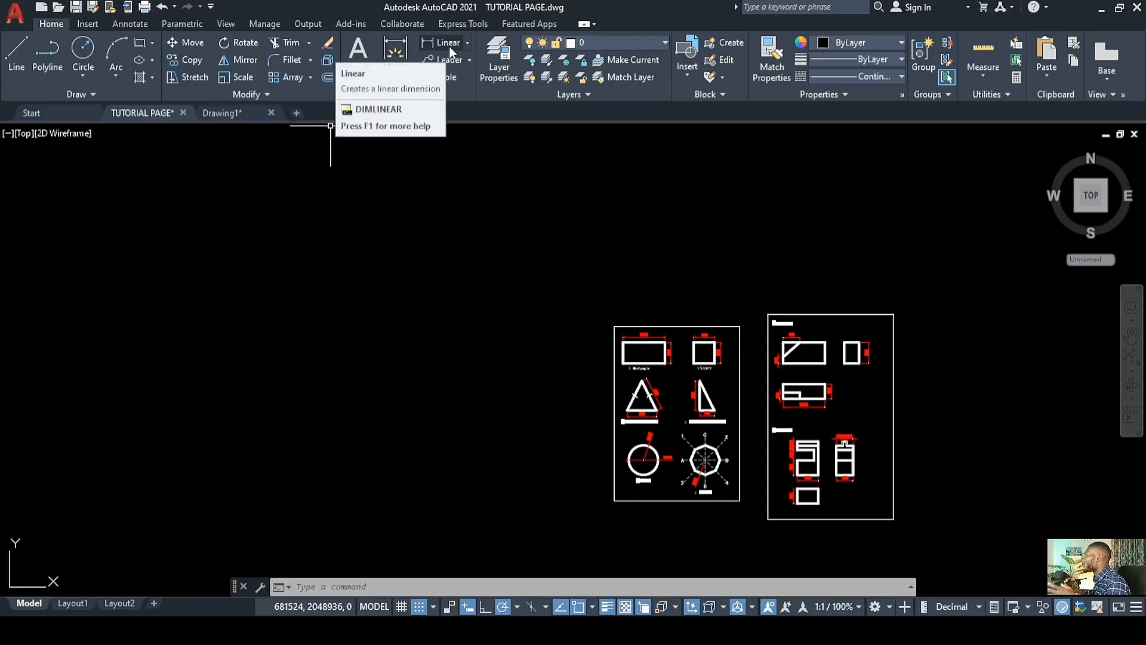
left_click(468, 43)
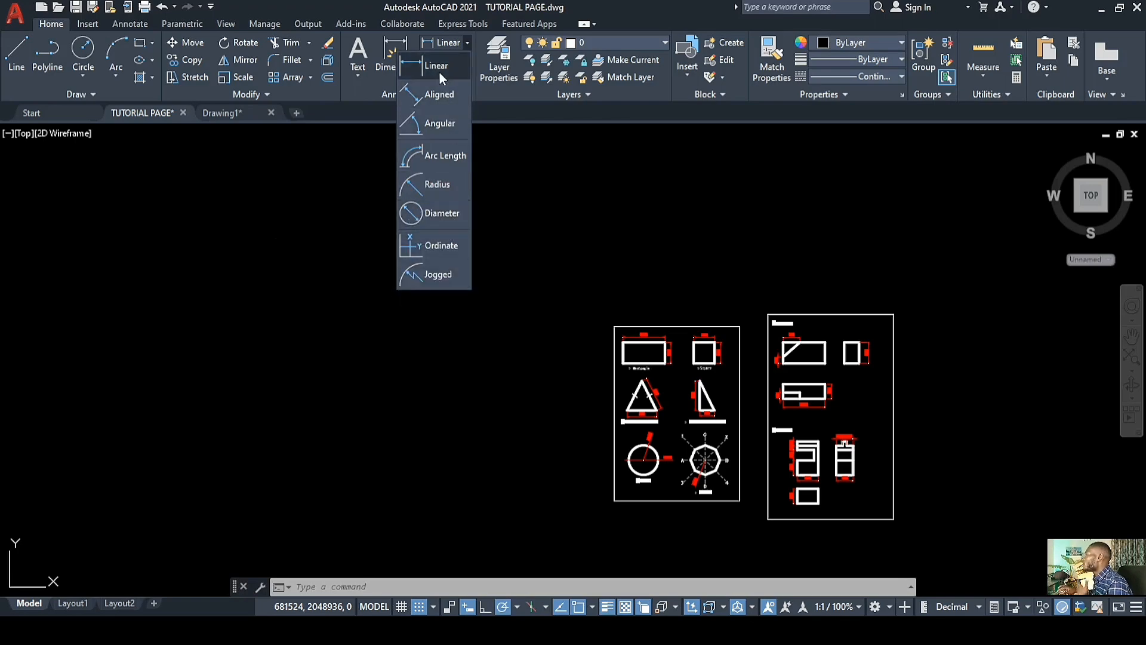
left_click(368, 92)
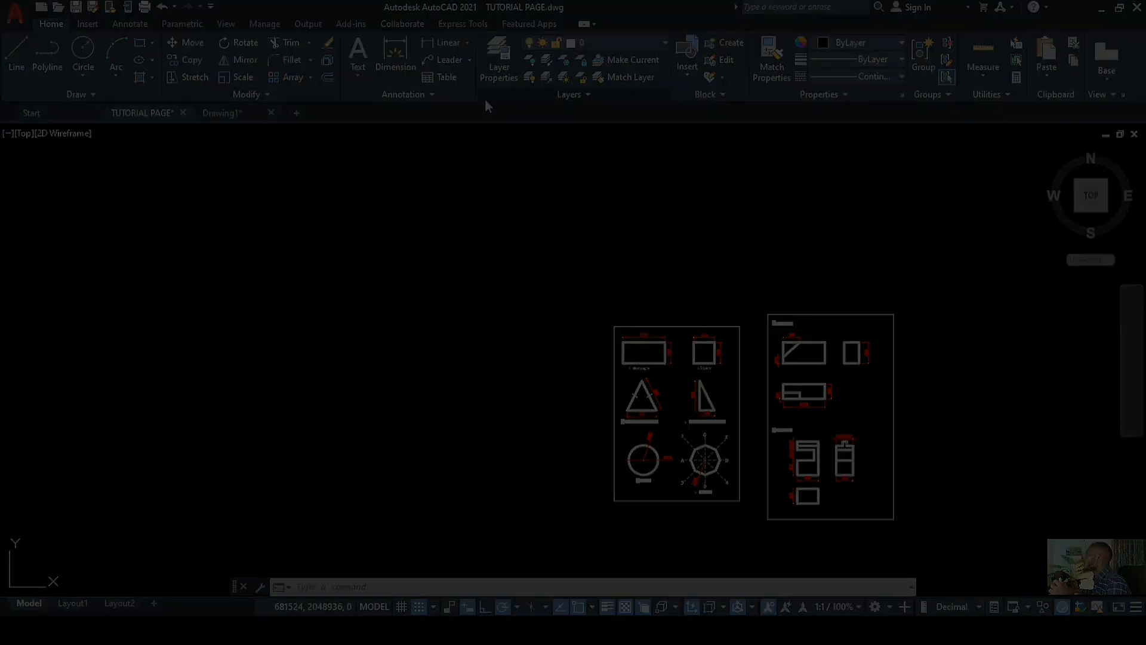
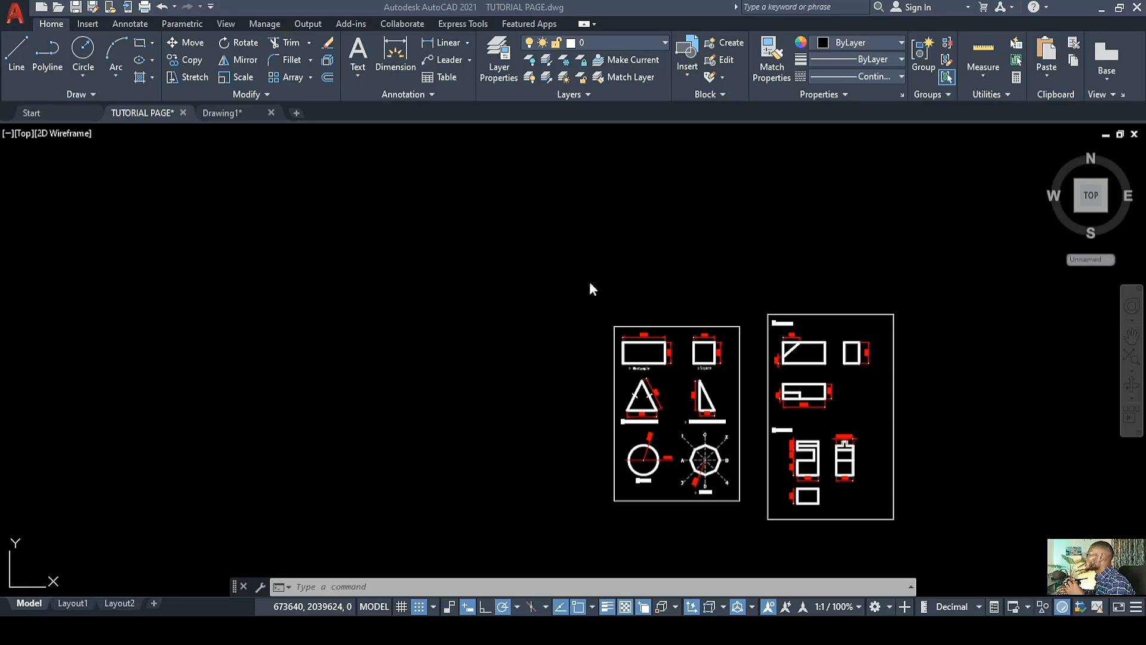
scroll(571, 285, "down", 2)
scroll(595, 296, "up", 2)
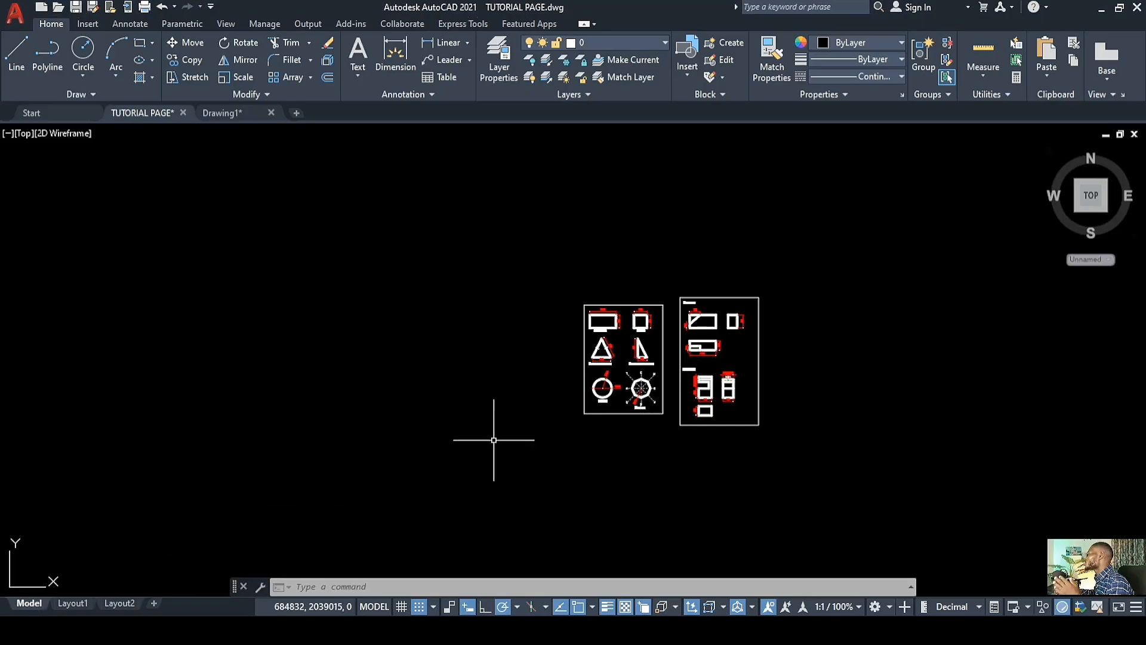
scroll(686, 345, "up", 6)
scroll(534, 360, "down", 4)
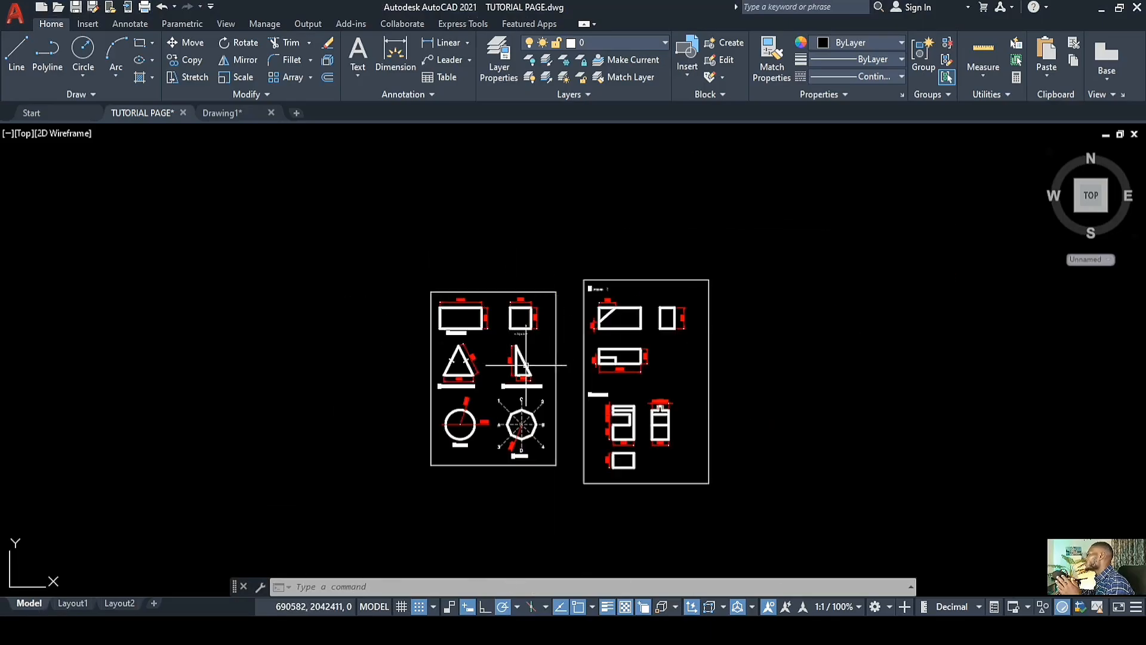
scroll(540, 359, "up", 4)
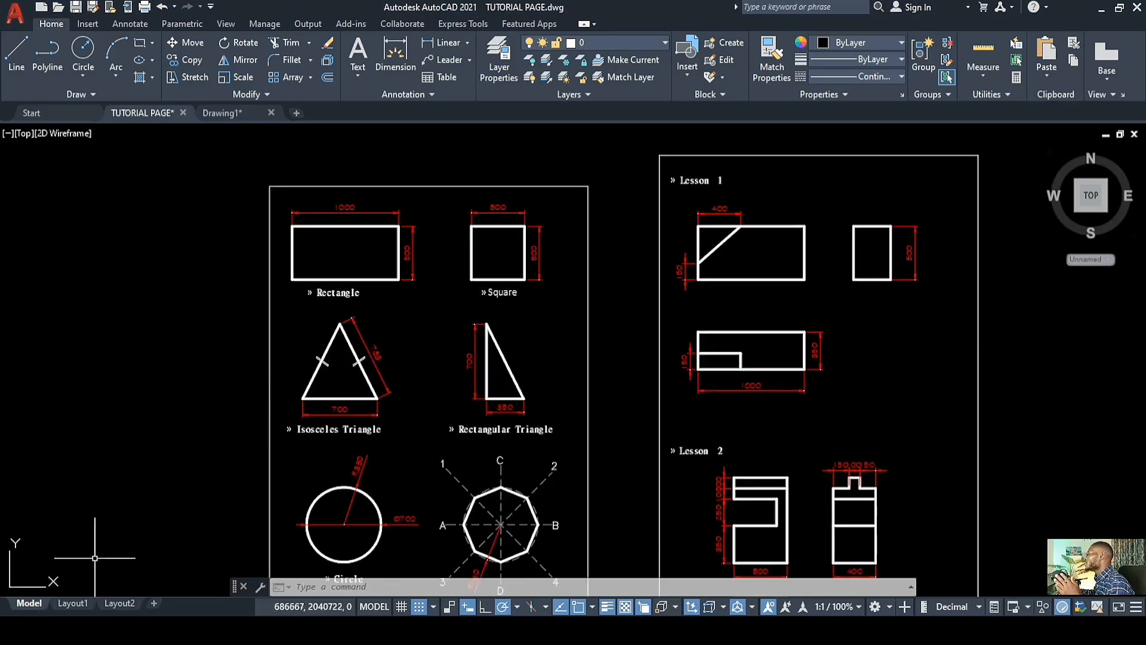
Step: View the Layout1 paper space page and return to model space
left_click(73, 604)
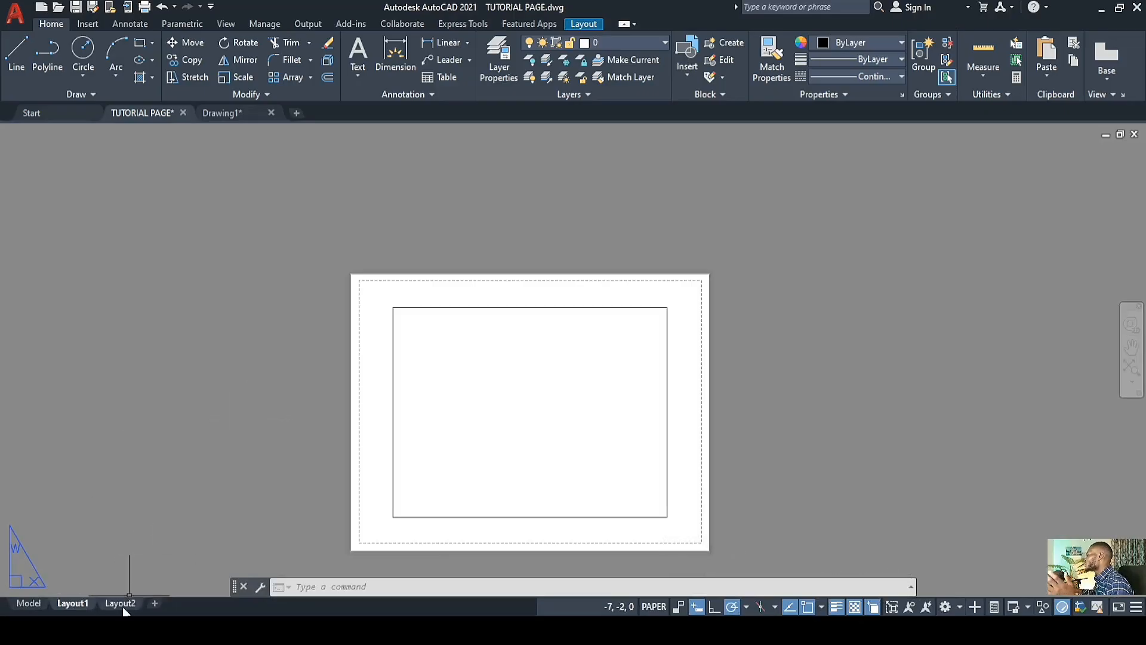
mouse_move(123, 609)
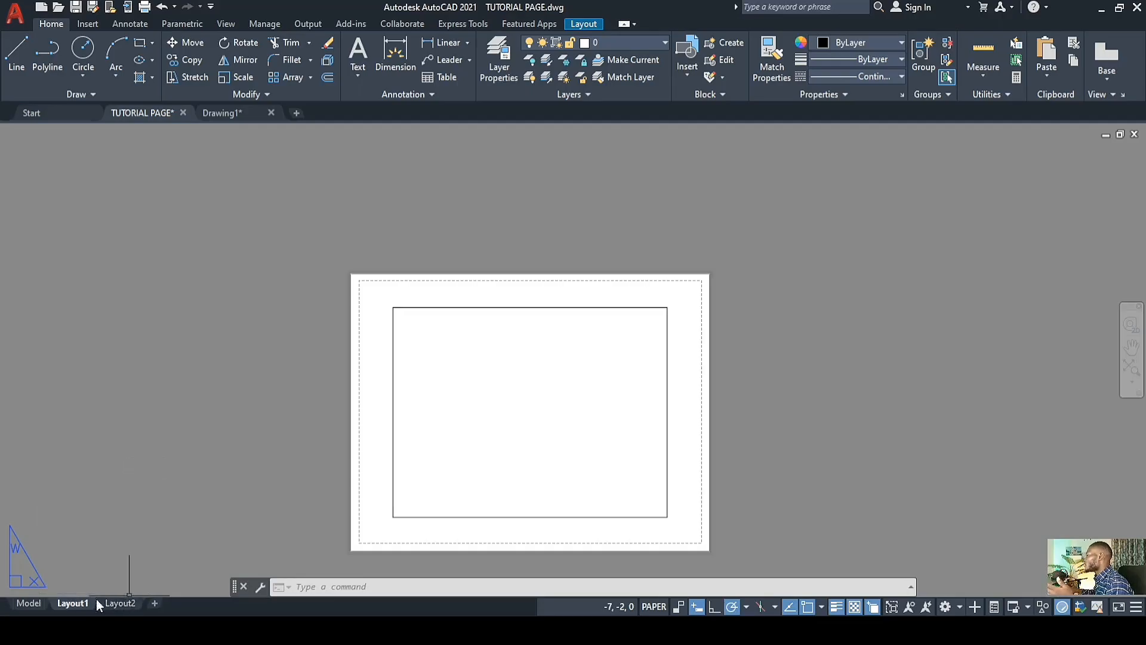
left_click(31, 605)
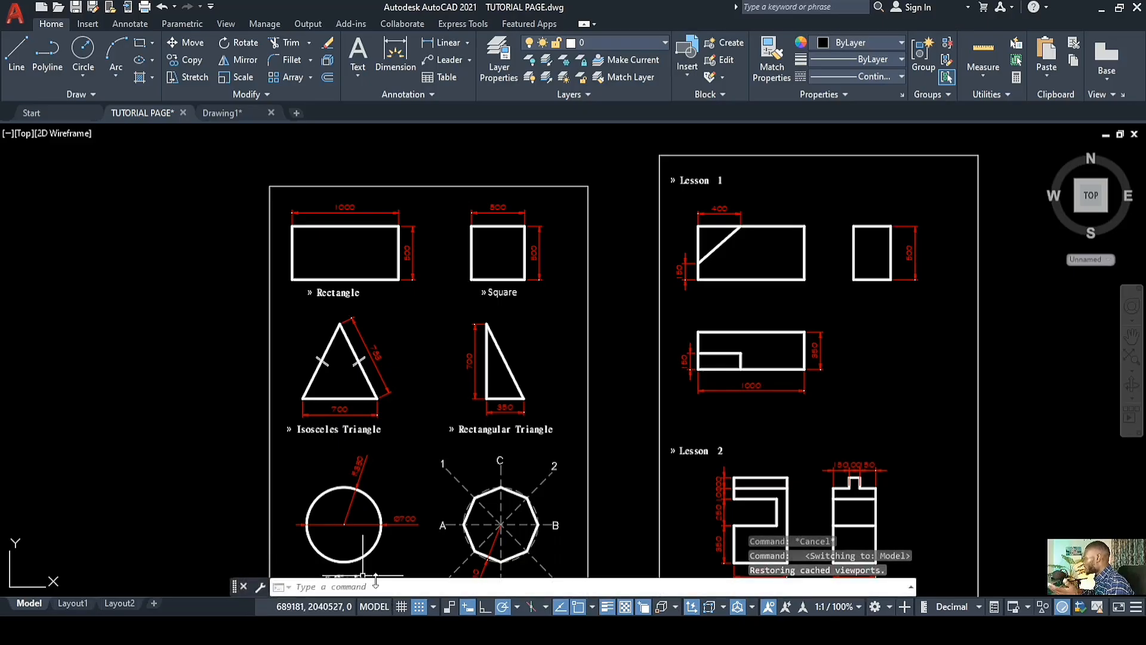
Step: Turn on the drawing grid, inspect its spacing around the practice shapes, and turn the grid off again
left_click(402, 607)
scroll(514, 446, "up", 8)
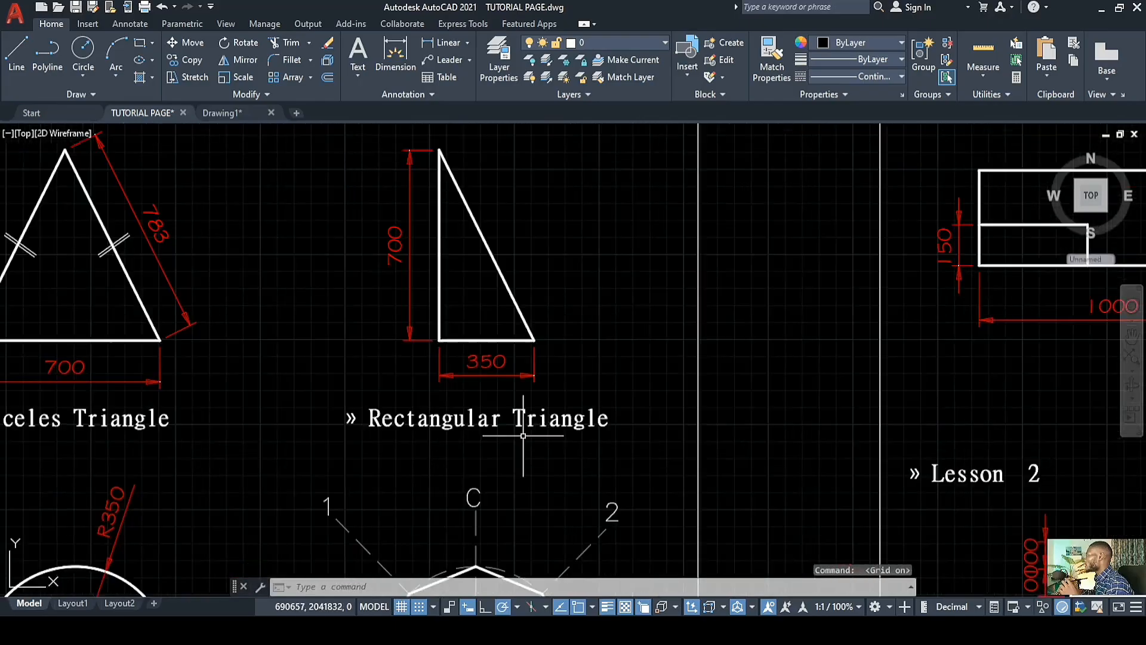
scroll(470, 447, "down", 6)
scroll(578, 442, "up", 8)
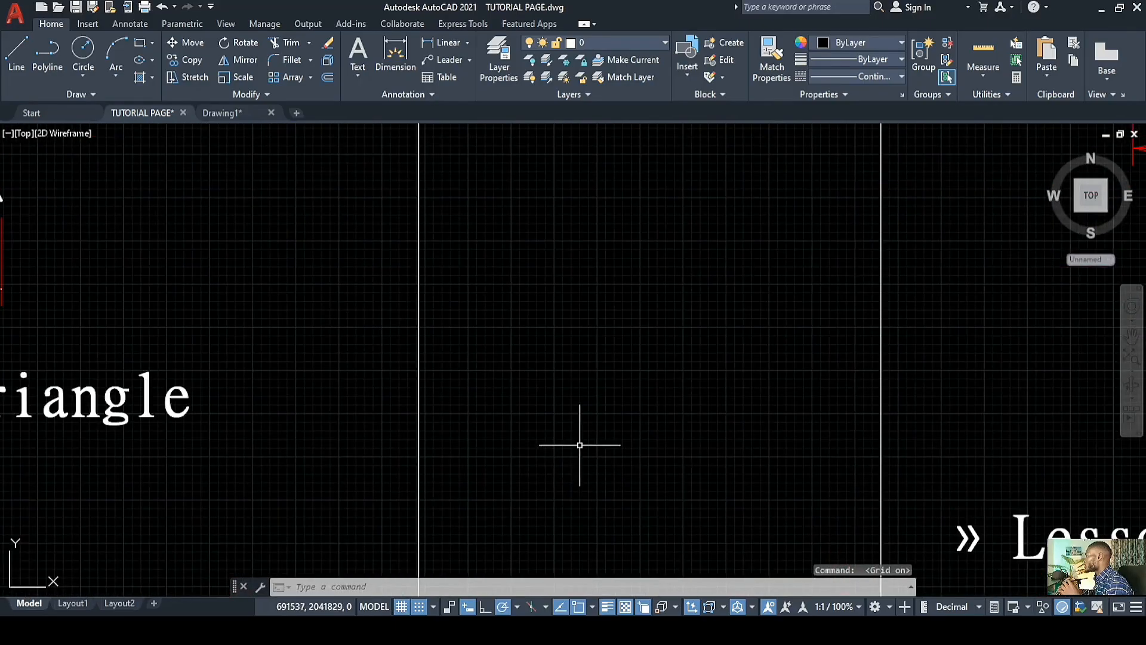
scroll(561, 400, "down", 5)
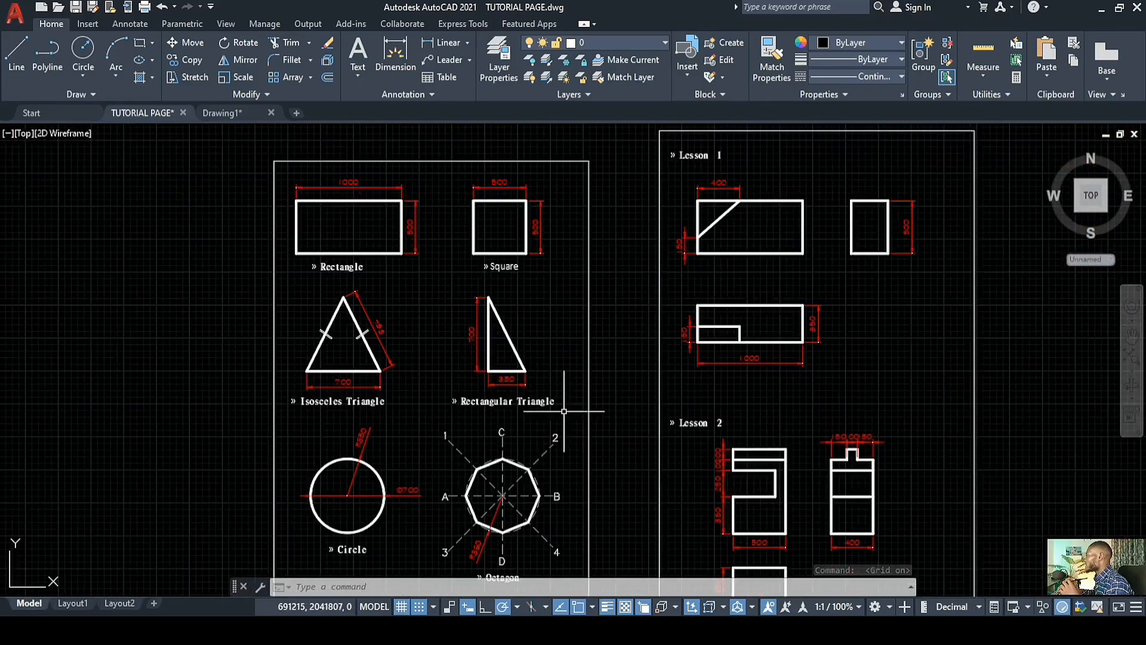
scroll(418, 430, "up", 3)
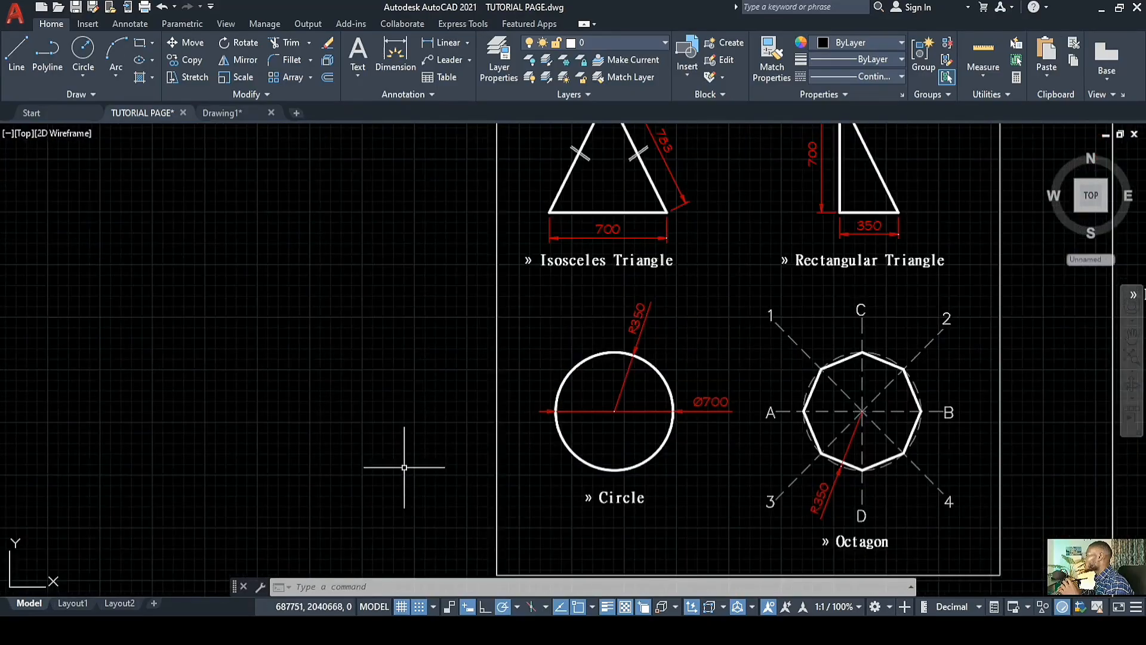
scroll(400, 474, "up", 4)
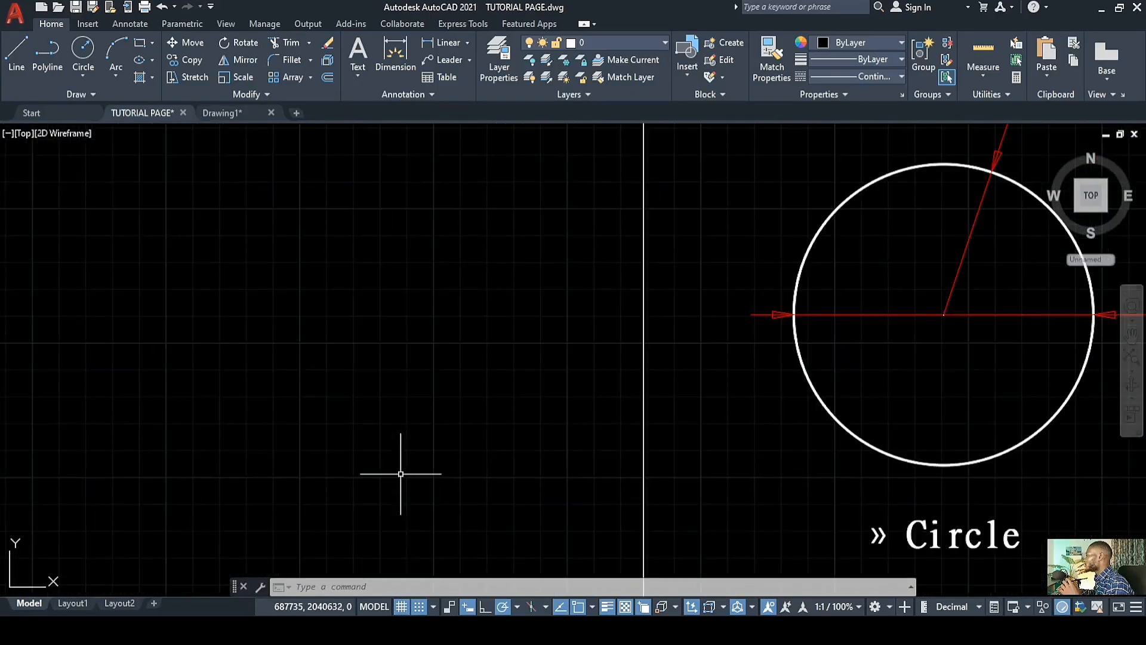
left_click(401, 605)
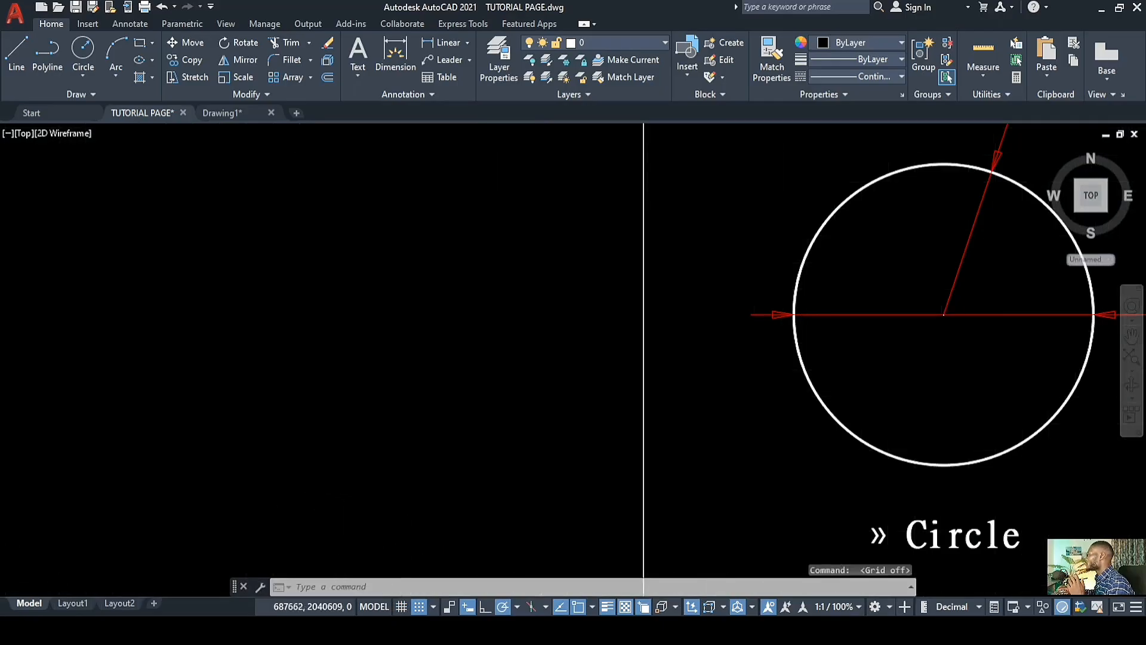
Step: Review the available annotation scales and close the list without choosing one
scroll(365, 484, "down", 4)
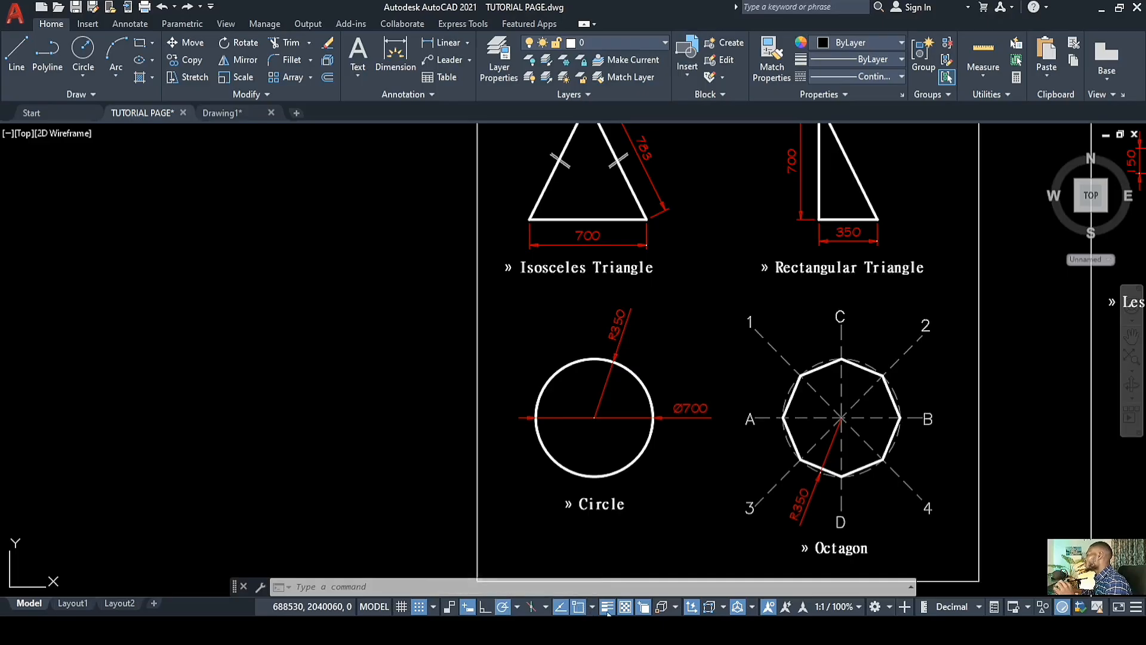
scroll(519, 528, "down", 2)
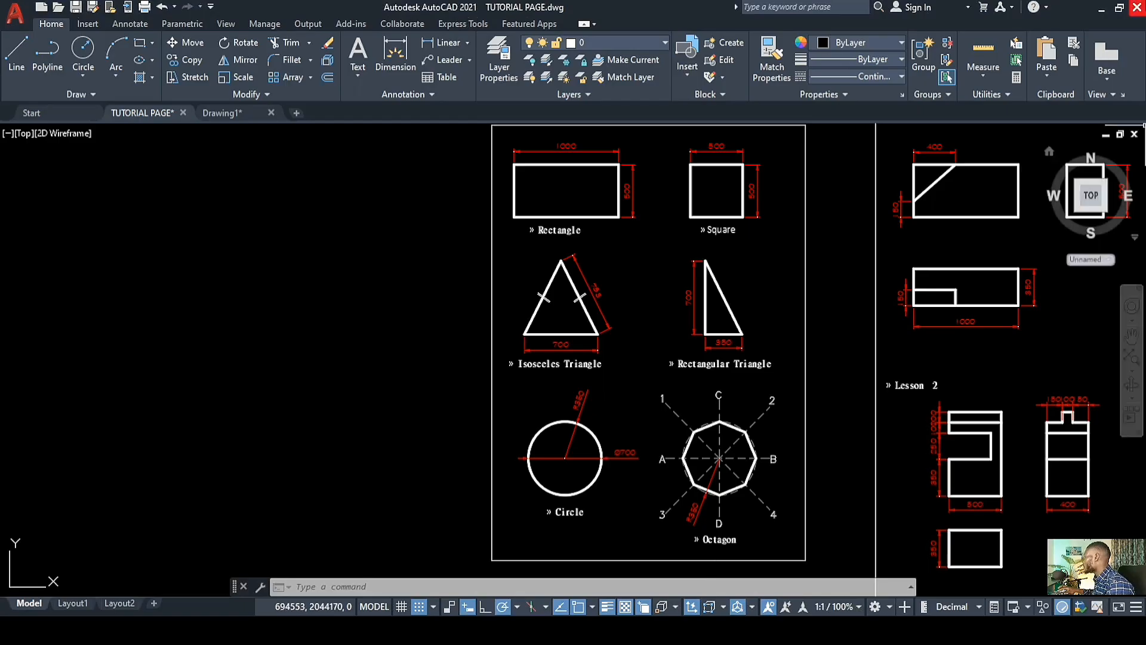
left_click(858, 607)
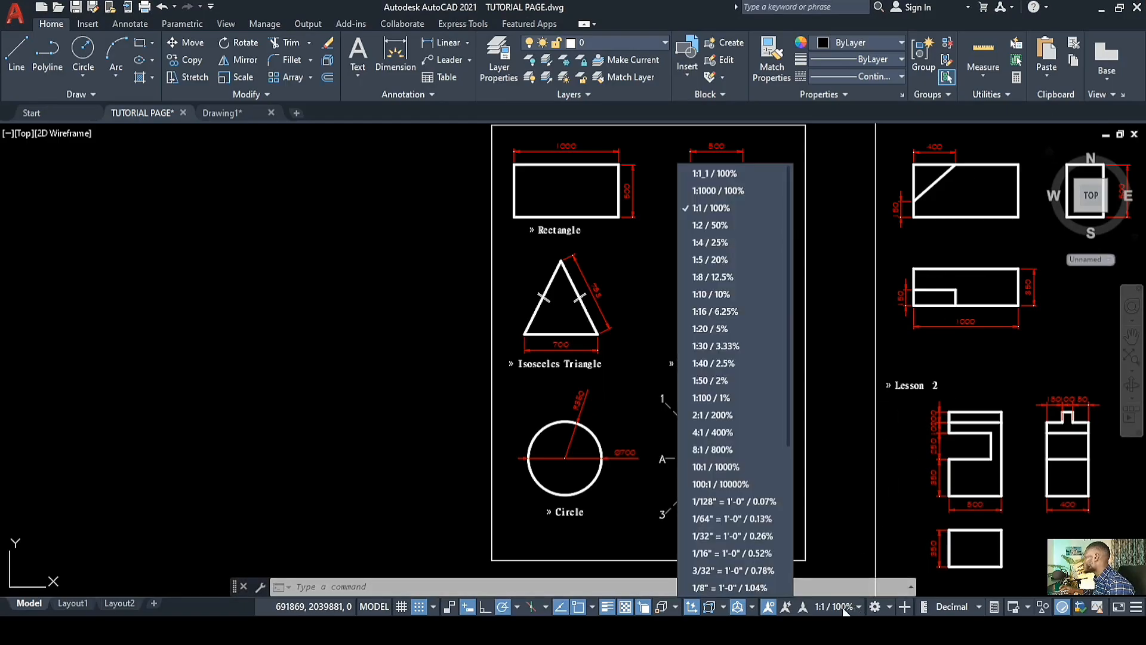
left_click(859, 409)
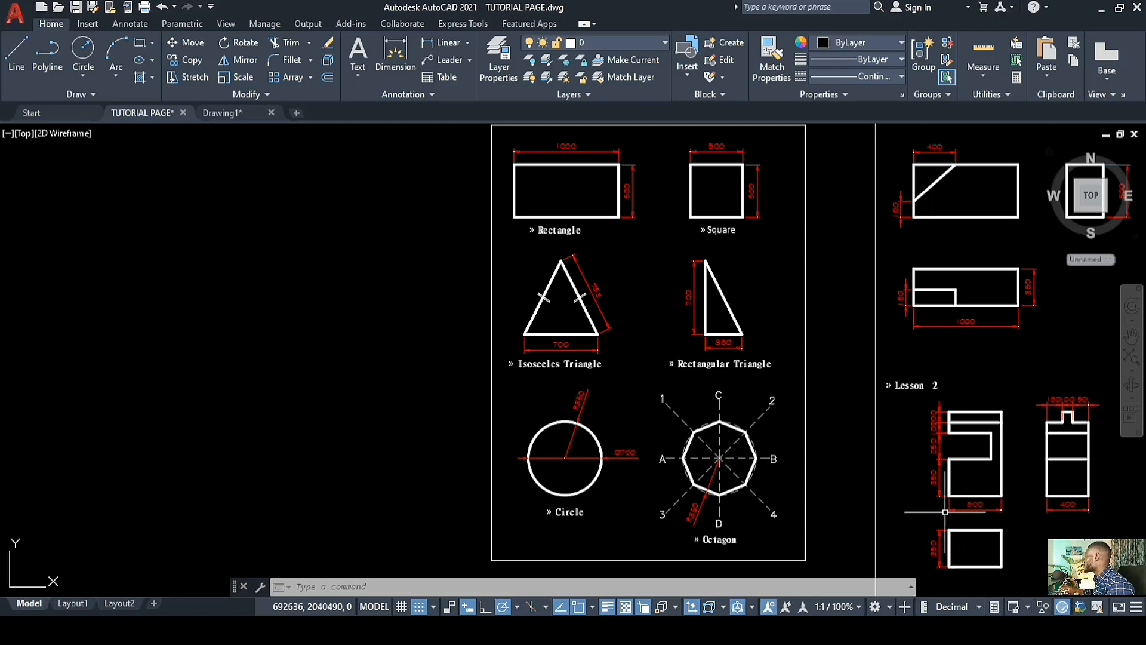
Step: Examine the dimensioned rectangle, square and triangles on the basic shapes sheet
scroll(853, 469, "down", 2)
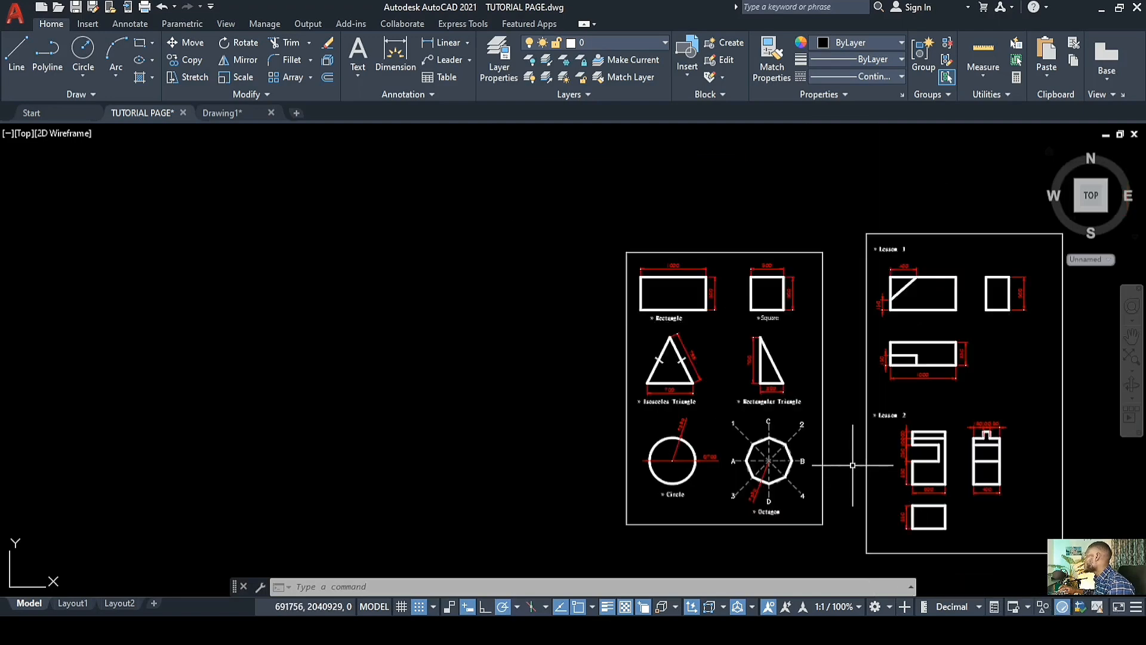
scroll(955, 479, "up", 4)
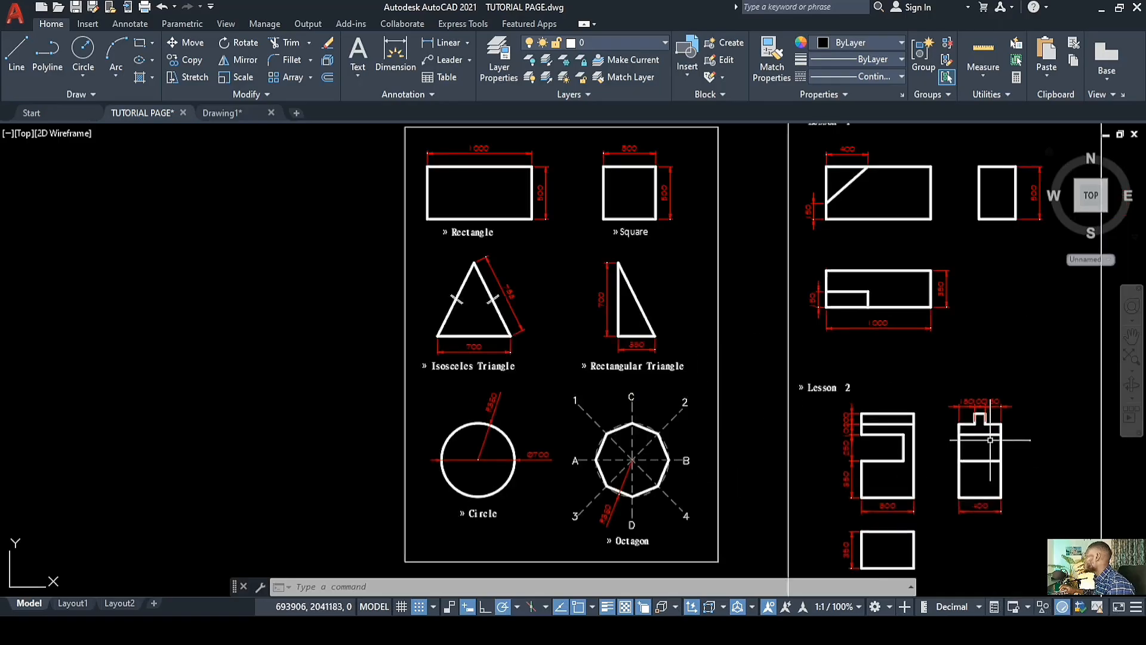
scroll(907, 370, "down", 2)
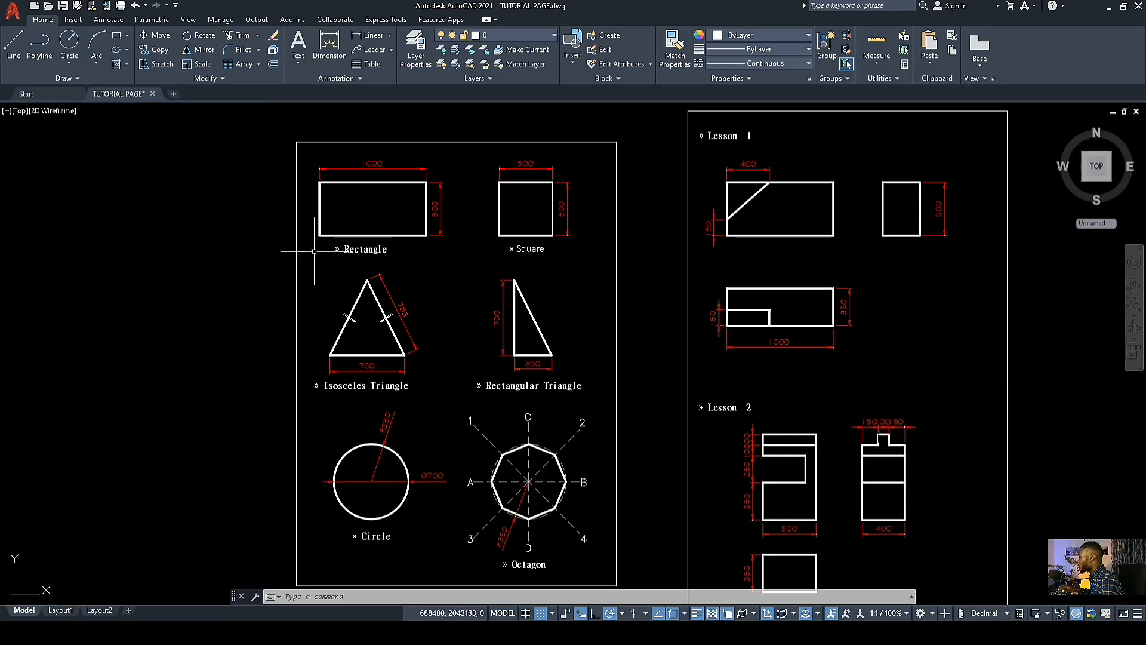
scroll(314, 251, "up", 3)
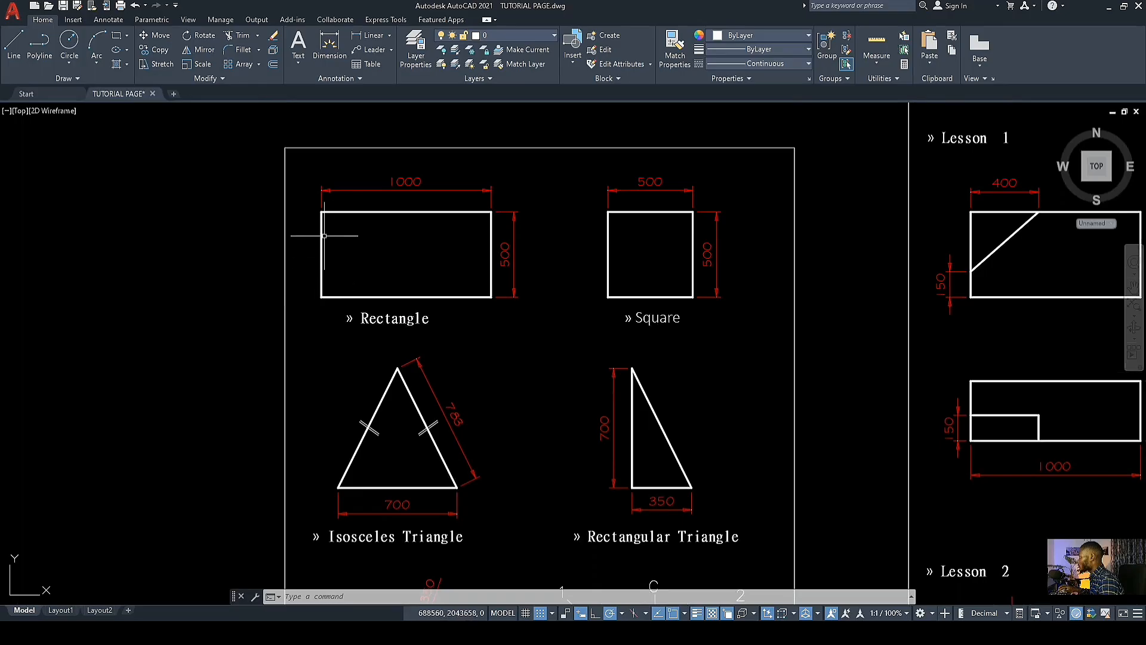
scroll(360, 220, "up", 4)
scroll(365, 225, "down", 6)
scroll(322, 251, "up", 4)
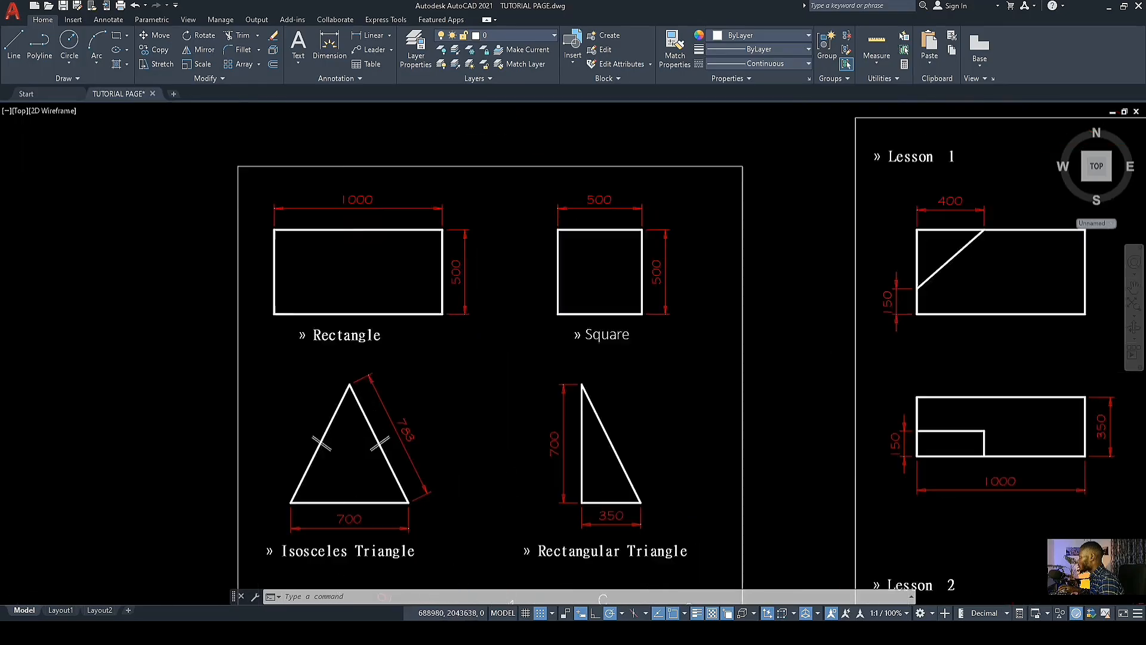
scroll(335, 280, "down", 2)
scroll(332, 275, "down", 2)
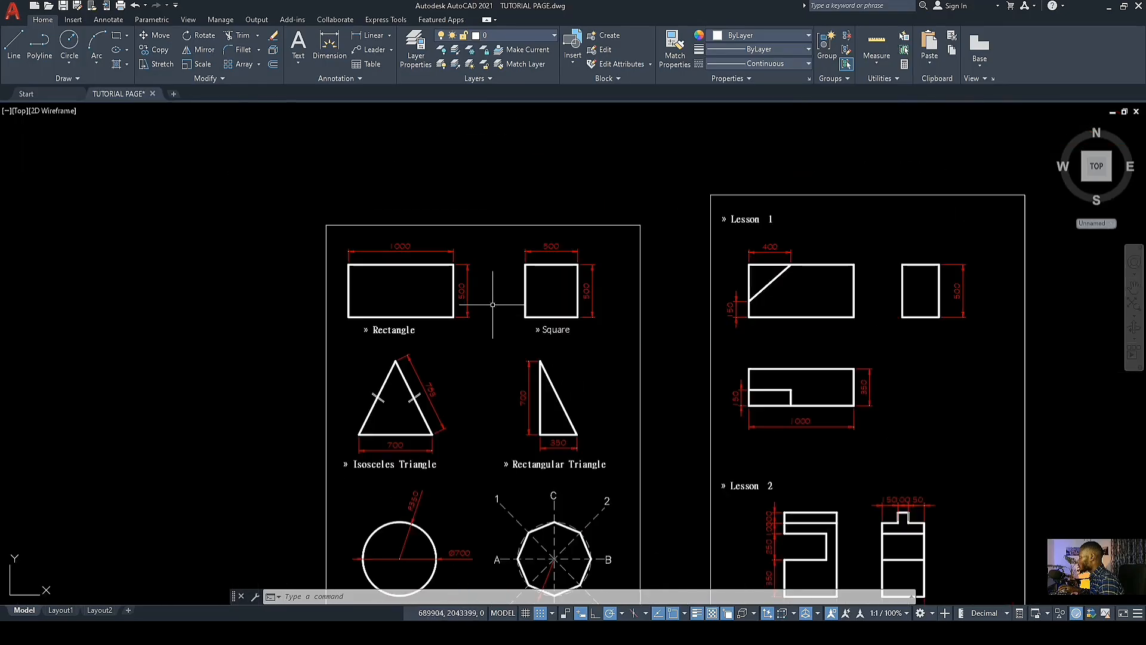
scroll(418, 335, "down", 1)
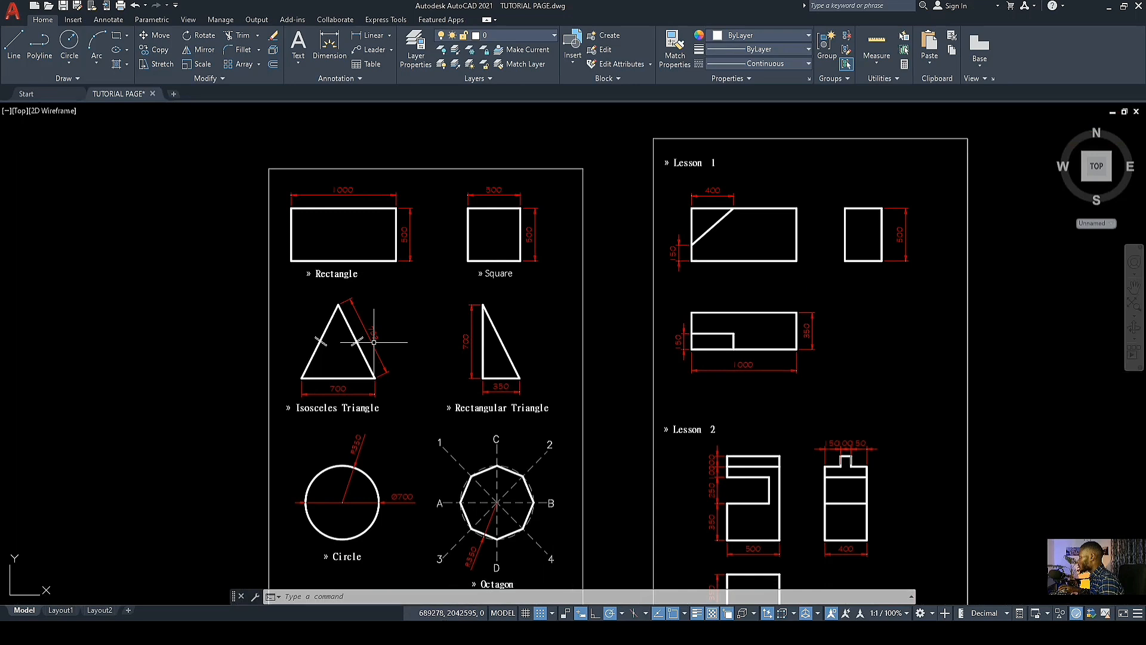
scroll(374, 342, "down", 2)
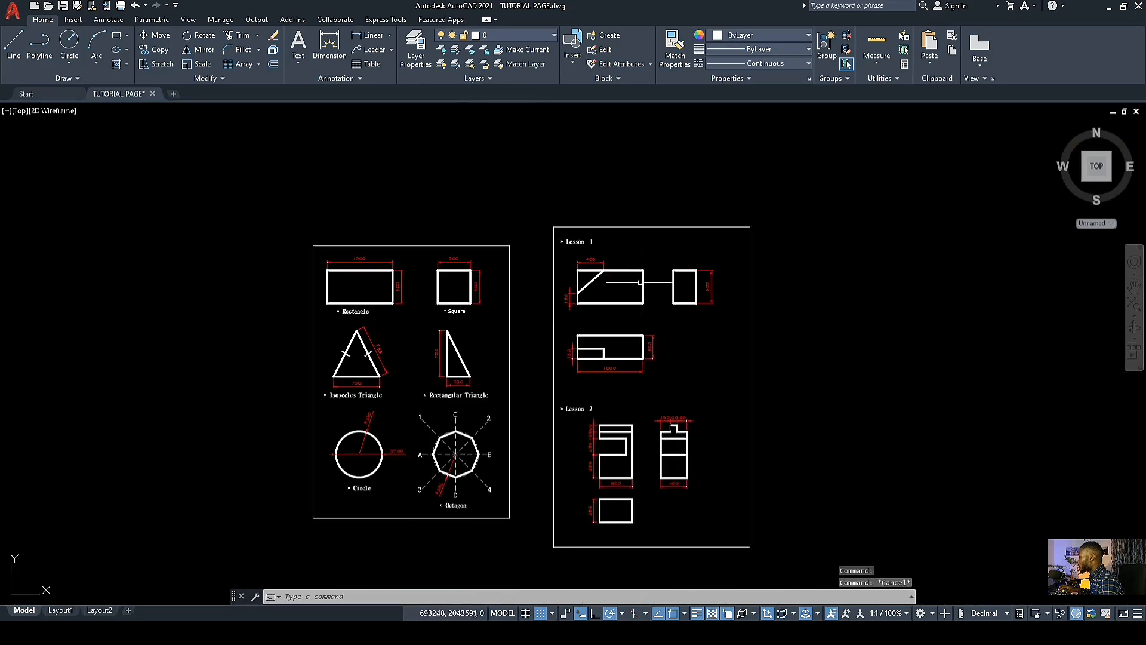
Step: Examine the dimensioned views of Lesson 1 on the lesson sheet and return to an overview of both sheets
scroll(639, 281, "up", 2)
middle_click_drag(622, 288, 508, 288)
scroll(459, 243, "up", 4)
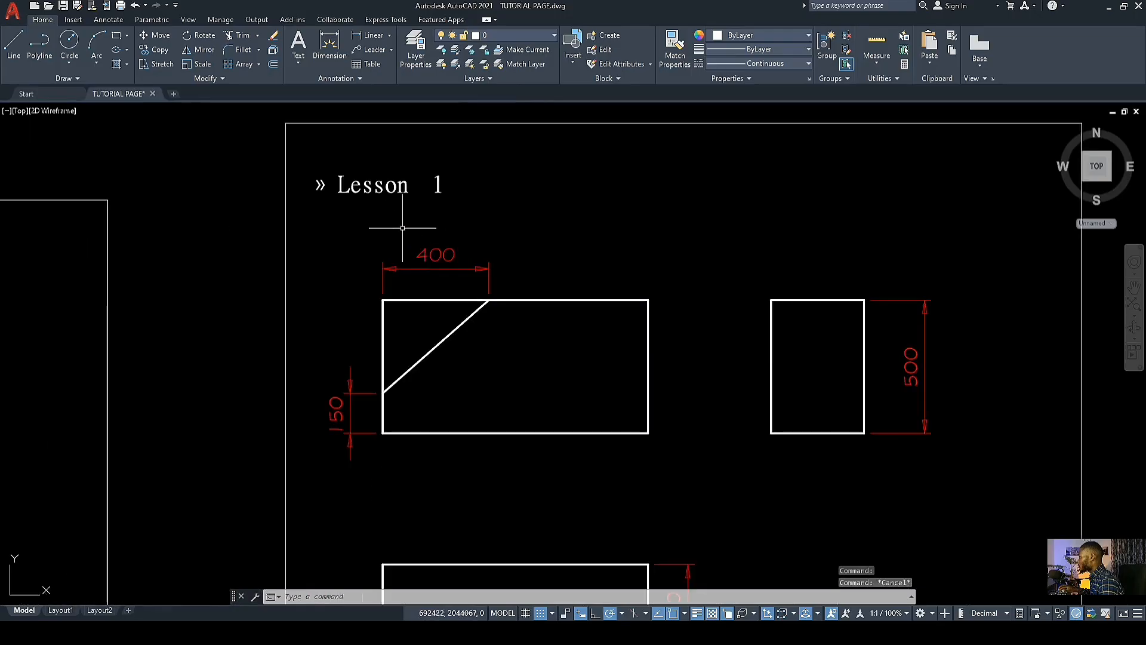
scroll(394, 238, "down", 4)
scroll(393, 236, "up", 4)
scroll(391, 236, "down", 4)
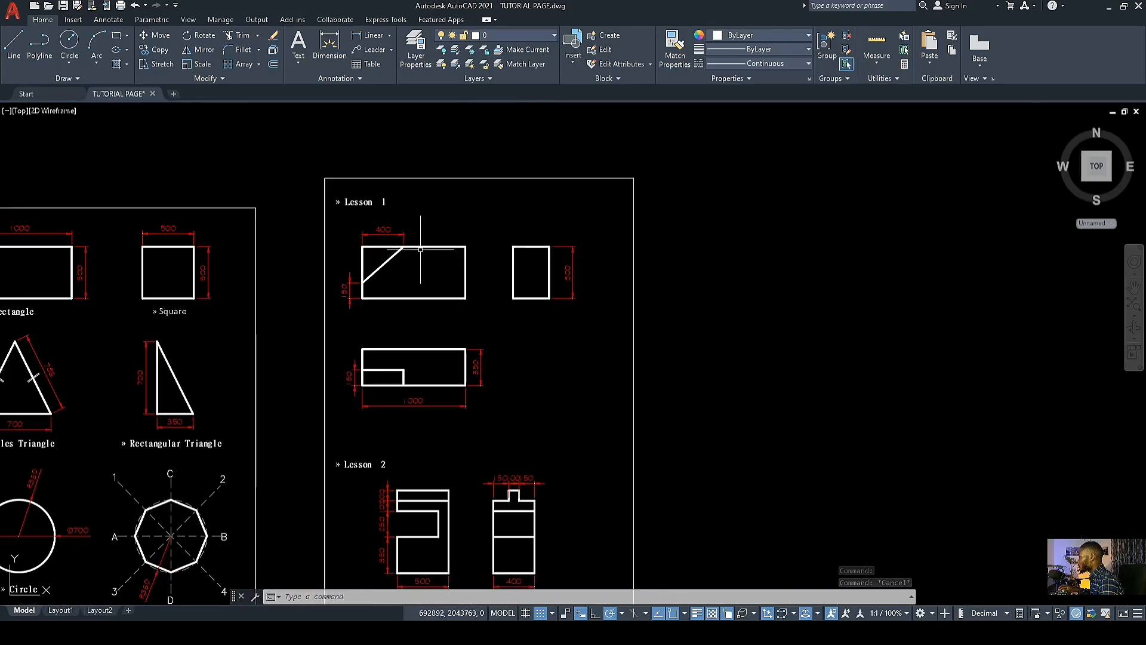
scroll(449, 294, "down", 2)
middle_click_drag(222, 281, 309, 290)
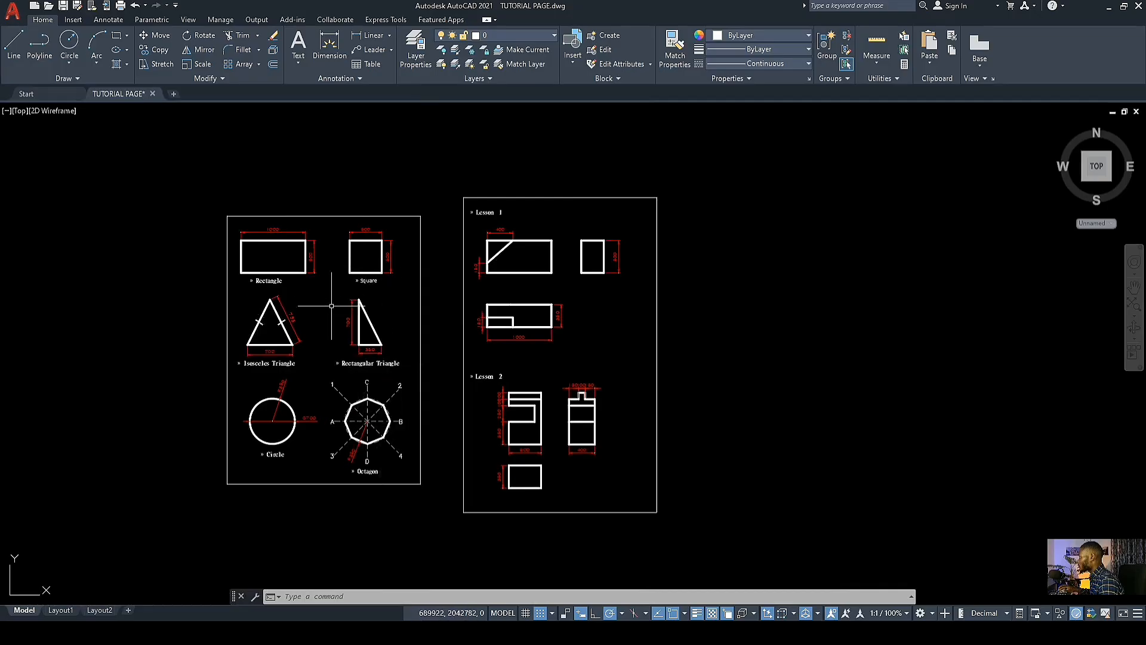
Step: Examine the length and height dimensions of the rectangle on the basic shapes sheet
scroll(332, 306, "up", 2)
middle_click_drag(332, 307, 406, 335)
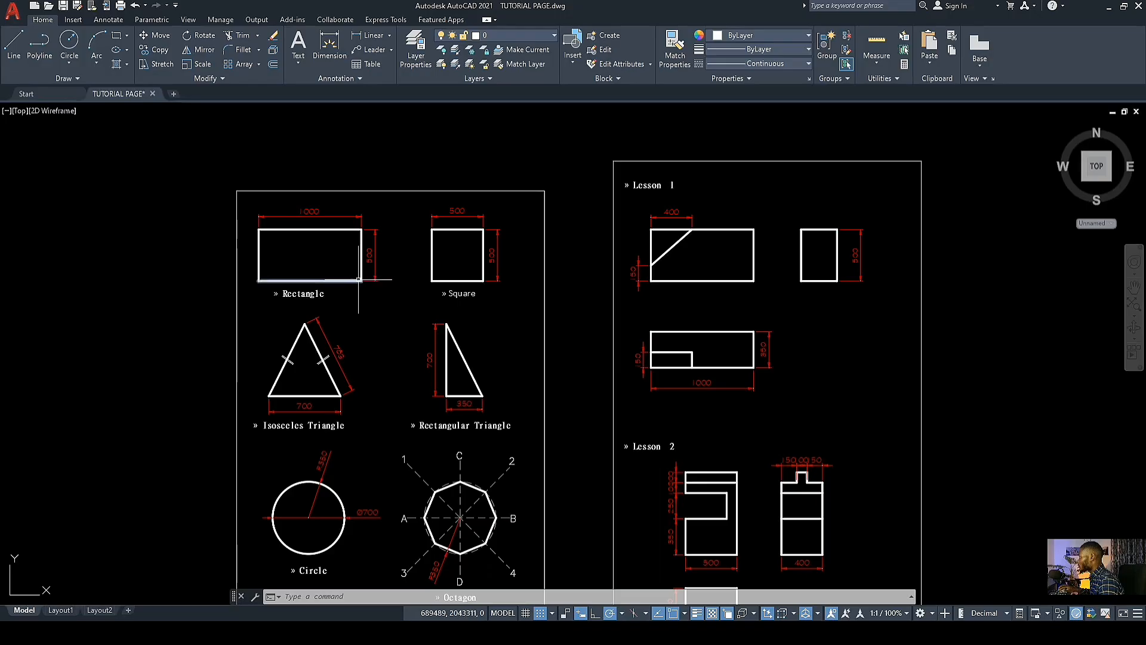
scroll(349, 304, "down", 2)
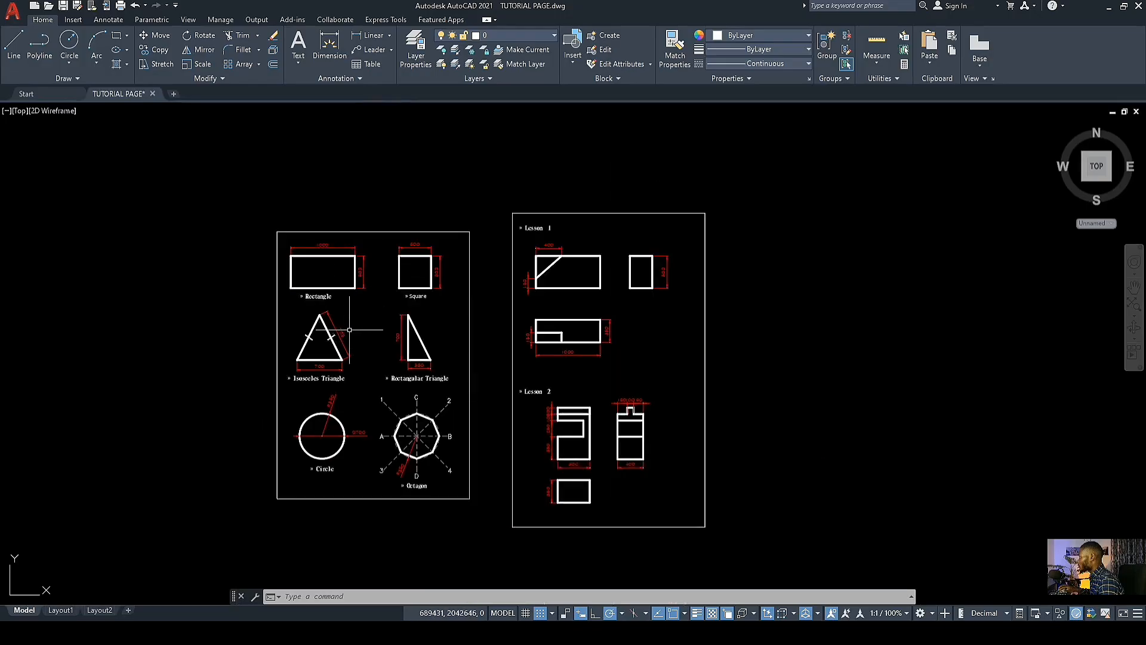
scroll(366, 326, "up", 2)
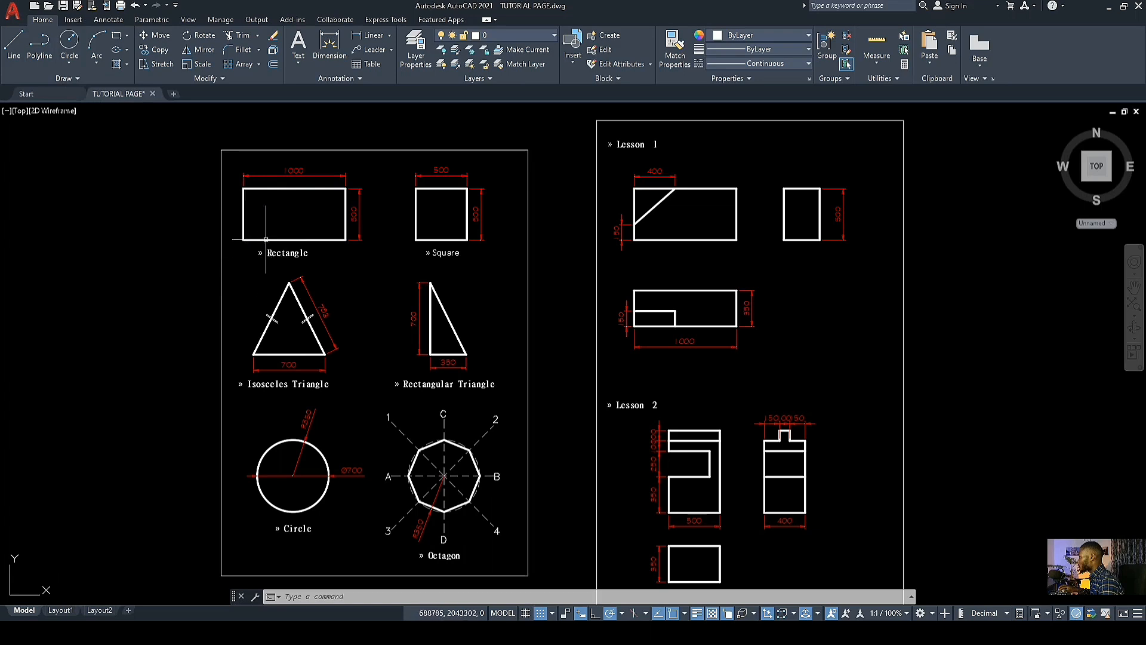
scroll(312, 262, "down", 2)
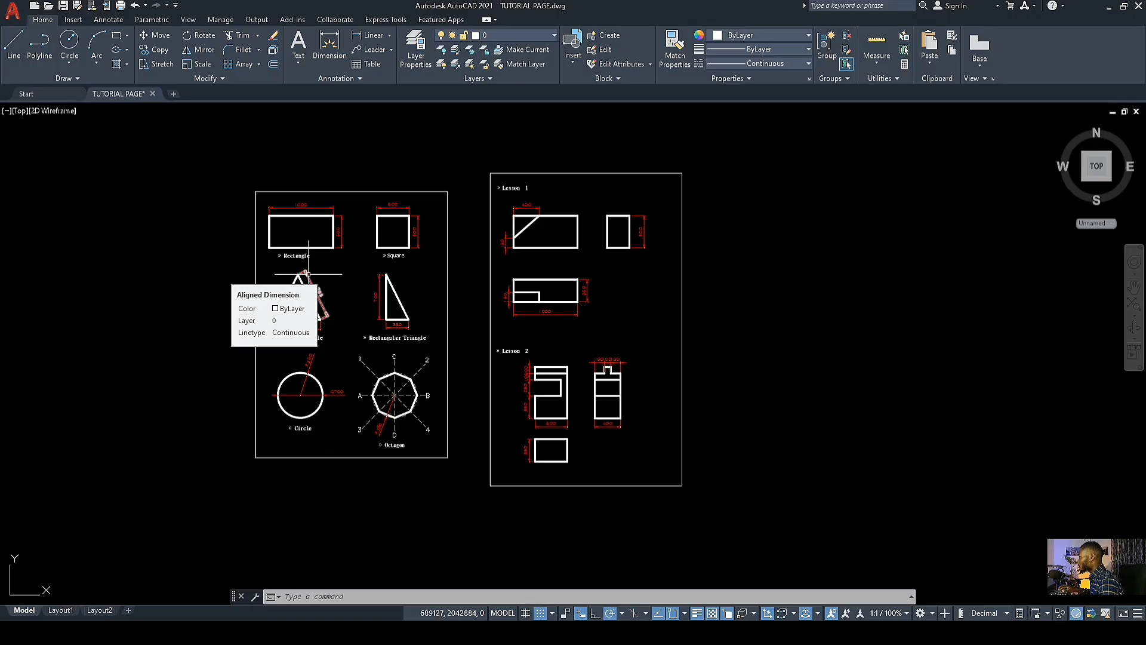
scroll(308, 273, "up", 5)
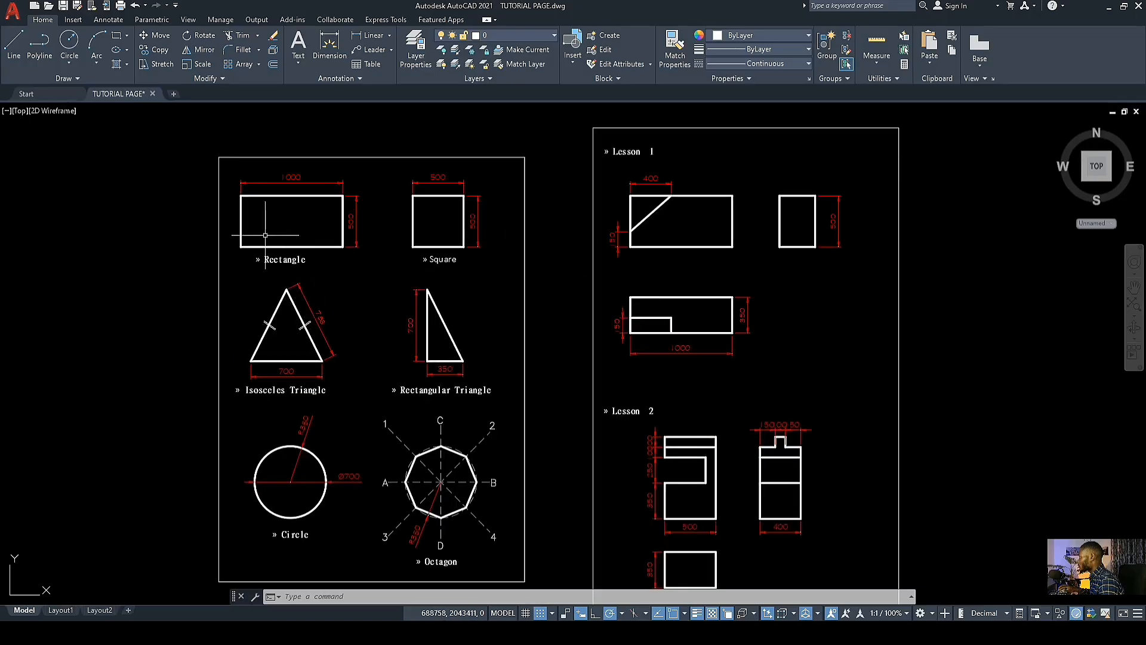
scroll(319, 238, "up", 5)
middle_click_drag(274, 249, 349, 248)
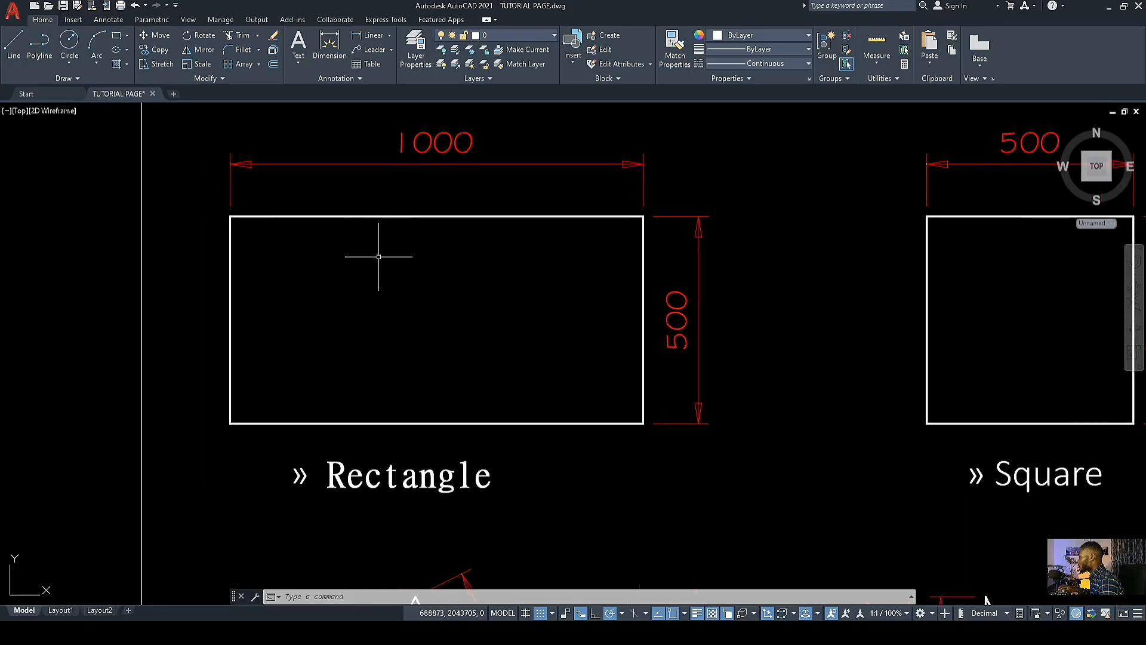
scroll(389, 274, "down", 5)
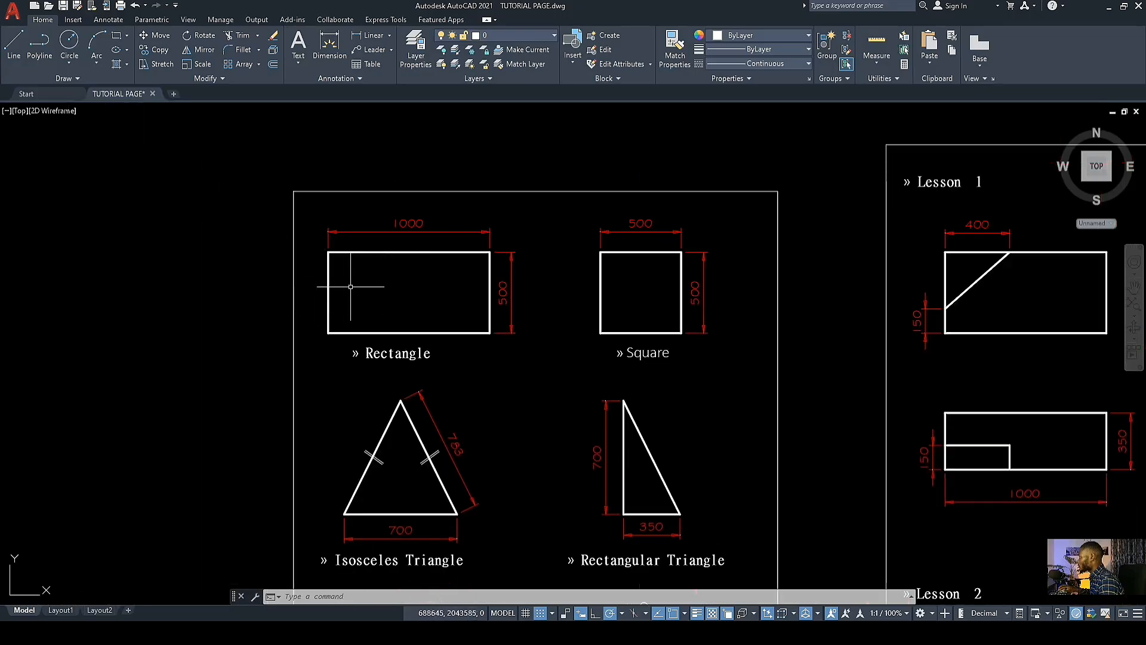
Step: Look over the dimensioned rectangle on the basic shapes sheet and the empty drawing space beside the sheet
scroll(326, 269, "up", 4)
scroll(339, 273, "down", 4)
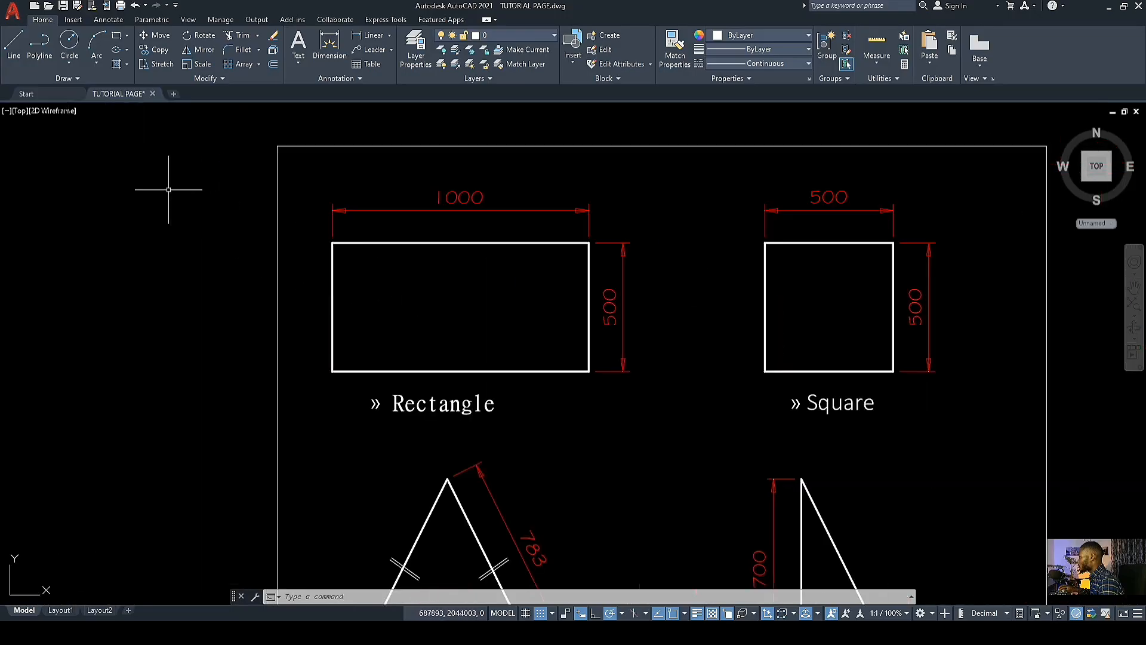
middle_click_drag(159, 148, 317, 164)
scroll(341, 213, "down", 2)
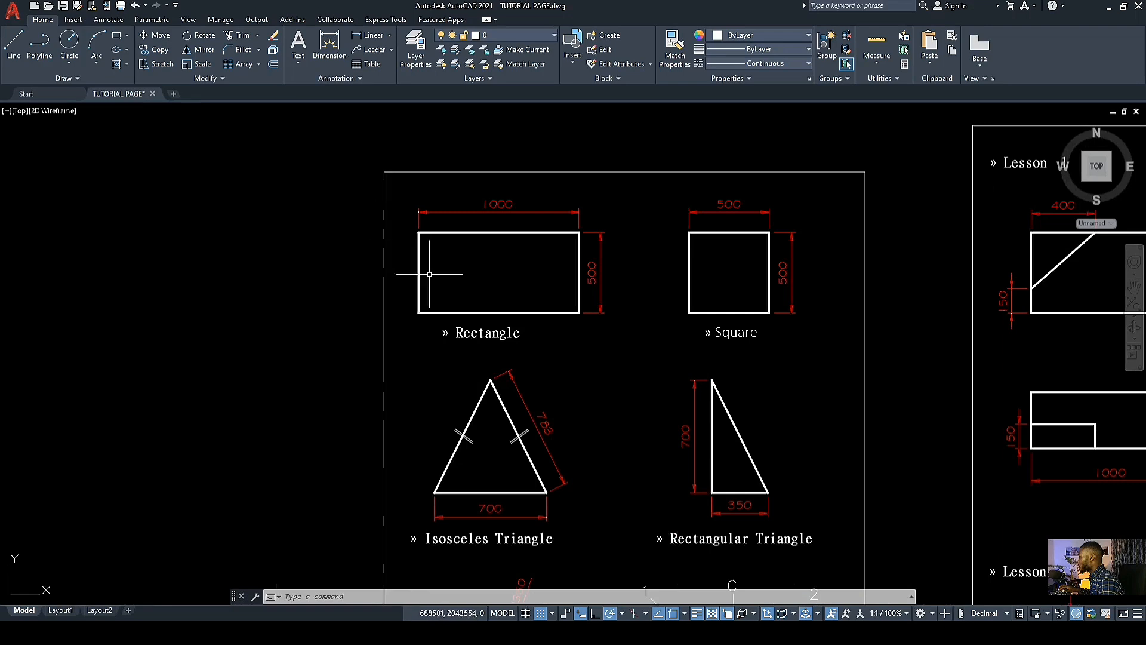
scroll(432, 280, "up", 6)
middle_click_drag(436, 296, 464, 303)
scroll(559, 320, "down", 2)
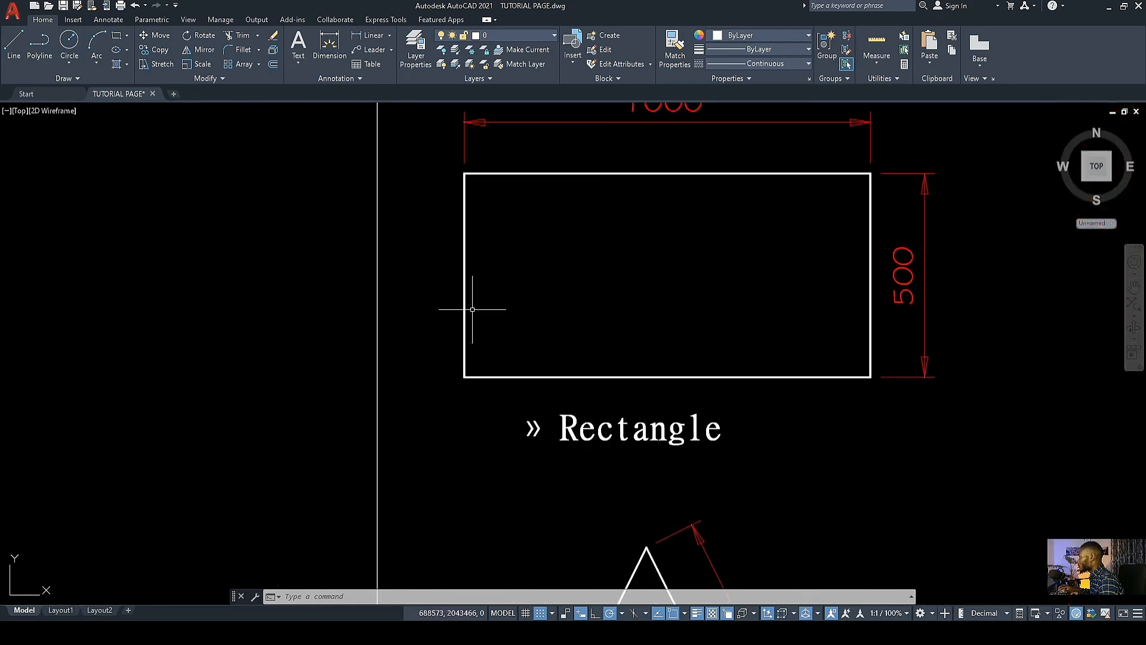
middle_click_drag(268, 302, 396, 317)
scroll(587, 348, "down", 4)
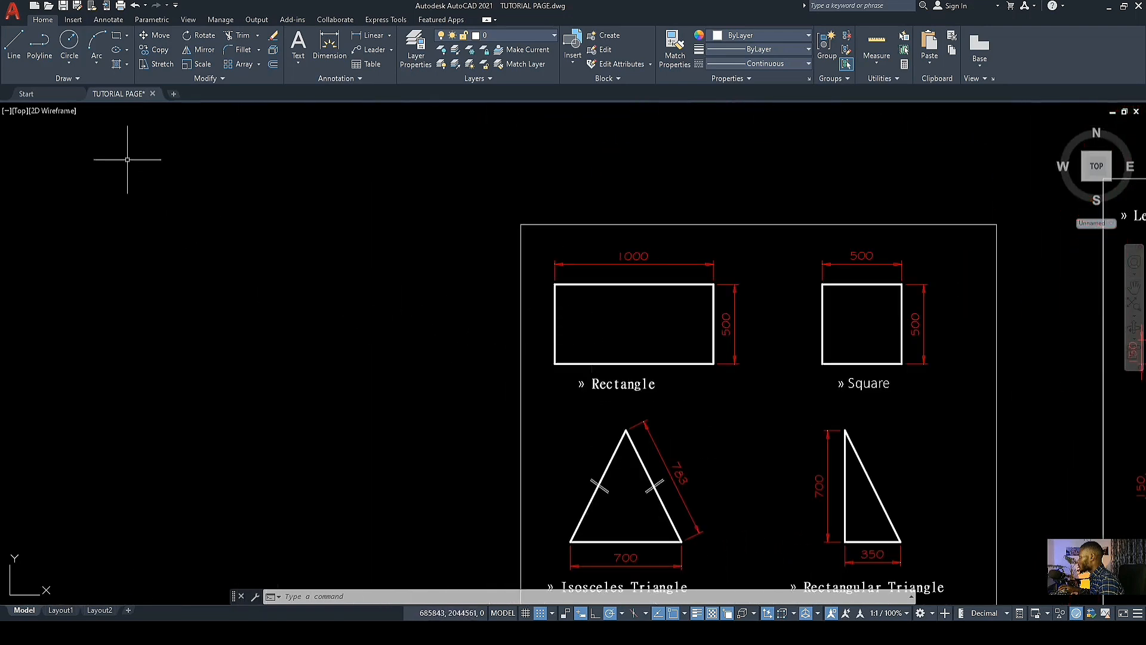
Step: Draw a horizontal line 1000 units long to the right in the empty space left of the basic shapes sheet
left_click(13, 43)
scroll(340, 290, "up", 2)
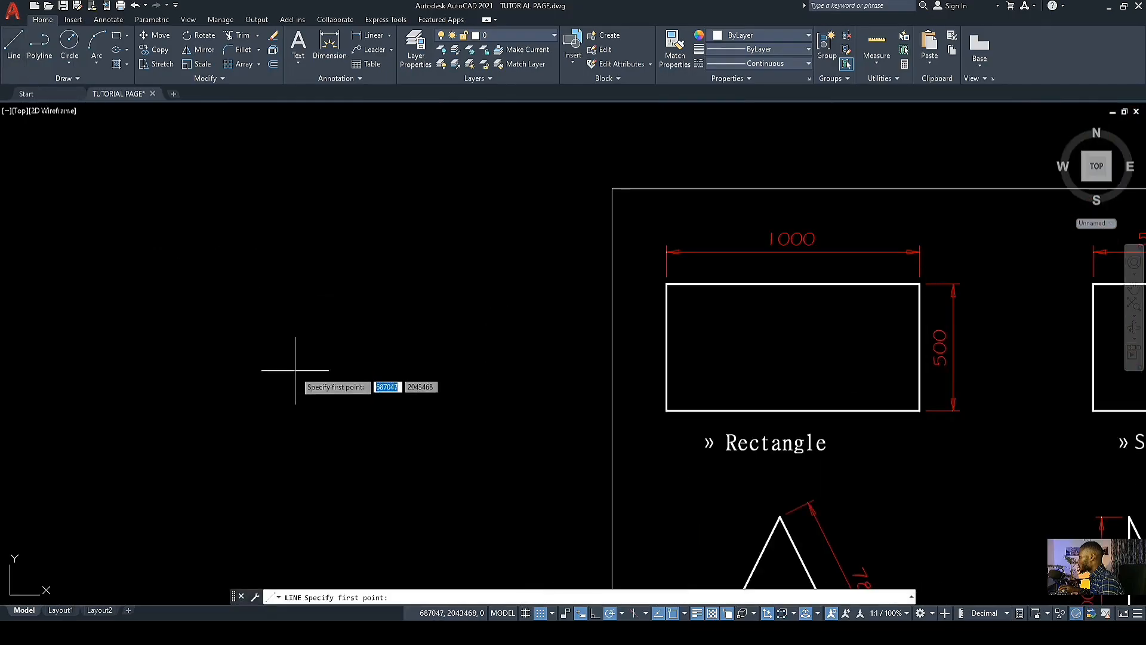
middle_click_drag(308, 476, 305, 379)
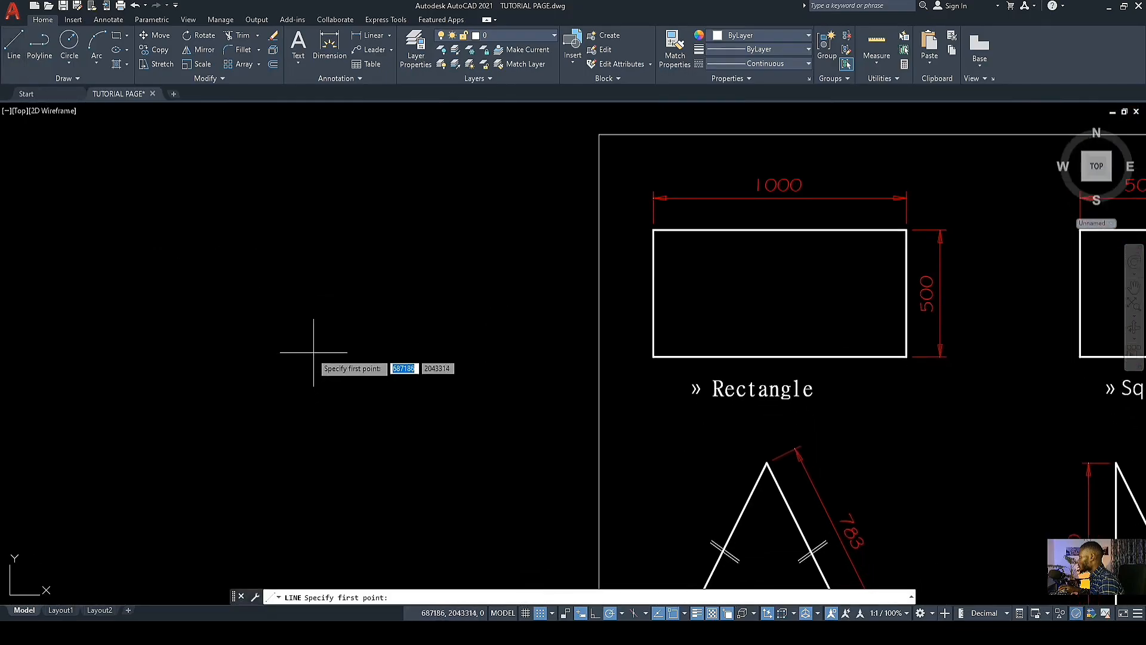
left_click(218, 358)
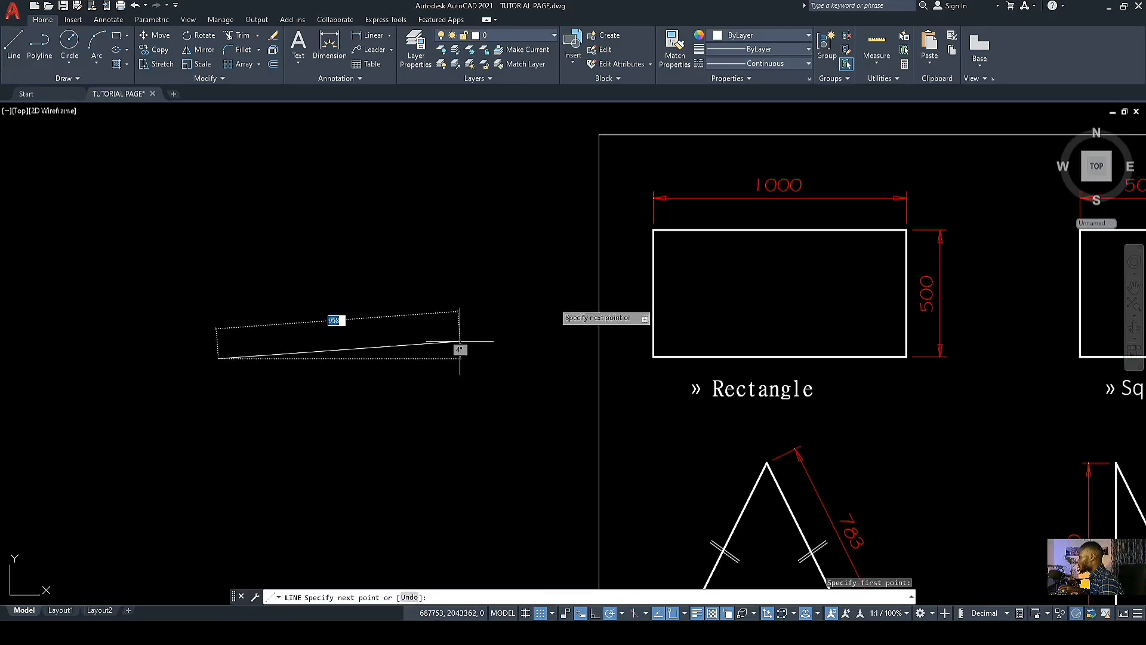
scroll(821, 197, "up", 4)
middle_click_drag(823, 199, 661, 231)
scroll(608, 218, "down", 2)
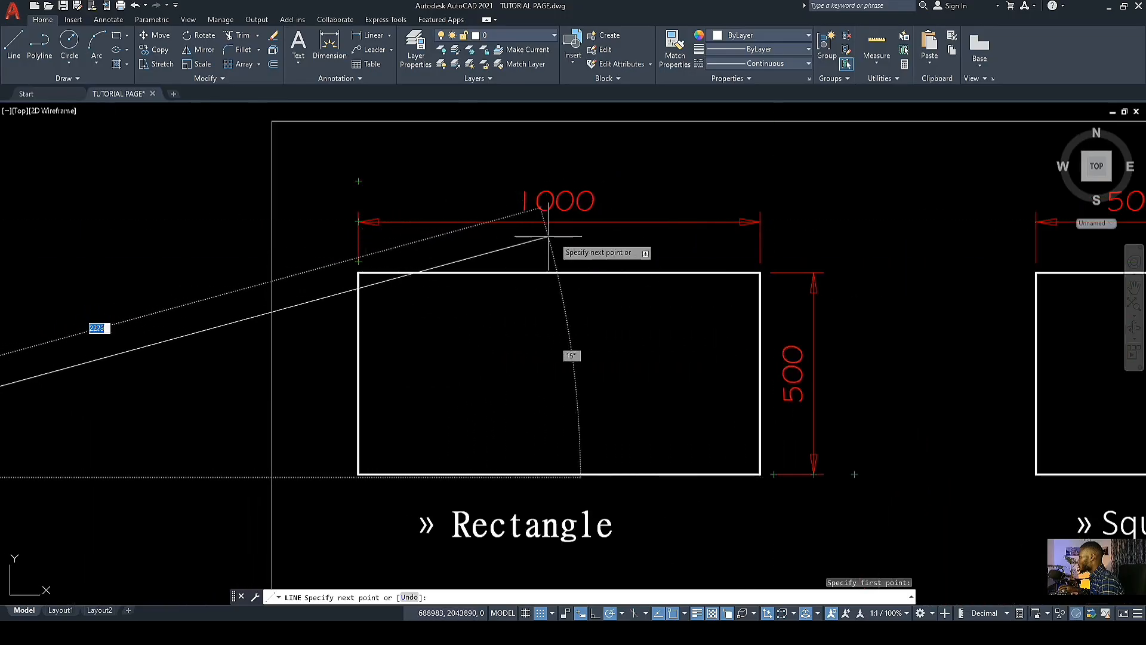
scroll(545, 248, "down", 4)
scroll(387, 310, "up", 3)
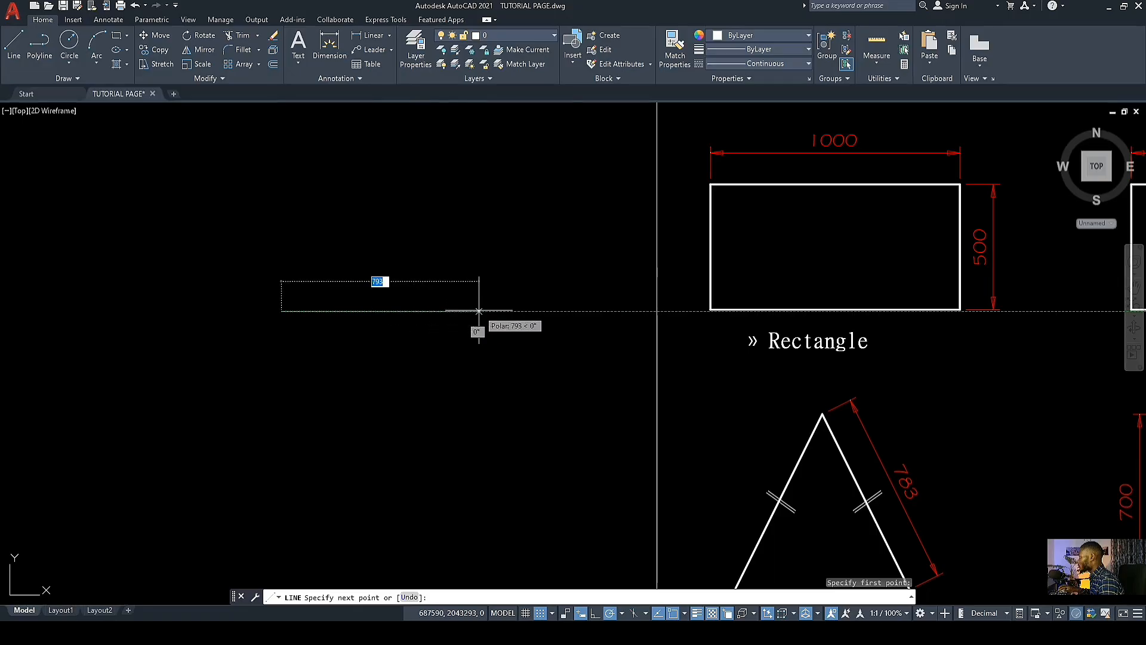
key("BackSpace")
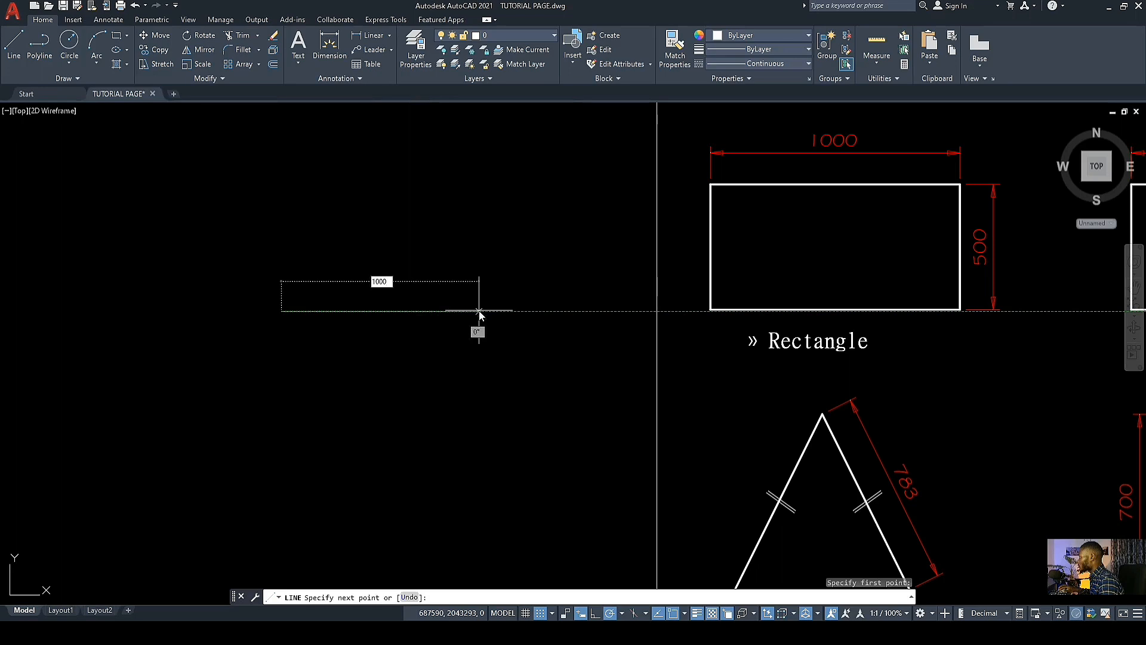
key("Return")
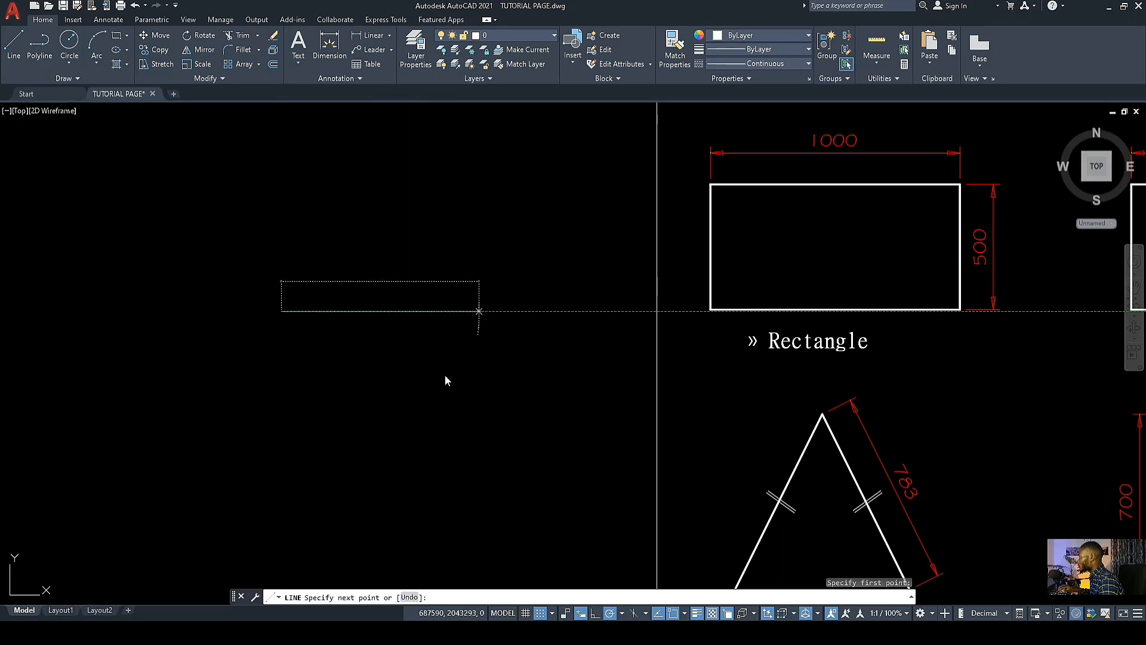
Step: Continue the line straight up 500 units from the right end of the horizontal line
scroll(453, 322, "down", 5)
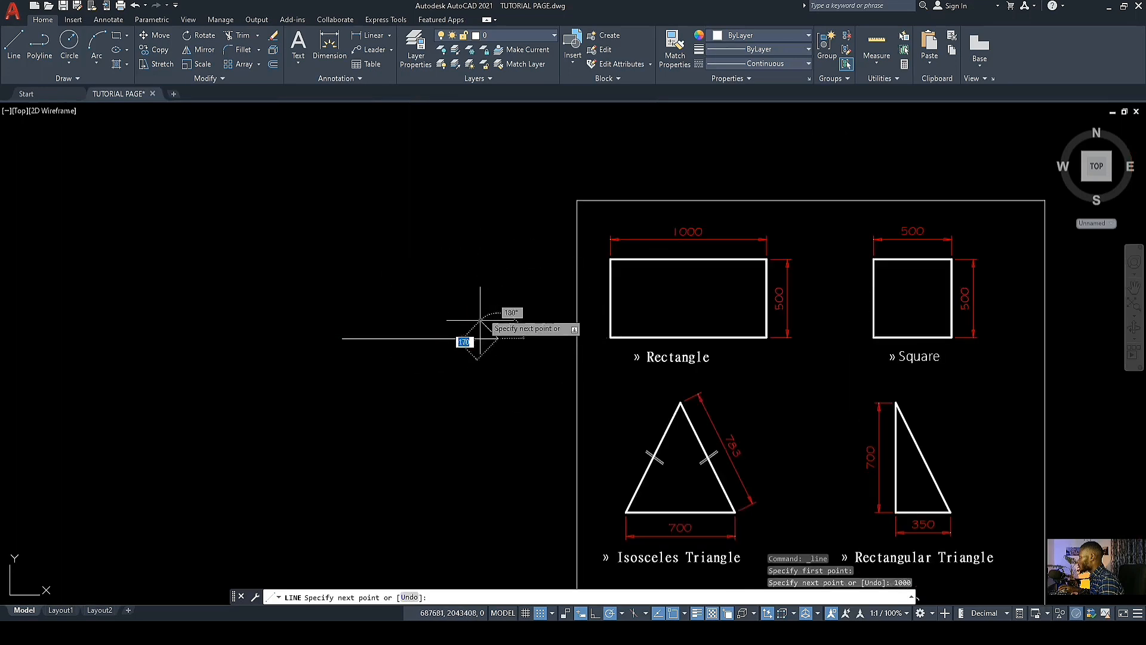
scroll(382, 322, "up", 5)
scroll(418, 292, "up", 2)
middle_click_drag(338, 305, 464, 284)
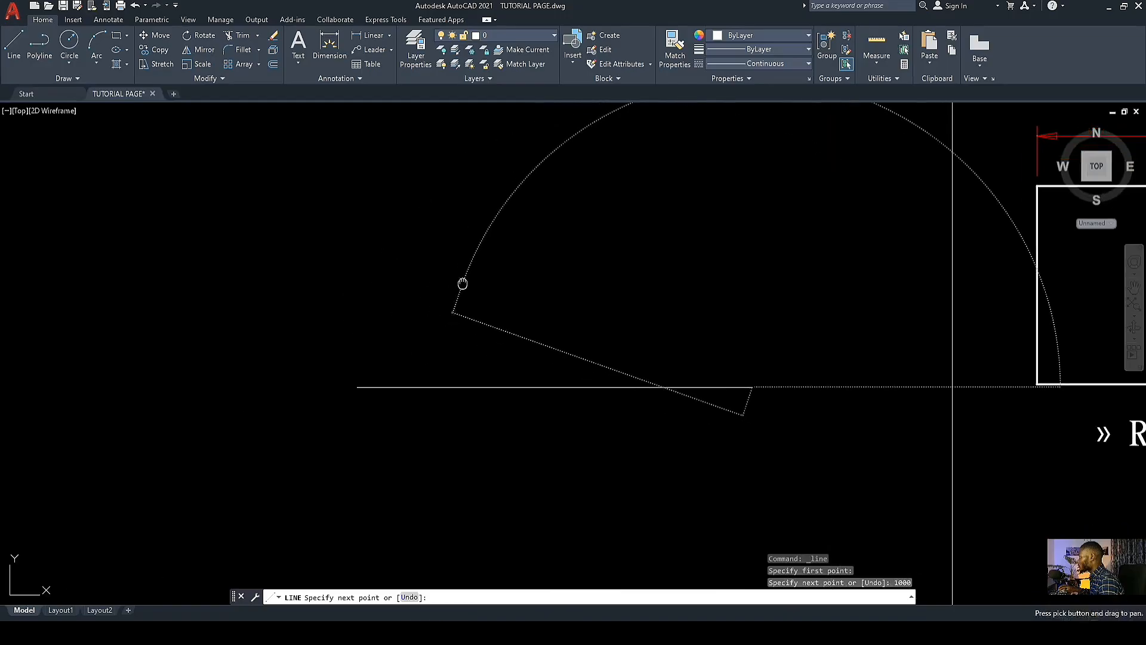
mouse_move(542, 335)
middle_mouse_down()
mouse_move(527, 360)
mouse_move(342, 396)
mouse_move(184, 394)
middle_mouse_up()
scroll(311, 398, "down", 2)
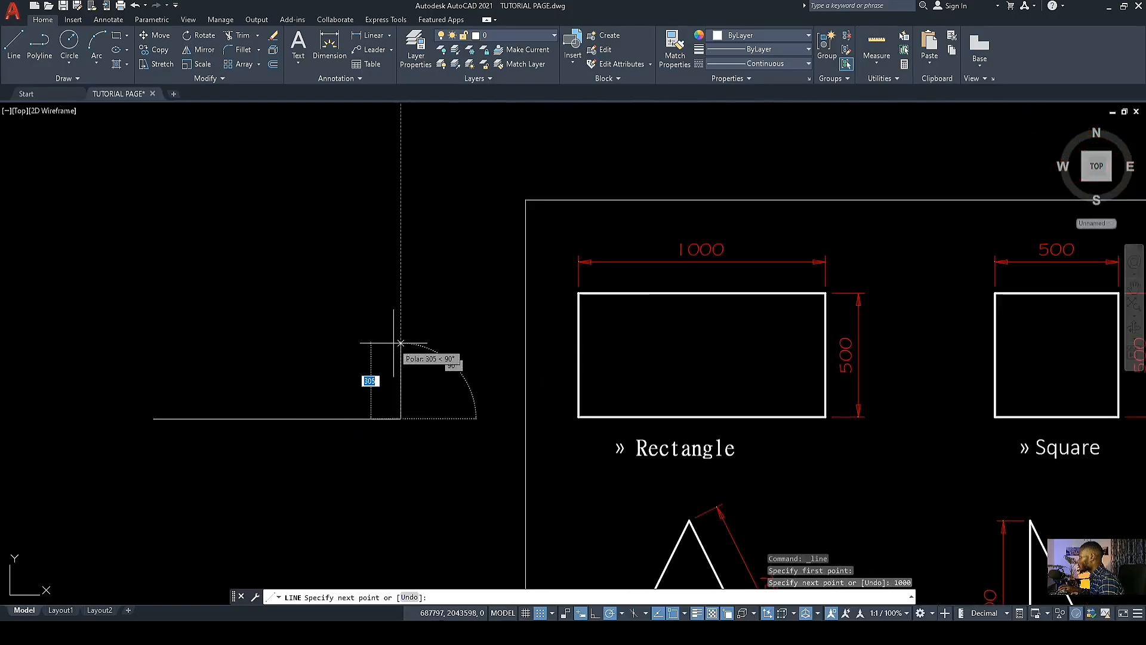
scroll(393, 336, "up", 2)
middle_click_drag(403, 327, 410, 330)
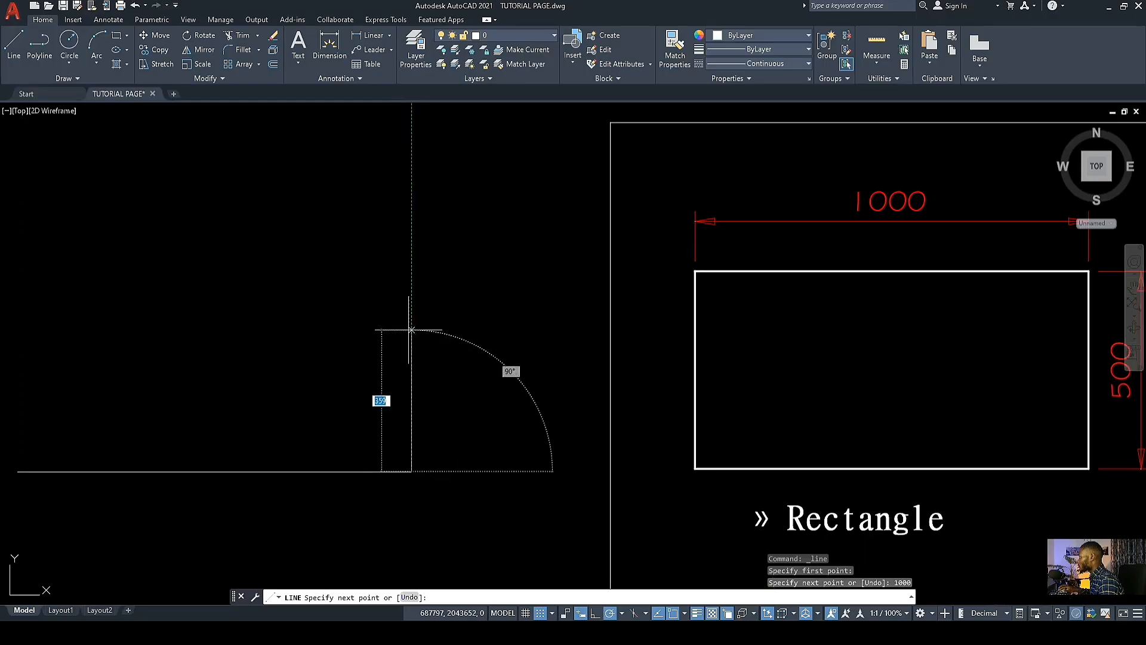
scroll(343, 343, "down", 2)
scroll(831, 352, "up", 2)
scroll(830, 358, "up", 4)
scroll(818, 378, "down", 8)
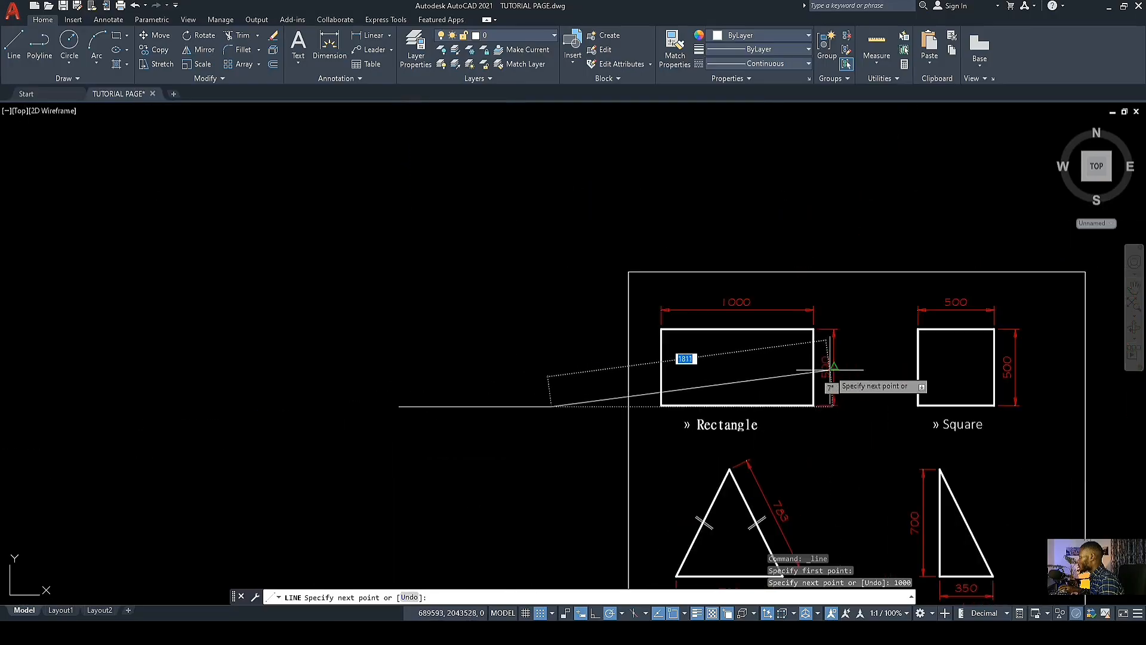
scroll(645, 358, "down", 2)
scroll(666, 342, "up", 4)
scroll(643, 346, "up", 2)
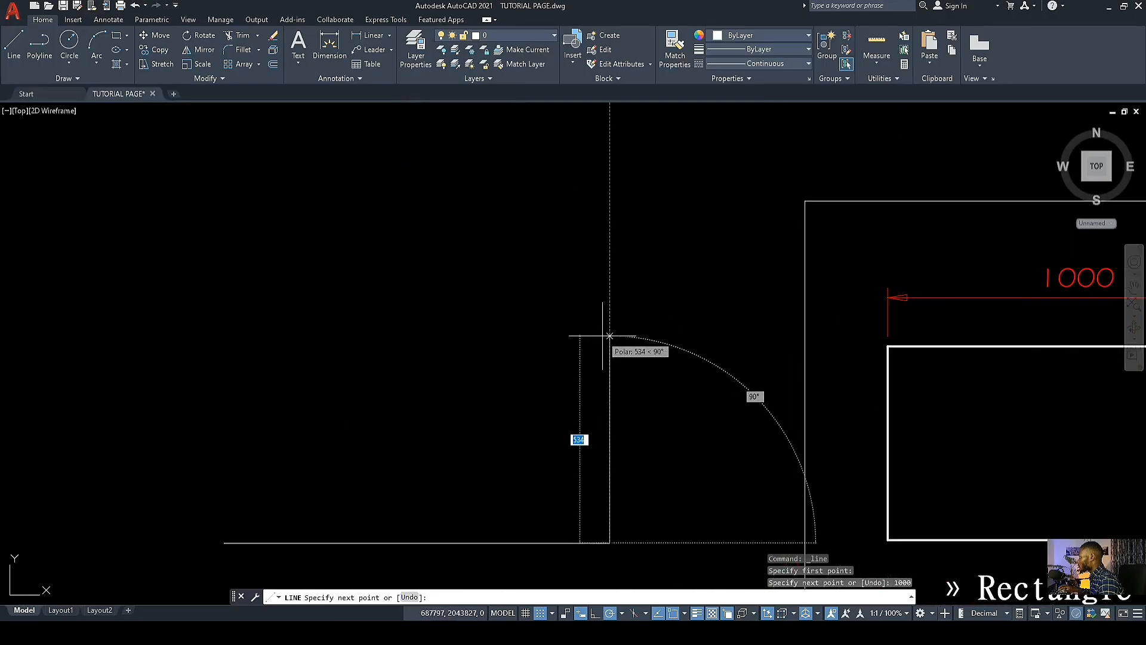
type("500")
key("Return")
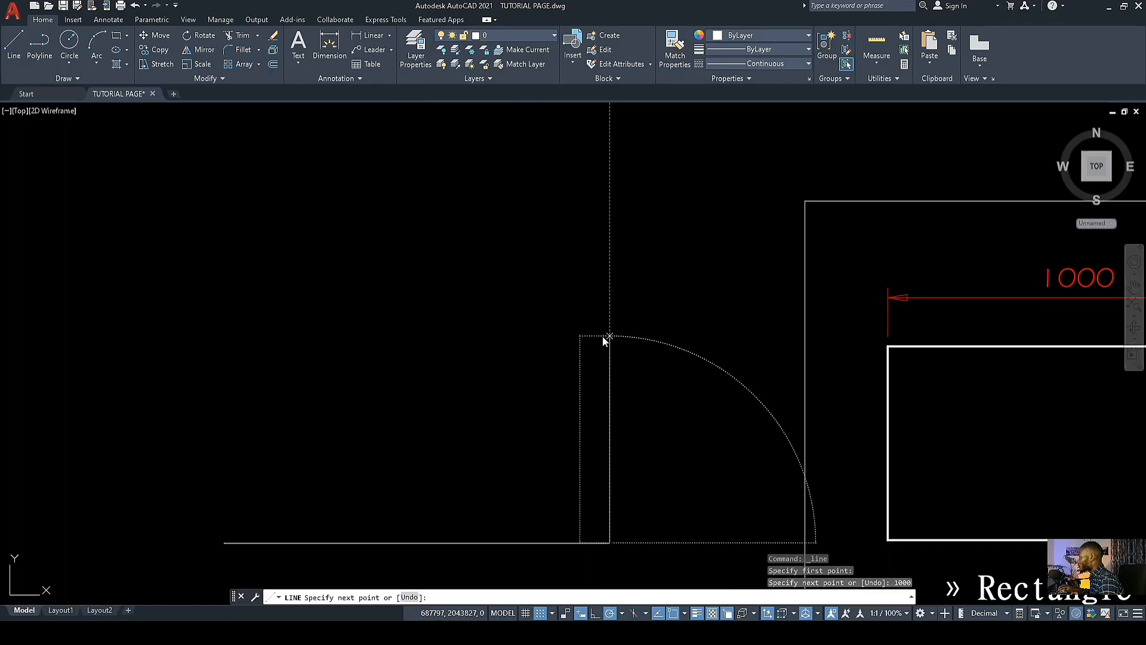
Step: Draw the upper edge 1000 units to the left from the vertical line's top end, then undo that segment
scroll(608, 337, "down", 4)
scroll(859, 349, "up", 4)
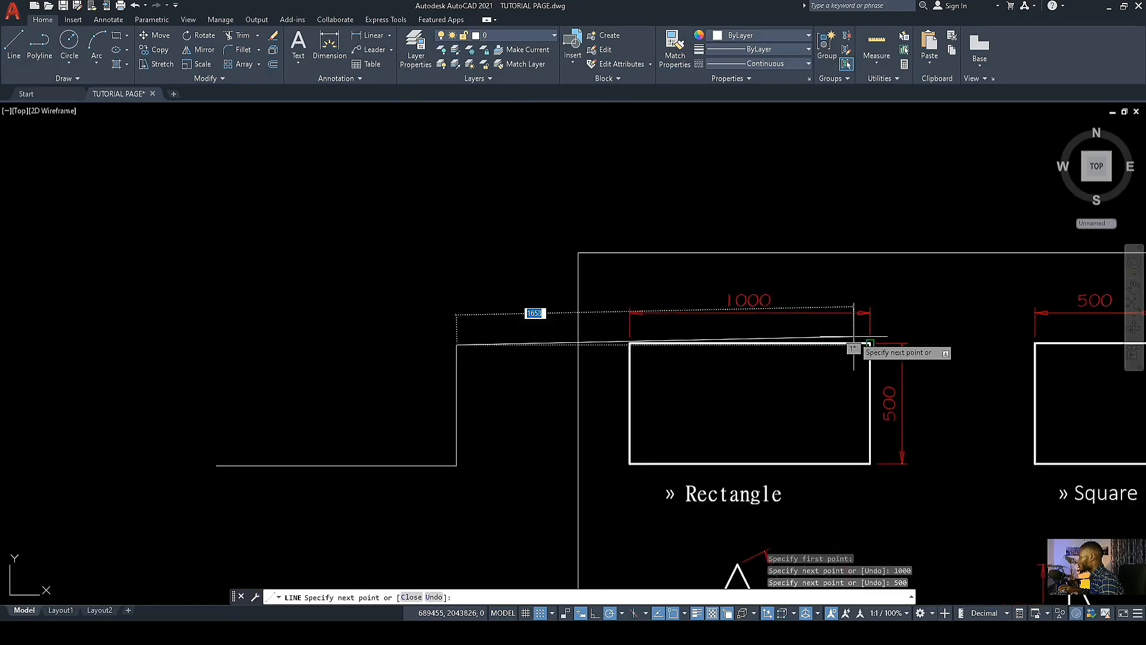
scroll(812, 340, "down", 5)
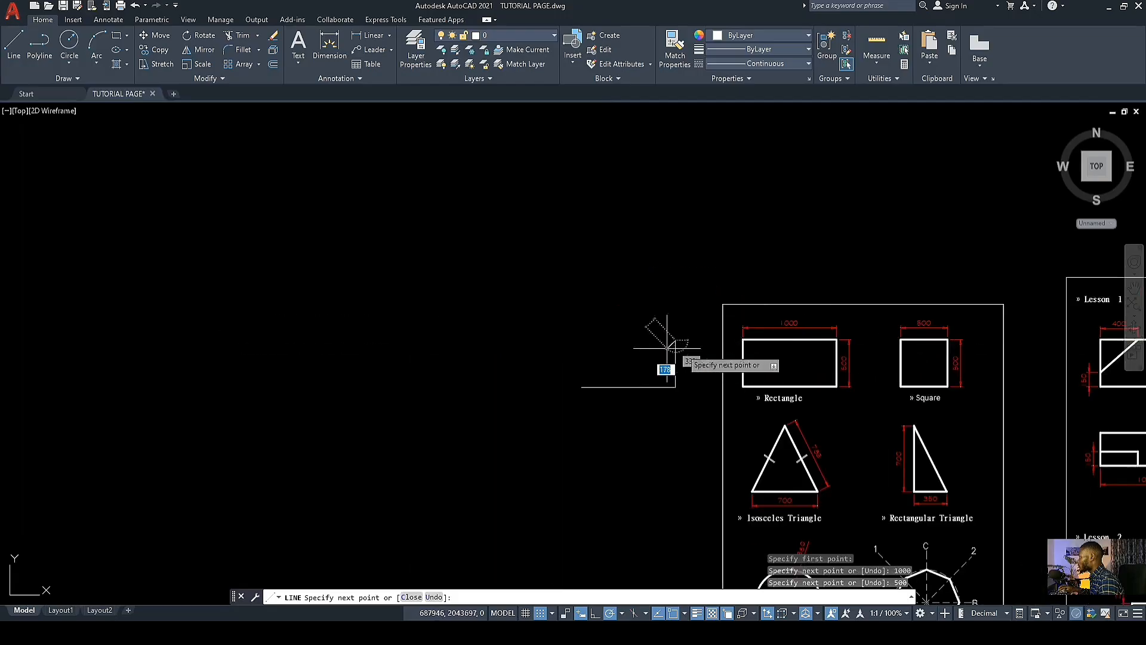
scroll(590, 340, "up", 2)
middle_click_drag(589, 340, 529, 328)
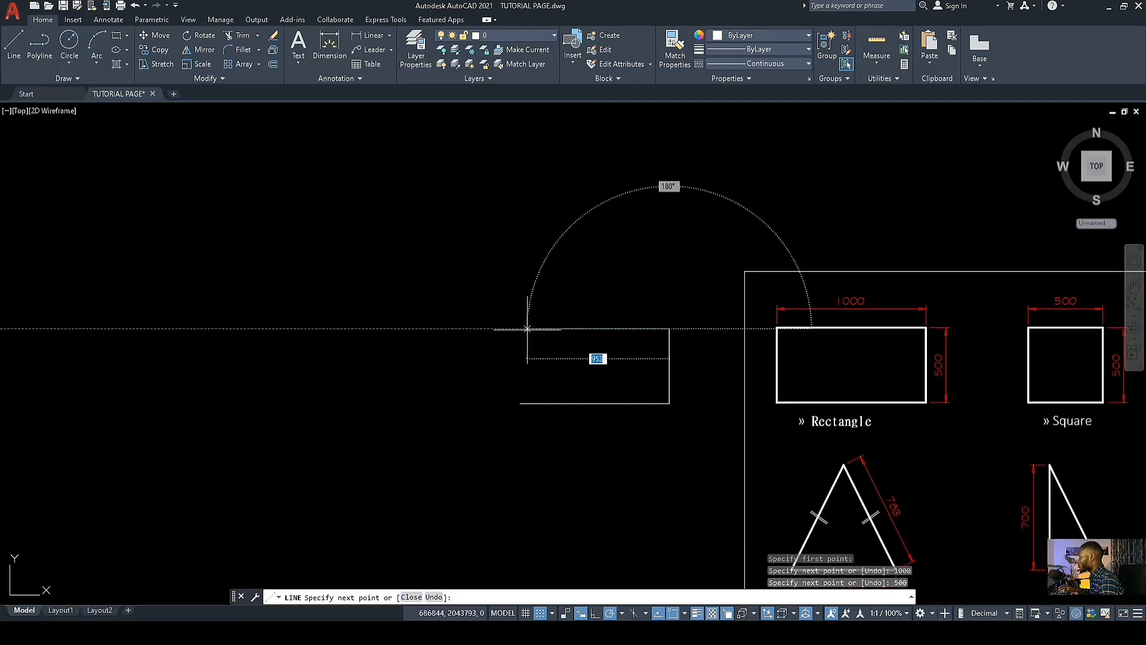
scroll(514, 328, "up", 3)
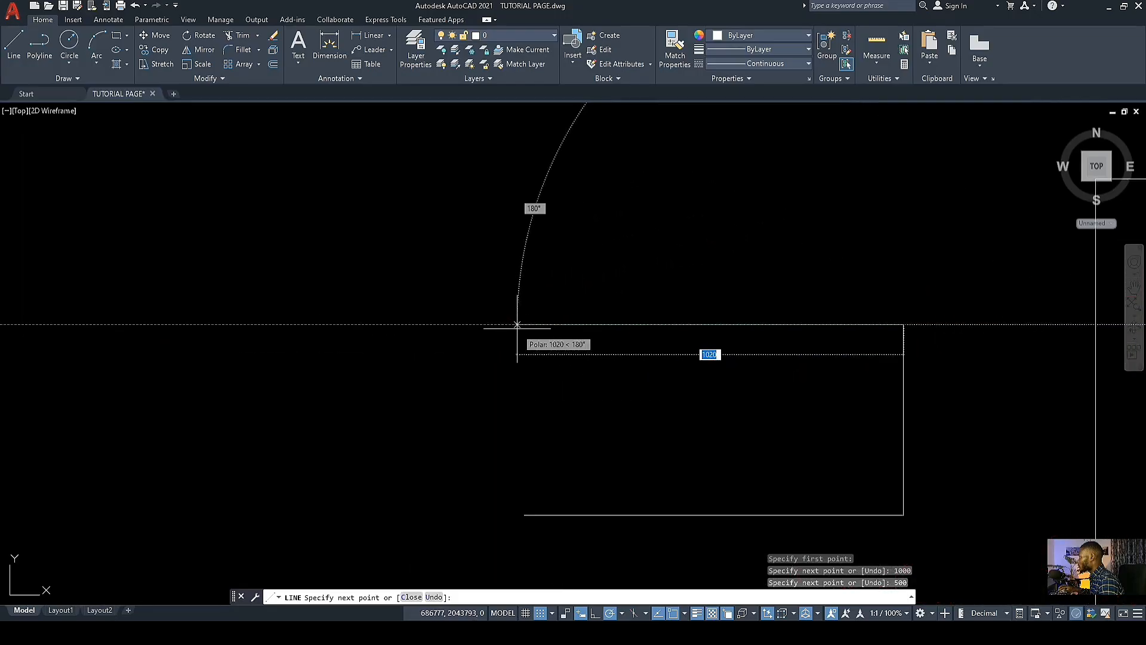
middle_click_drag(514, 326, 483, 306)
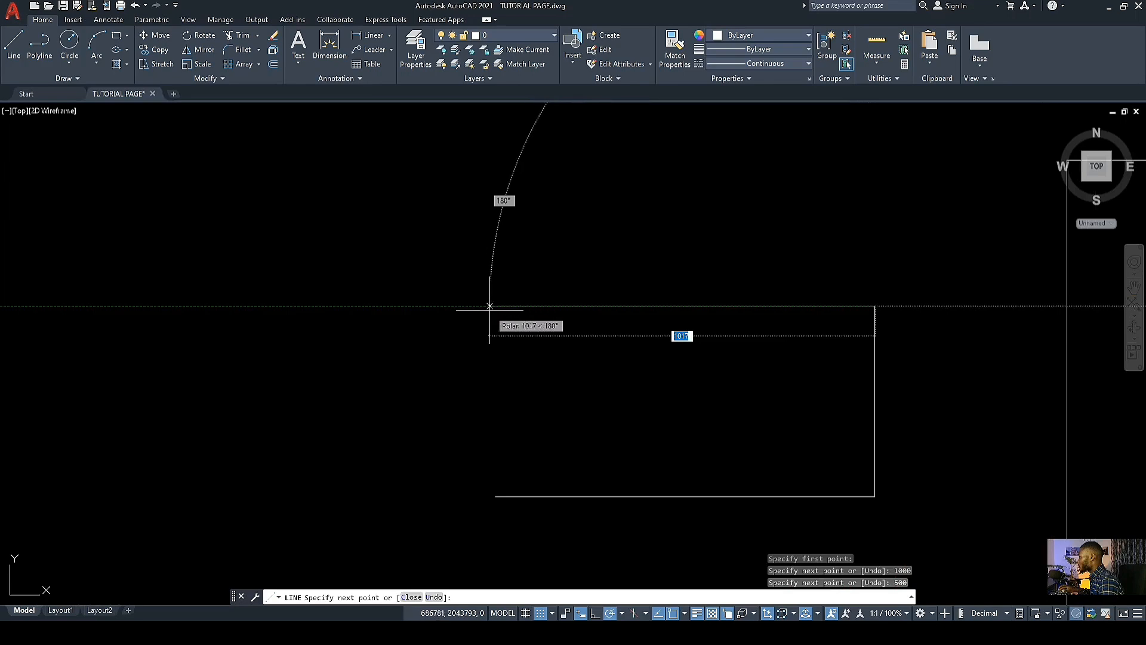
type("1")
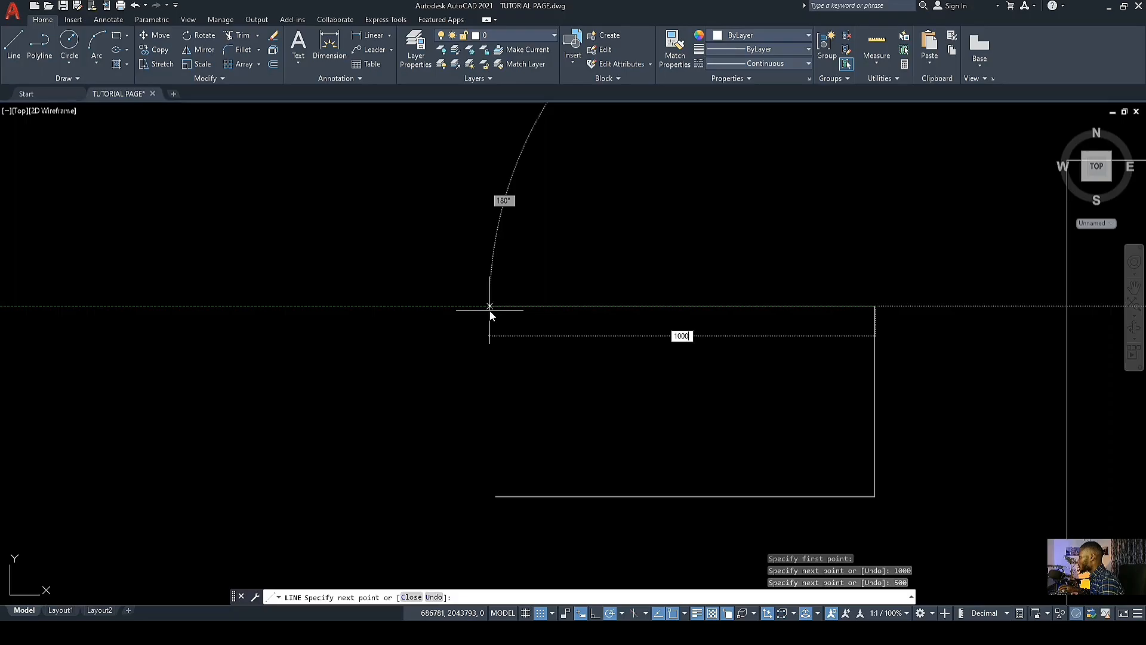
key("Return")
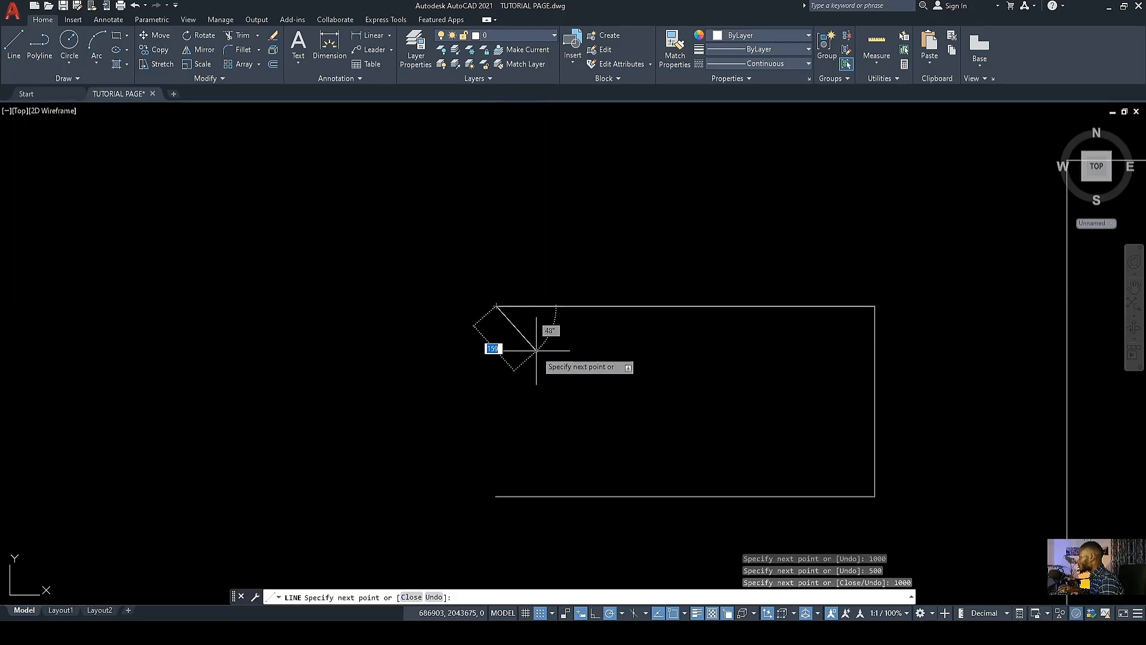
key("ctrl+z")
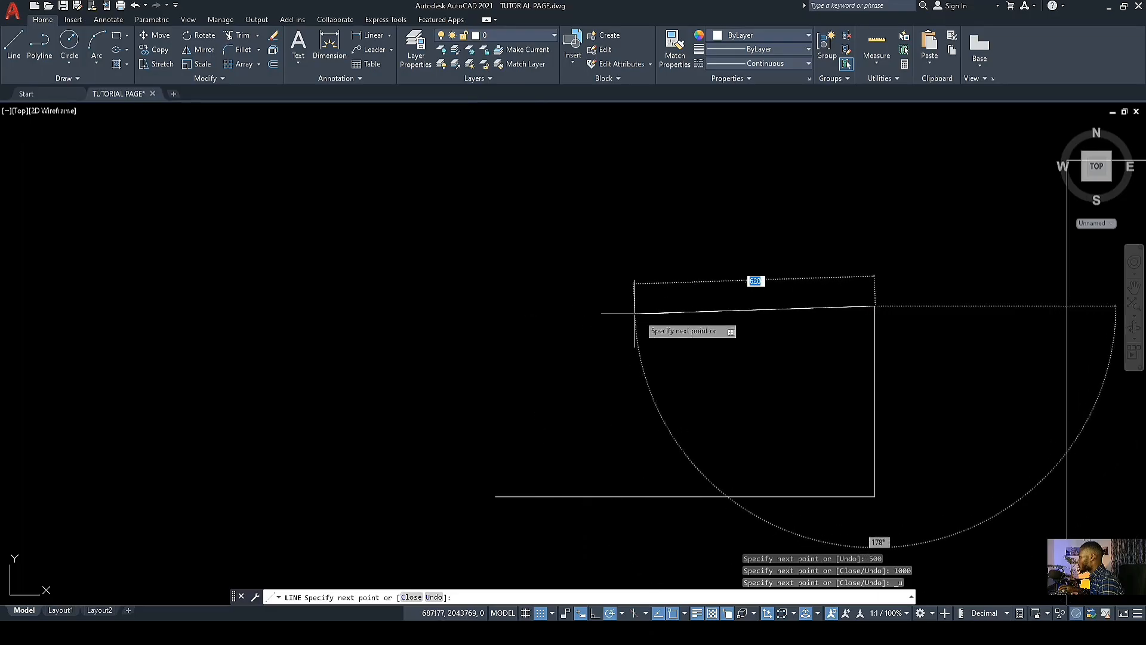
Step: Draw the upper edge left until it aligns above the lower edge's left endpoint, then close the rectangle down to that endpoint and end the line
middle_click_drag(634, 312, 576, 300)
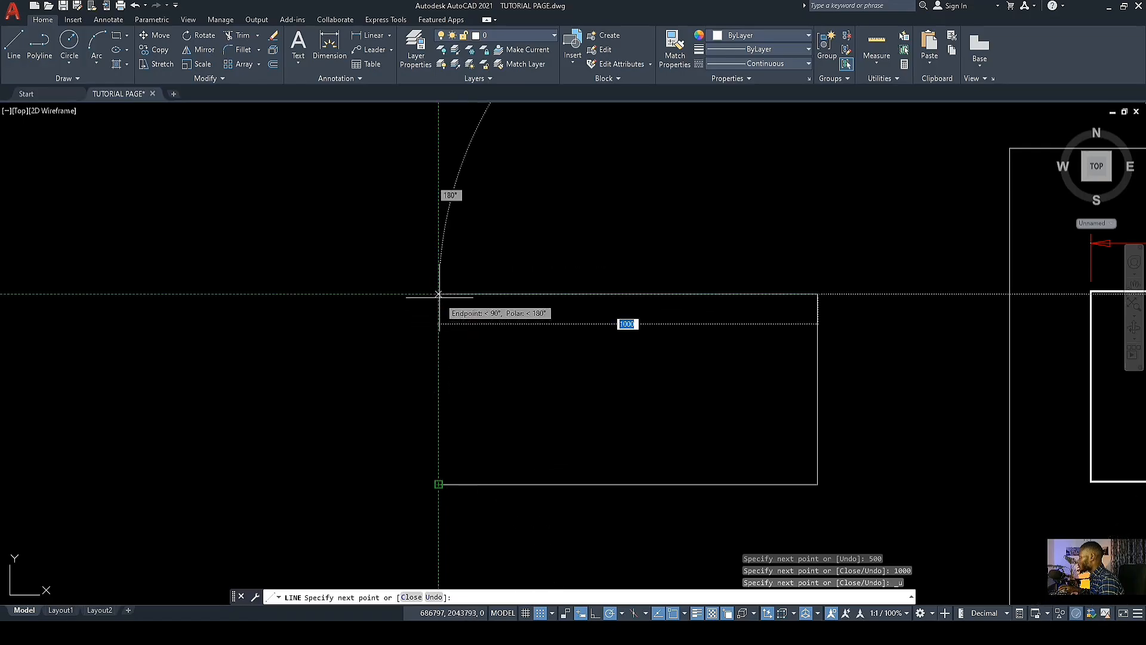
left_click(439, 293)
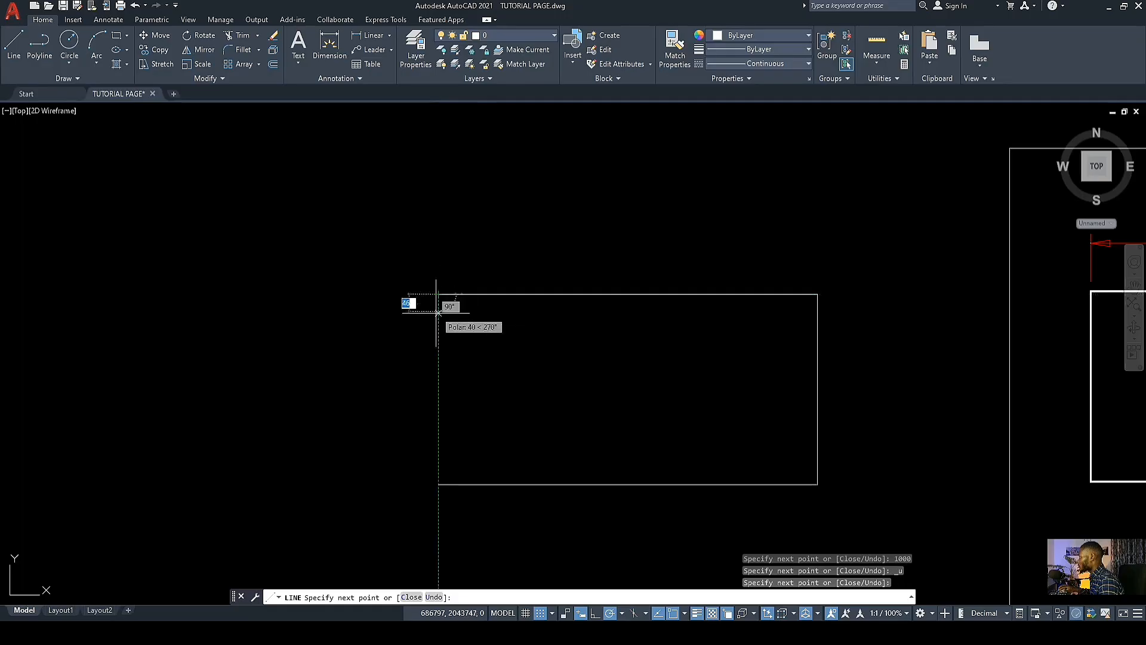
left_click(438, 484)
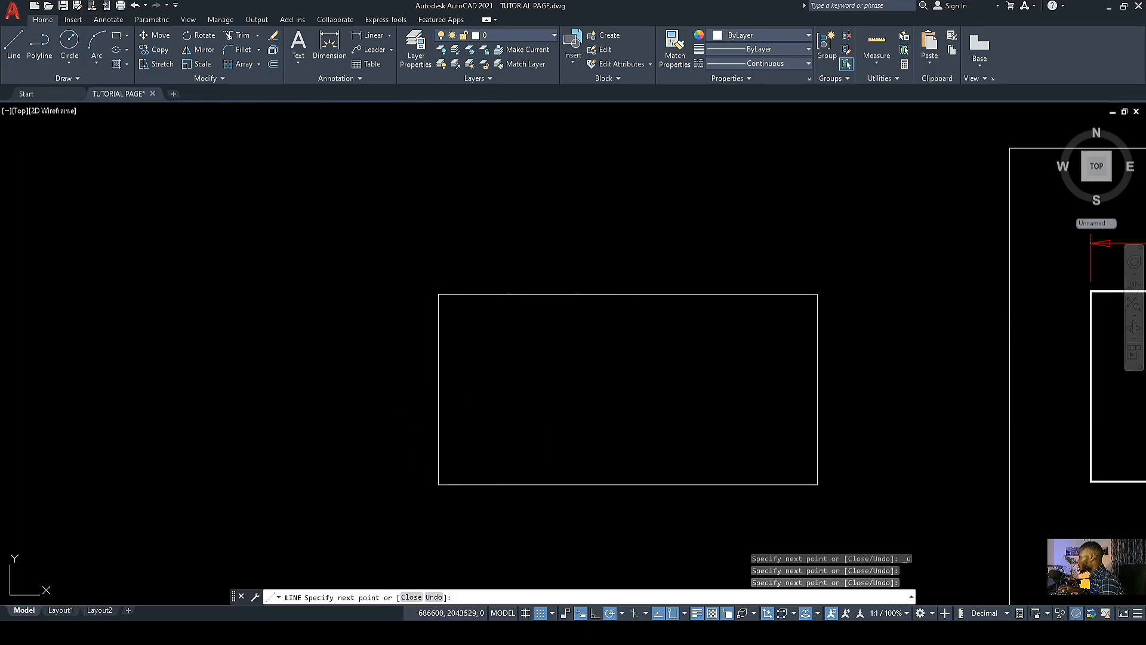
key("Escape")
Step: Compare the newly drawn rectangle with the dimensioned reference rectangle on the basic shapes sheet
scroll(371, 403, "down", 4)
middle_click_drag(526, 411, 477, 395)
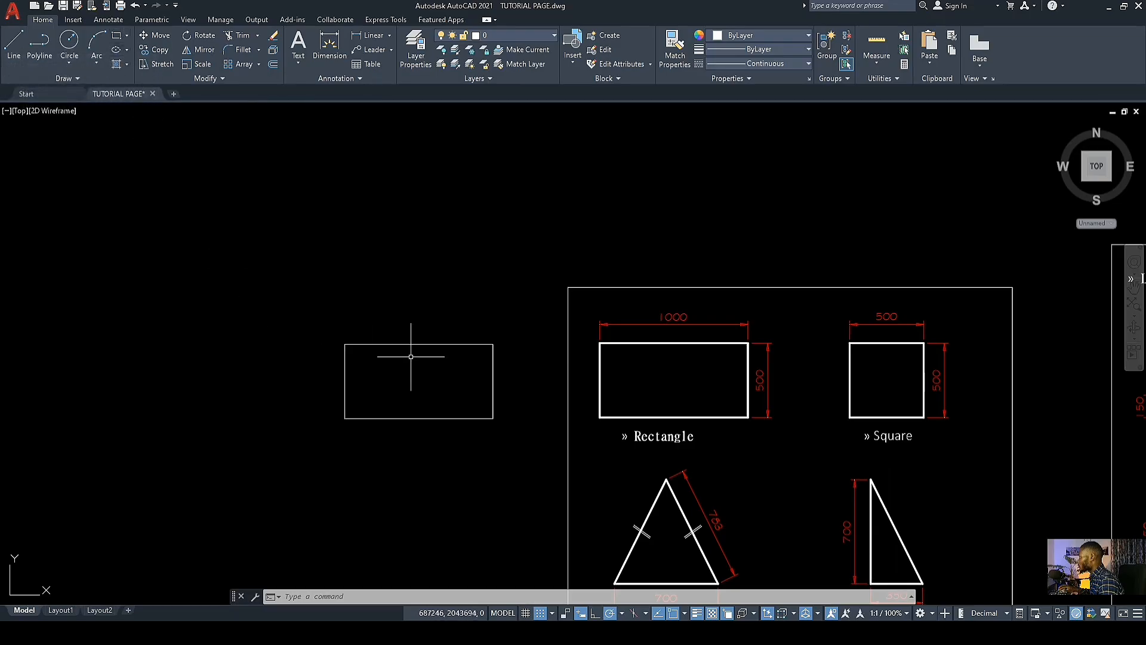
scroll(955, 422, "up", 4)
scroll(955, 423, "down", 2)
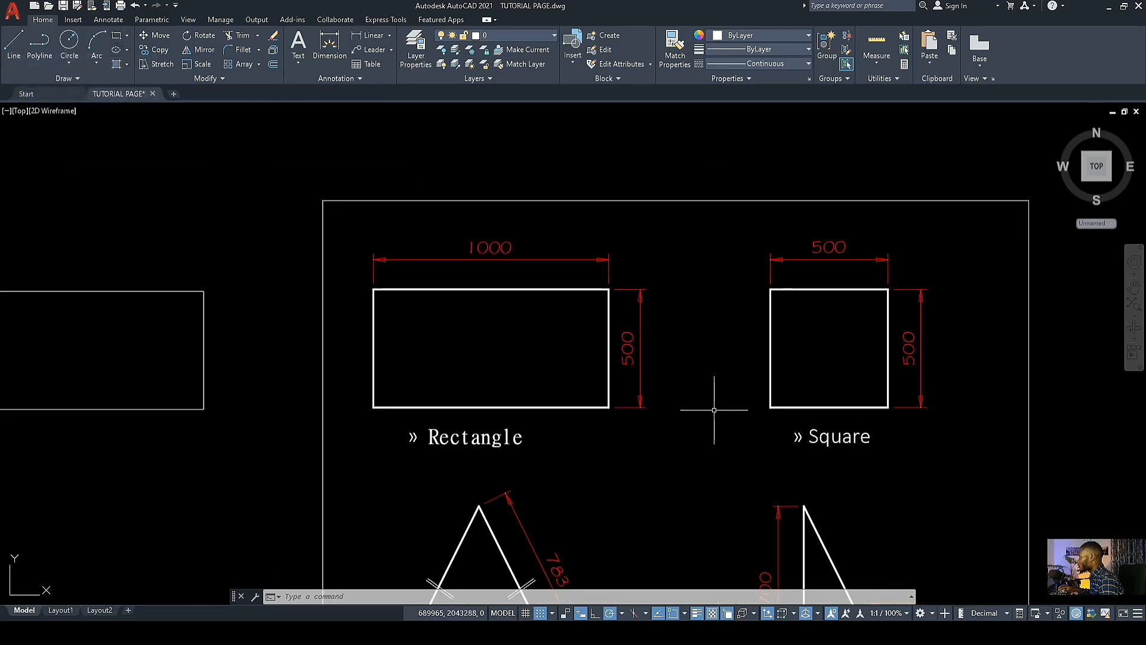
scroll(710, 409, "down", 5)
scroll(508, 414, "up", 3)
scroll(519, 414, "up", 2)
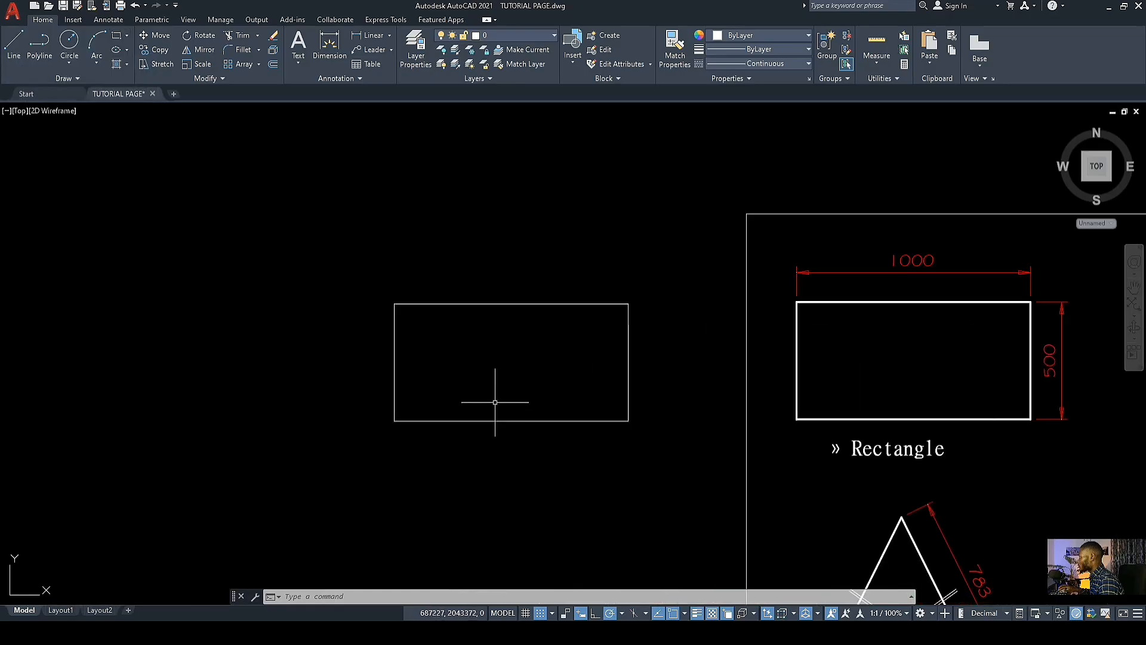
mouse_move(951, 371)
middle_mouse_down()
mouse_move(605, 376)
mouse_move(527, 324)
middle_mouse_up()
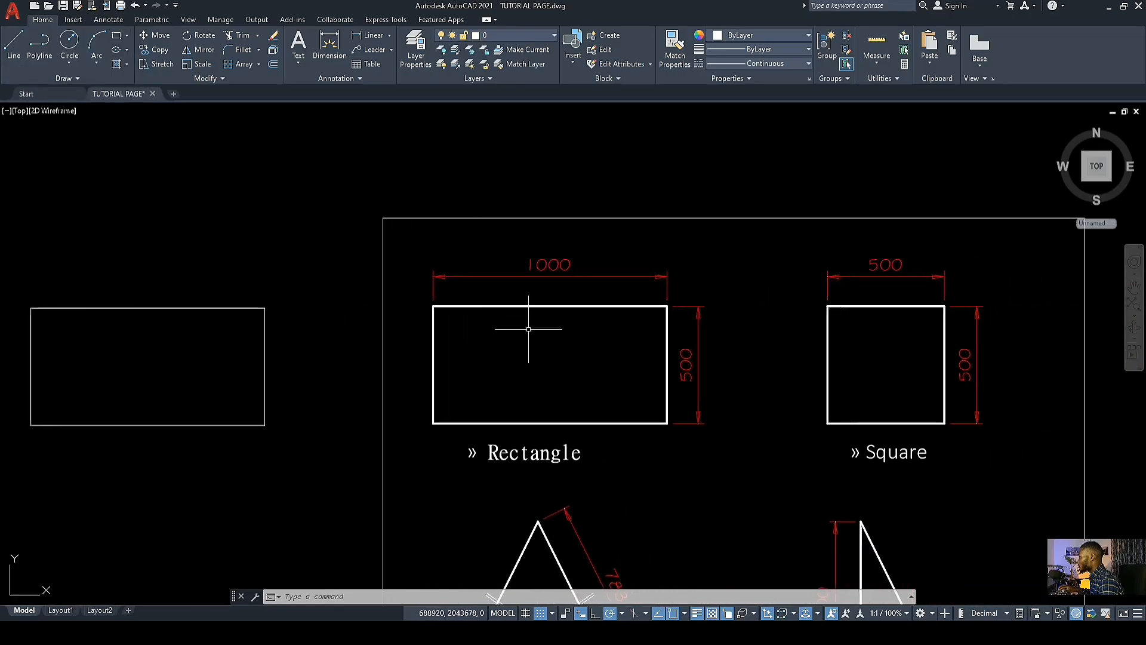
scroll(542, 307, "up", 2)
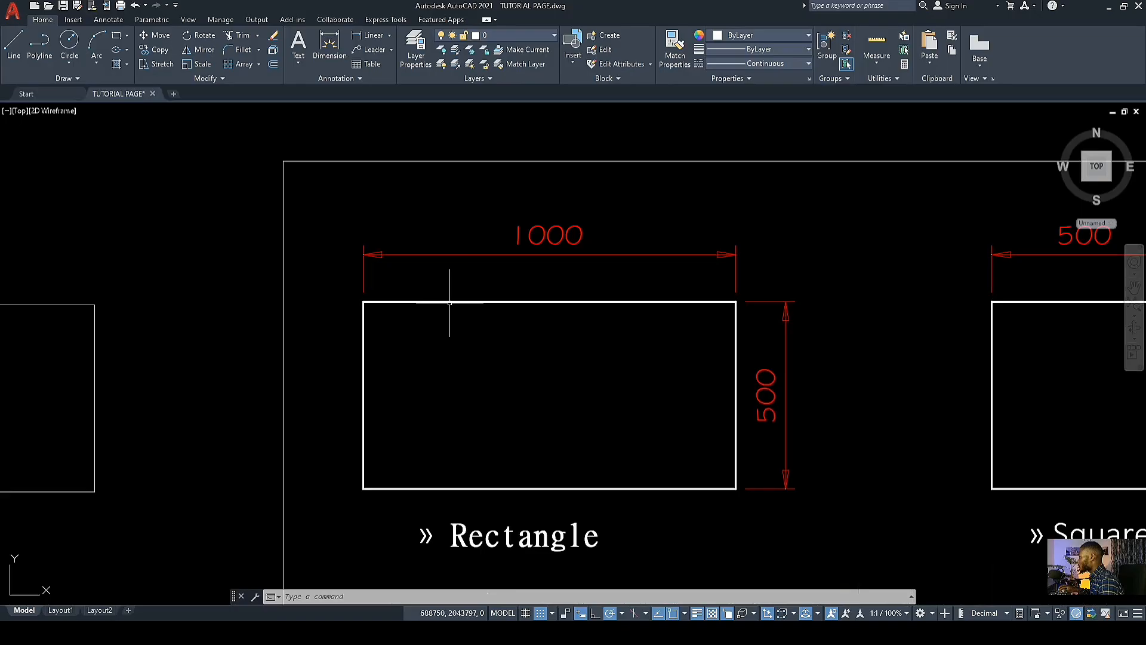
scroll(396, 378, "down", 4)
scroll(347, 389, "up", 4)
scroll(448, 404, "down", 2)
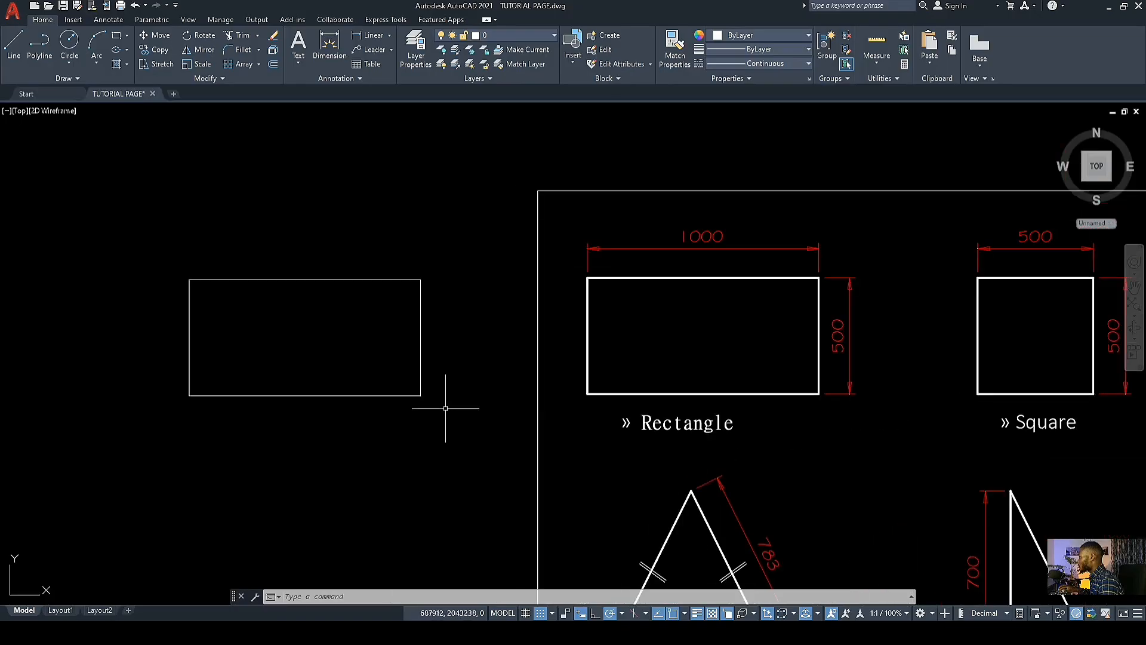
Step: Select all four lines of the newly drawn rectangle, open their properties and widen the properties palette
middle_click_drag(448, 404, 538, 412)
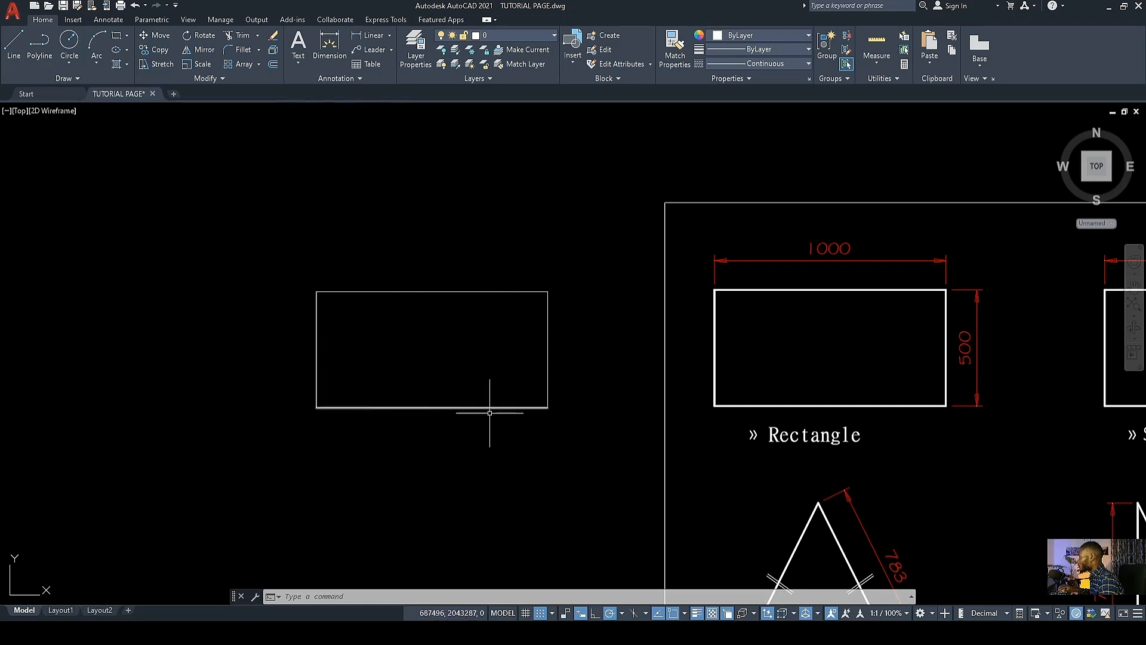
scroll(713, 400, "up", 2)
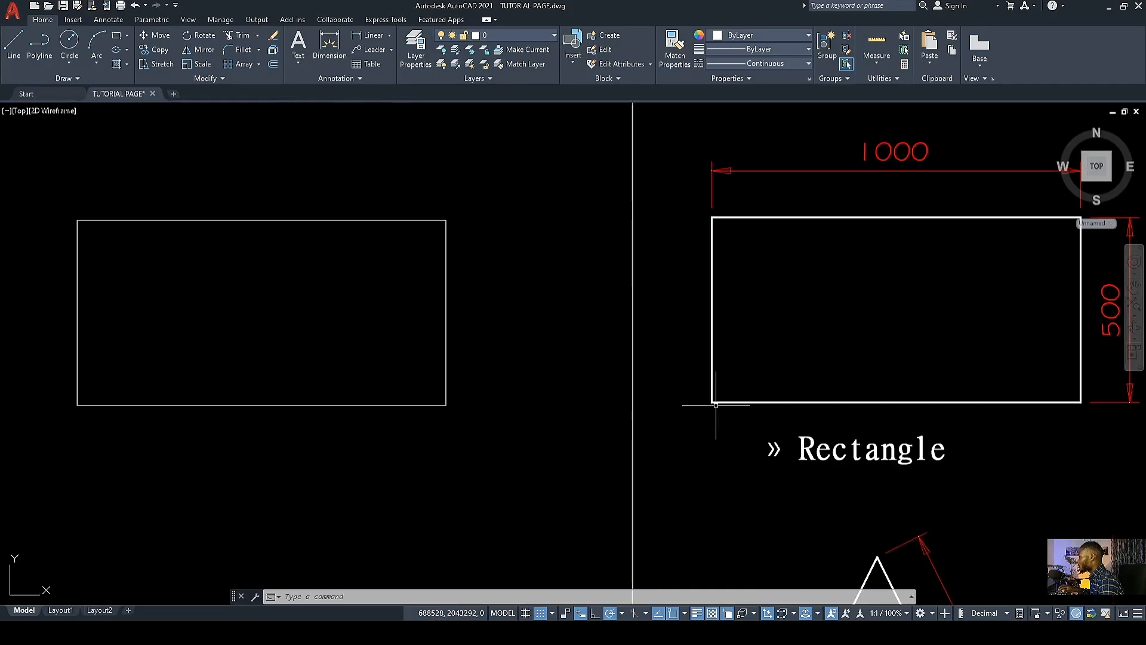
scroll(634, 387, "down", 6)
scroll(456, 371, "up", 2)
middle_click_drag(621, 410, 581, 392)
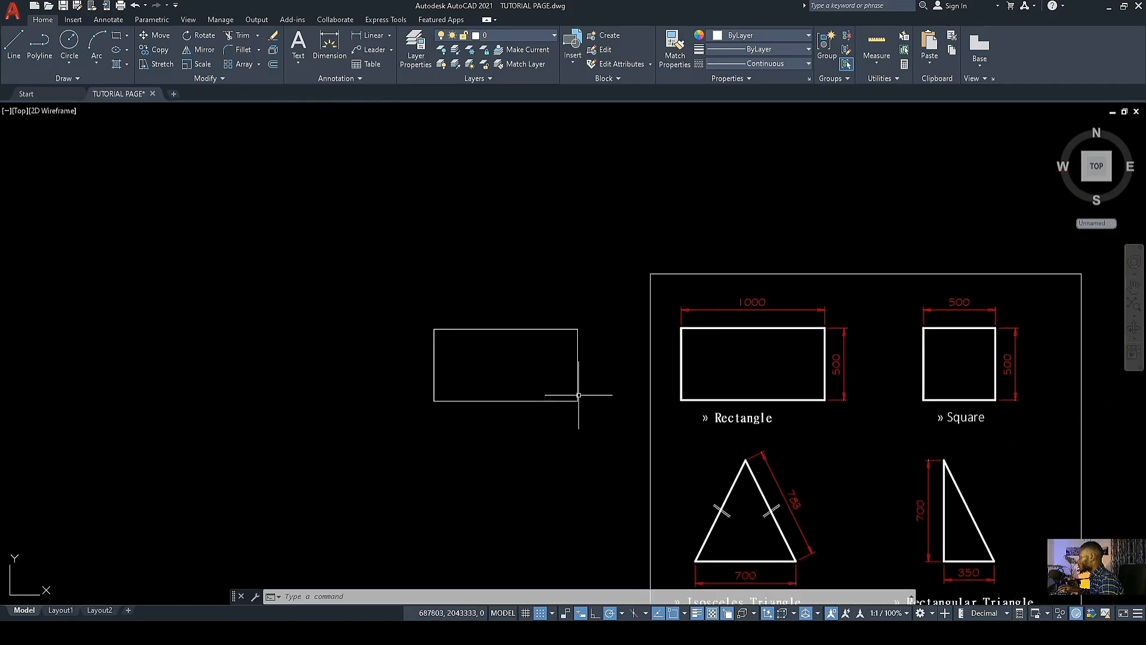
scroll(487, 376, "up", 4)
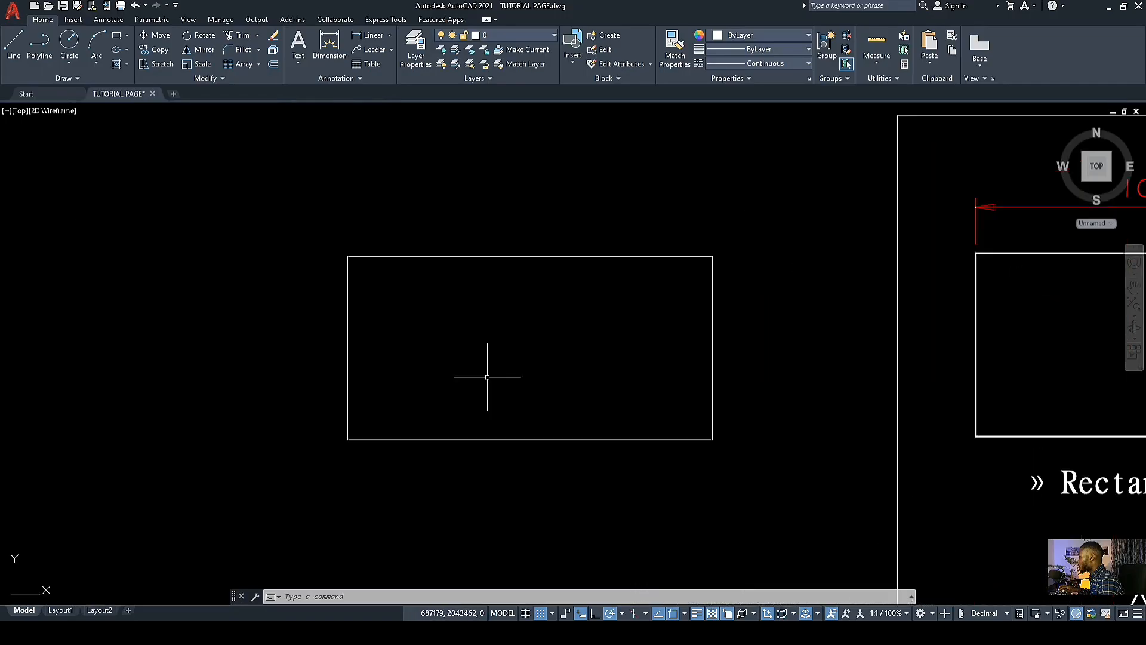
left_click(758, 474)
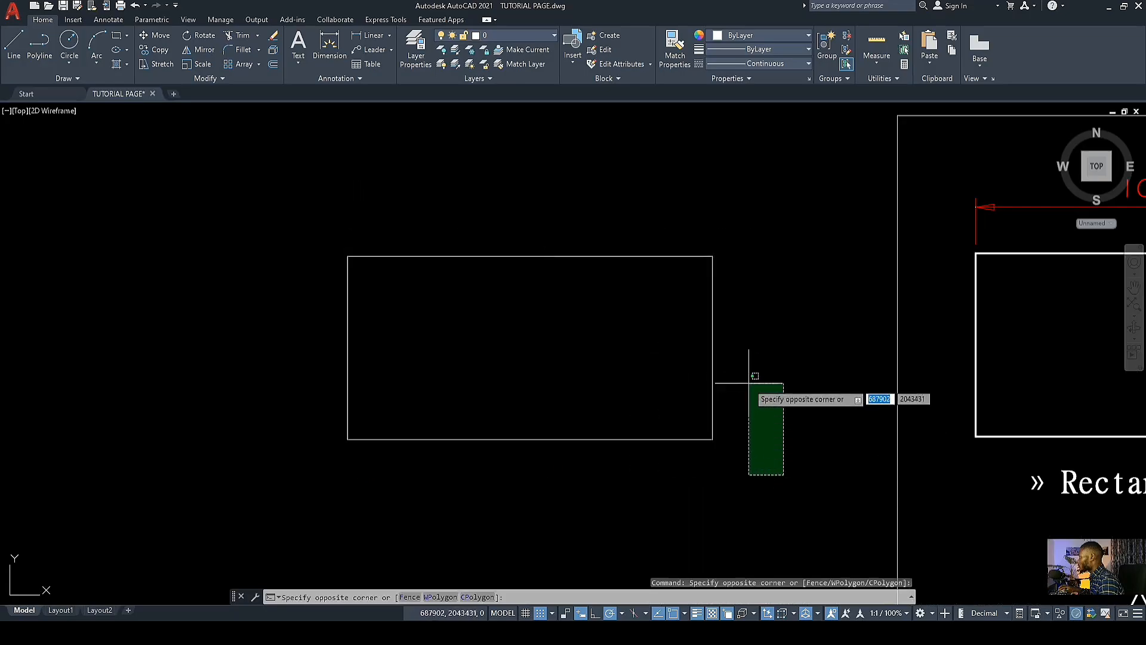
left_click(324, 226)
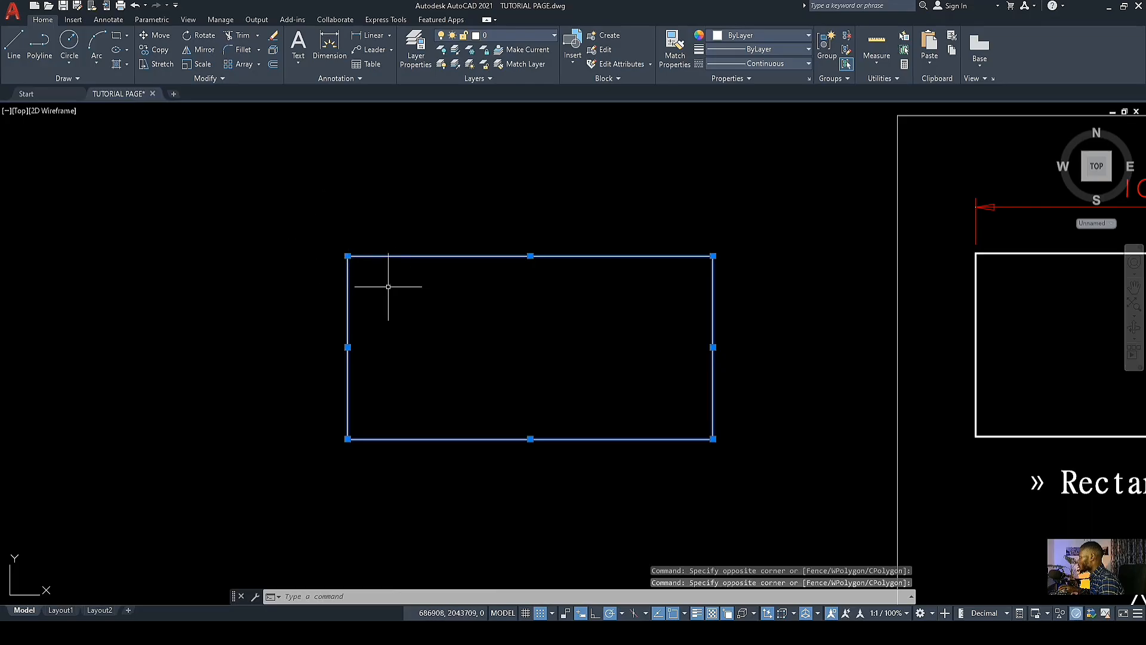
right_click(477, 273)
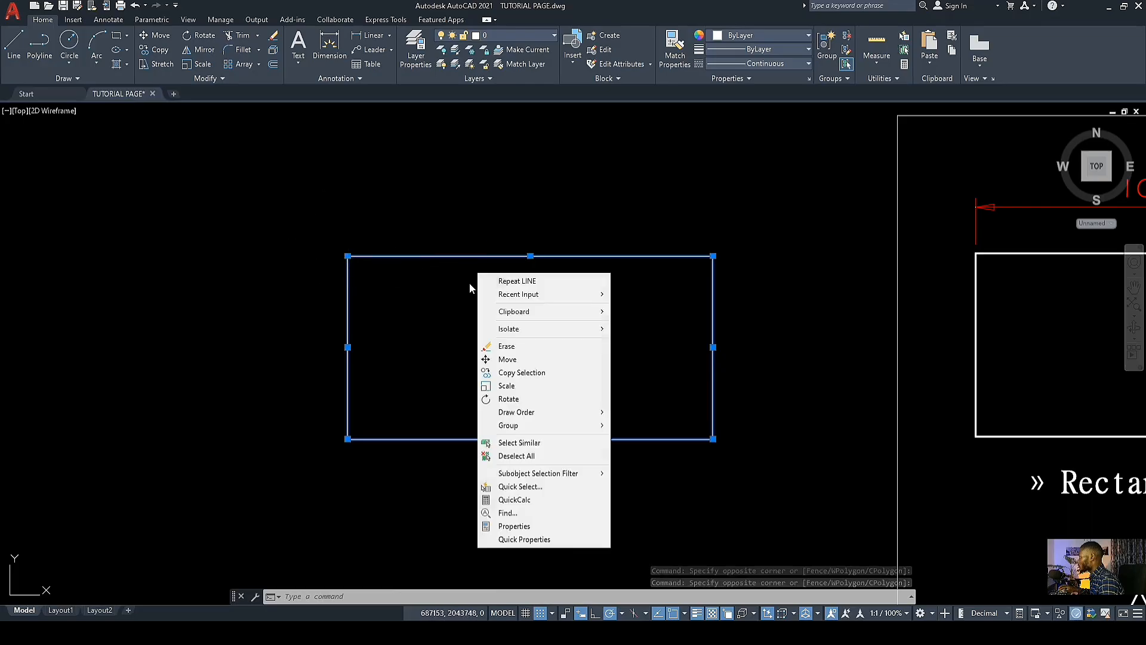
left_click(514, 526)
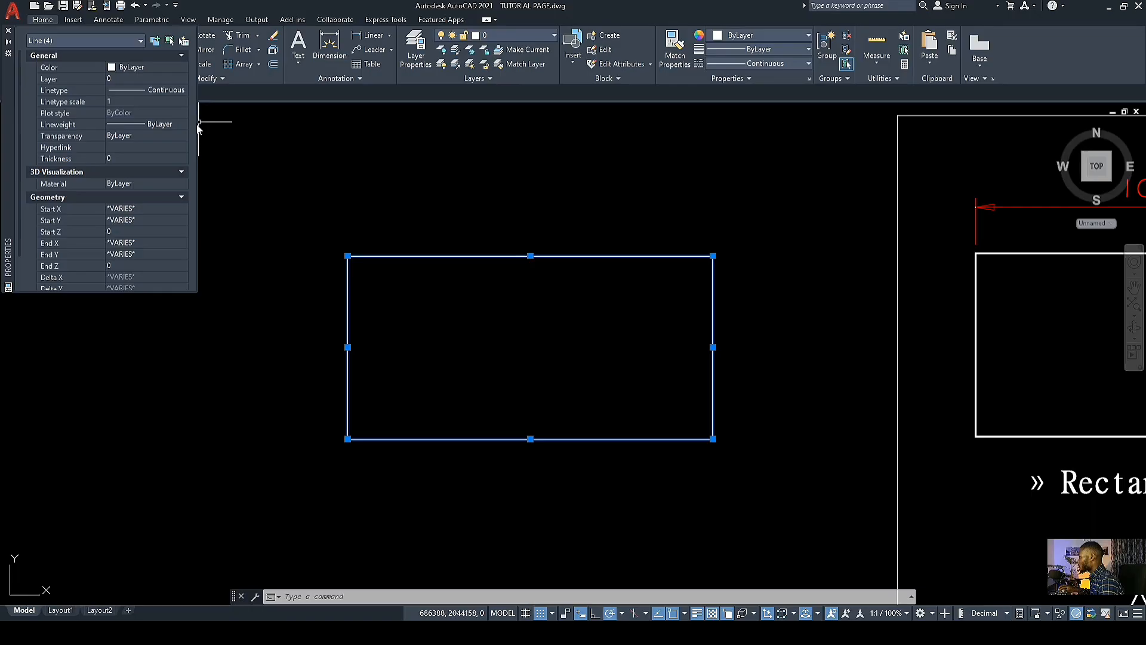
left_click_drag(196, 124, 252, 135)
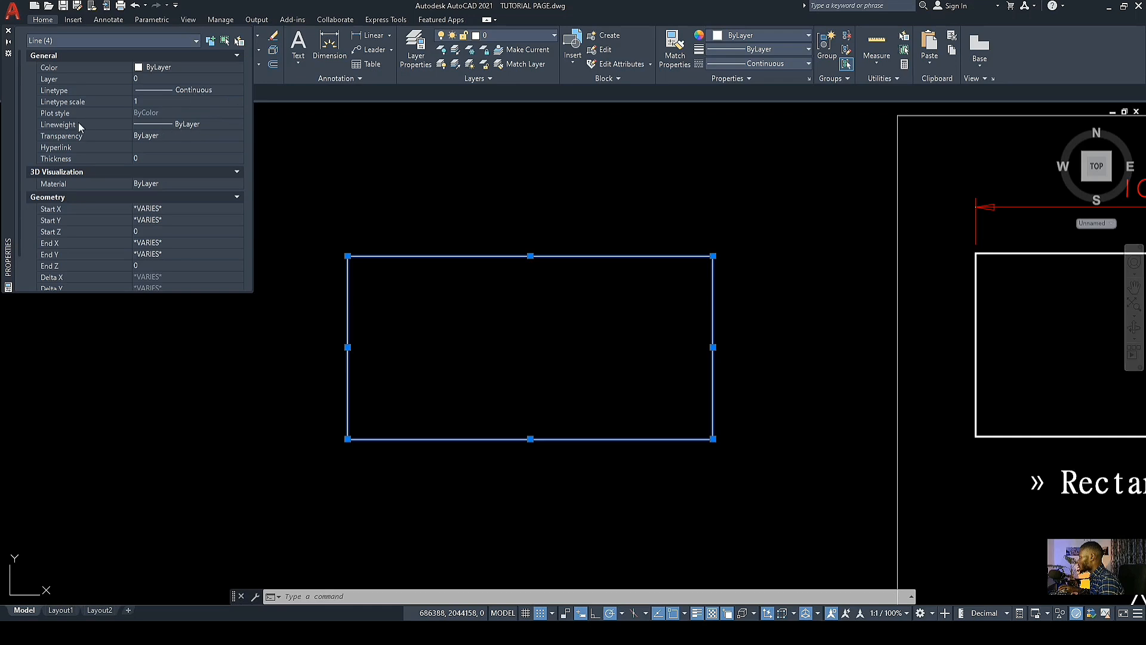
Step: Set the lineweight of the rectangle's four lines to 0.35 mm, then close the properties and deselect the lines
left_click(239, 124)
scroll(217, 193, "down", 2)
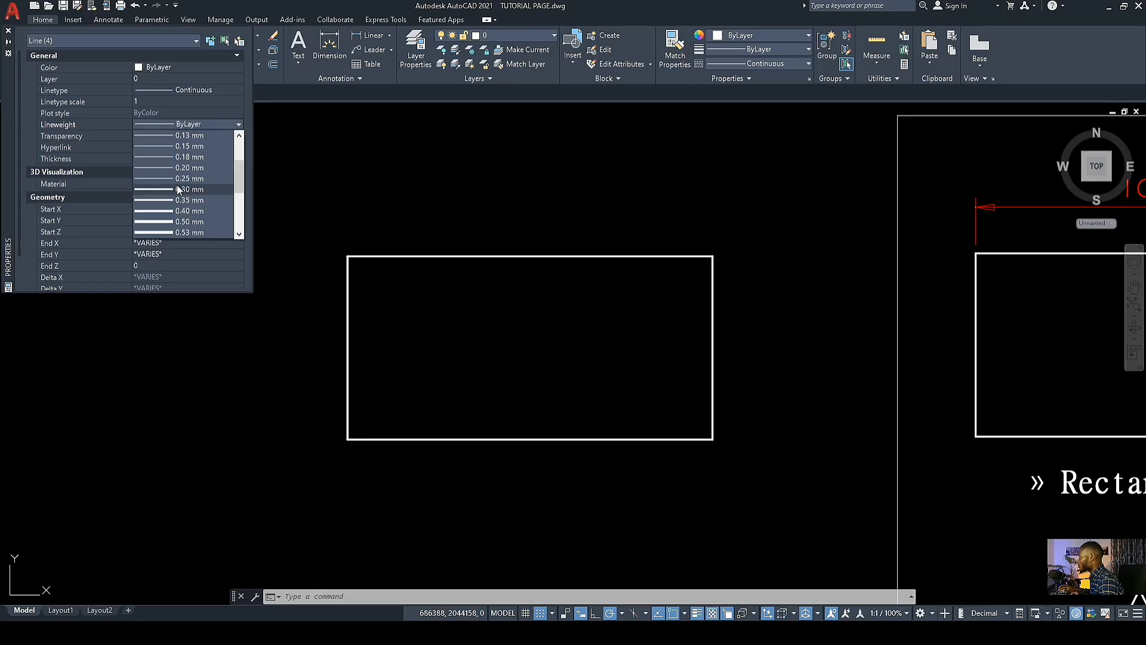
scroll(176, 189, "down", 1)
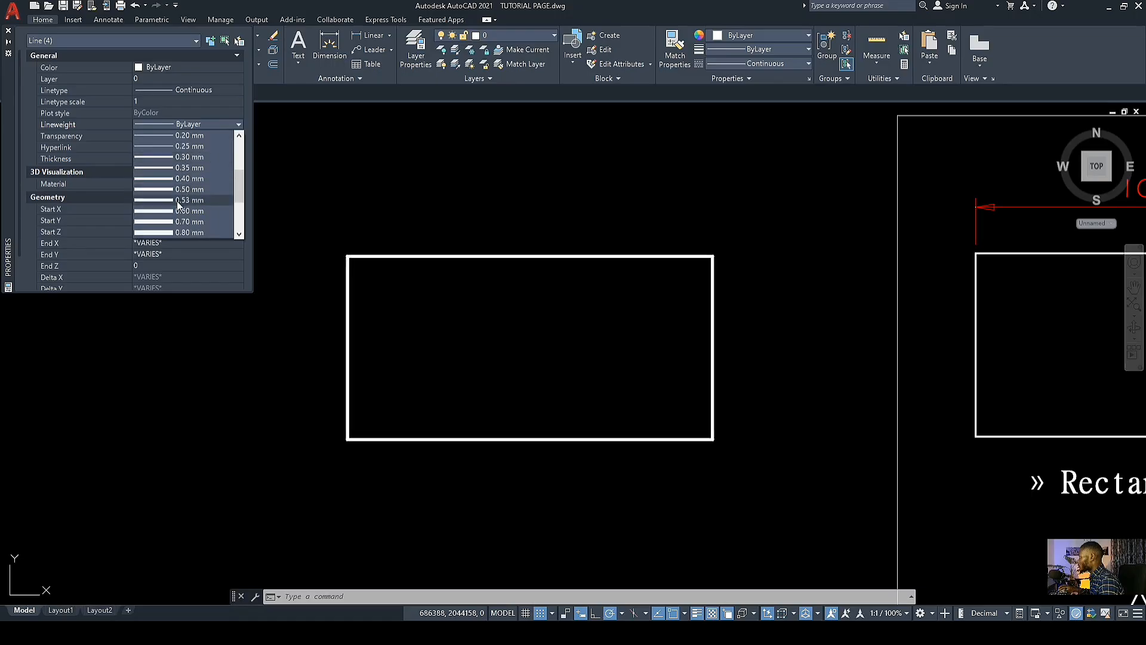
scroll(170, 226, "down", 2)
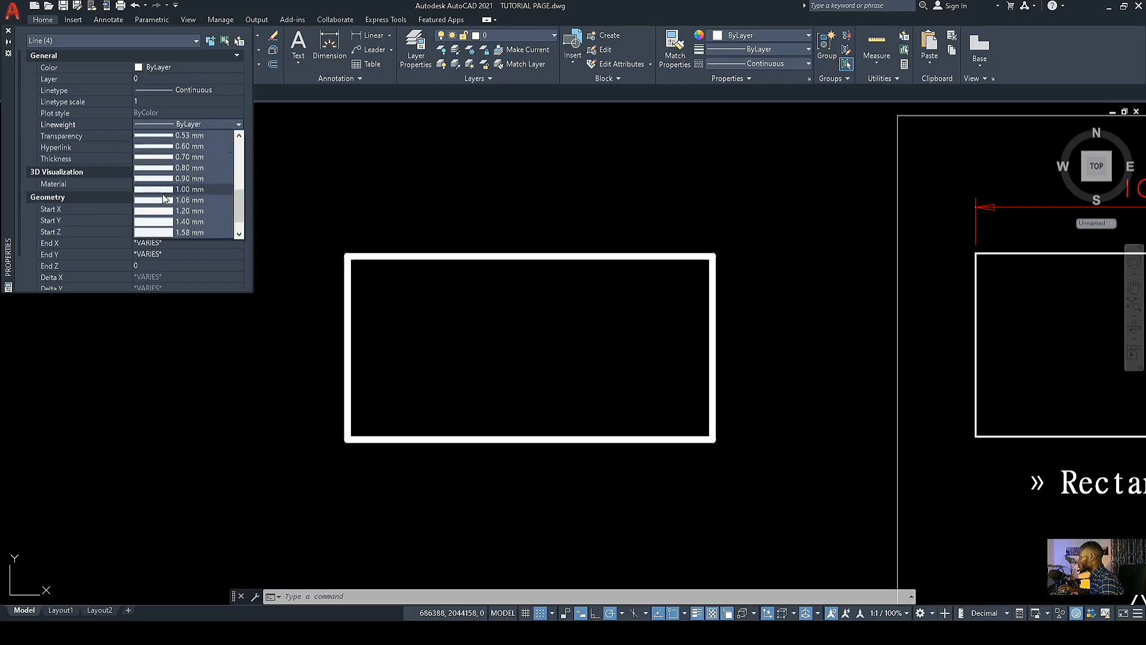
scroll(162, 231, "down", 3)
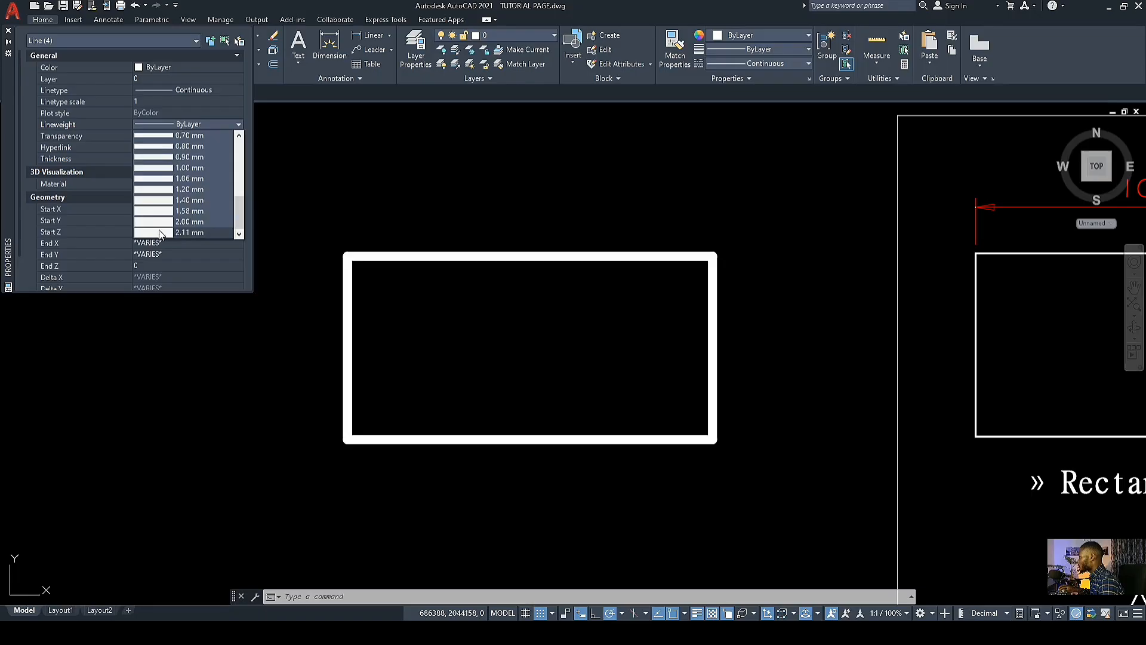
scroll(170, 223, "up", 5)
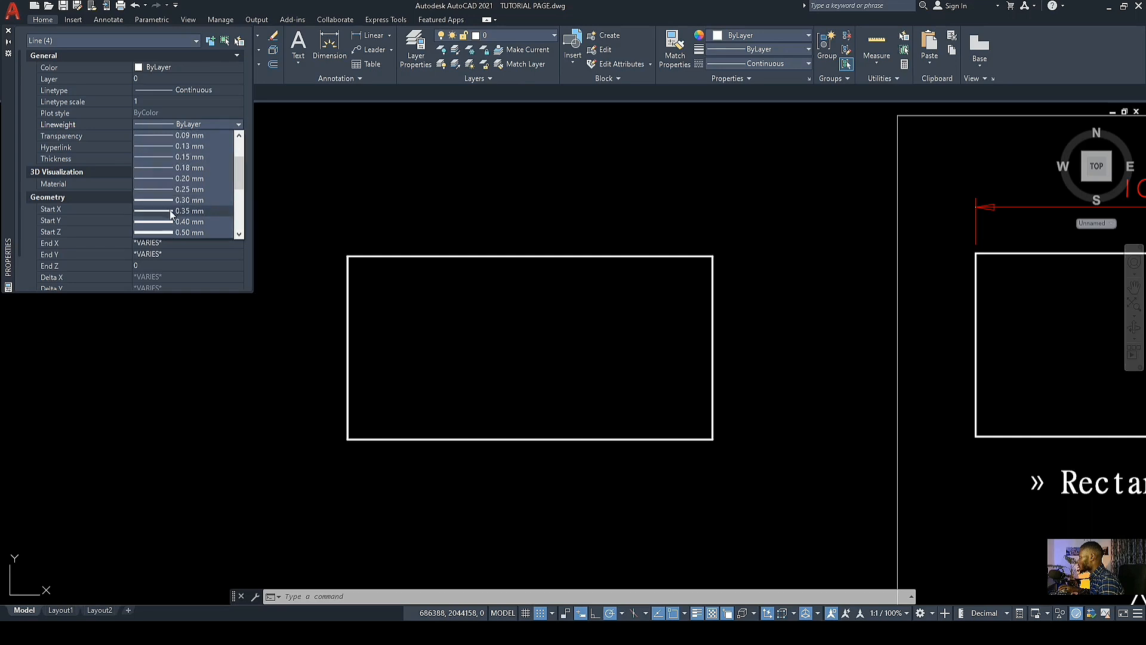
left_click(169, 213)
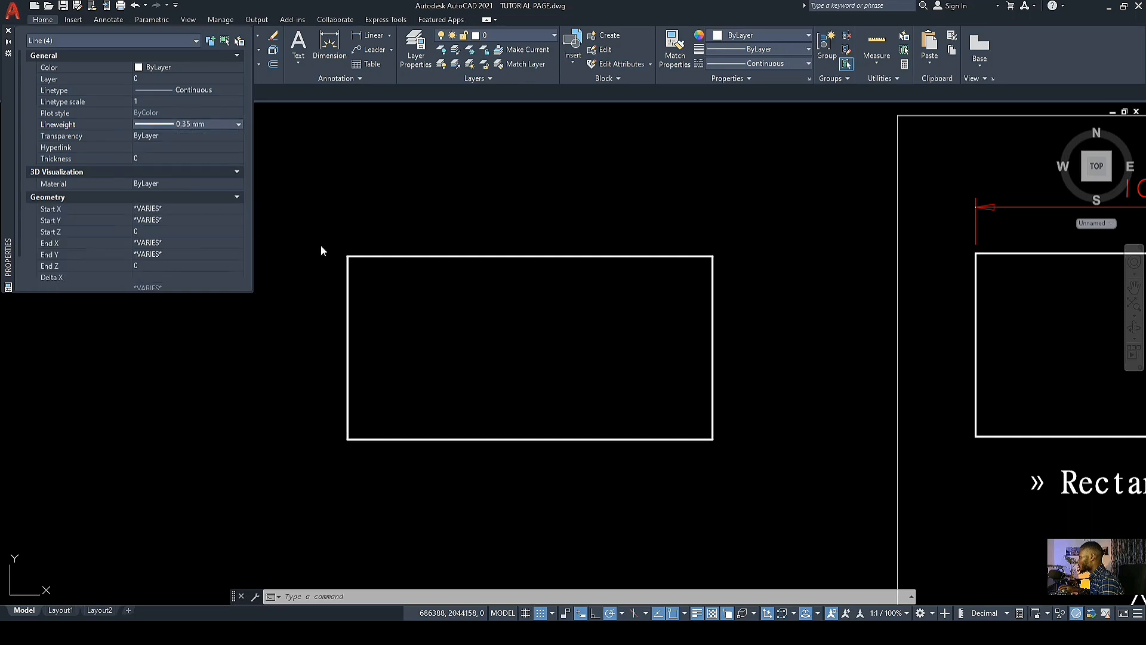
left_click(10, 31)
scroll(178, 353, "down", 2)
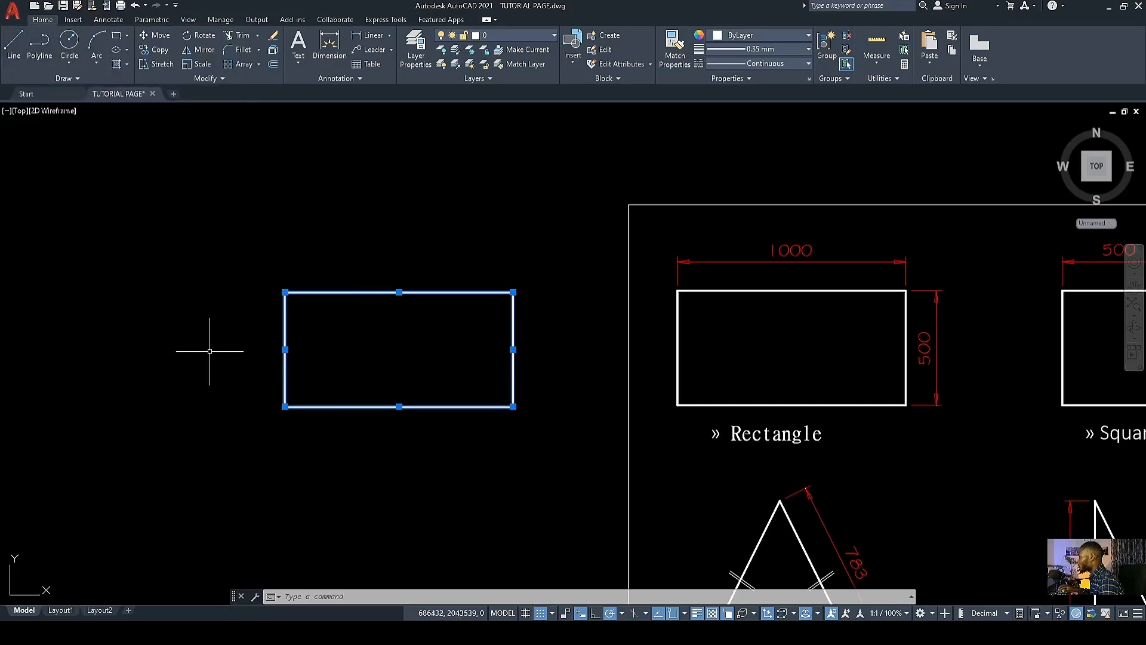
scroll(305, 371, "up", 2)
middle_click_drag(305, 370, 172, 324)
key("Escape")
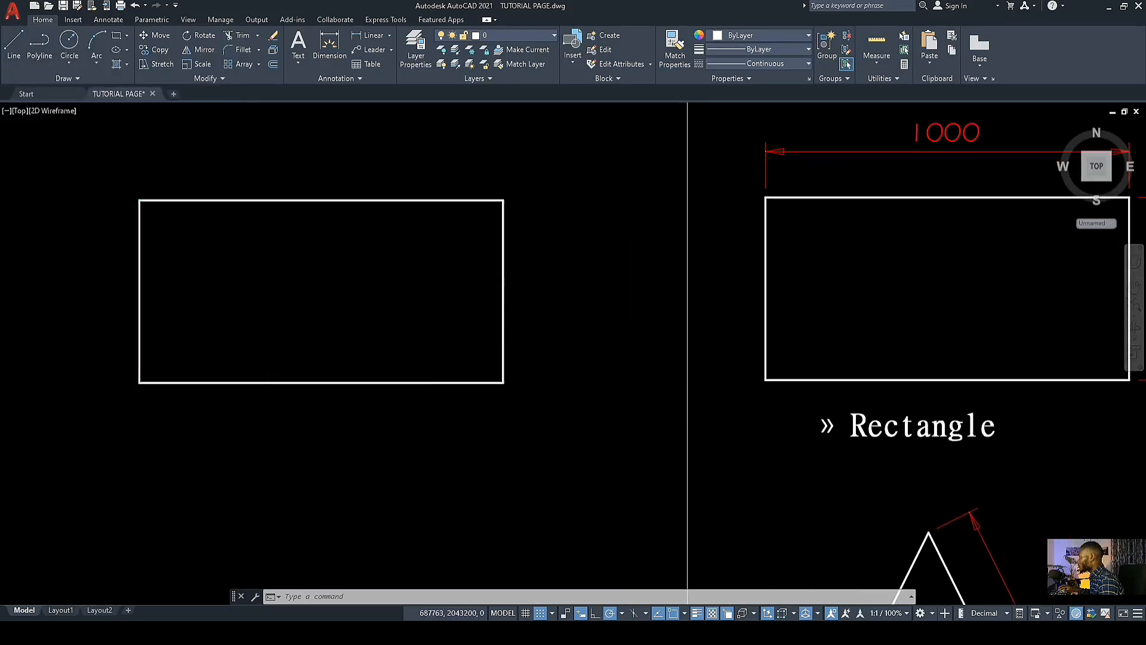
Step: Add a horizontal linear dimension between the upper corners of the new rectangle, placed just above its upper edge
scroll(454, 409, "down", 3)
scroll(413, 351, "up", 3)
middle_click_drag(413, 351, 341, 334)
scroll(384, 354, "down", 2)
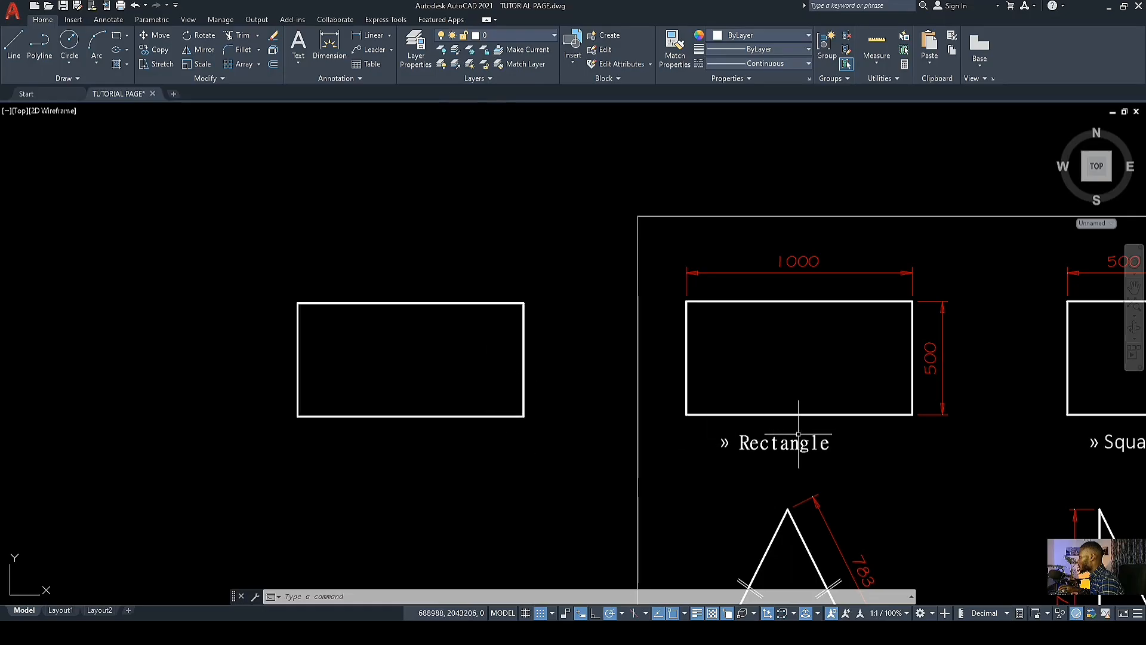
middle_click_drag(805, 429, 693, 431)
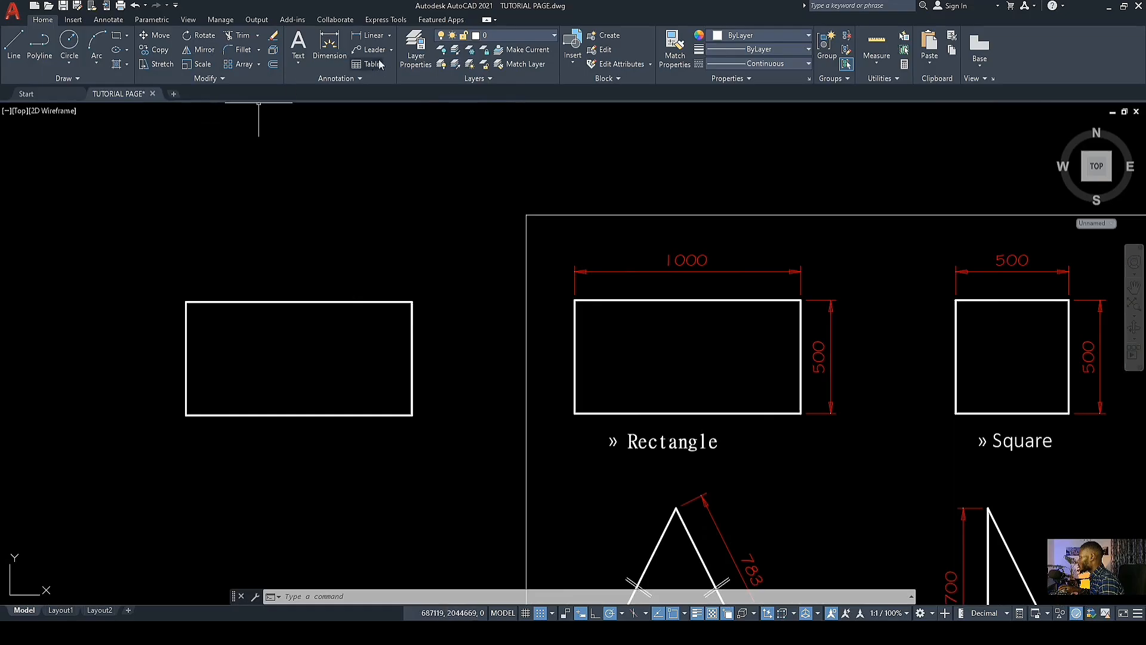
left_click(371, 37)
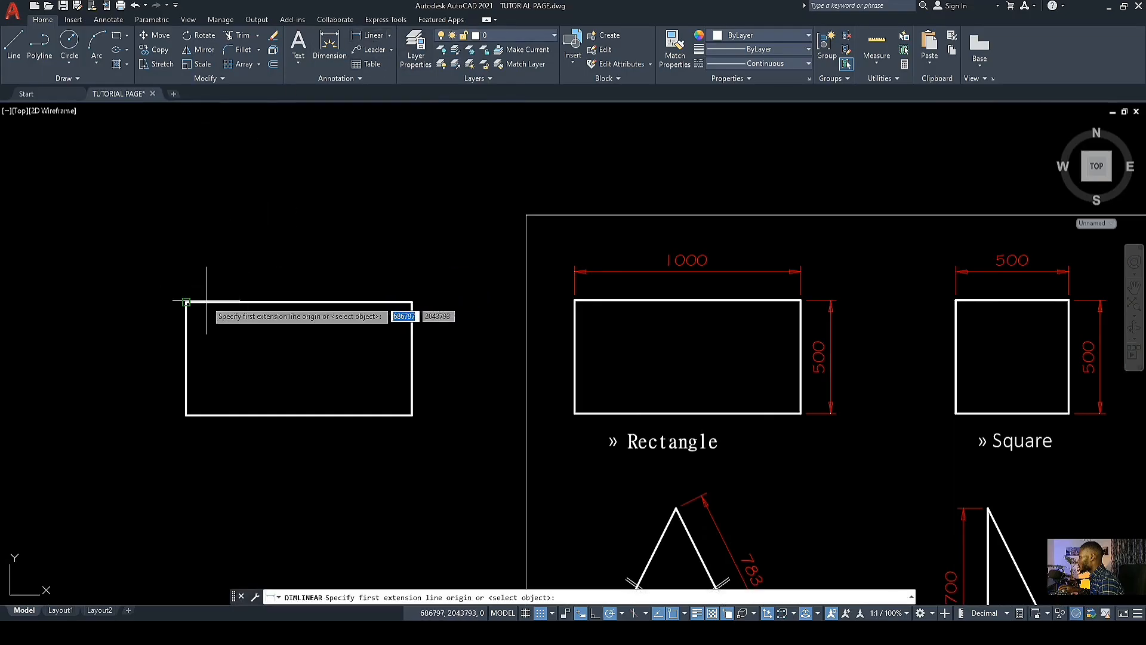
middle_click_drag(191, 306, 362, 287)
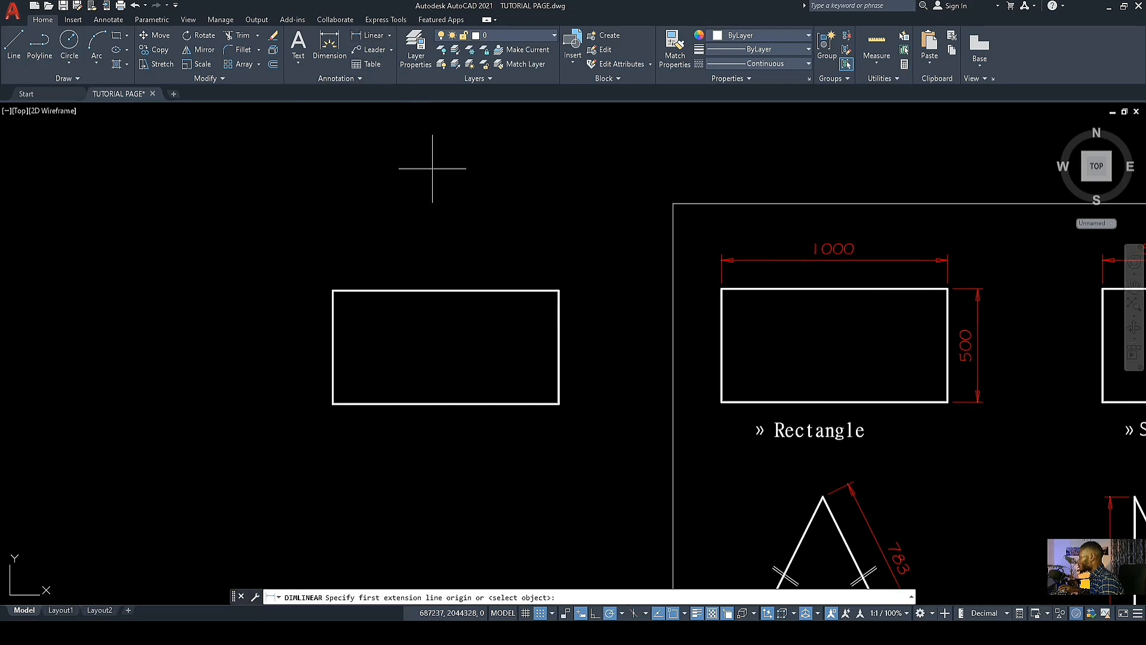
left_click(333, 290)
left_click(559, 290)
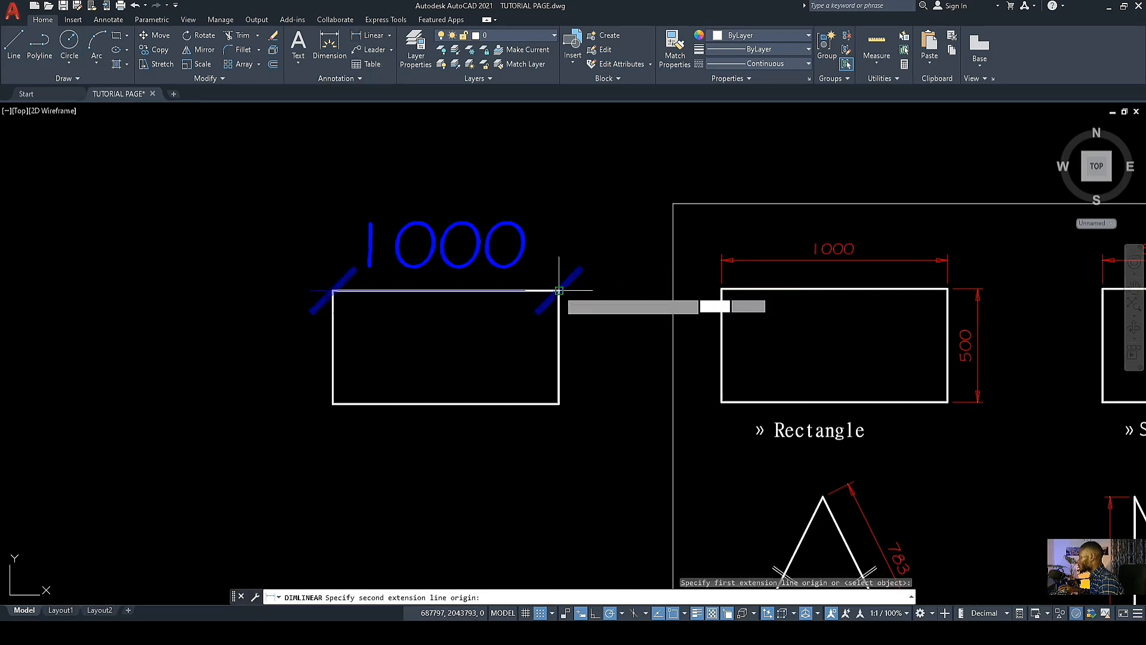
left_click(454, 257)
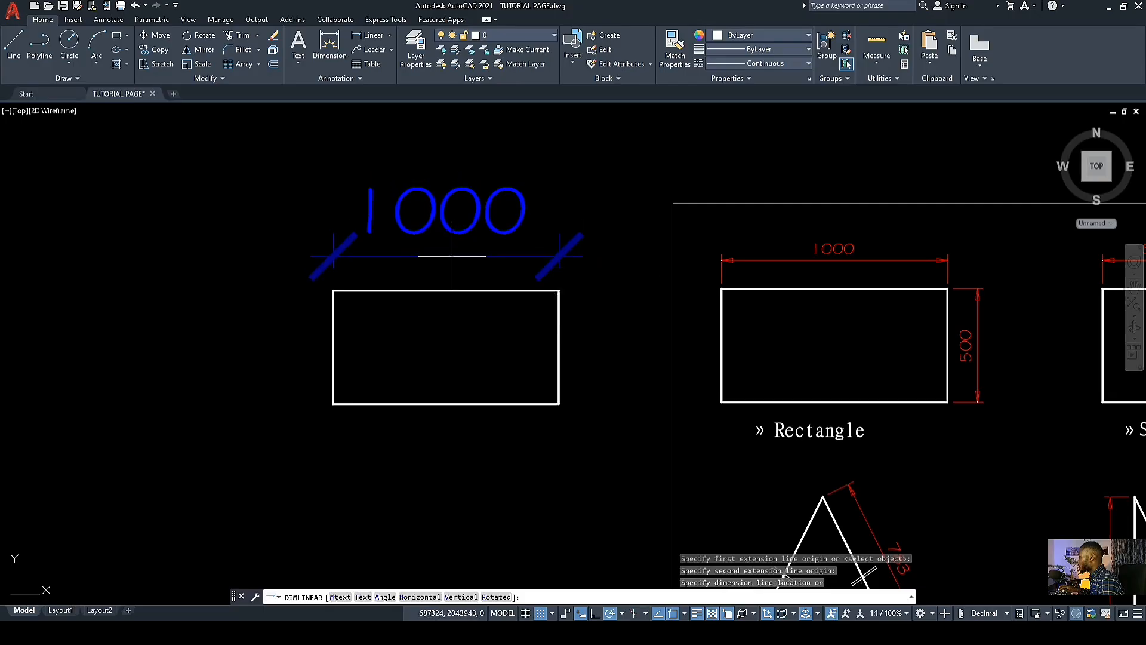
Step: Add a vertical linear dimension along the new rectangle's right edge, placed just outside it
key("Return")
left_click(559, 290)
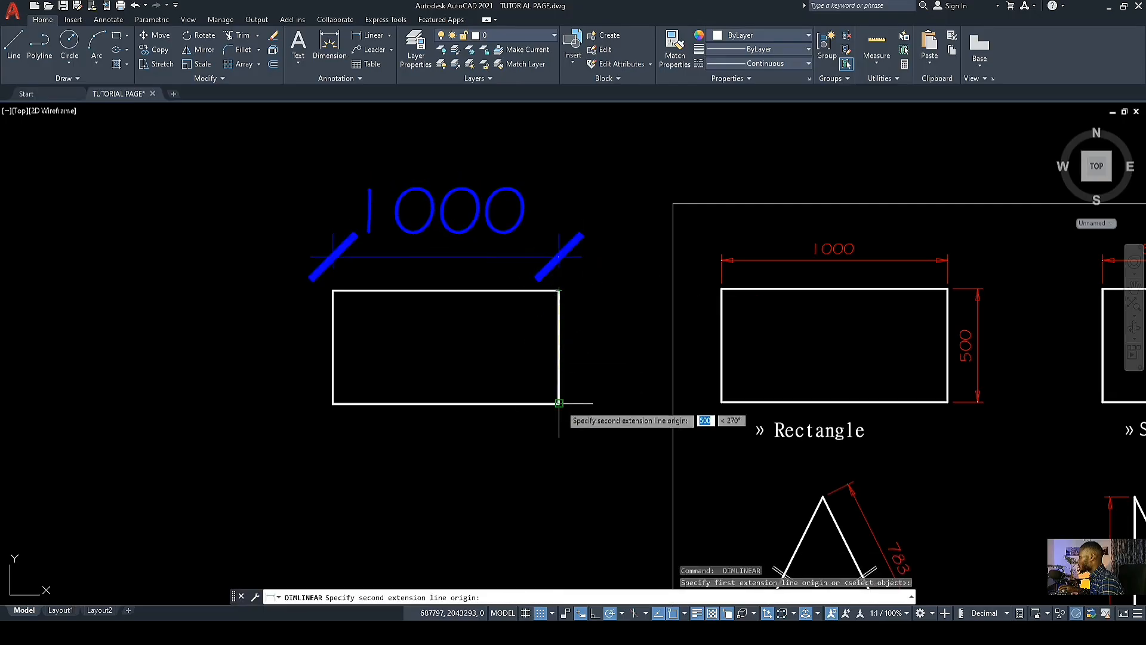
left_click(560, 404)
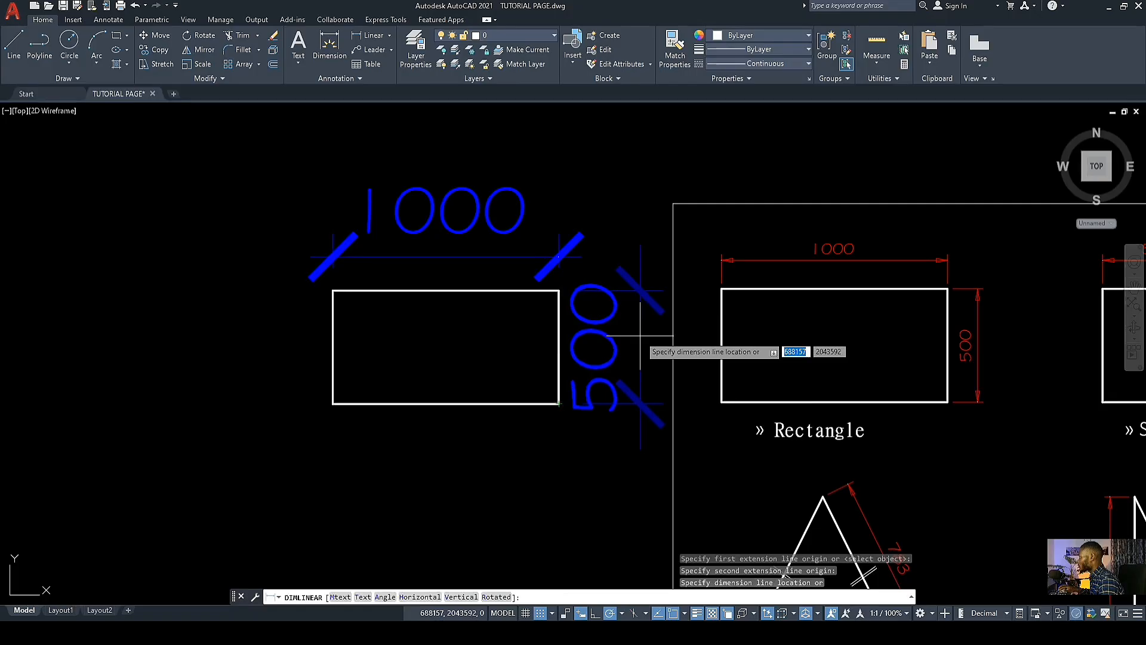
left_click(640, 336)
Step: Select both dimensions of the new rectangle, open their properties and set their general color to Red
middle_click_drag(448, 256, 390, 239)
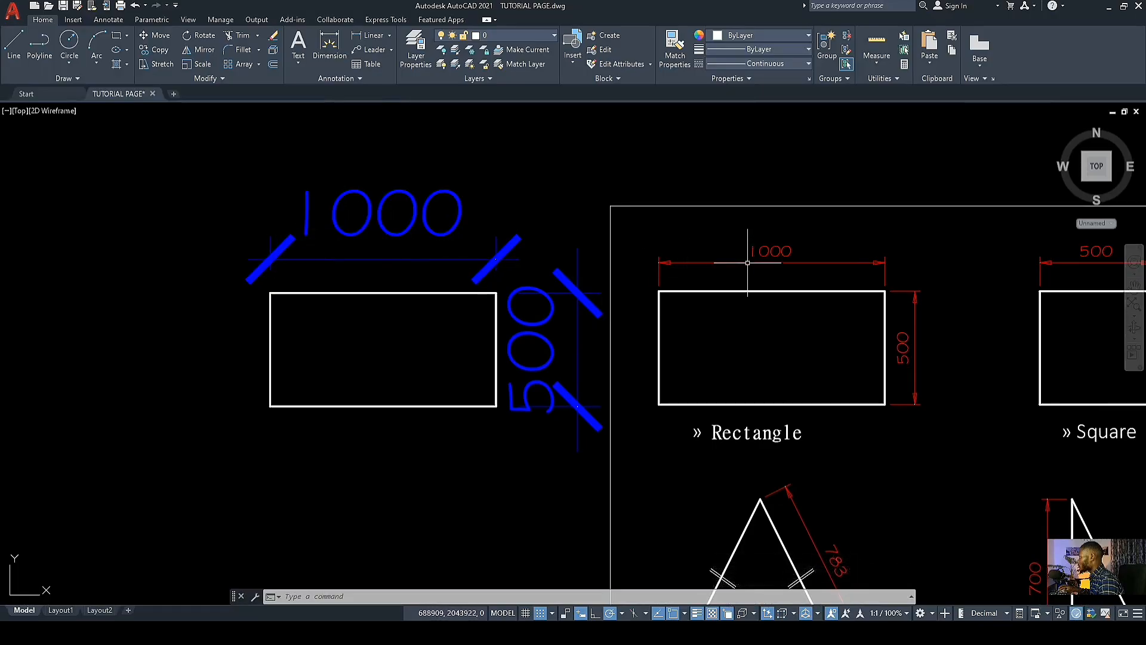
scroll(835, 298, "up", 4)
scroll(731, 292, "down", 4)
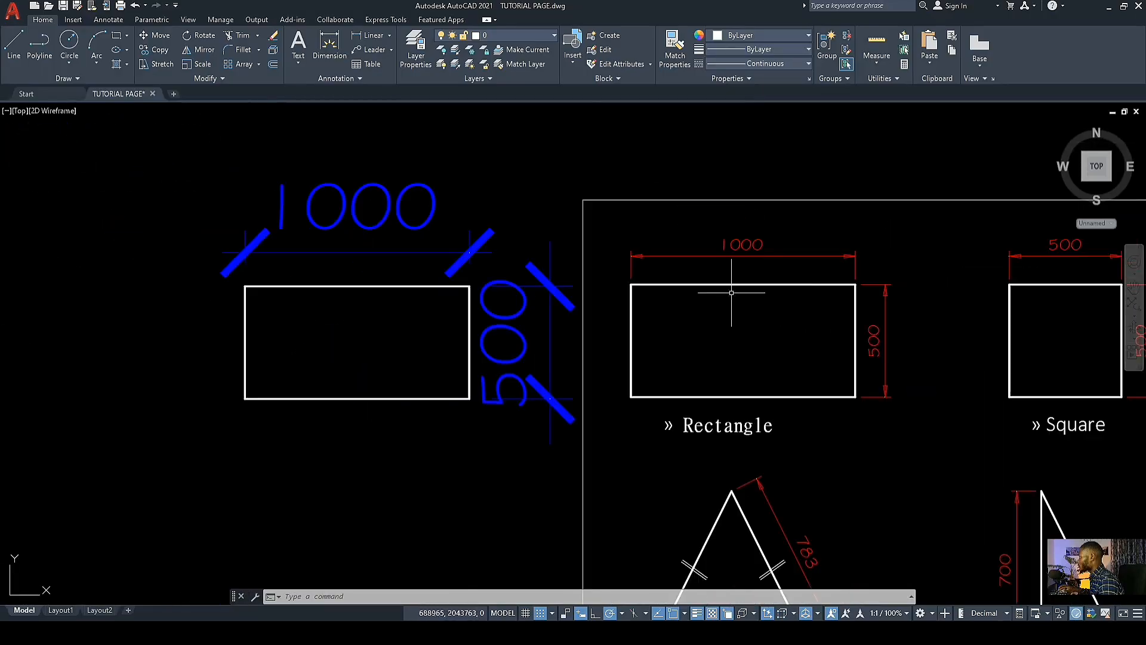
left_click(362, 225)
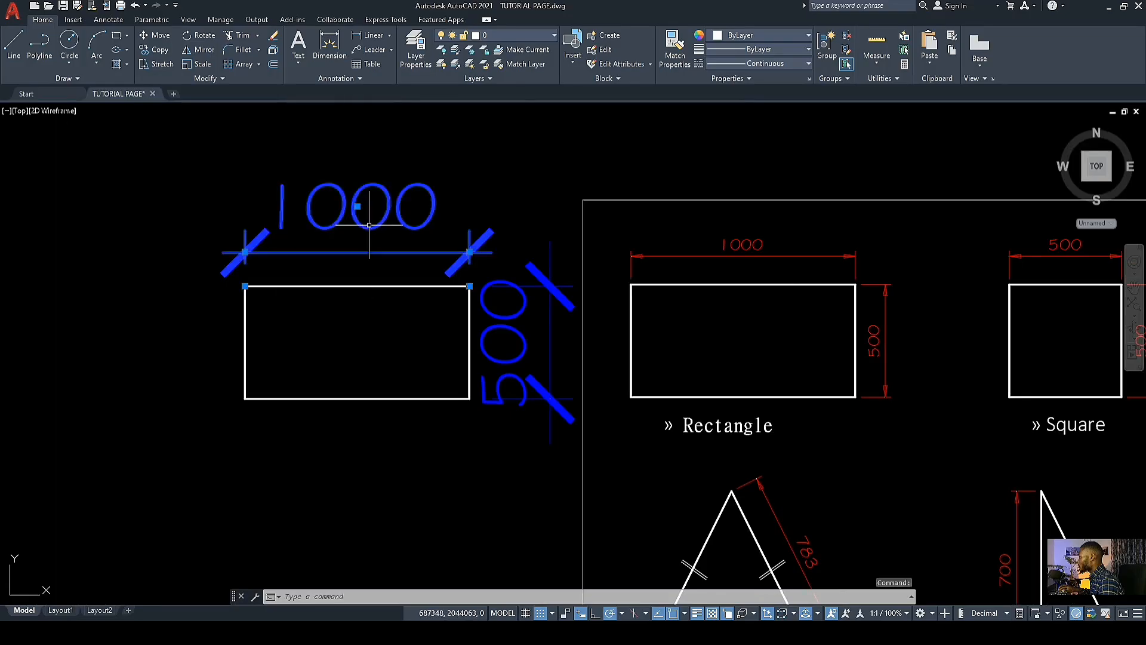
left_click(553, 285)
right_click(380, 240)
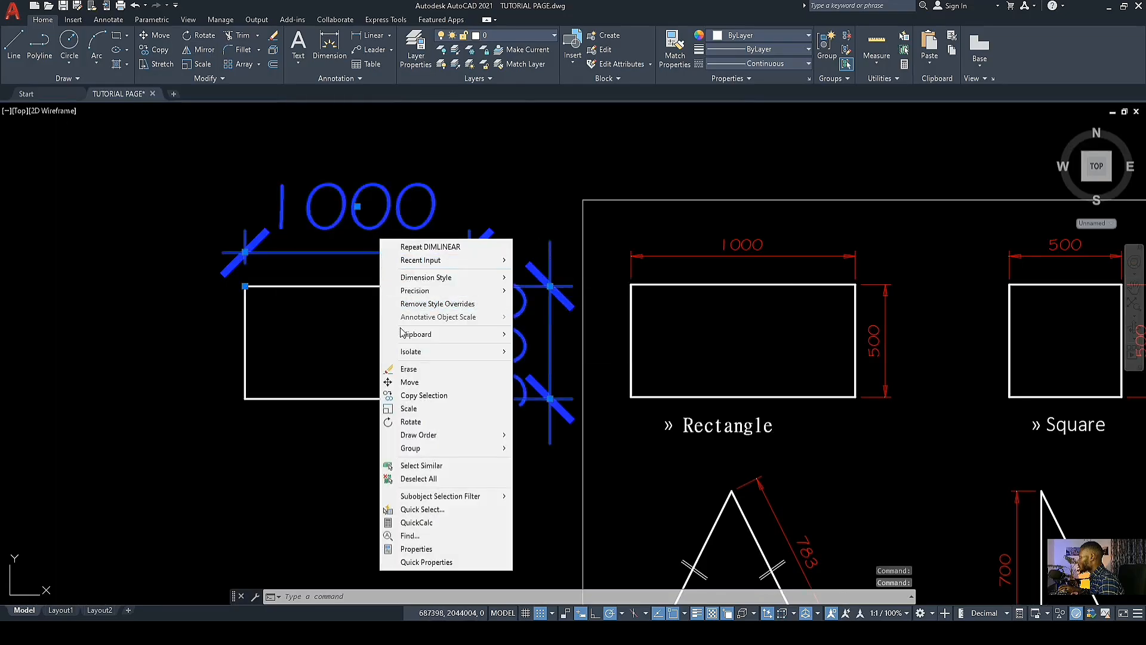
left_click(421, 549)
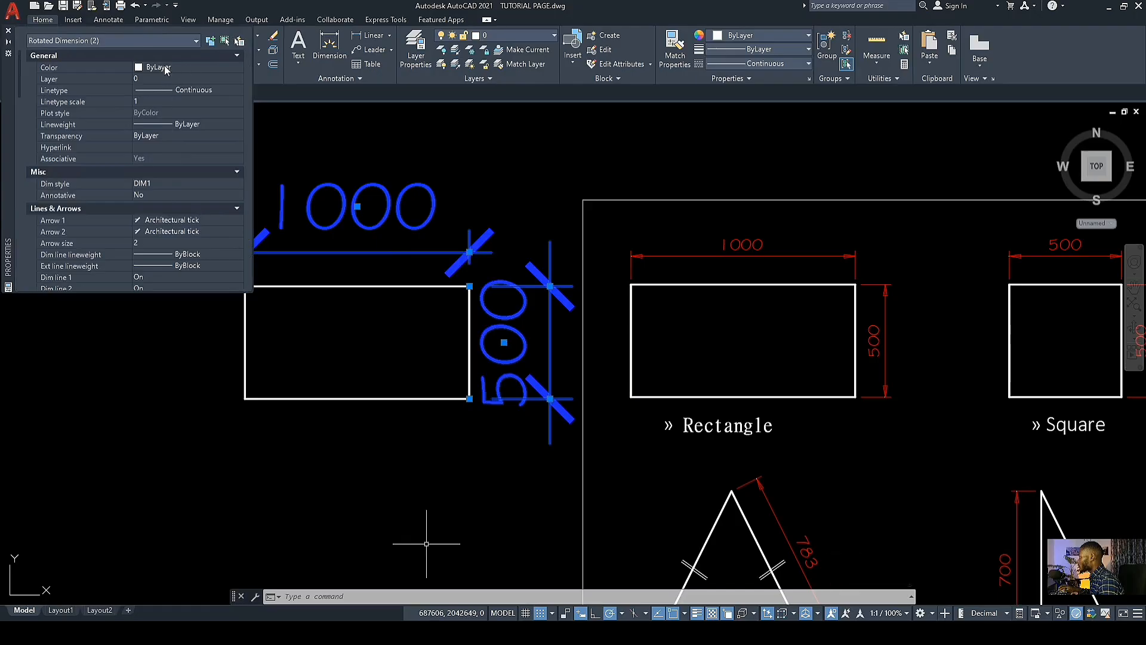
left_click(224, 70)
left_click(238, 67)
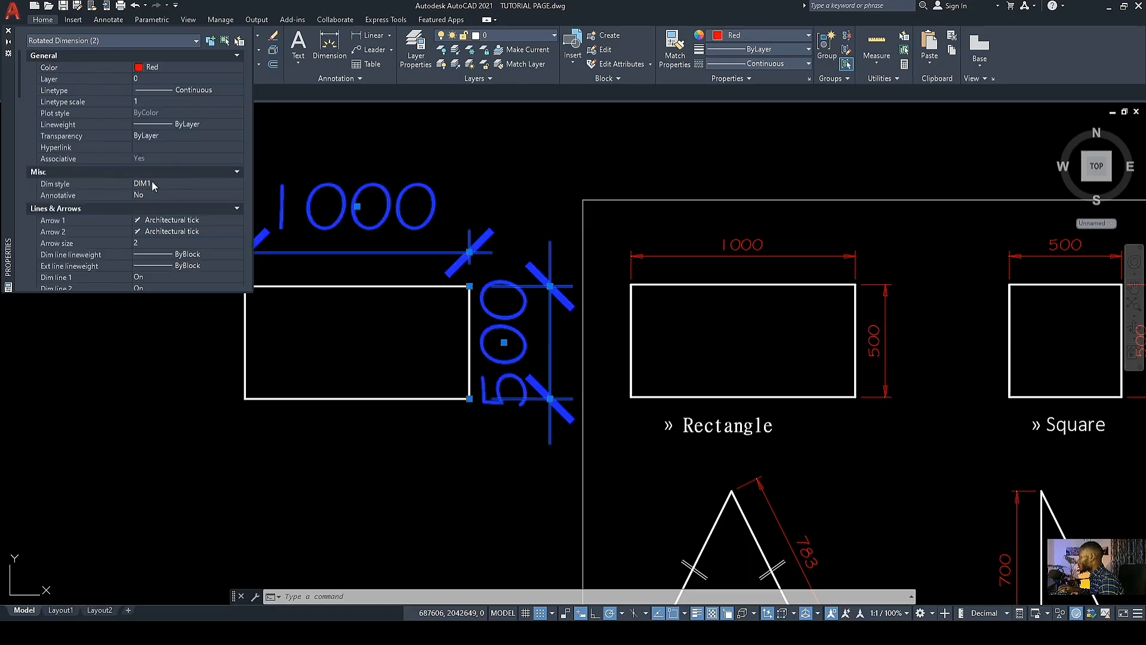
Step: Set the dimension line color of the two selected dimensions to Red
scroll(165, 199, "down", 3)
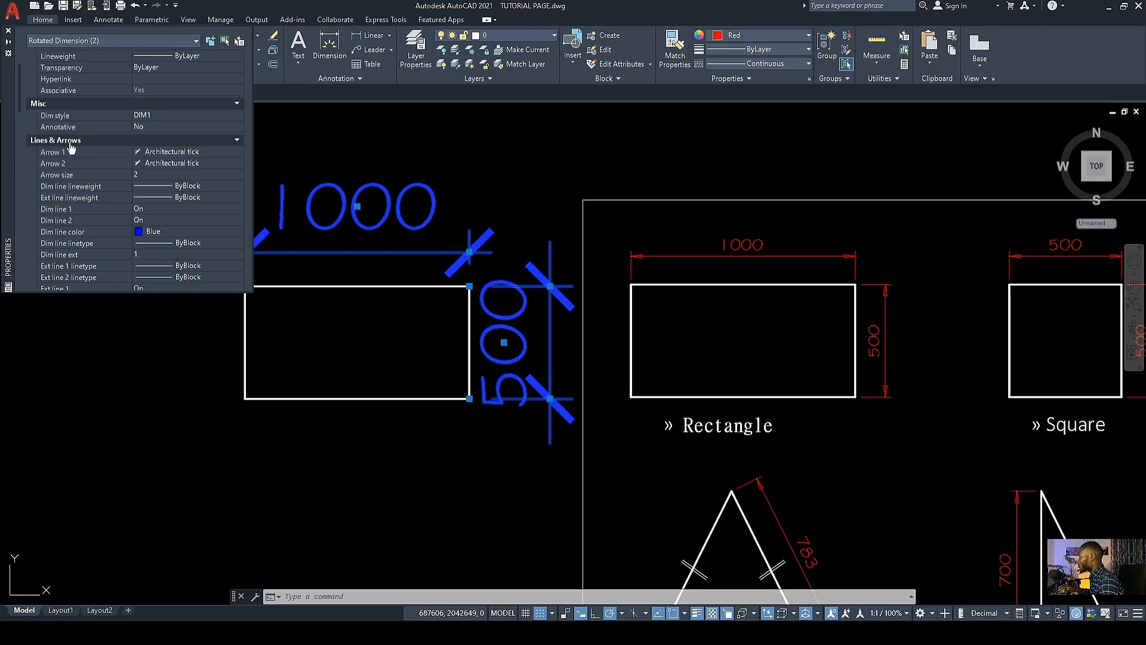
left_click(225, 233)
left_click(239, 231)
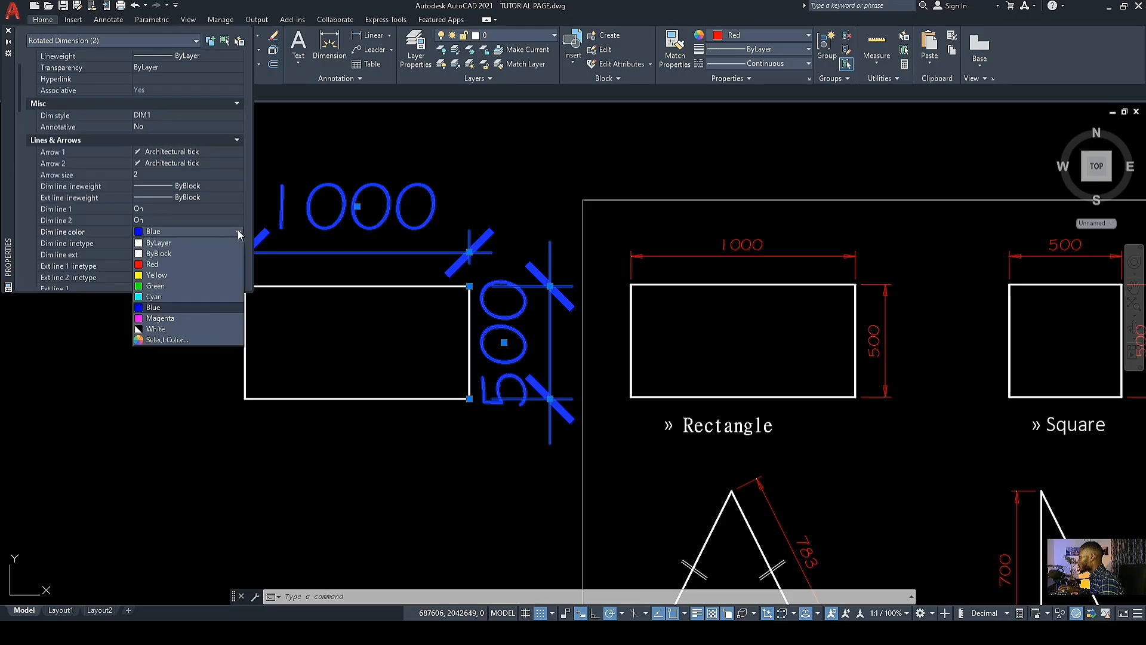
left_click(154, 265)
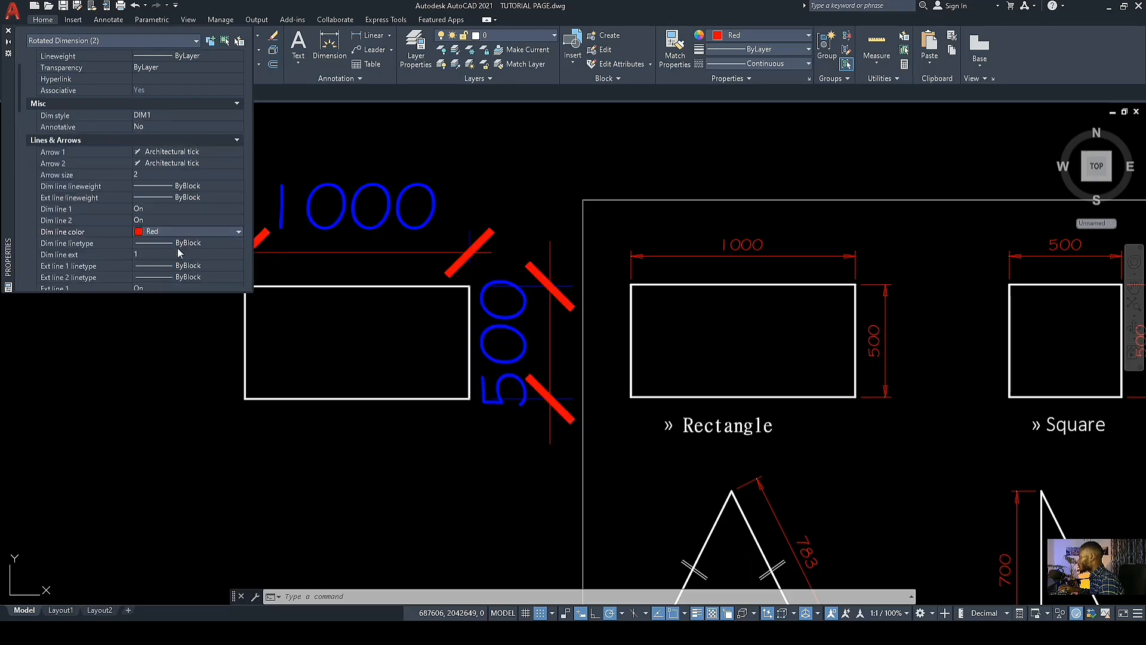
scroll(683, 270, "up", 5)
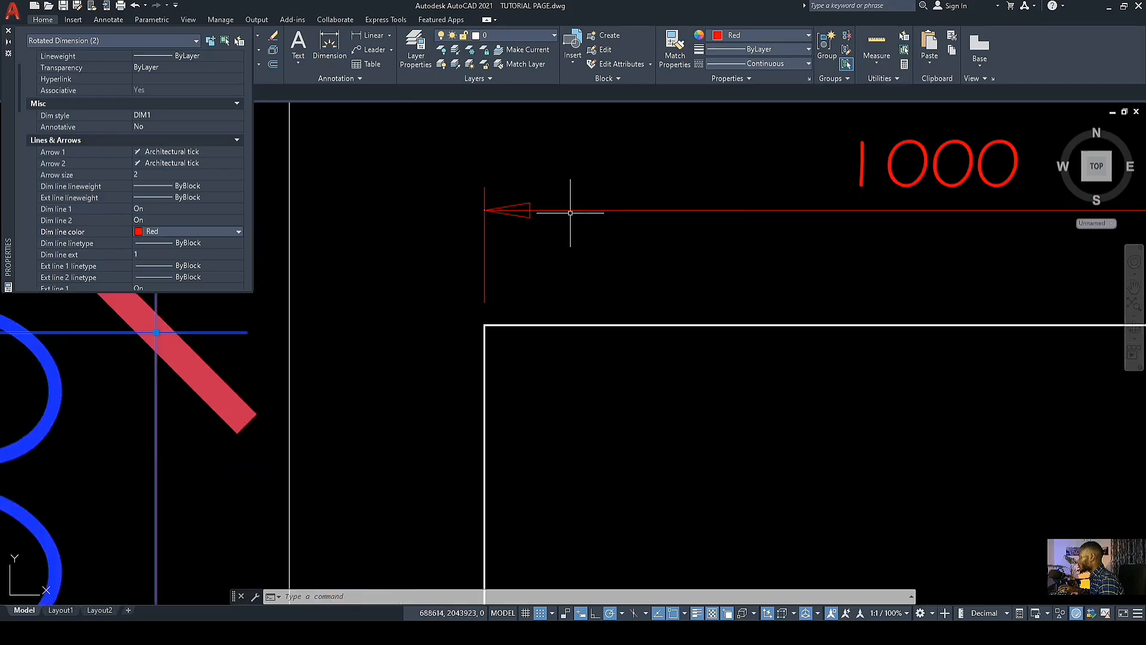
Step: Set both arrowheads, Arrow 1 and Arrow 2, of the two selected dimensions to Closed, matching the reference rectangle's dimensions
scroll(542, 332, "down", 8)
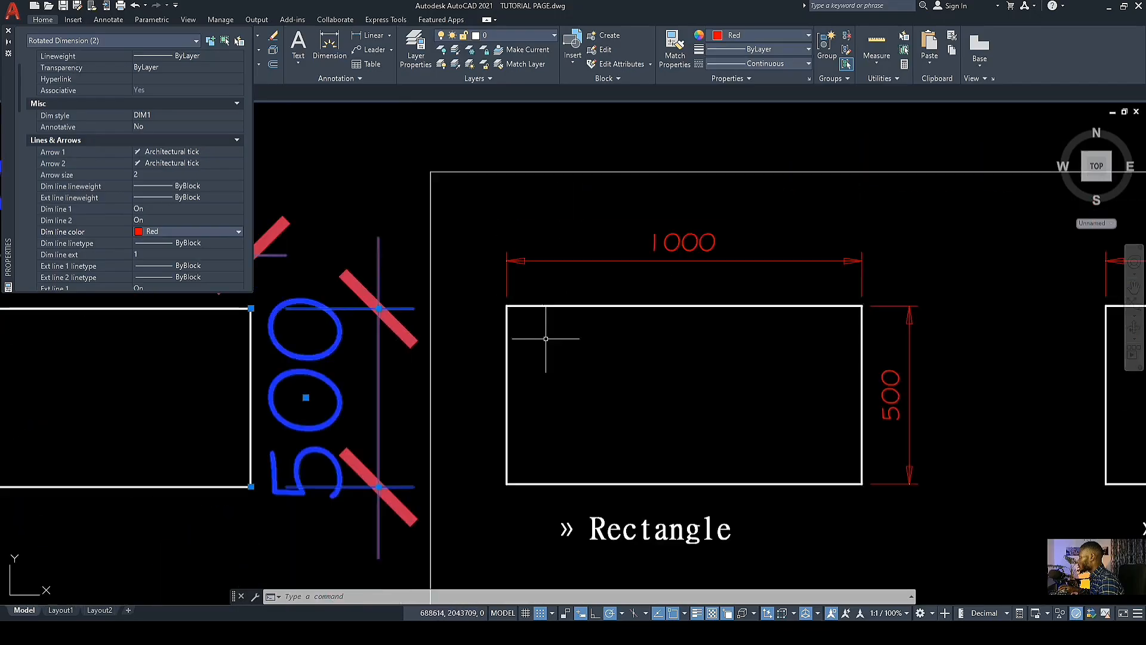
scroll(309, 306, "up", 4)
scroll(310, 306, "up", 4)
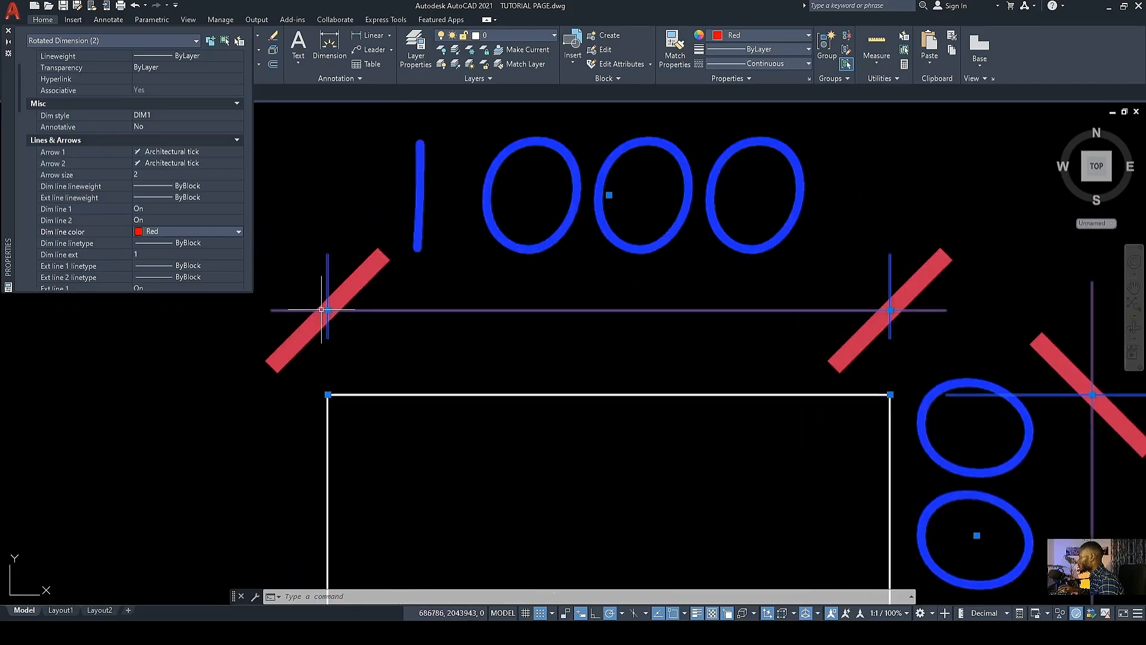
left_click(237, 154)
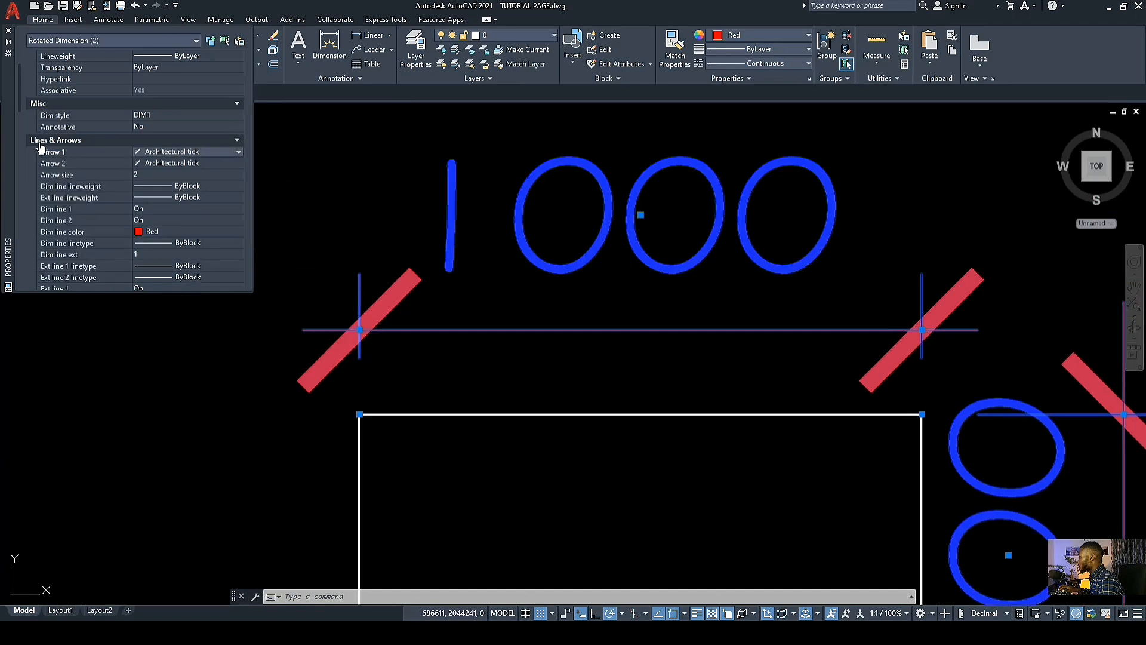
left_click(238, 156)
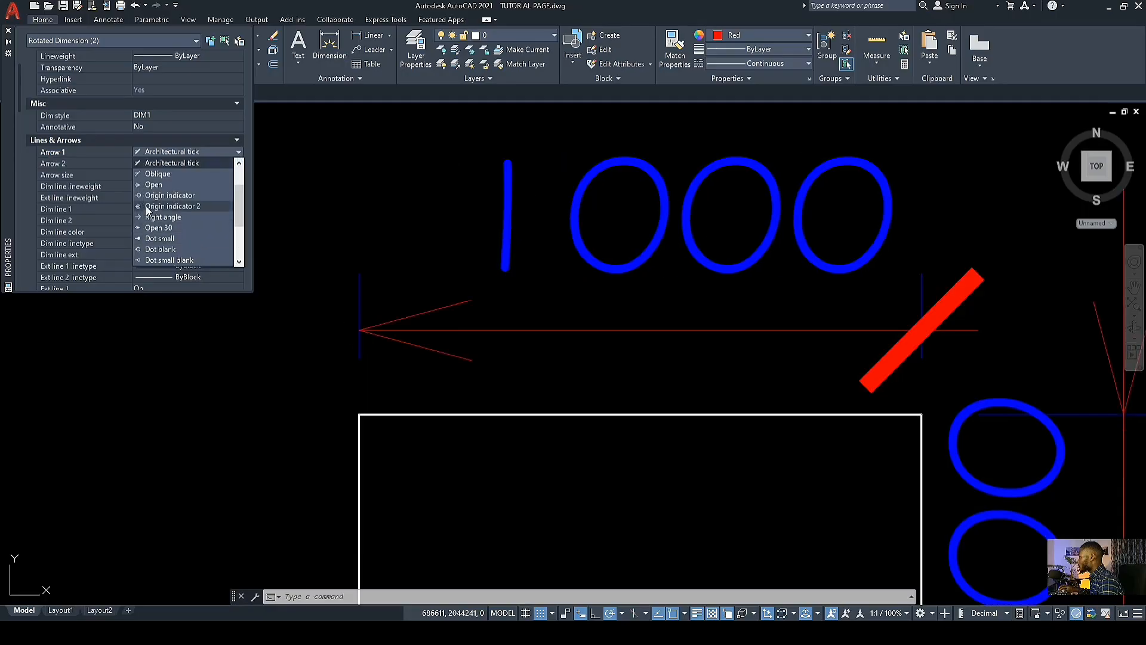
scroll(149, 194, "up", 2)
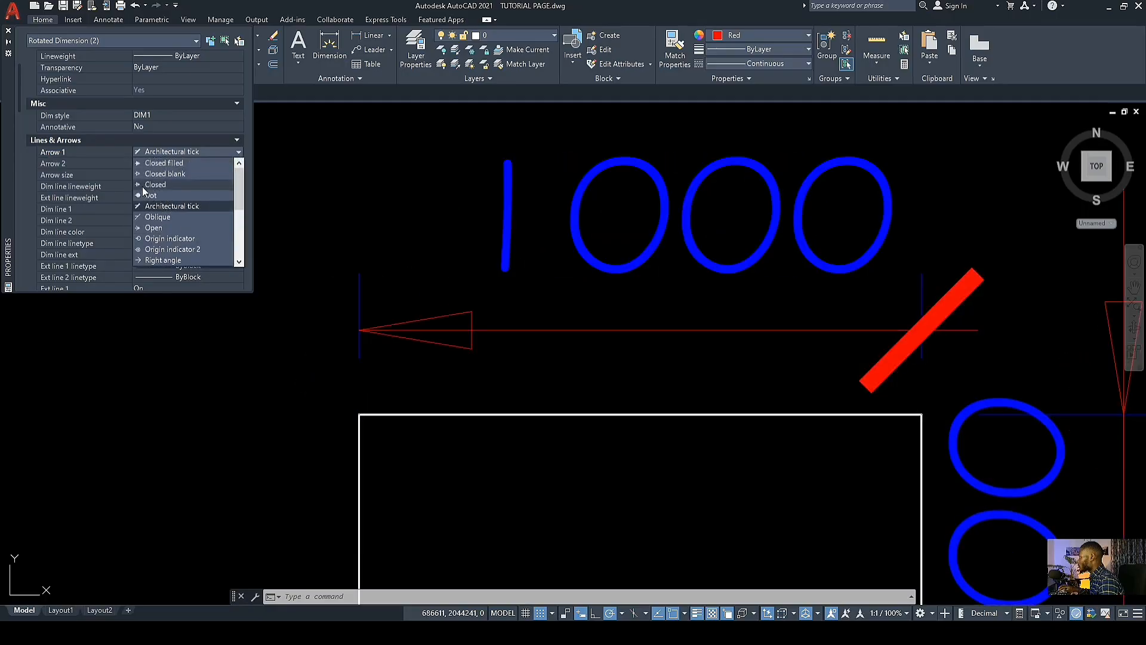
left_click(144, 185)
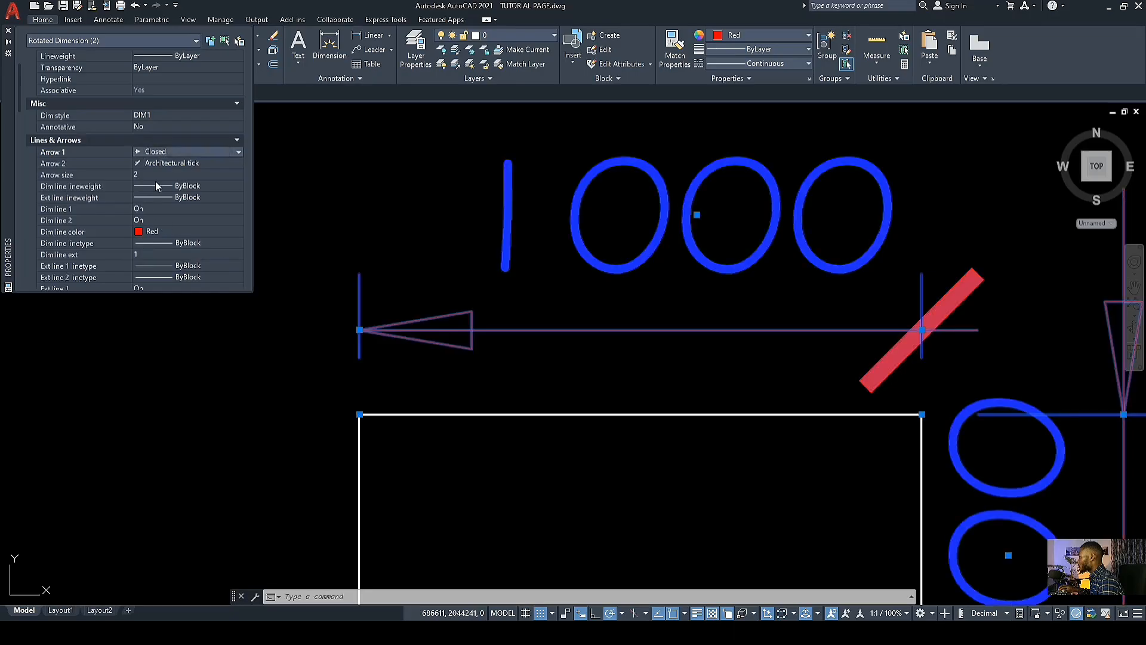
left_click(239, 163)
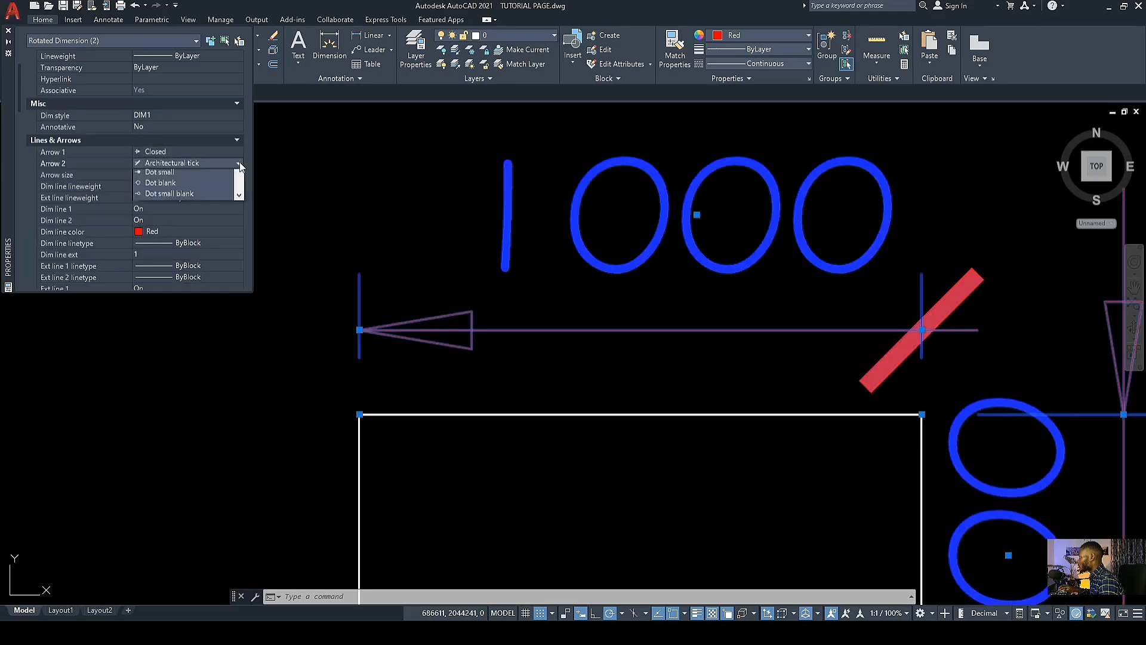
scroll(167, 182, "up", 2)
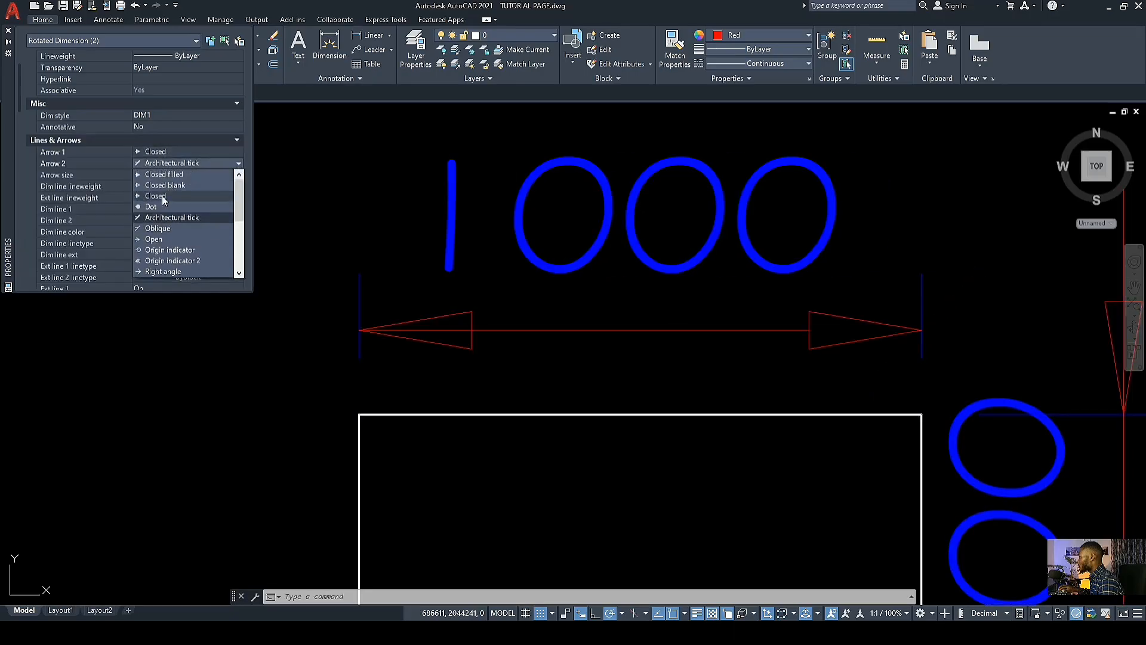
left_click(152, 196)
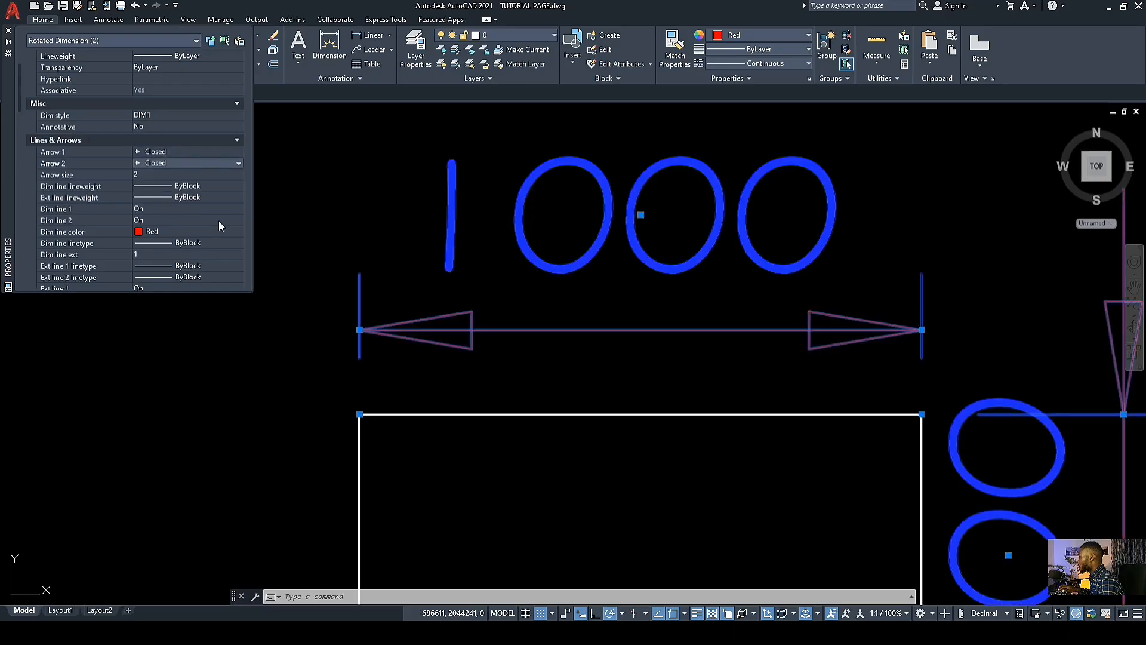
Step: Set the extension line color of the two selected dimensions to Red
scroll(201, 221, "down", 2)
scroll(181, 215, "down", 2)
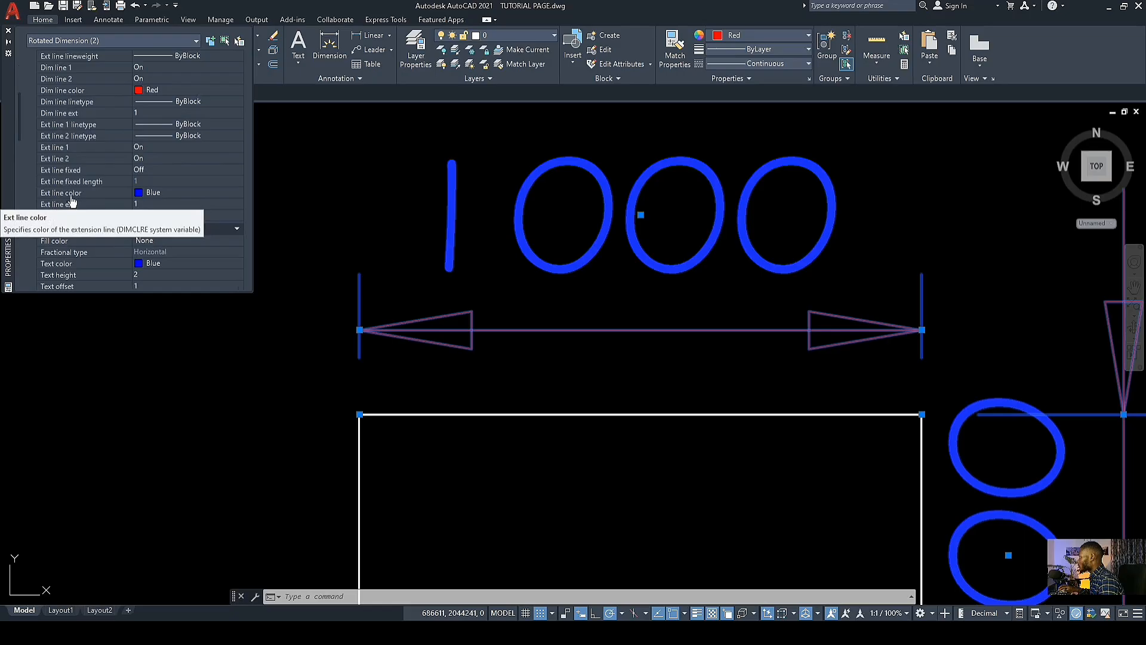
left_click(241, 191)
left_click(241, 192)
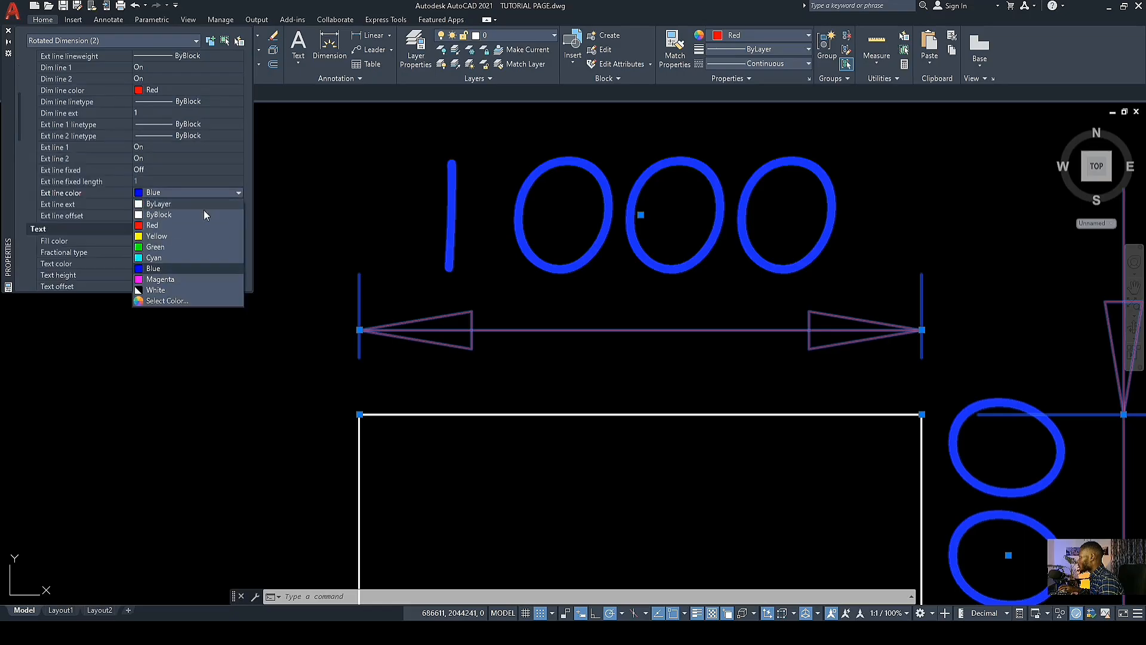
left_click(151, 226)
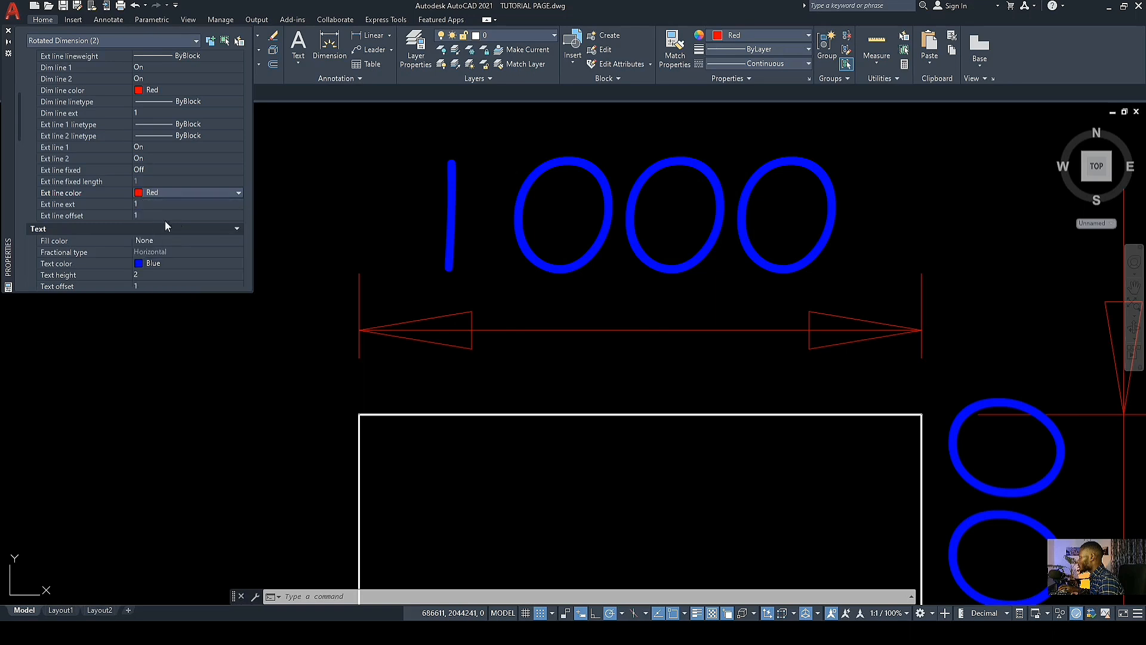
Step: Set the text color of the two selected dimensions to Red
scroll(188, 216, "down", 2)
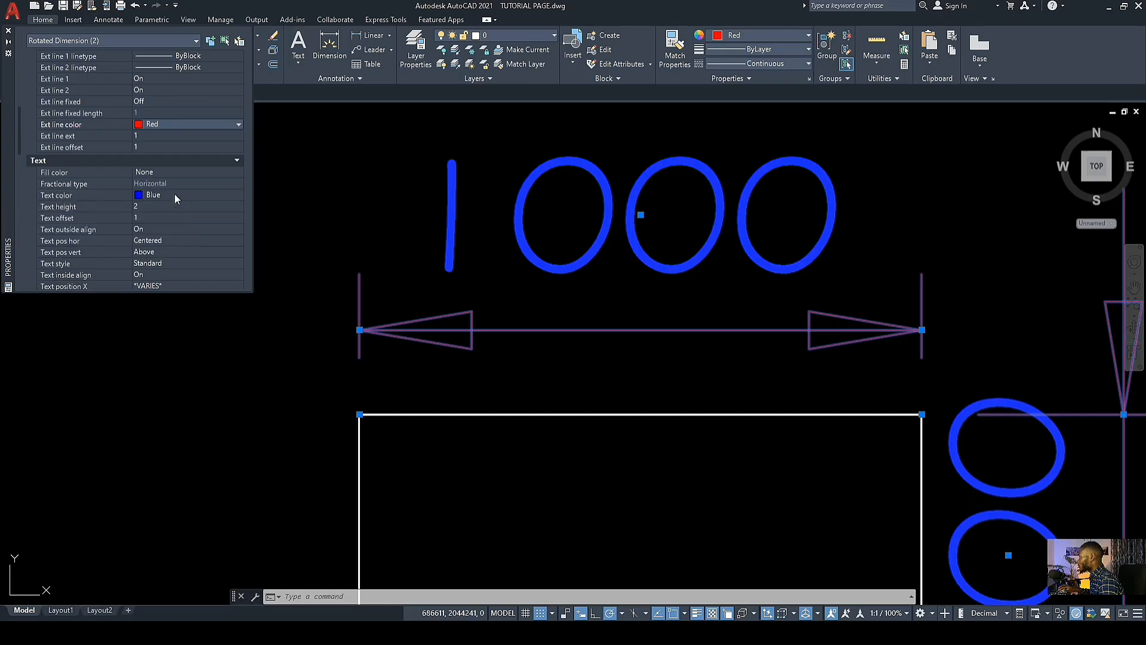
left_click(232, 195)
left_click(237, 195)
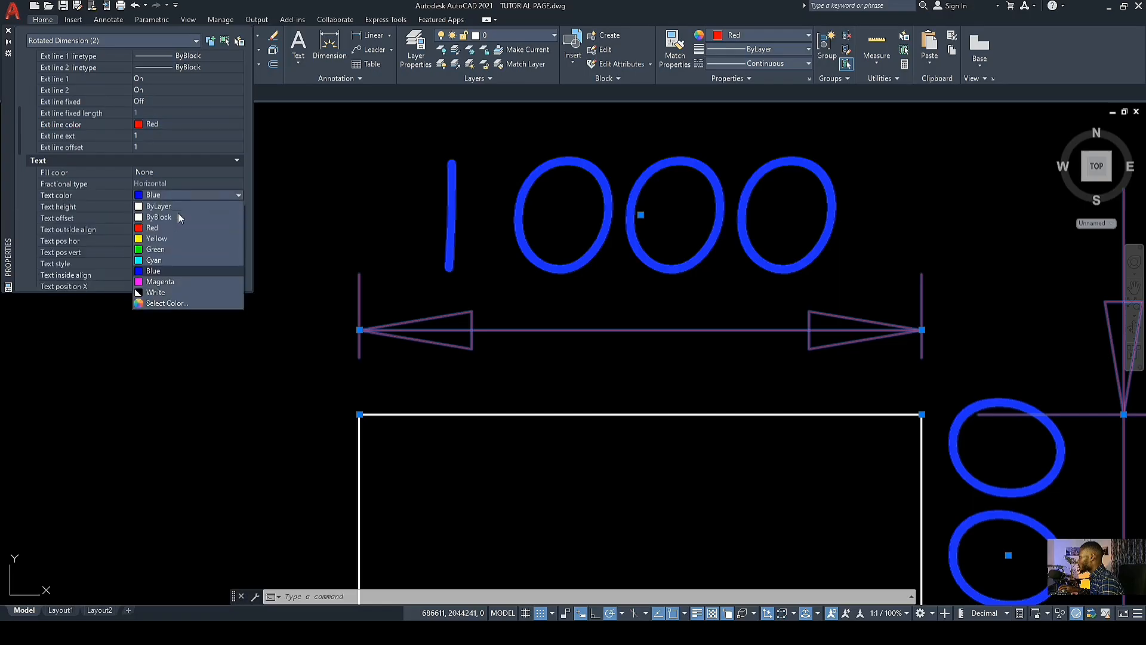
left_click(152, 228)
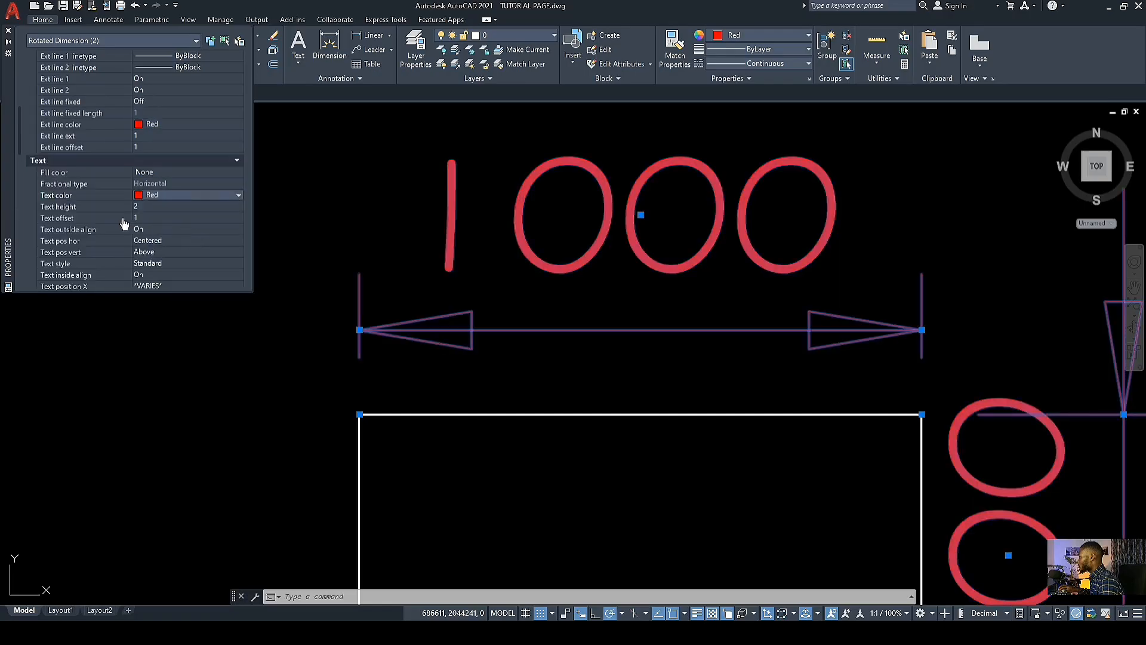
Step: Try a text height of 1 on the two selected dimensions and set it back to 2
scroll(152, 223, "down", 3)
scroll(168, 203, "up", 3)
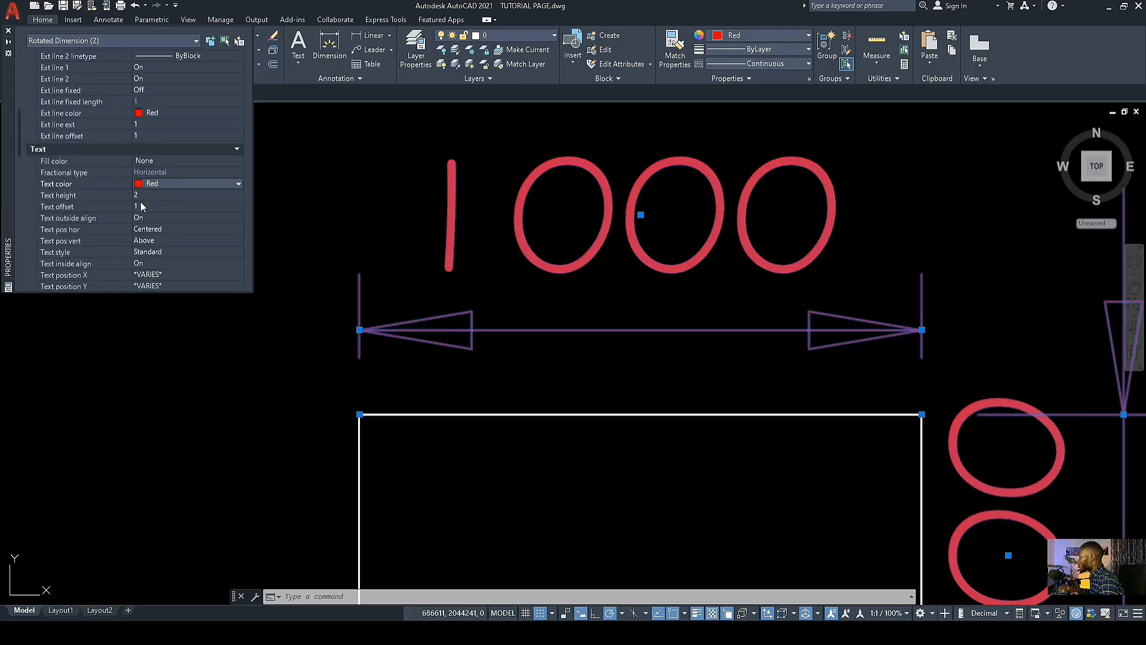
scroll(178, 204, "down", 3)
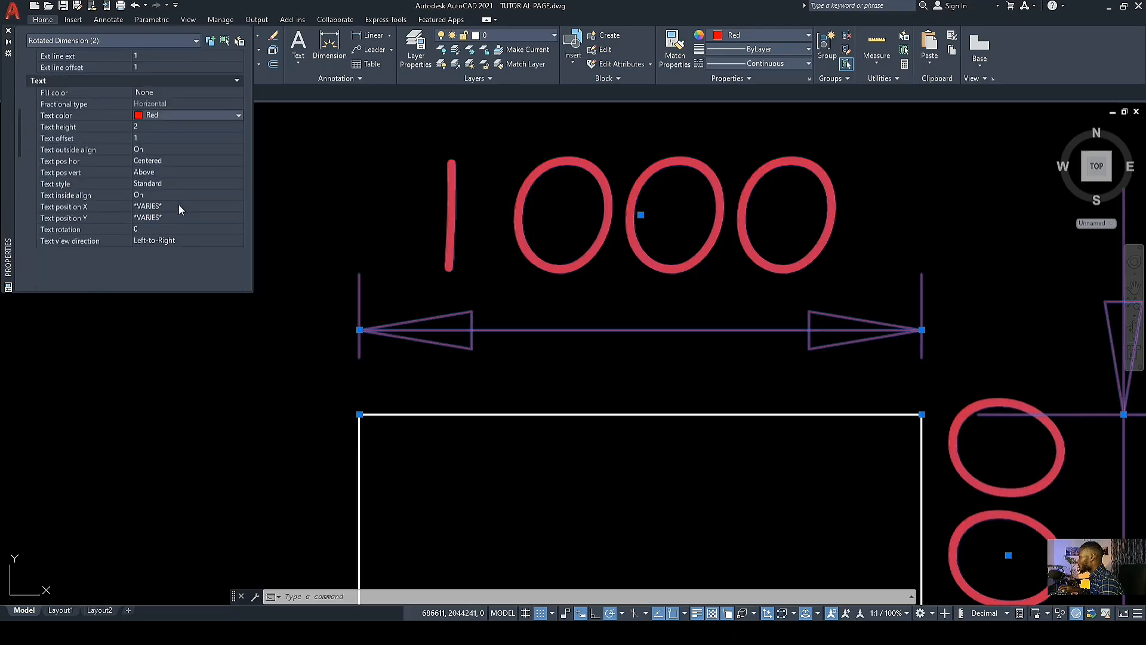
scroll(174, 179, "up", 3)
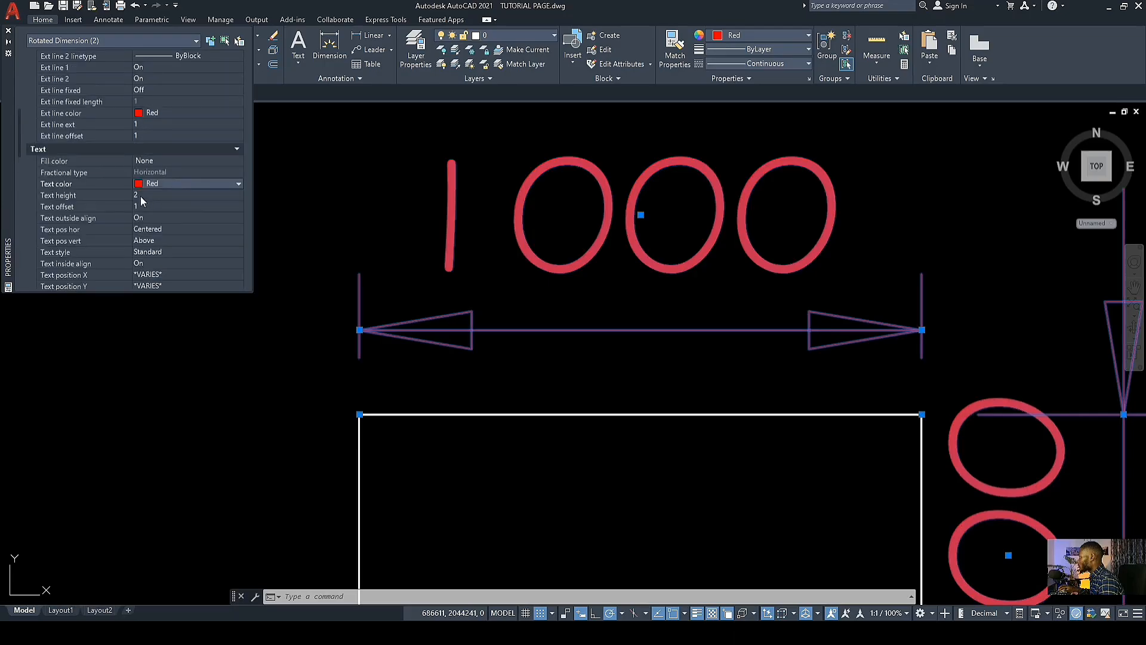
left_click(141, 196)
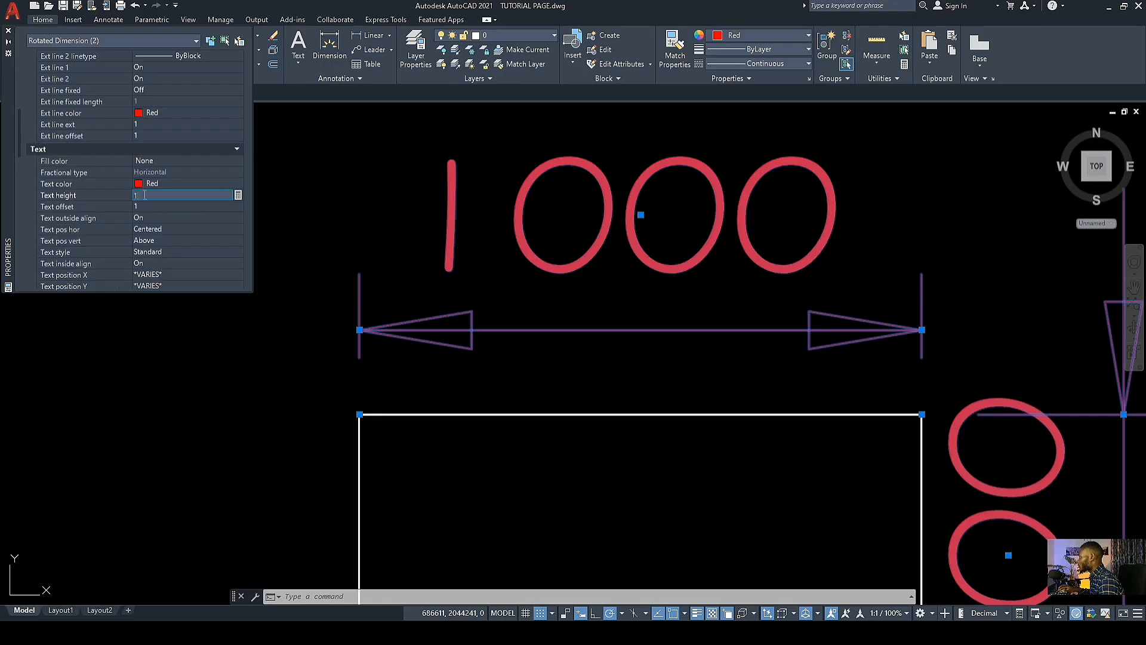
key("Return")
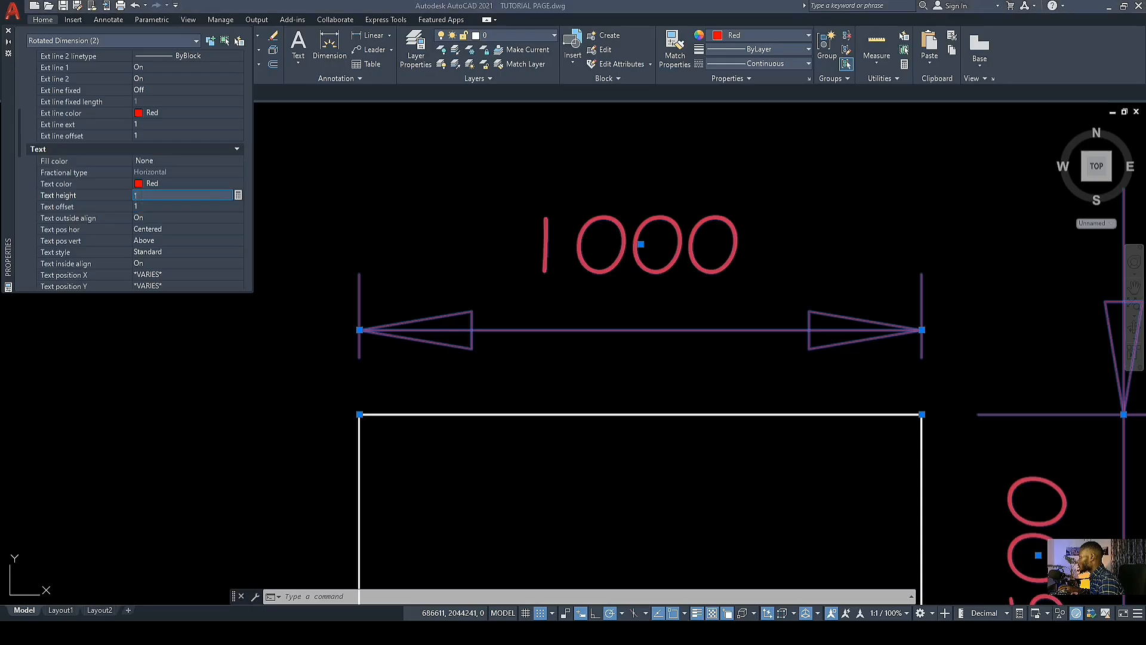
type("2")
key("Return")
Step: Set the overall dimension scale of the two selected dimensions to 30 and clear the selection
scroll(131, 179, "down", 2)
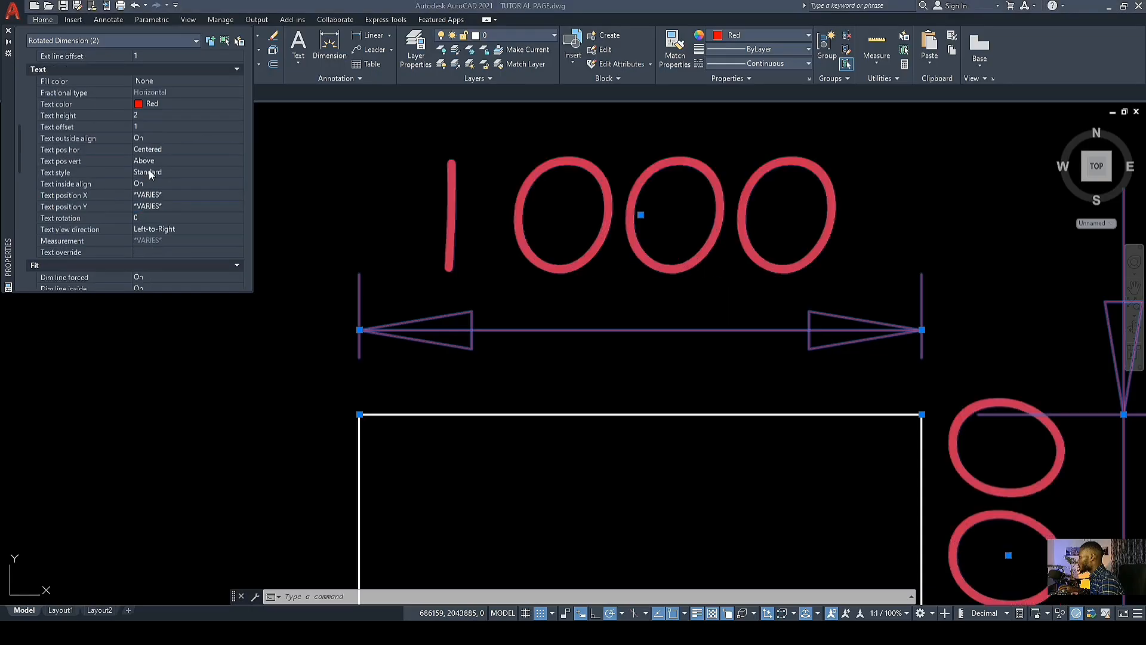
scroll(162, 206, "down", 3)
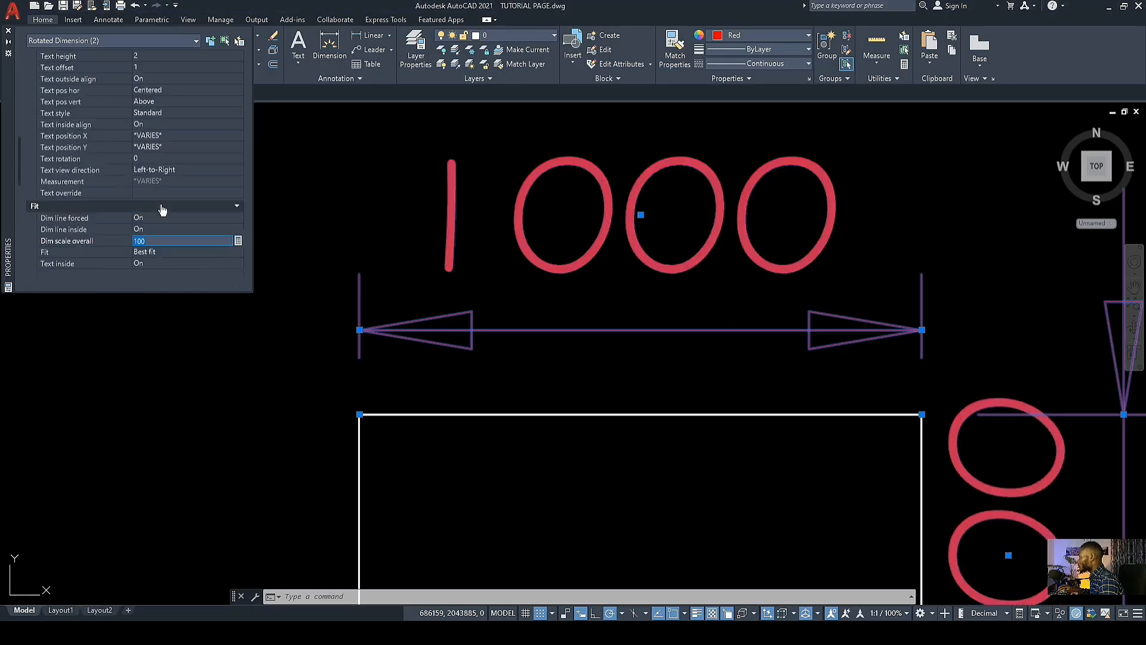
scroll(345, 358, "down", 4)
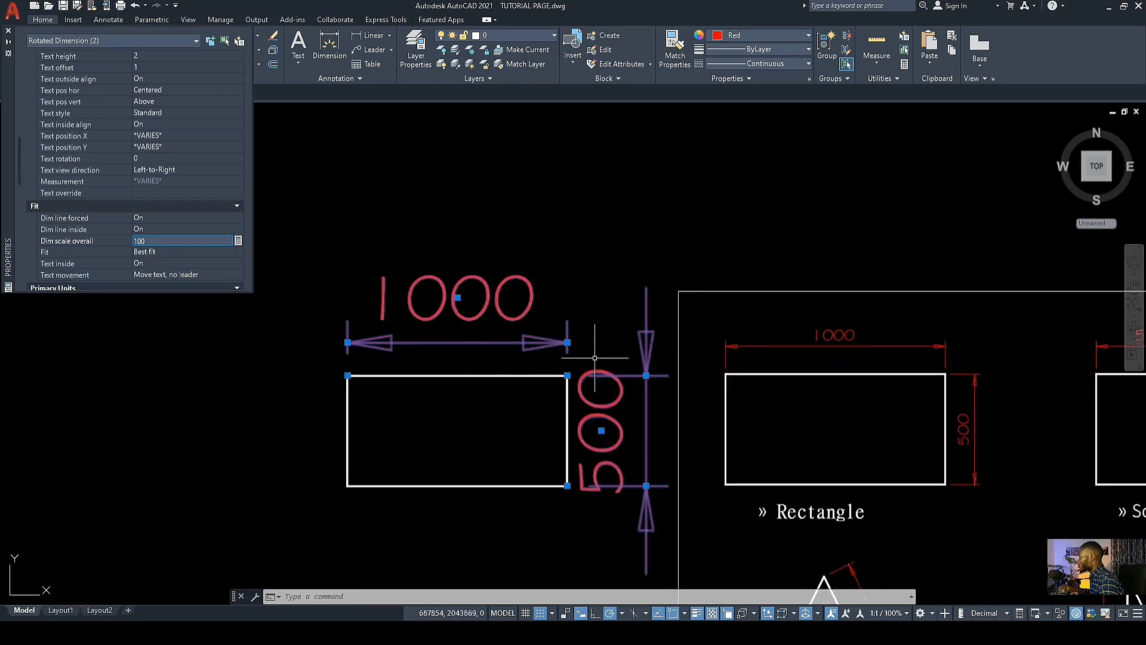
scroll(741, 371, "up", 3)
scroll(889, 346, "up", 1)
scroll(758, 364, "down", 5)
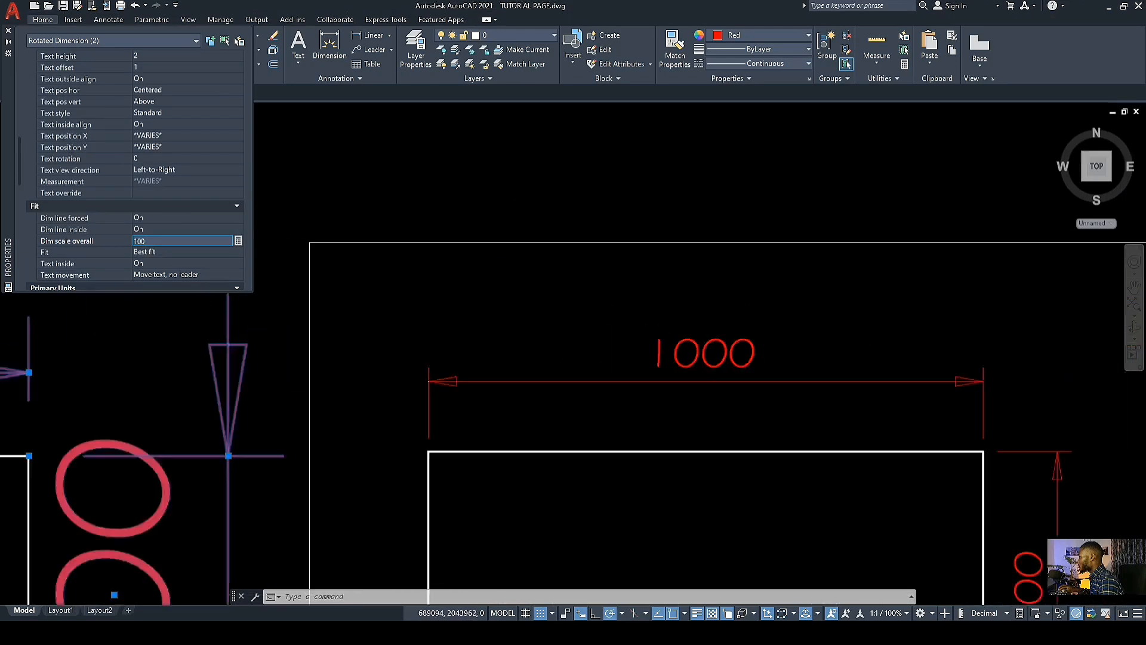
scroll(342, 326, "up", 2)
scroll(473, 377, "down", 5)
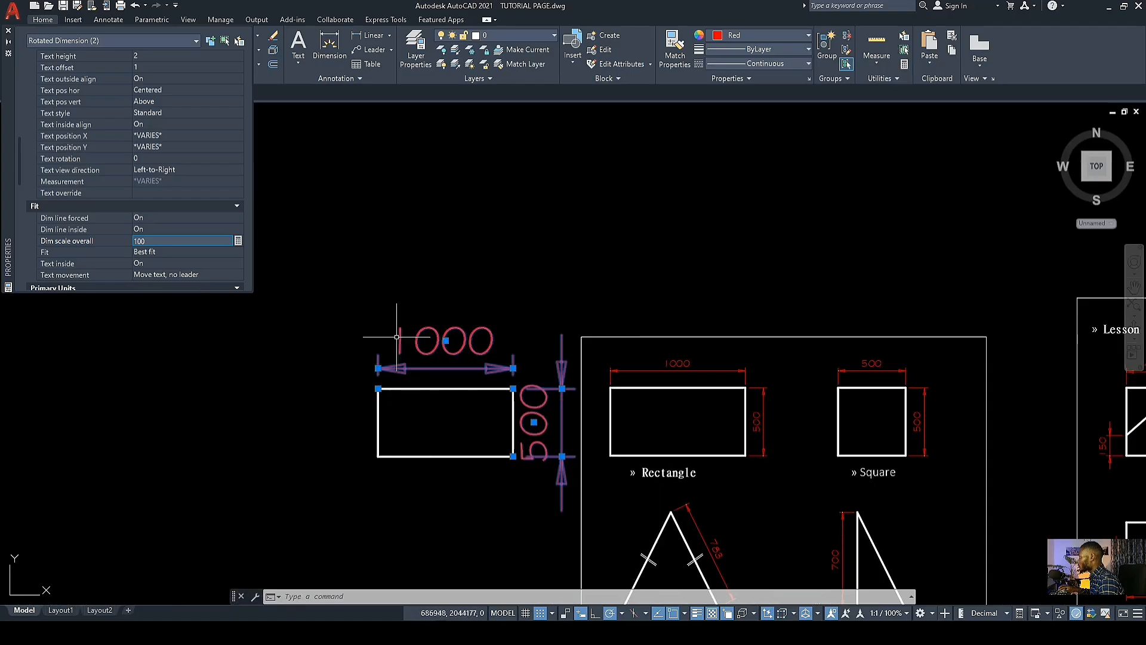
scroll(215, 278, "up", 2)
scroll(199, 256, "down", 3)
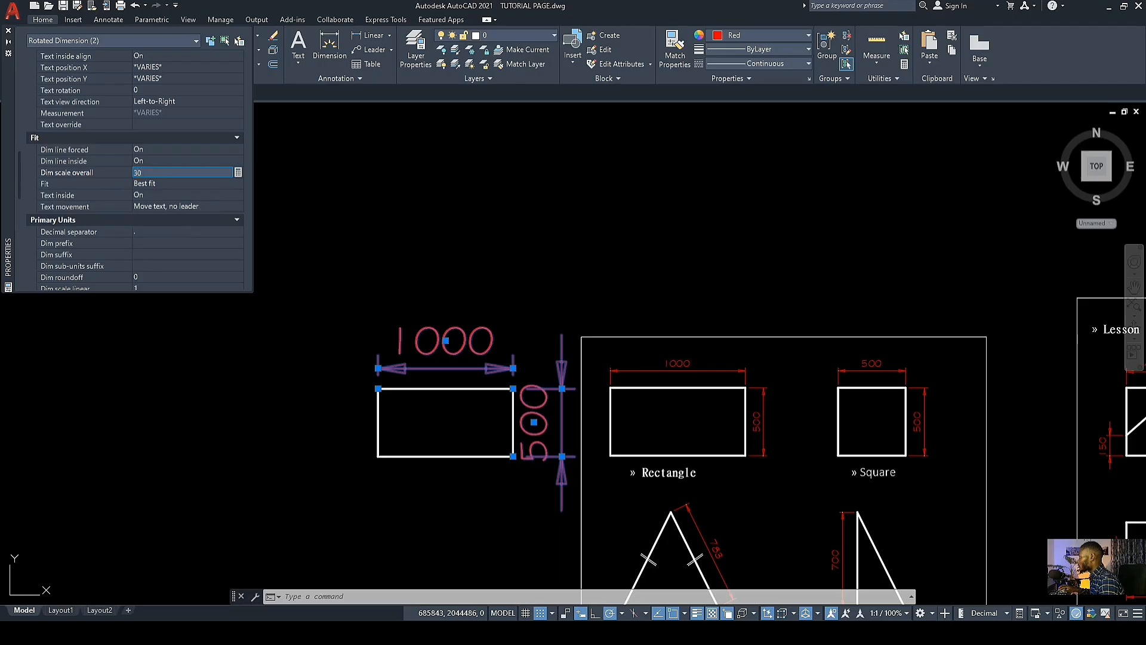
left_click(154, 183)
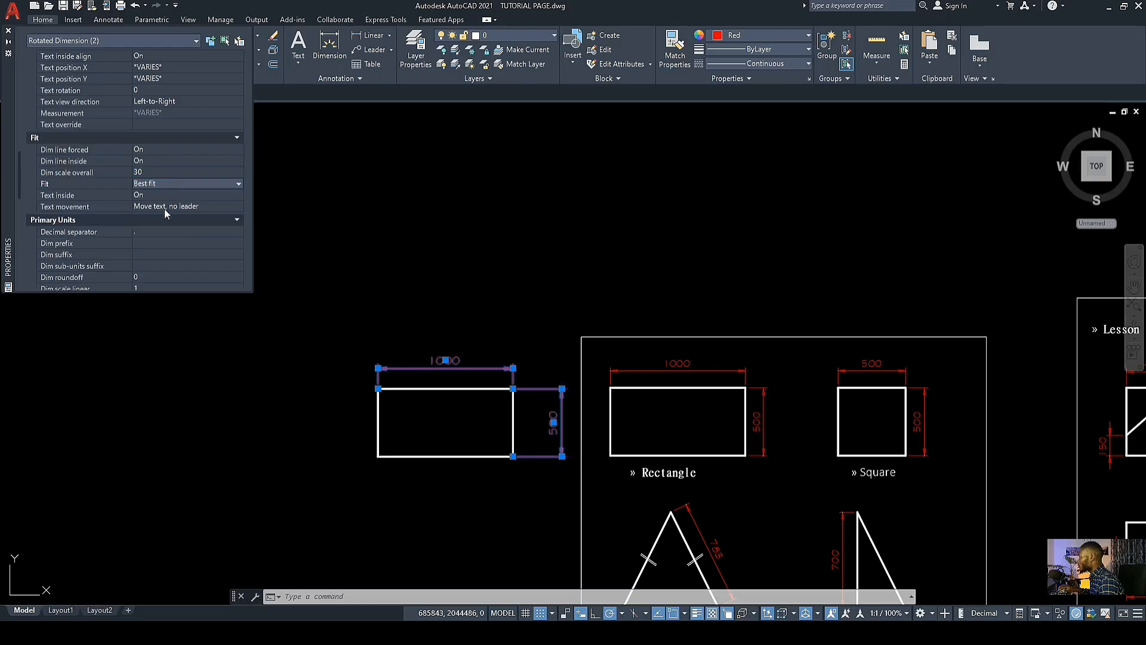
key("Escape")
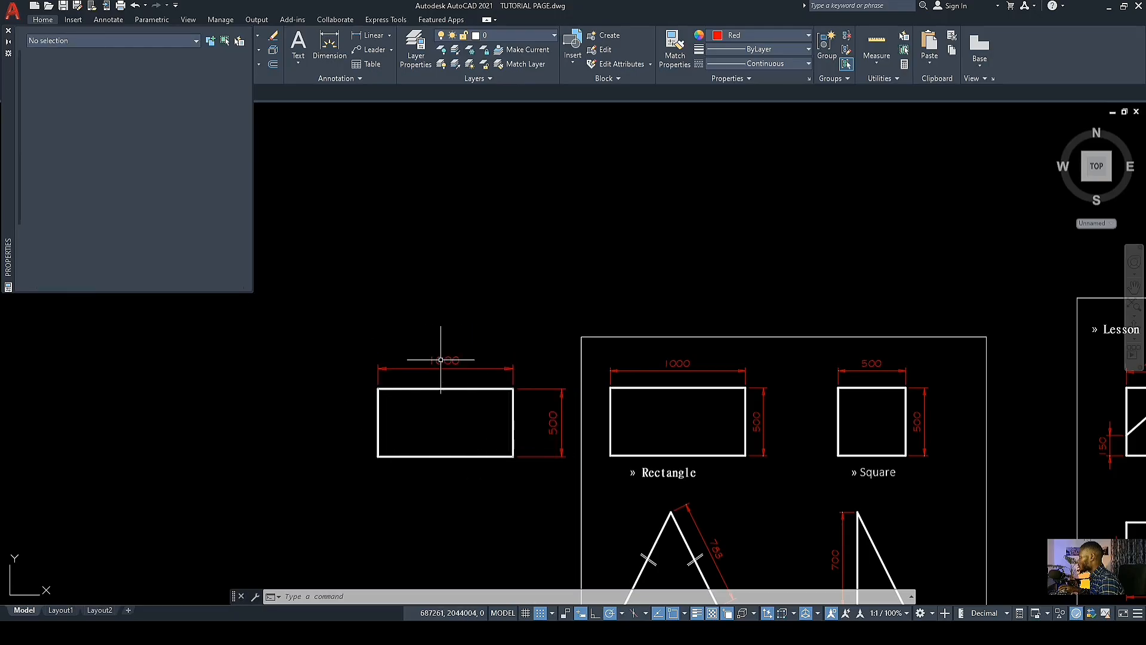
Step: Compare the new dimensions with the reference and move the horizontal dimension line closer to the new rectangle's upper edge
scroll(448, 360, "up", 4)
middle_click_drag(318, 342, 294, 364)
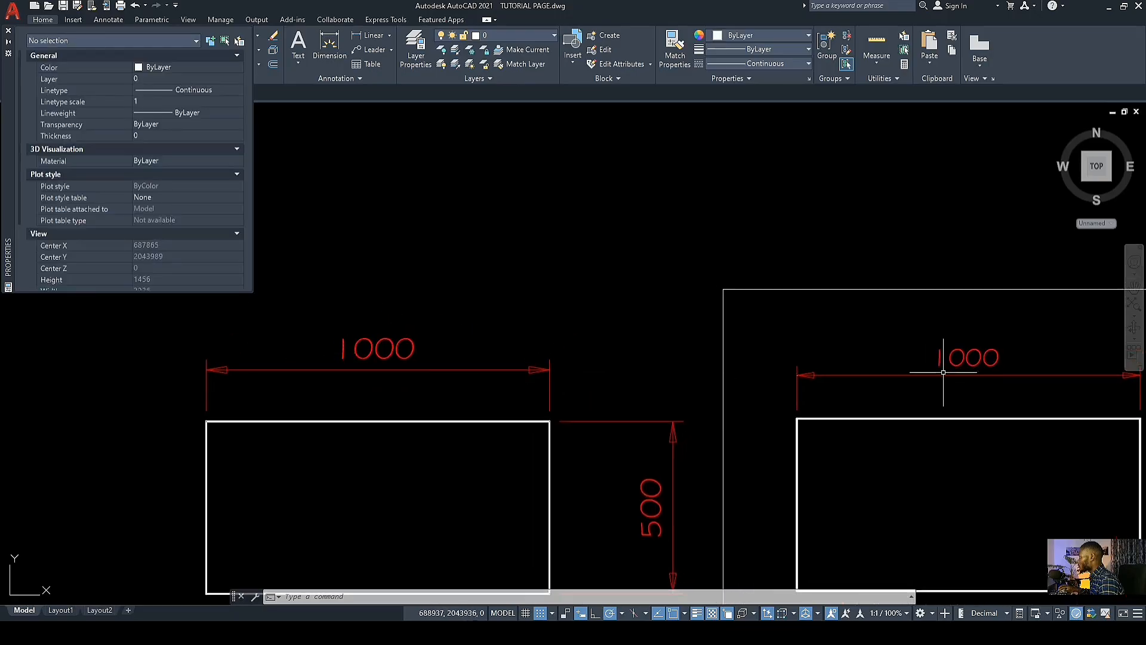
scroll(967, 357, "down", 2)
middle_click_drag(944, 371, 755, 373)
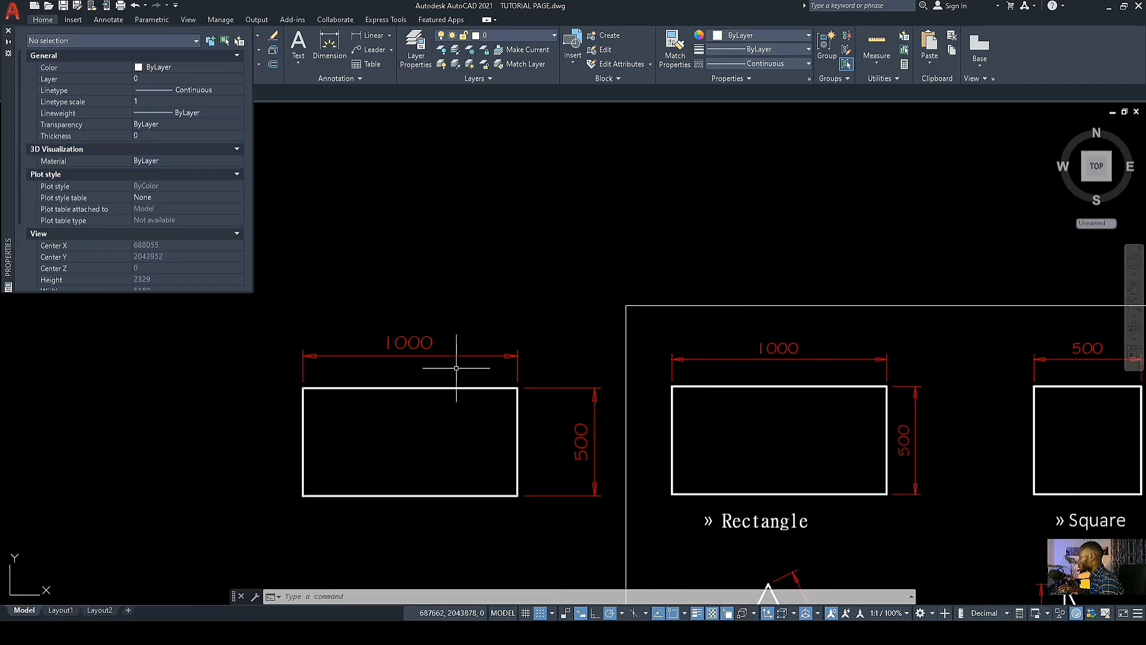
scroll(376, 349, "up", 2)
scroll(416, 352, "down", 4)
scroll(435, 355, "up", 4)
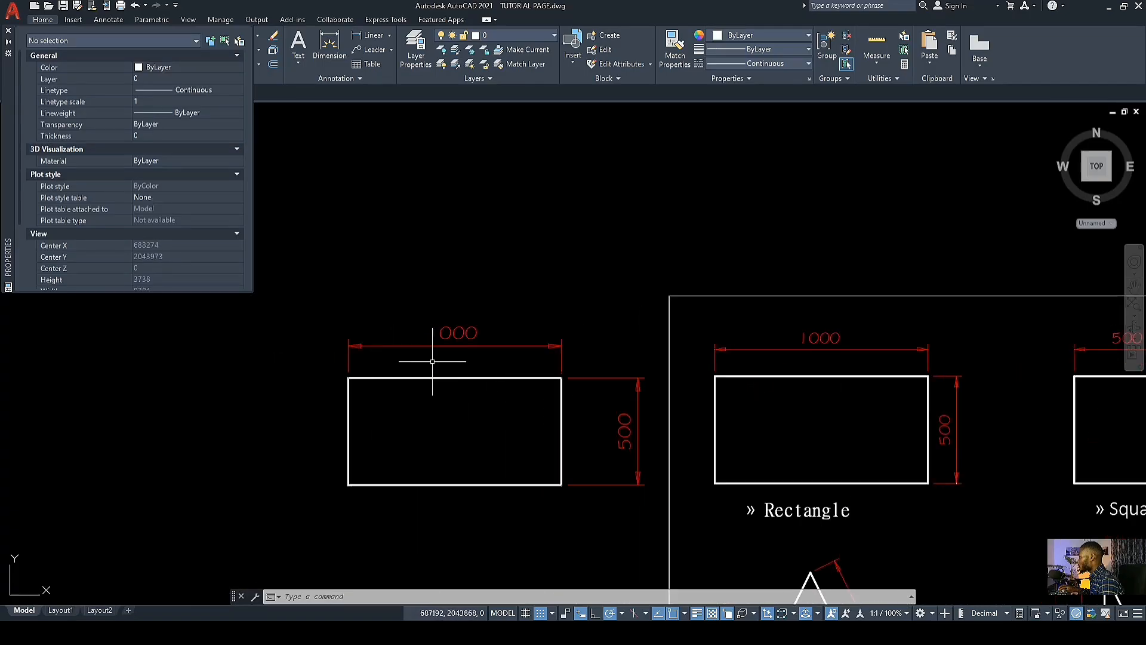
left_click(448, 344)
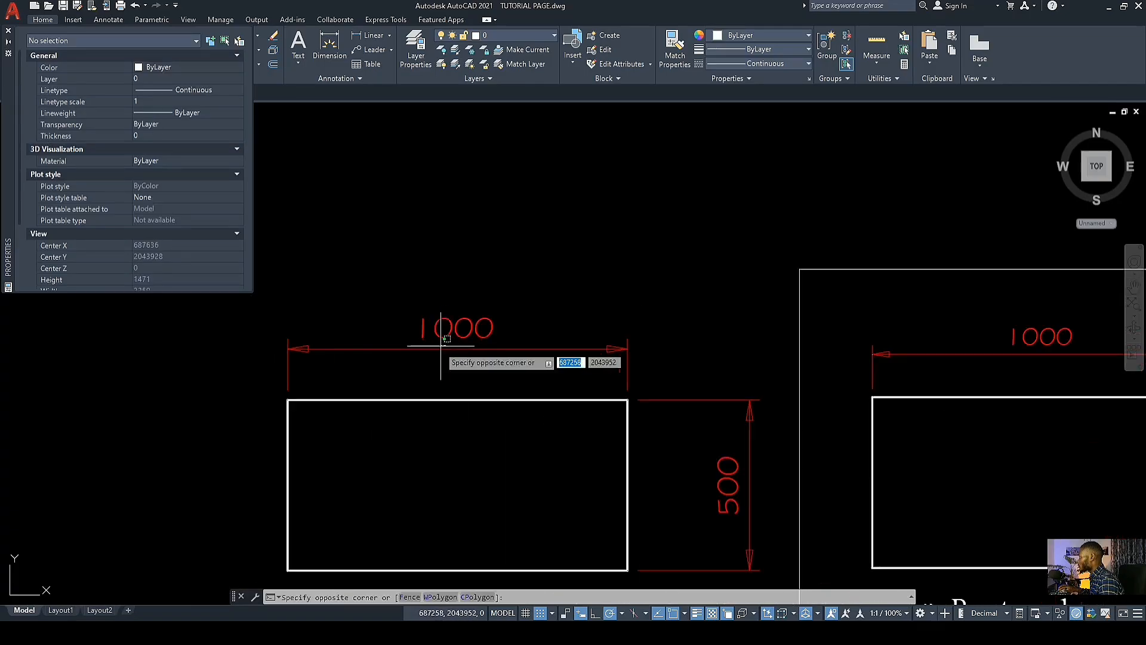
left_click(415, 345)
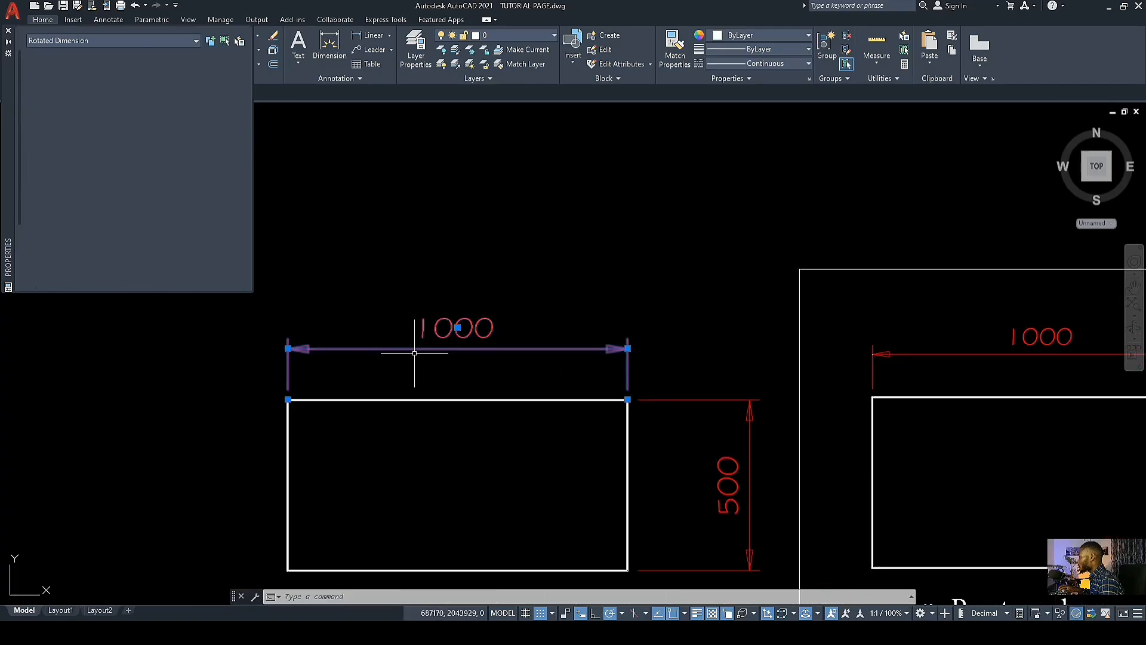
left_click(627, 348)
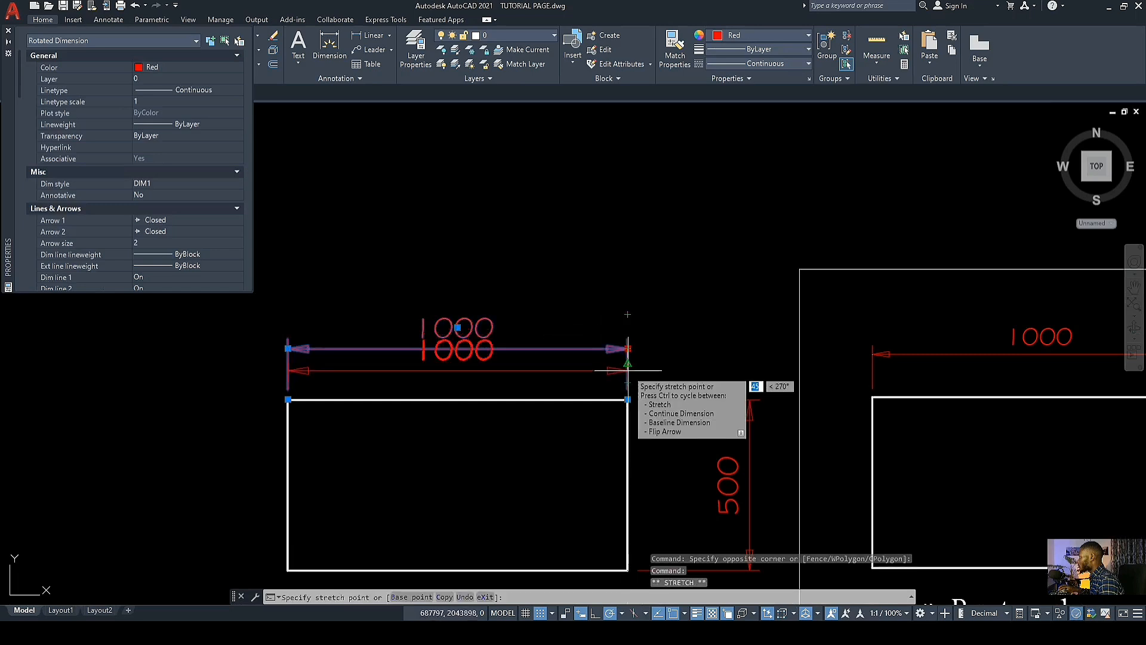
left_click(627, 363)
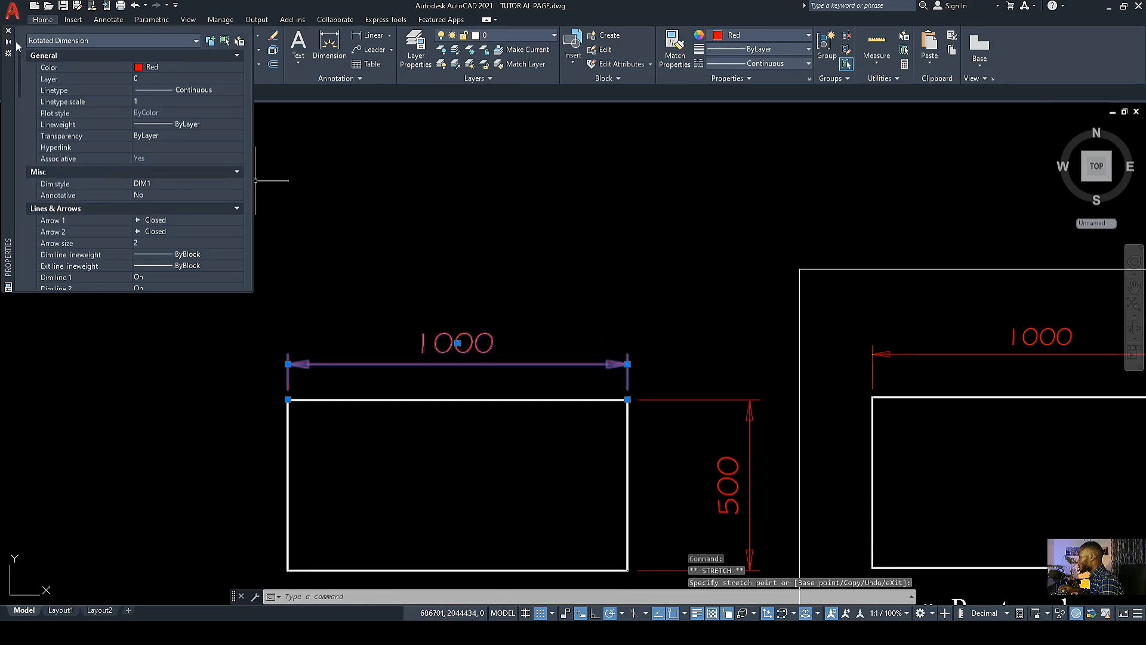
Step: Close the properties palette and move the vertical 500 dimension line closer to the new rectangle's right edge
key("Escape")
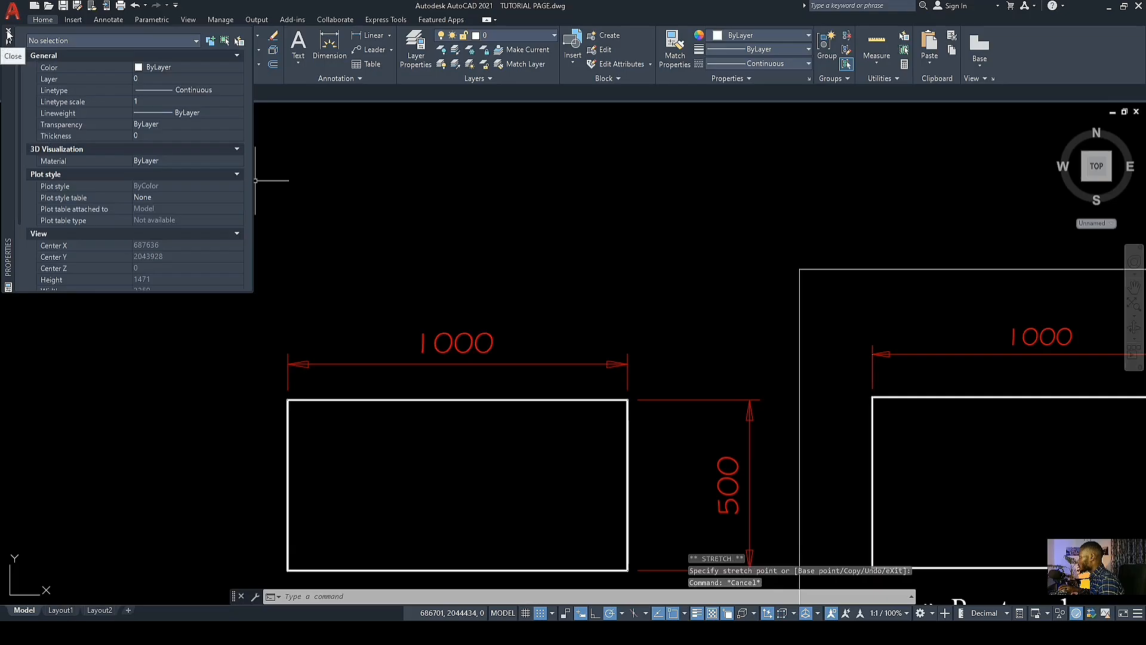
left_click(8, 33)
scroll(197, 233, "down", 8)
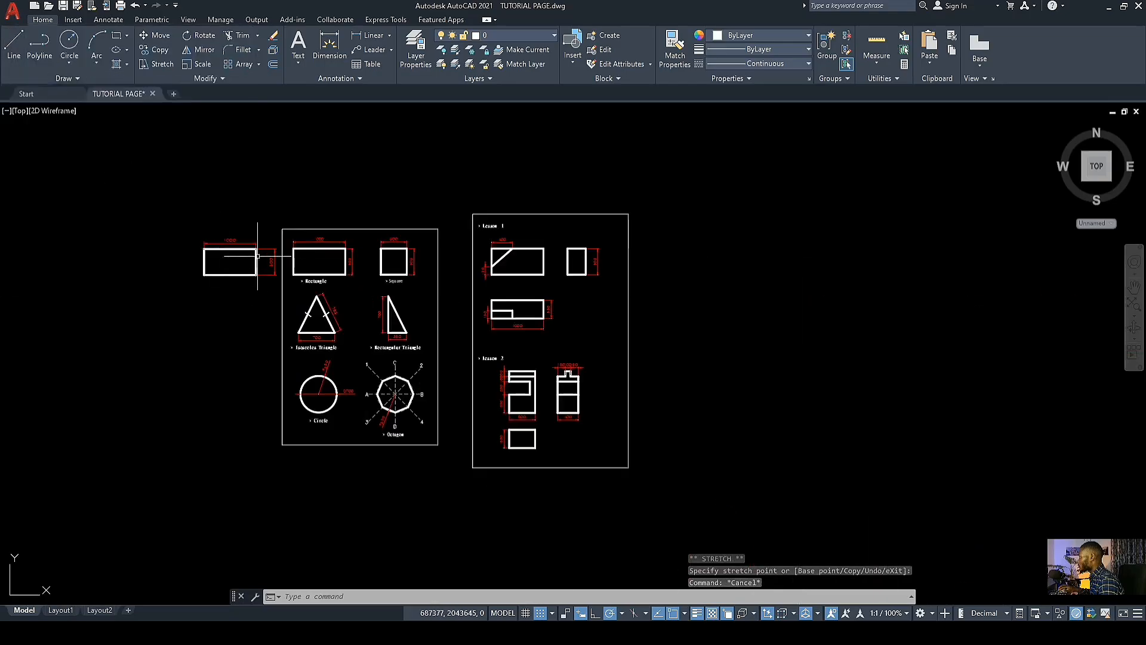
scroll(215, 239, "up", 6)
scroll(436, 234, "up", 2)
left_click(450, 248)
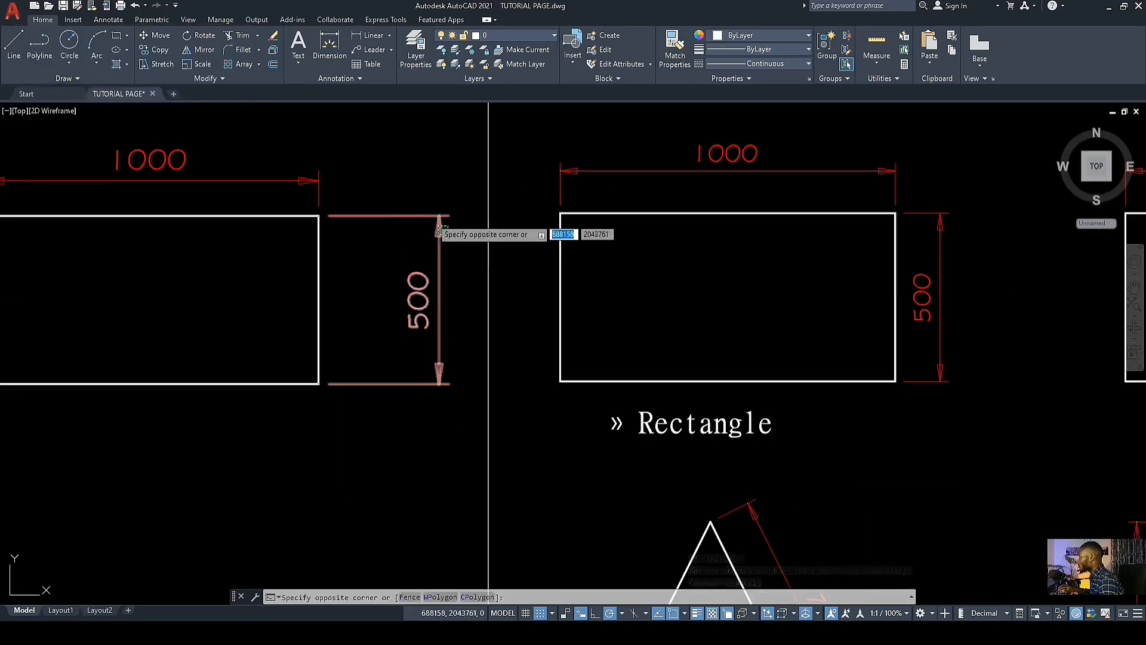
left_click(415, 191)
left_click(440, 215)
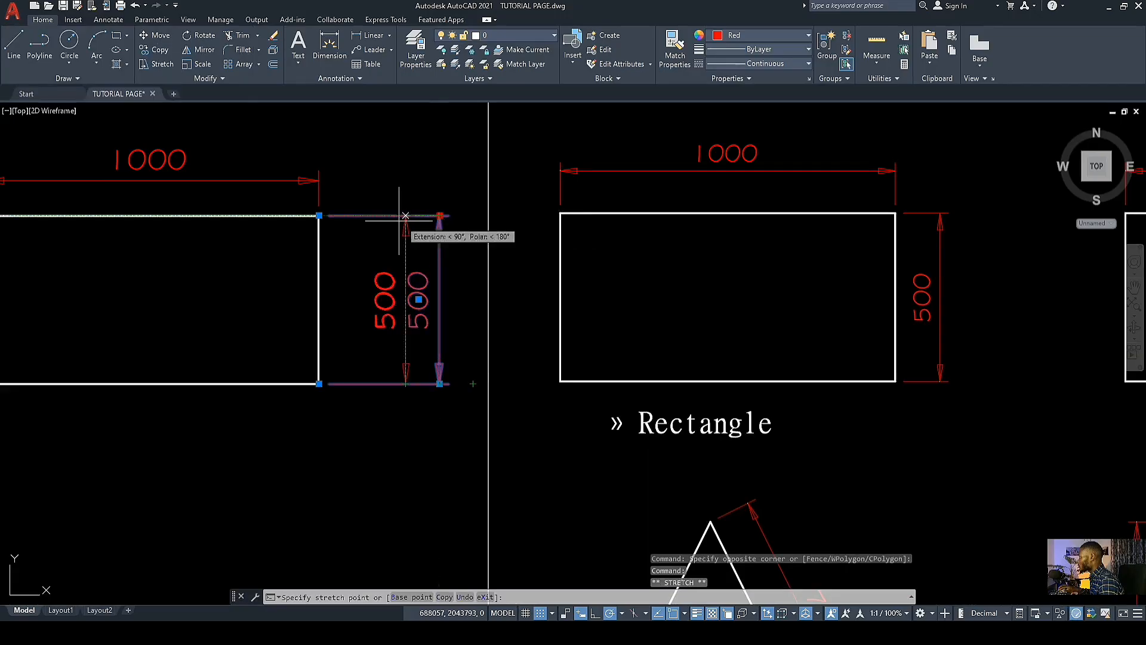
left_click(364, 216)
scroll(544, 310, "down", 4)
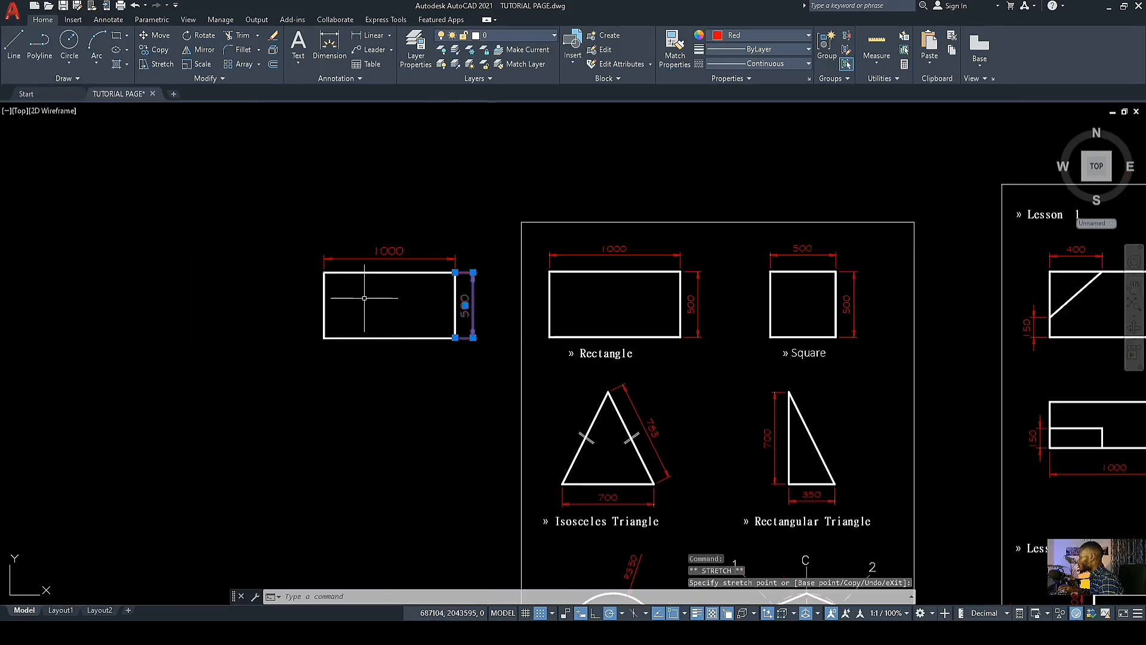
scroll(364, 323, "up", 2)
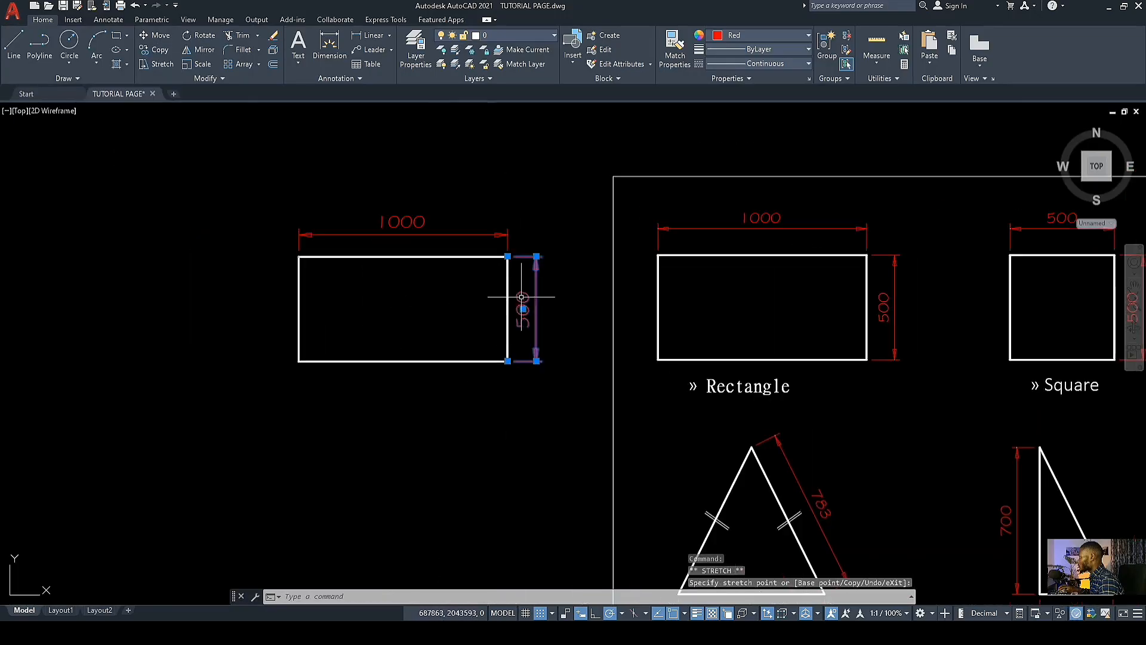
key("Escape")
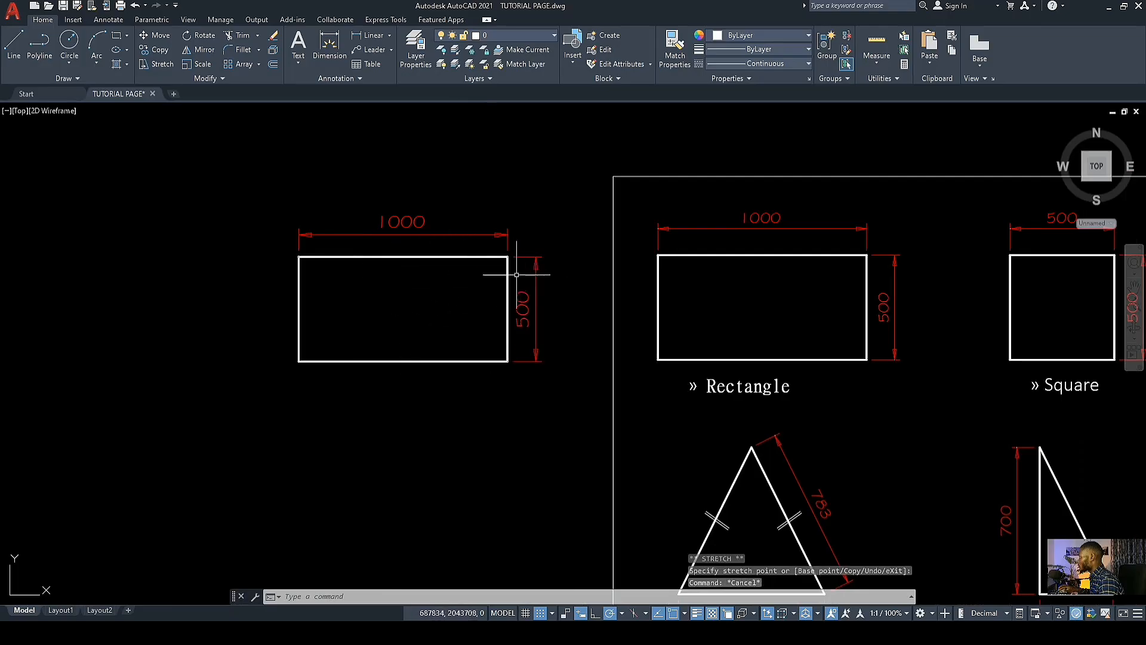
Step: Start a multiline text box below the new rectangle for its label
scroll(488, 292, "down", 1)
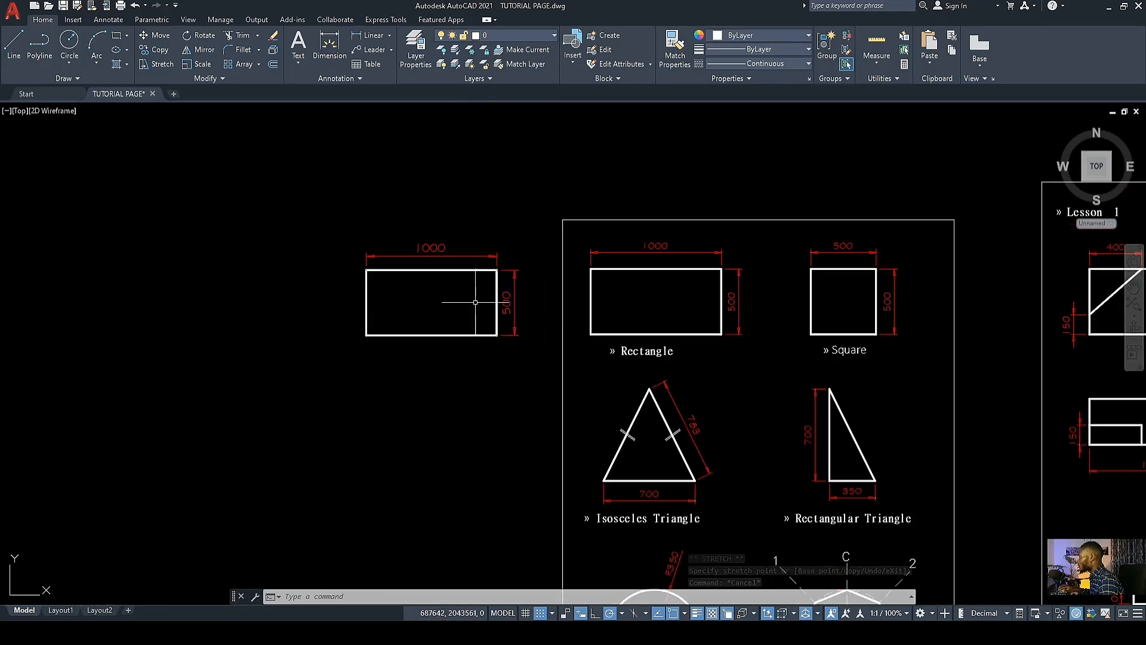
scroll(382, 327, "up", 1)
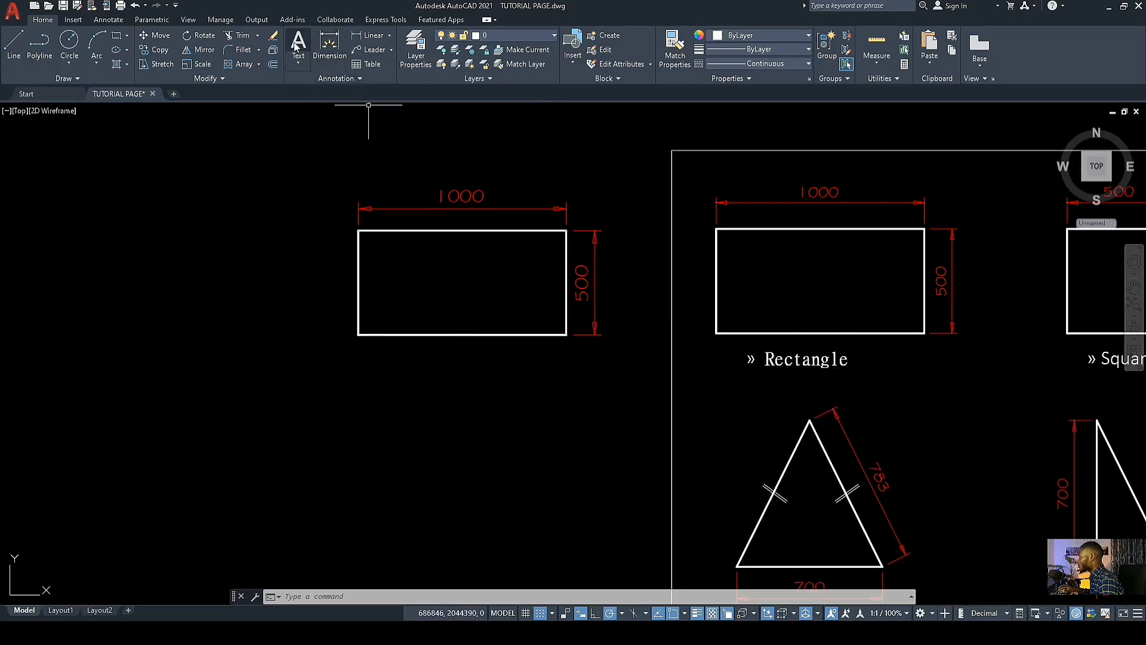
middle_click_drag(404, 356, 337, 256)
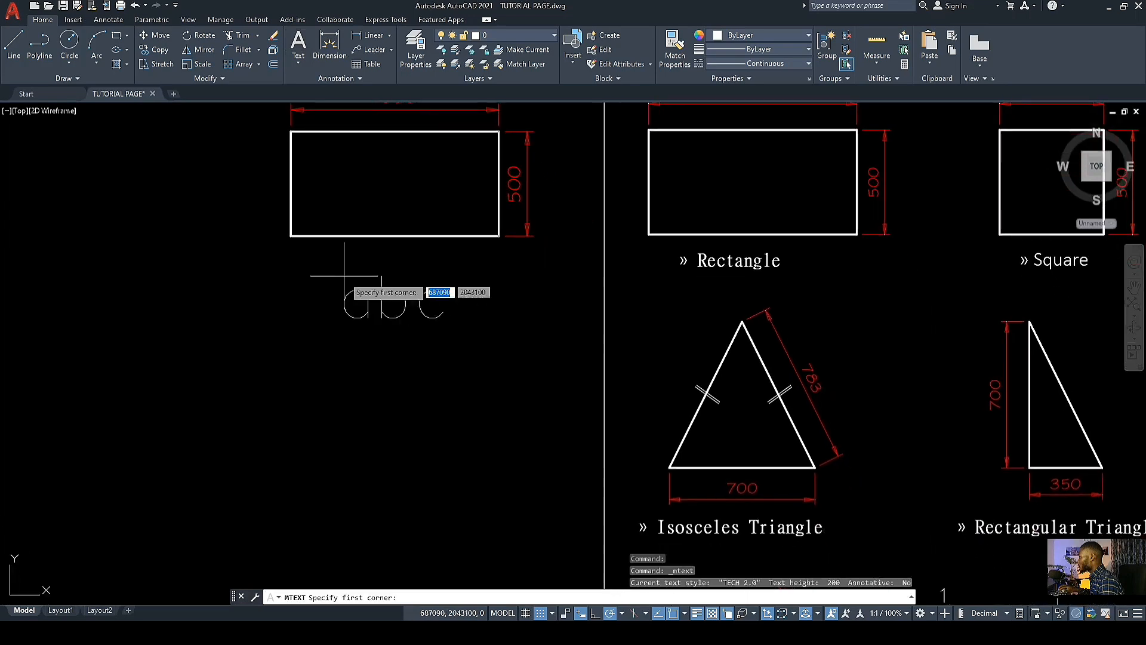
left_click(330, 281)
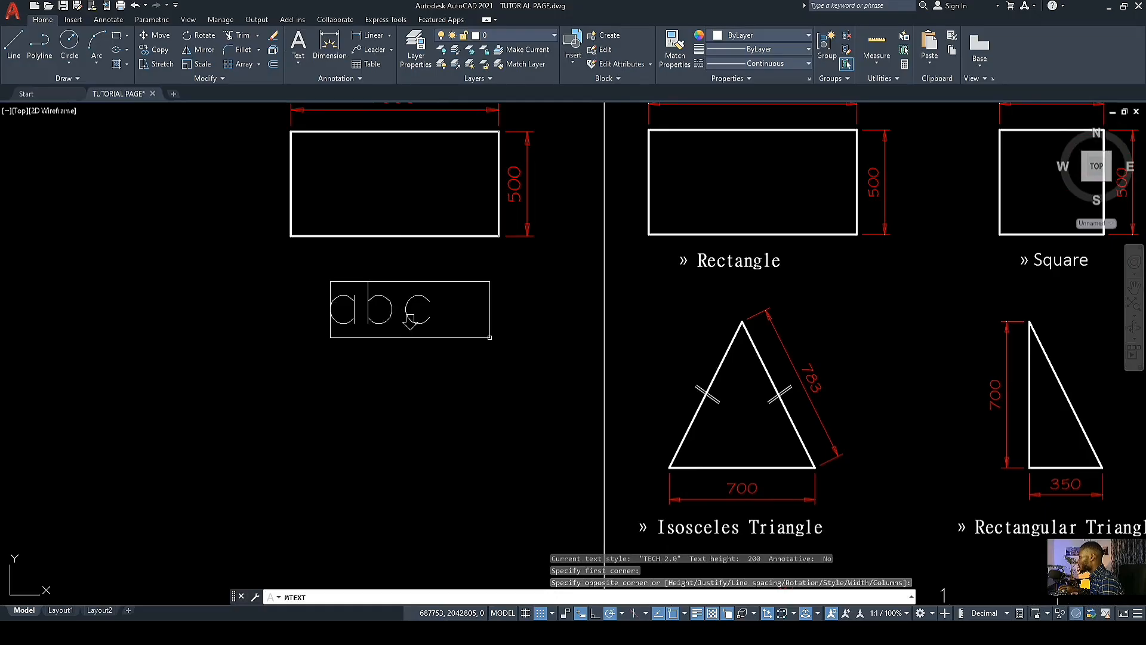
left_click(489, 337)
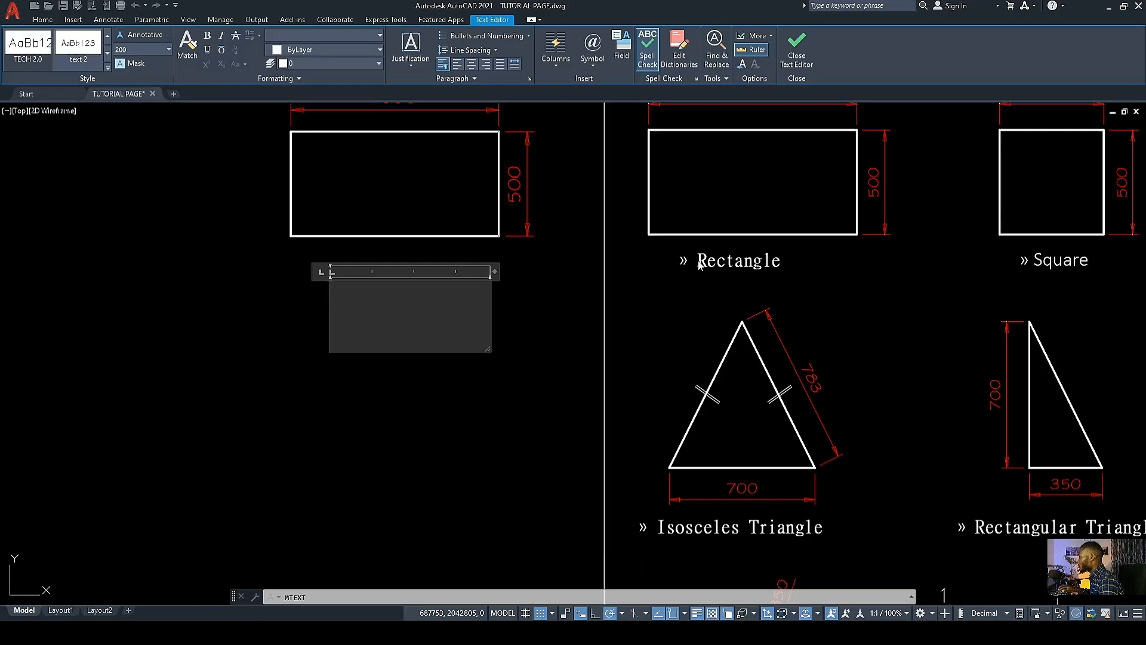
Step: Copy the greater-than sign (>) from the Calibri Light set in the Character Map
left_click(593, 67)
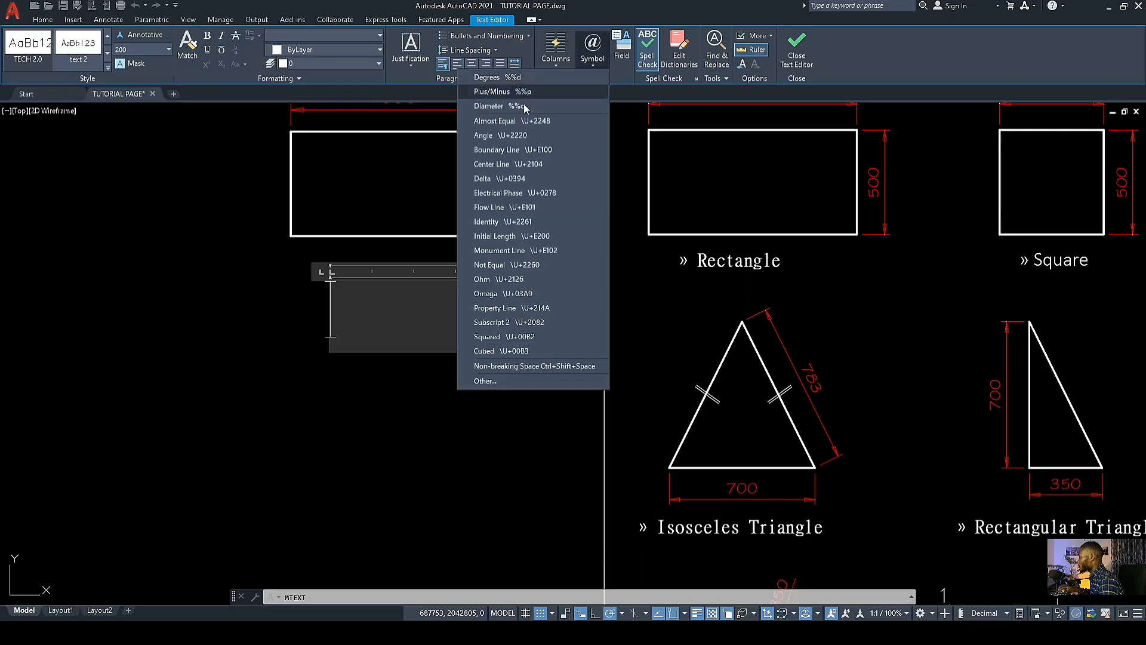
left_click(496, 381)
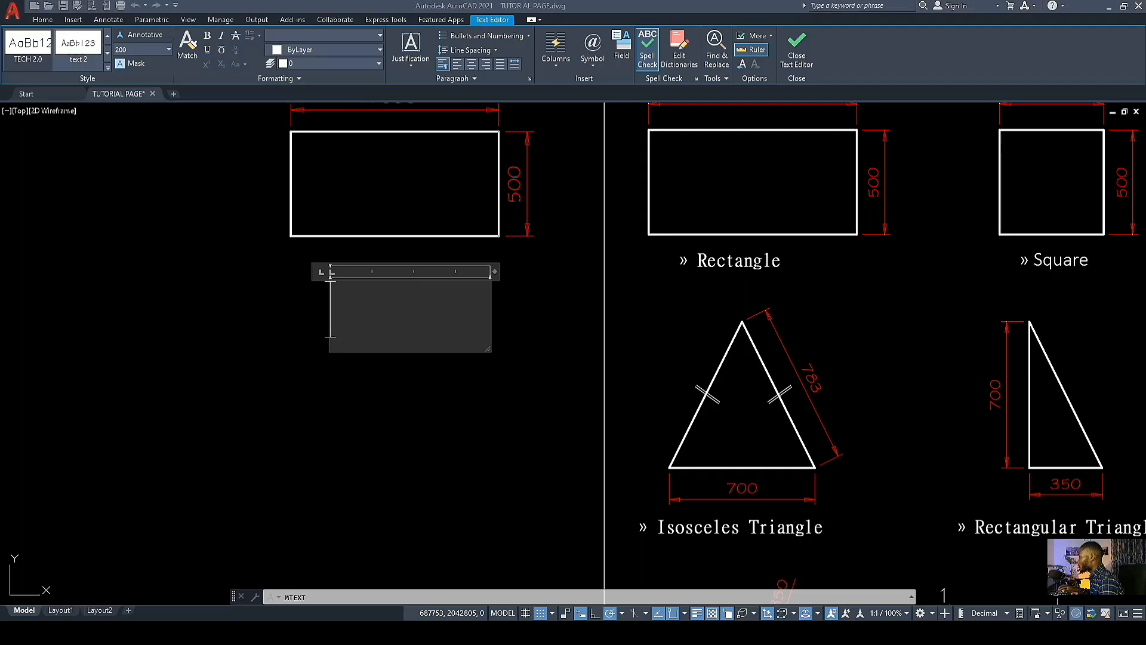
left_click_drag(483, 155, 643, 200)
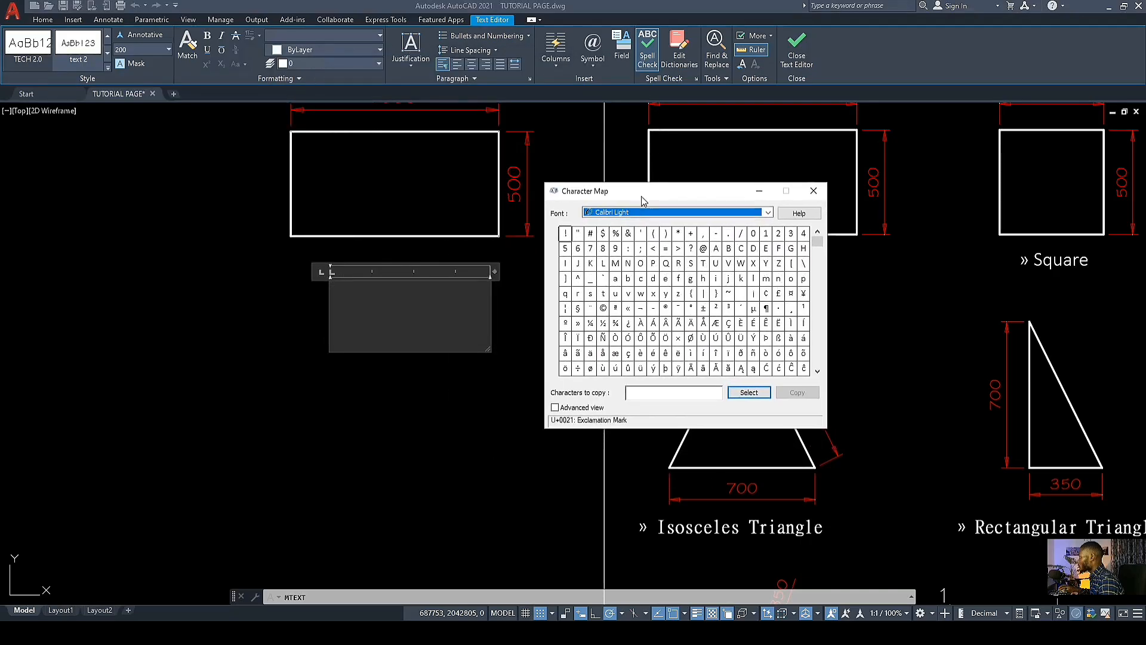
left_click(680, 251)
left_click(747, 393)
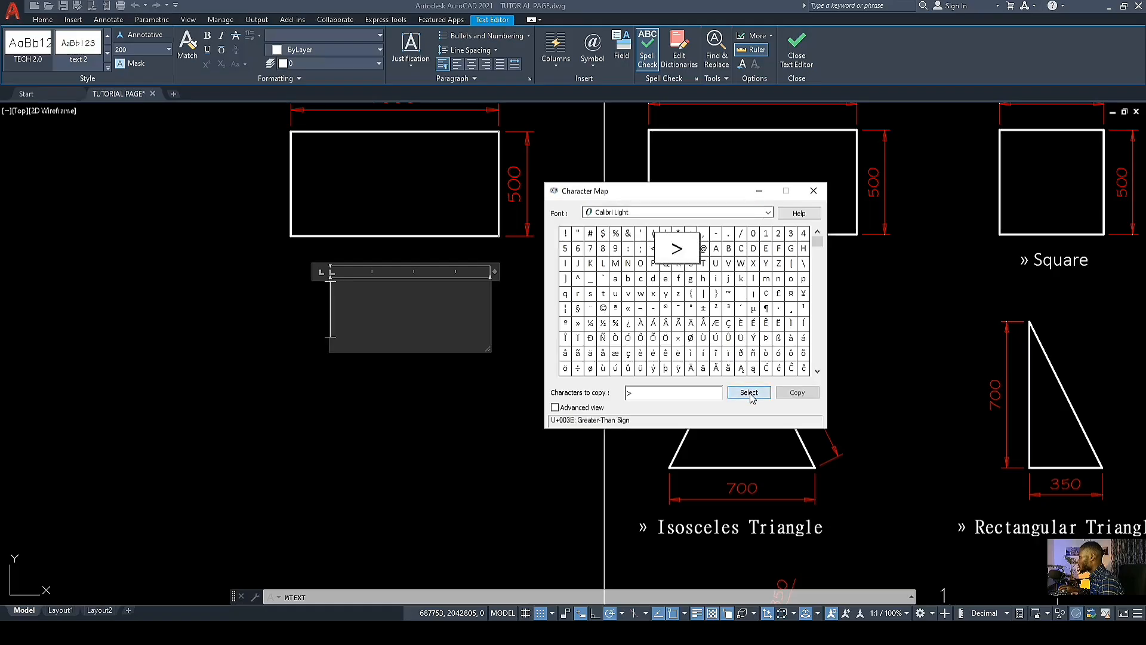
left_click(797, 393)
Step: Paste the copied > character twice at the start of the text box
left_click(346, 306)
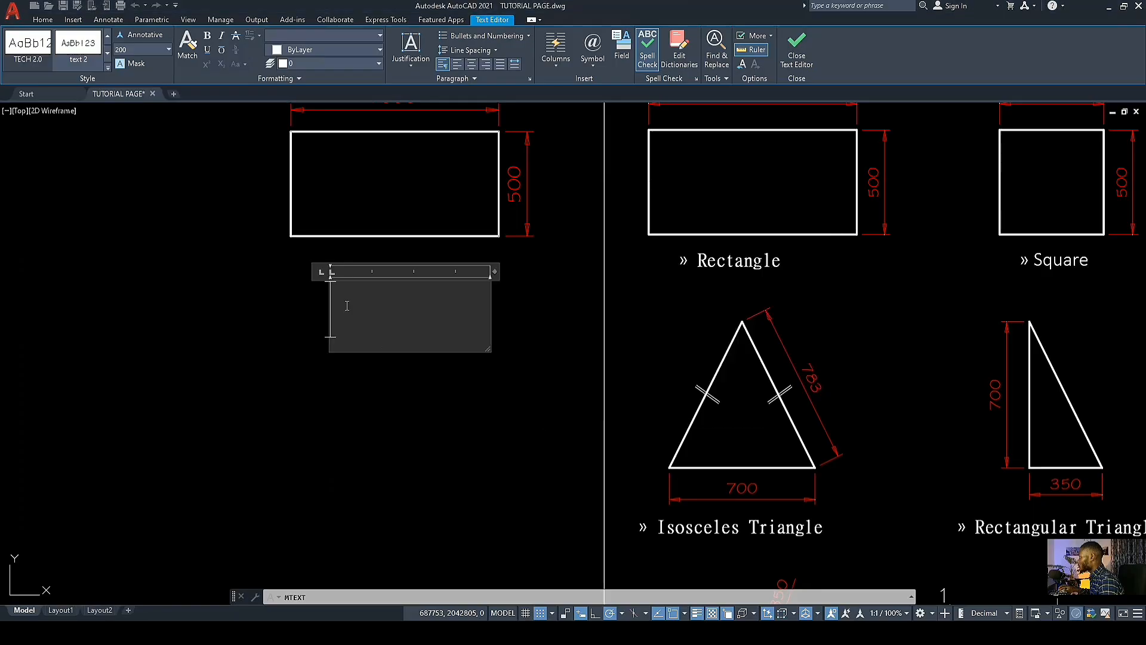
right_click(351, 286)
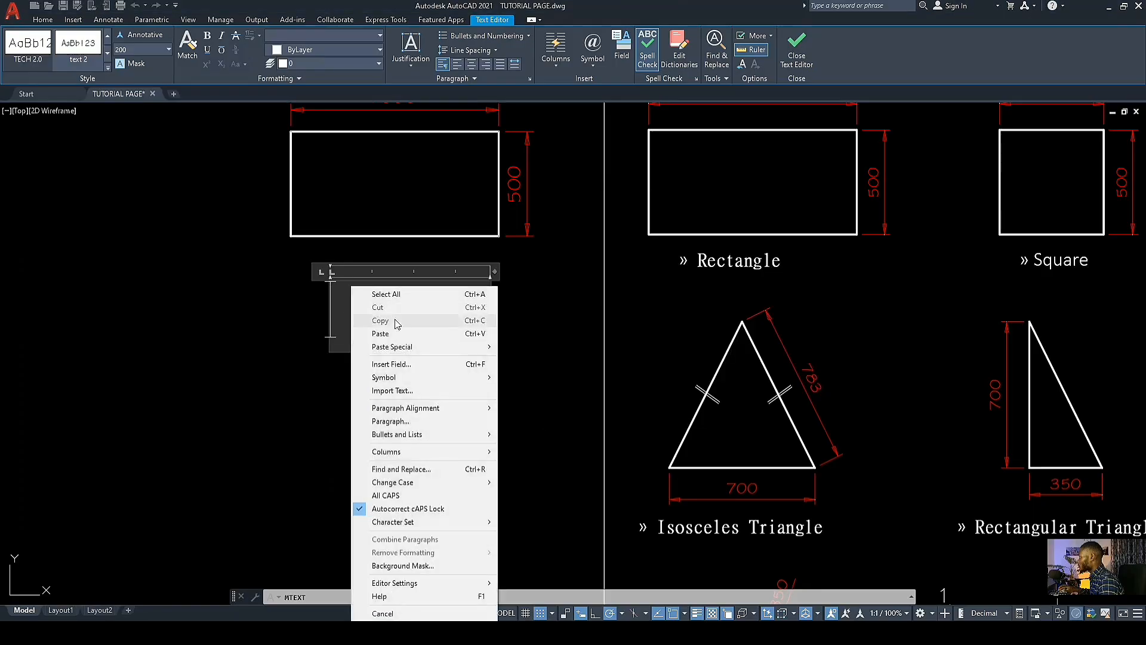
left_click(391, 334)
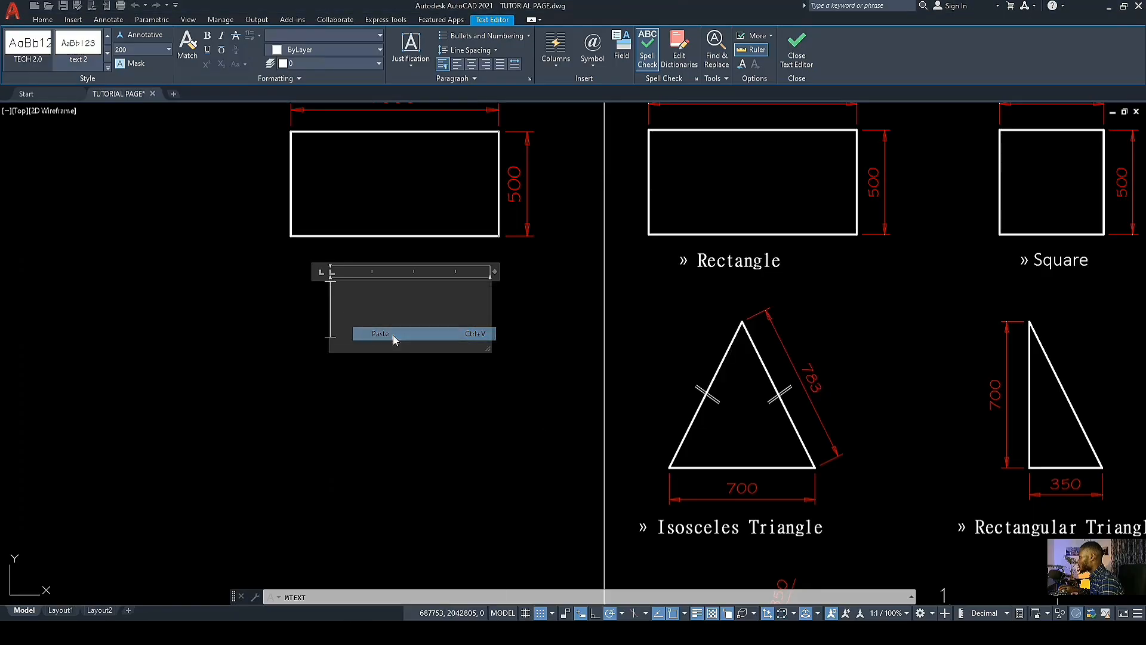
left_click(377, 305)
right_click(375, 304)
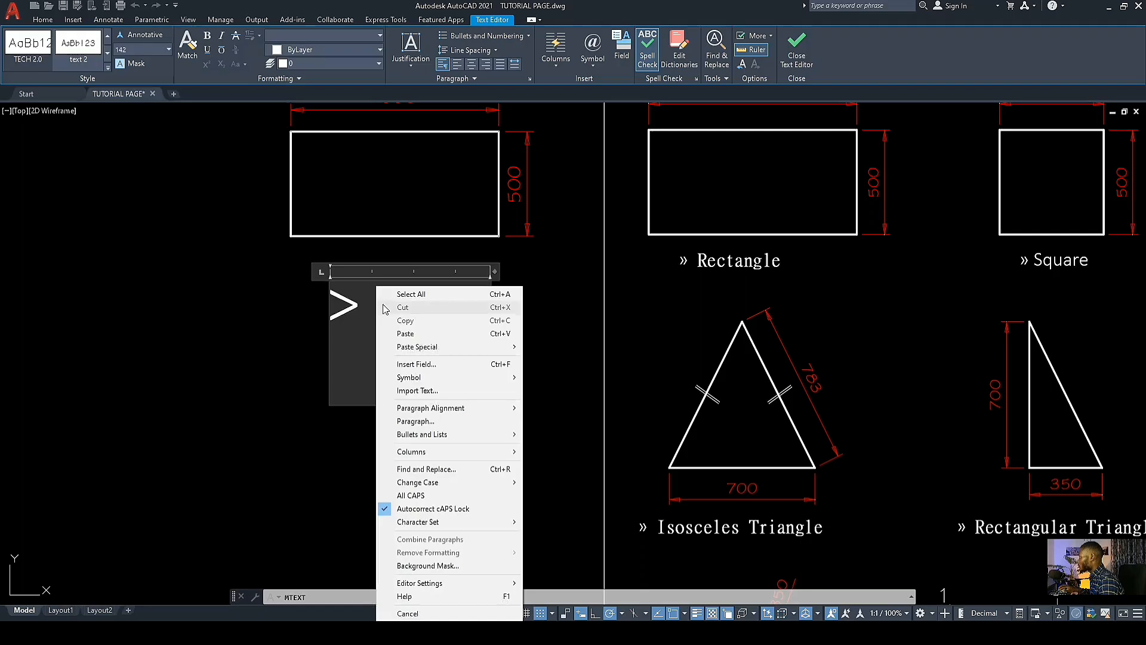
left_click(406, 334)
Step: Add "Rectangle" after the >> marks, widen the text box so the label fits on one line, and save the text
left_click_drag(494, 272, 530, 271)
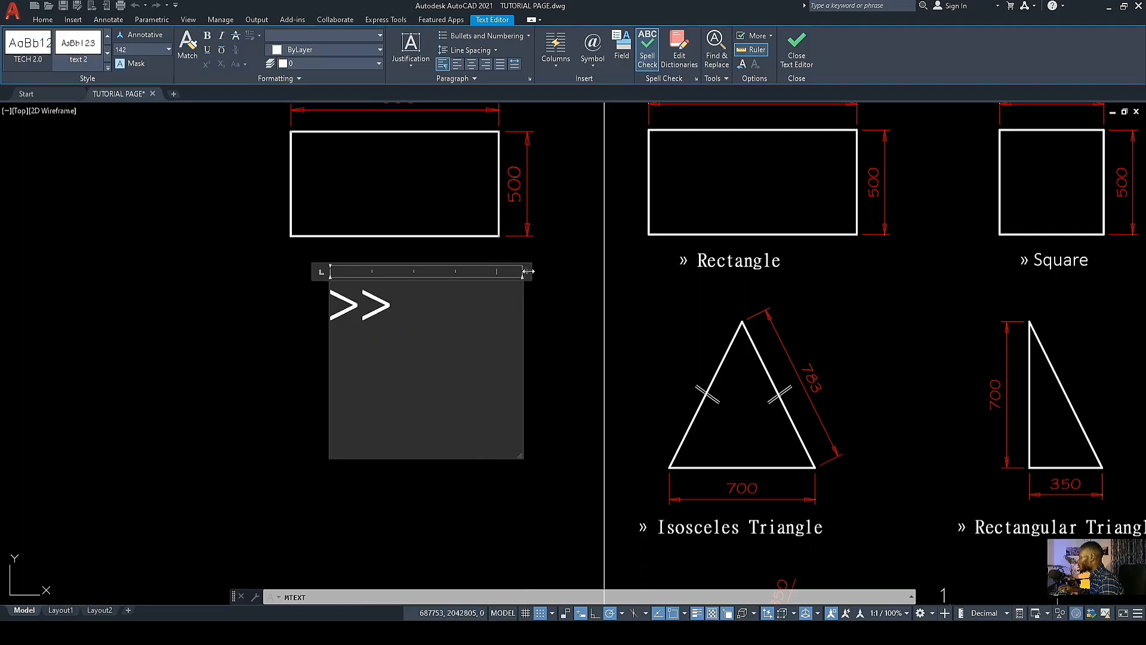
left_click(408, 306)
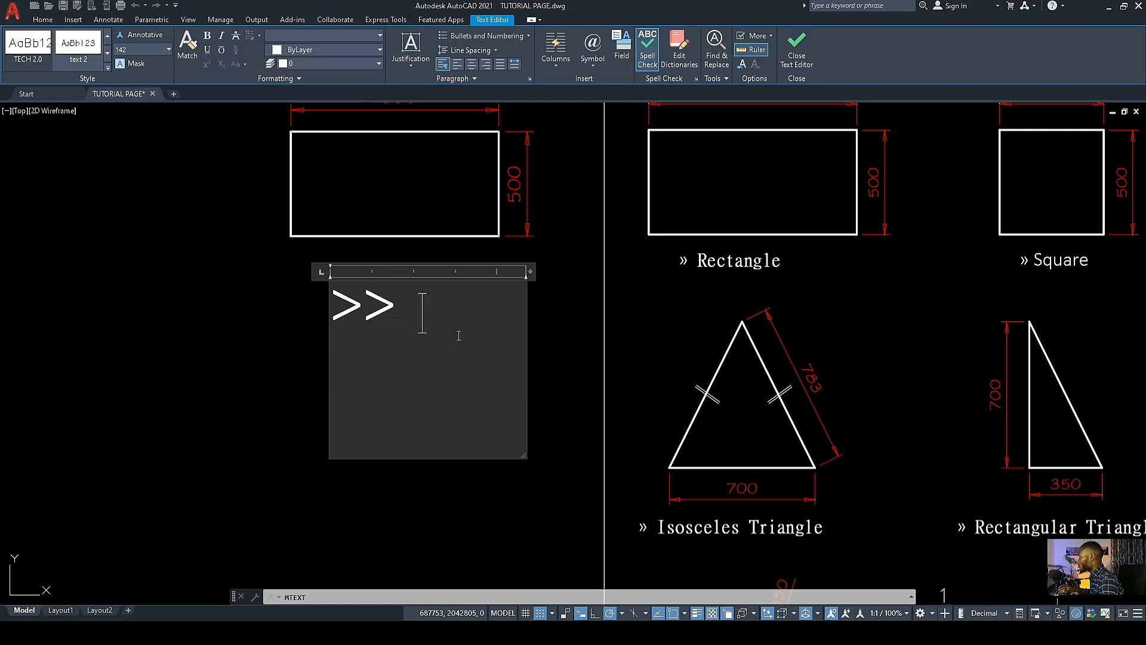
type("Re")
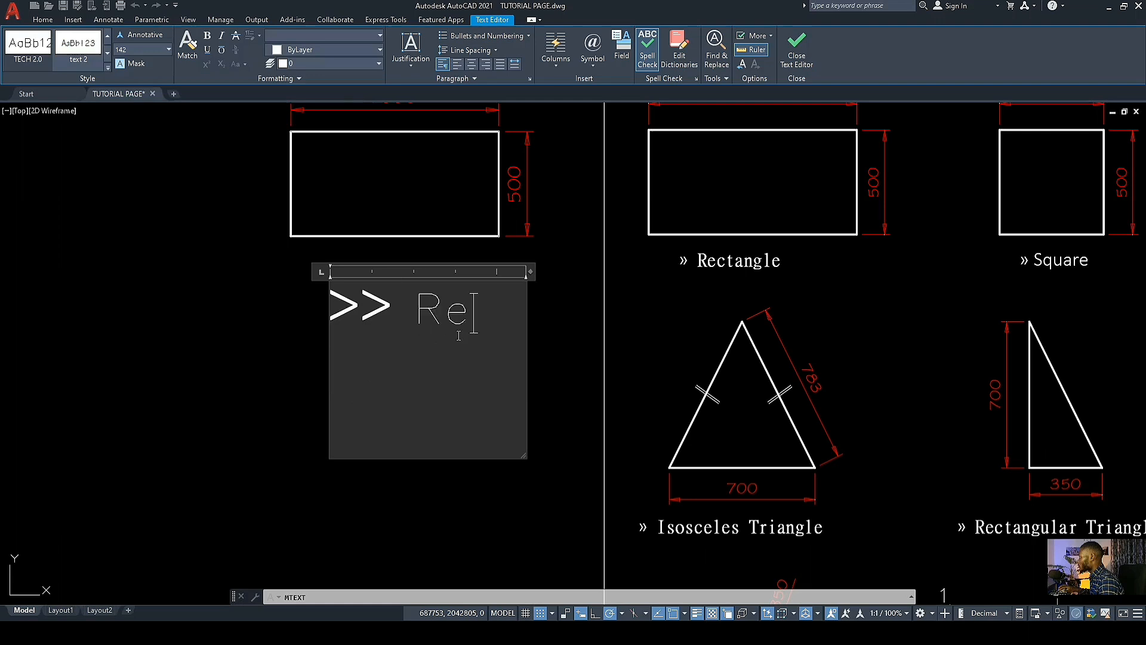
type("ctang")
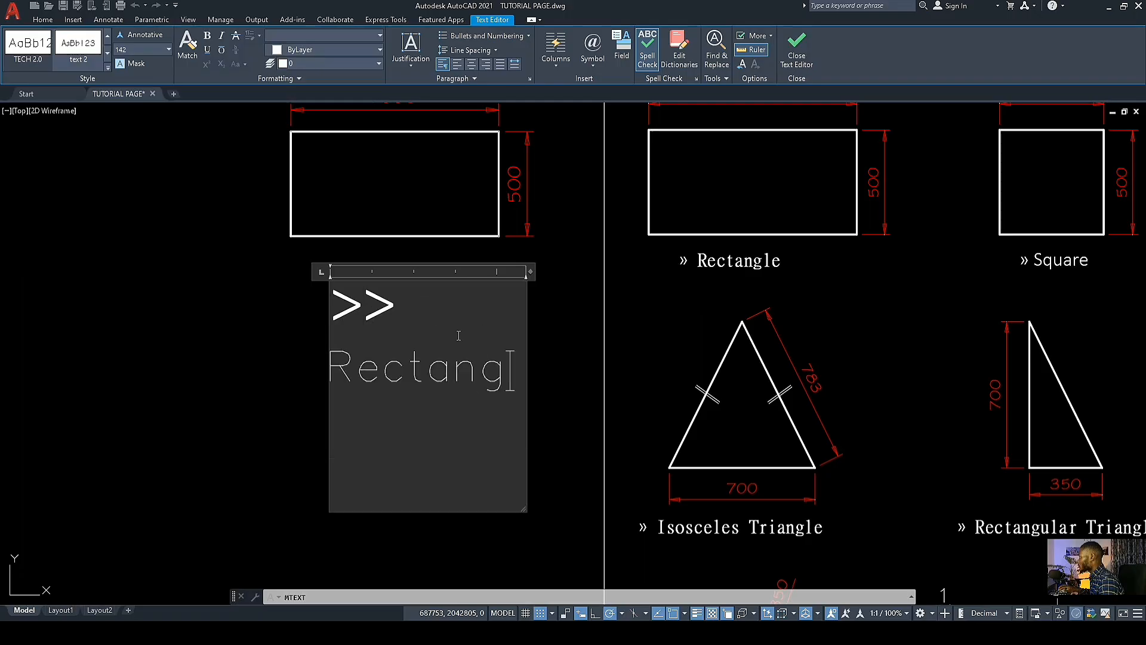
type("le")
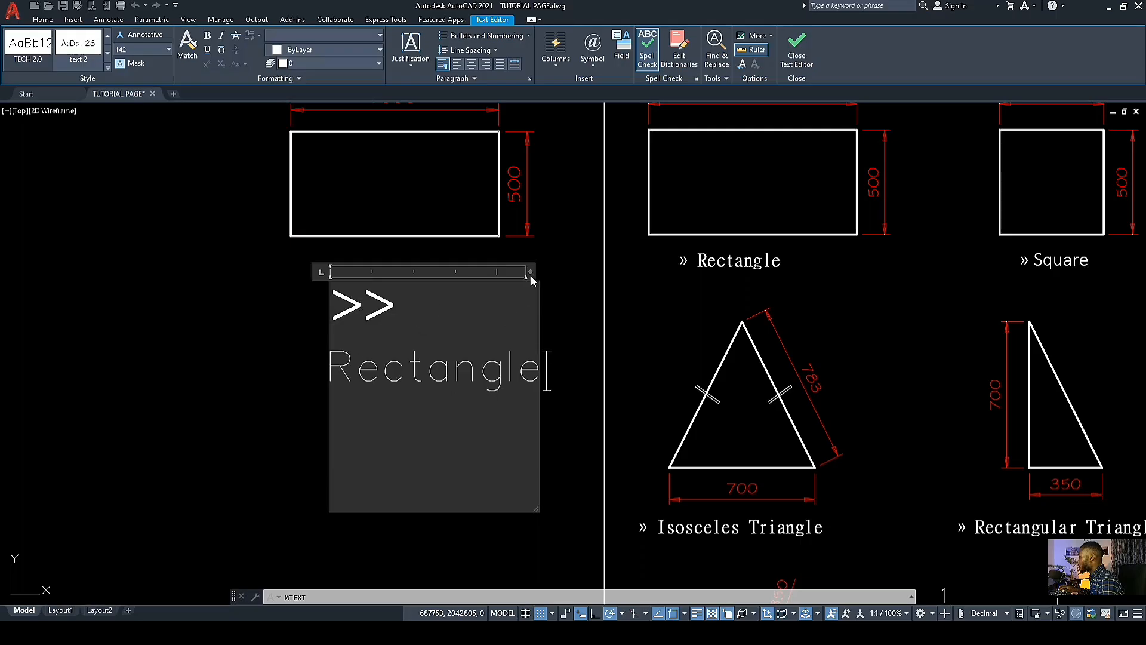
left_click_drag(533, 270, 678, 259)
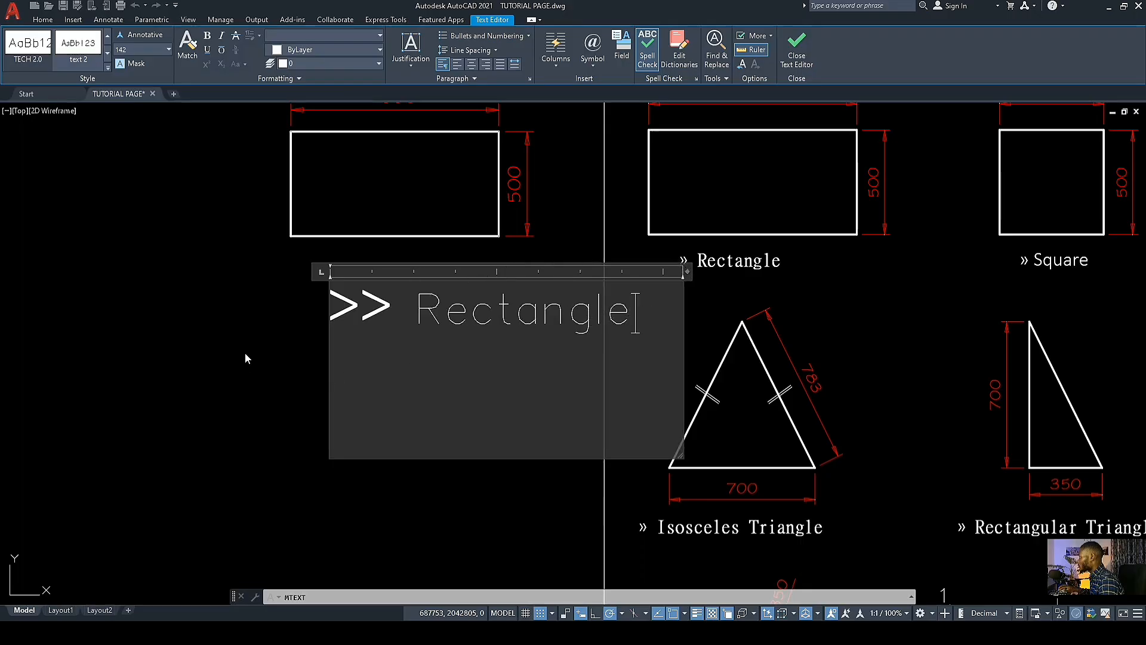
key("Escape")
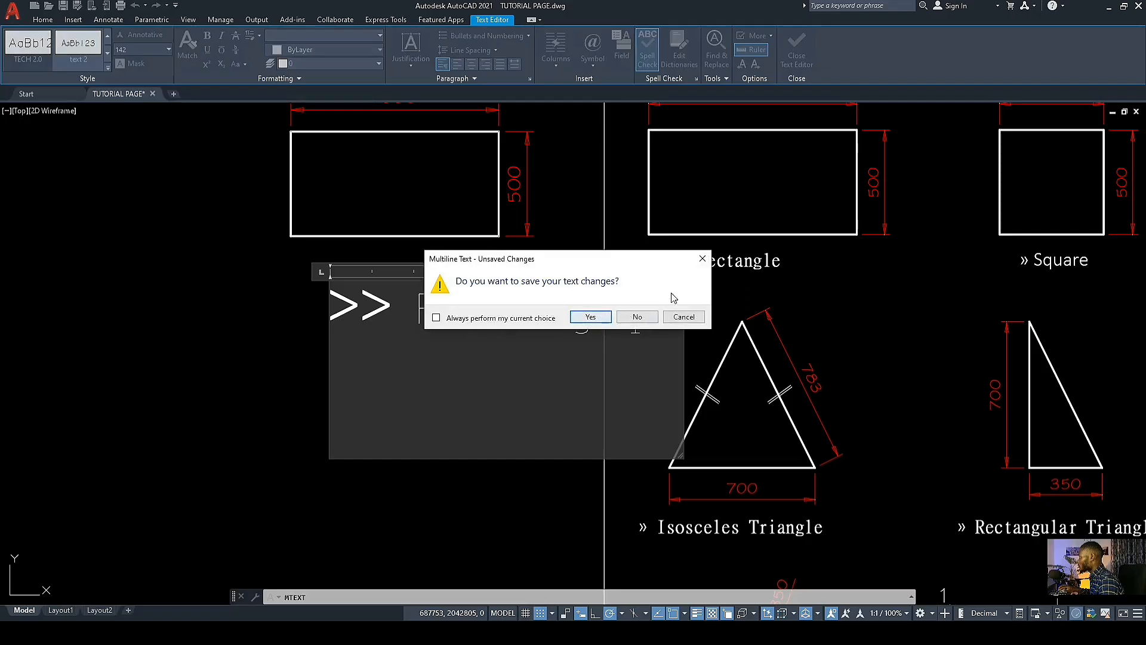
left_click(590, 317)
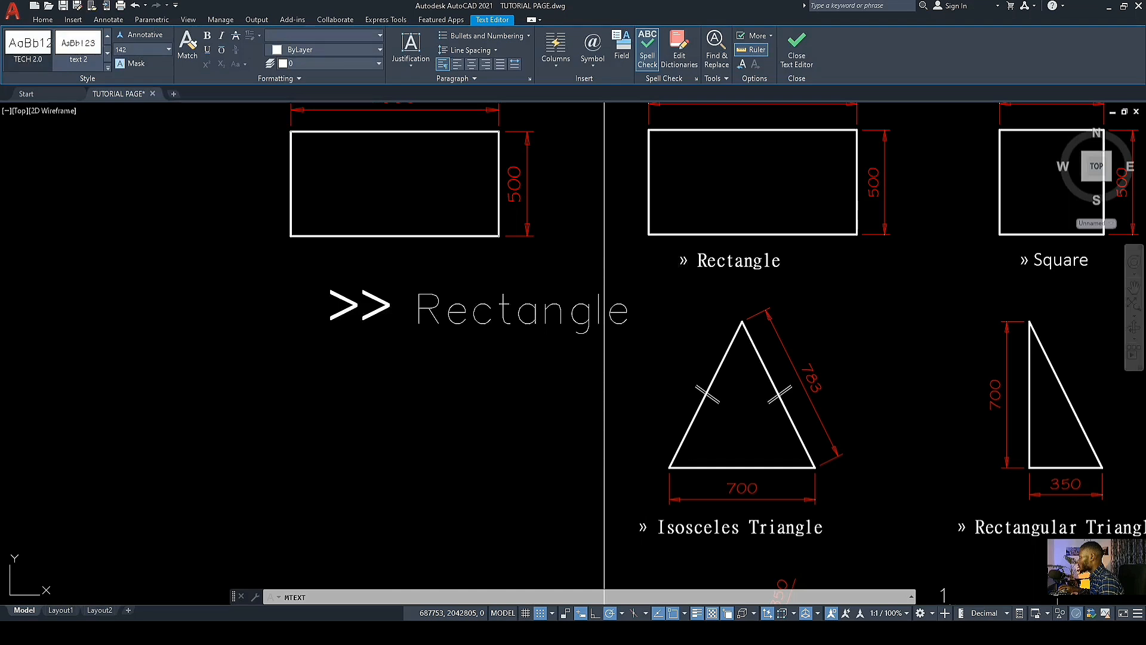
key("Escape")
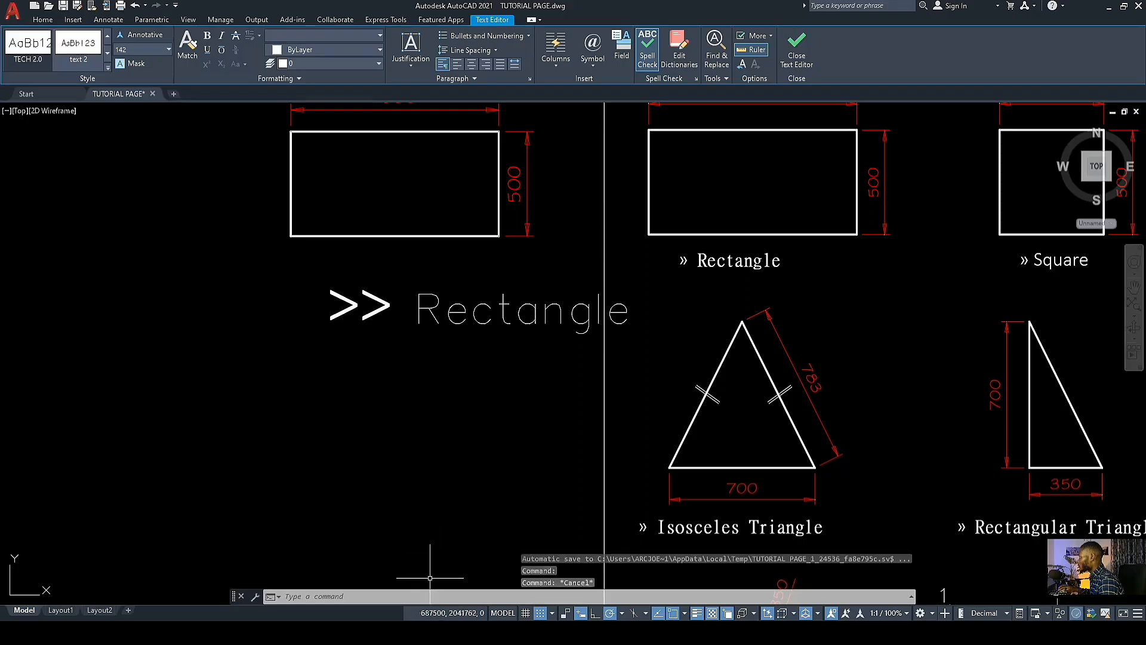
Step: Move the ">> Rectangle" label horizontally to the left so it sits beneath the new rectangle
left_click(489, 310)
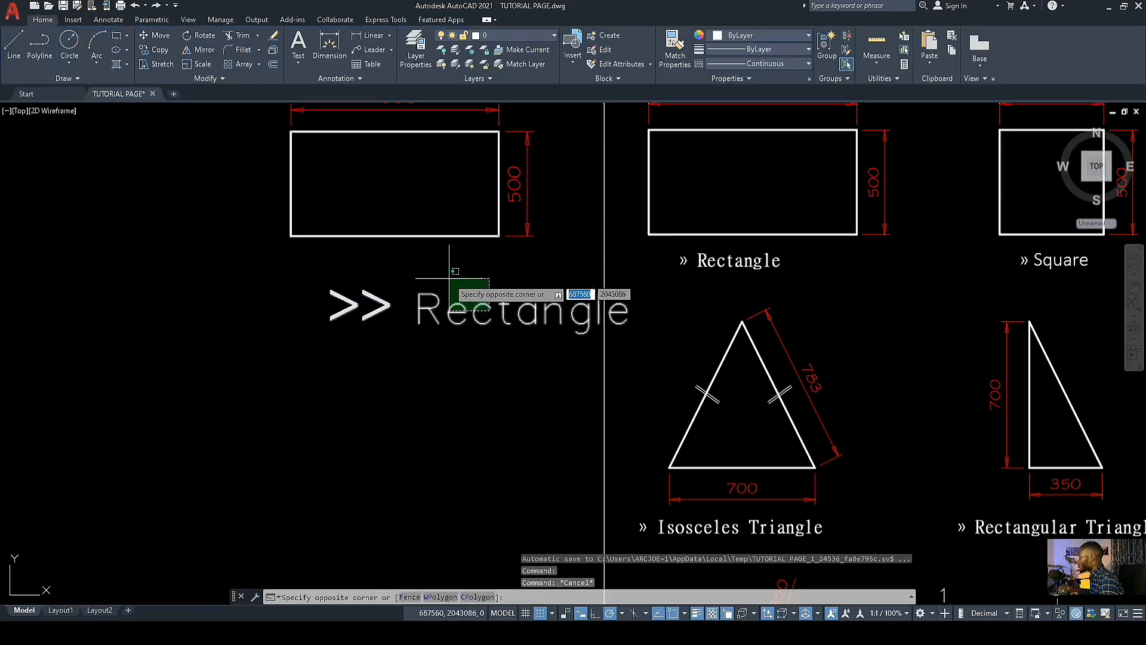
left_click(443, 282)
left_click(330, 281)
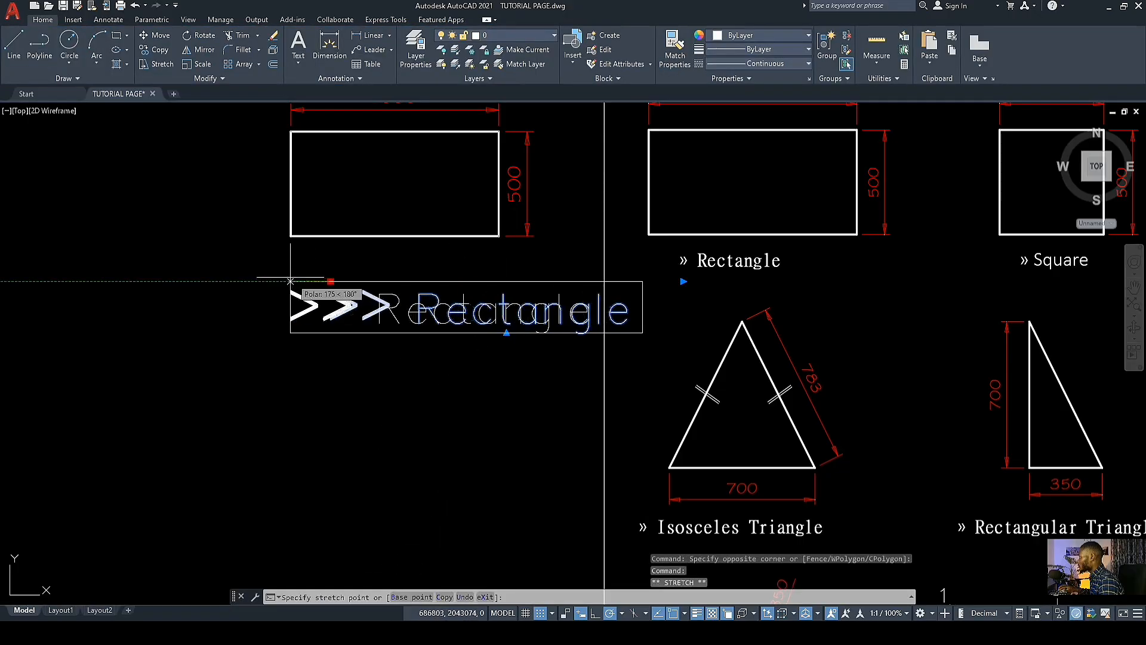
left_click(234, 281)
key("Escape")
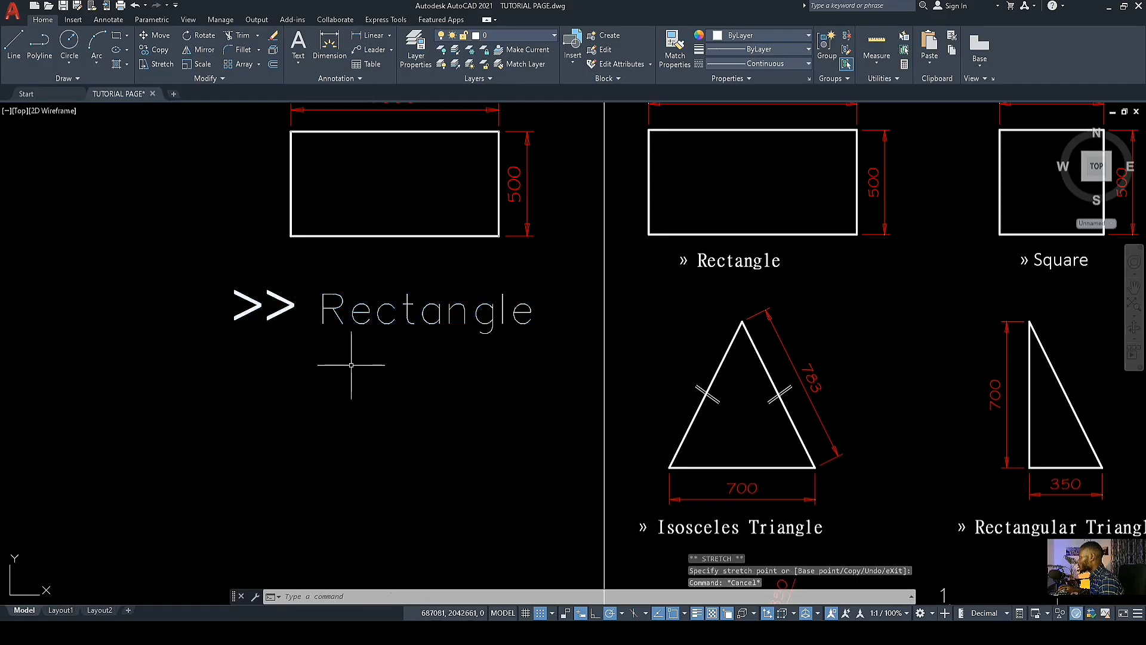
scroll(367, 324, "up", 2)
scroll(417, 316, "down", 4)
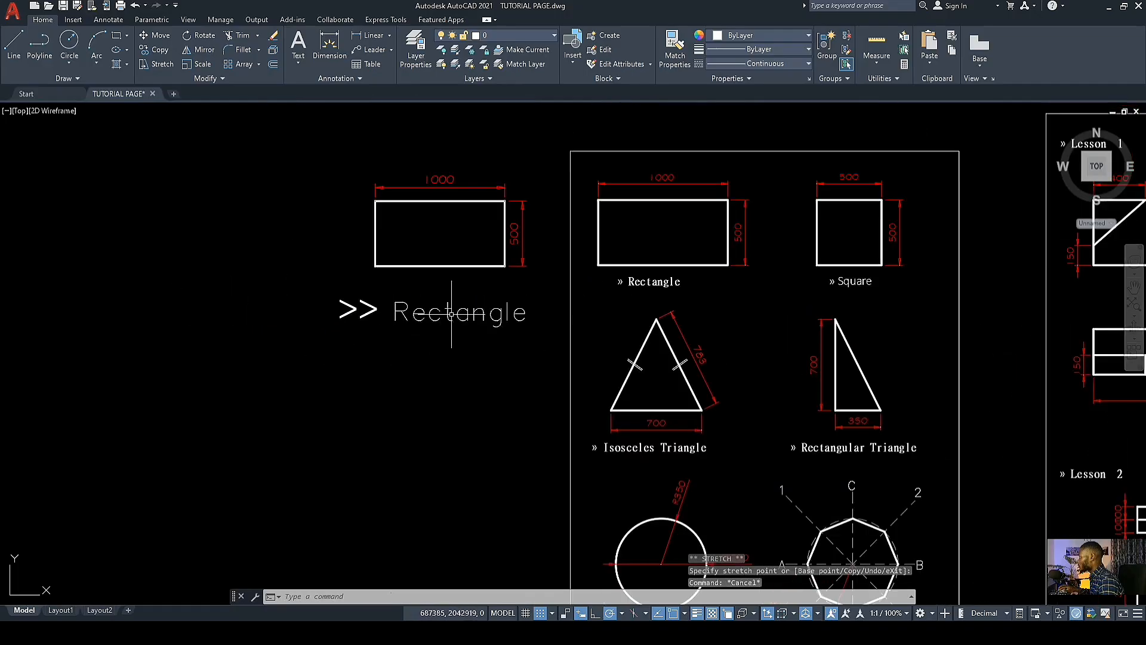
scroll(404, 335, "up", 2)
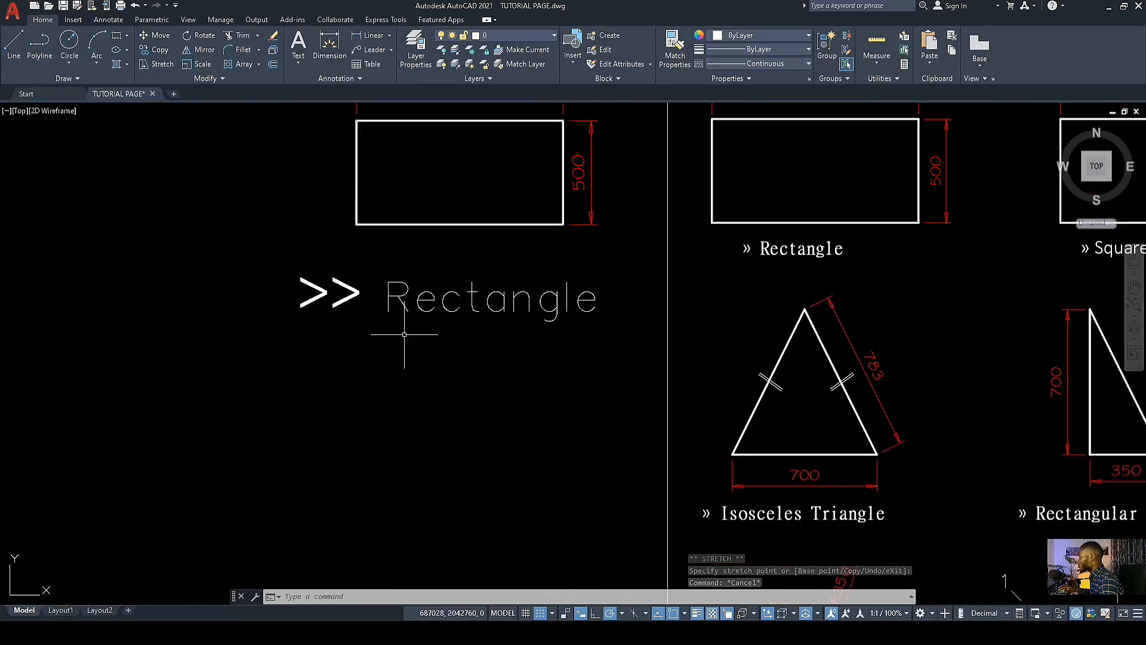
scroll(816, 251, "up", 2)
scroll(816, 252, "down", 2)
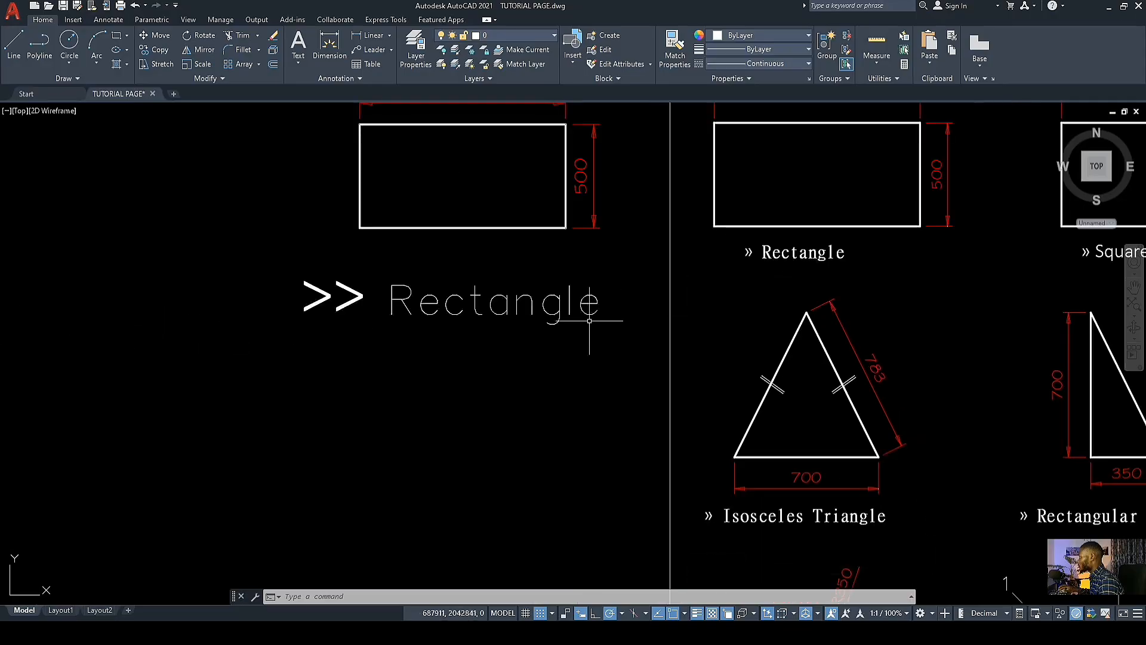
Step: Reduce the text height of the entire ">> Rectangle" label to 30
scroll(441, 306, "up", 2)
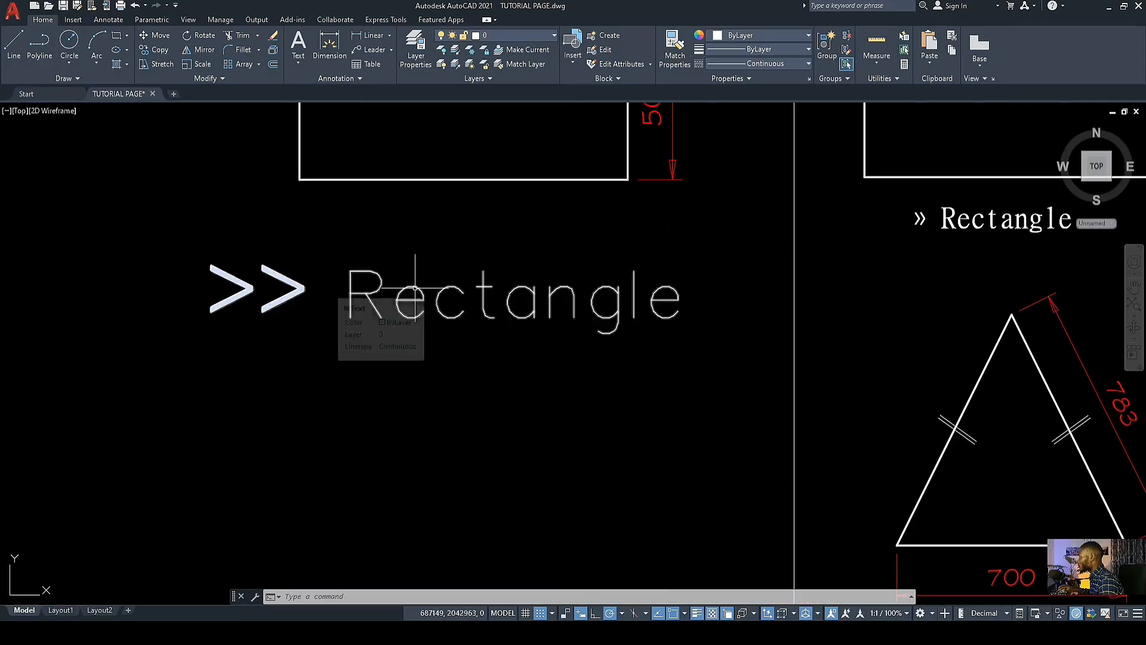
double_click(414, 288)
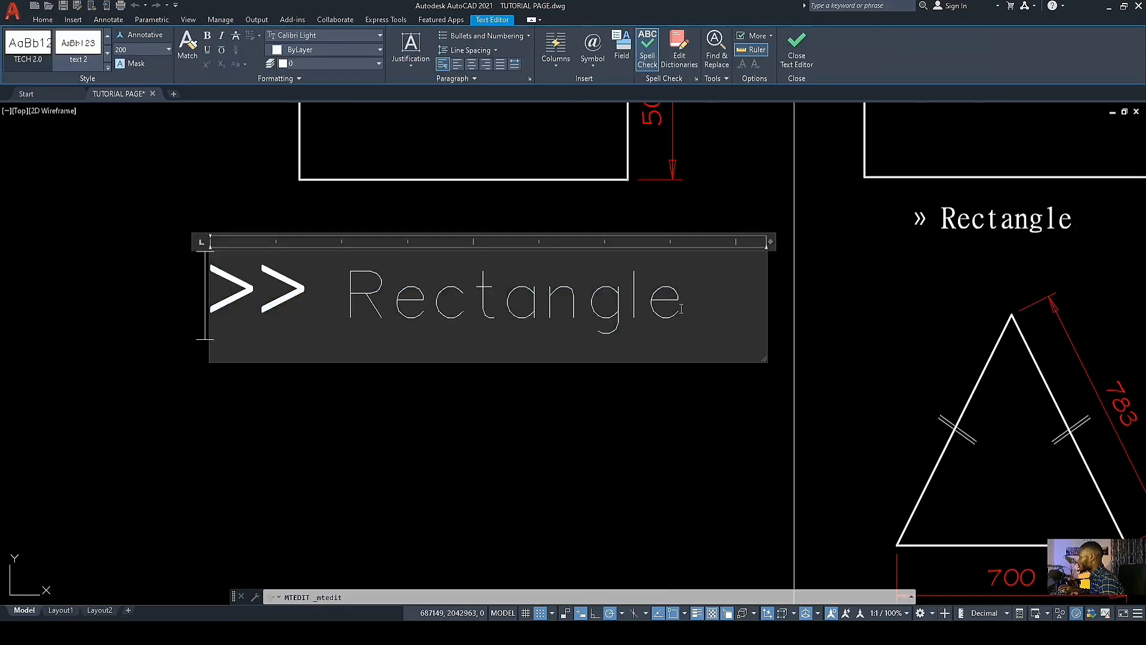
left_click_drag(690, 301, 219, 286)
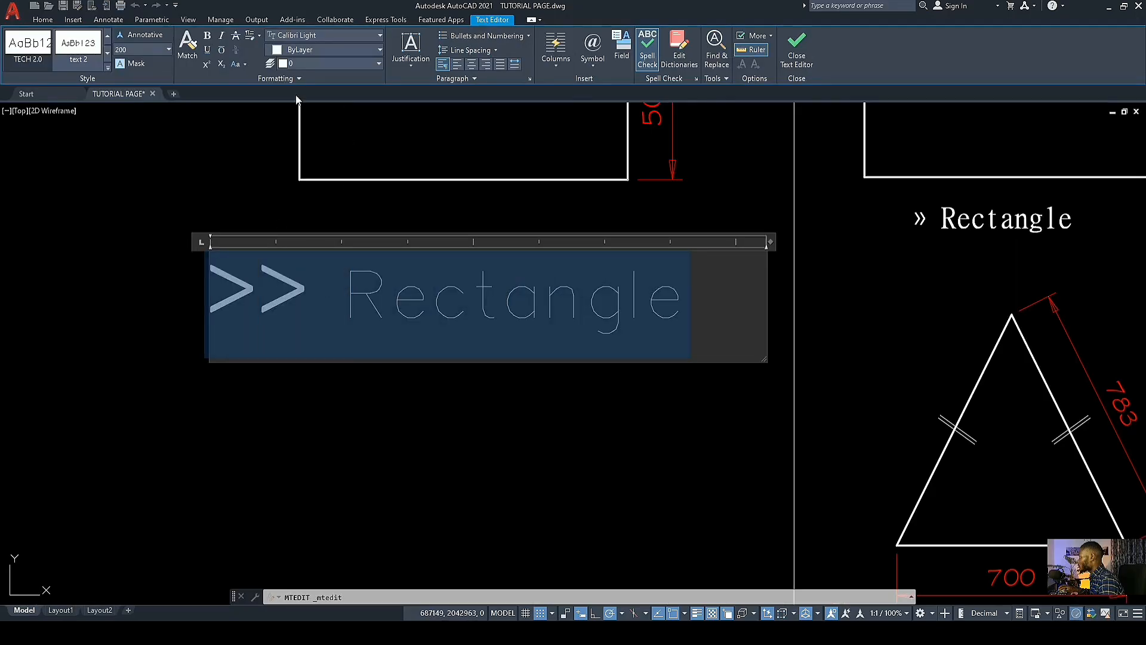
left_click(168, 51)
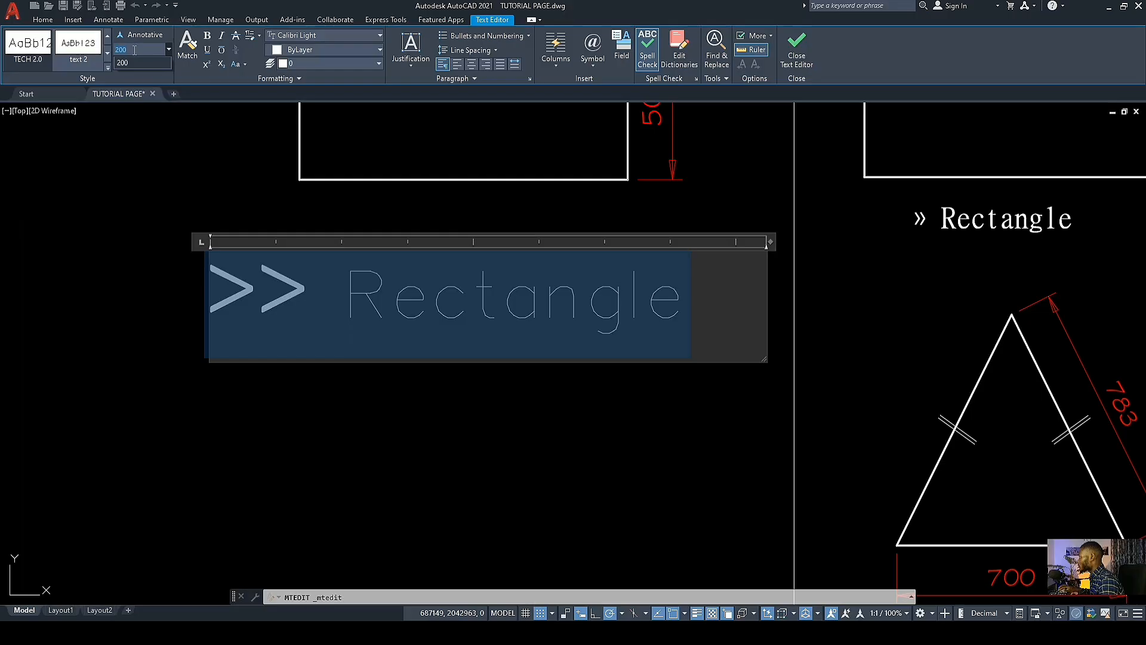
type("30")
key("Return")
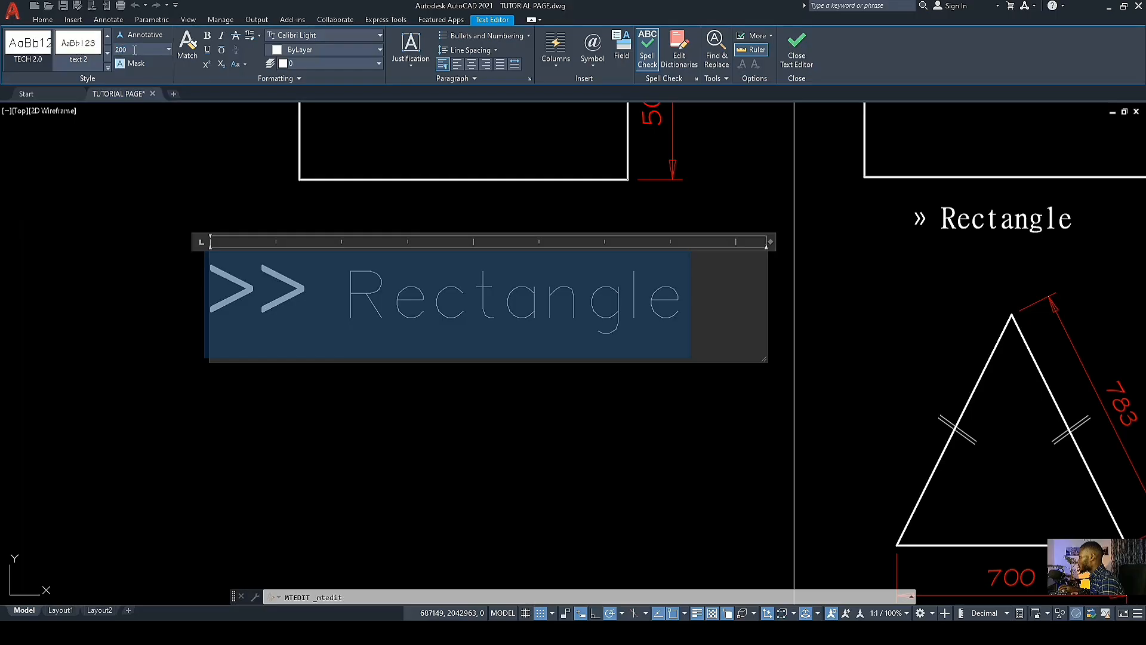
left_click(136, 48)
type("3")
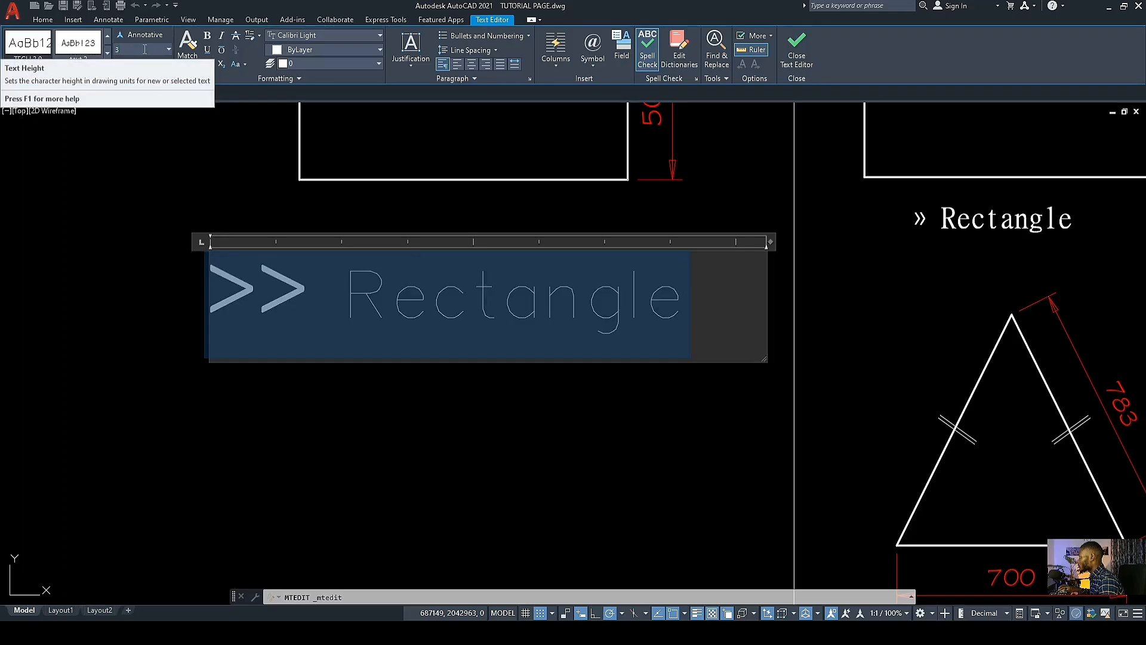
type("0")
key("Return")
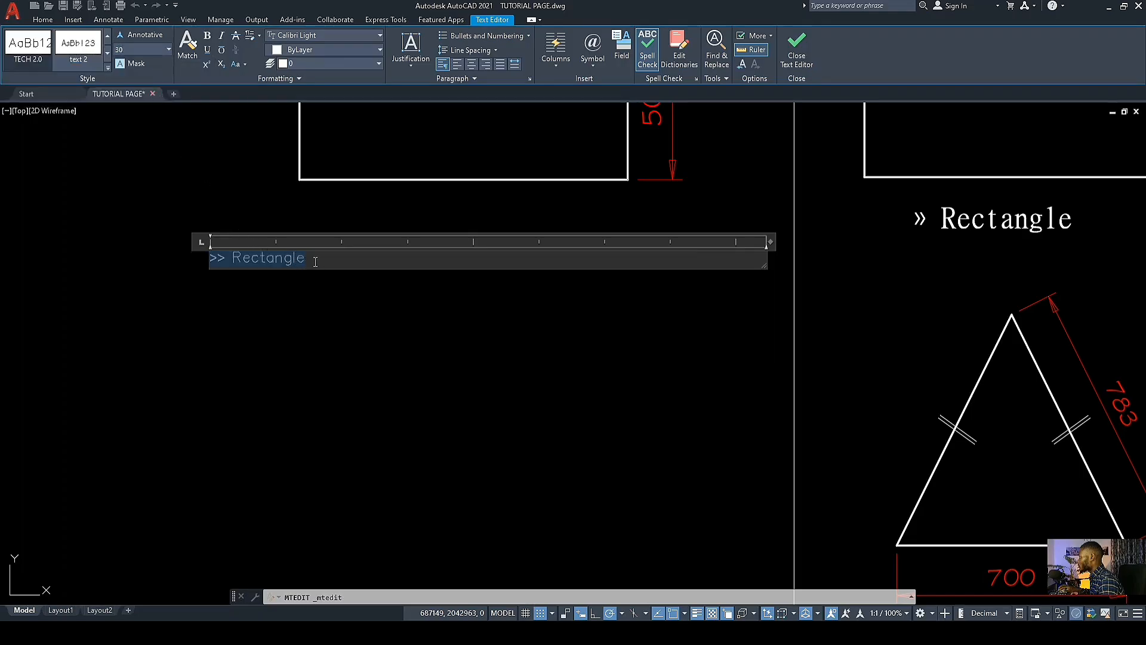
Step: Set the ">> Rectangle" label's text height to 50 and save the text
left_click_drag(315, 262, 276, 257)
left_click(147, 50)
key("Return")
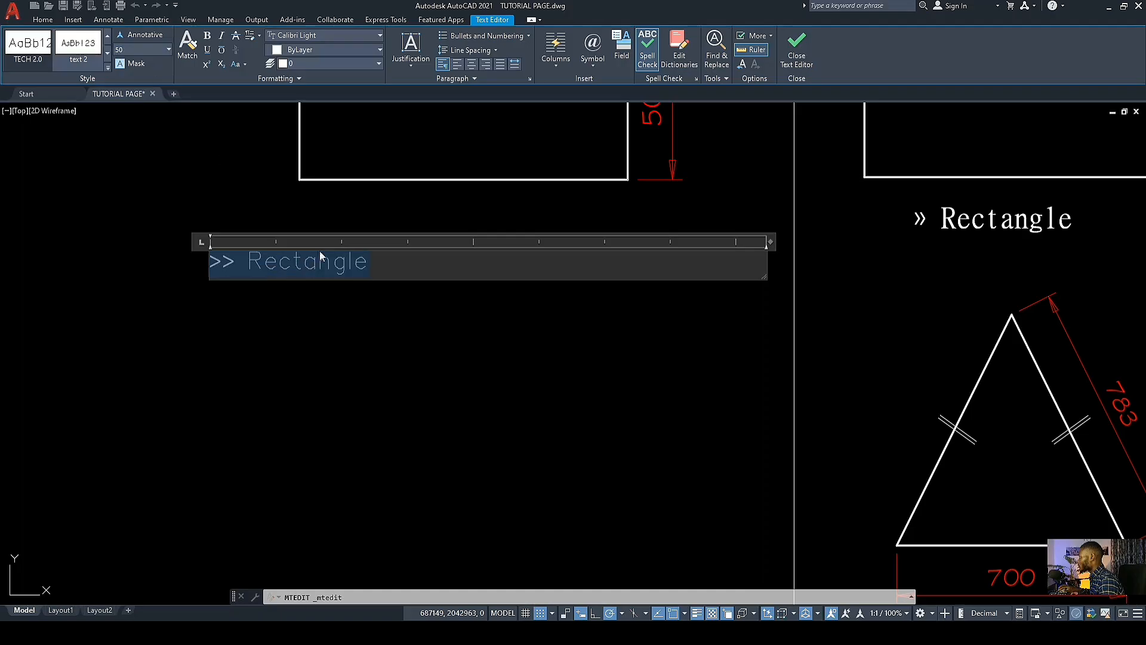
left_click(366, 306)
Step: Move the resized ">> Rectangle" label up and to the right, centering it just beneath the new rectangle
left_click(345, 261)
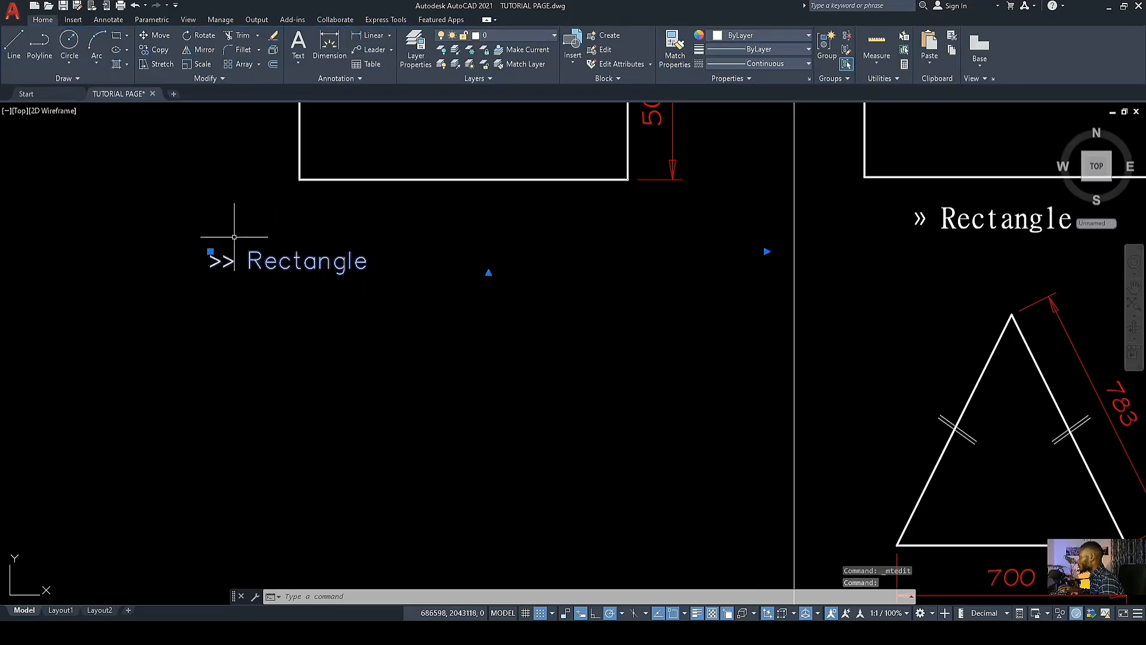
left_click(211, 250)
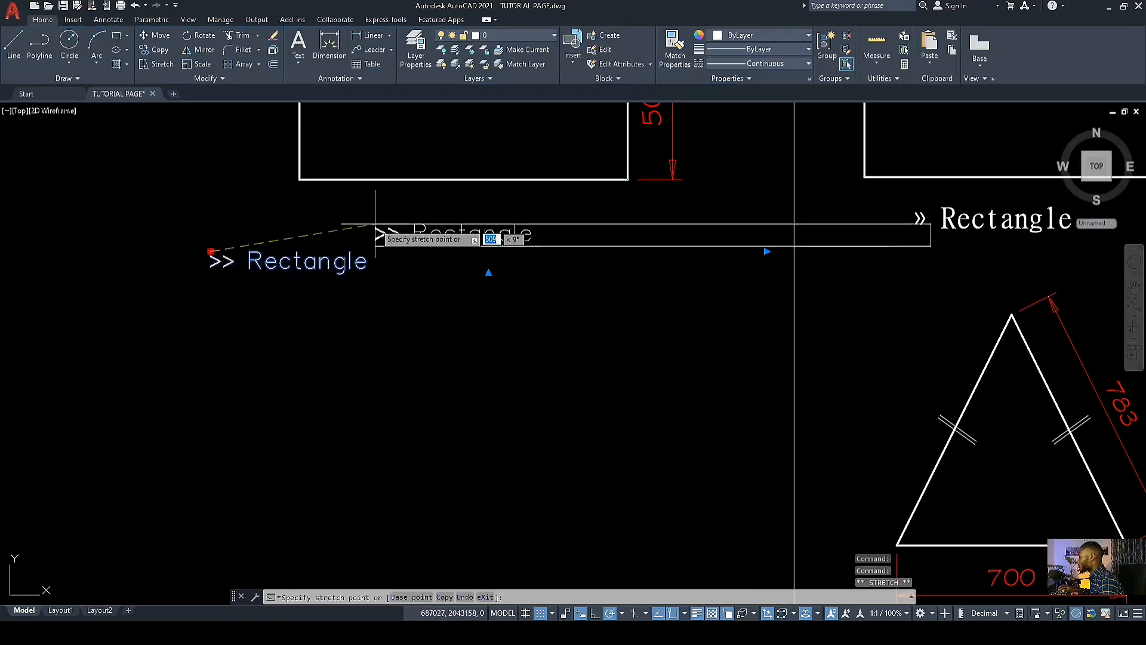
left_click(394, 210)
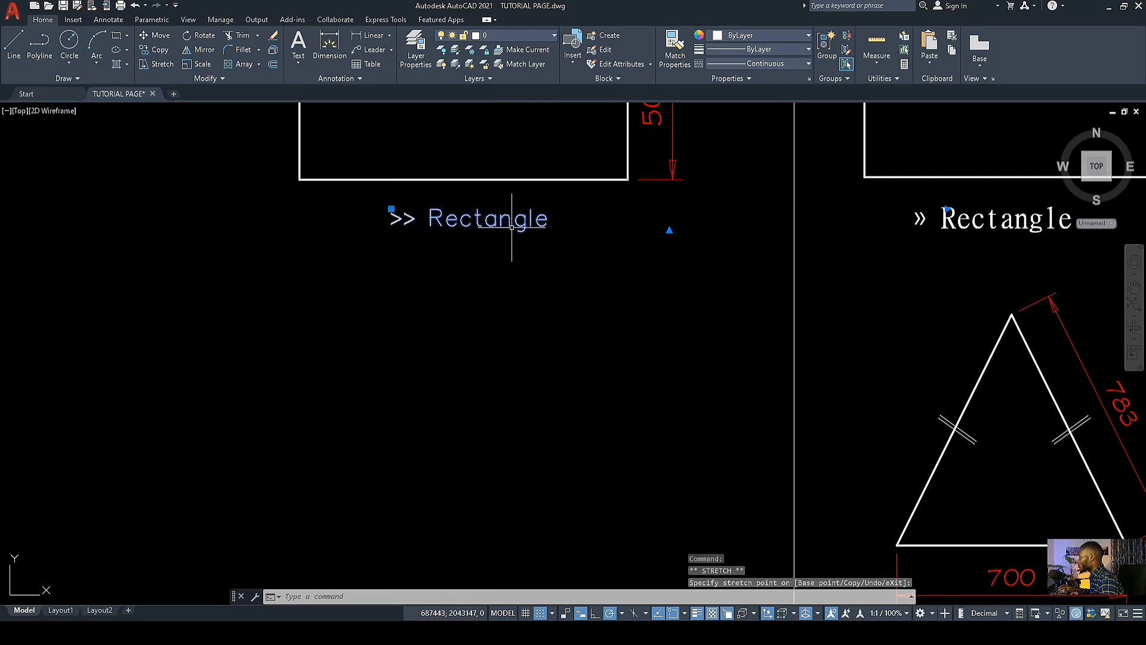
key("Escape")
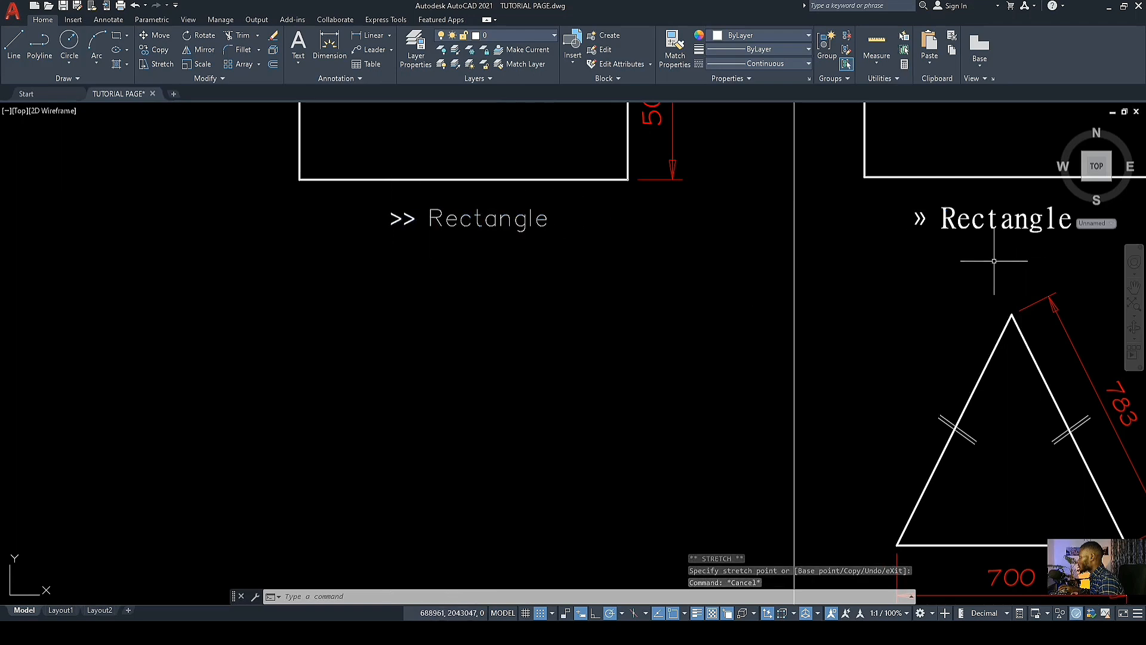
Step: Change the whole ">> Rectangle" label's font to Times New Roman, make it bold, and save the text
scroll(645, 257, "down", 3)
scroll(818, 248, "up", 3)
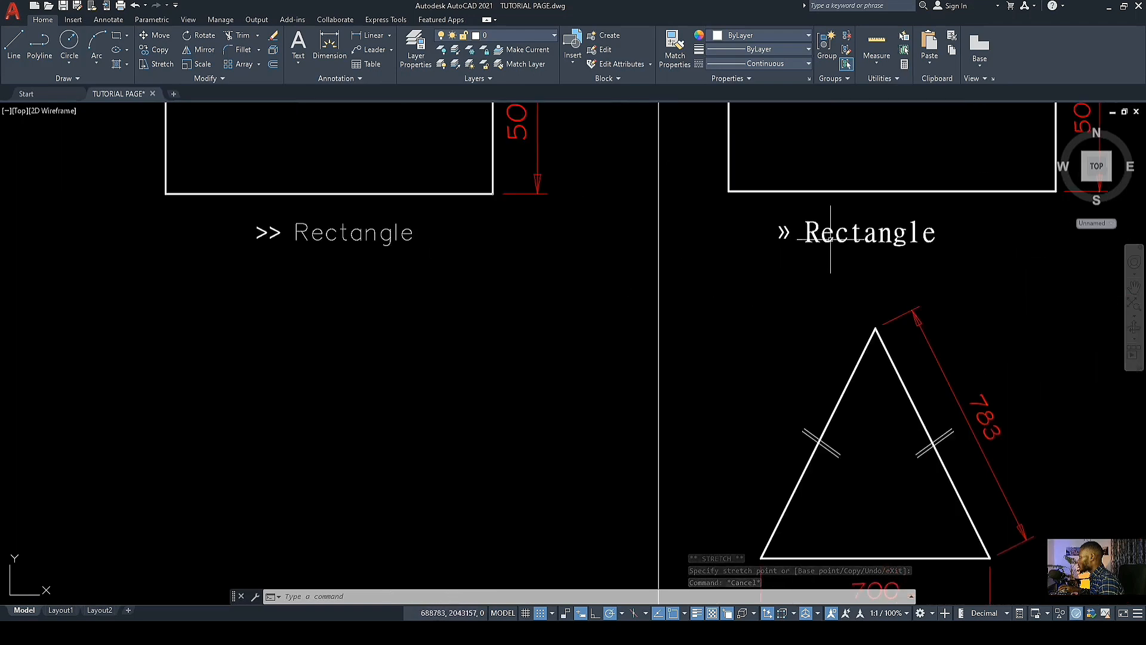
left_click(384, 231)
double_click(384, 232)
left_click_drag(416, 233, 329, 233)
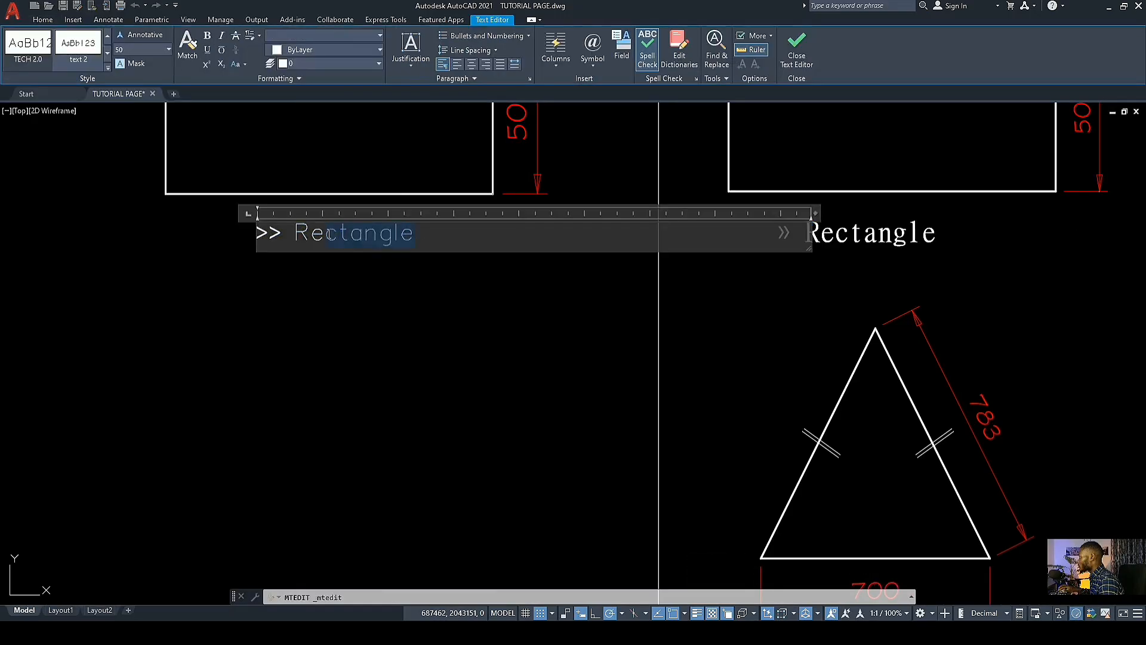
left_click(380, 35)
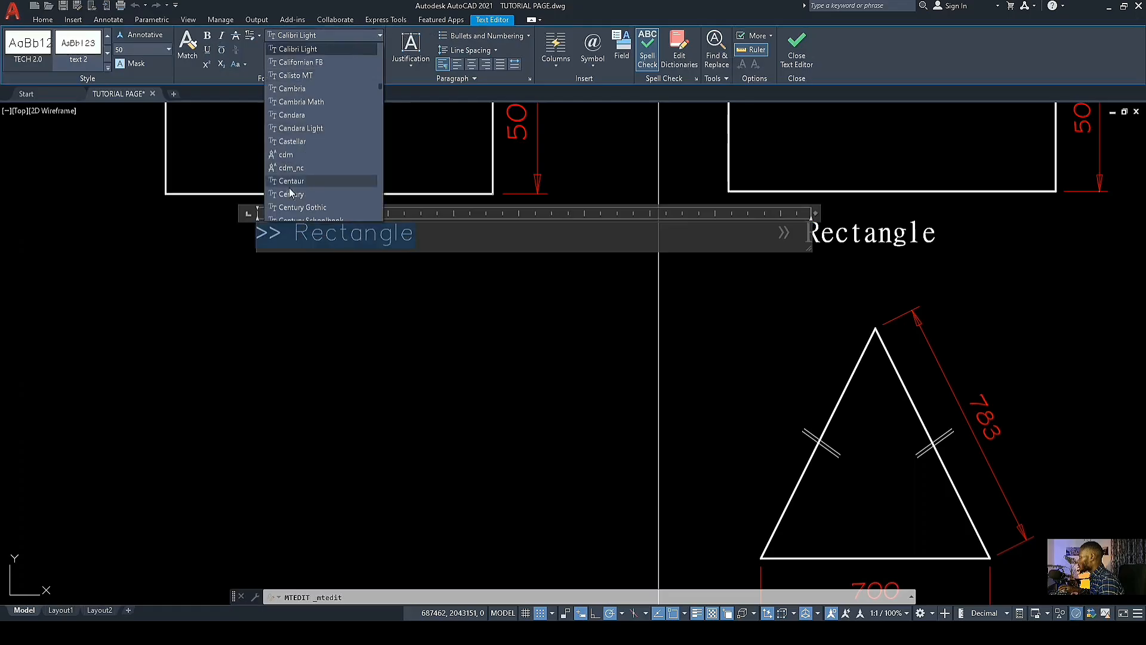
scroll(292, 191, "down", 4)
scroll(301, 201, "down", 6)
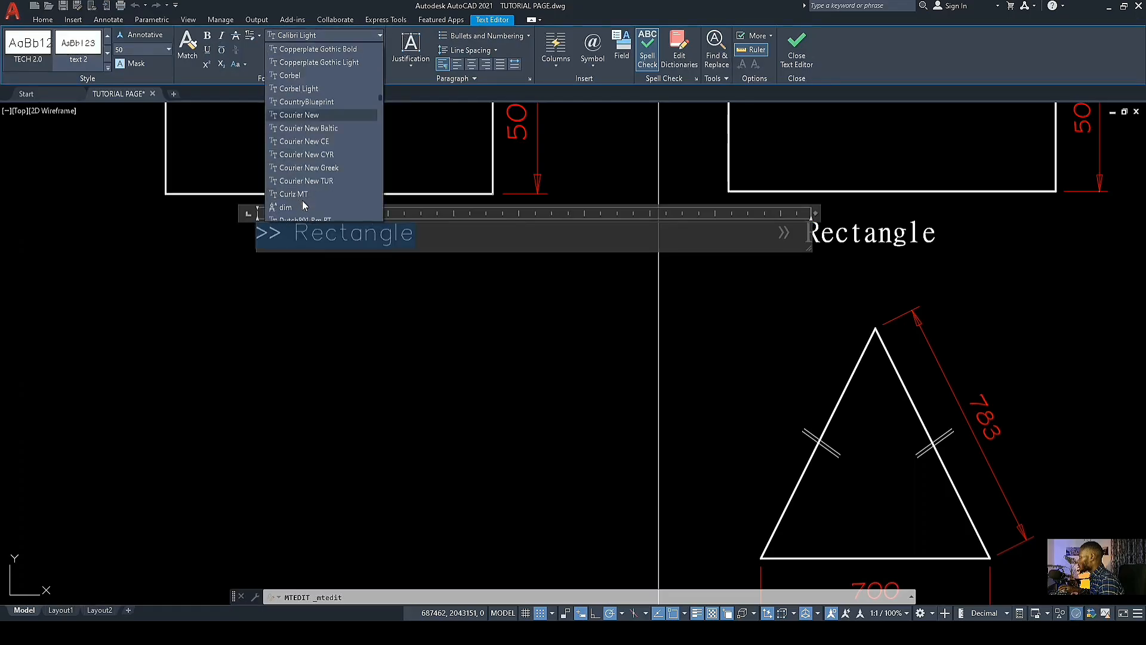
scroll(307, 201, "down", 8)
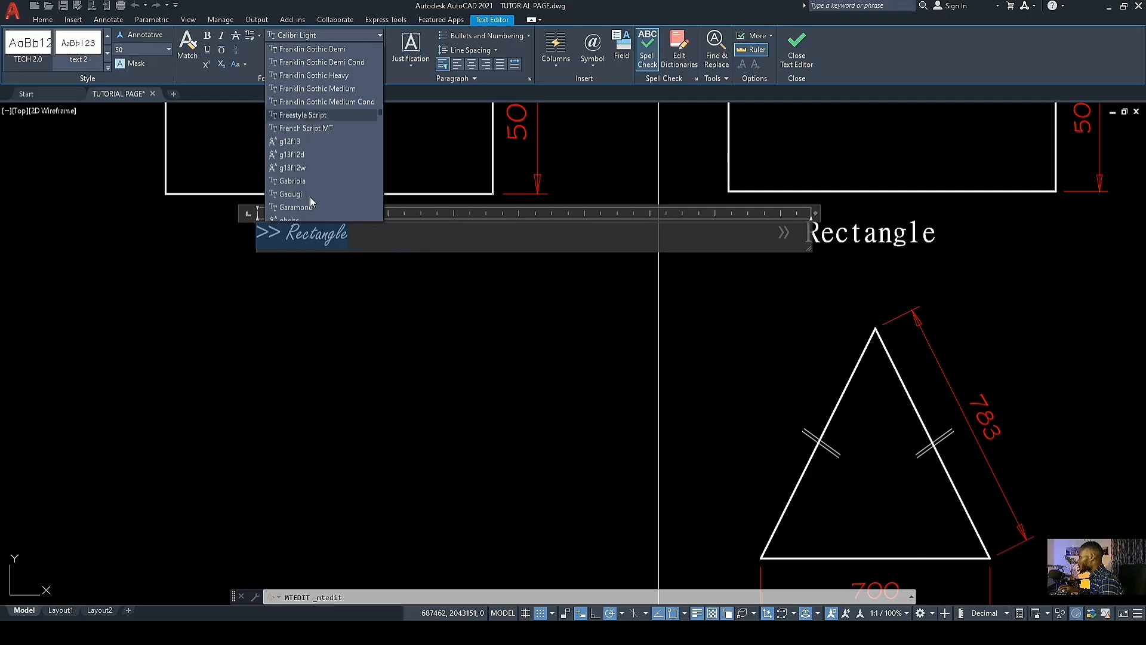
scroll(310, 196, "down", 8)
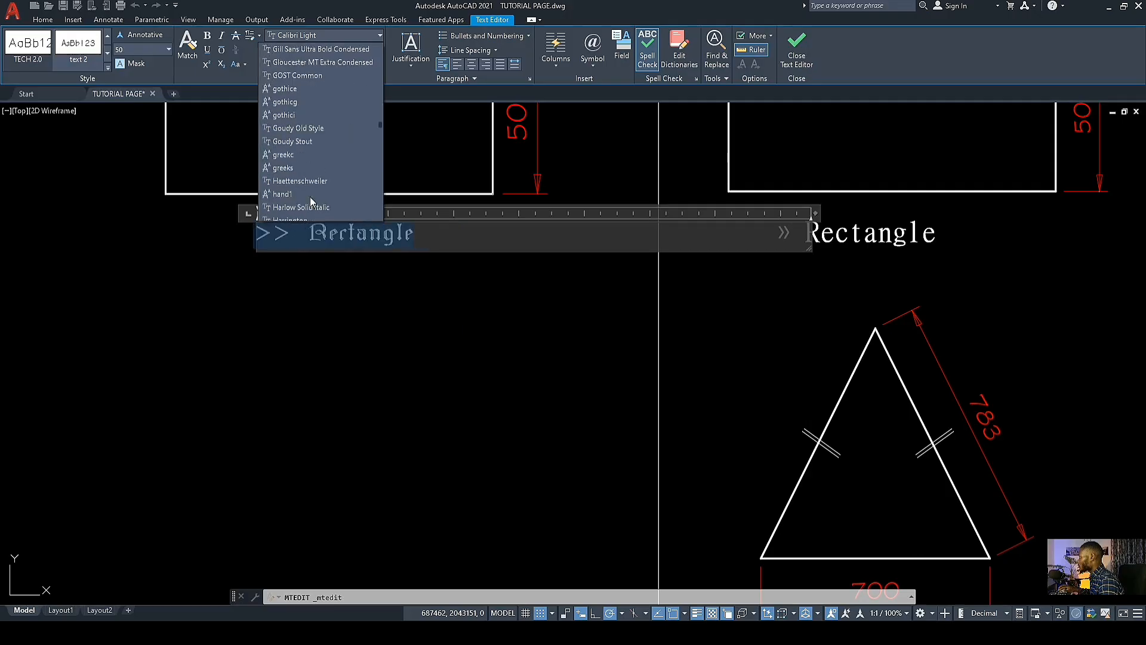
scroll(309, 201, "down", 8)
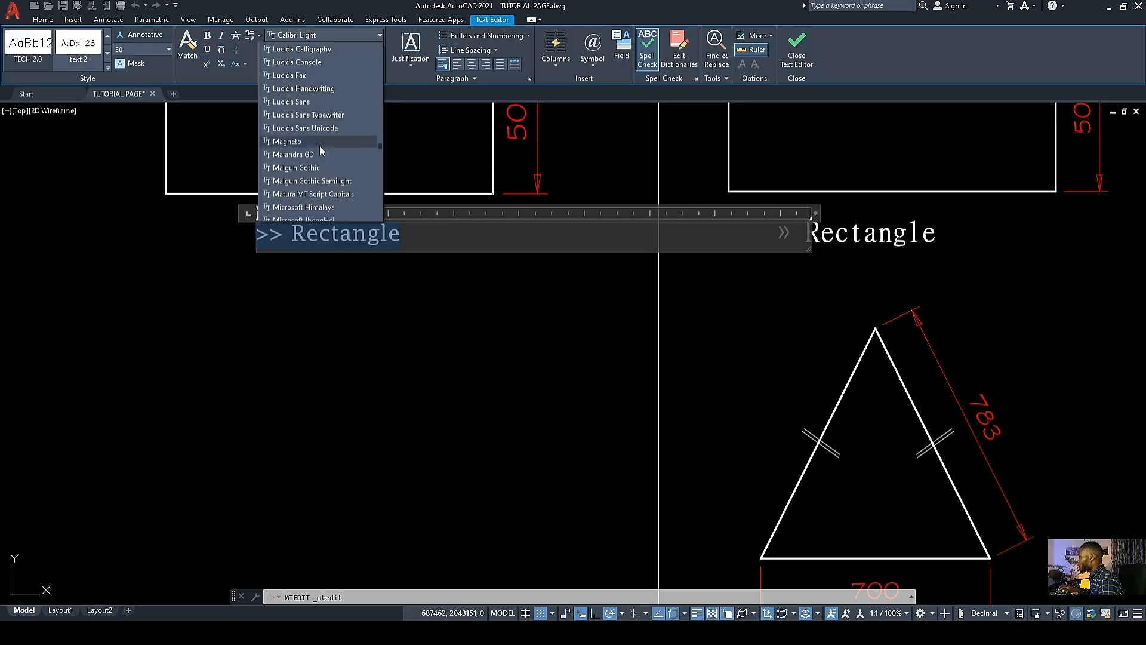
scroll(317, 199, "down", 5)
scroll(314, 191, "down", 5)
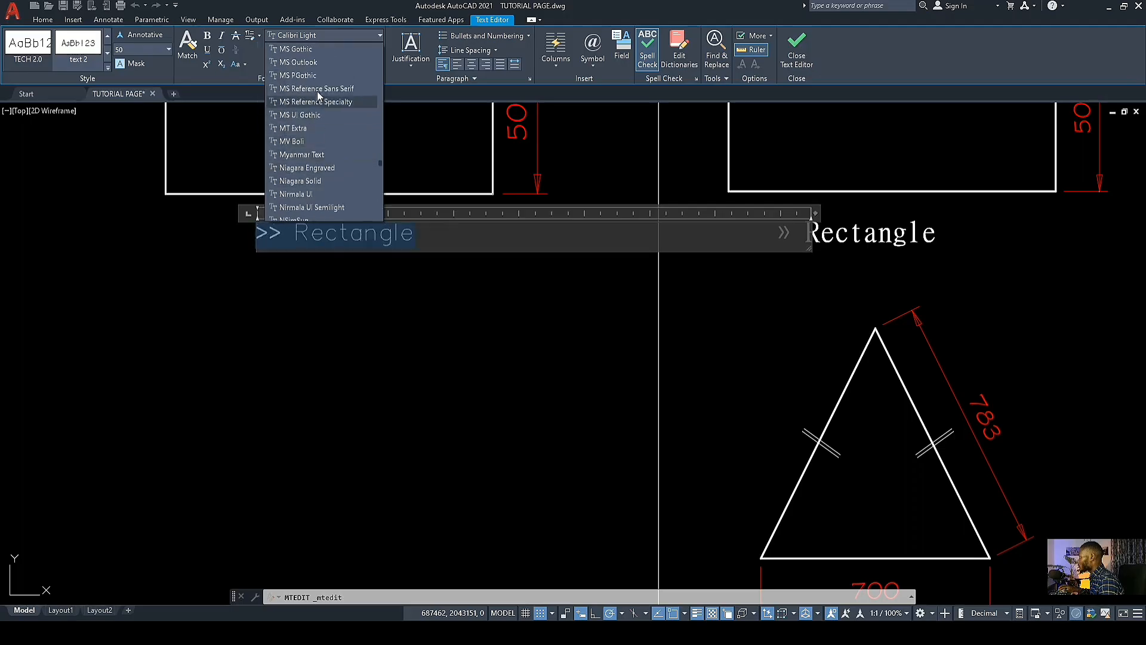
scroll(310, 175, "down", 3)
scroll(311, 181, "down", 4)
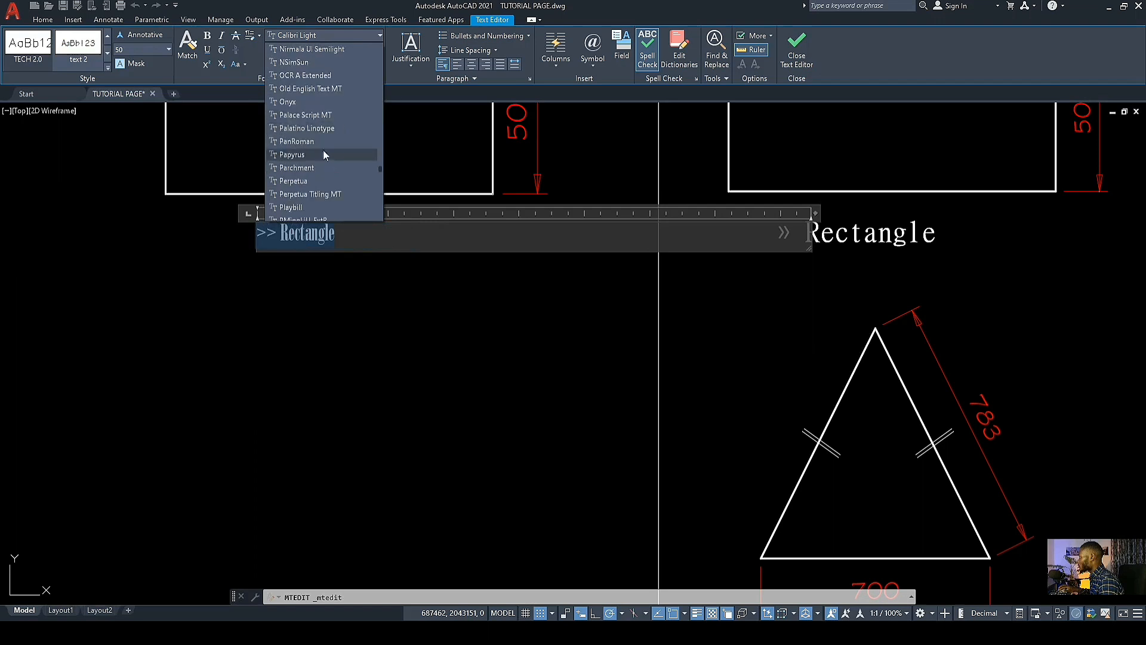
scroll(303, 196, "down", 6)
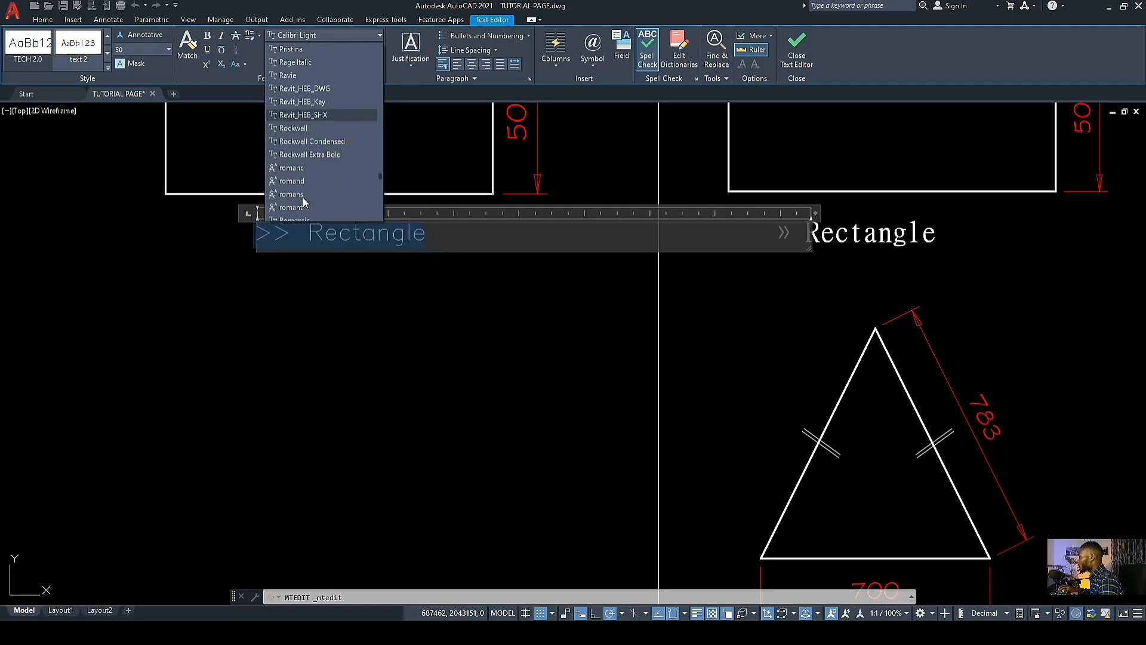
scroll(307, 188, "down", 6)
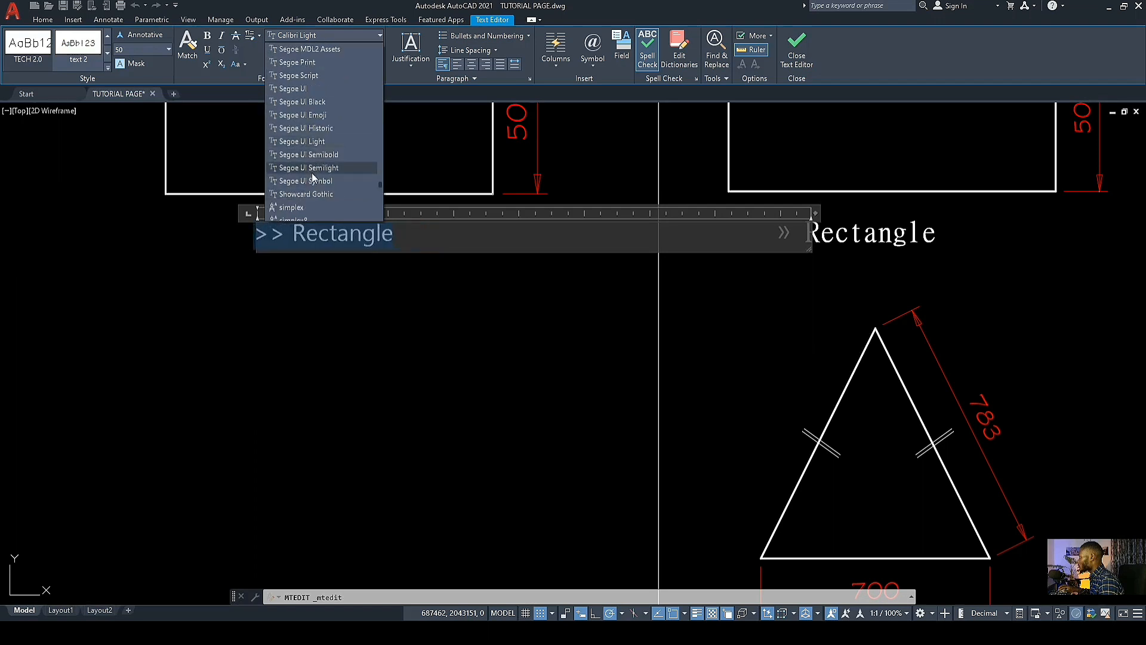
scroll(311, 182, "down", 8)
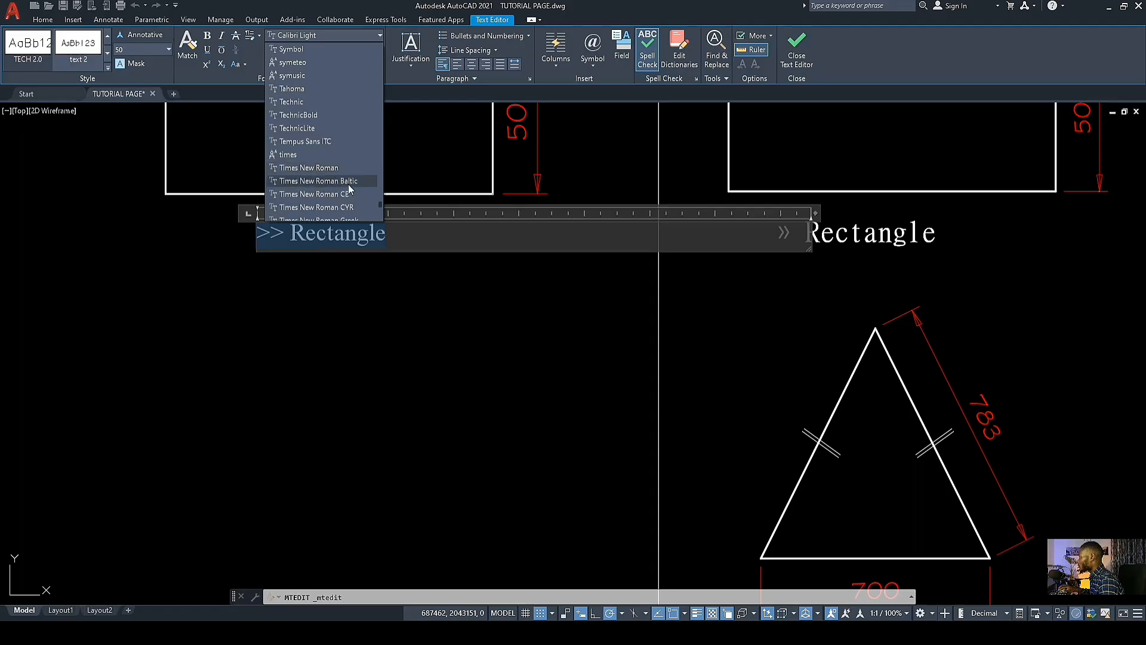
scroll(349, 185, "down", 1)
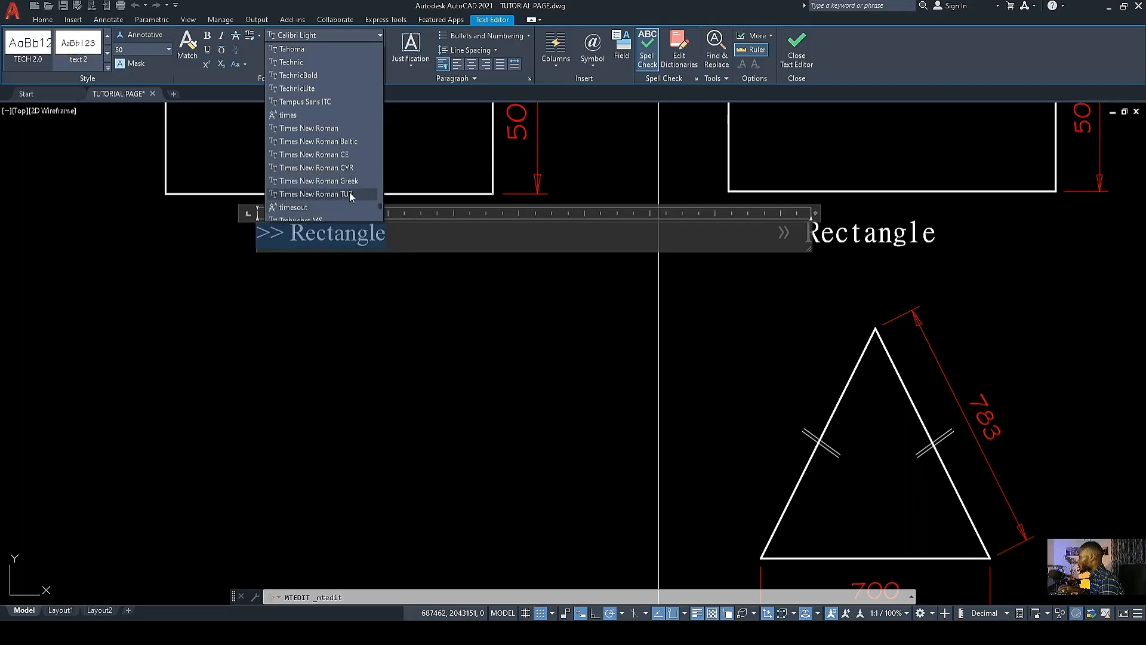
left_click(326, 128)
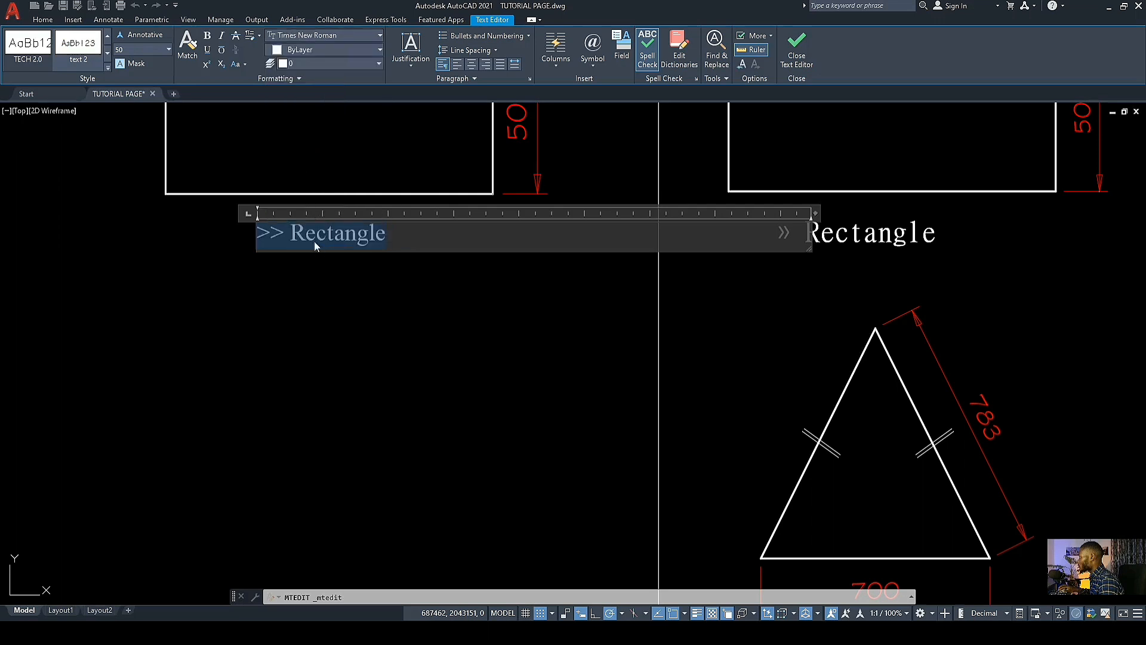
left_click(208, 37)
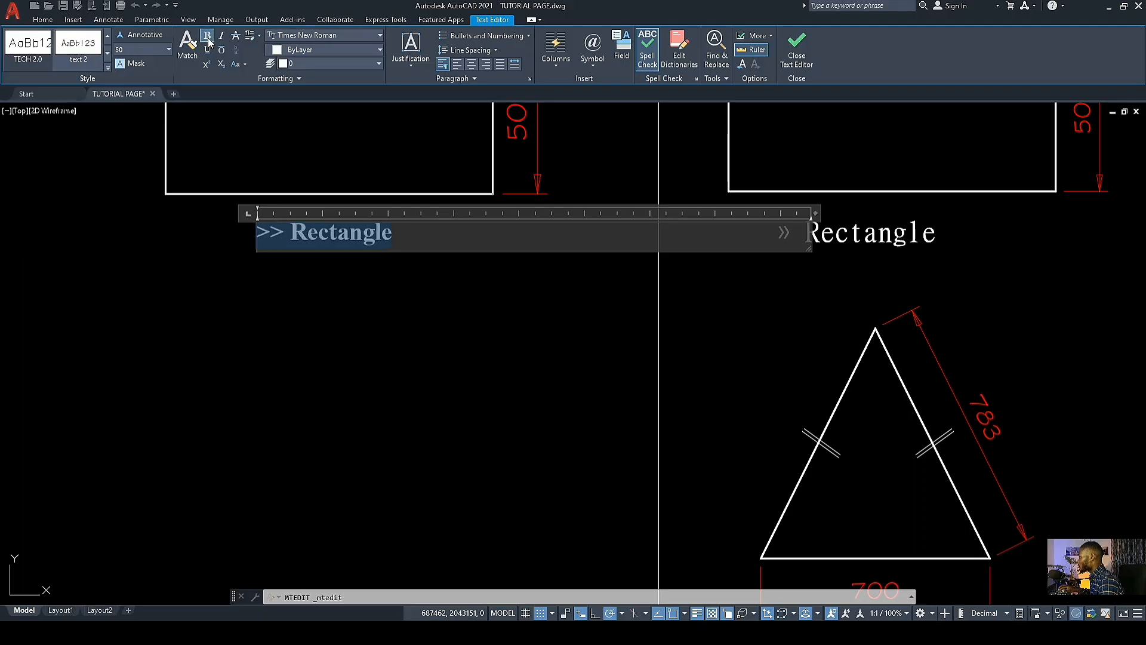
left_click(345, 305)
Step: Move the bold ">> Rectangle" label slightly up and left, closer to the rectangle's bottom edge
scroll(353, 281, "down", 2)
scroll(353, 294, "up", 2)
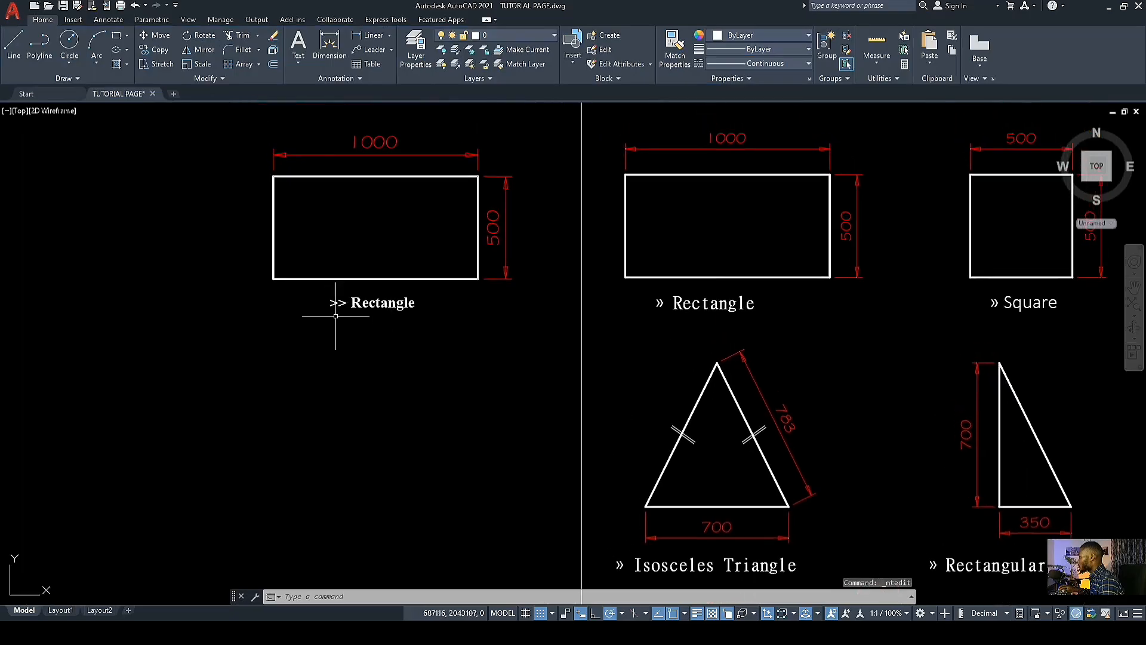
left_click(373, 299)
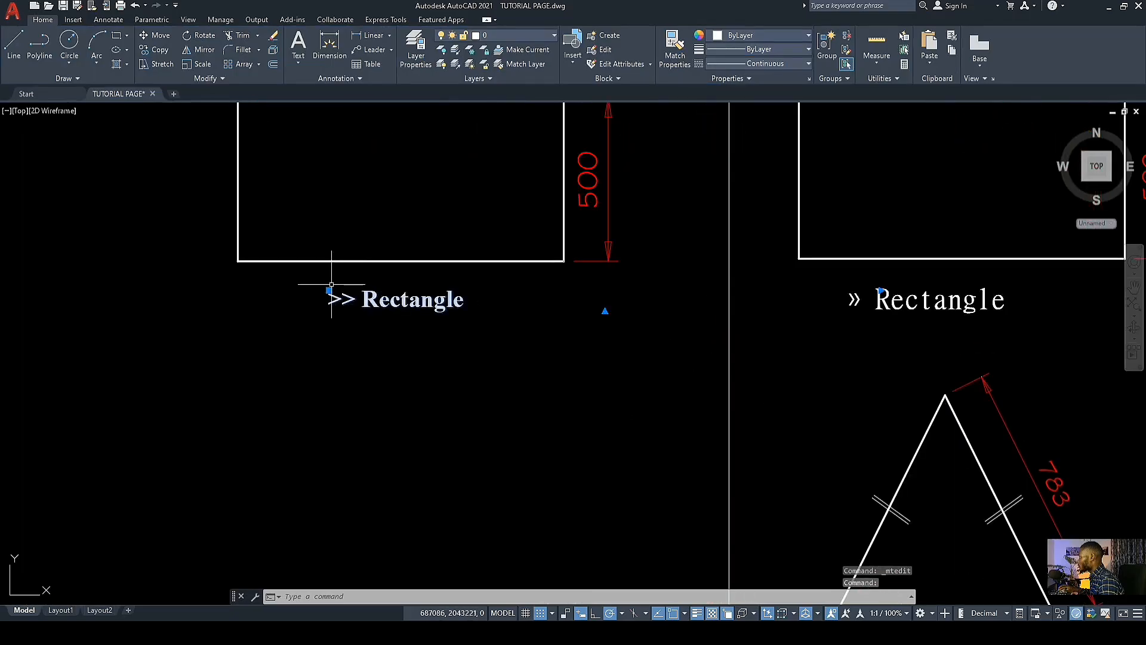
left_click(329, 291)
left_click(317, 283)
Step: Nudge the ">> Rectangle" label a little further left and slightly down from the rectangle's bottom edge
scroll(371, 346, "down", 2)
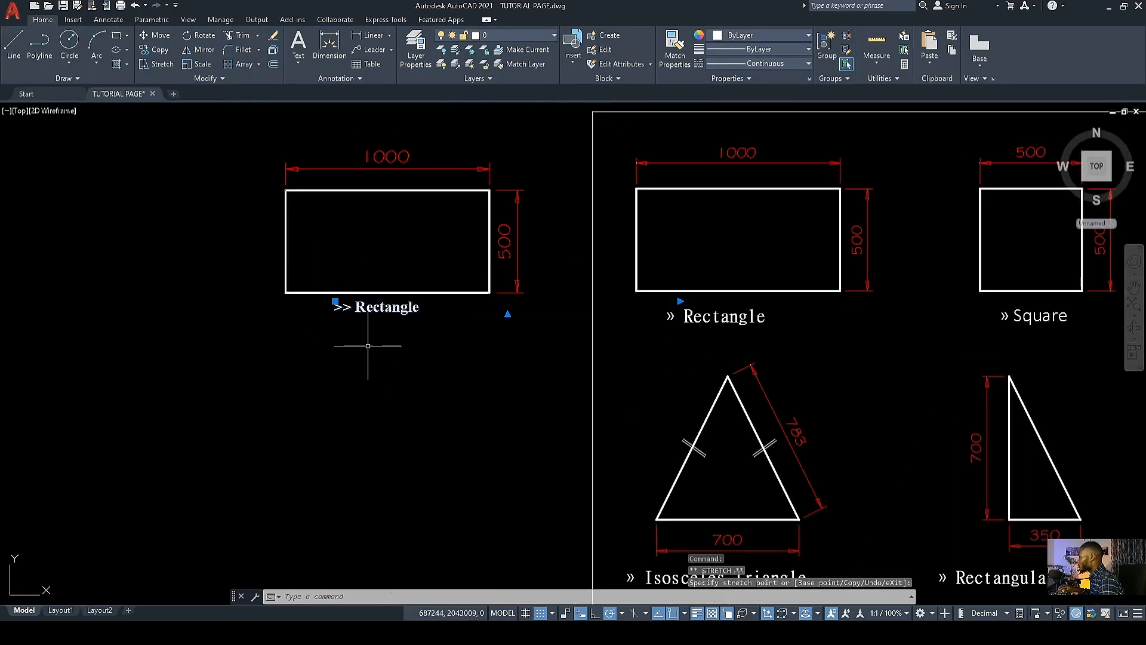
scroll(329, 295, "up", 2)
left_click(335, 280)
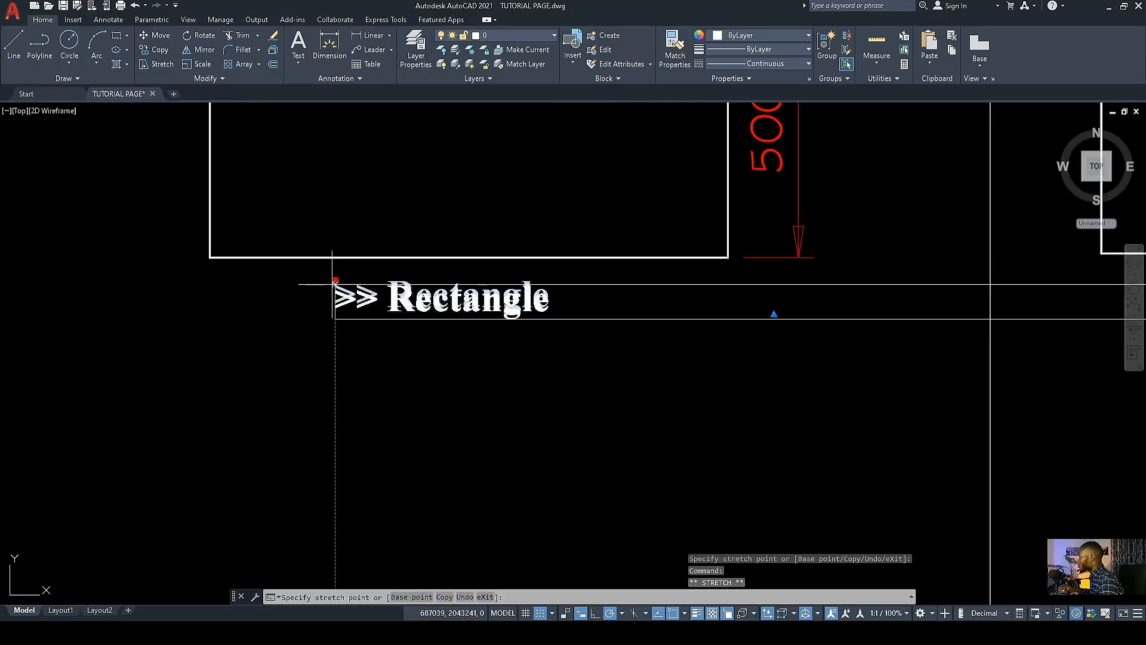
scroll(312, 299, "up", 3)
key("Escape")
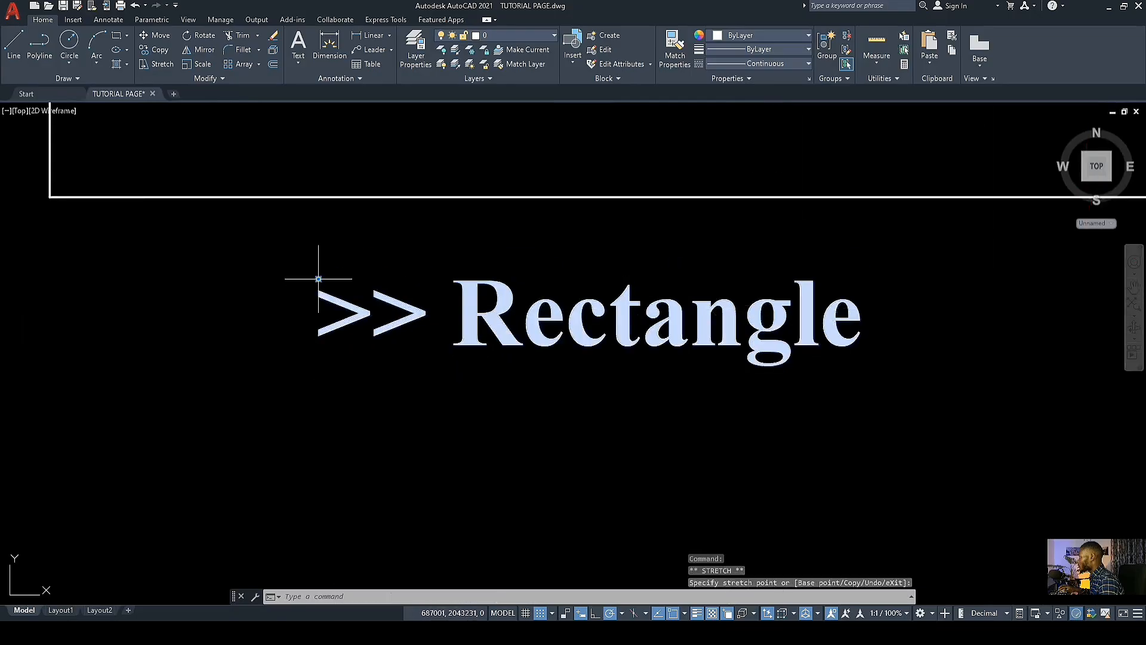
scroll(320, 269, "down", 5)
scroll(412, 373, "down", 5)
scroll(448, 366, "up", 5)
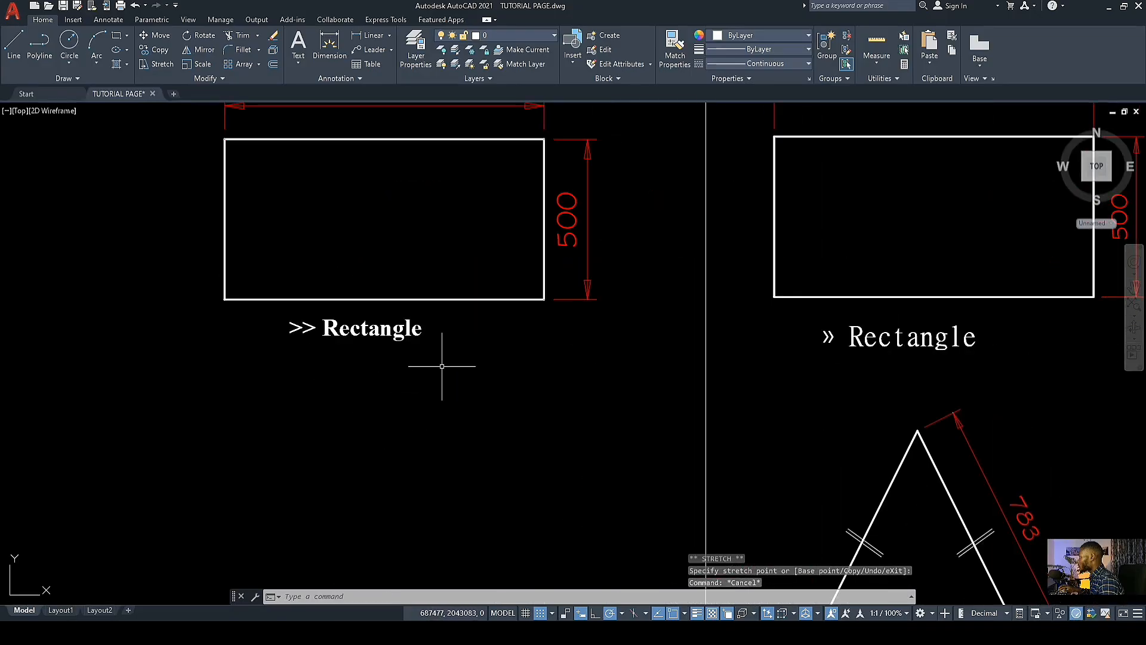
middle_click_drag(447, 366, 402, 396)
left_click(373, 379)
left_click(345, 353)
scroll(301, 346, "up", 4)
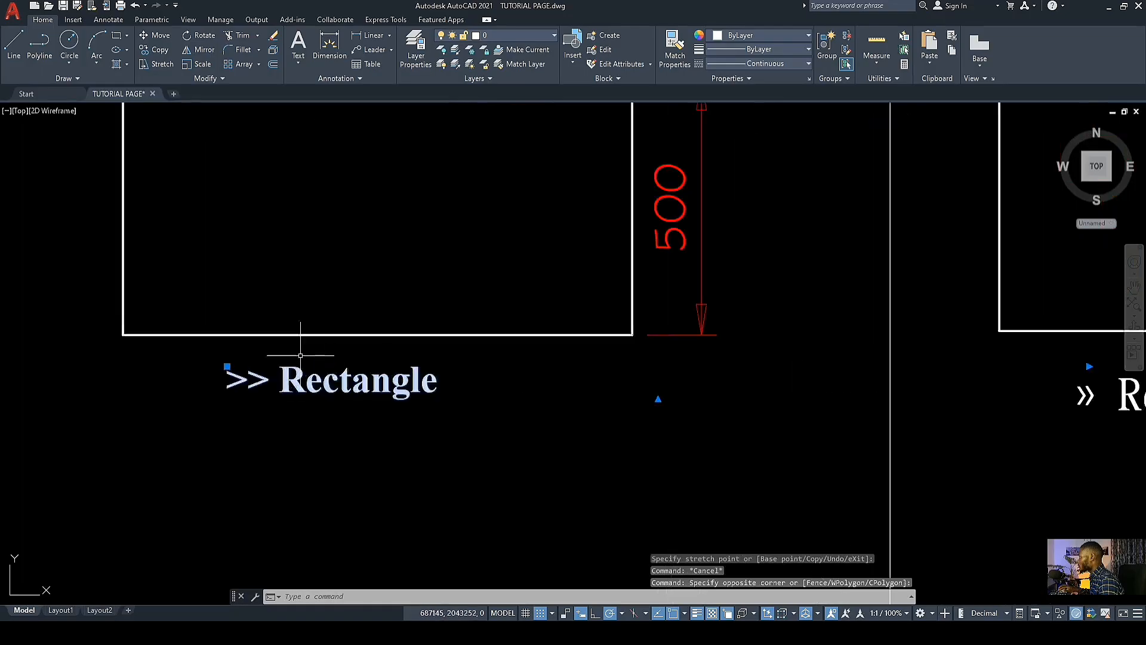
left_click(184, 372)
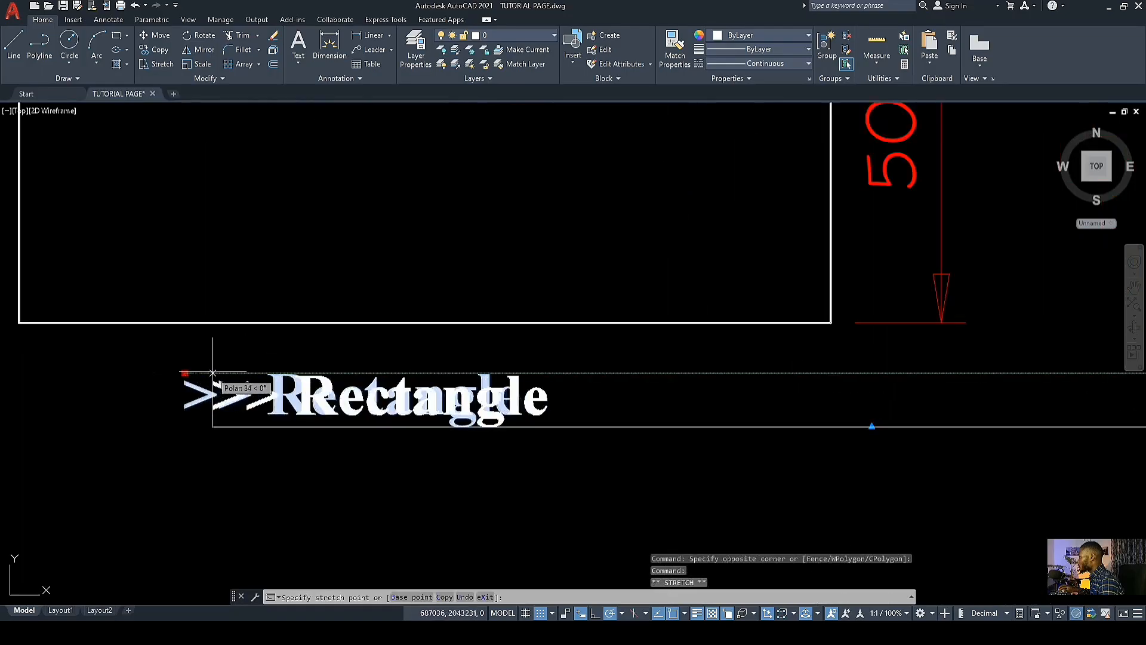
key("Escape")
scroll(294, 431, "down", 6)
scroll(294, 431, "up", 3)
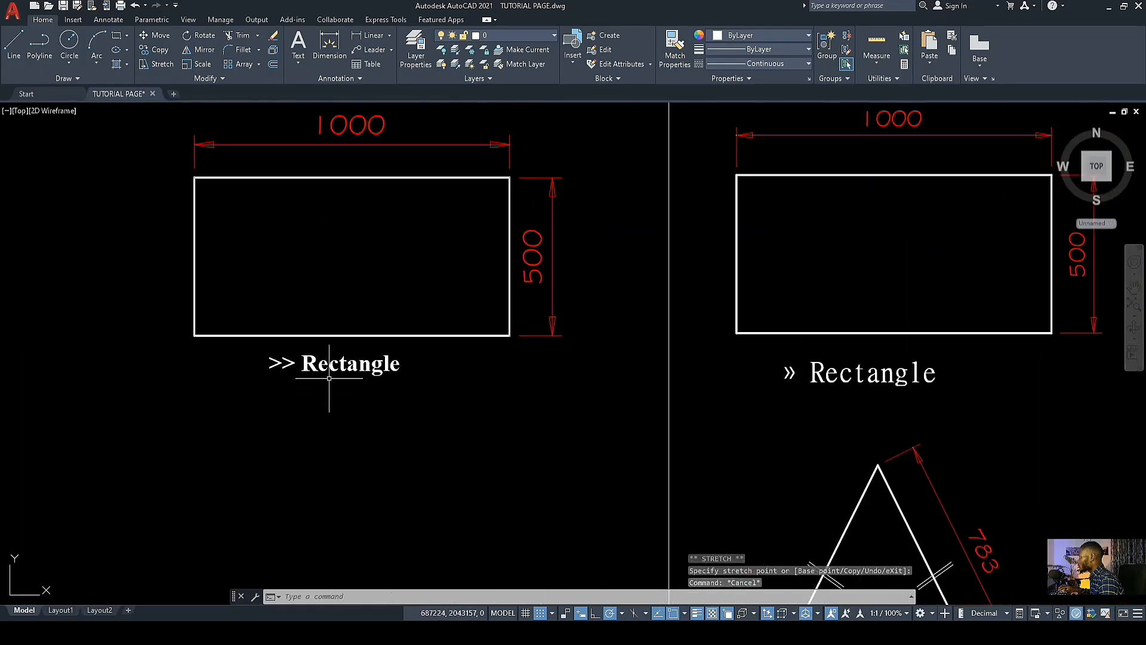
scroll(382, 364, "down", 2)
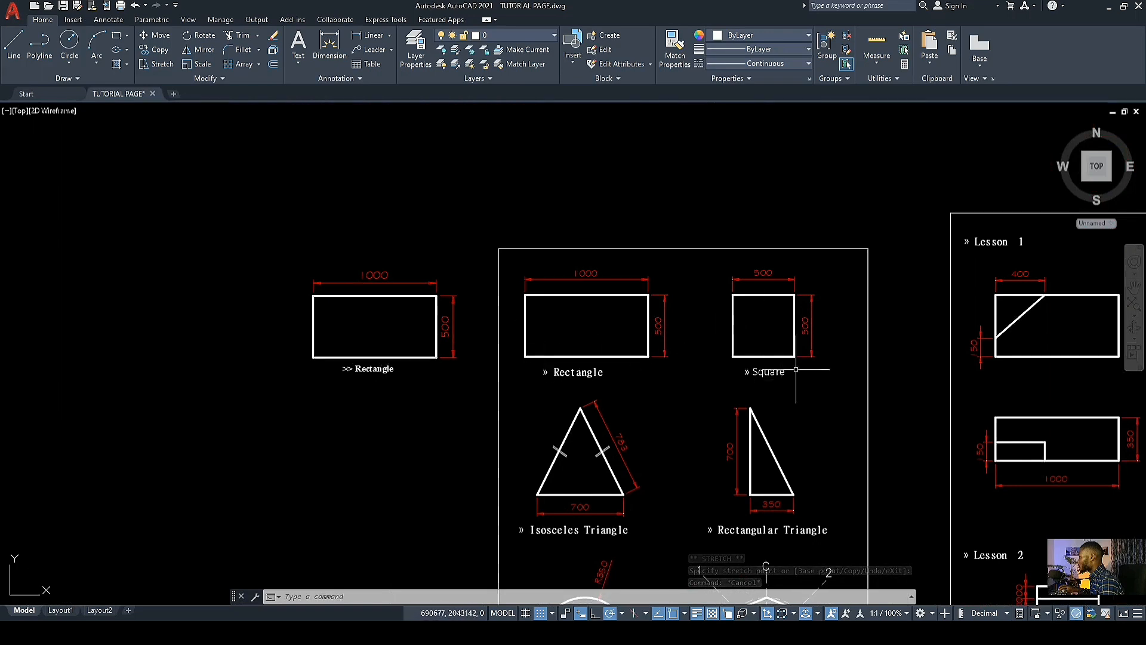
scroll(800, 363, "up", 4)
scroll(688, 355, "down", 4)
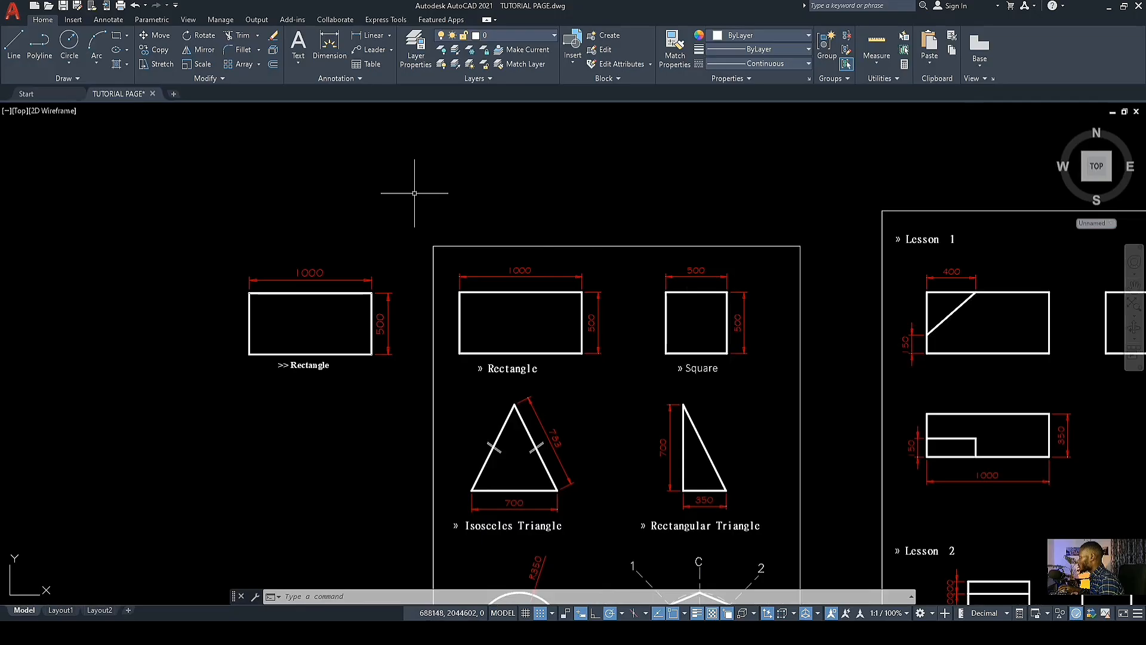
Step: Draw a 500 by 500 square in the empty space below the ">> Rectangle" label, matching the reference square
left_click(118, 37)
middle_click_drag(294, 429, 367, 367)
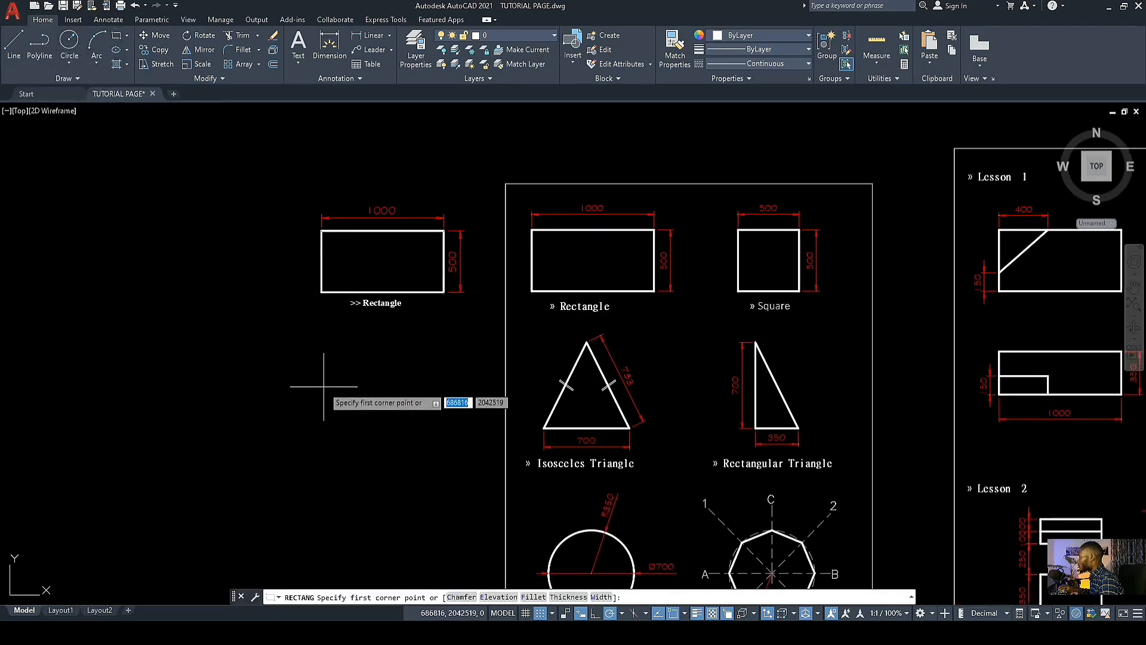
left_click(337, 440)
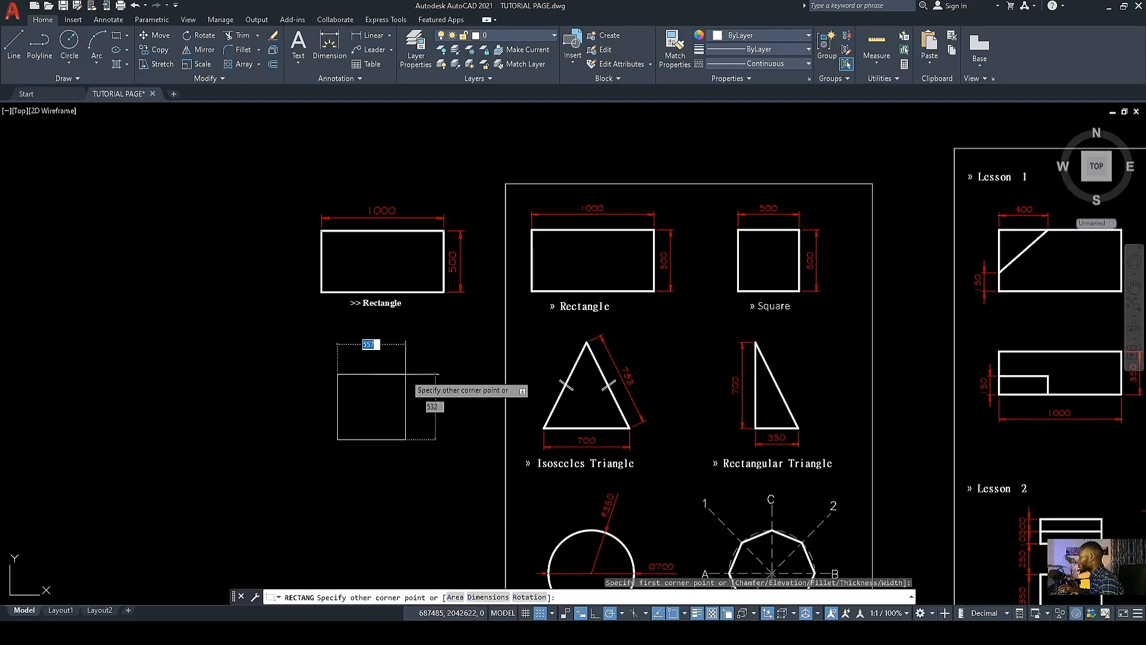
scroll(796, 233, "up", 8)
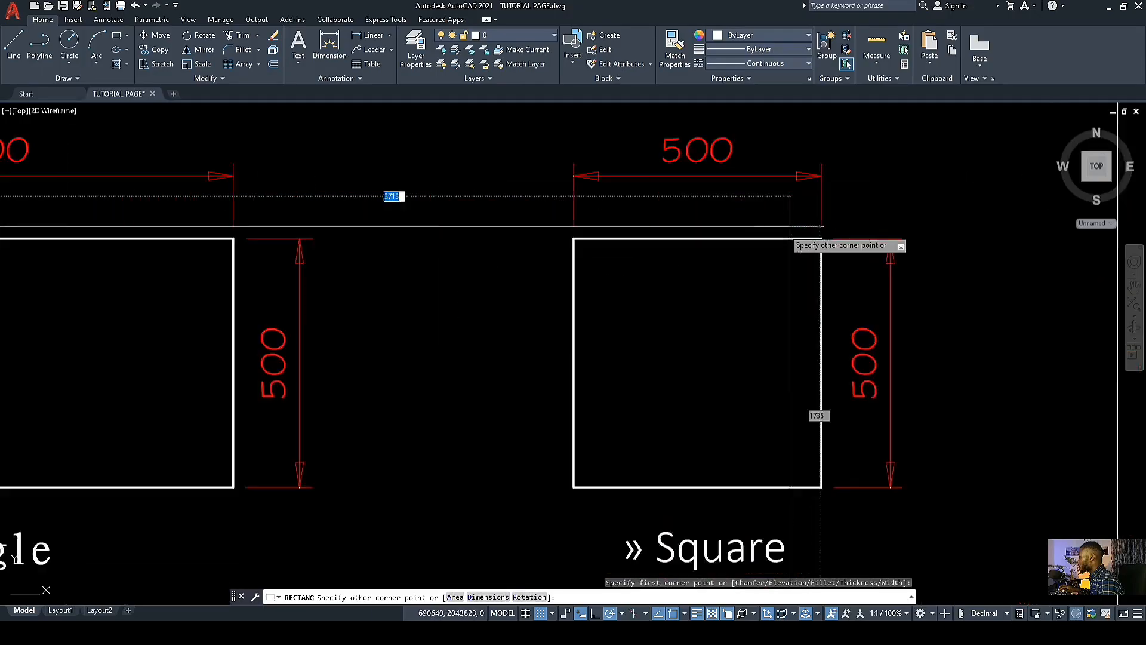
scroll(664, 201, "down", 2)
scroll(656, 214, "up", 2)
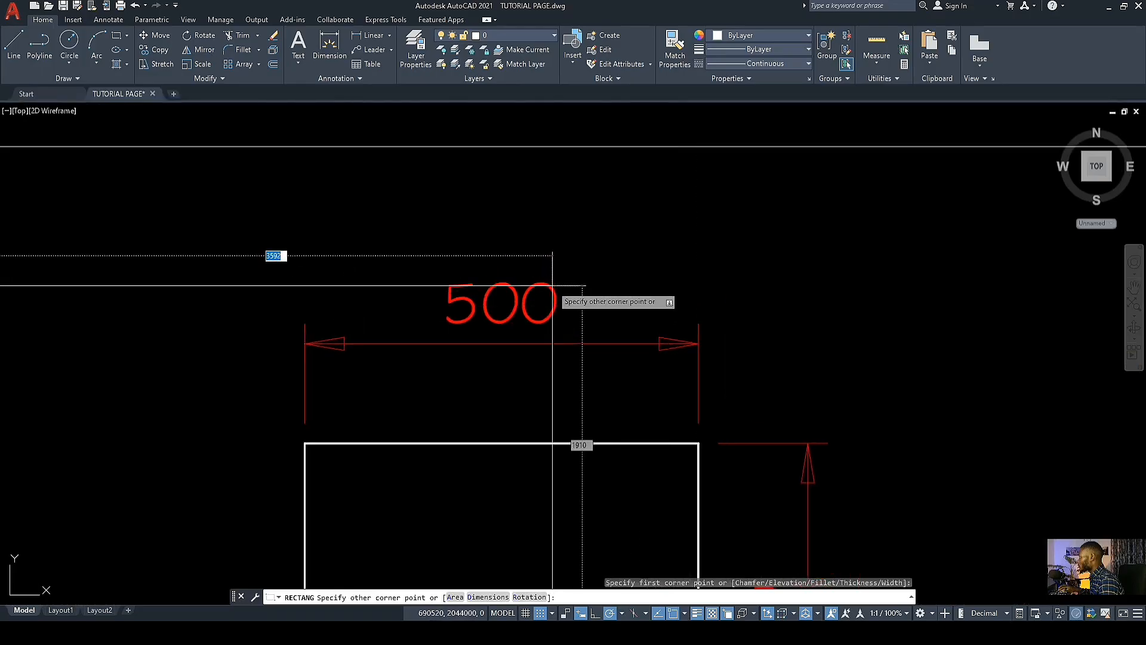
scroll(587, 292, "down", 6)
scroll(586, 292, "up", 4)
scroll(603, 334, "down", 9)
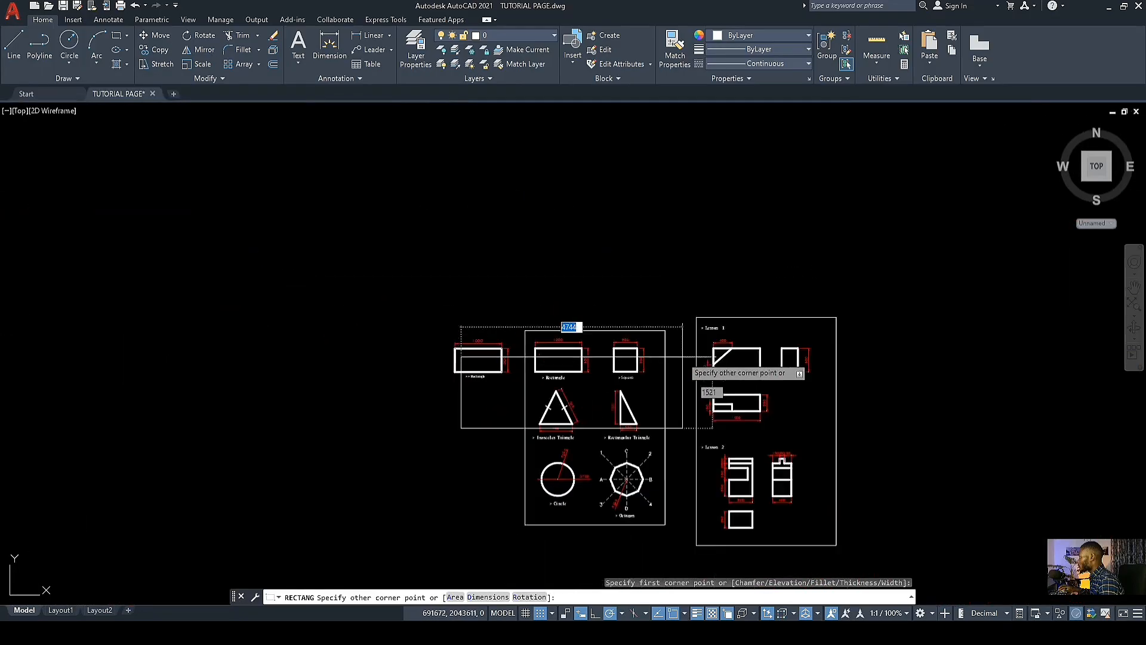
scroll(495, 405, "up", 8)
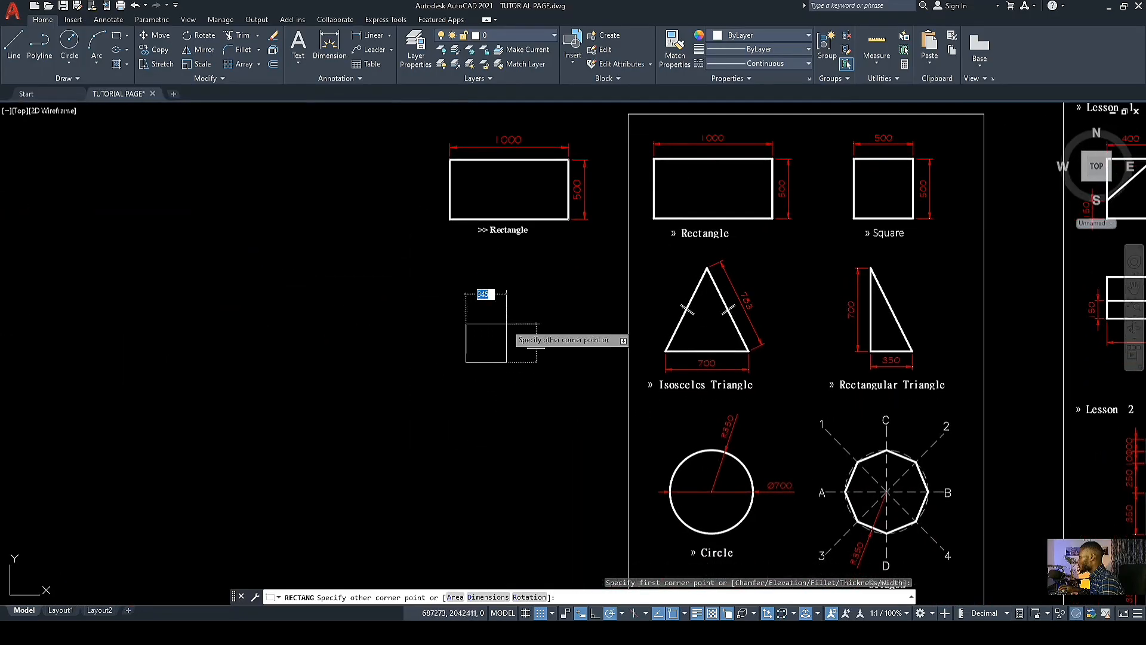
middle_click_drag(539, 322, 593, 278)
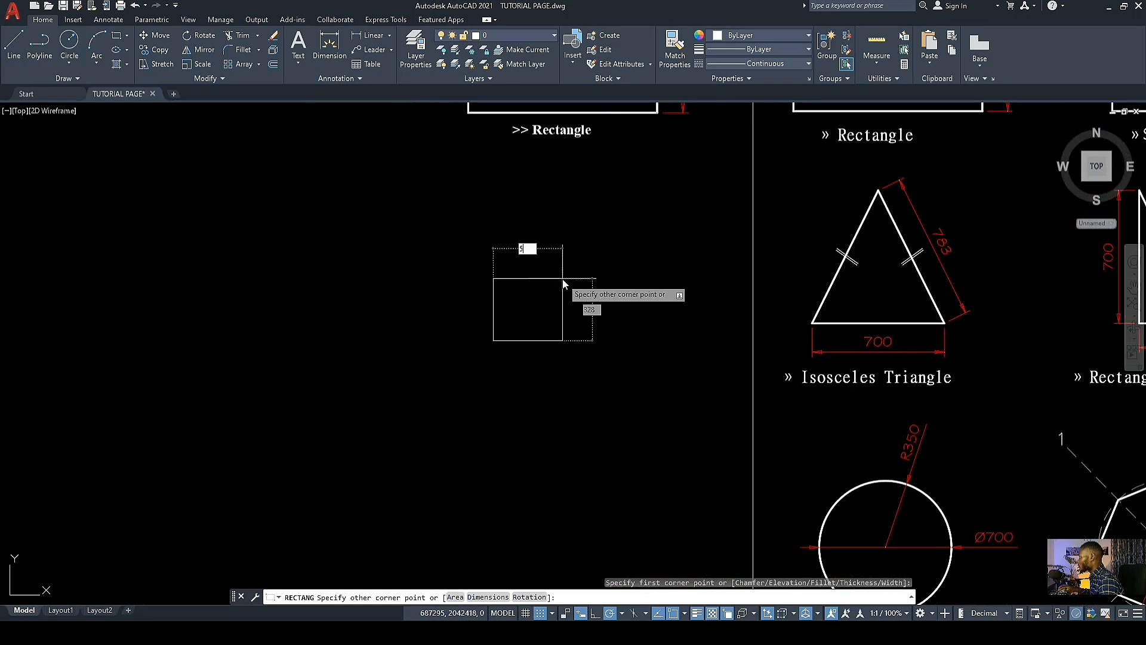
key("Tab")
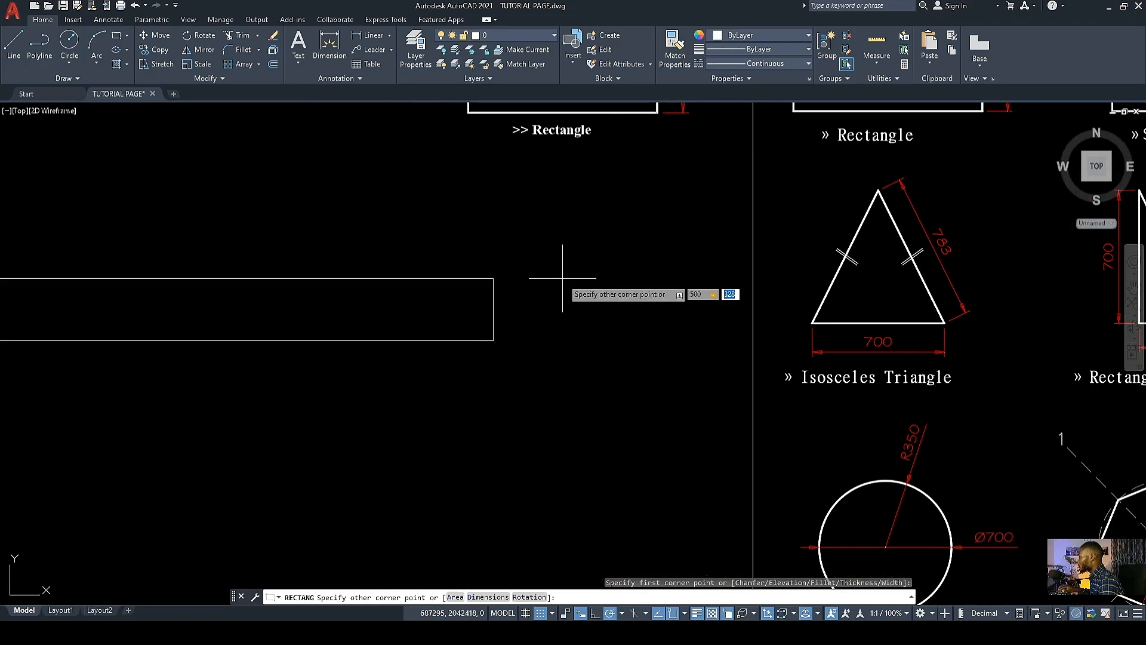
key("Return")
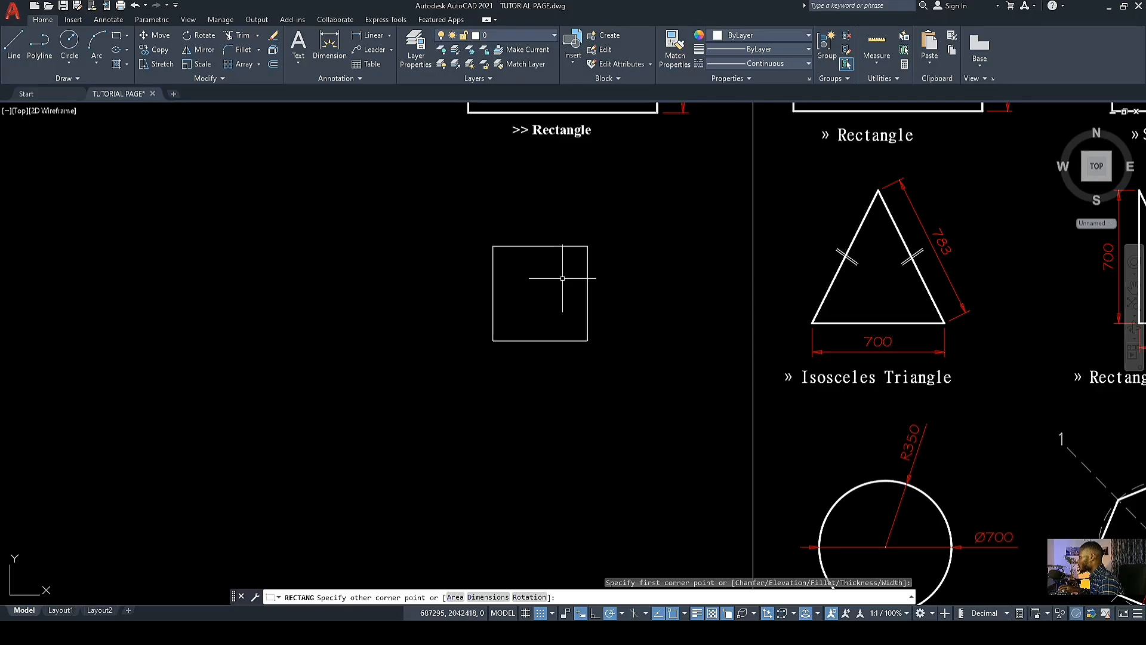
Step: Move the new square slightly up and to the right, centering it beneath the dimensioned rectangle
scroll(603, 251, "down", 2)
middle_click_drag(561, 327, 481, 426)
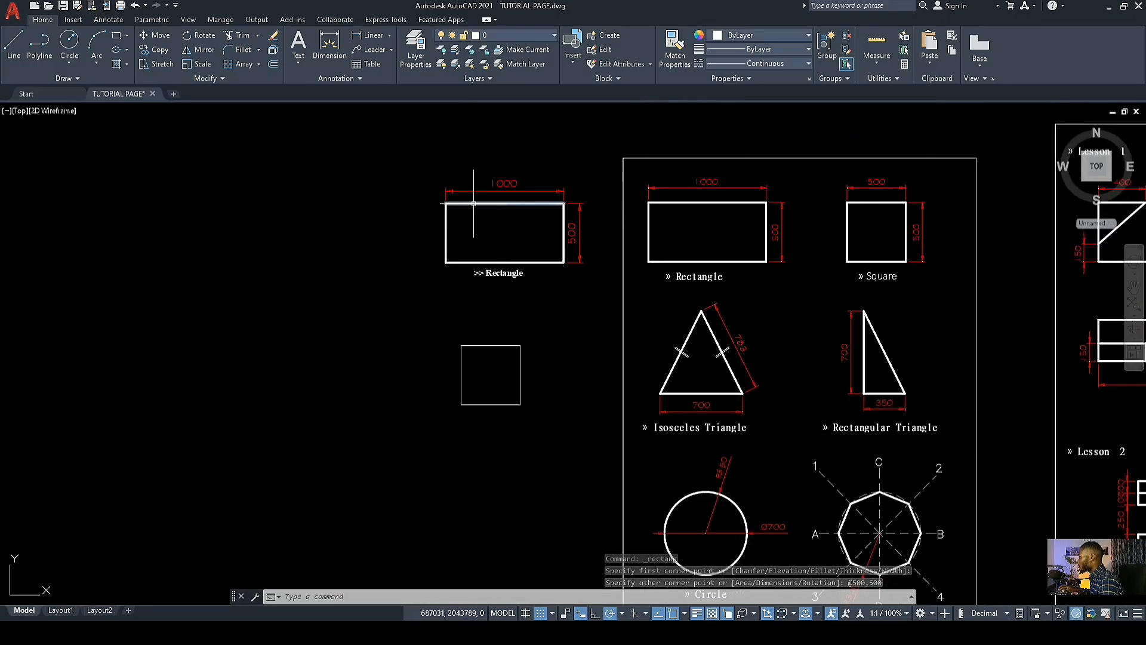
left_click(537, 409)
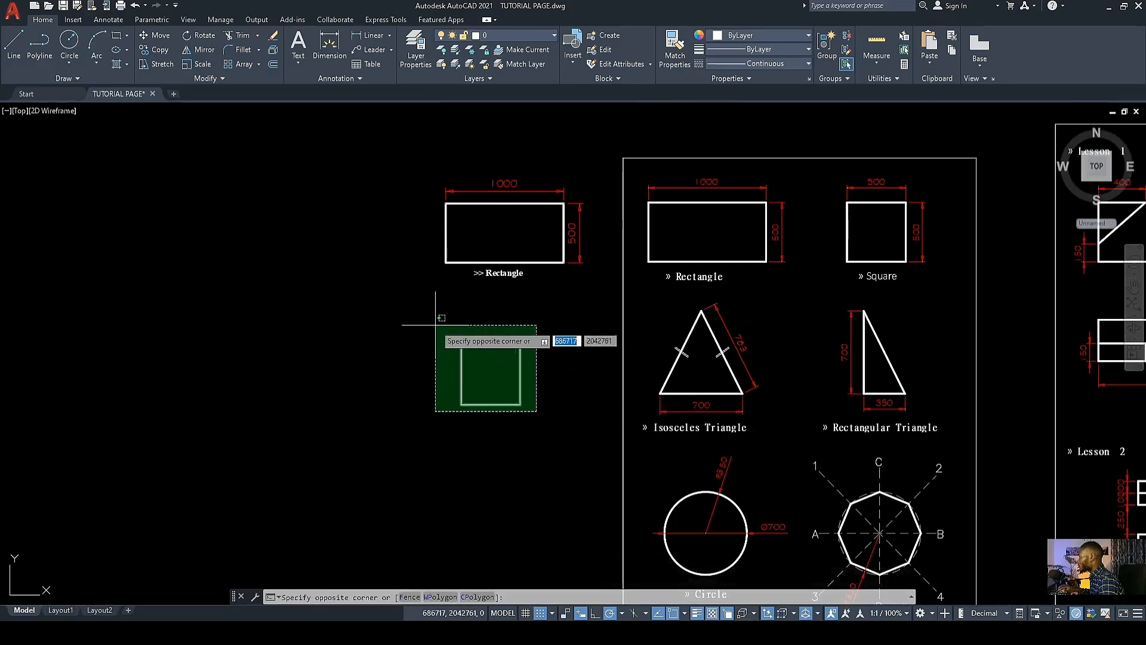
left_click(435, 327)
right_click(452, 313)
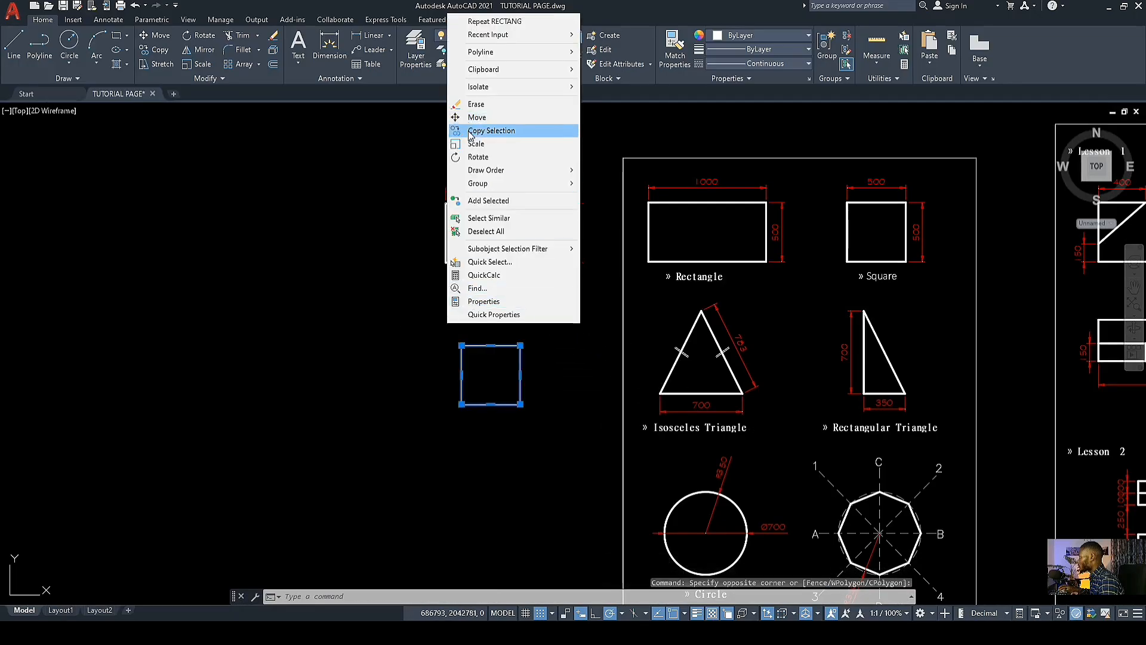
left_click(481, 117)
left_click(490, 372)
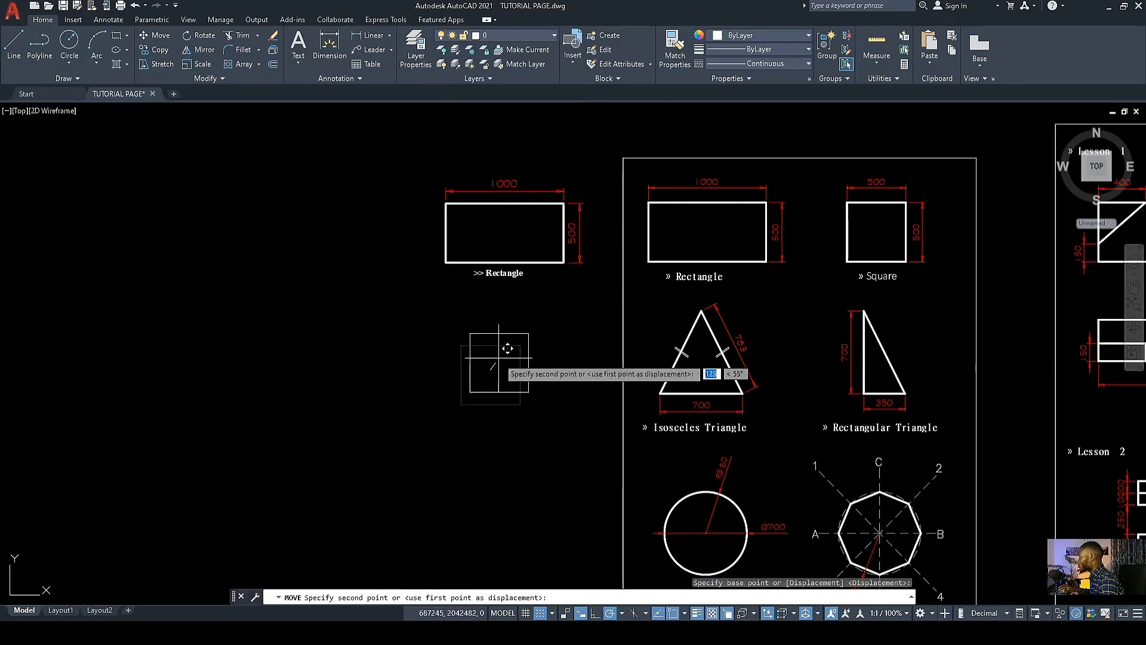
left_click(507, 358)
middle_click_drag(538, 379, 474, 356)
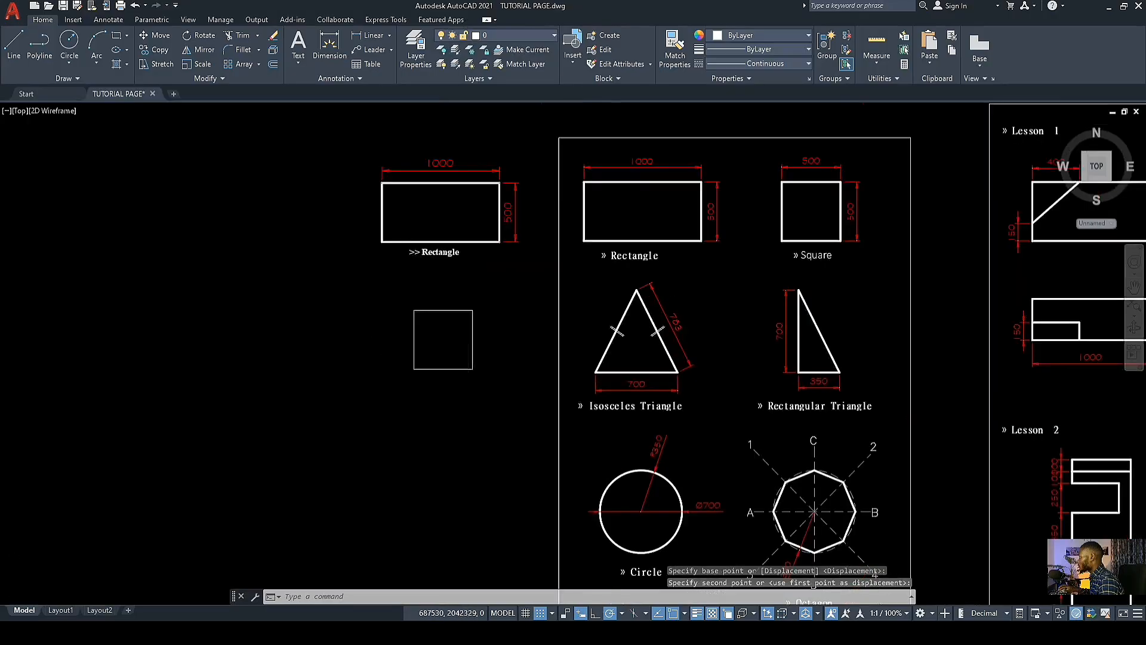
Step: Select the new rectangle's top edge, right edge and the new square in turn to compare how their sides are grouped
scroll(473, 356, "up", 2)
middle_click_drag(443, 239, 481, 365)
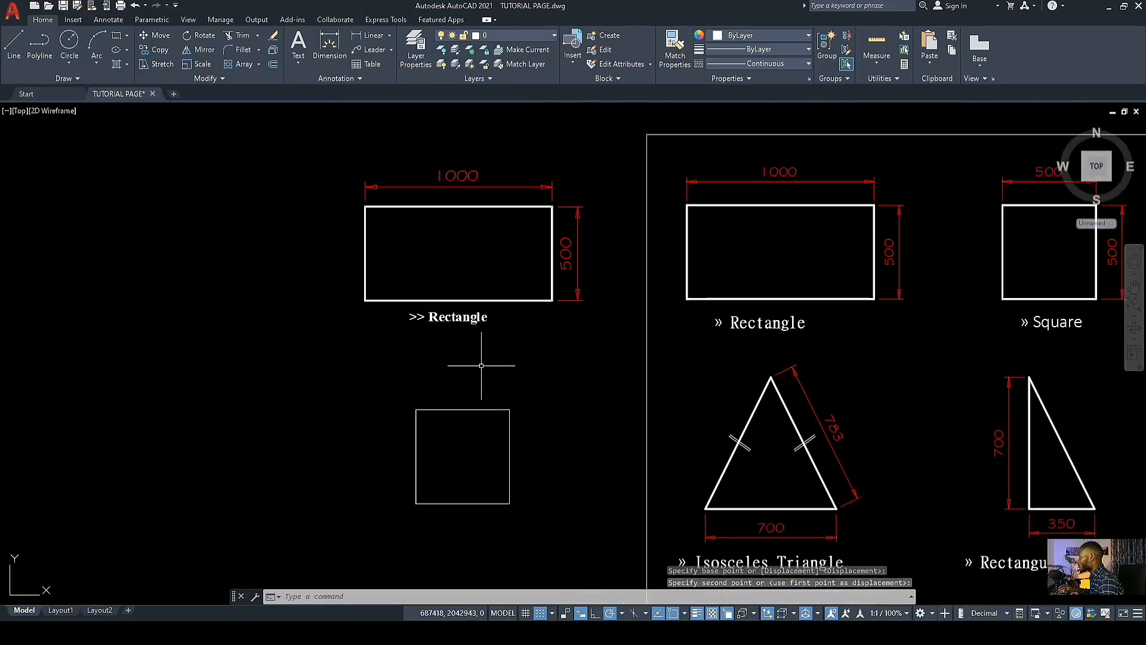
left_click(455, 206)
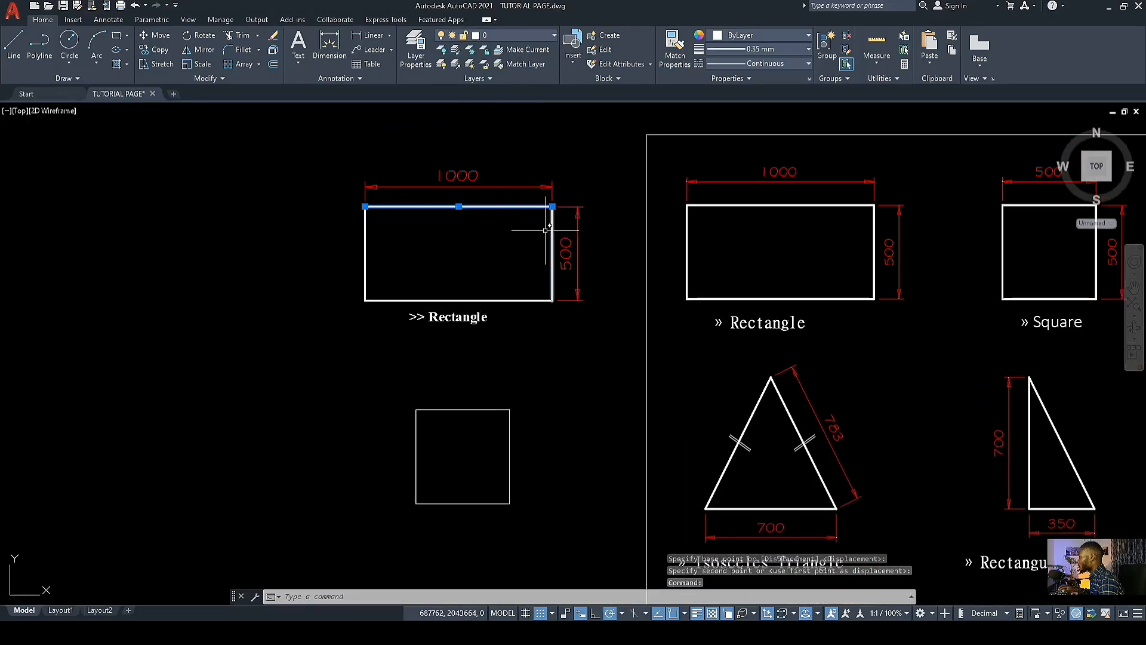
key("Escape")
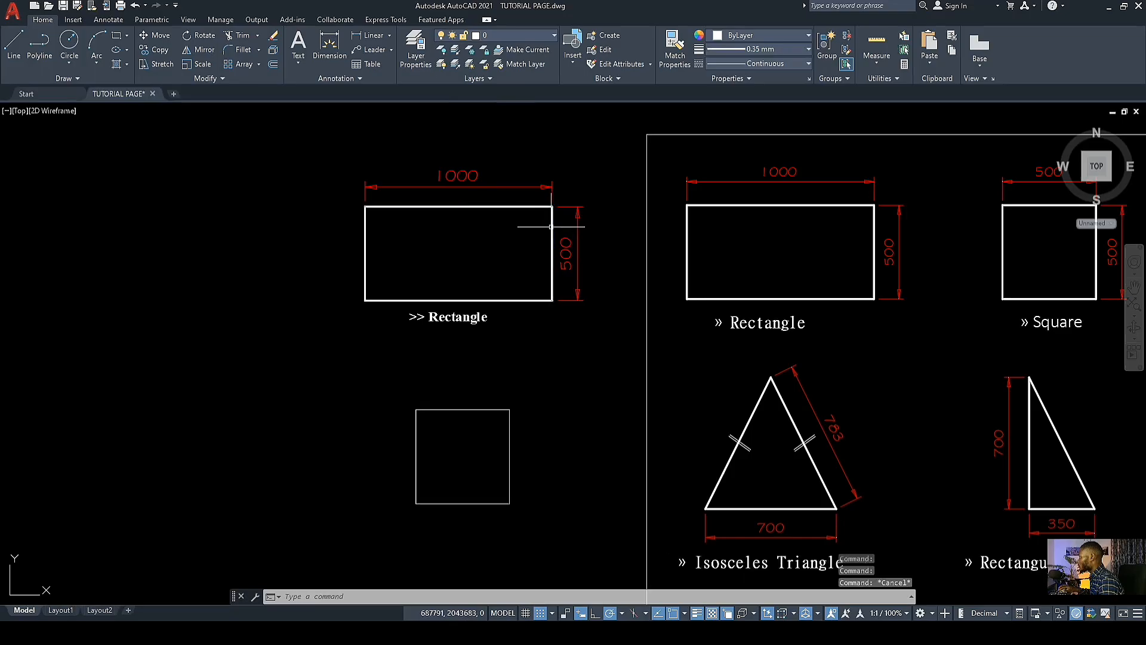
left_click(553, 227)
key("Escape")
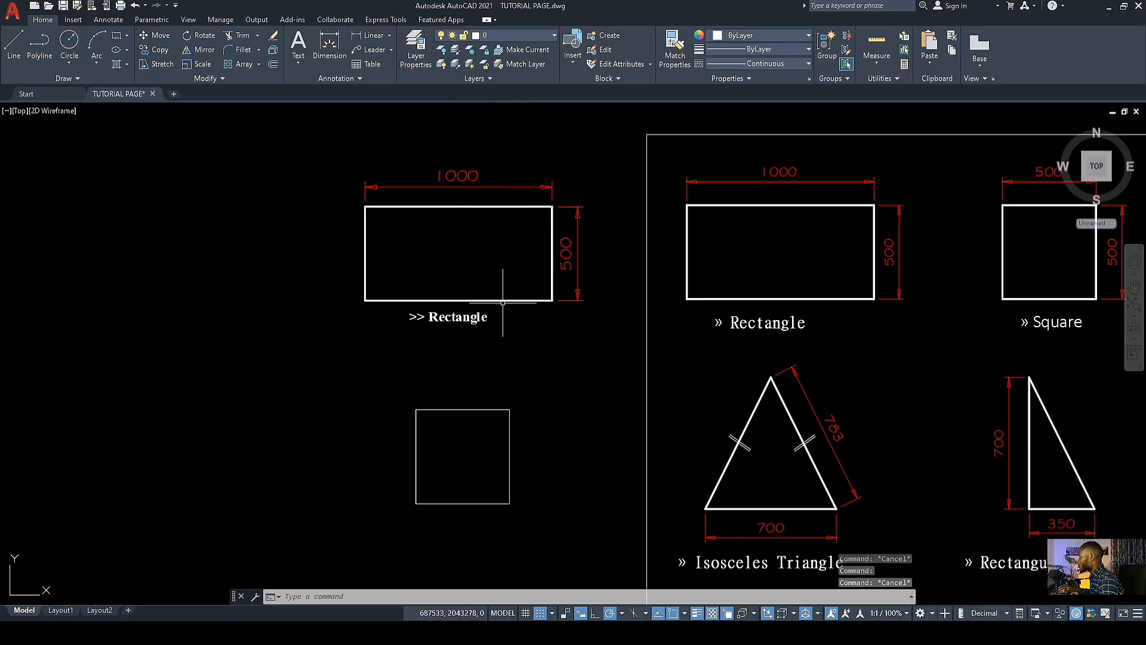
scroll(448, 243, "down", 2)
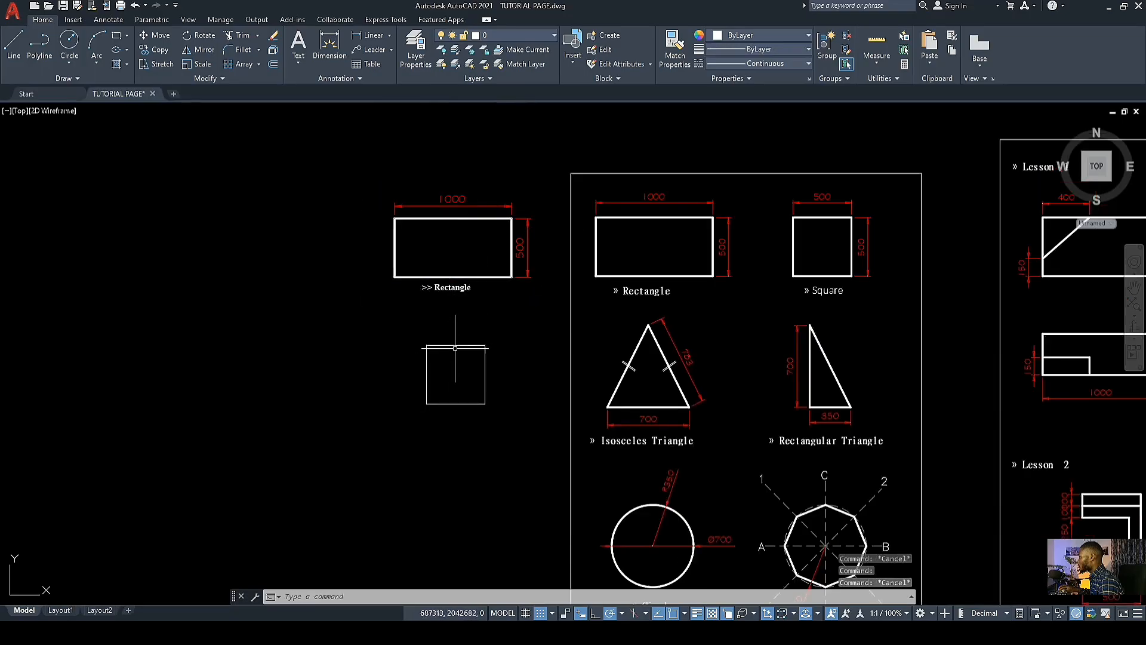
left_click(455, 347)
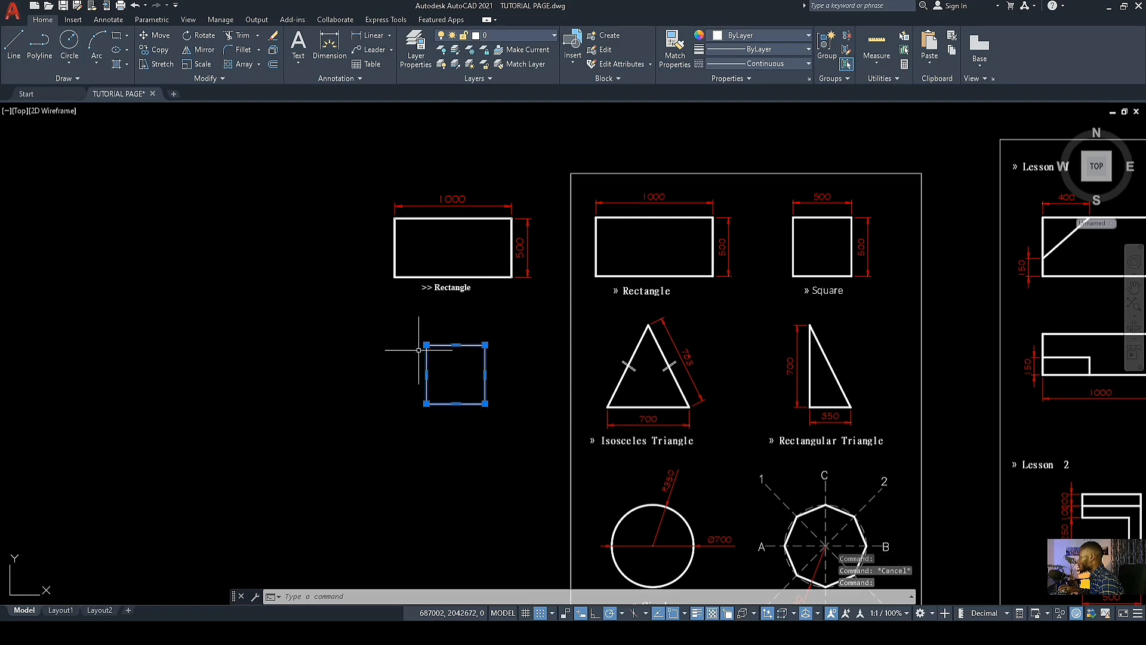
scroll(458, 396, "up", 4)
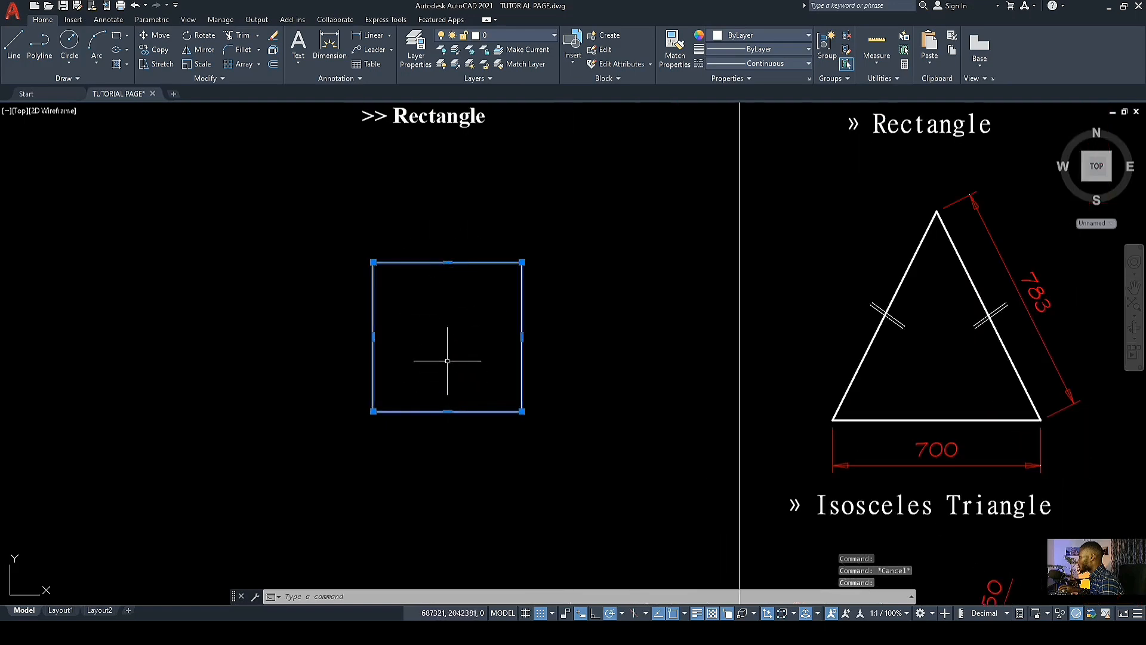
scroll(447, 360, "down", 4)
key("Escape")
Step: Check whether the new rectangle's right and bottom edges can be selected as separate objects, and clear the selection
scroll(487, 276, "up", 4)
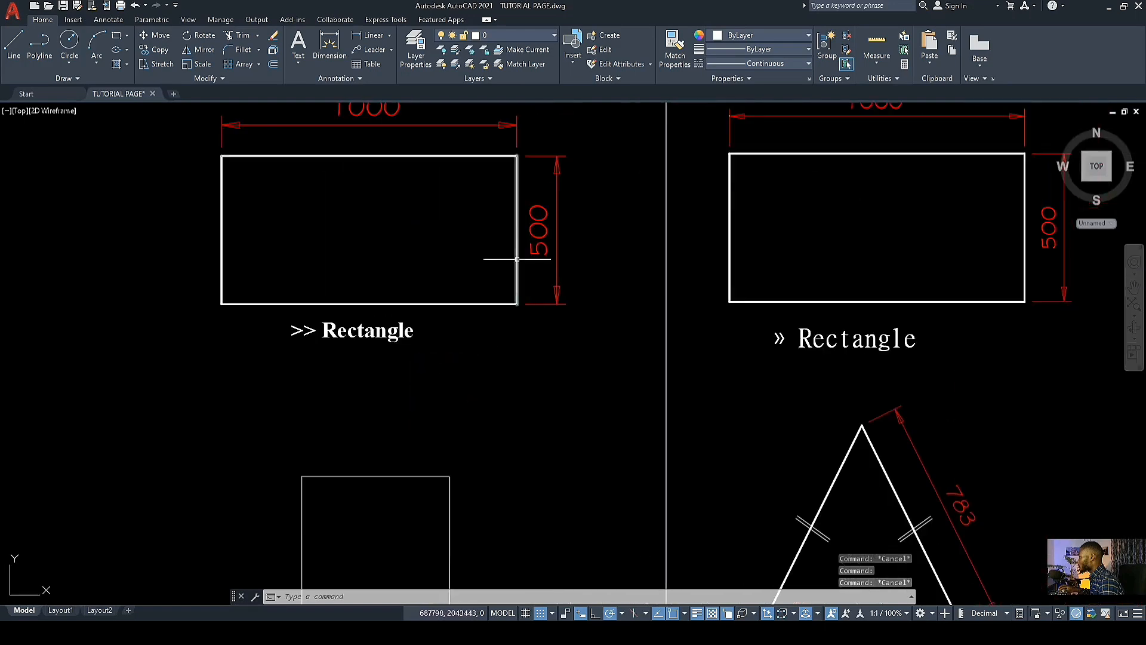
left_click(517, 259)
left_click(461, 302)
left_click(413, 288)
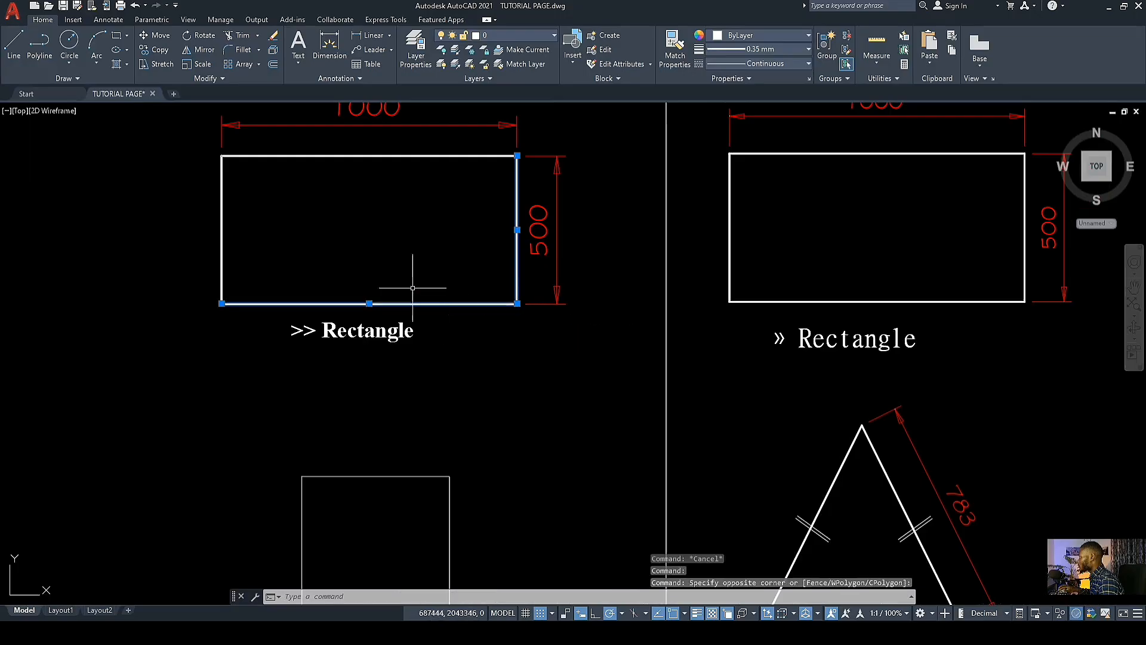
left_click(191, 225)
key("Escape")
scroll(445, 246, "down", 4)
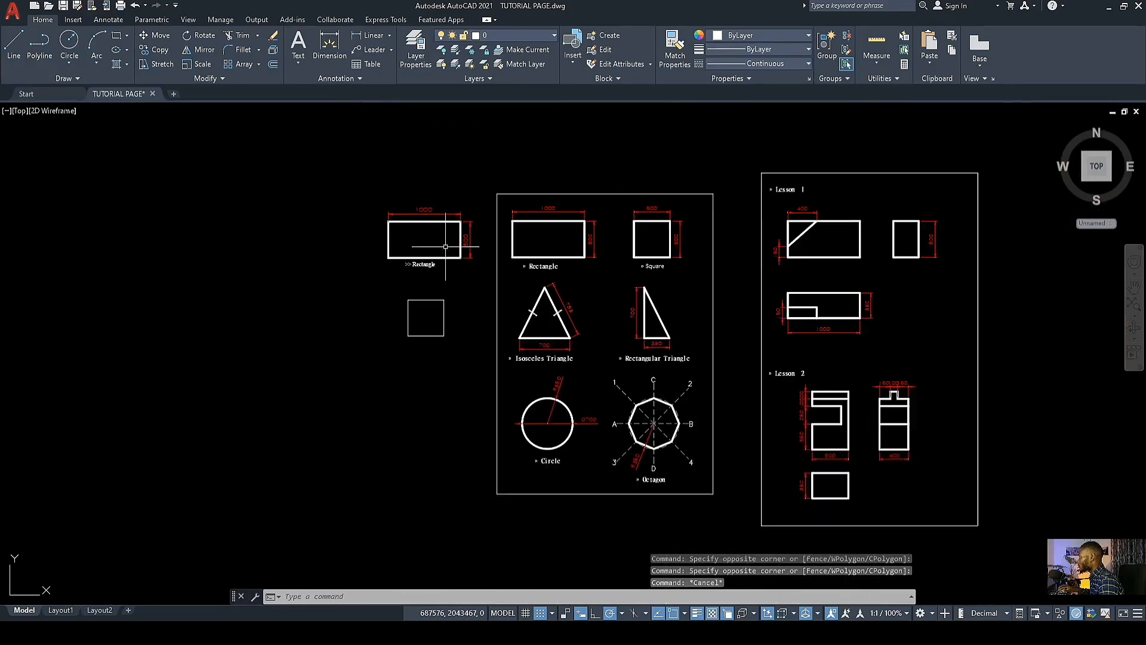
Step: Select the new square and check the polyline editing options offered for it, leaving the square unchanged and deselected
scroll(432, 291, "up", 4)
left_click(428, 303)
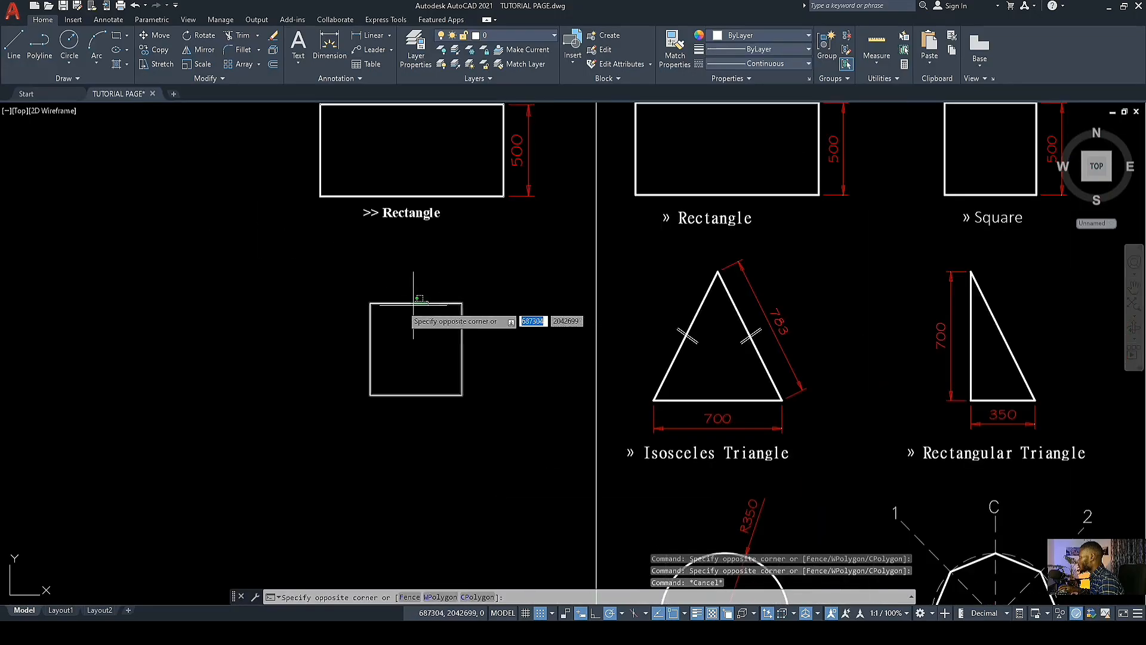
left_click(417, 312)
left_click(418, 300)
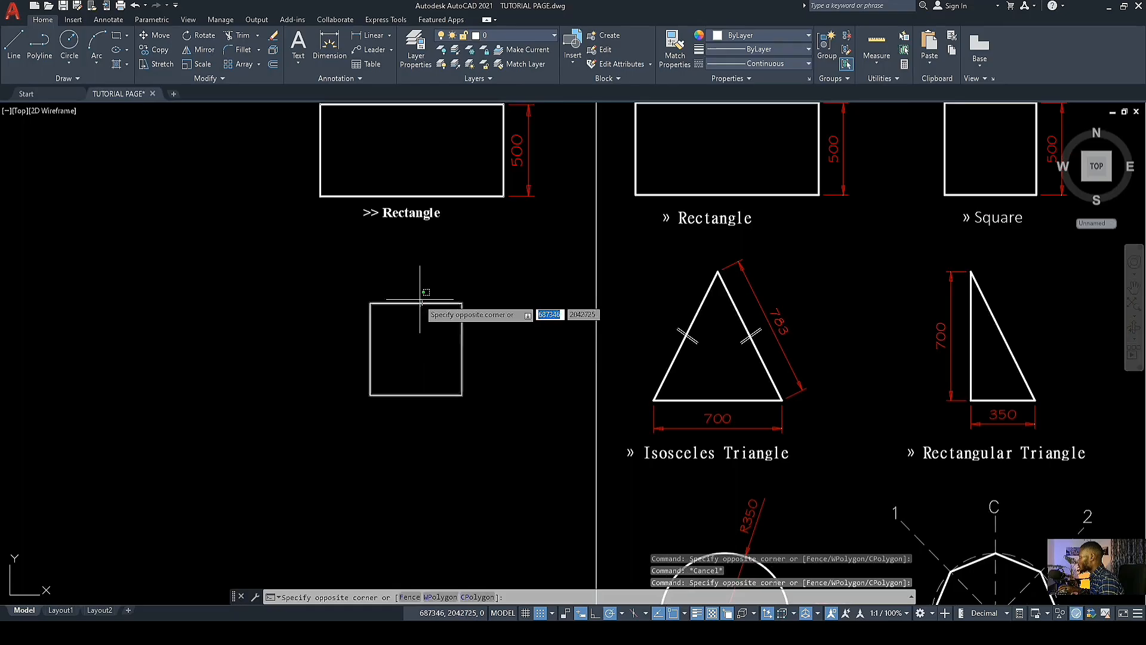
left_click(416, 306)
key("Escape")
left_click(423, 301)
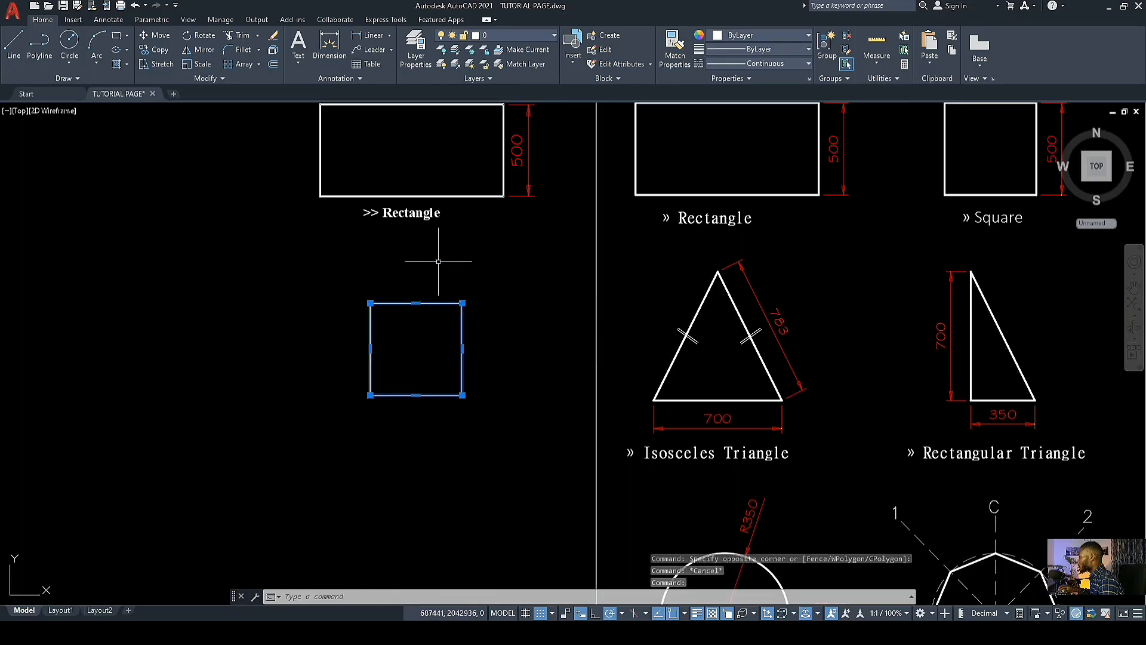
right_click(437, 303)
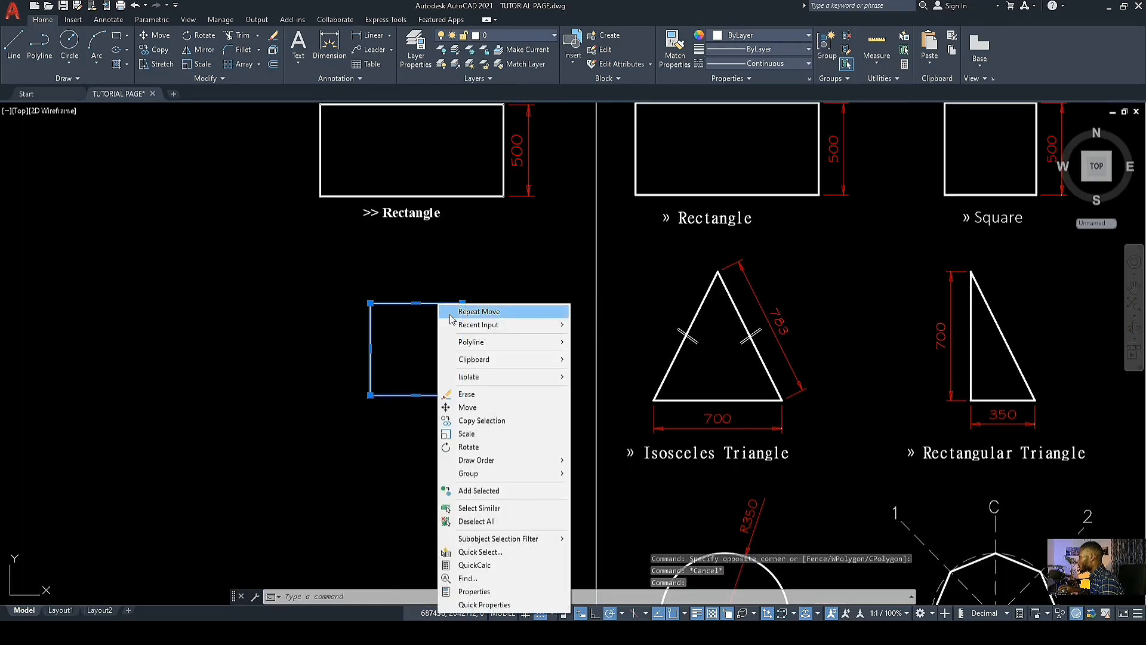
mouse_move(506, 346)
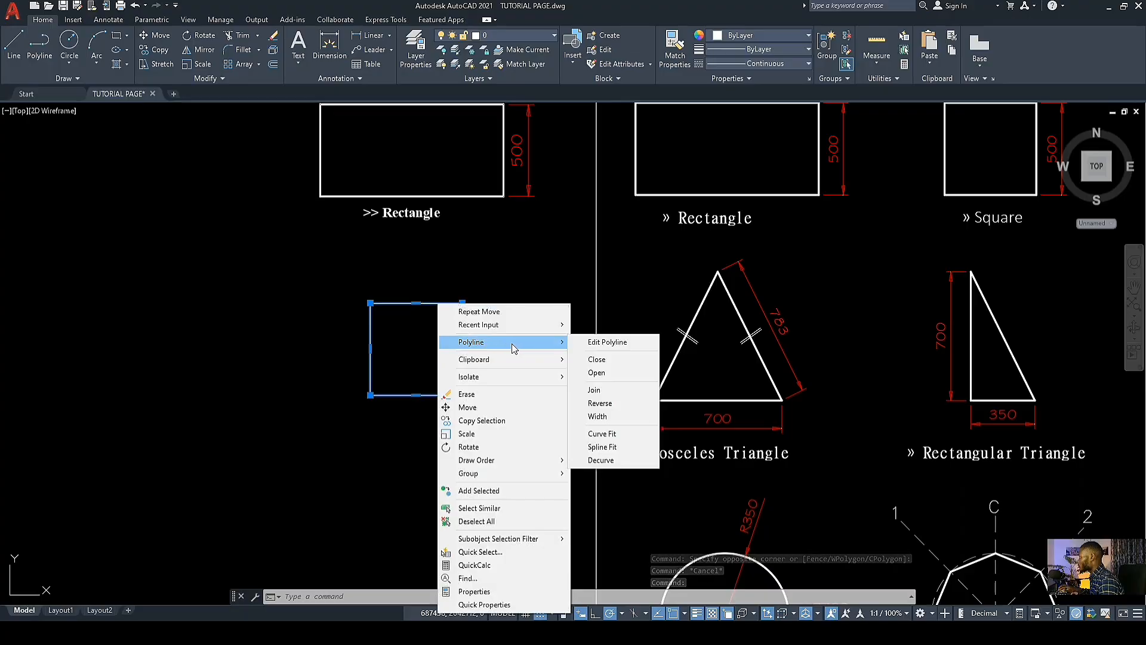
left_click(289, 253)
key("Escape")
key("Escape")
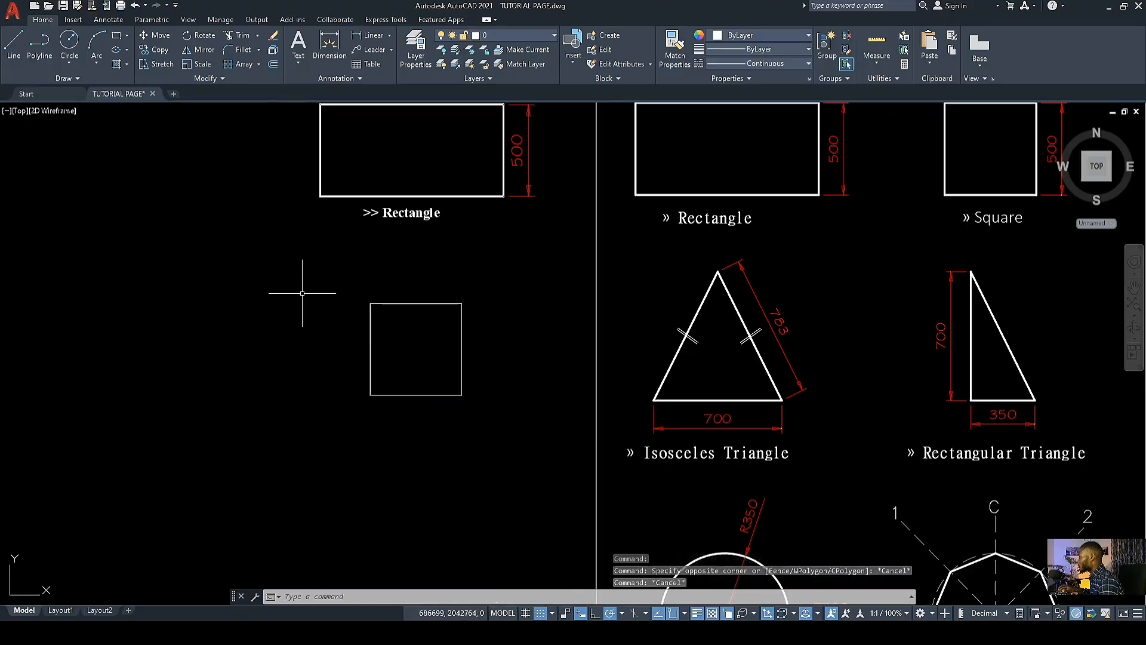
Step: Select the new rectangle's bottom edge and check whether polyline editing options are offered for it, leaving it deselected
middle_click_drag(445, 220, 454, 302)
left_click(471, 277)
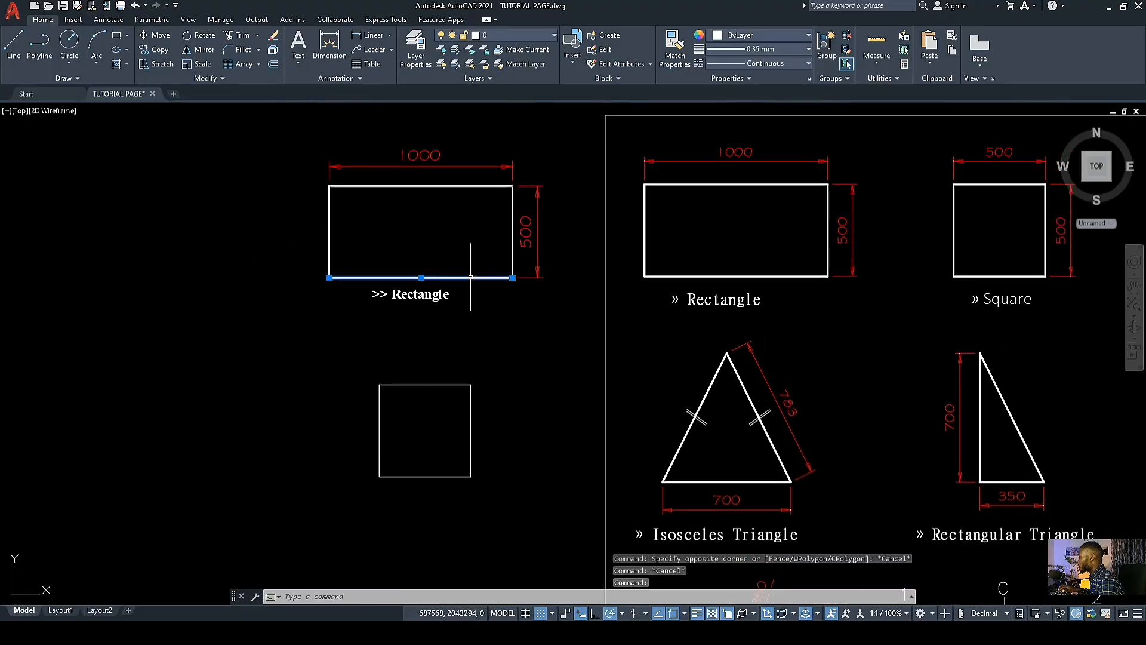
right_click(470, 276)
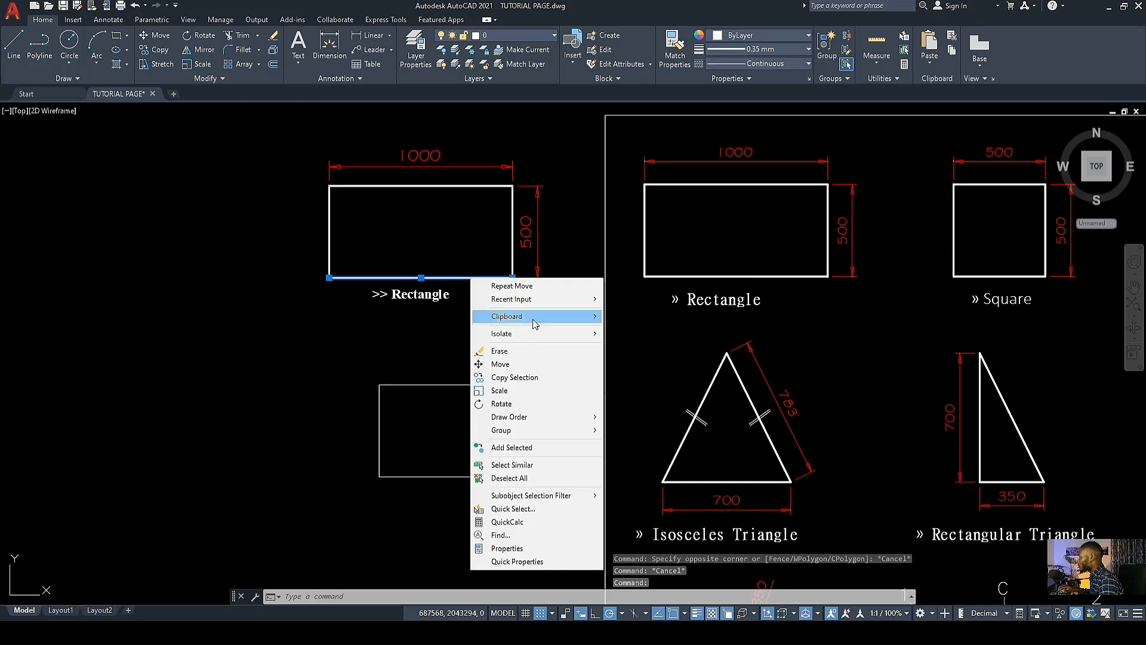
key("Escape")
key("Escape")
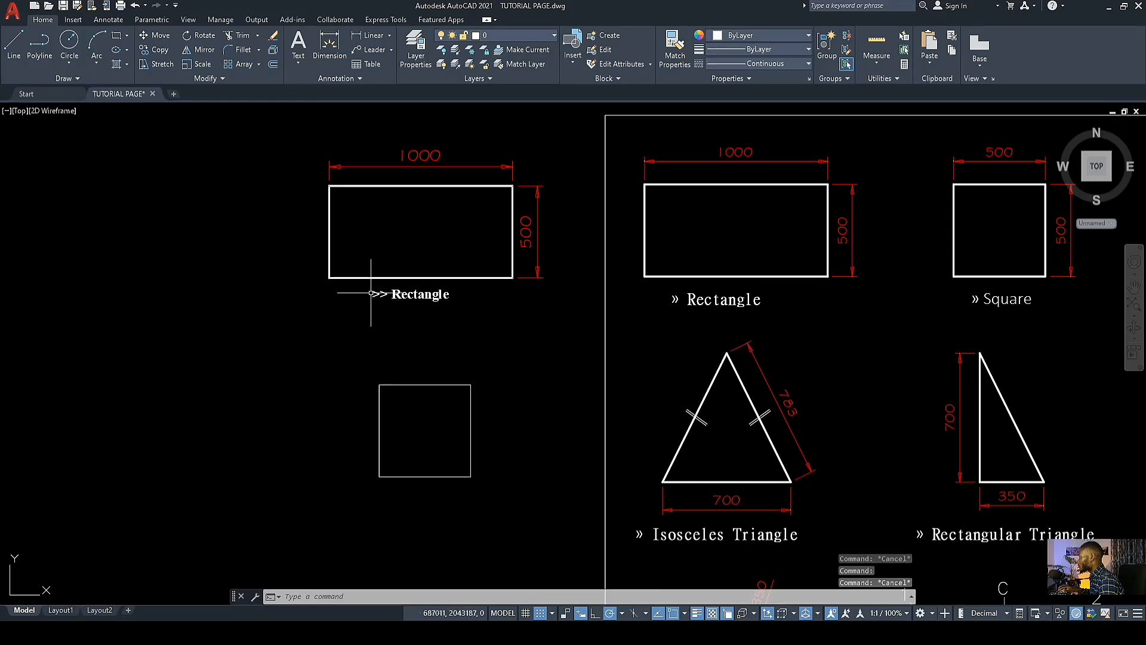
scroll(407, 332, "down", 4)
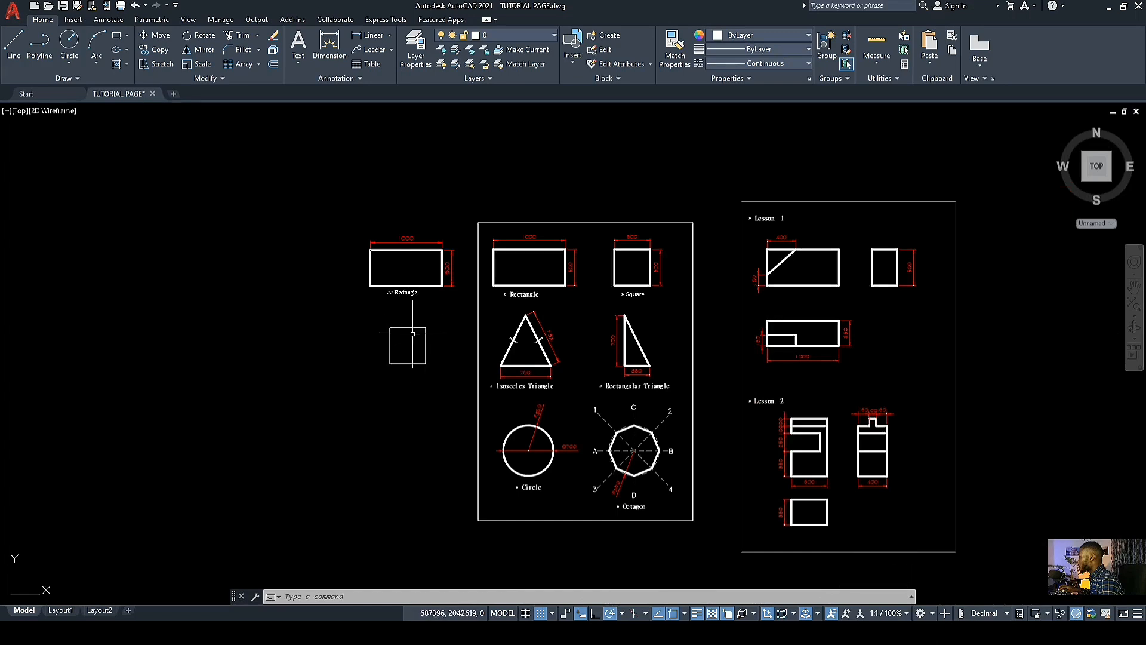
scroll(416, 258, "up", 4)
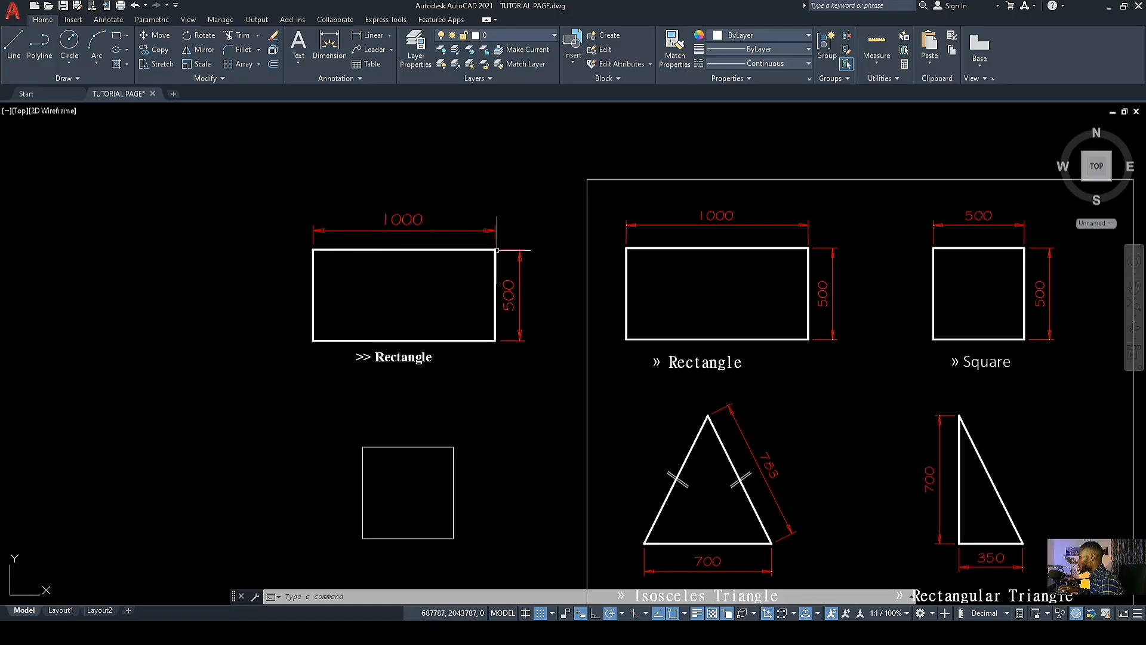
scroll(437, 278, "down", 2)
scroll(404, 396, "up", 2)
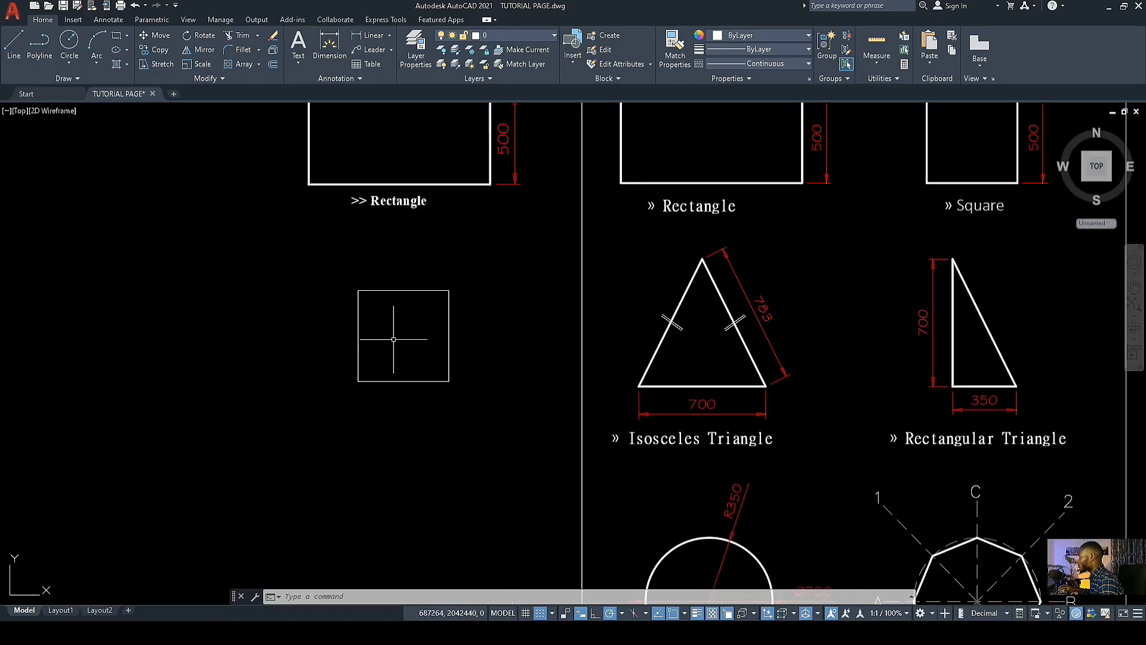
middle_click_drag(392, 333, 416, 405)
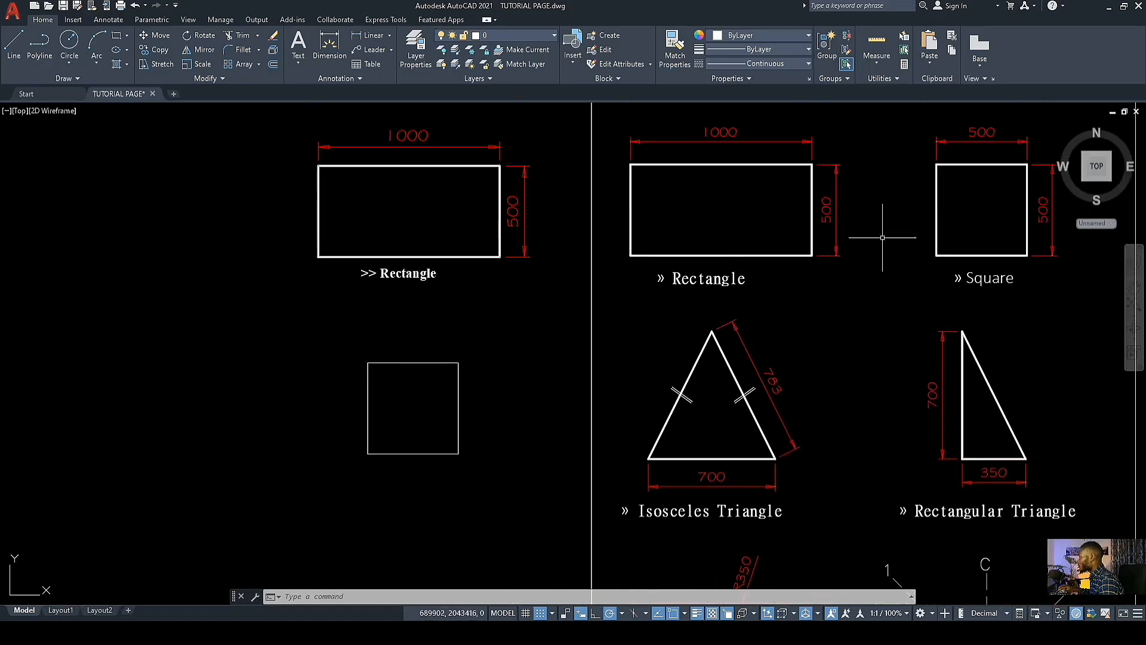
scroll(449, 383, "down", 2)
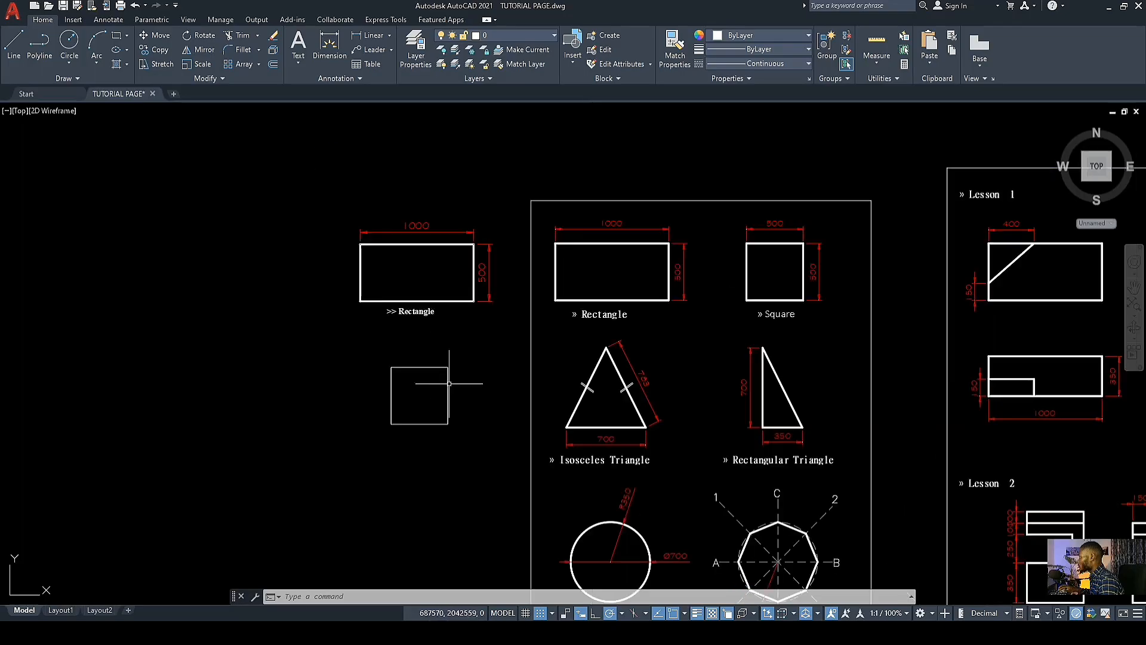
scroll(444, 380, "up", 2)
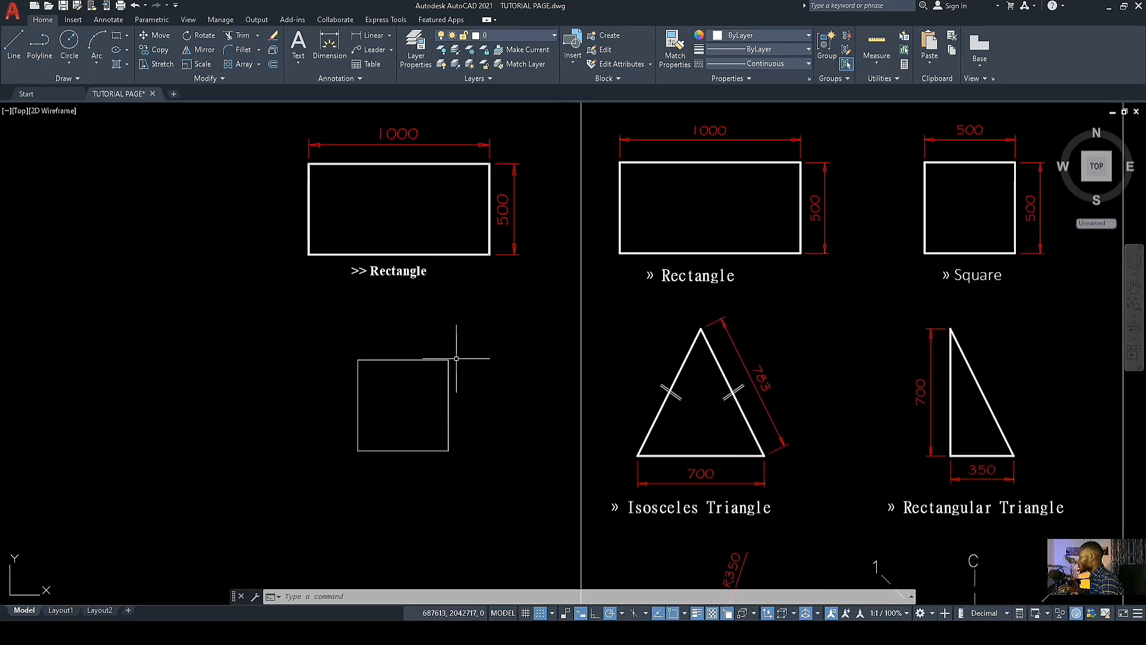
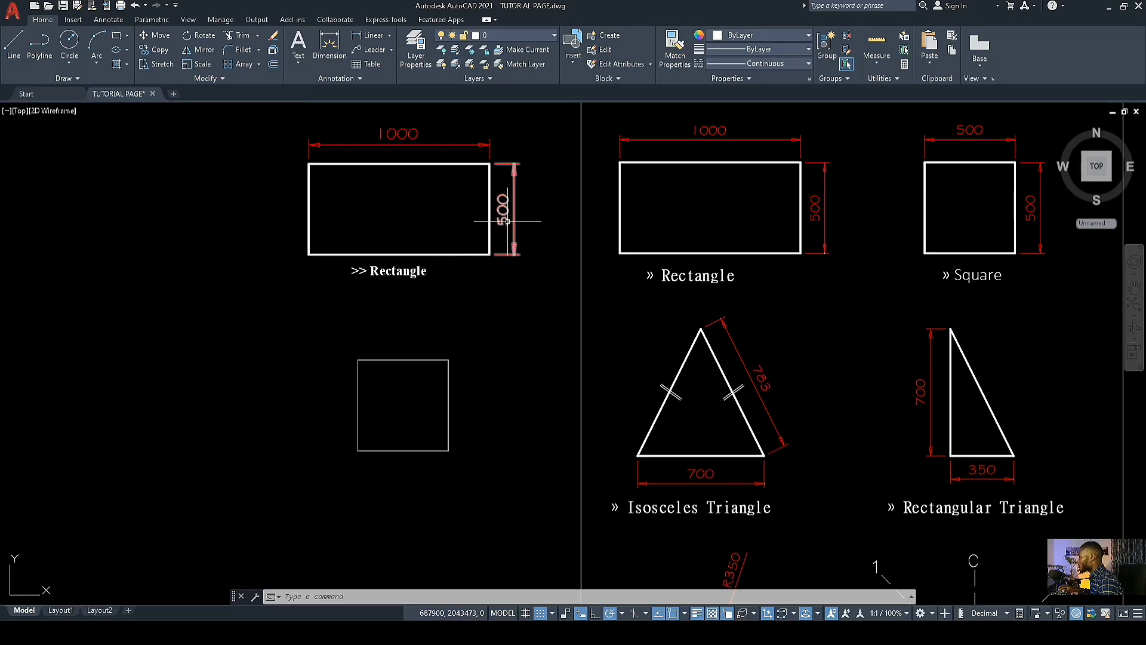
left_click(683, 55)
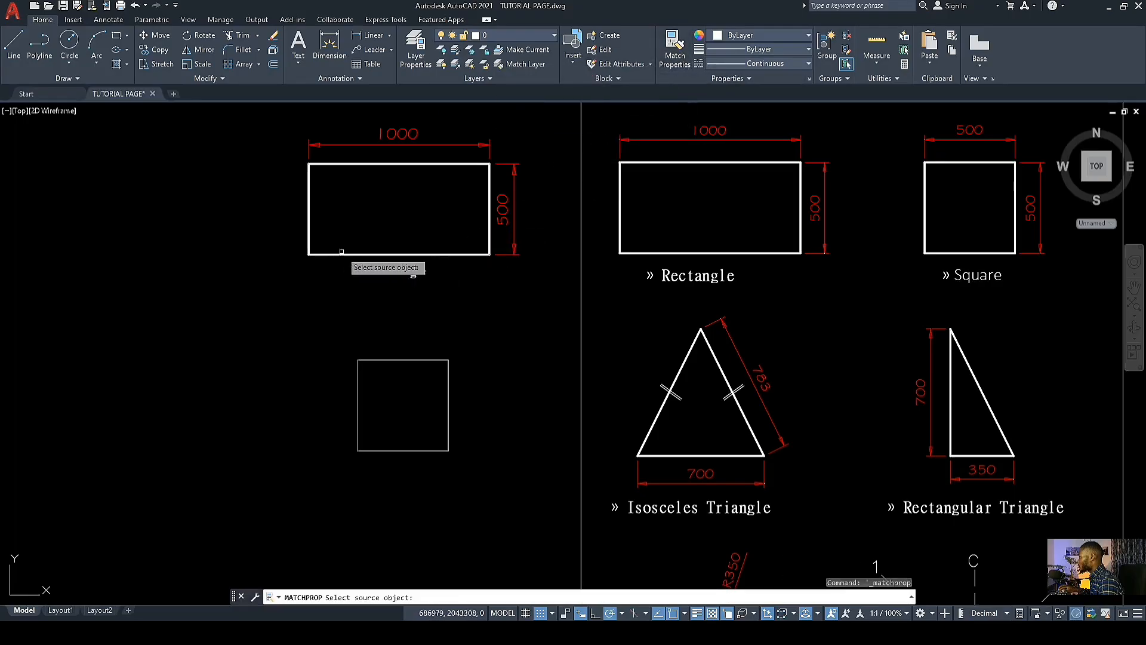
scroll(342, 251, "up", 3)
middle_click_drag(363, 261, 347, 361)
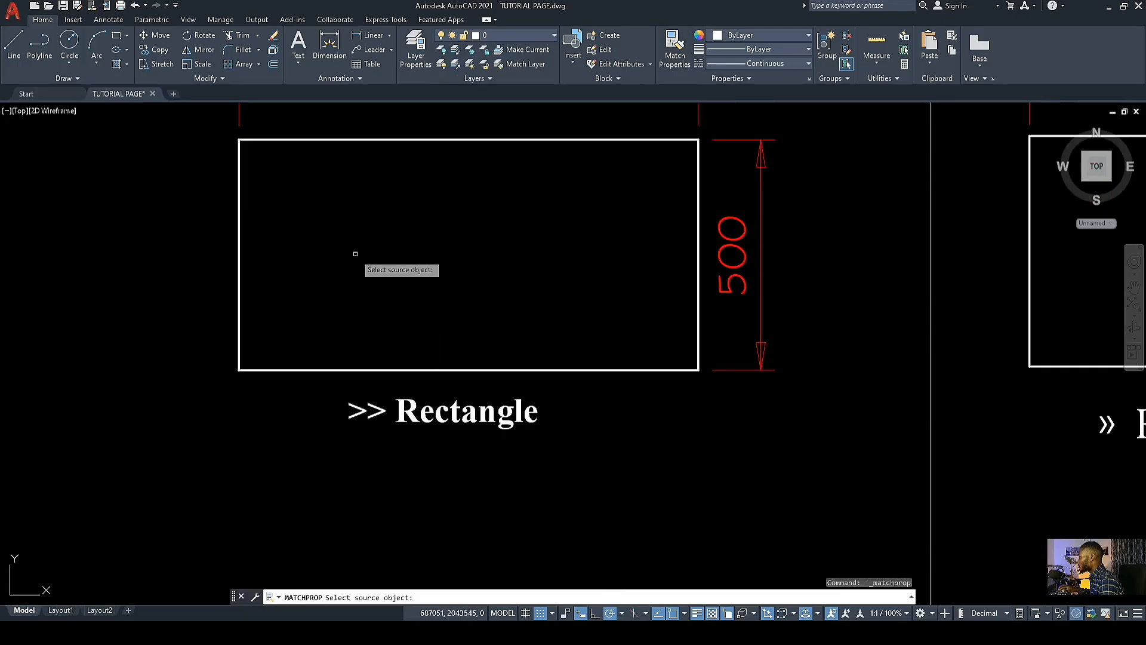
scroll(346, 295, "down", 2)
scroll(330, 229, "up", 2)
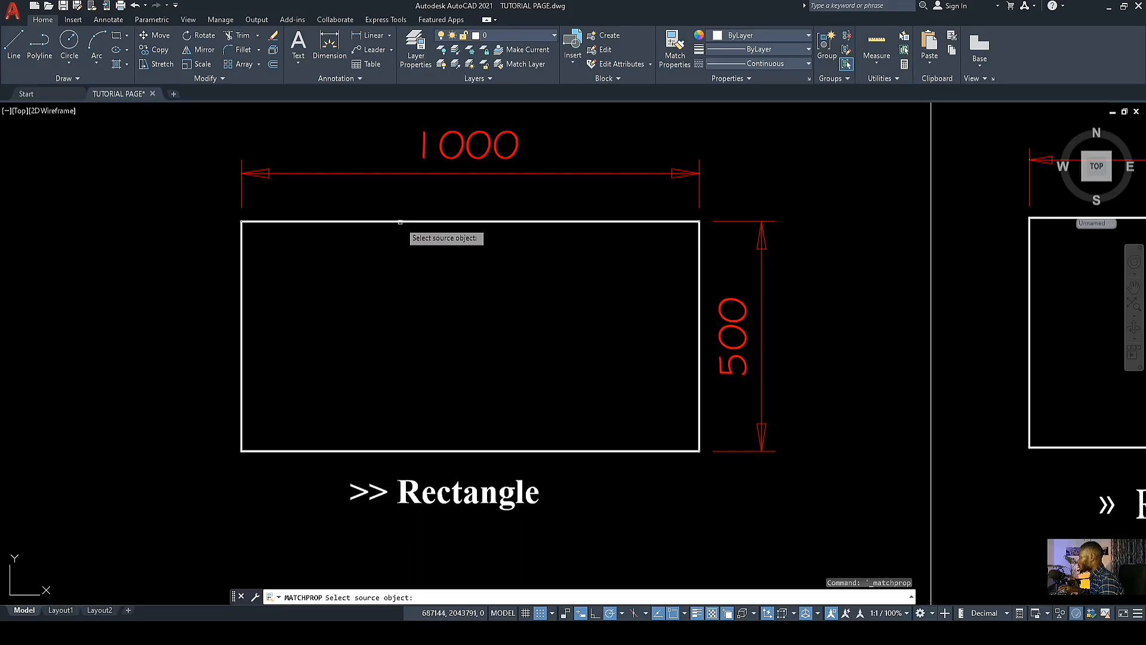
scroll(399, 222, "down", 2)
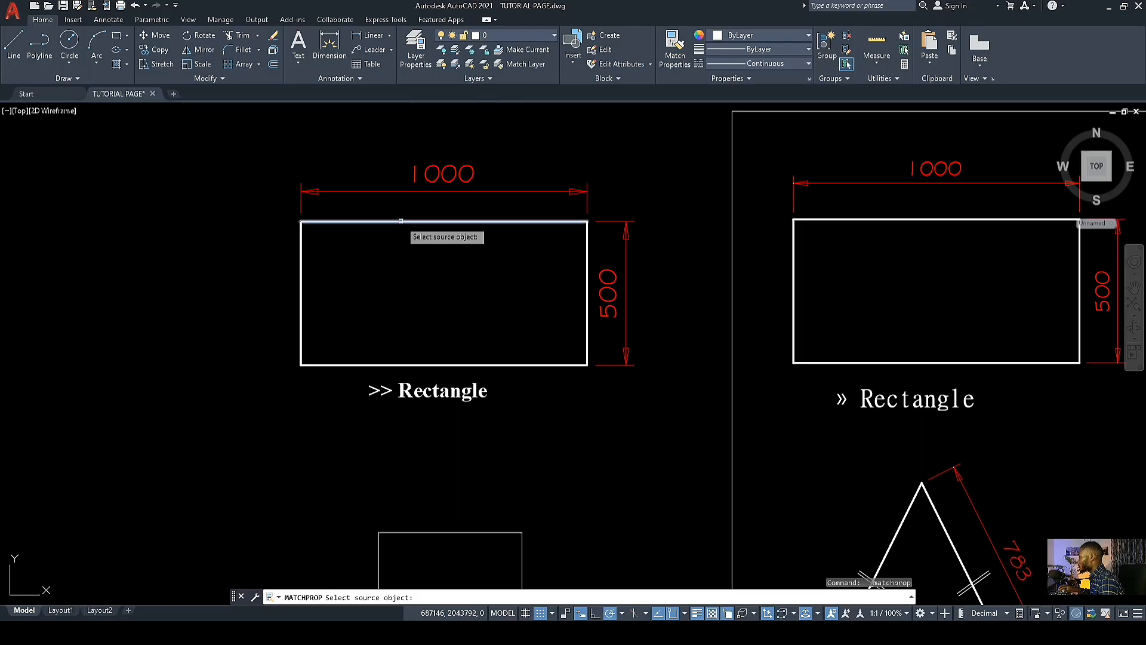
scroll(400, 221, "down", 2)
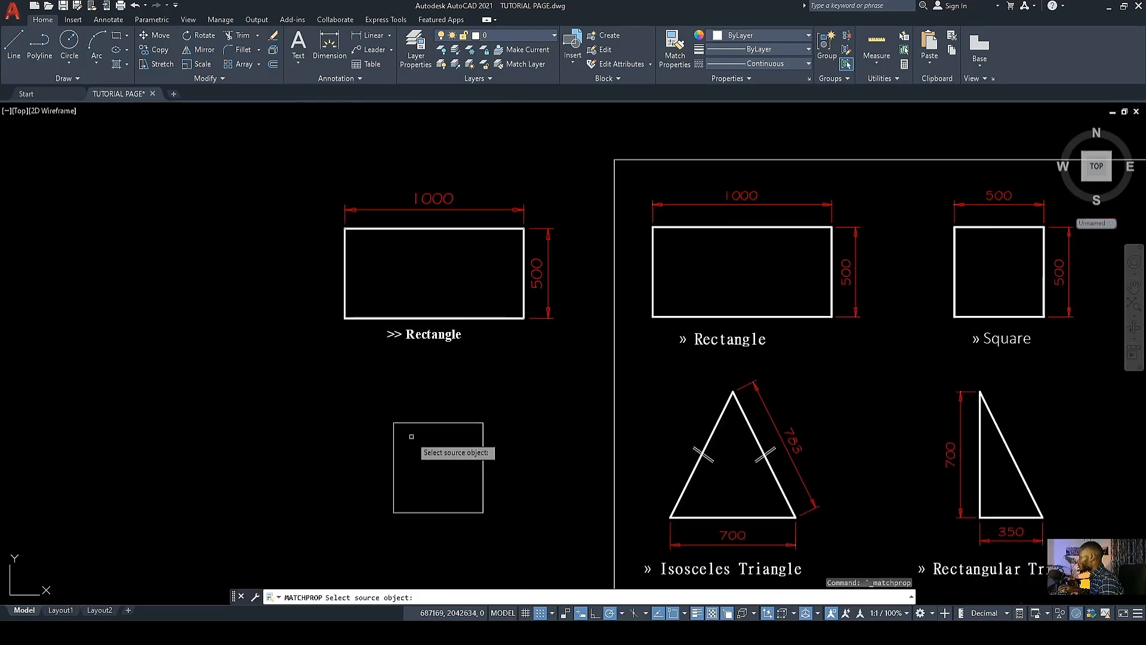
scroll(413, 442, "down", 2)
scroll(418, 292, "up", 4)
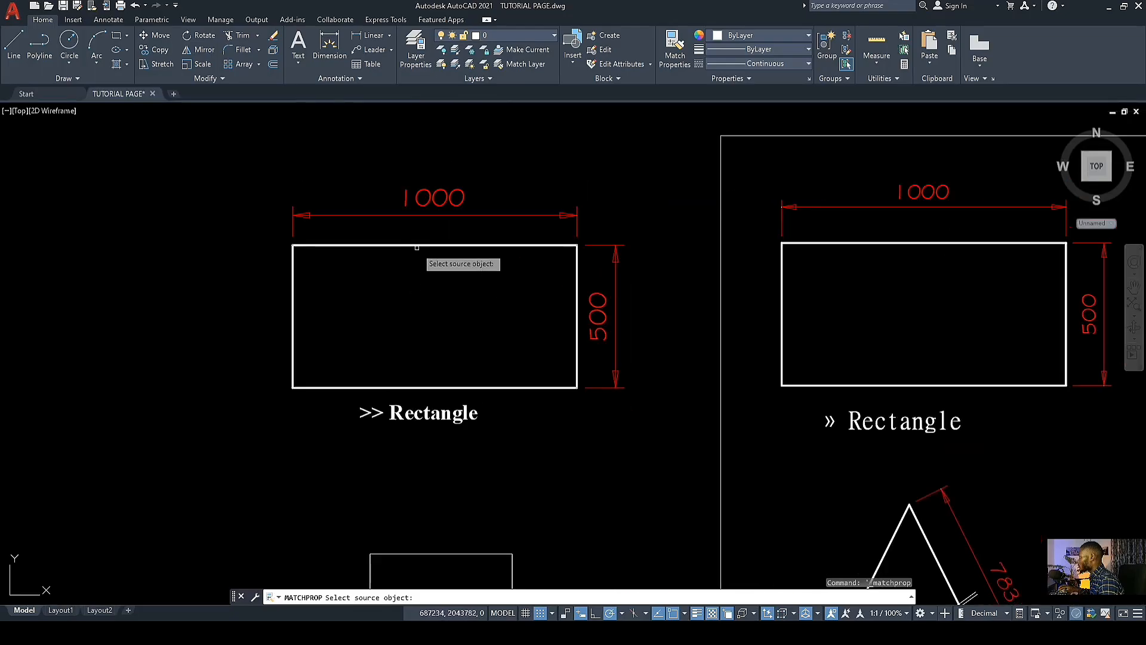
scroll(417, 247, "up", 2)
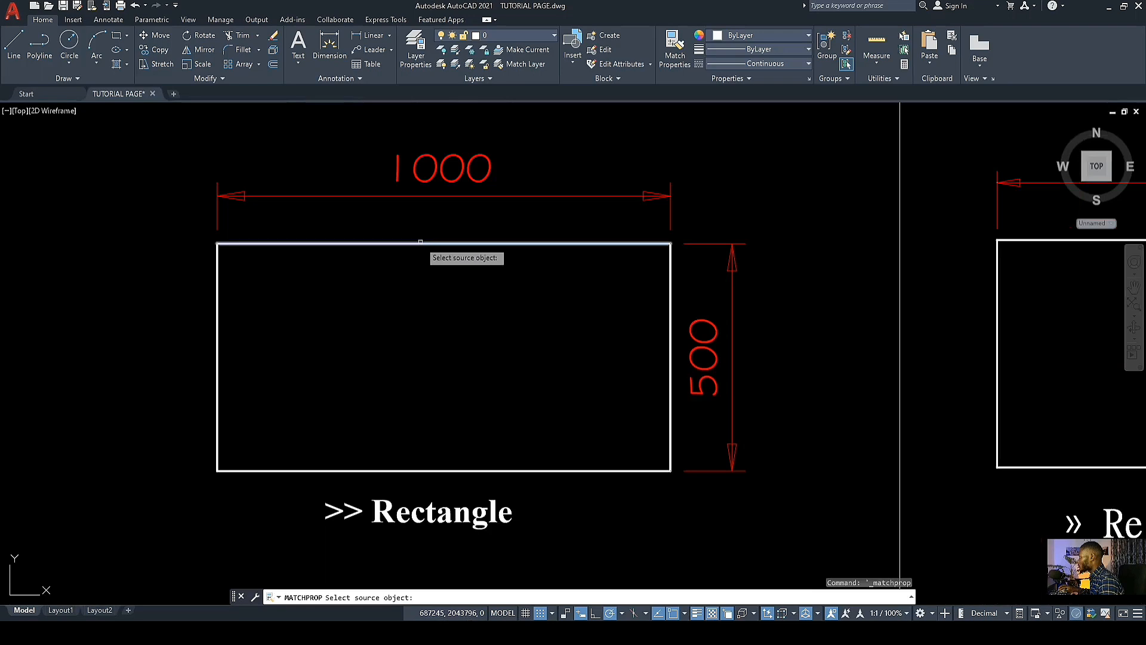
scroll(421, 242, "down", 4)
scroll(411, 435, "up", 4)
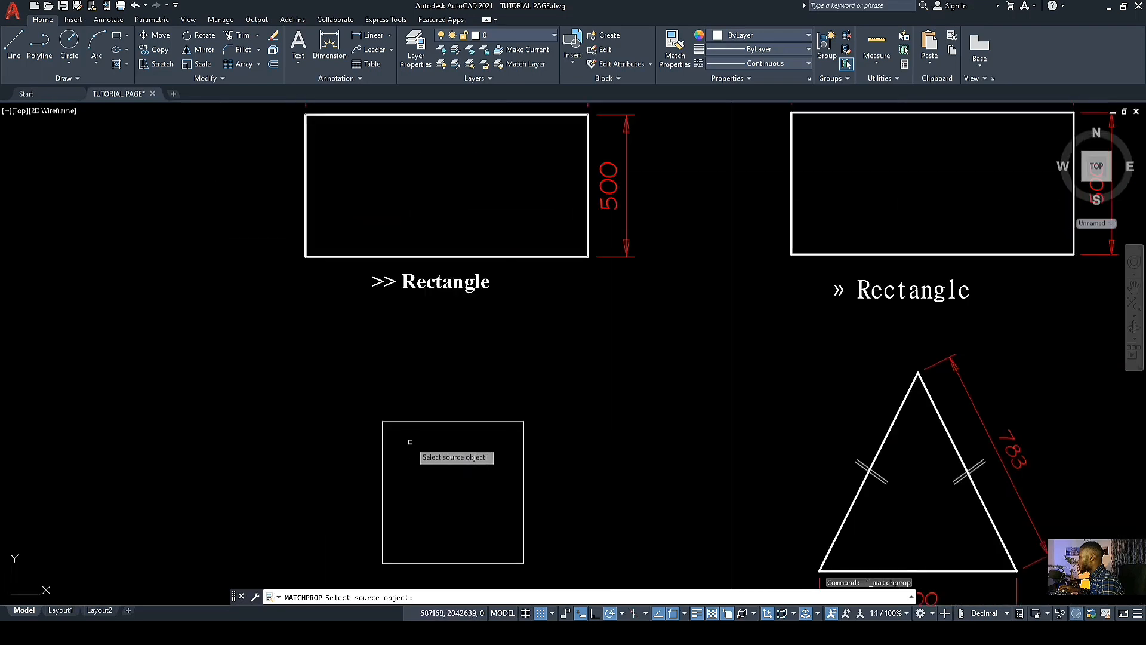
scroll(413, 419, "down", 4)
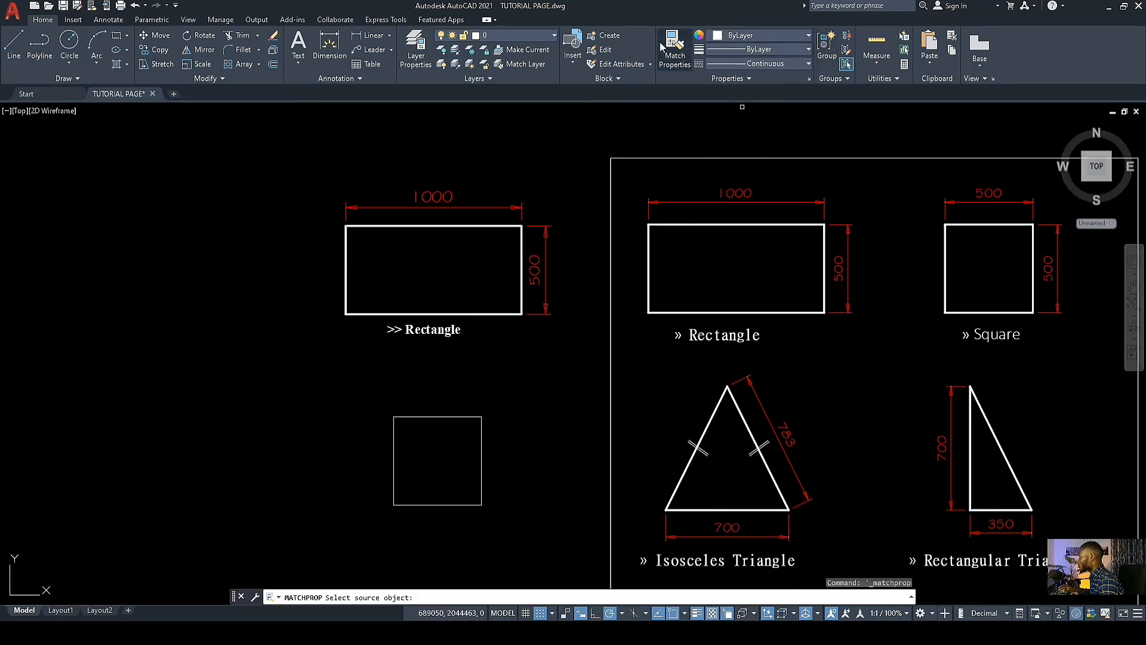
Step: Use Match Properties to copy the properties of the rectangle labelled ">> Rectangle" onto the thin-lined square below it
left_click(682, 41)
scroll(472, 239, "up", 2)
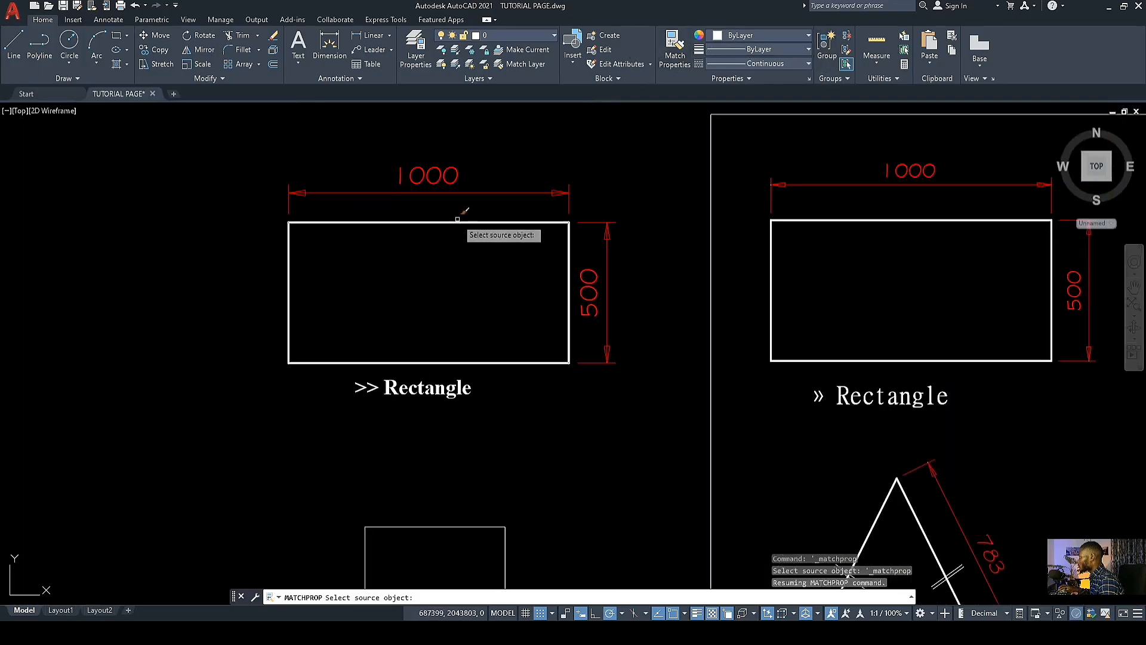
left_click(409, 224)
scroll(410, 222, "down", 4)
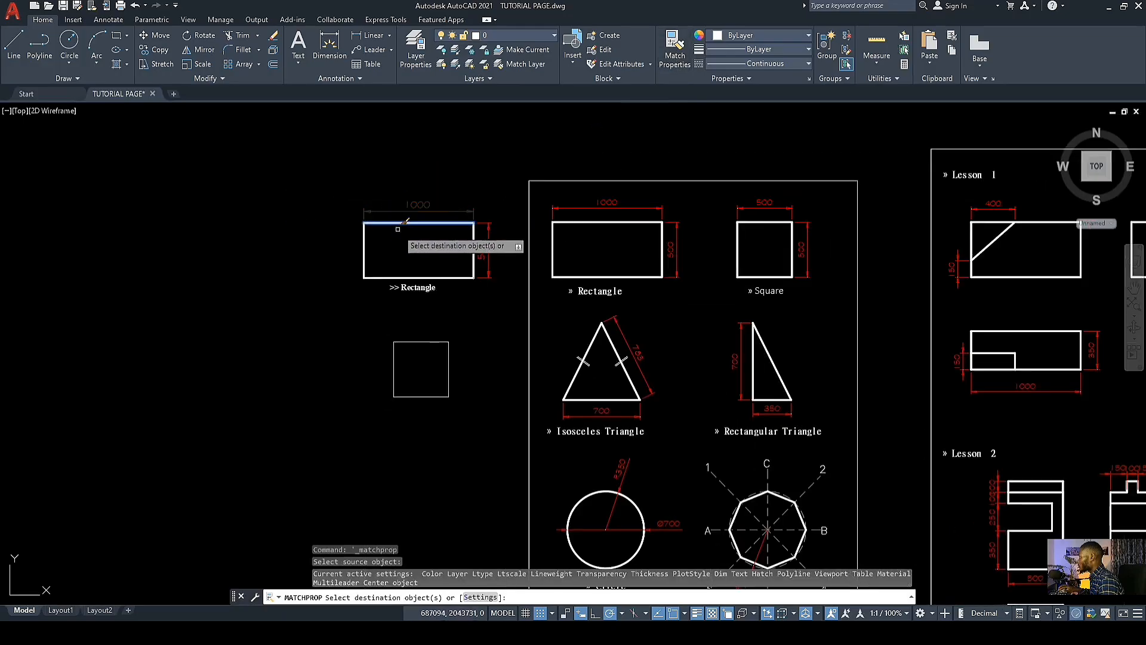
scroll(421, 222, "up", 6)
scroll(416, 246, "up", 3)
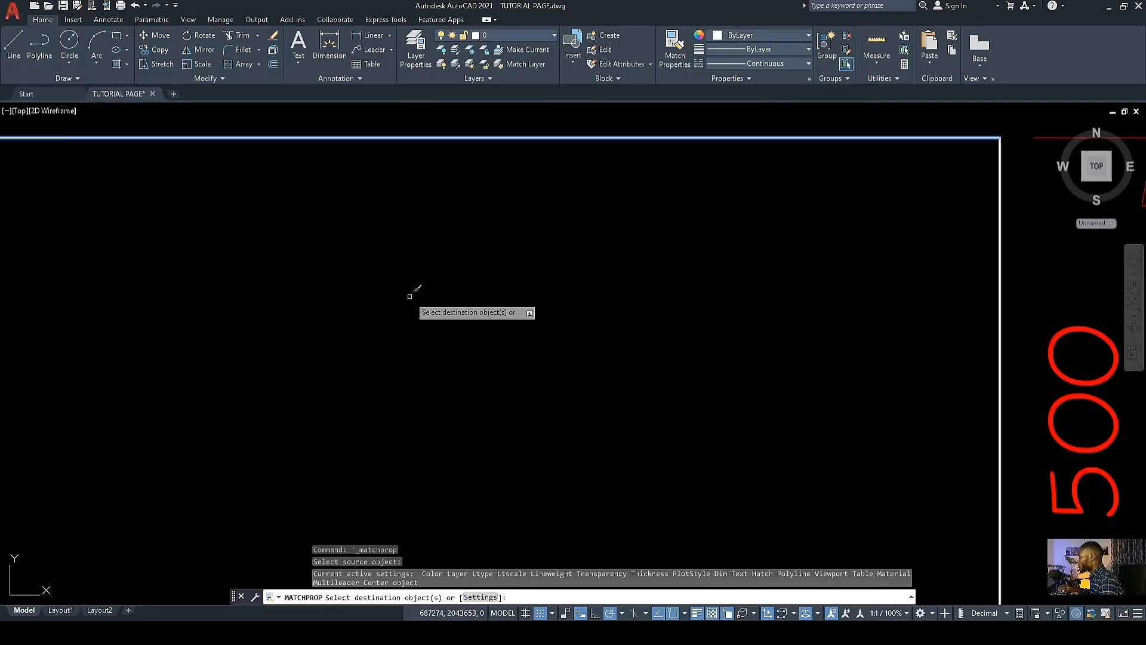
scroll(411, 297, "down", 3)
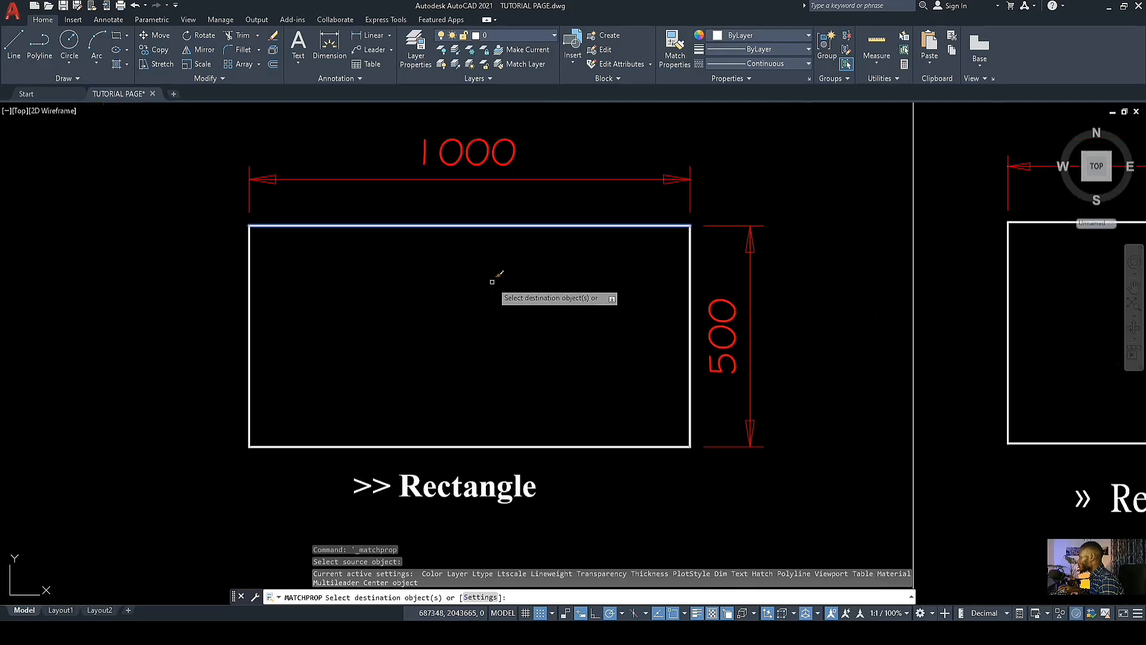
scroll(494, 222, "down", 4)
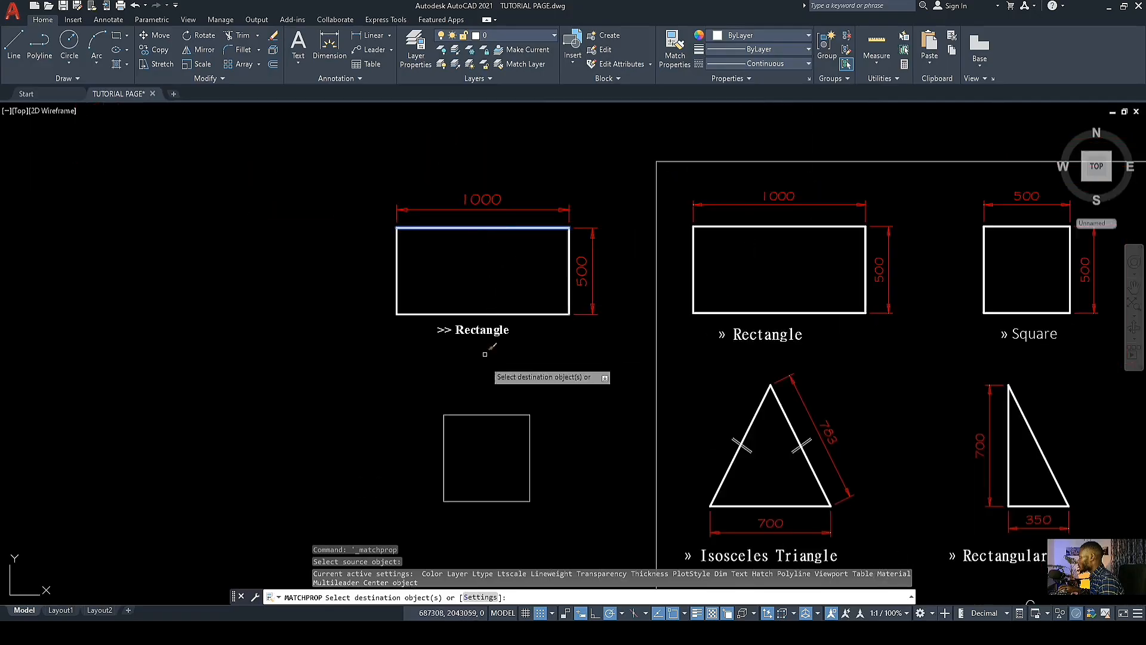
scroll(469, 442, "up", 2)
middle_click_drag(468, 439, 475, 278)
scroll(470, 285, "up", 4)
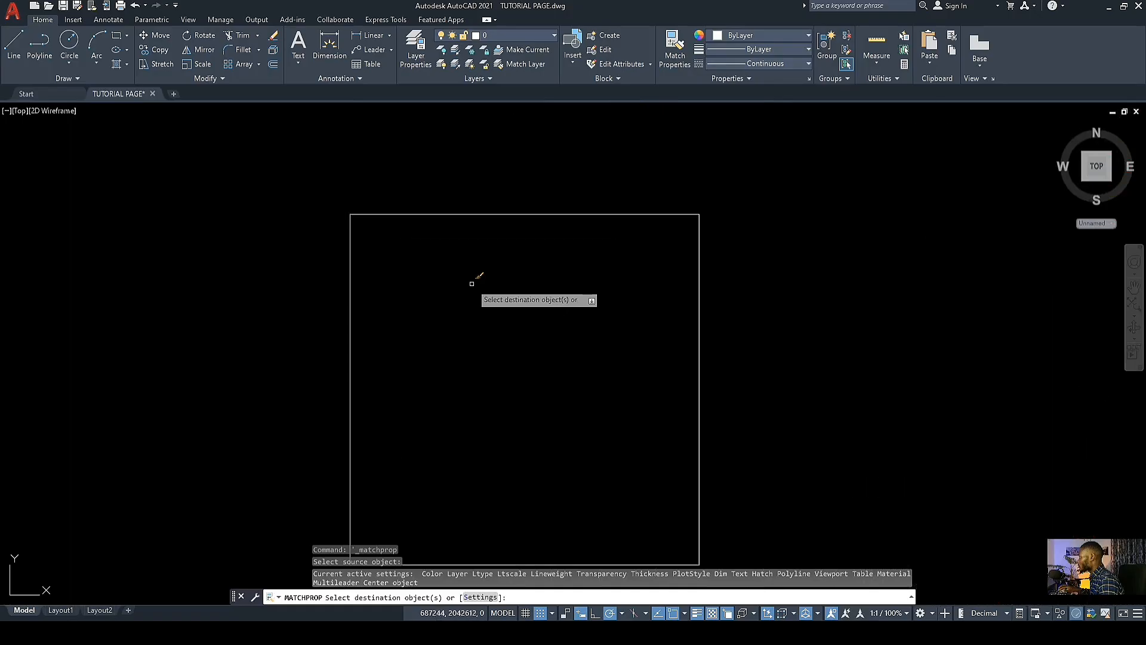
scroll(452, 218, "down", 2)
left_click(450, 216)
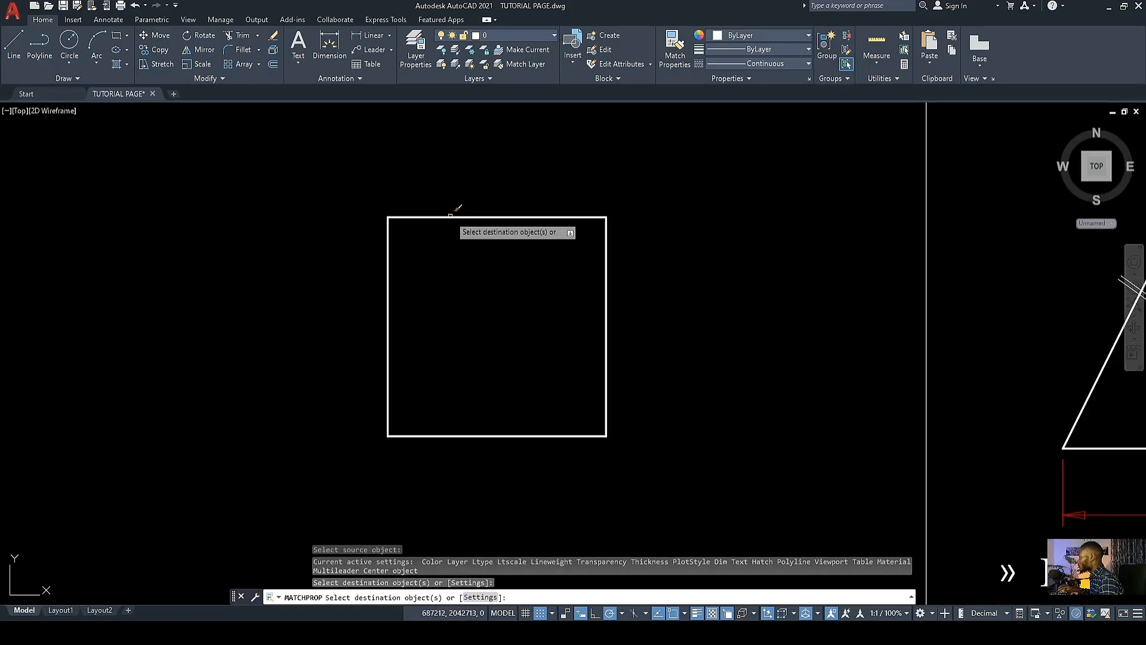
key("Escape")
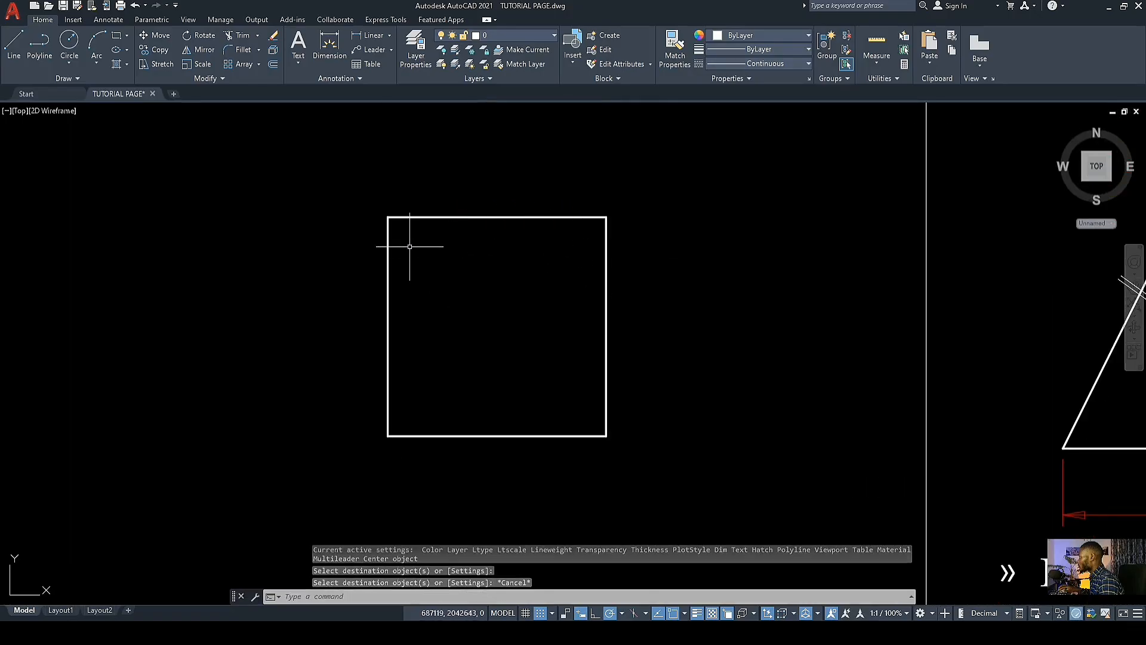
Step: Add a horizontal linear dimension to the square's top edge, placing the dimension line just above it
scroll(519, 263, "down", 2)
scroll(488, 254, "down", 4)
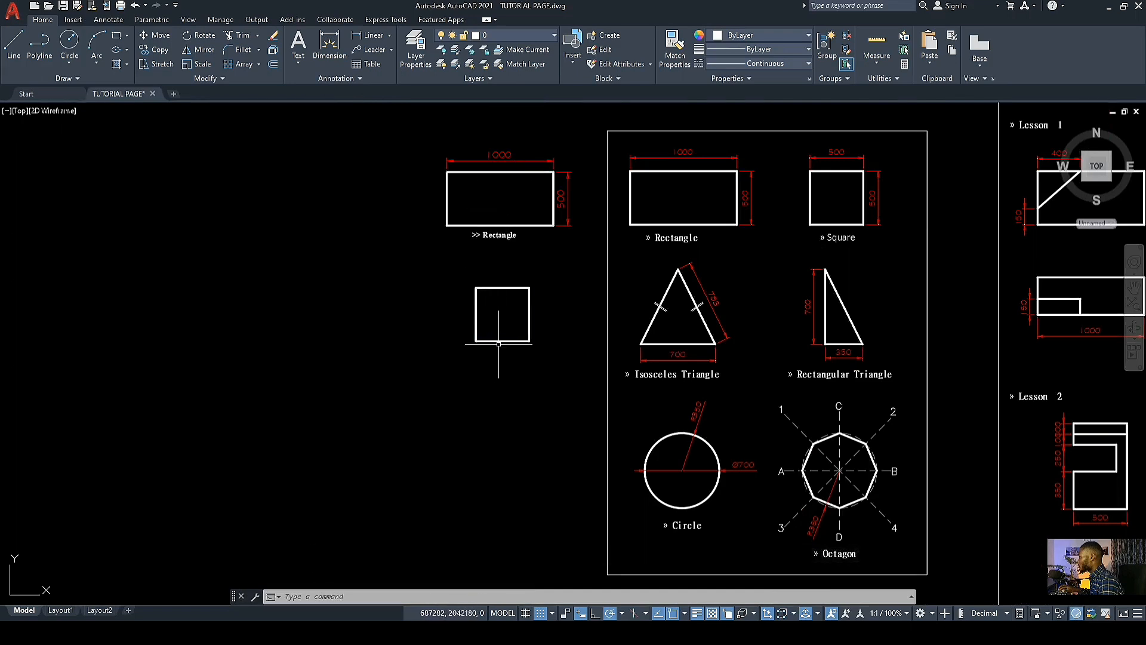
middle_click_drag(497, 341, 451, 313)
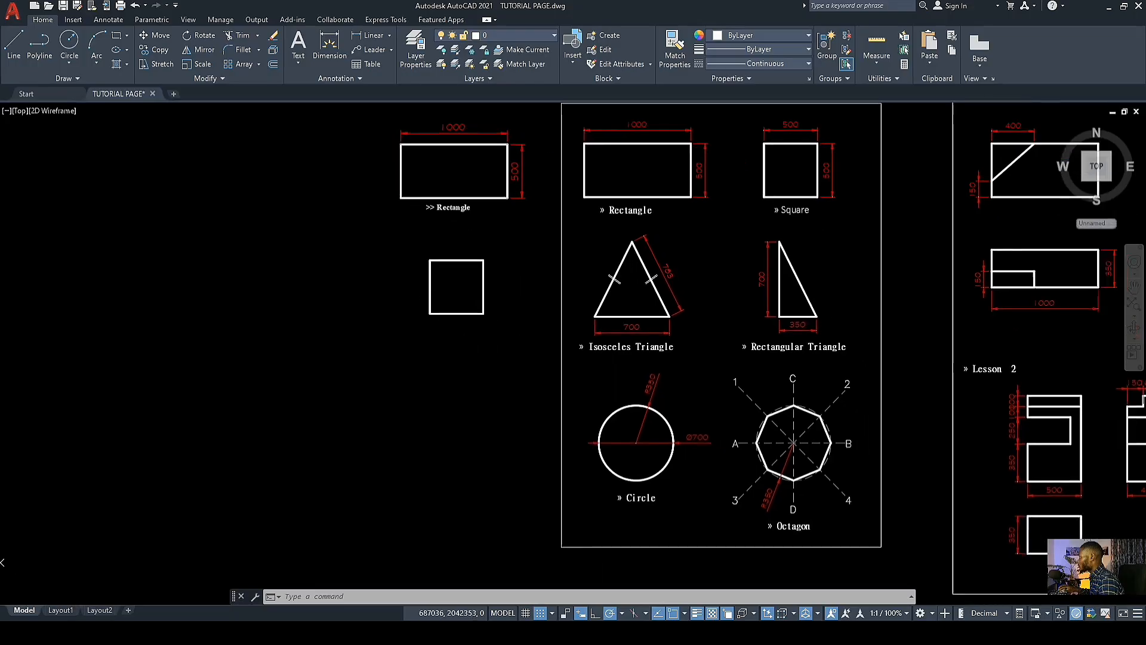
middle_click_drag(465, 268, 483, 283)
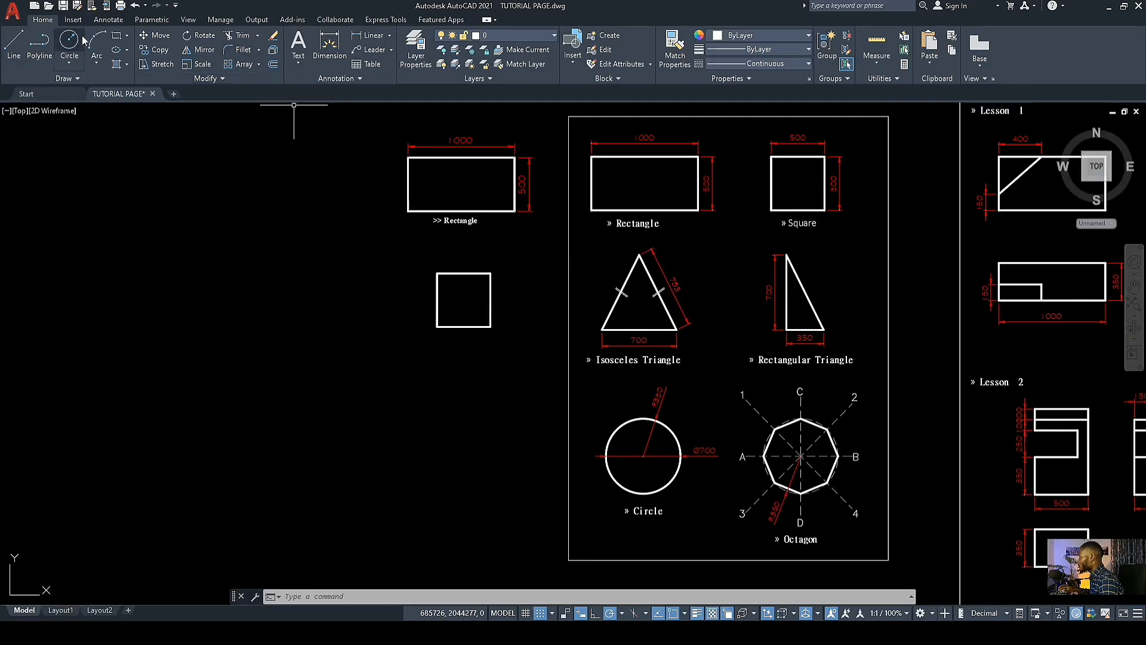
left_click(378, 39)
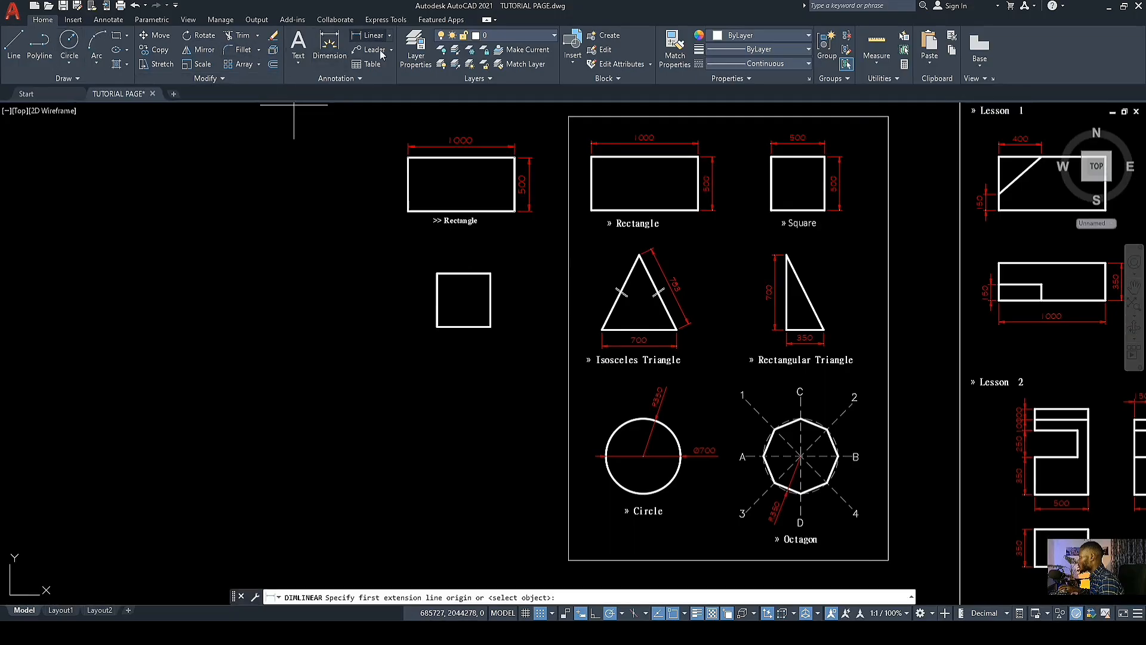
scroll(451, 290, "up", 4)
left_click(417, 248)
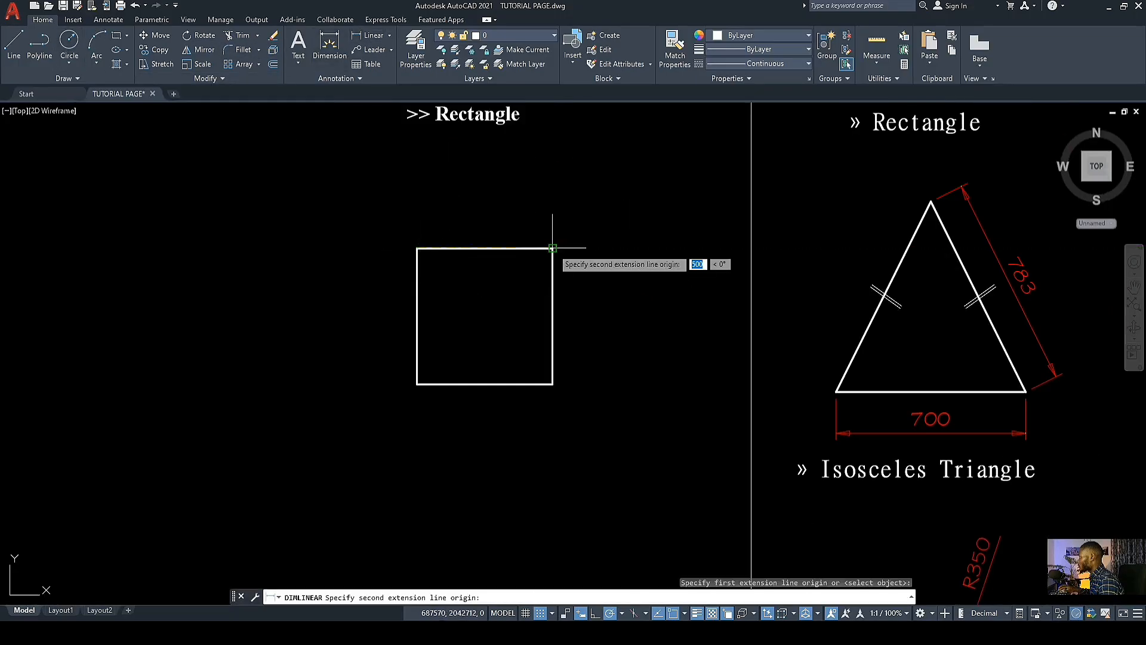
left_click(553, 247)
left_click(540, 213)
Step: Add a vertical linear dimension to the square's right edge, placing the dimension line to its right
scroll(193, 227, "down", 4)
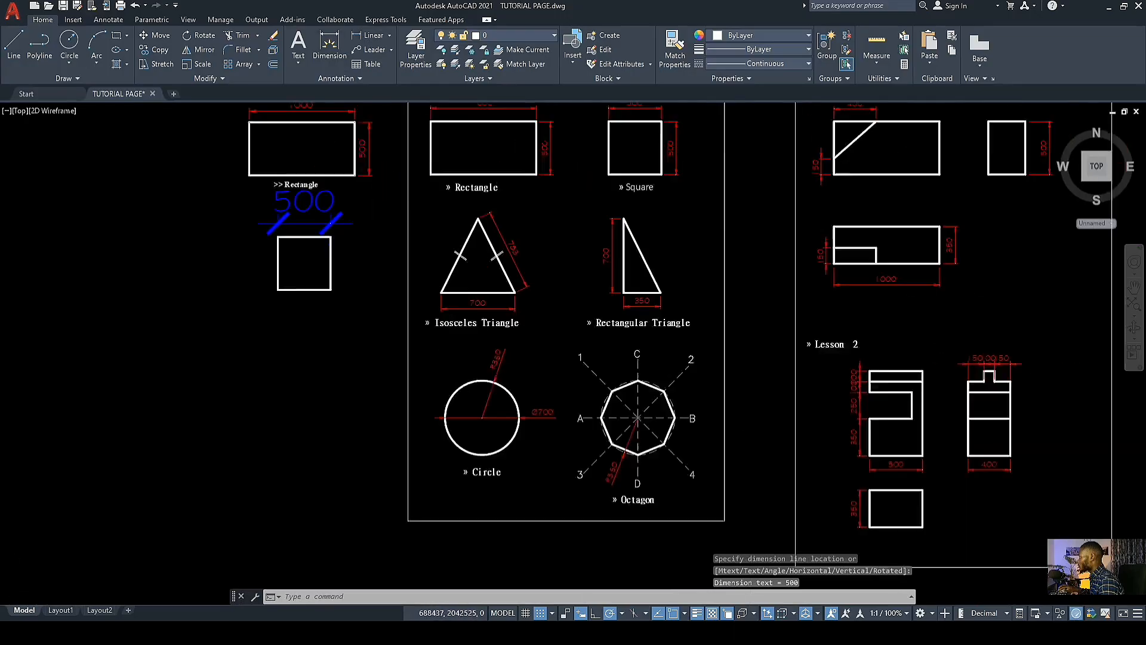
scroll(278, 221, "up", 7)
key("space")
left_click(279, 218)
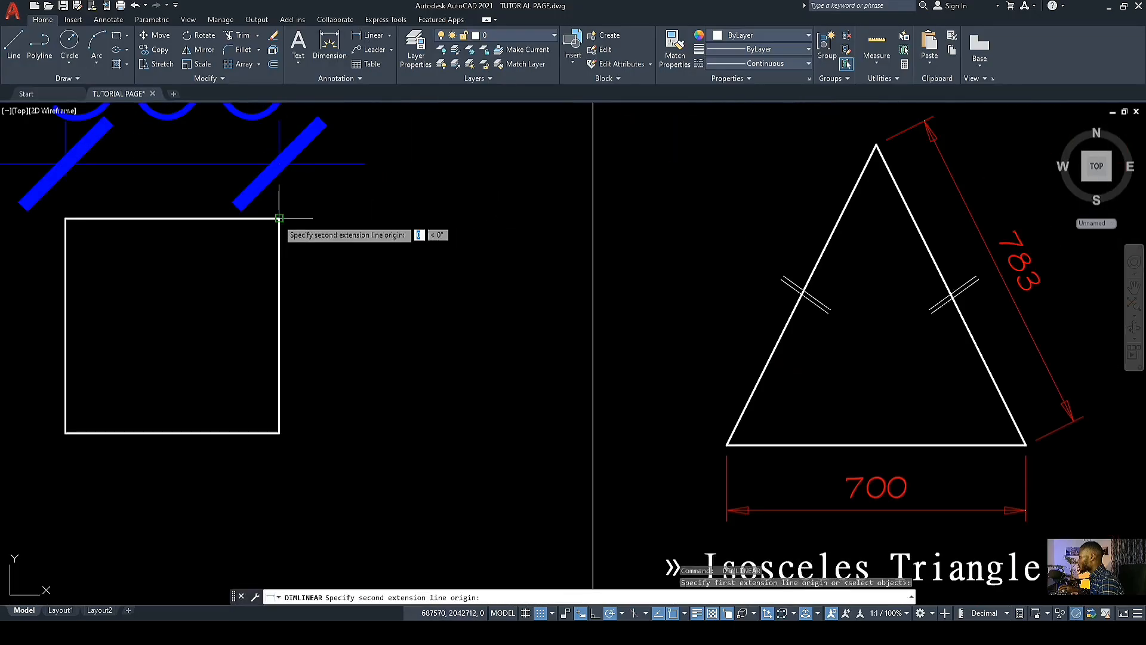
left_click(278, 432)
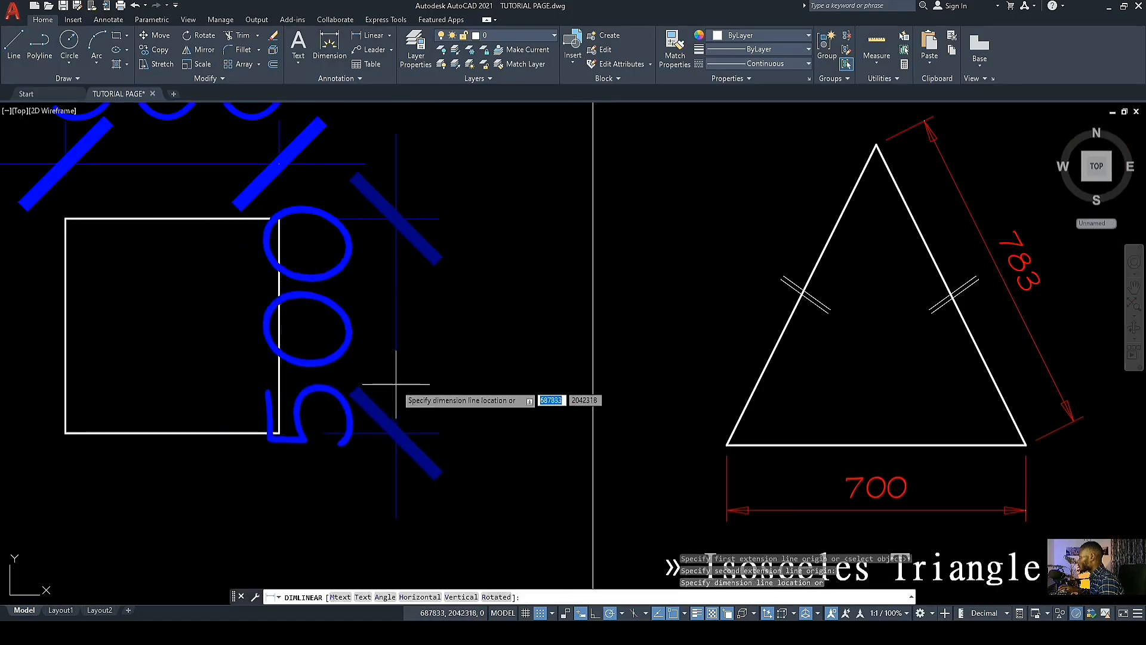
left_click(440, 363)
scroll(435, 364, "down", 5)
scroll(430, 366, "up", 2)
scroll(427, 362, "up", 2)
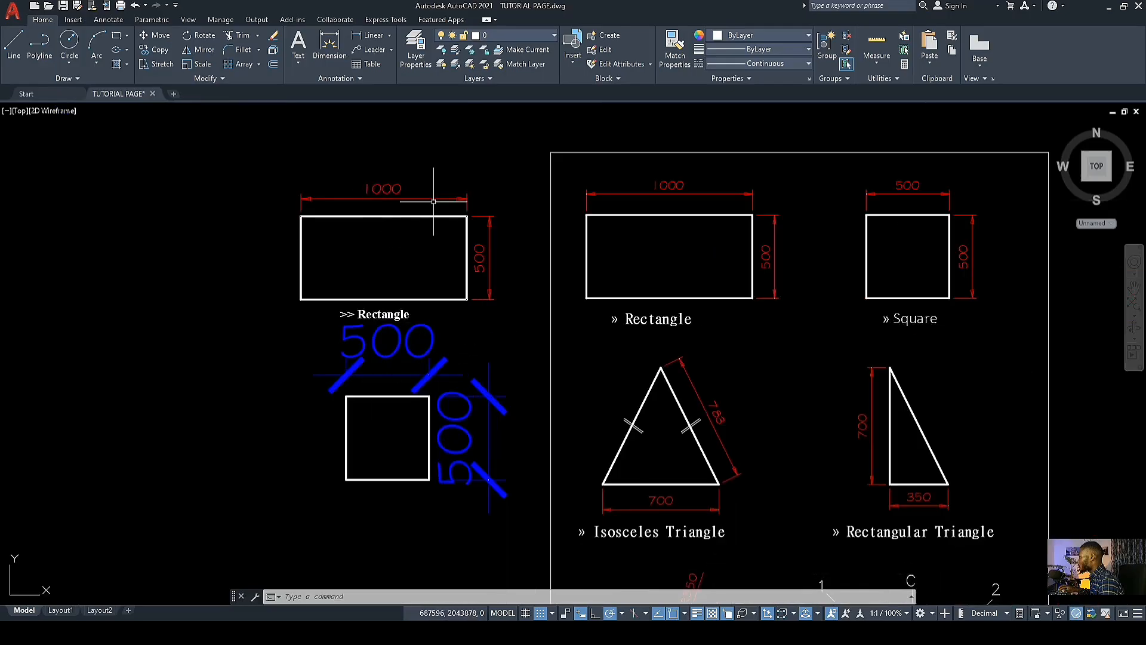
Step: Match both of the square's blue dimensions to the red 1000 dimension above the ">> Rectangle" shape
left_click(676, 60)
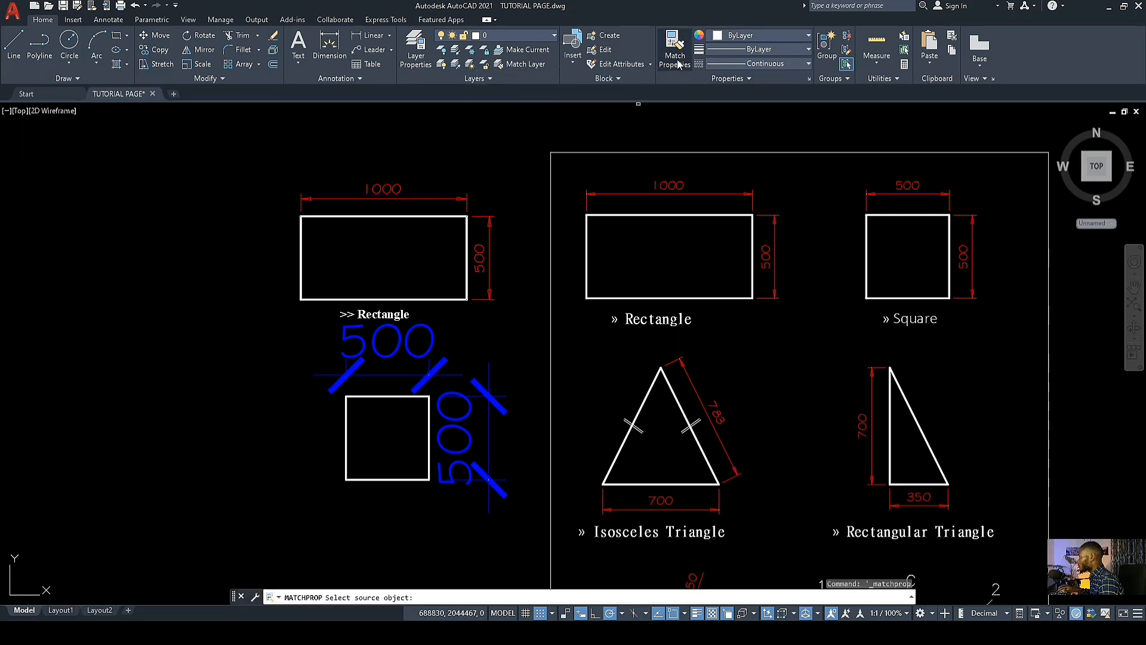
left_click(371, 191)
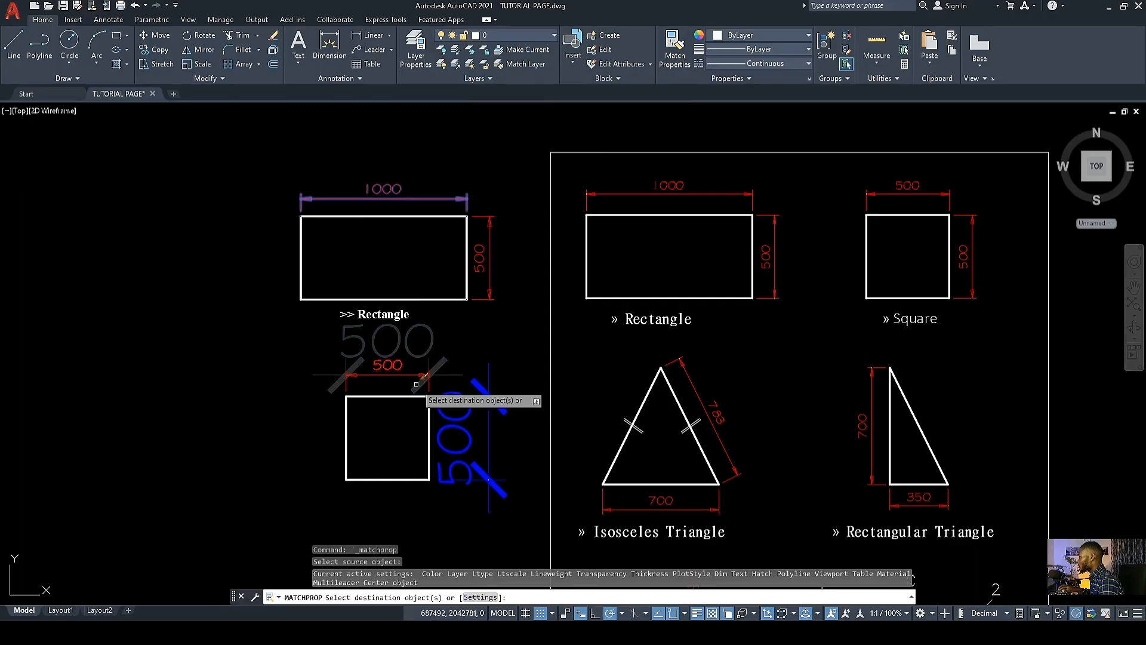
left_click(418, 382)
left_click(489, 397)
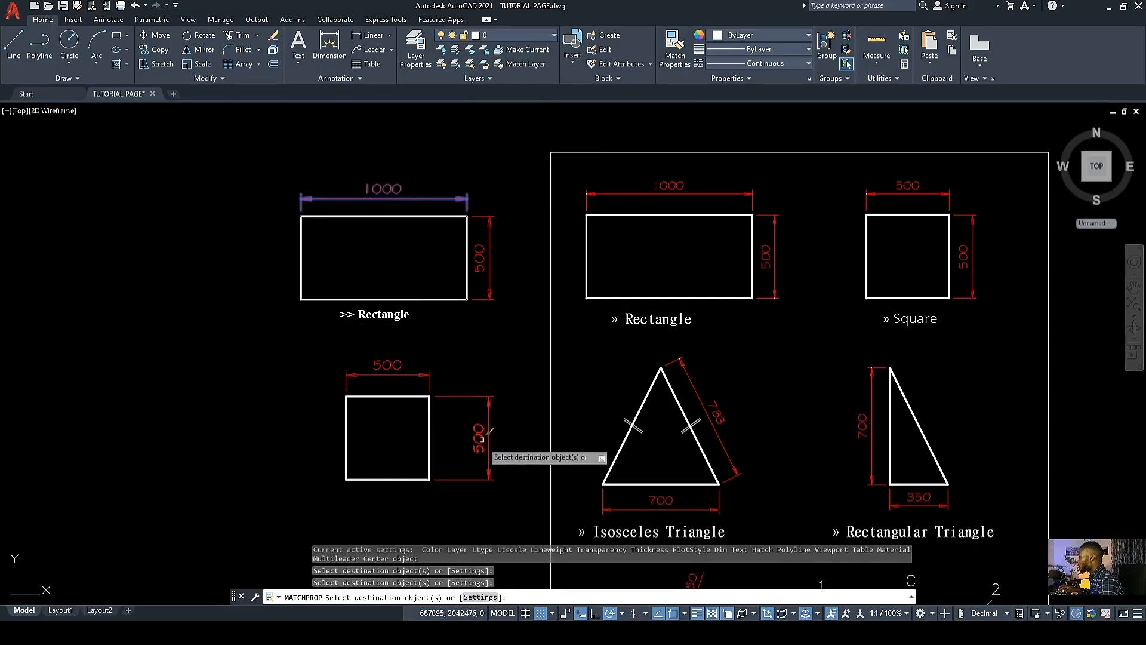
scroll(475, 459, "up", 2)
key("Escape")
Step: Stretch the square's vertical dimension line horizontally to bring it closer to the right edge
left_click(485, 353)
left_click(477, 343)
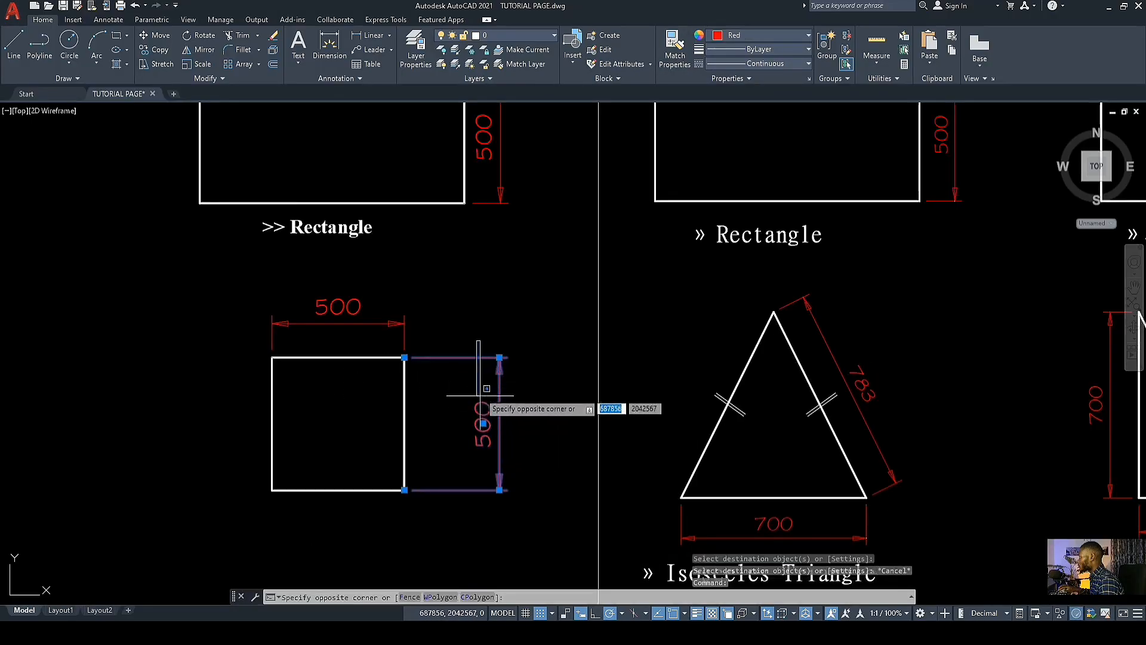
left_click(479, 394)
left_click(499, 357)
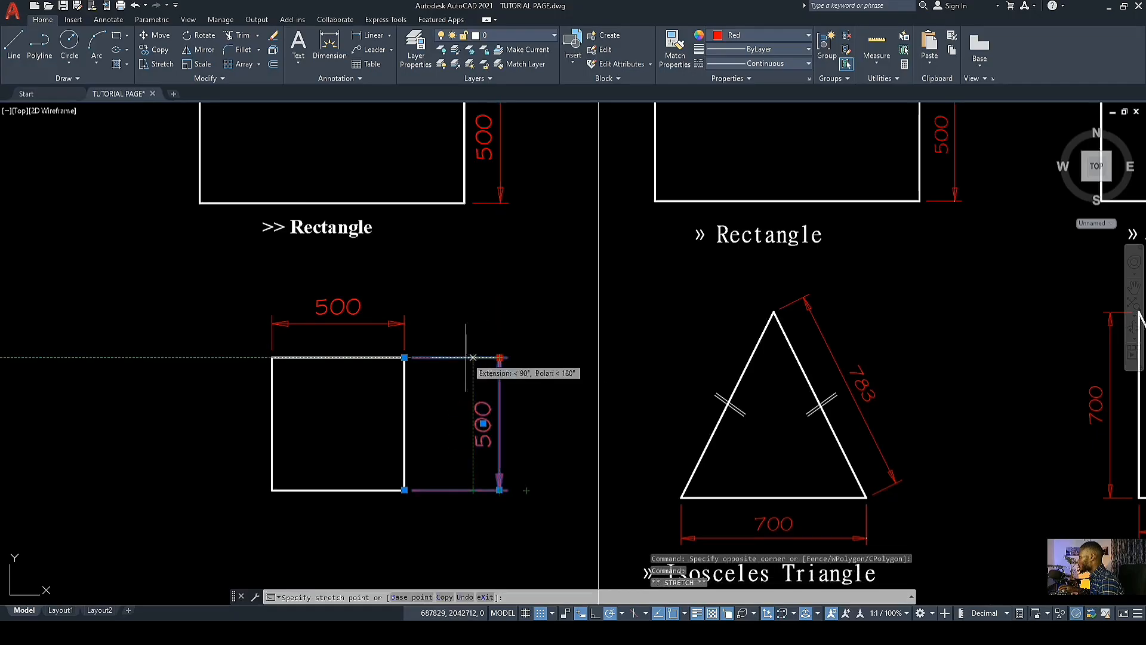
left_click(445, 356)
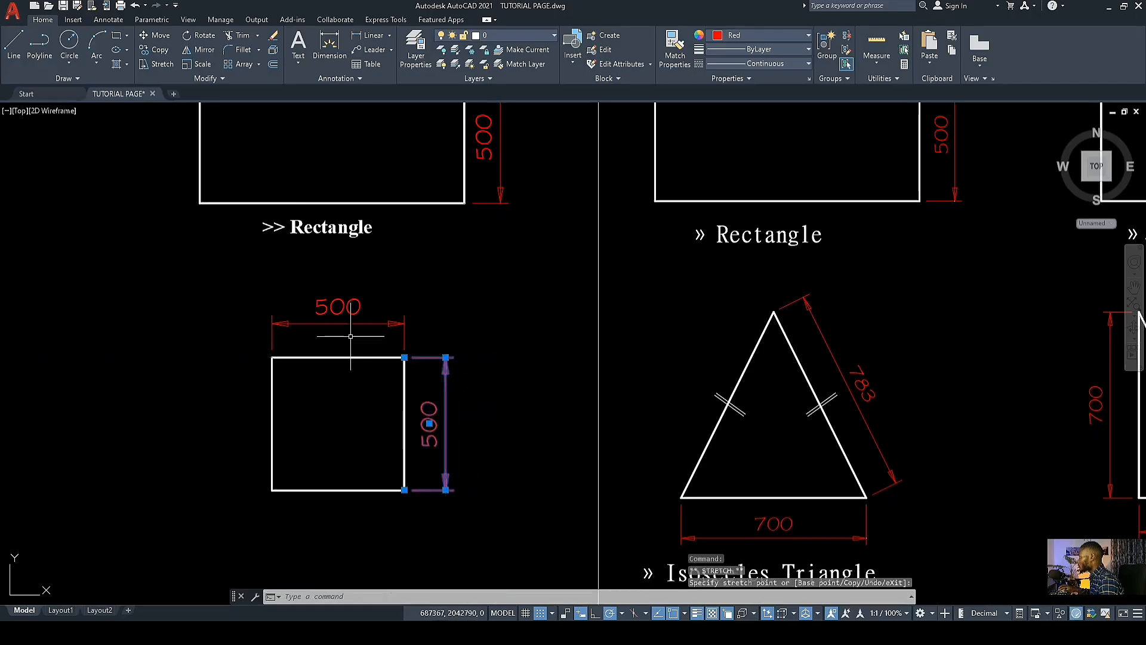
Step: Examine the square's two dimensions and compare the square with the finished rectangle and the reference shapes on the tutorial sheet
left_click(316, 298)
scroll(424, 326, "up", 2)
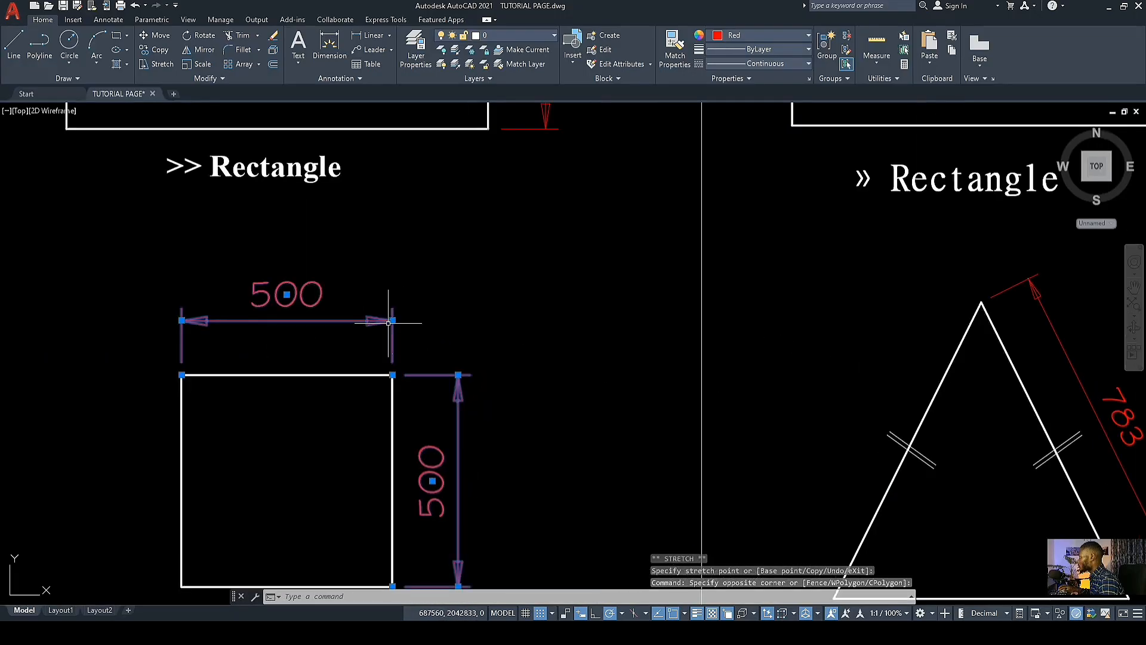
left_click(394, 340)
key("Escape")
scroll(472, 335, "down", 4)
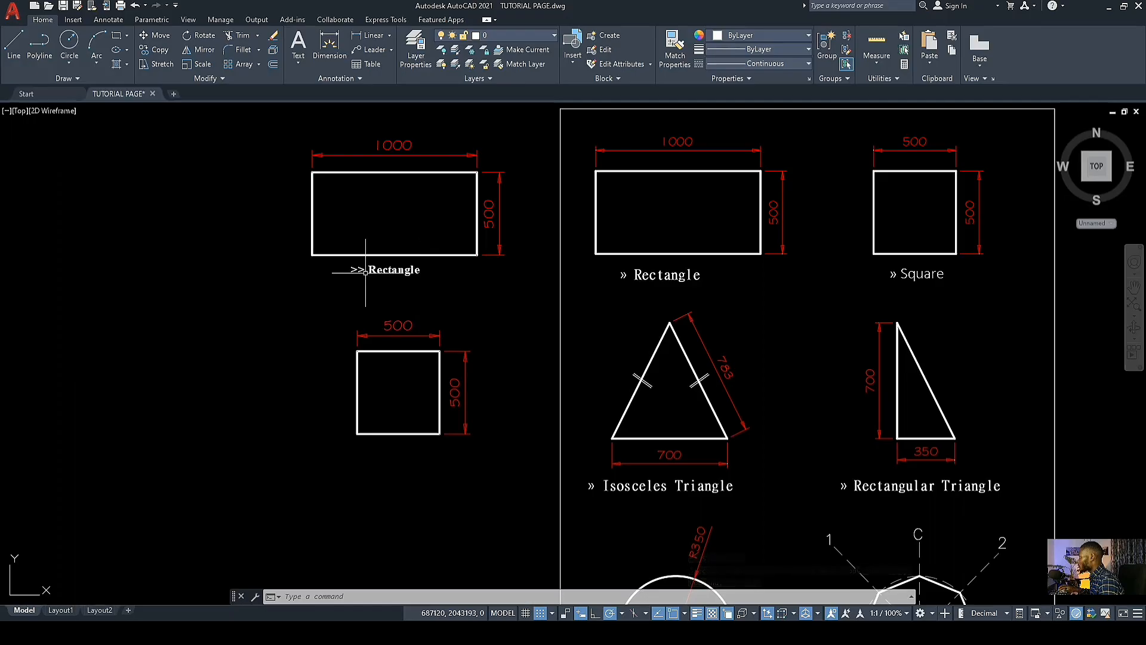
scroll(379, 292, "up", 2)
middle_click_drag(379, 292, 452, 250)
scroll(453, 296, "down", 4)
scroll(474, 395, "up", 2)
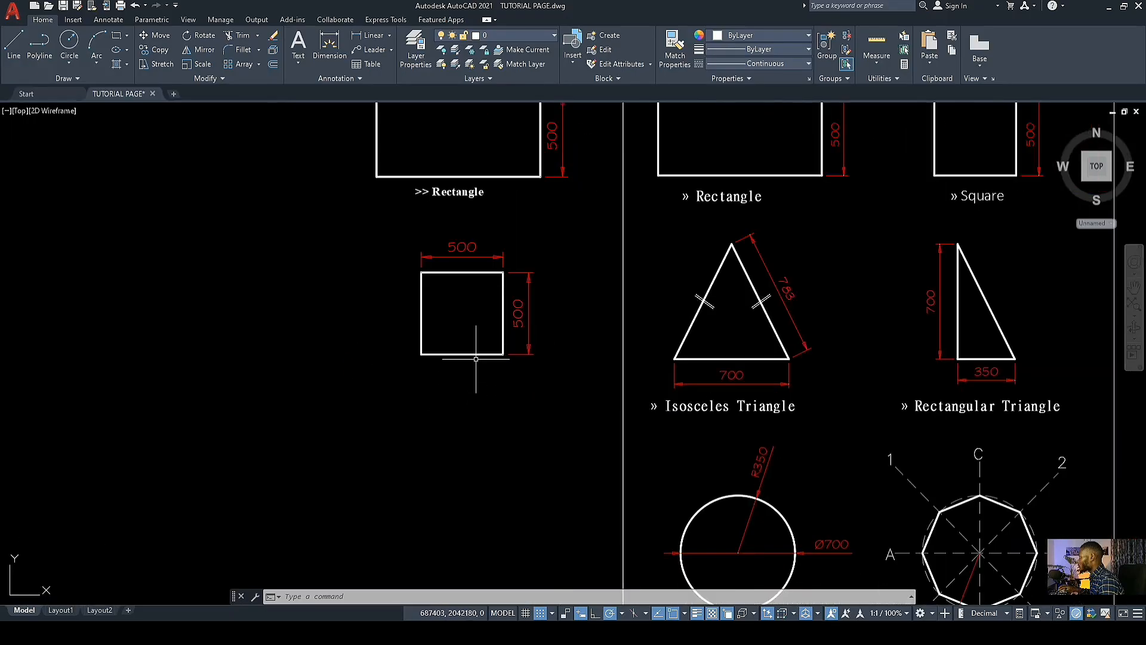
middle_click_drag(475, 358, 388, 406)
scroll(389, 406, "up", 2)
scroll(398, 399, "down", 4)
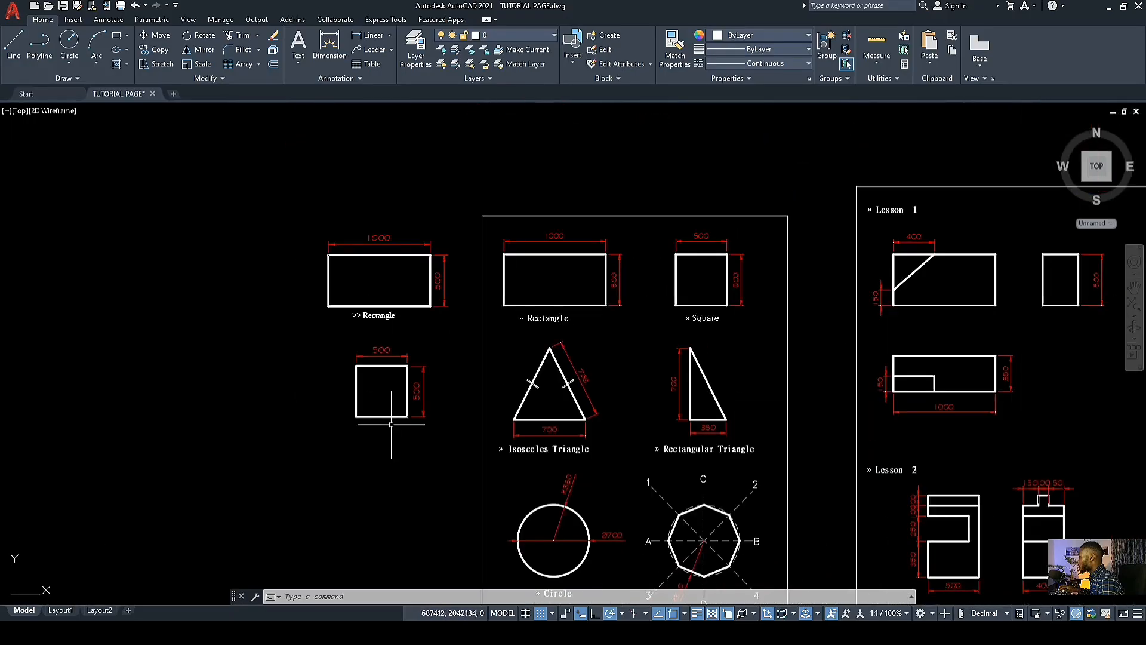
scroll(389, 410, "up", 2)
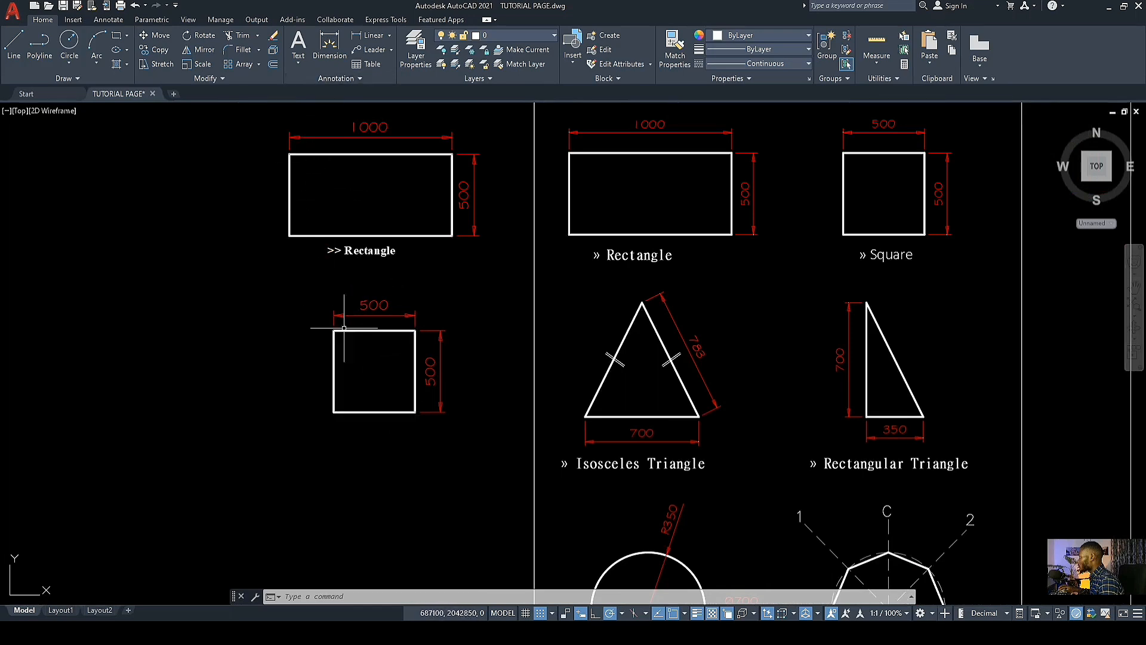
Step: Copy the ">> Rectangle" label from beneath the finished rectangle and place the copy just below the square
scroll(358, 242, "up", 2)
left_click(352, 249)
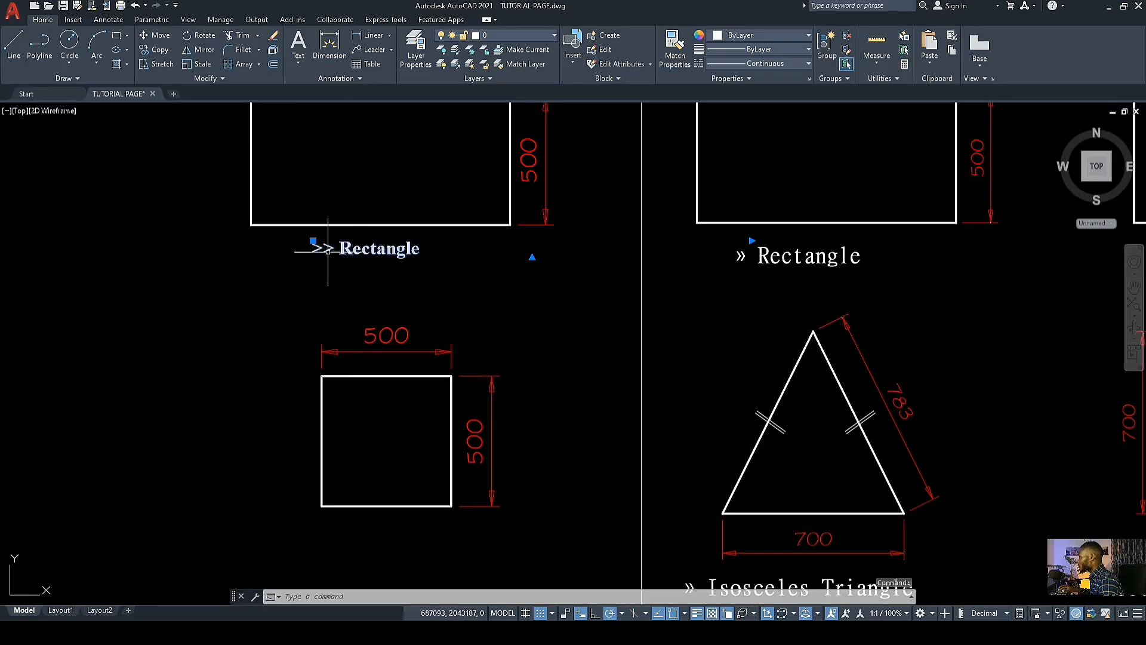
right_click(331, 265)
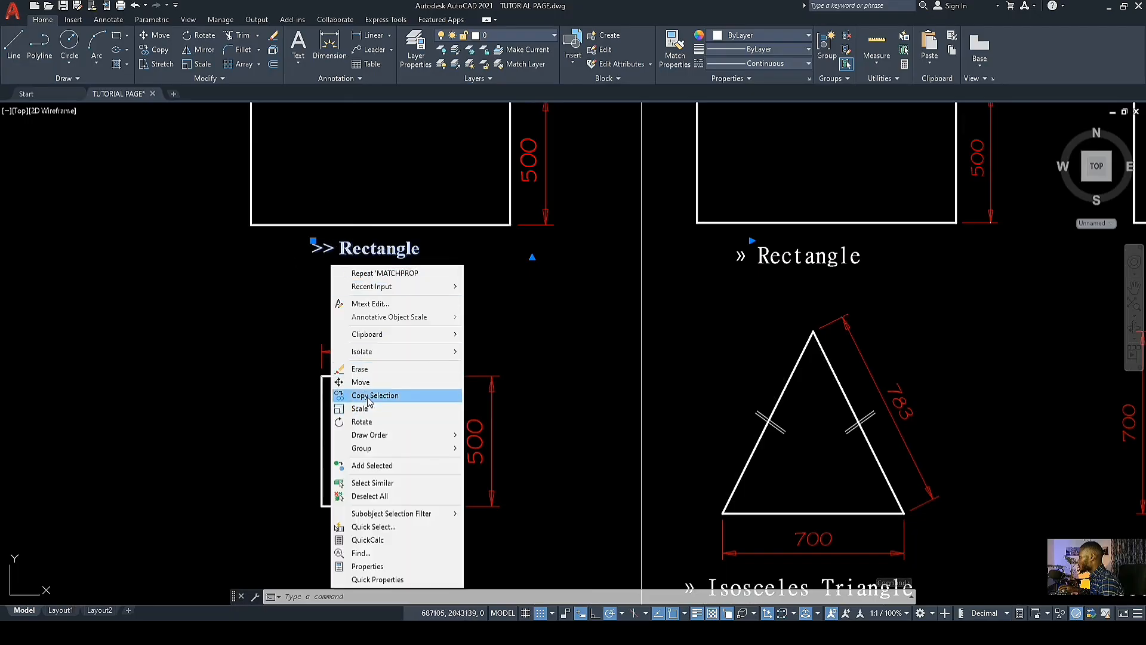
left_click(368, 396)
left_click(378, 248)
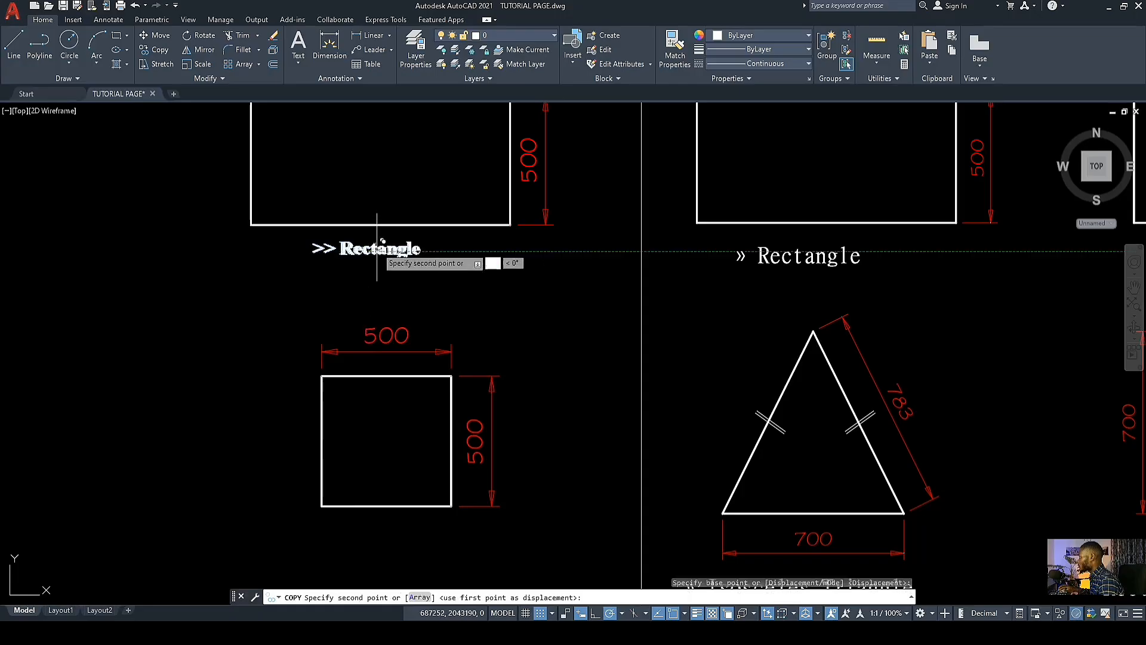
scroll(381, 251, "down", 4)
scroll(385, 373, "up", 4)
scroll(386, 366, "up", 4)
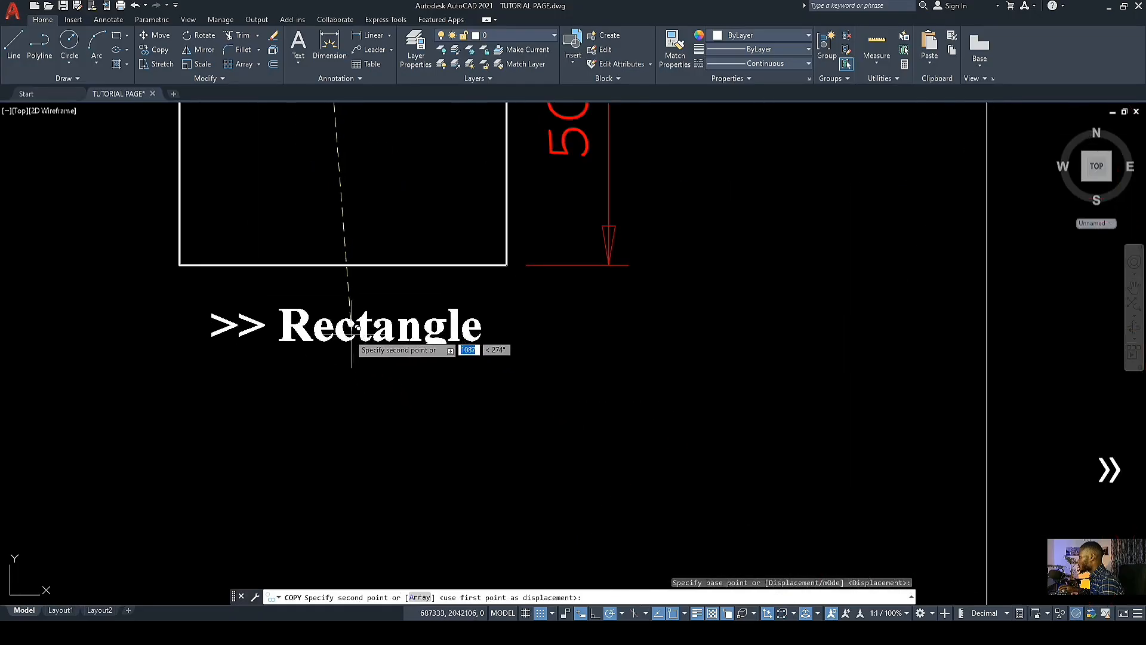
left_click(342, 324)
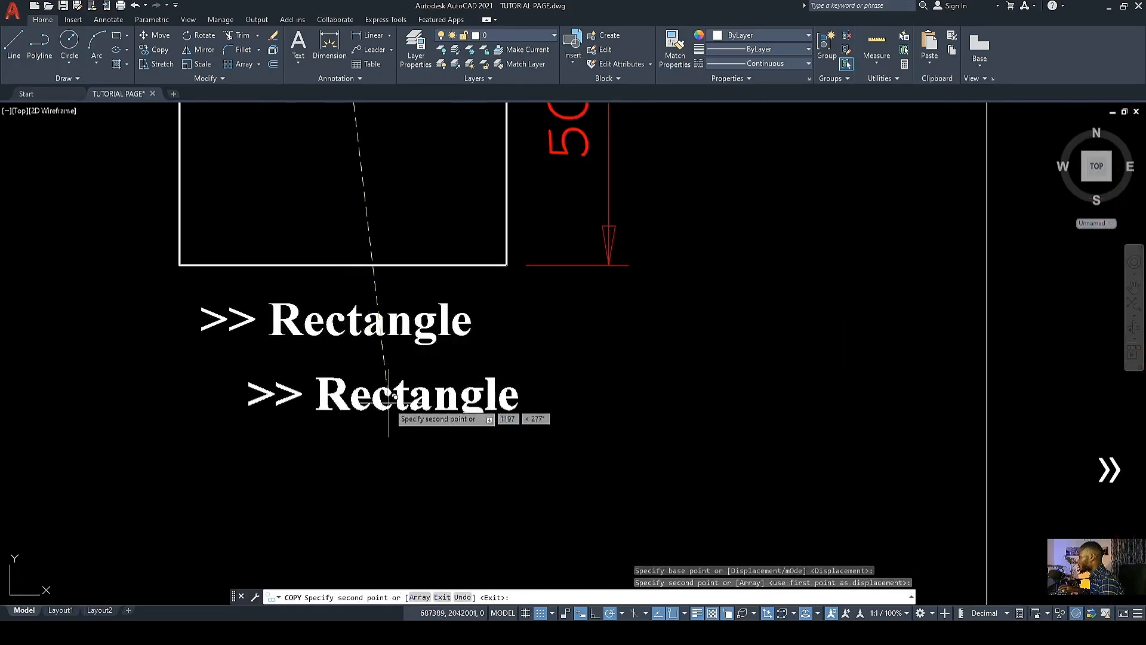
key("Escape")
Step: Check the copied label's size and position beneath the square against the labels on the reference sheet
scroll(378, 354, "down", 4)
scroll(378, 362, "up", 4)
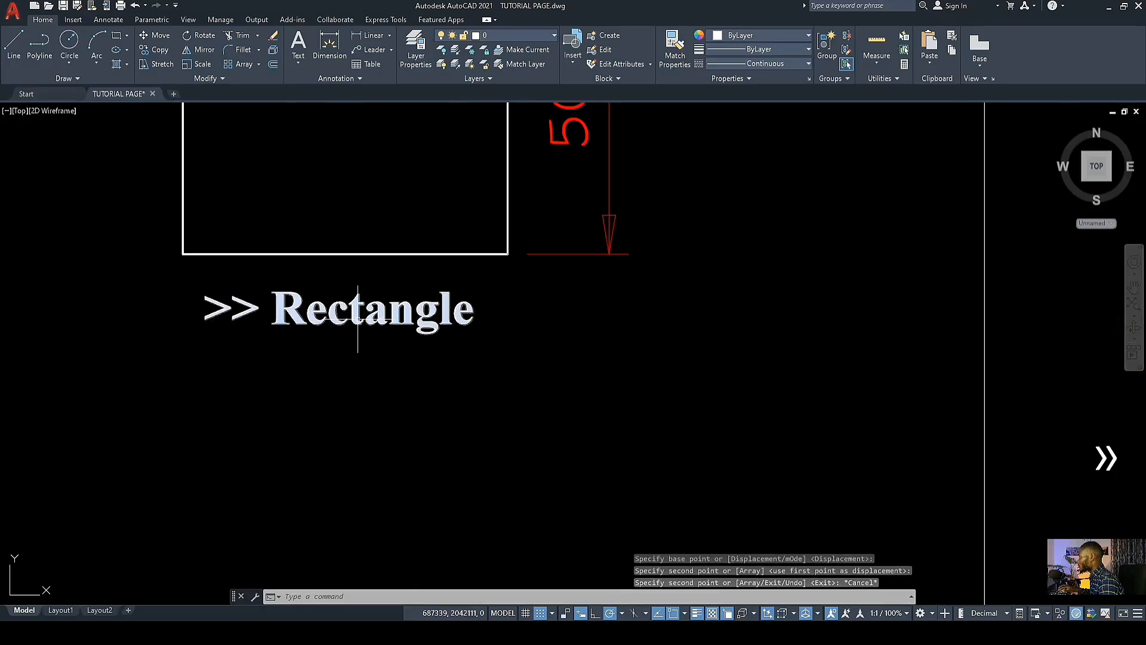
scroll(364, 338, "down", 4)
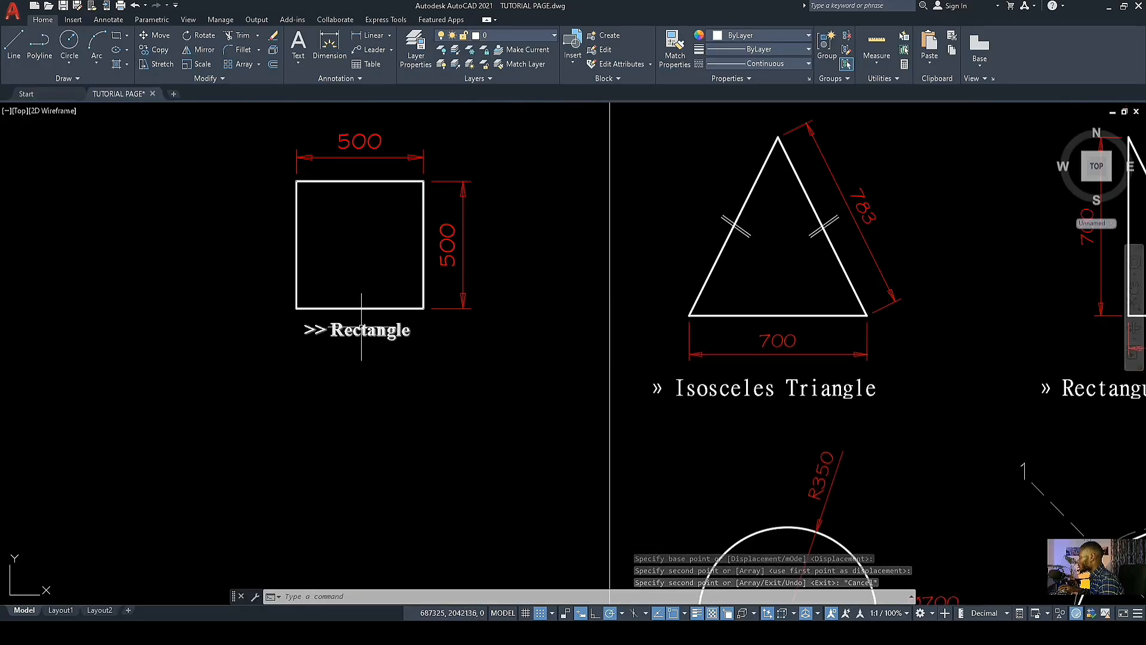
scroll(361, 327, "up", 4)
scroll(373, 358, "down", 4)
scroll(382, 345, "down", 2)
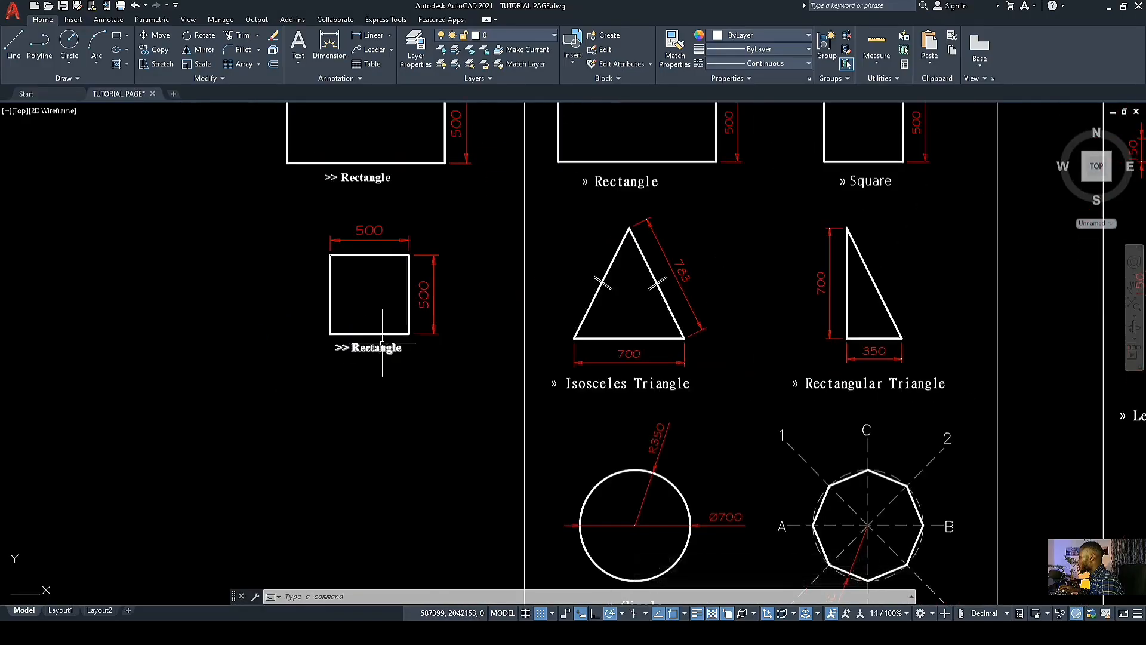
scroll(379, 343, "up", 4)
scroll(364, 358, "down", 4)
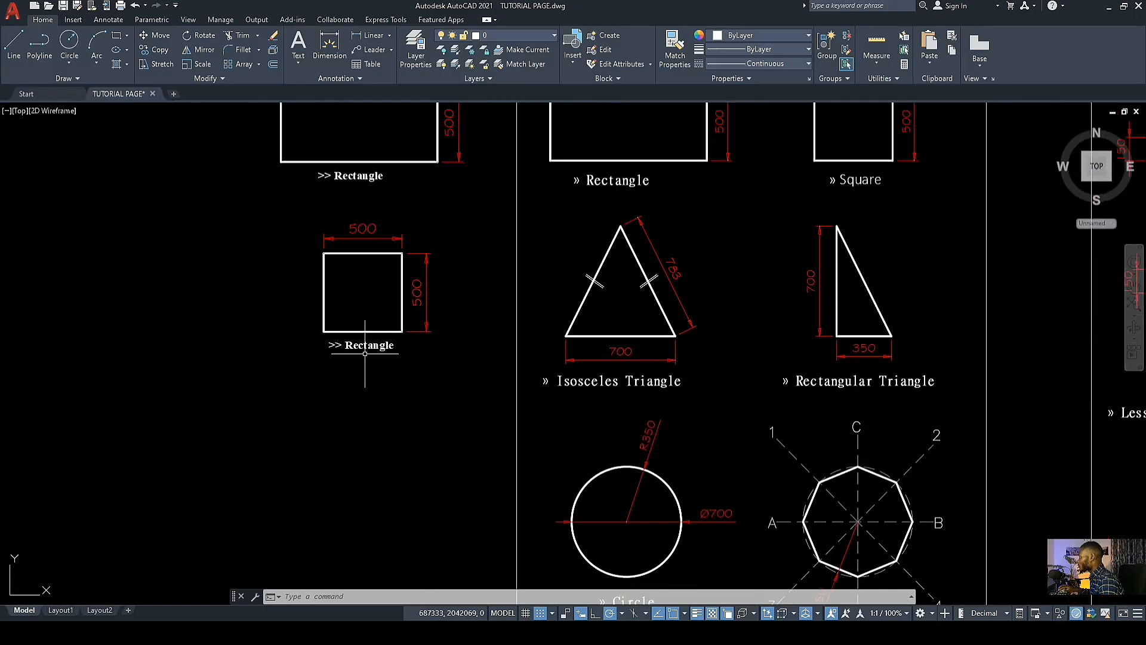
Step: Change the text of the copied label beneath the square to ">> Square"
scroll(367, 351, "up", 4)
scroll(367, 351, "up", 2)
left_click(358, 319)
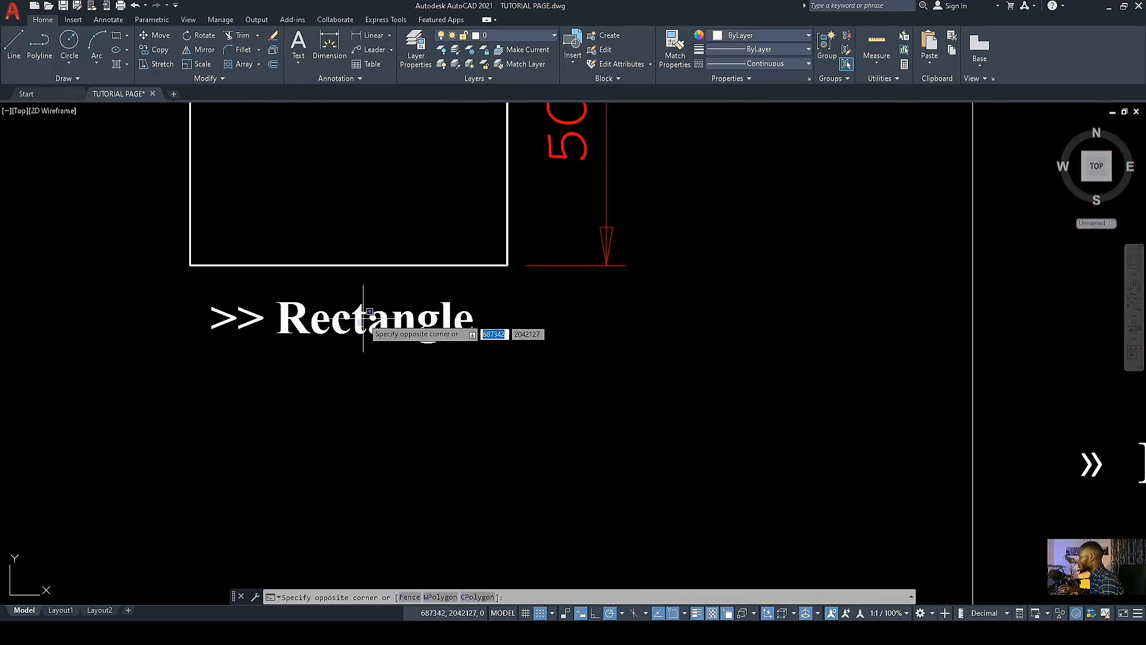
left_click(357, 322)
double_click(373, 323)
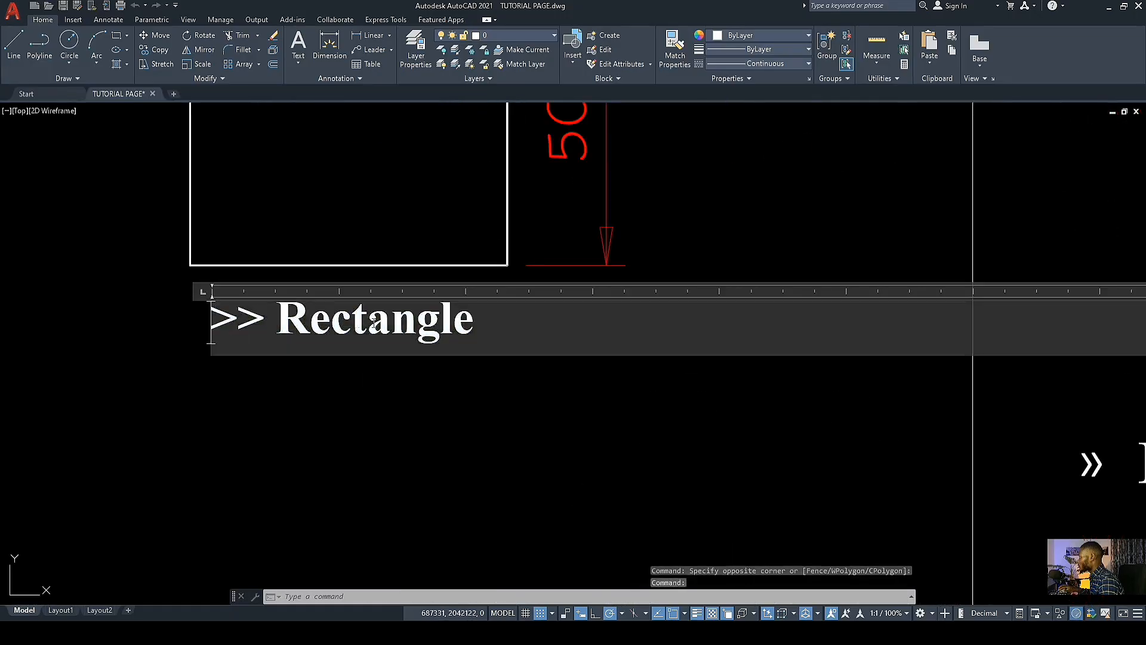
left_click_drag(484, 327, 296, 325)
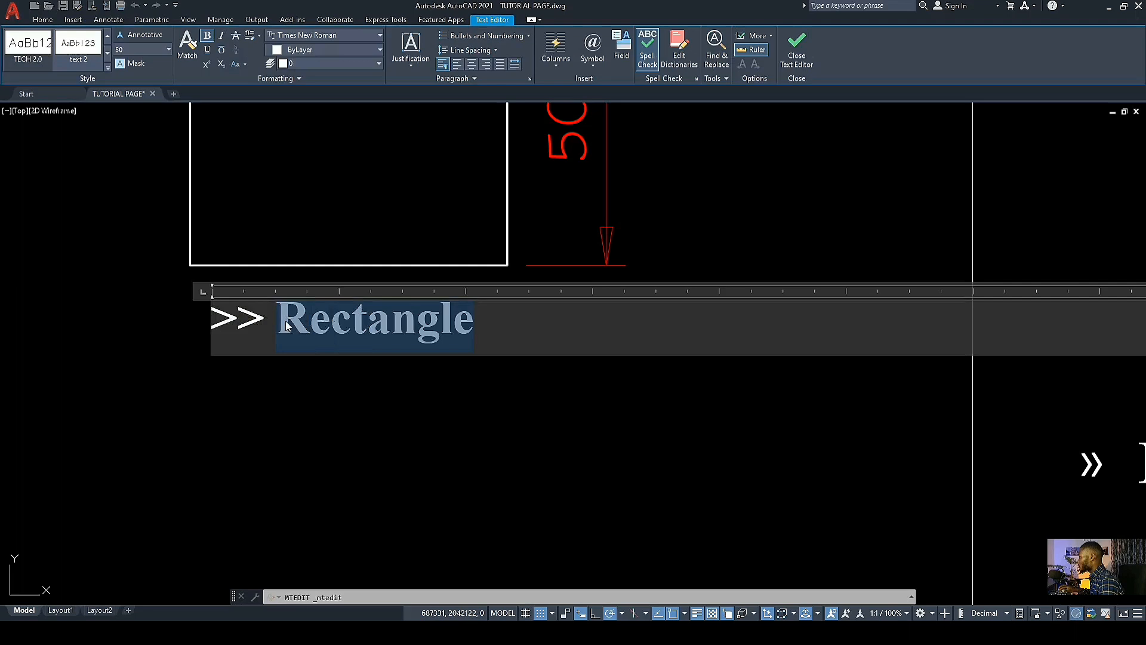
type("Q")
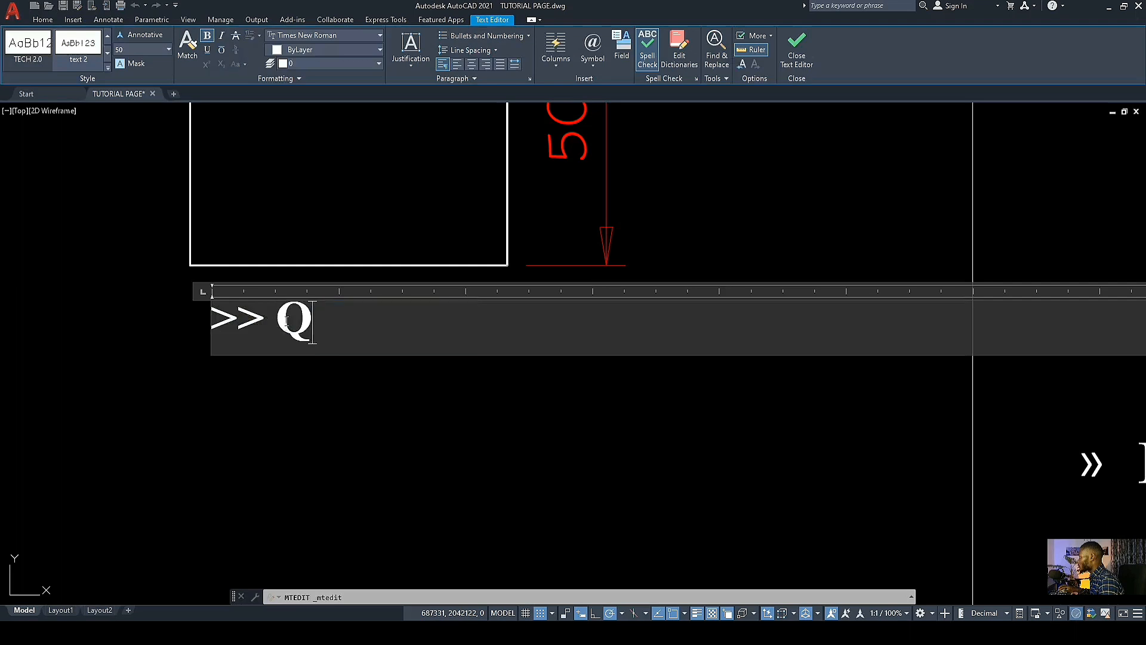
key("BackSpace")
type("Q")
key("BackSpace")
type("qq")
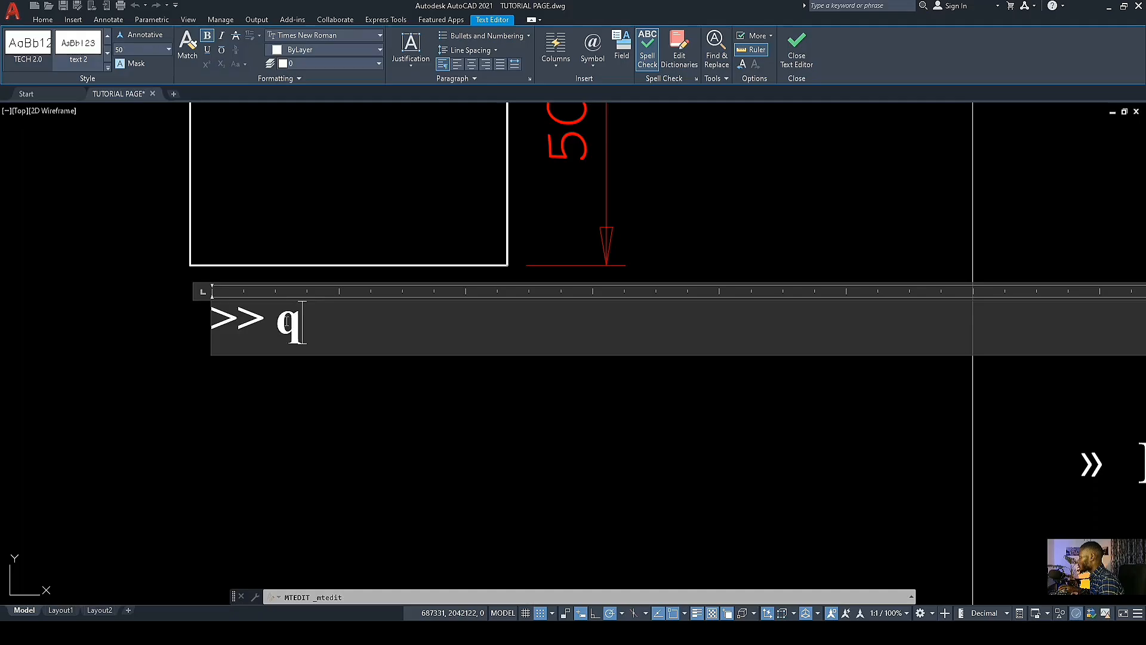
scroll(287, 322, "down", 3)
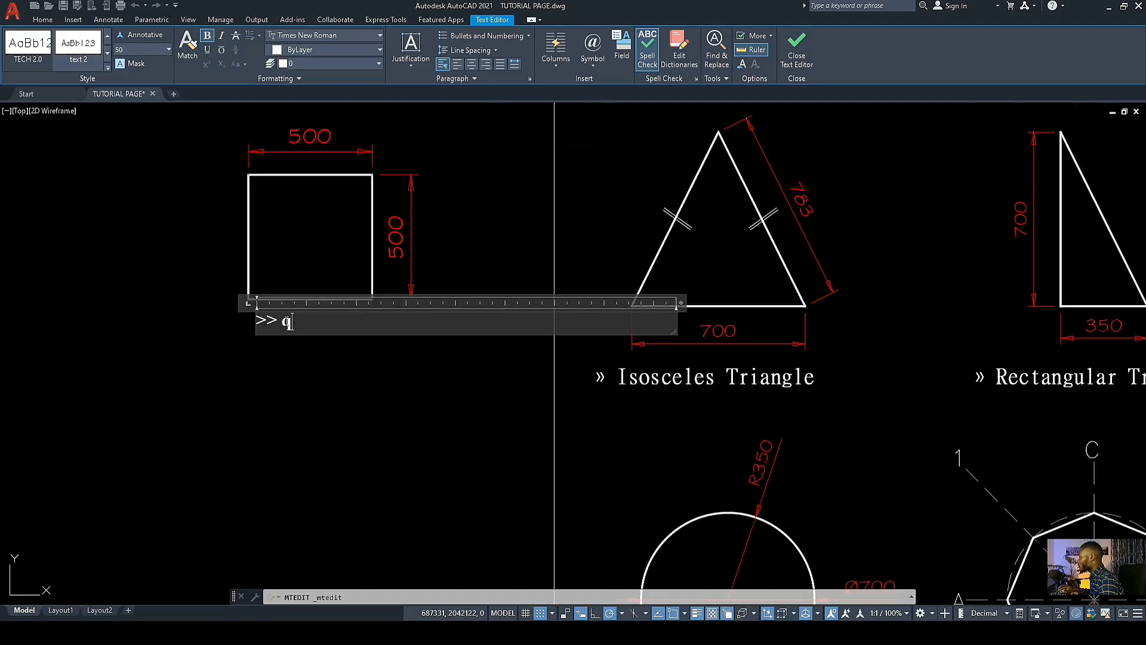
mouse_move(359, 329)
middle_mouse_down()
mouse_move(404, 358)
mouse_move(350, 410)
mouse_move(435, 389)
mouse_move(302, 407)
middle_mouse_up()
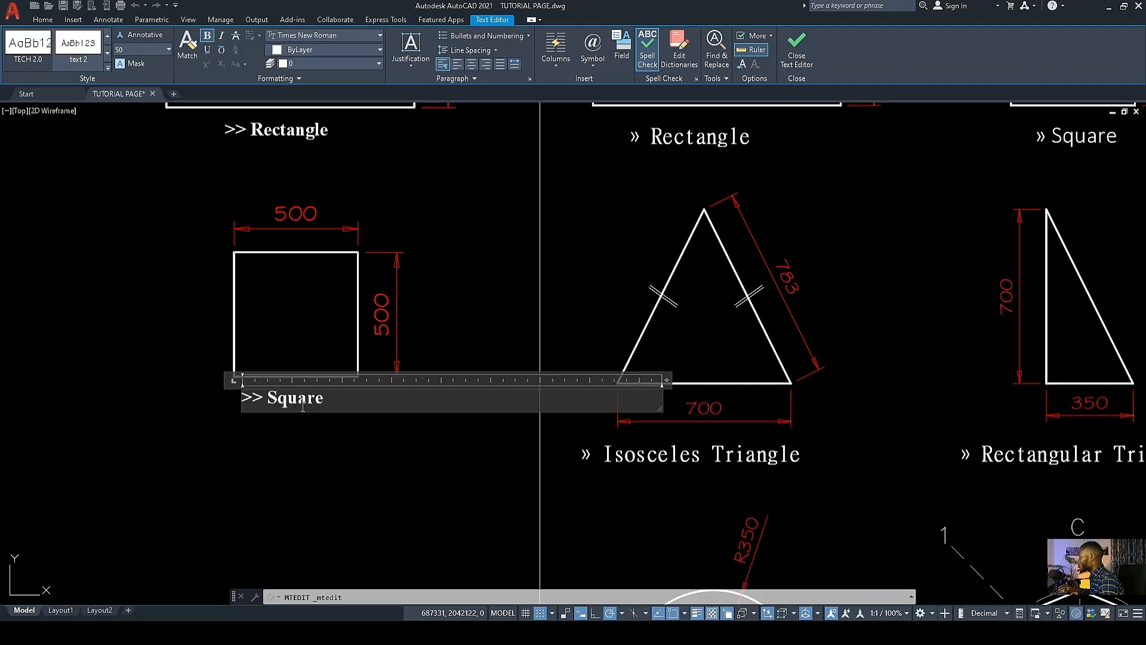
scroll(303, 405, "down", 4)
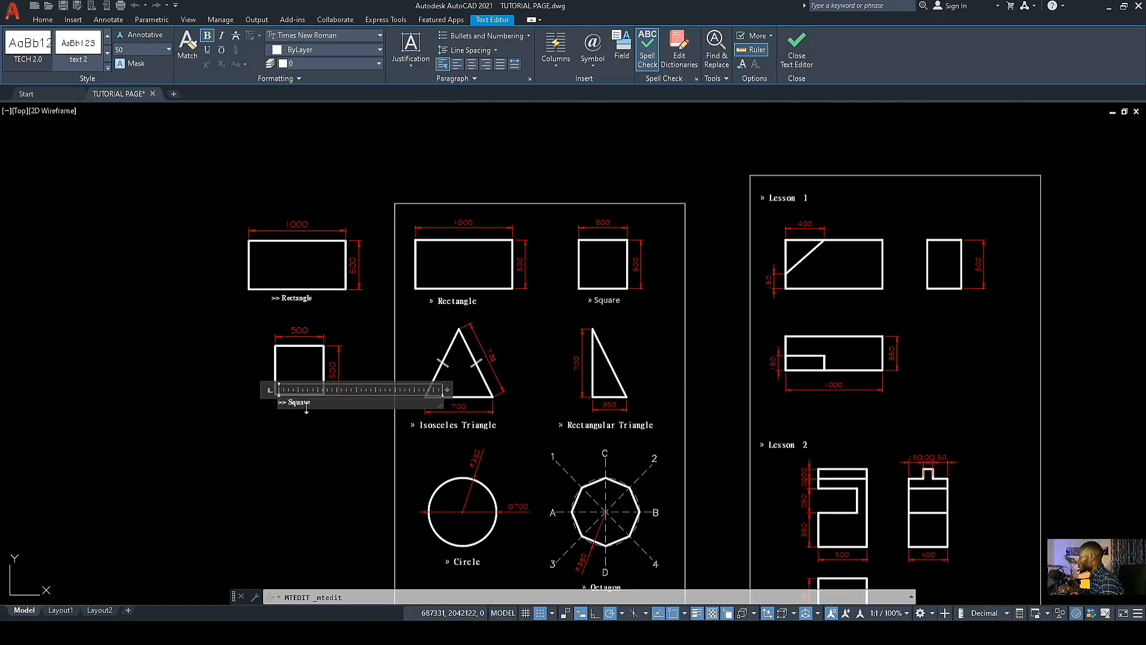
scroll(306, 406, "up", 4)
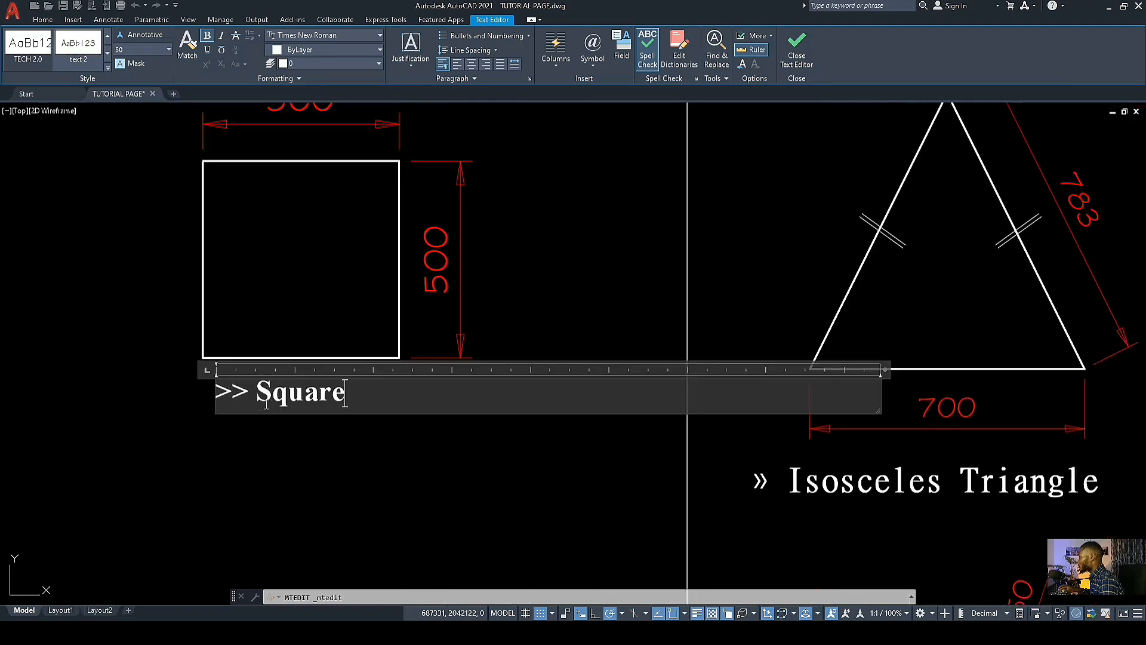
left_click(314, 449)
scroll(317, 447, "down", 2)
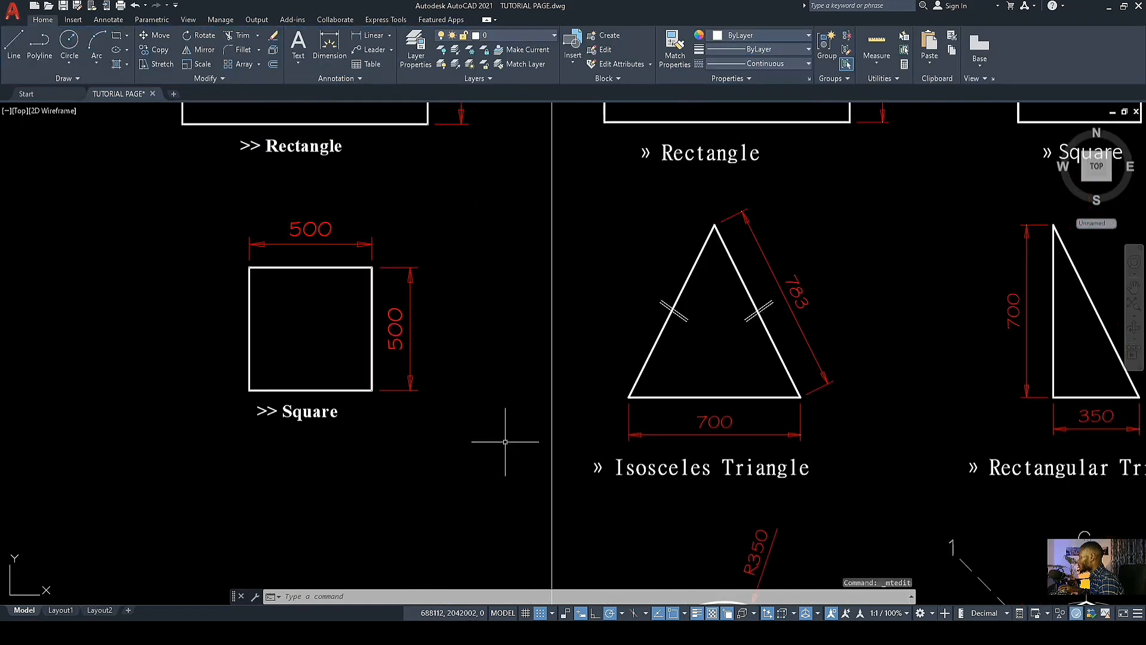
scroll(504, 441, "down", 2)
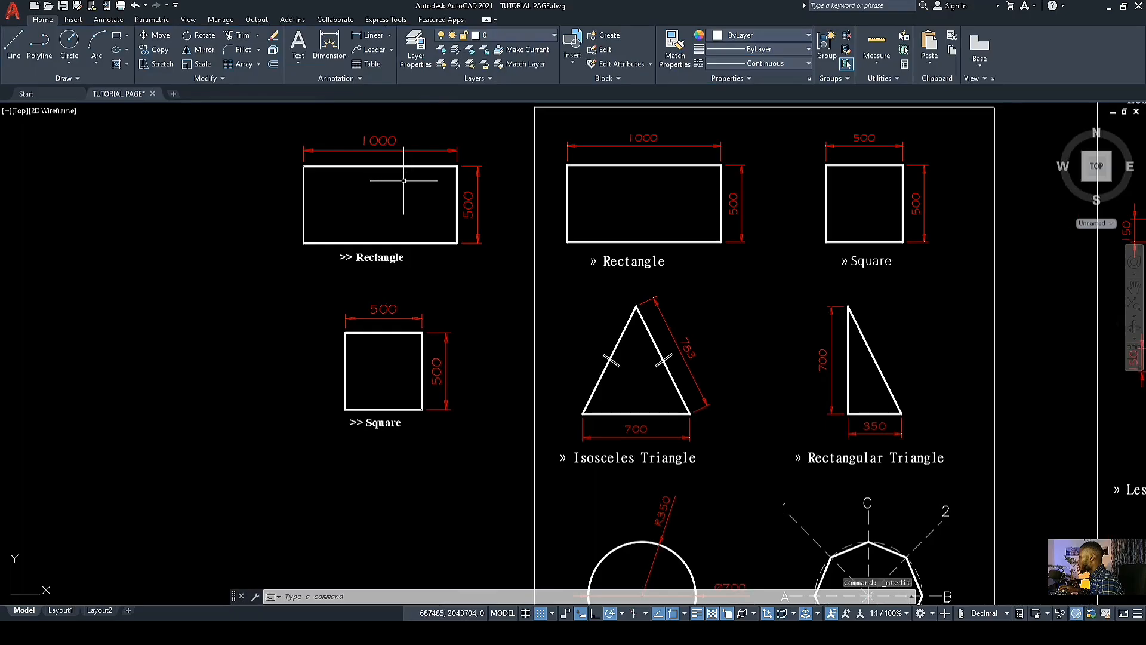
scroll(404, 222, "down", 5)
scroll(434, 334, "up", 5)
middle_click_drag(419, 294, 476, 384)
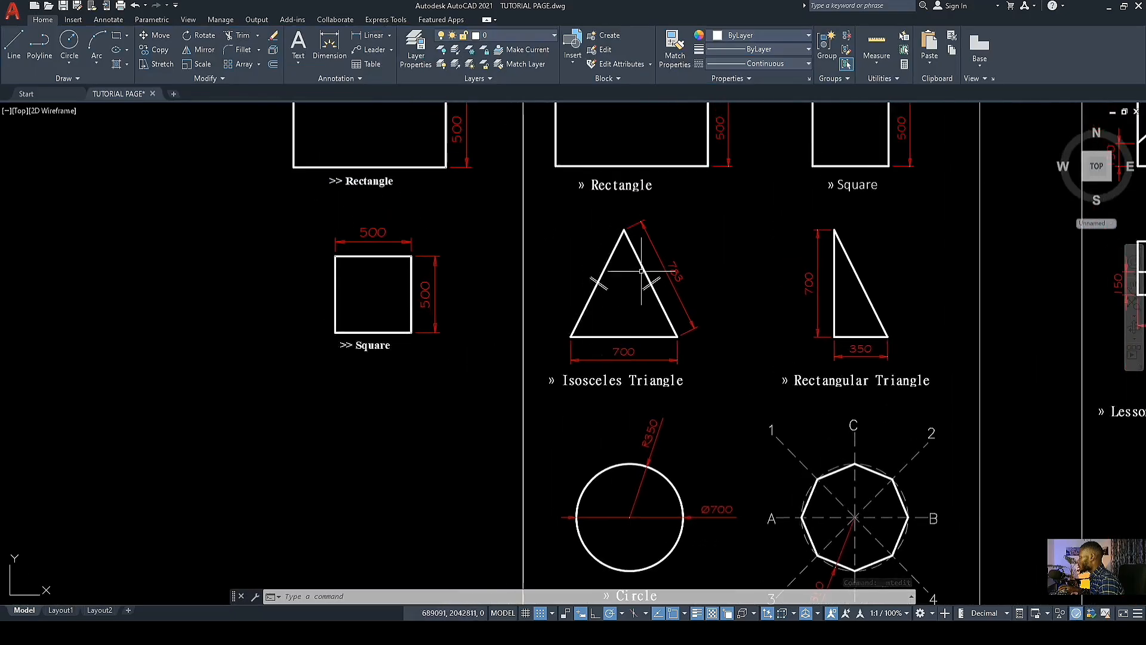
left_click(14, 45)
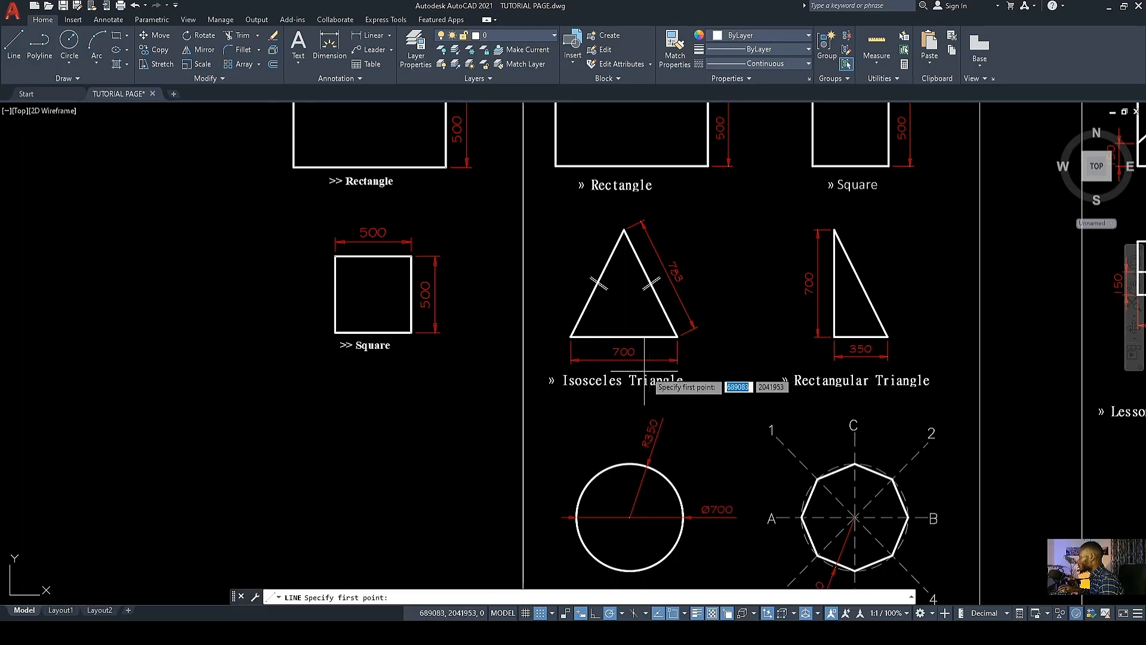
scroll(688, 371, "down", 2)
middle_click_drag(445, 462, 486, 378)
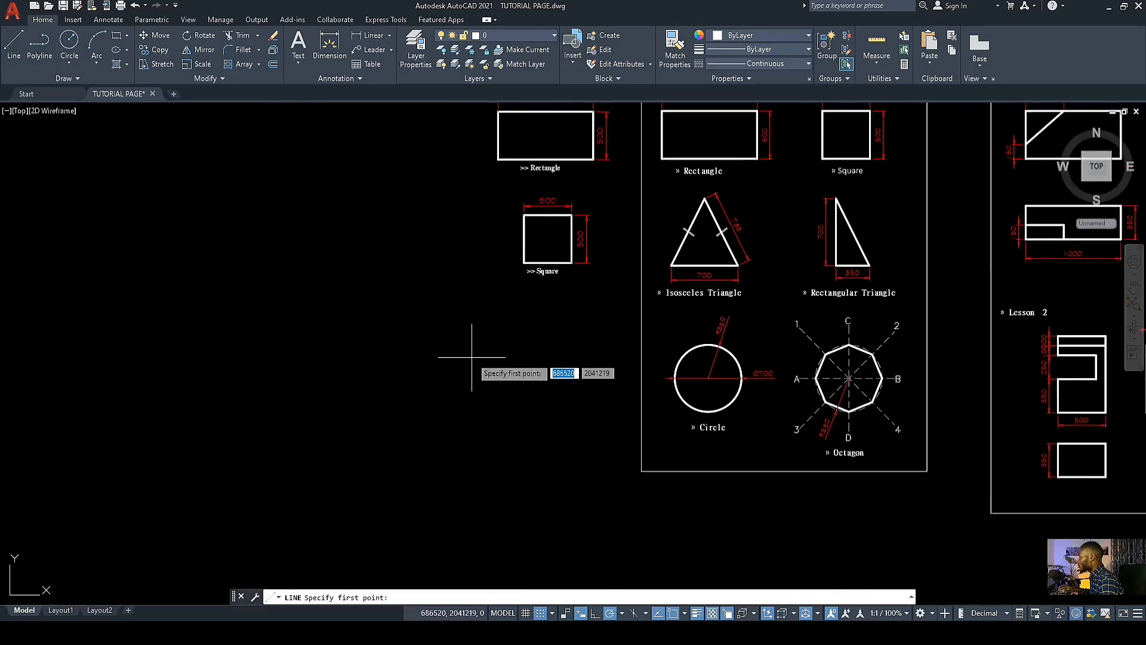
left_click(459, 362)
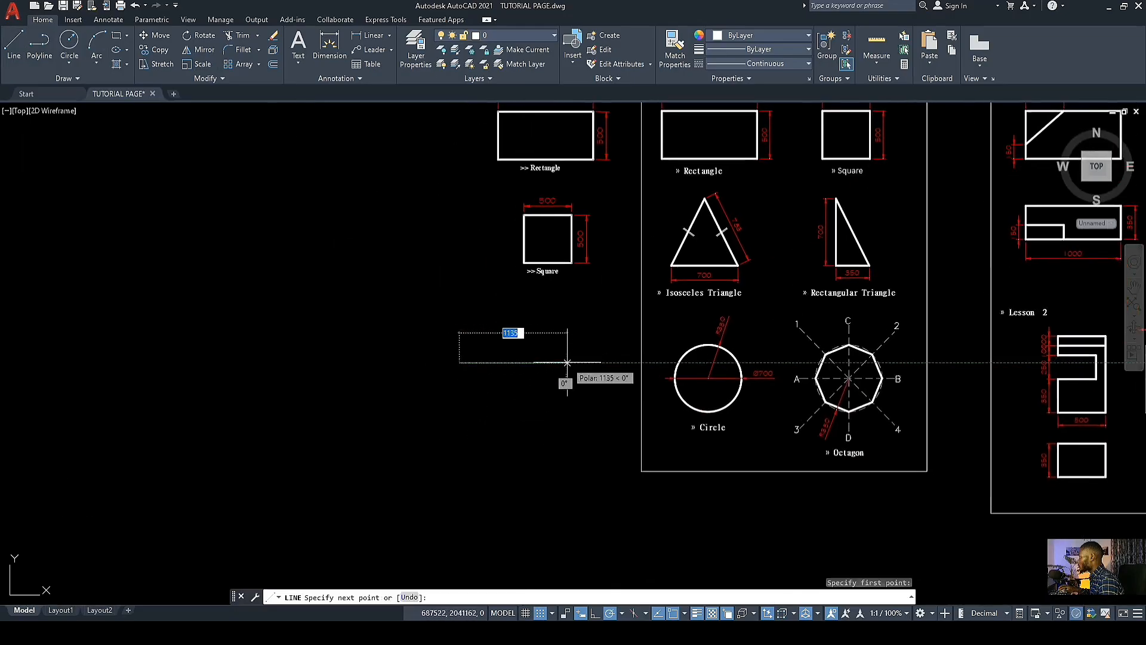
scroll(567, 362, "up", 5)
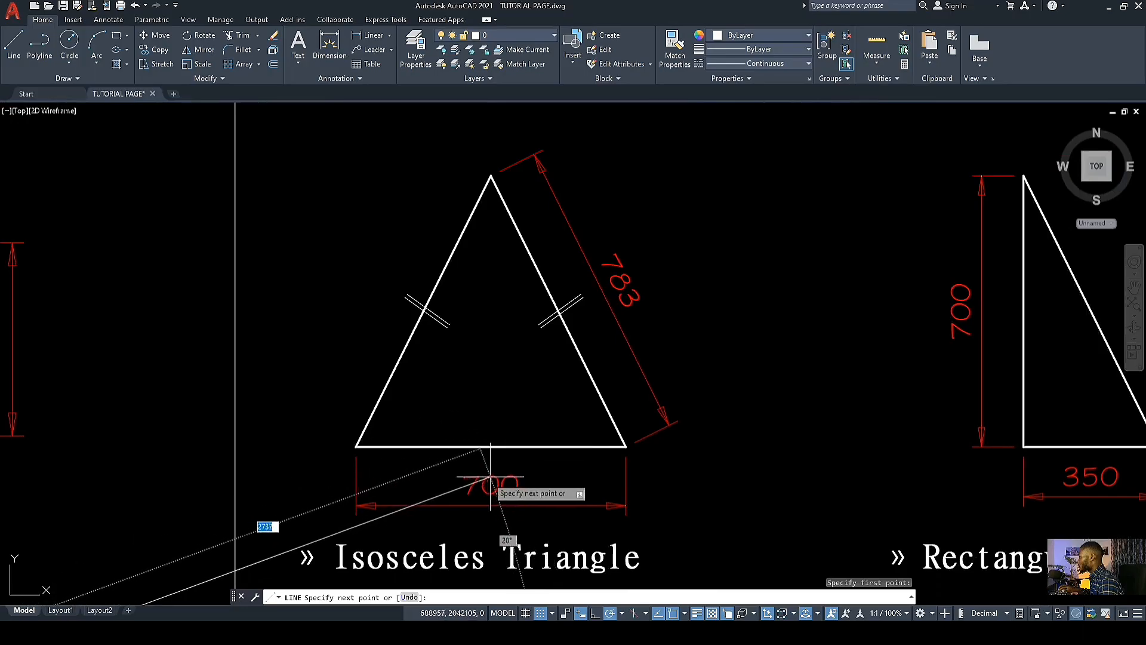
key("Escape")
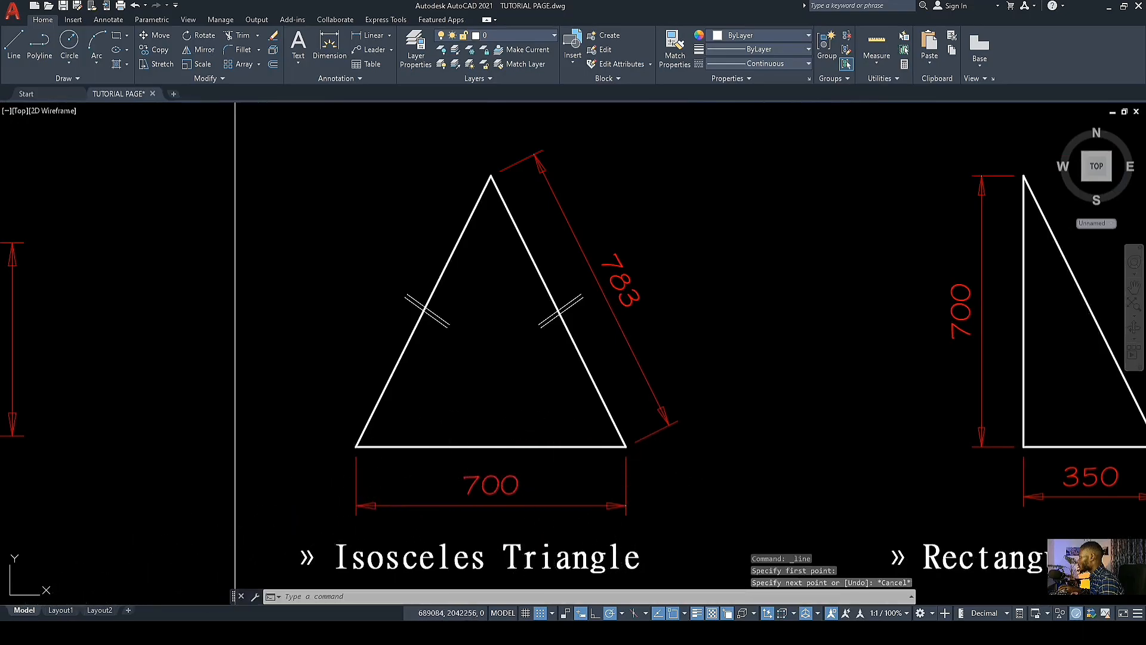
key("Escape")
Step: Add a vertical linear dimension to the sheet's isosceles triangle from its apex to its lower-left corner, placing the dimension line to its left
left_click(370, 35)
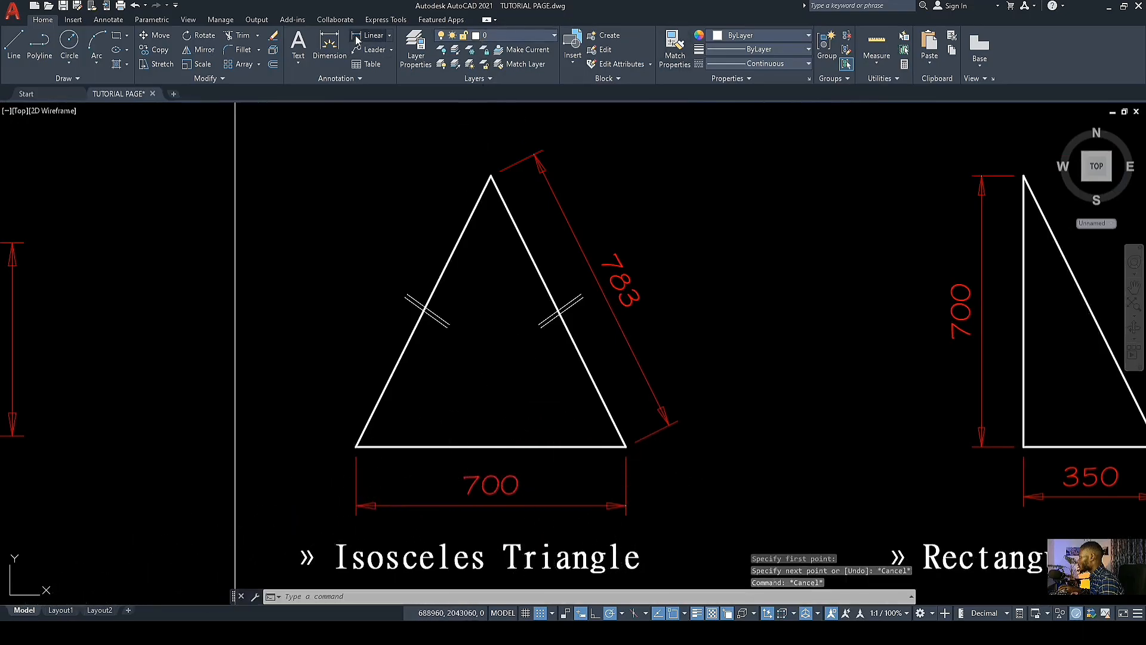
left_click(492, 176)
left_click(358, 444)
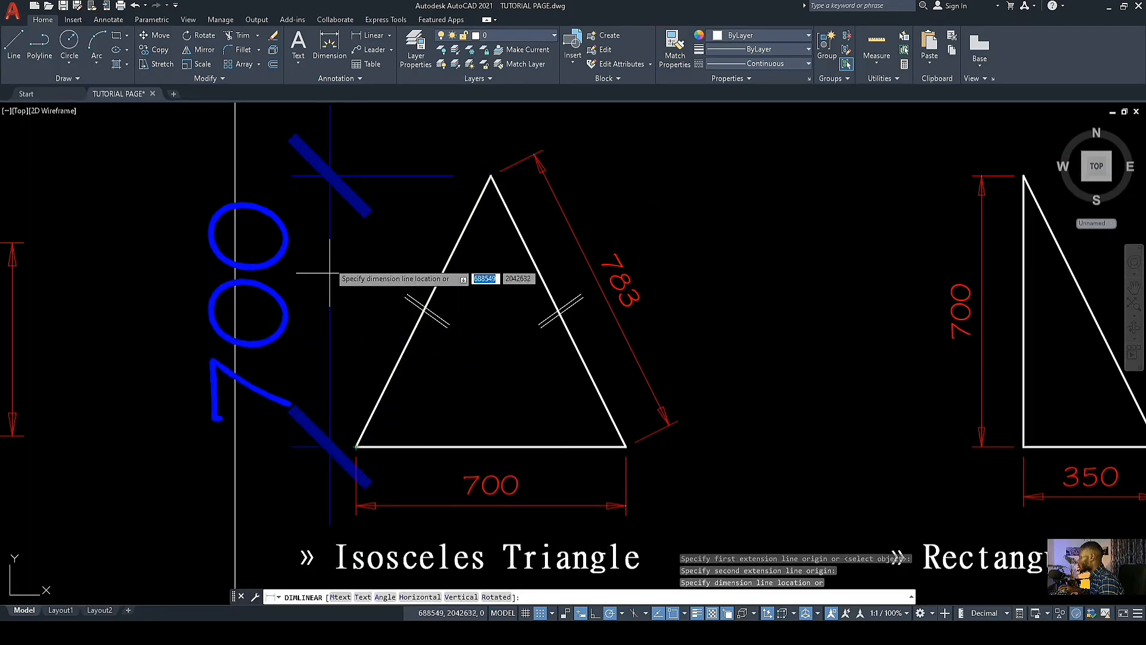
scroll(332, 243, "down", 2)
left_click(316, 241)
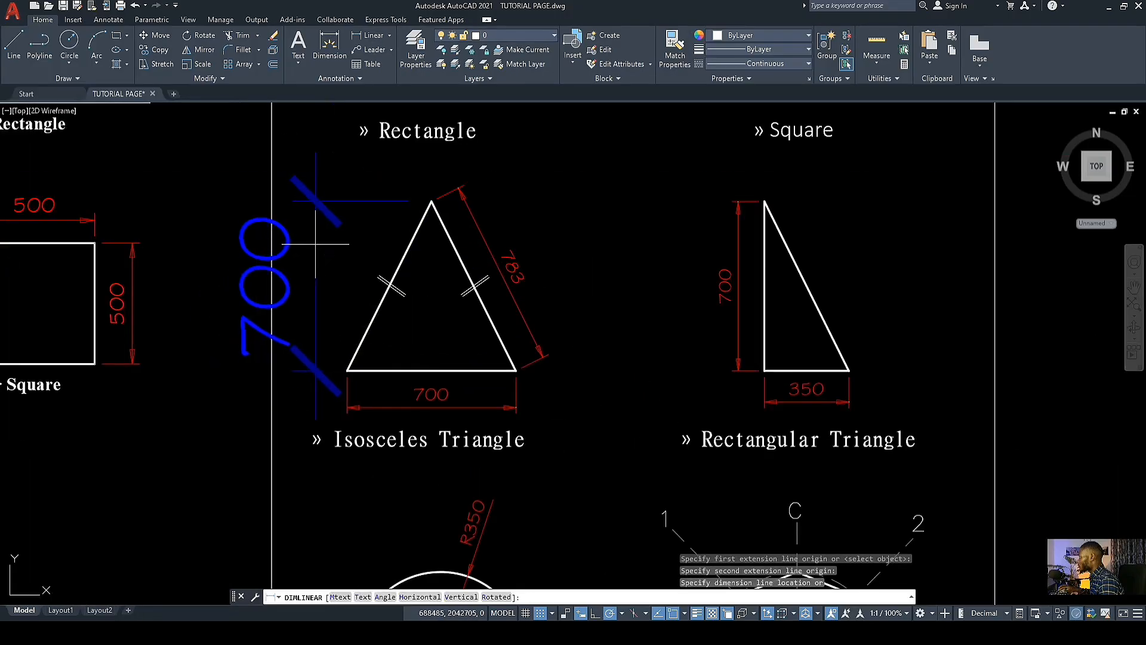
Step: Match the properties of the sheet triangle's 783 side dimension onto its new vertical height dimension
left_click(682, 46)
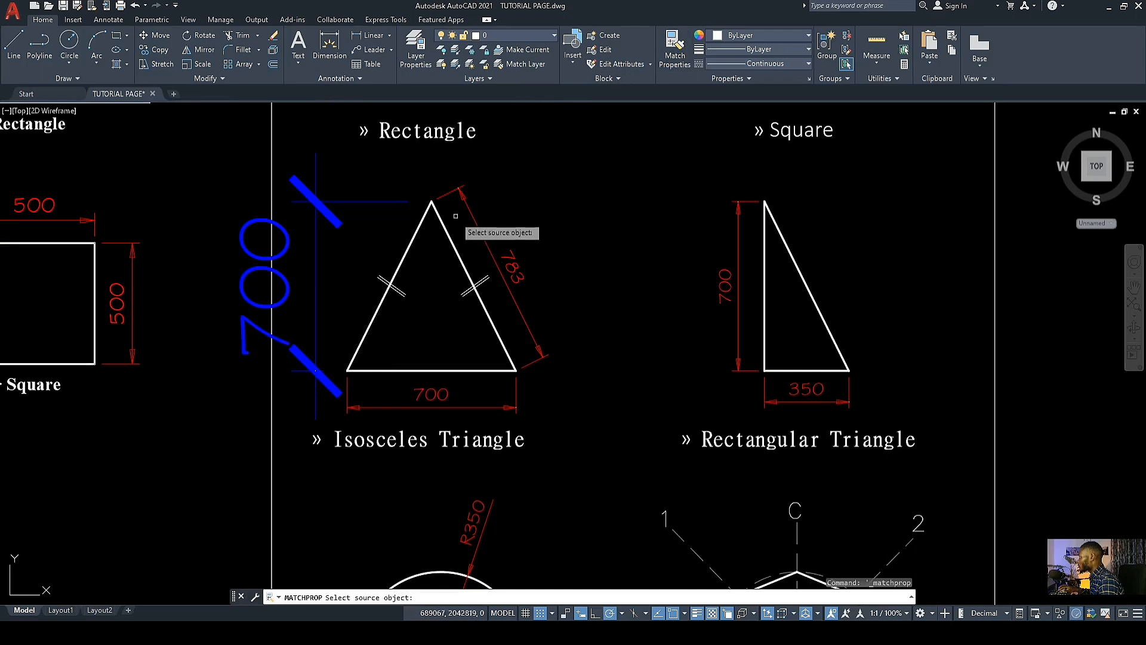
left_click(466, 191)
left_click(338, 192)
left_click(288, 227)
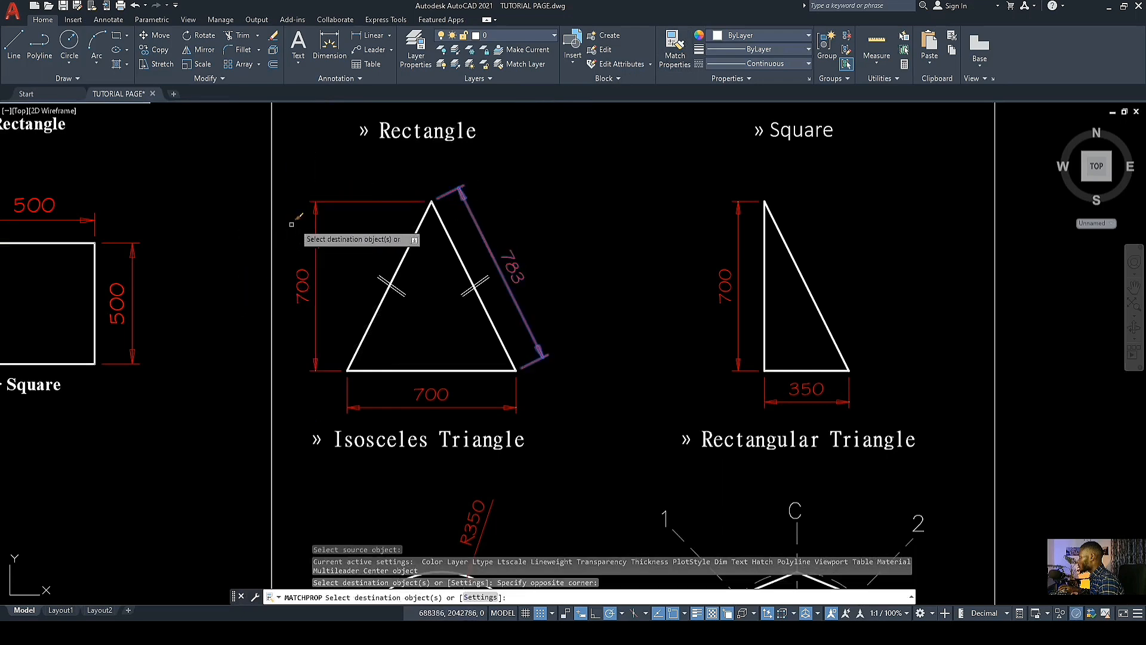
scroll(391, 230, "down", 4)
middle_click_drag(389, 293, 531, 323)
key("Escape")
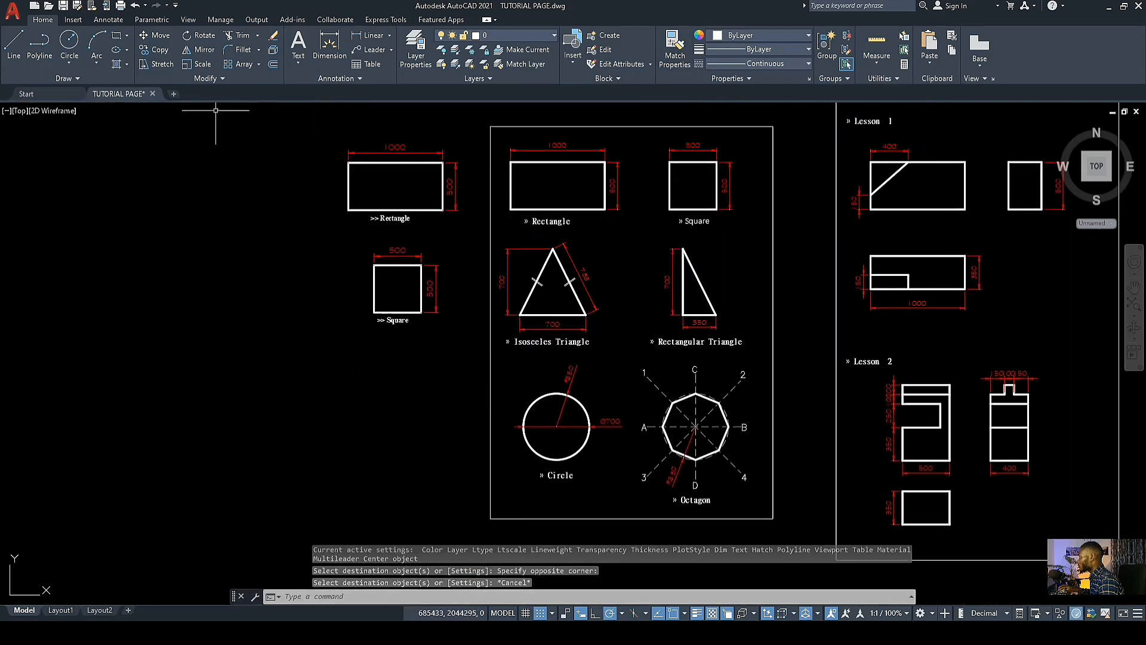
Step: Draw a horizontal line 700 long in the empty space below the labelled square as the triangle's base
left_click(13, 43)
scroll(395, 370, "up", 4)
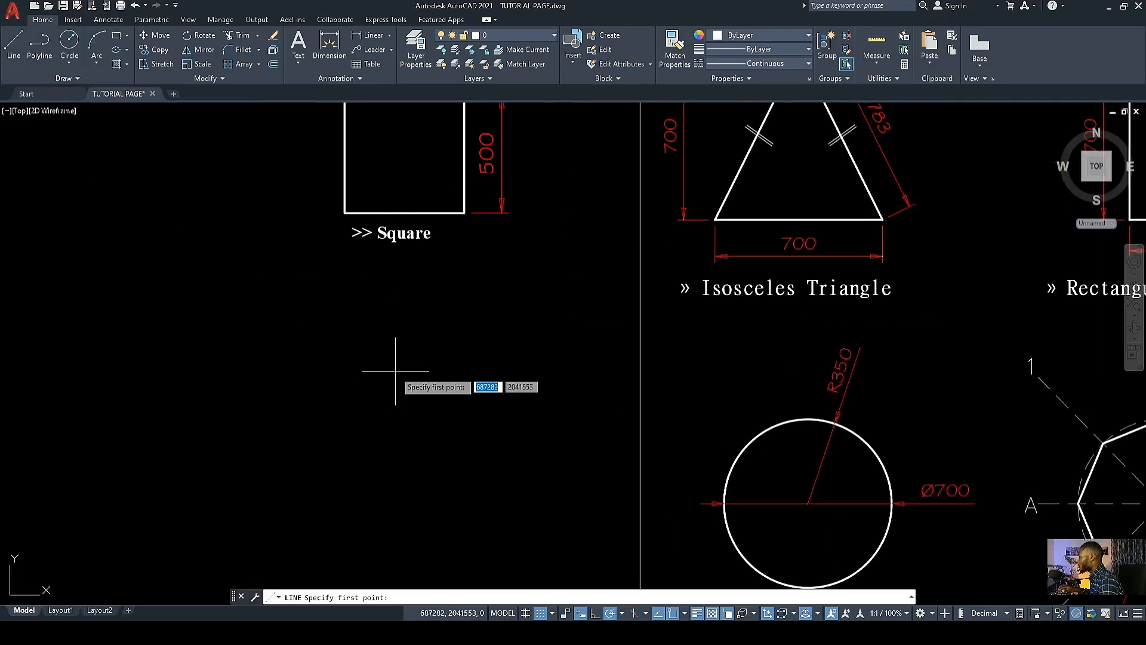
scroll(384, 371, "down", 4)
left_click(365, 393)
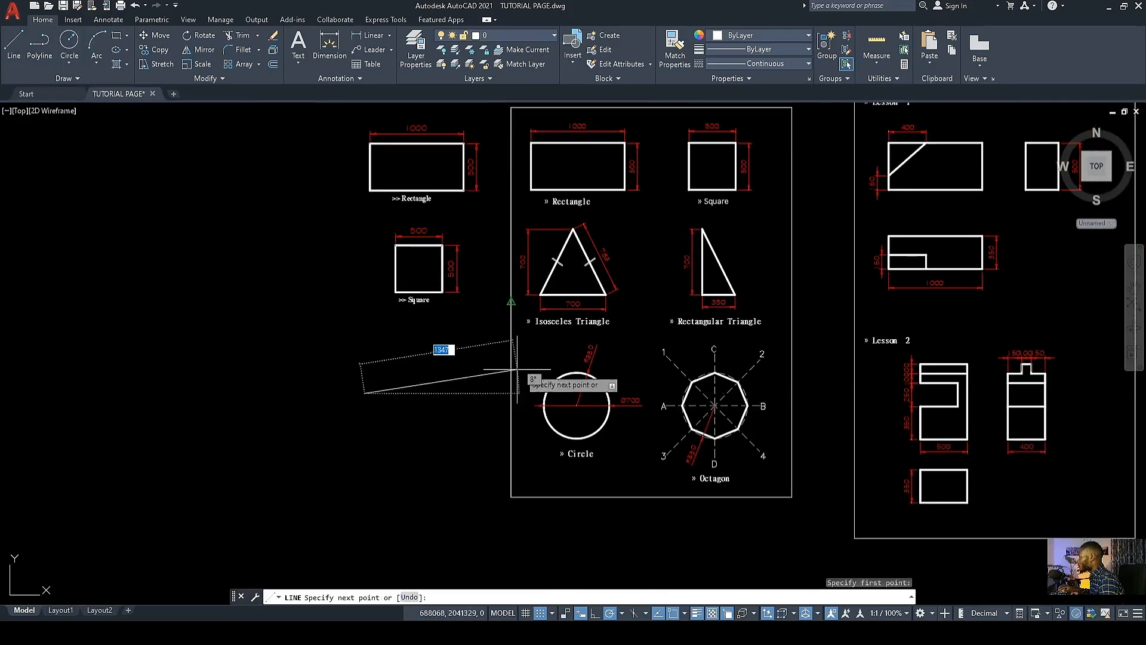
scroll(591, 305, "up", 8)
scroll(587, 306, "down", 8)
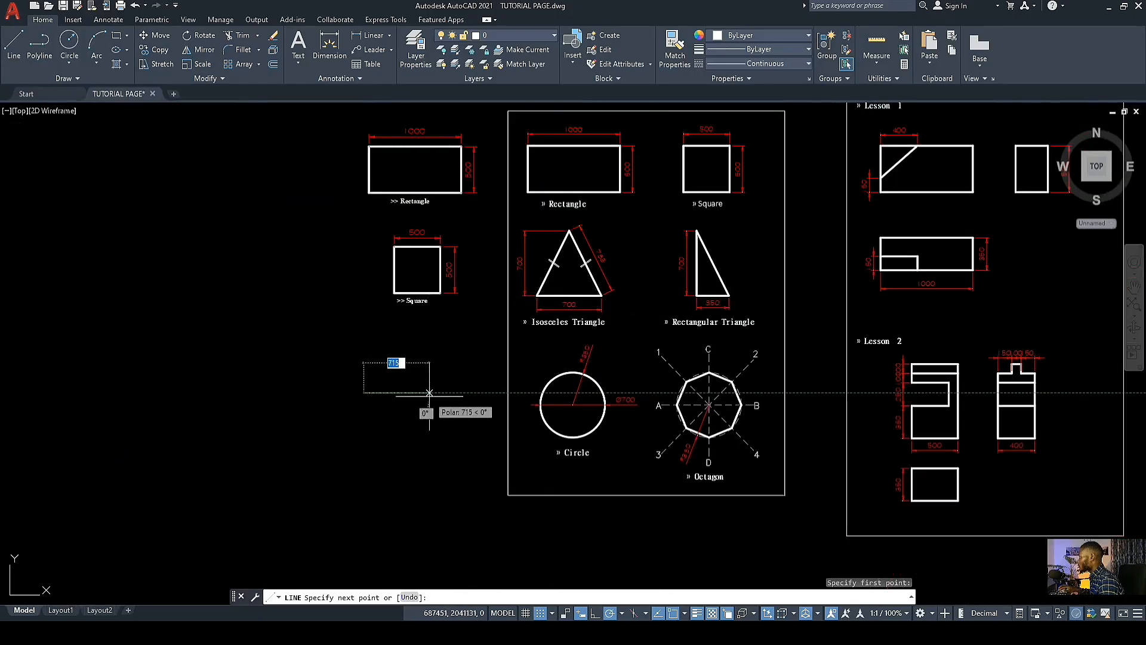
type("700")
key("Return")
scroll(412, 392, "up", 6)
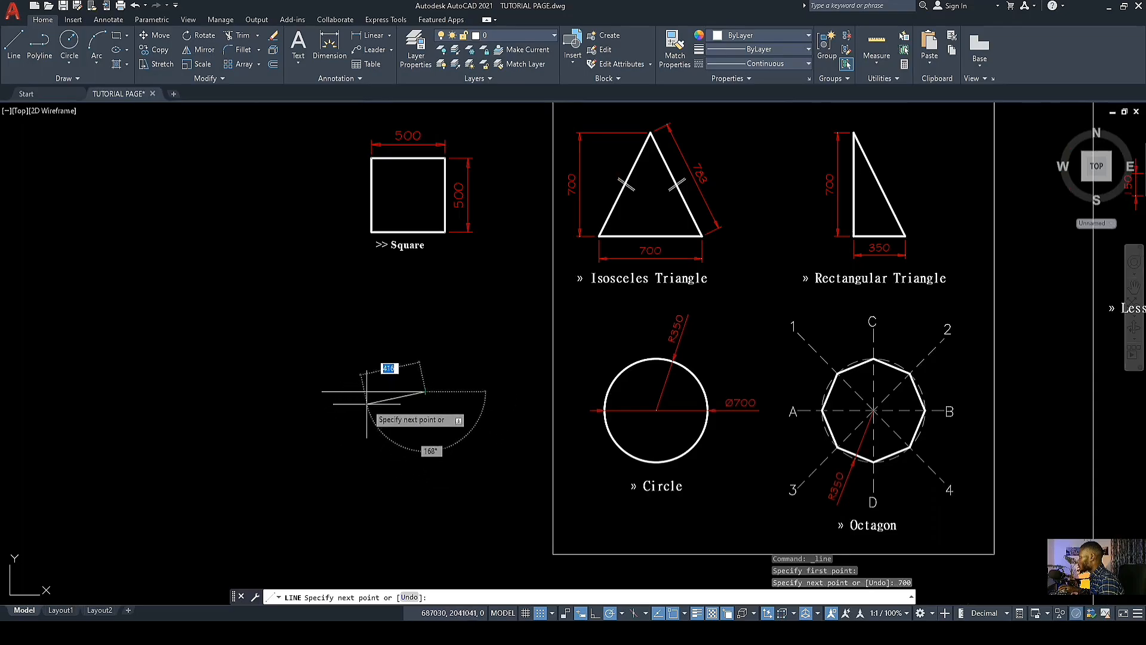
key("Escape")
scroll(388, 402, "down", 4)
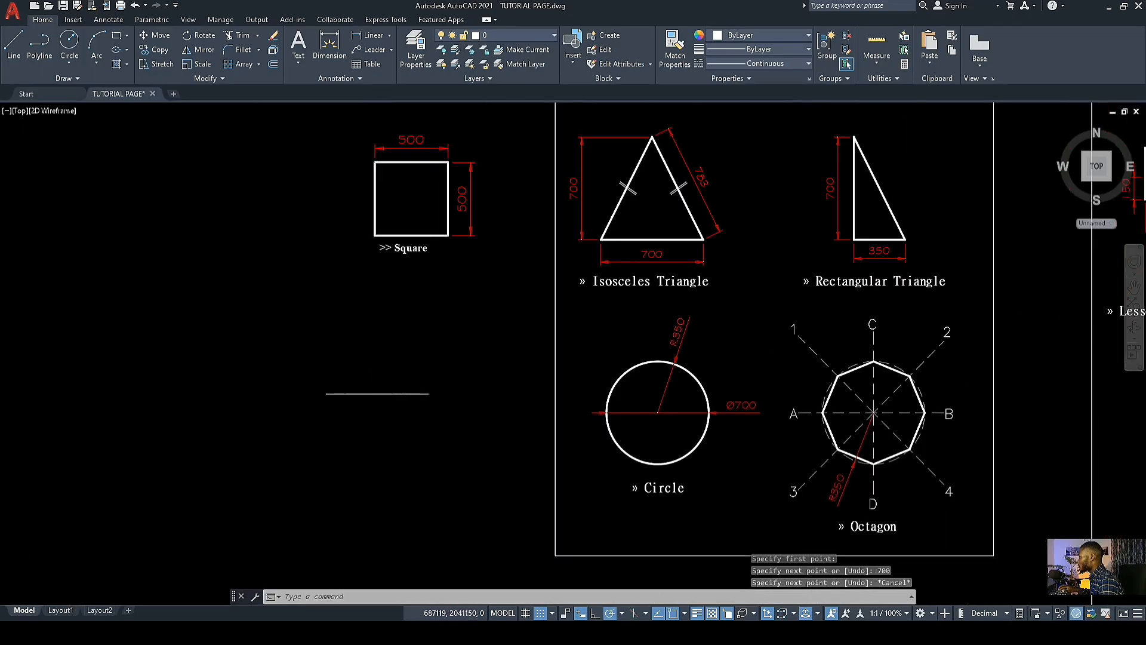
scroll(384, 392, "up", 2)
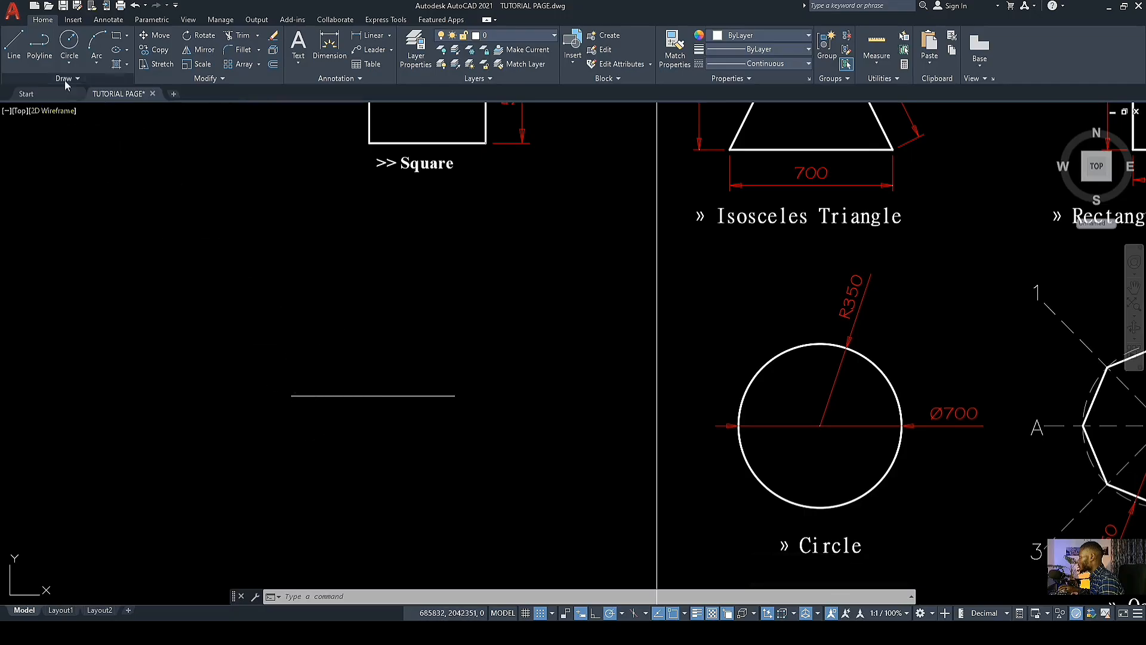
Step: Turn off the Midpoint object snap in the drafting settings
left_click(14, 45)
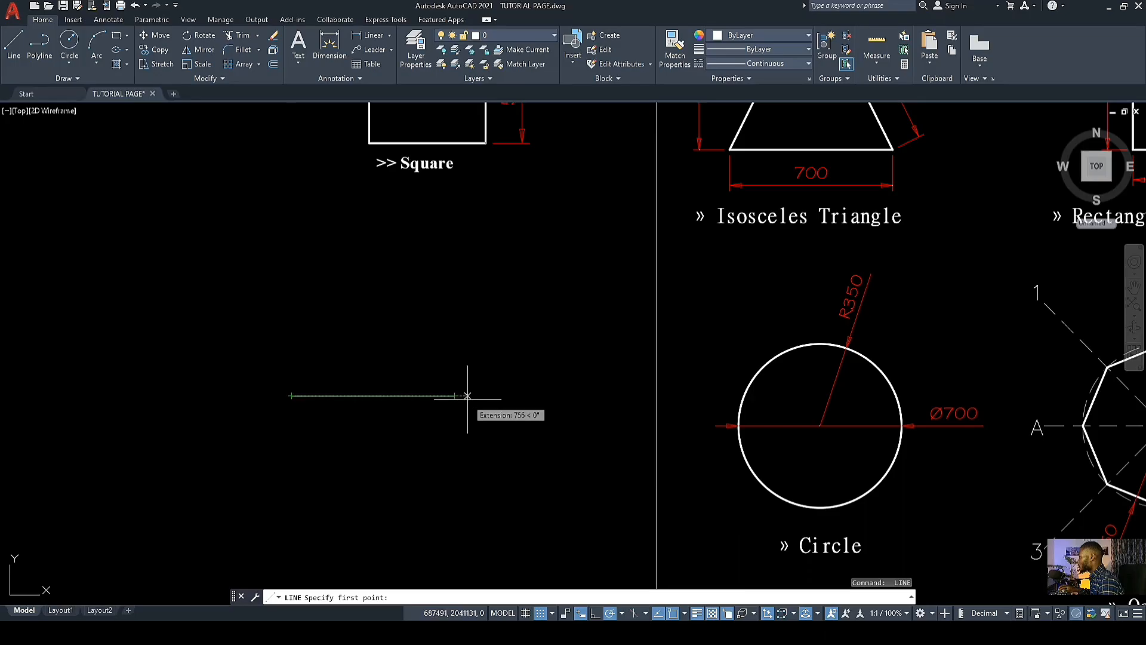
key("Escape")
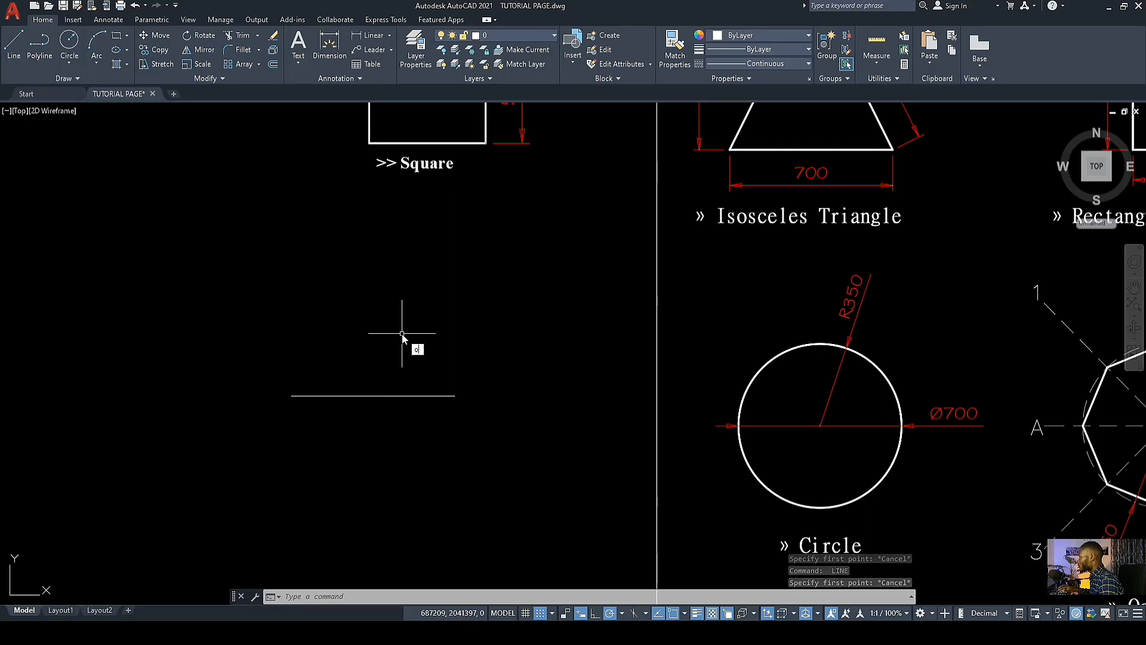
type("p")
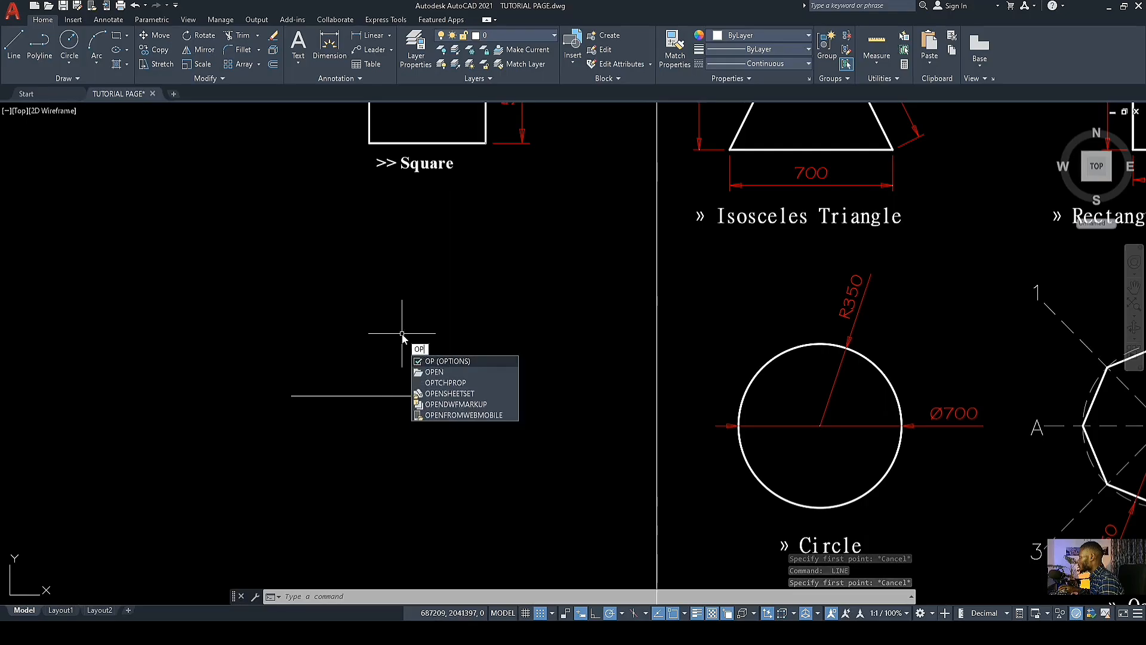
type("sna")
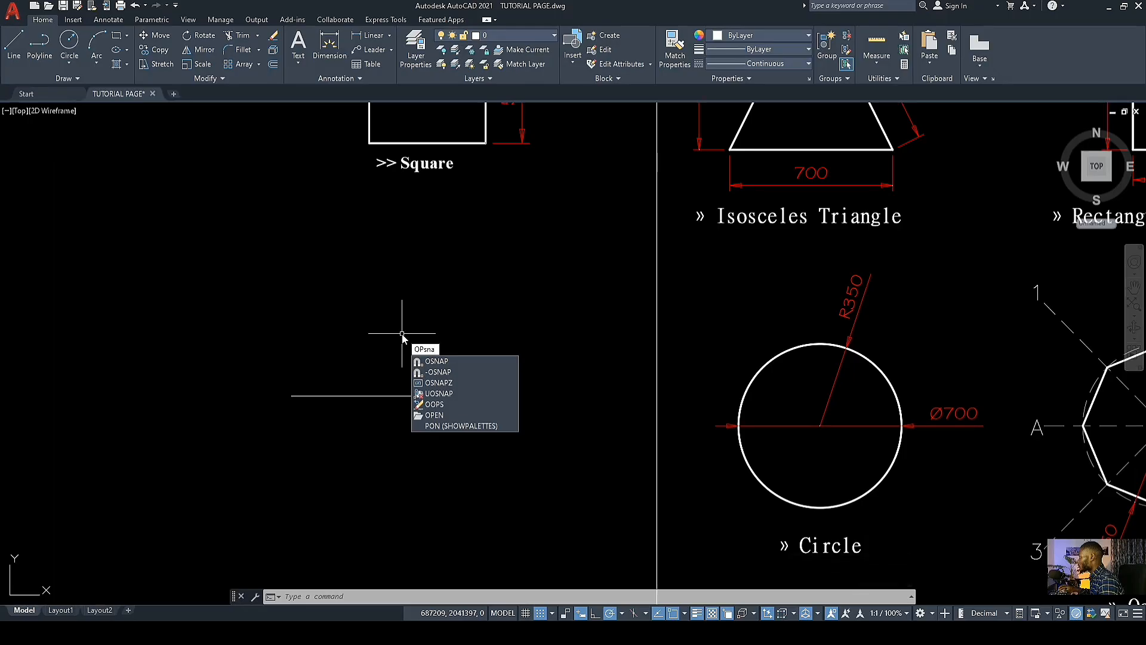
key("BackSpace")
key("BackSpace")
key("BackSpace")
key("BackSpace")
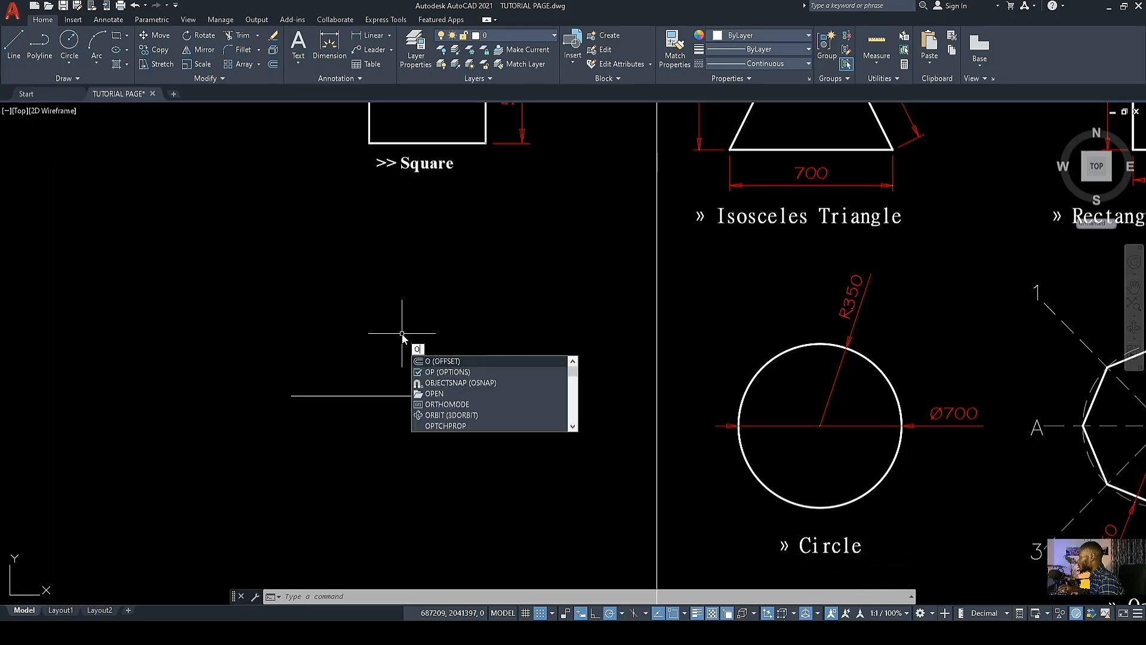
type("snap")
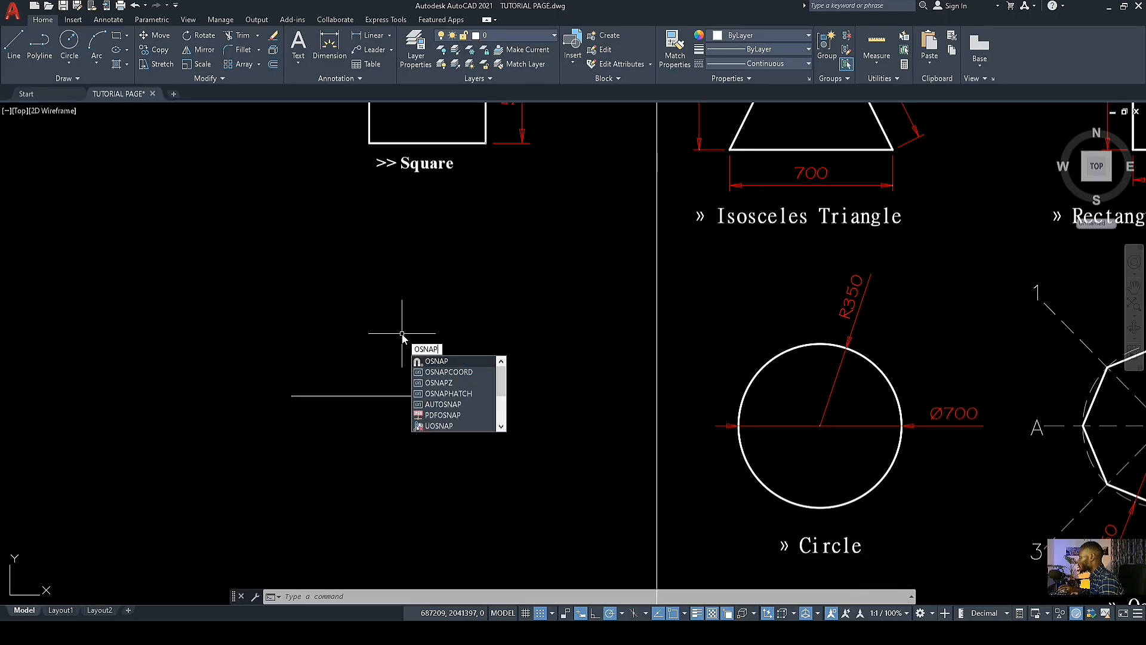
key("Return")
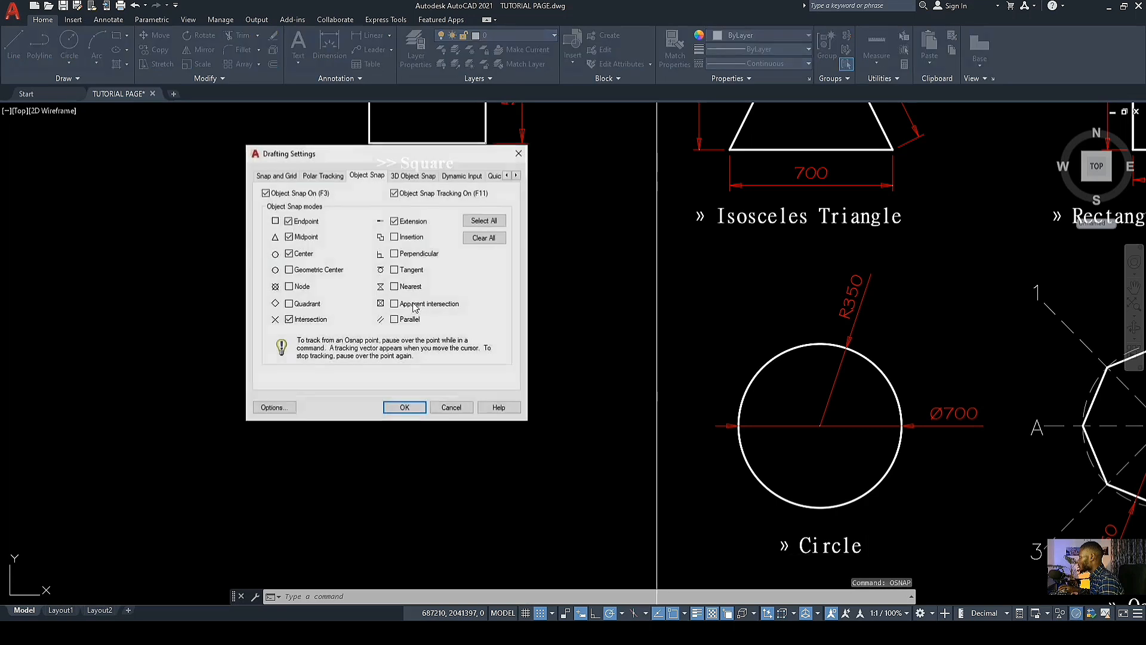
left_click(289, 237)
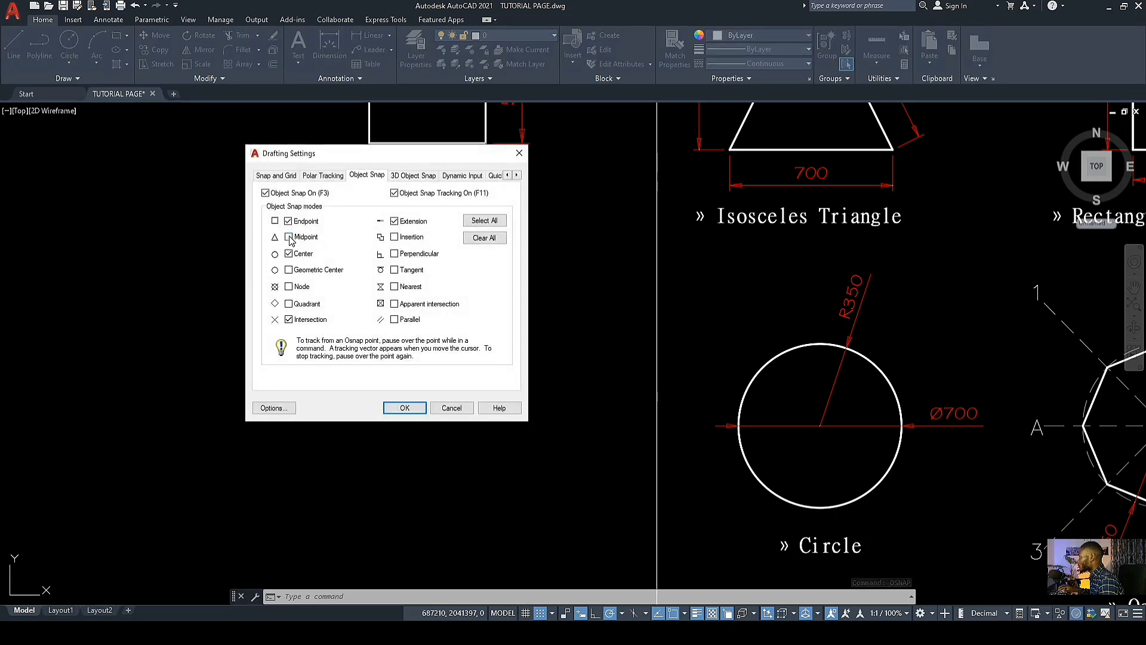
left_click(415, 410)
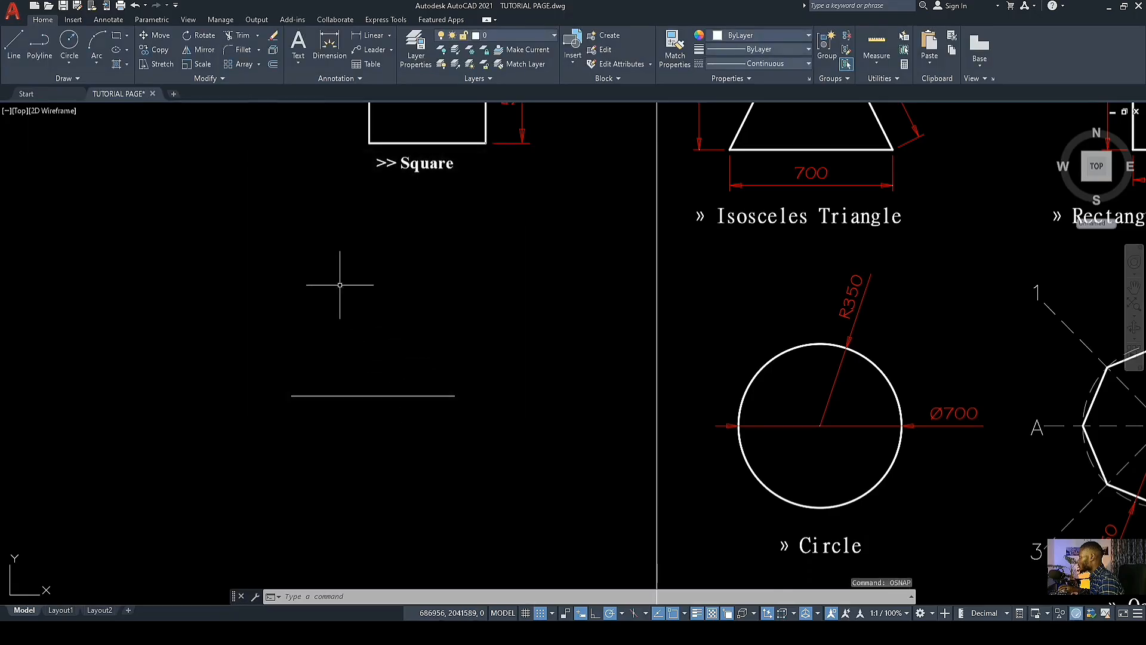
left_click(14, 45)
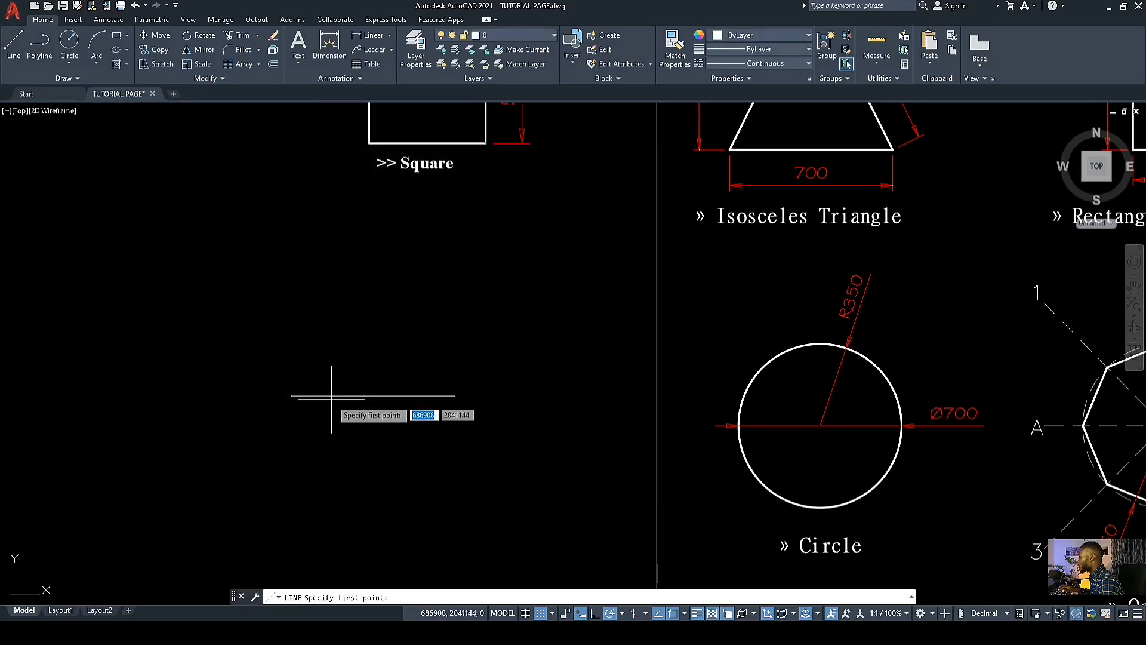
left_click(292, 395)
key("Escape")
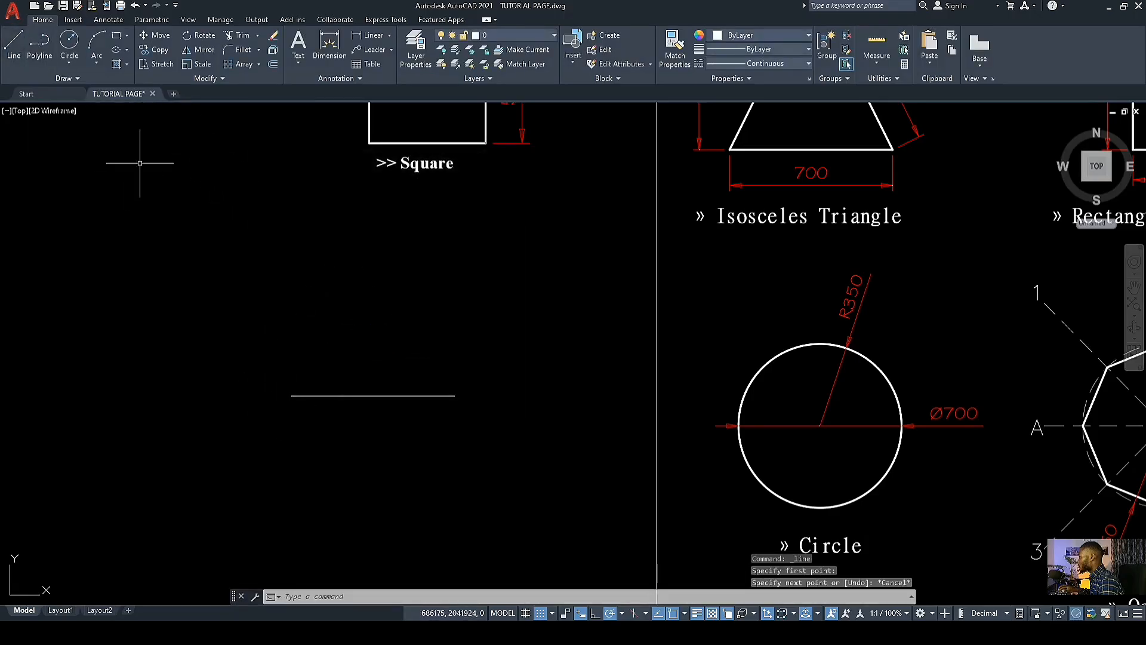
left_click(14, 44)
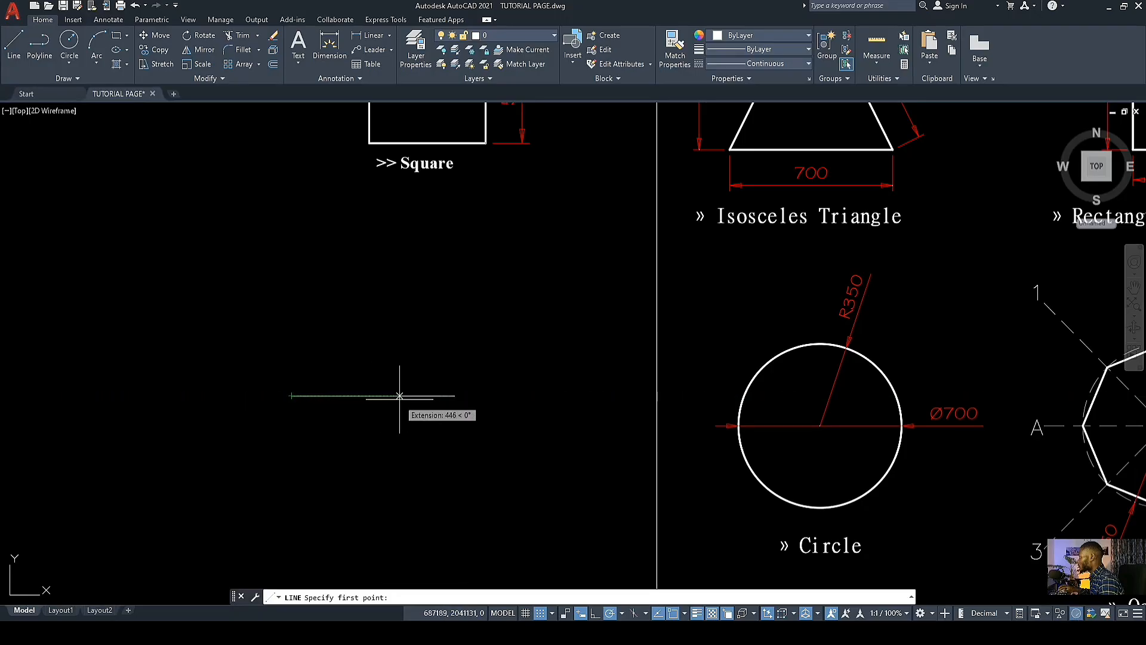
key("Escape")
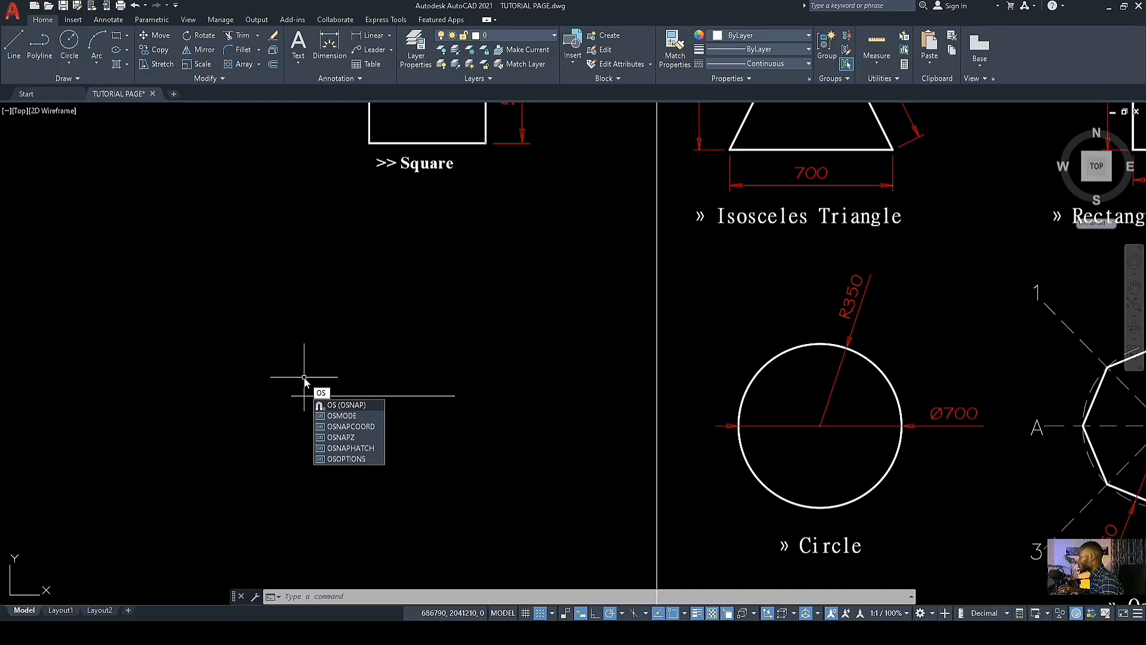
Step: Turn on the Midpoint object snap in the drafting settings
type("NAP")
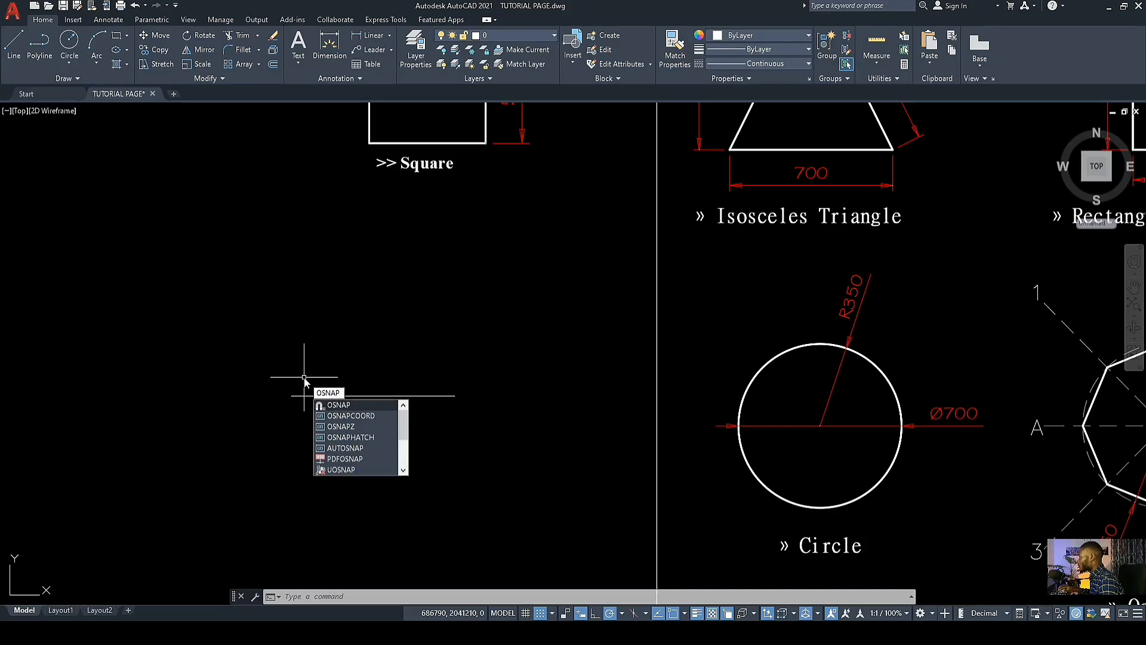
key("Return")
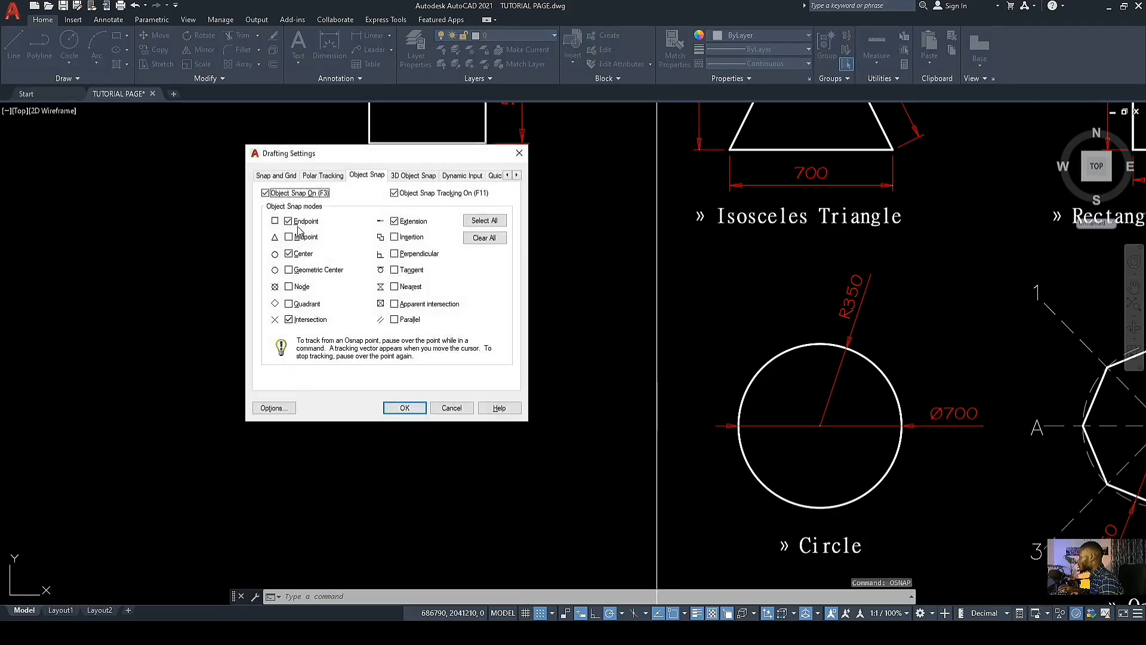
left_click(289, 239)
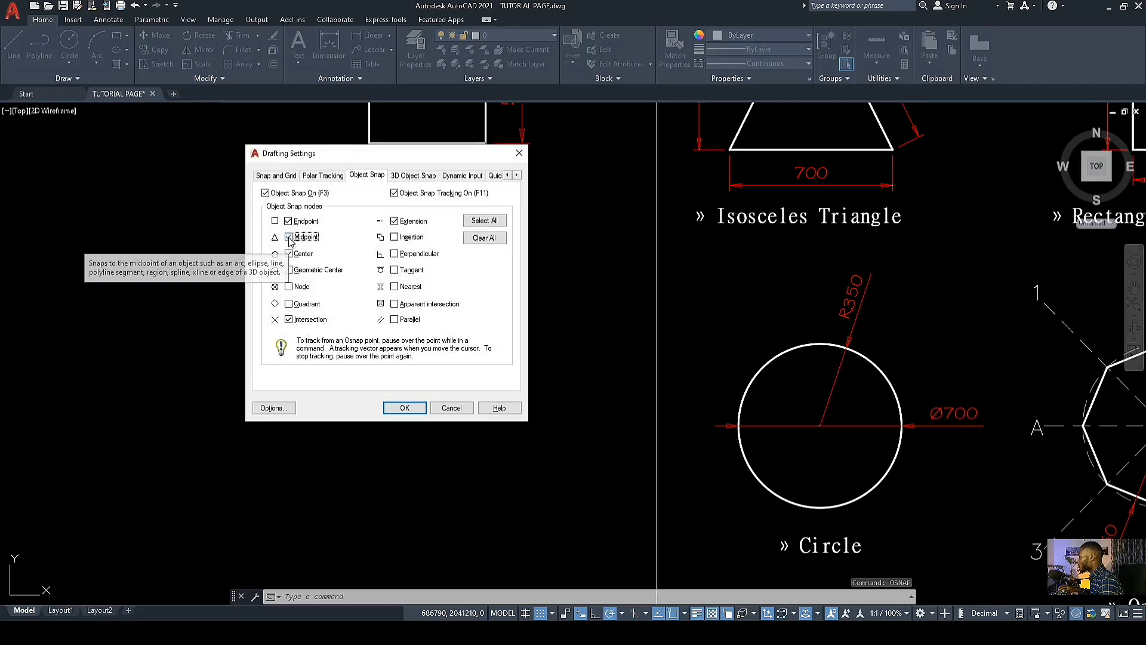
left_click(417, 411)
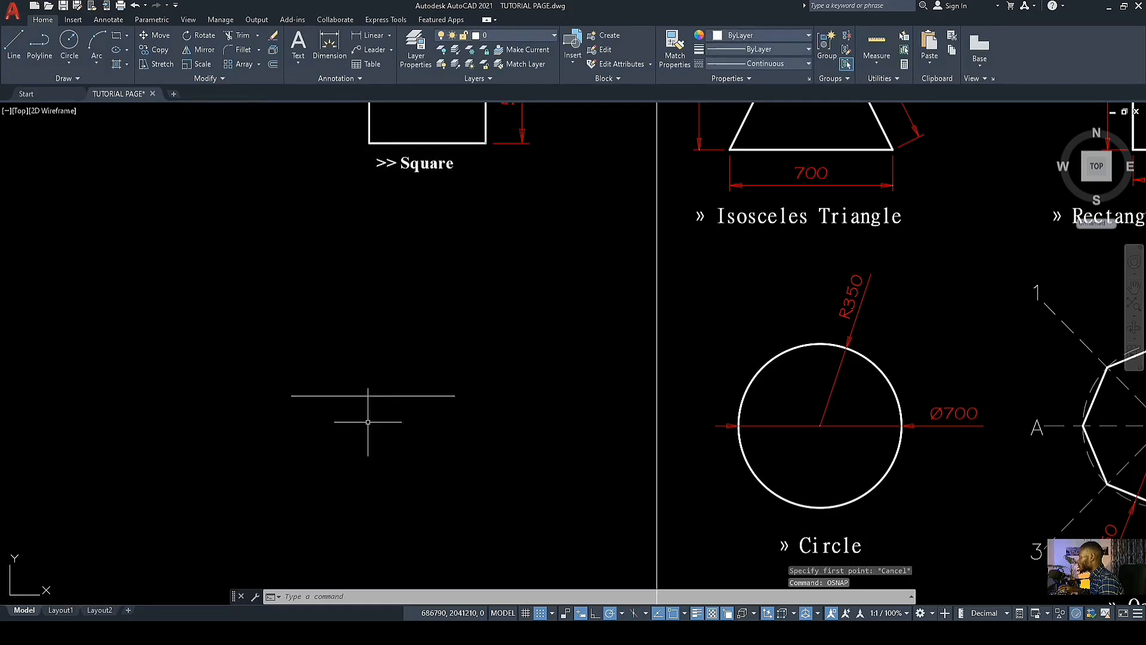
Step: Draw a vertical line 700 long upward from the midpoint of the triangle's base line
left_click(14, 45)
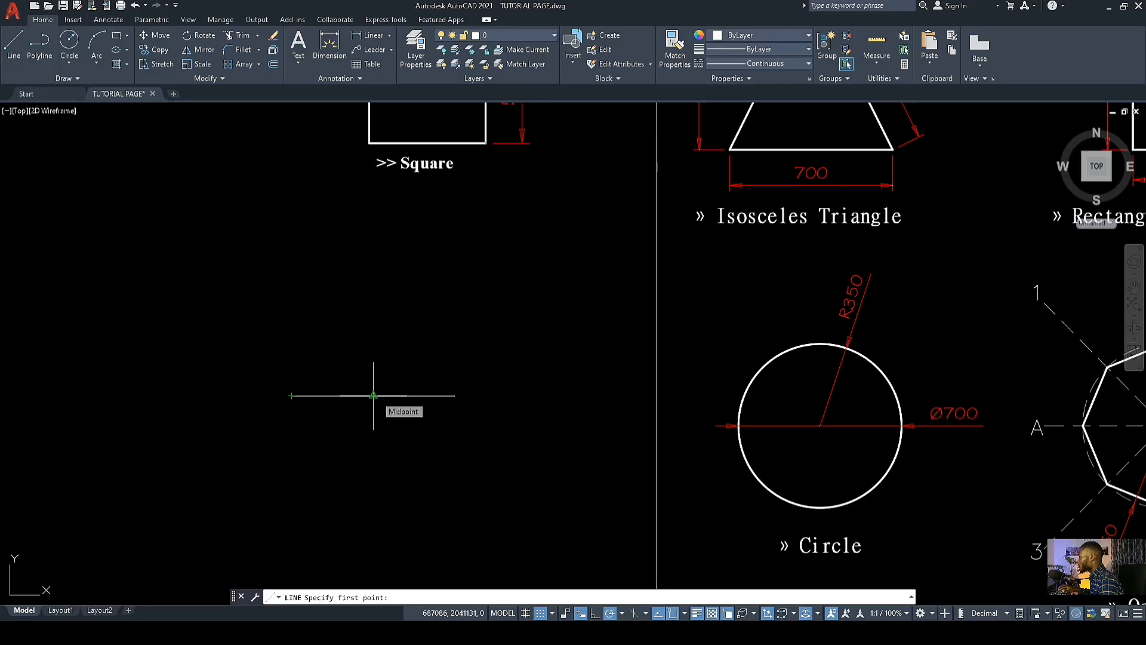
scroll(373, 395, "up", 4)
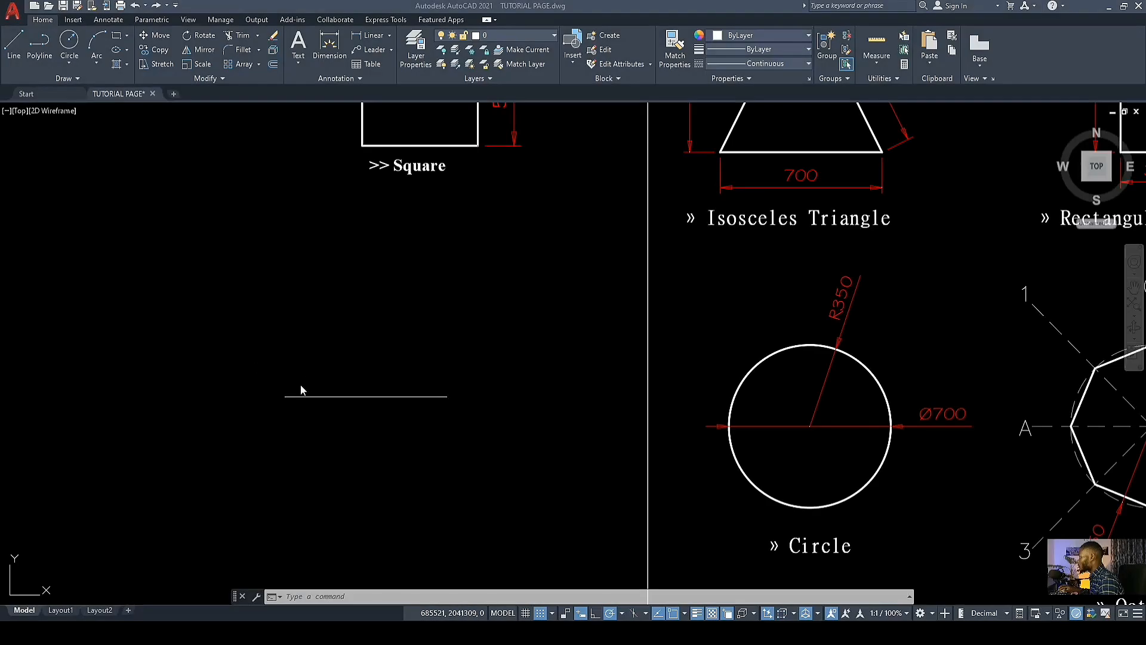
scroll(252, 382, "up", 2)
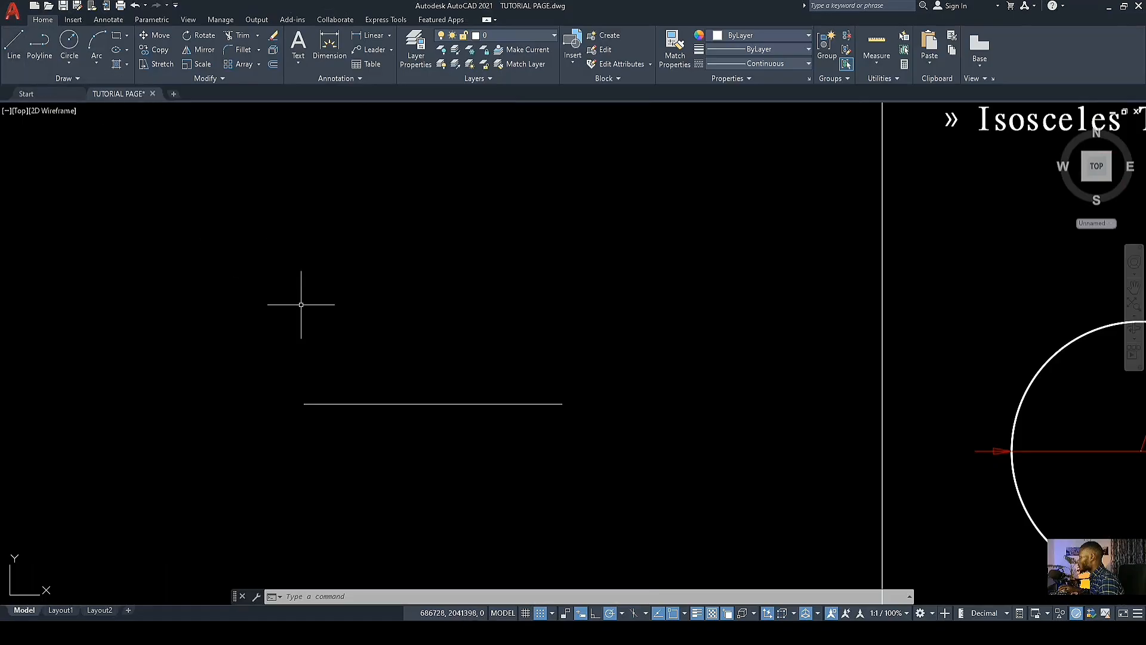
left_click(13, 43)
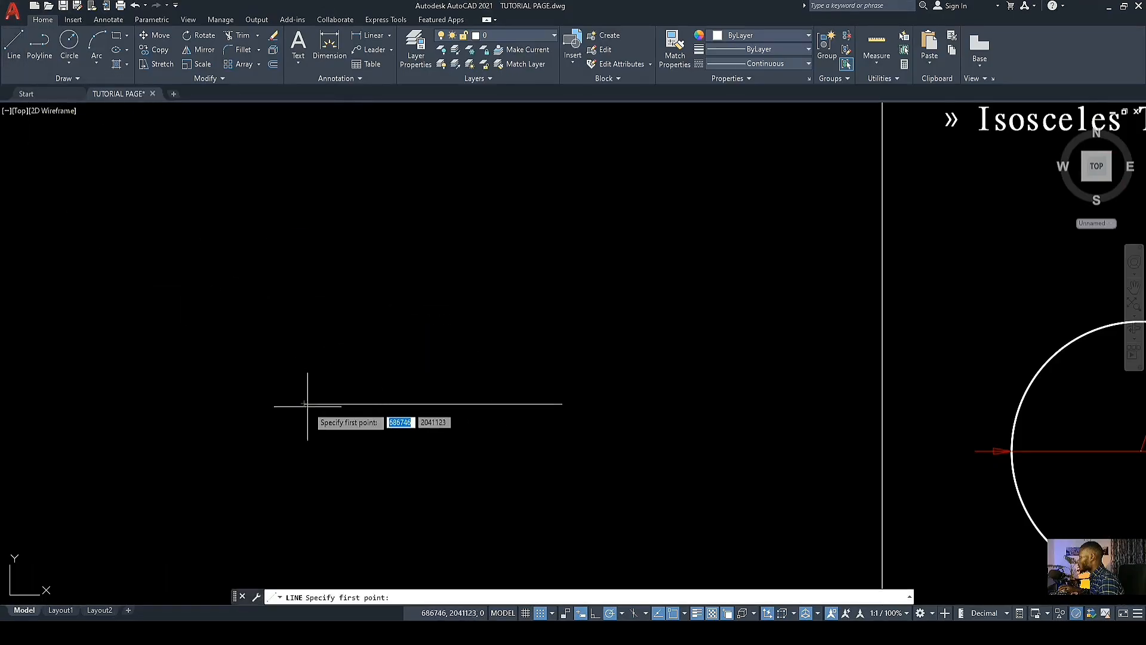
left_click(433, 404)
scroll(335, 460, "down", 2)
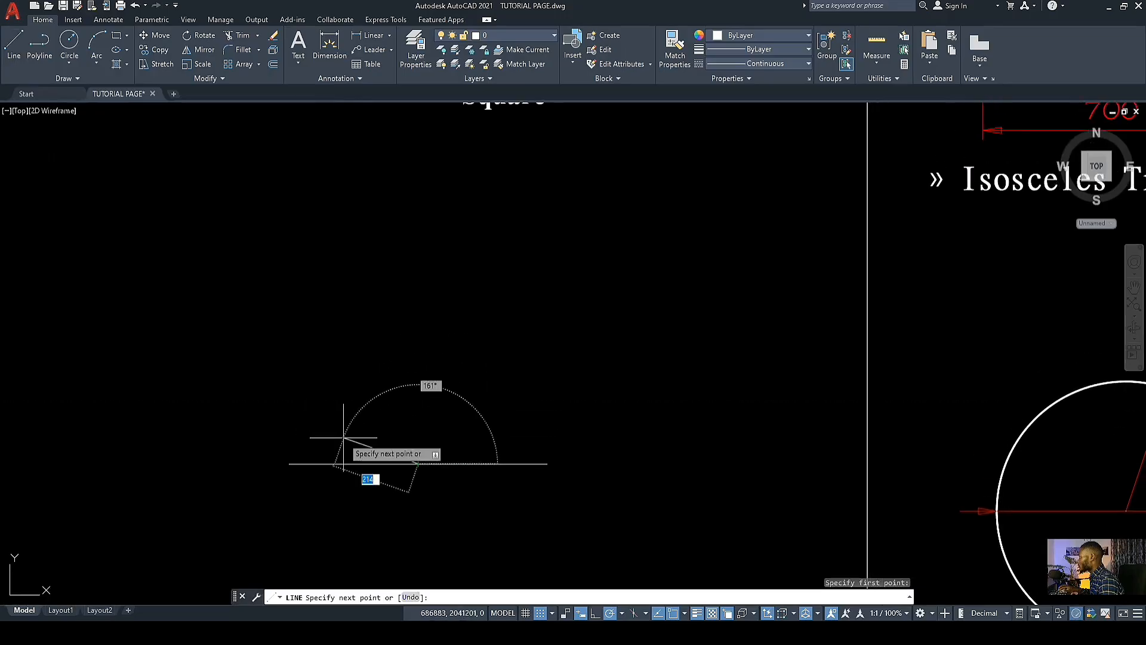
middle_click_drag(368, 417, 248, 482)
scroll(570, 342, "down", 4)
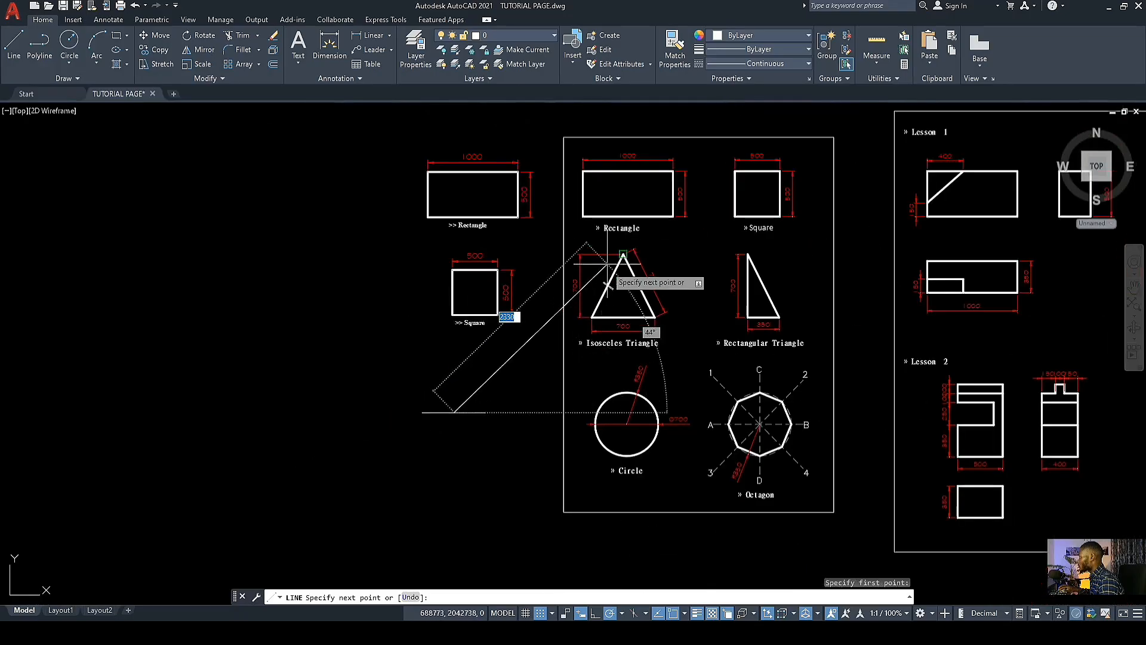
scroll(607, 263, "up", 4)
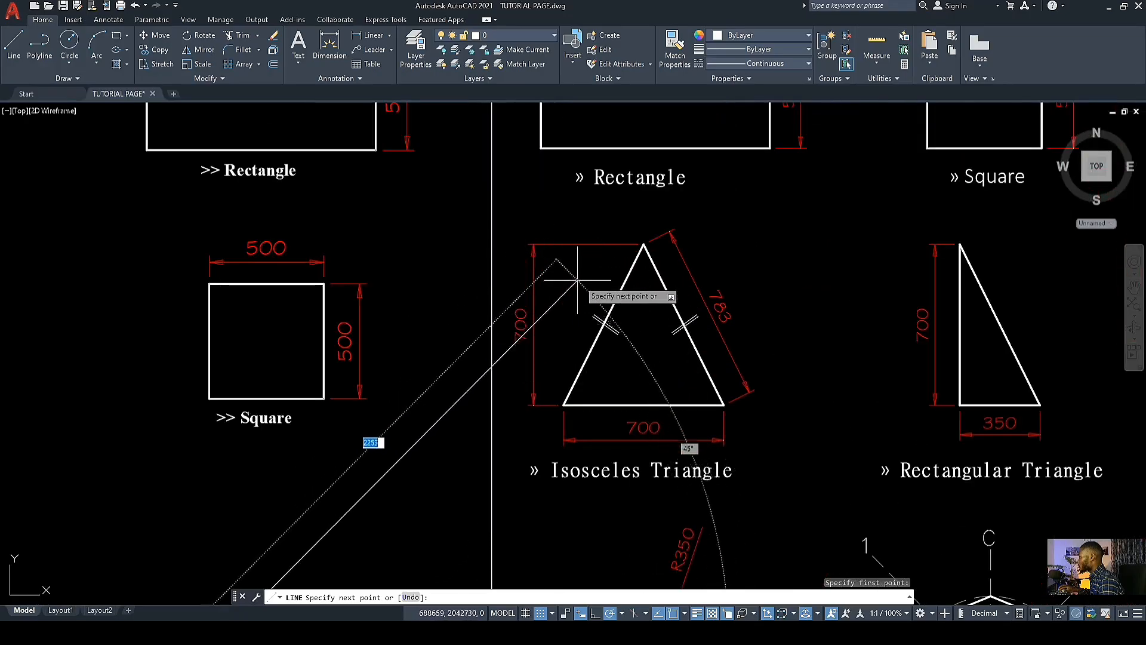
scroll(594, 281, "down", 4)
scroll(600, 299, "down", 2)
scroll(506, 357, "up", 8)
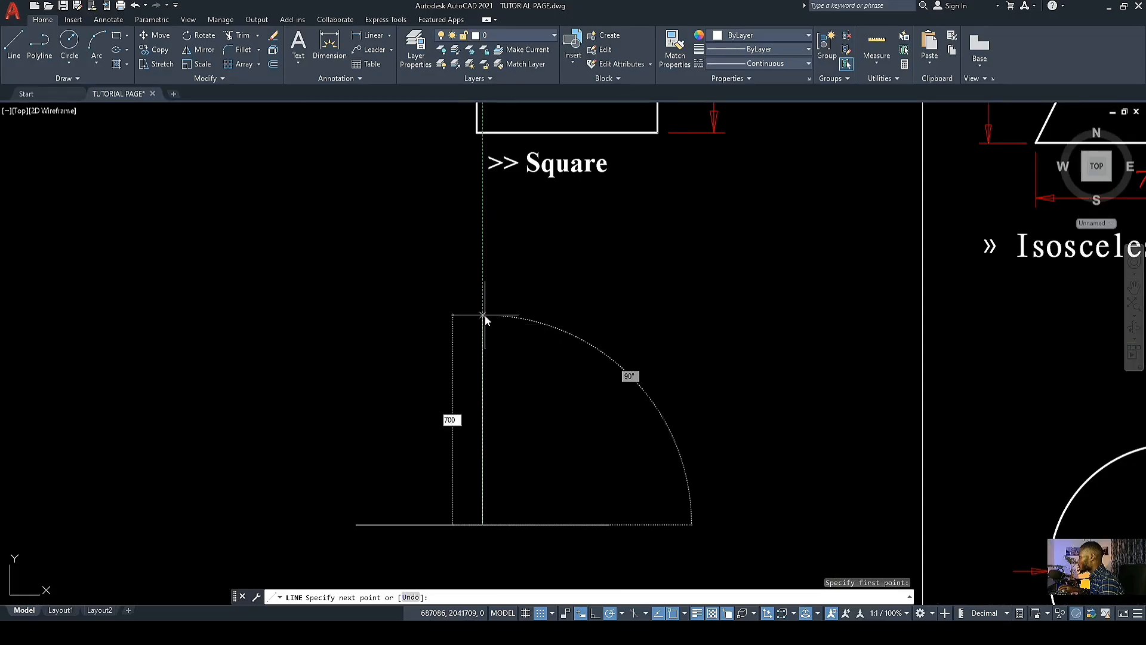
key("Return")
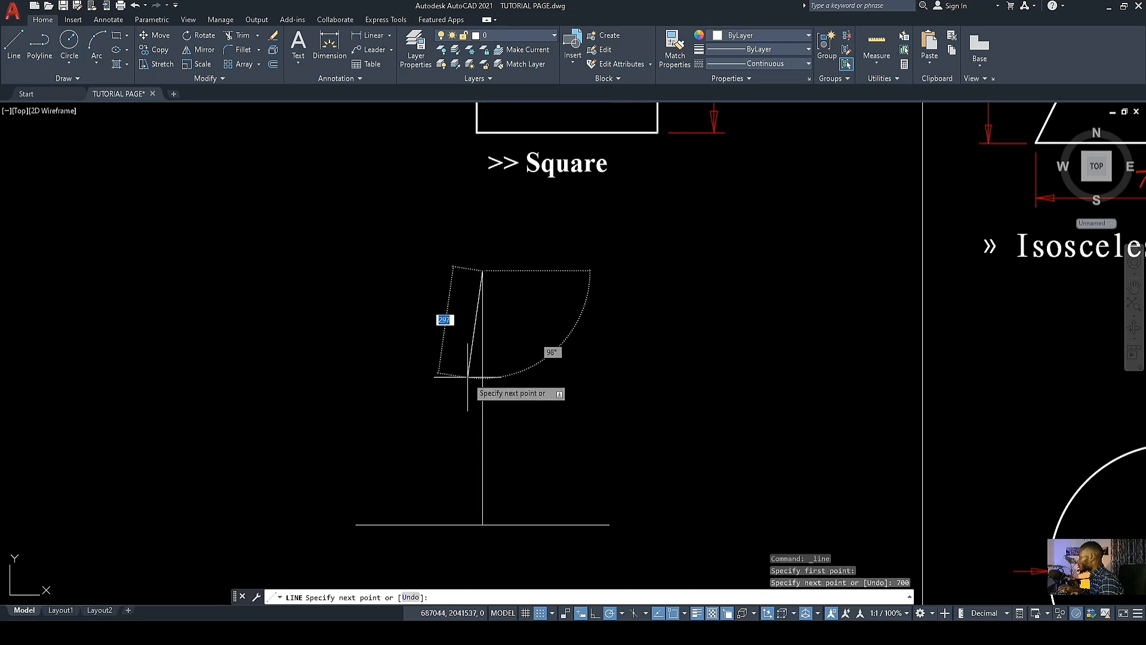
Step: Draw the triangle's left side from the left endpoint of the base to the top of the vertical height line
scroll(464, 378, "down", 4)
key("Escape")
scroll(460, 364, "up", 4)
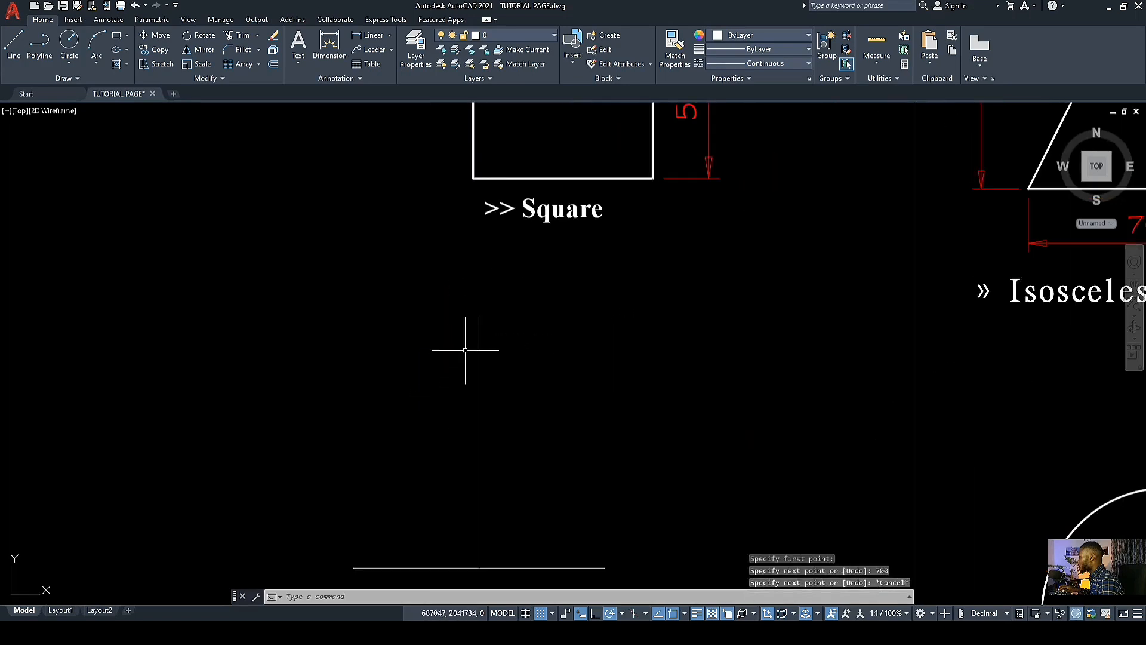
scroll(466, 346, "down", 4)
scroll(463, 400, "up", 2)
middle_click_drag(460, 426, 460, 406)
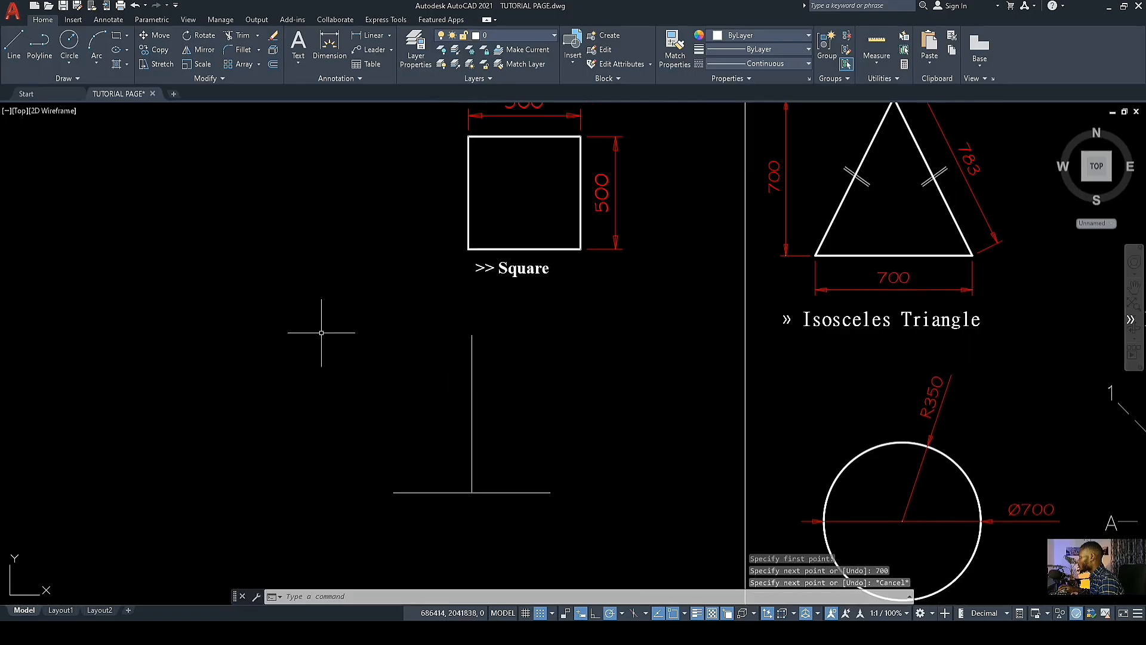
left_click(9, 51)
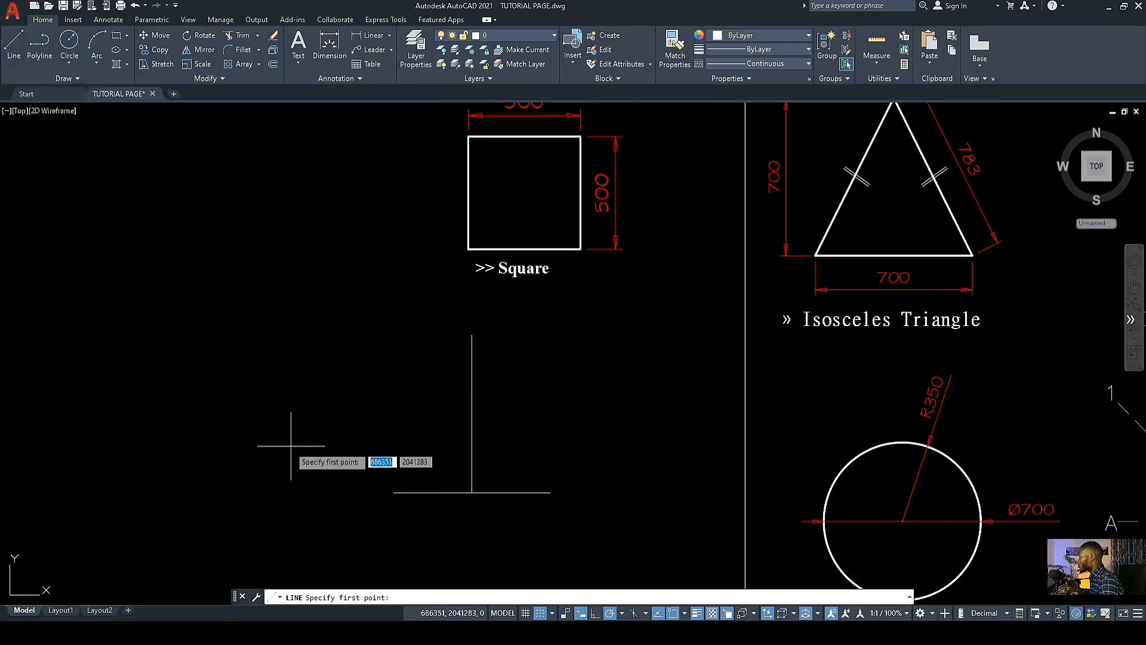
left_click(395, 484)
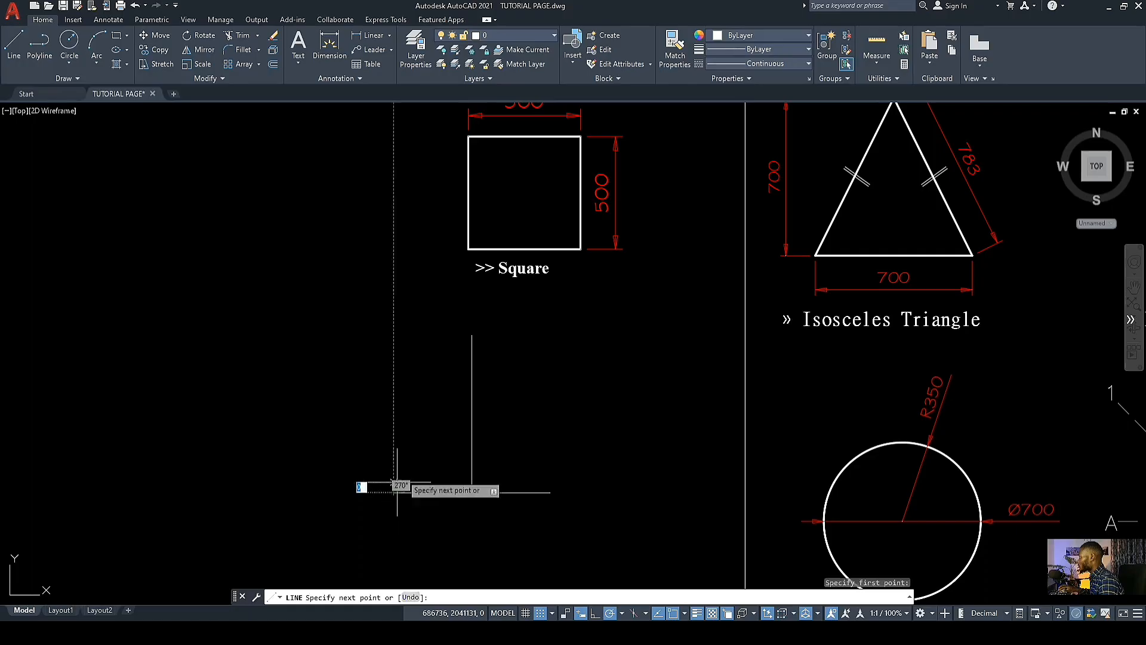
left_click(471, 335)
key("Return")
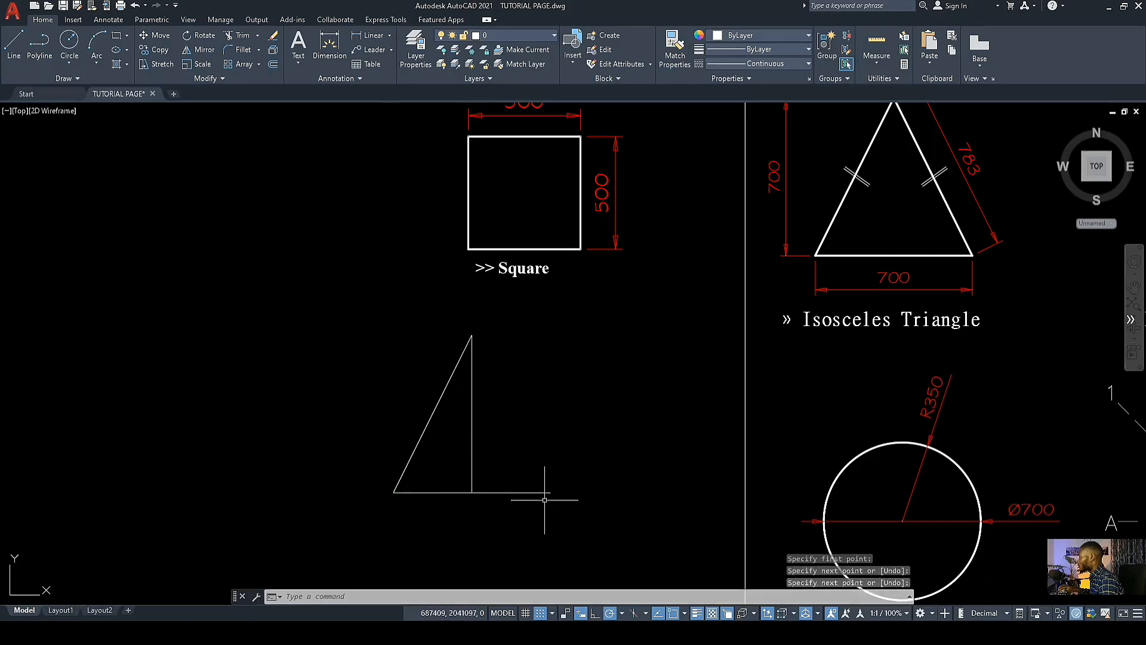
key("Return")
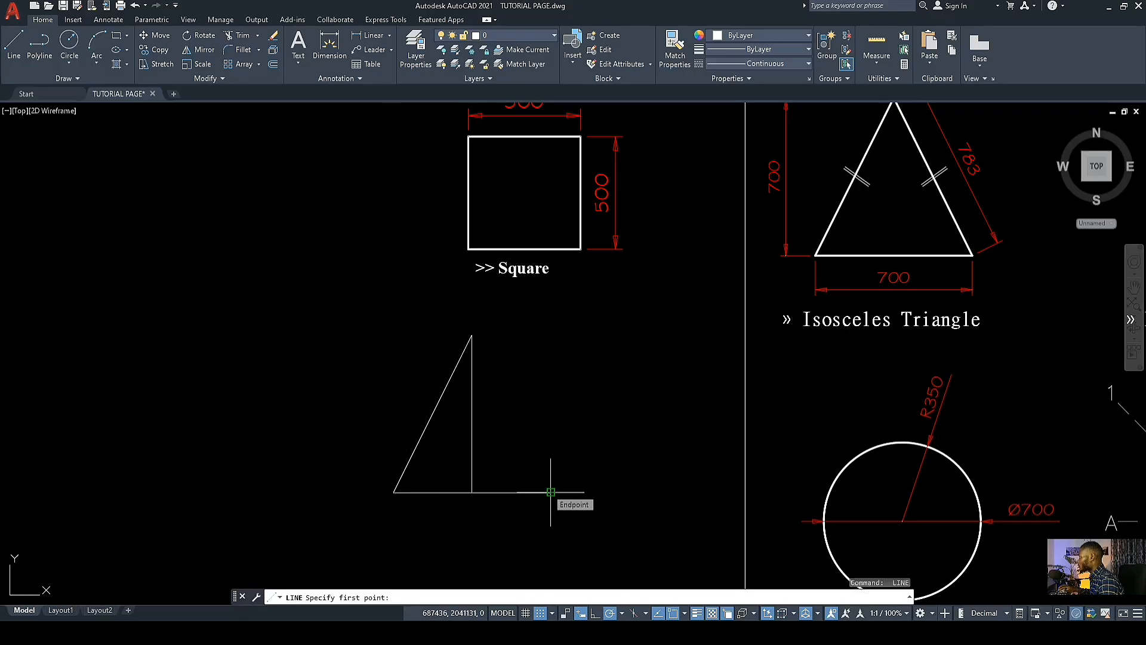
left_click(550, 492)
key("Escape")
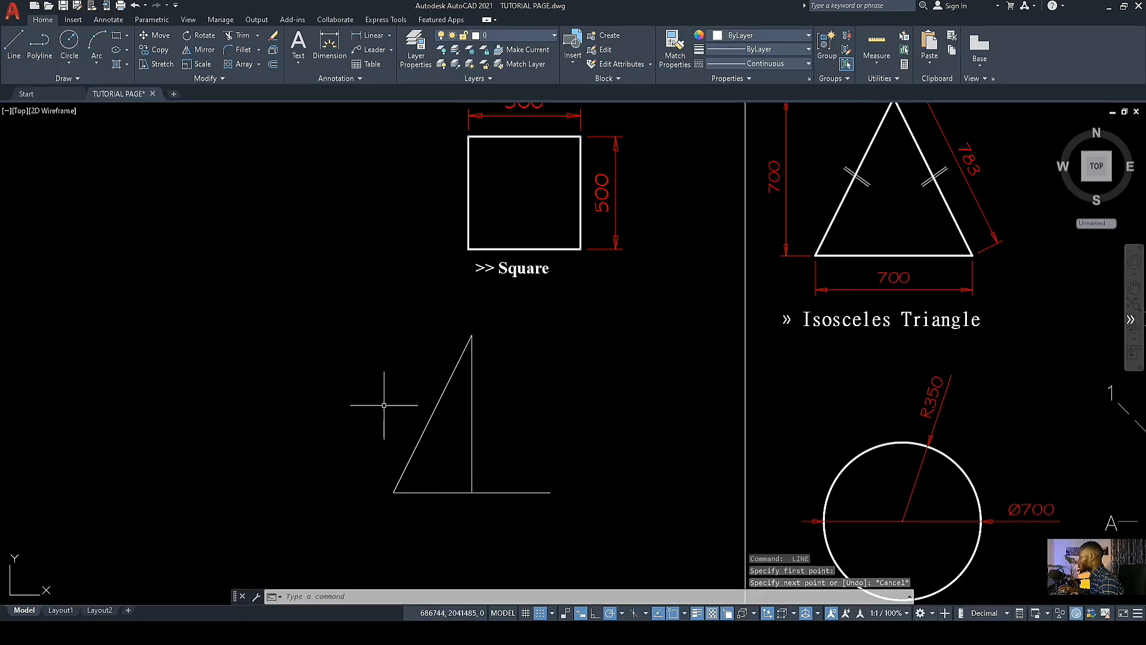
Step: Draw a short horizontal practice line in the empty space to the left of the triangle
middle_click_drag(422, 445, 372, 408)
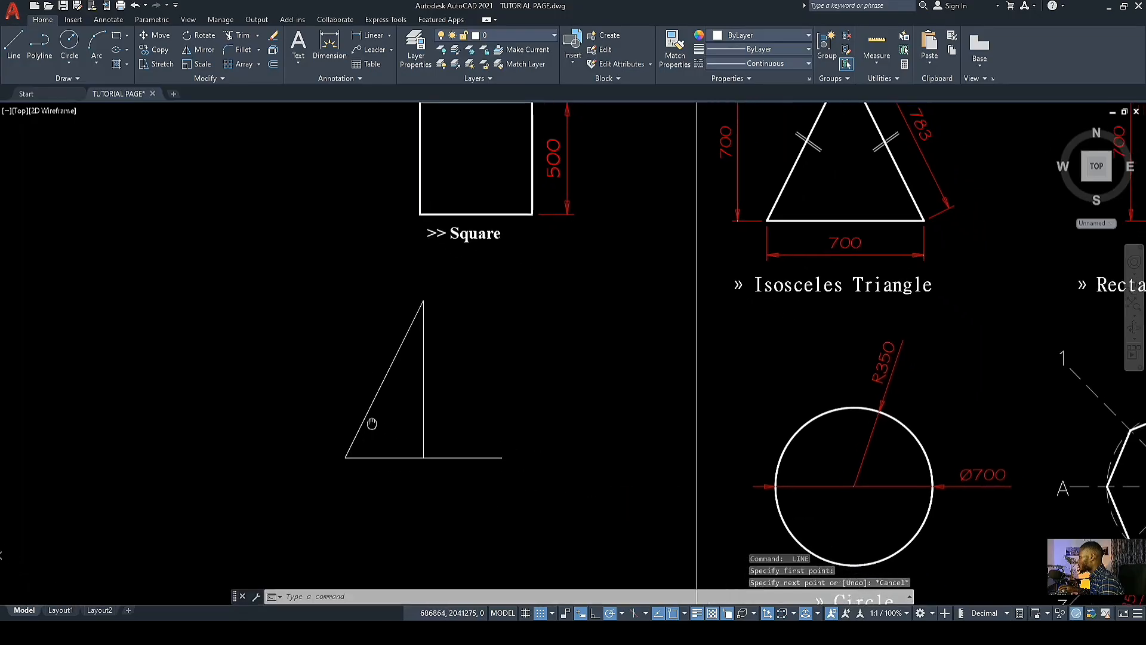
left_click(14, 45)
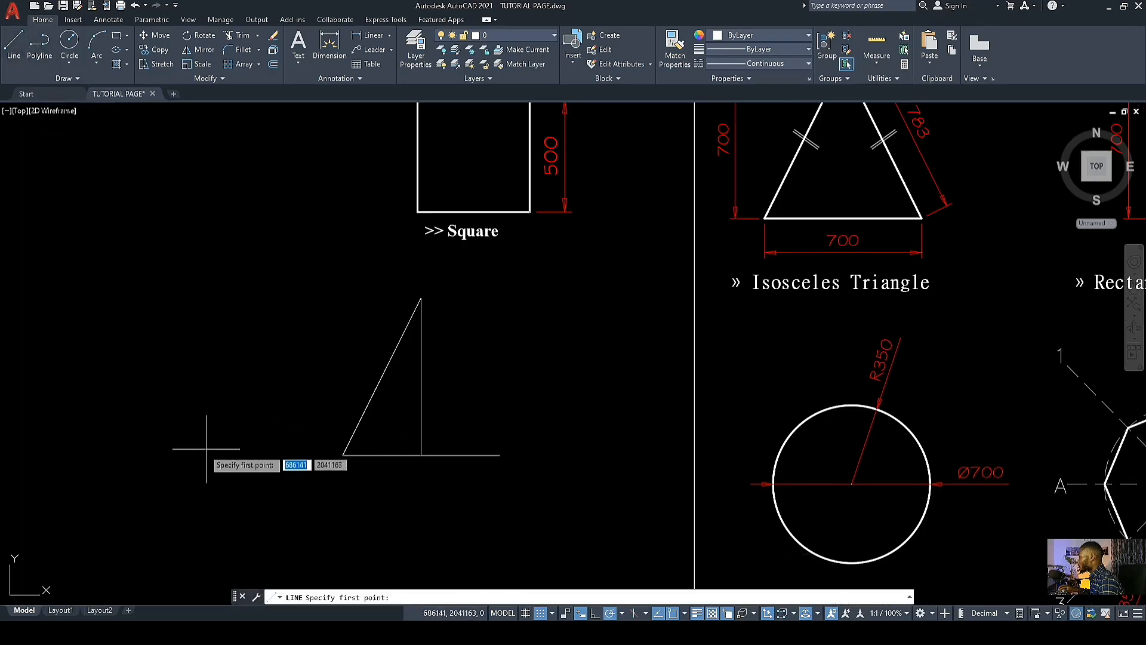
left_click(113, 400)
left_click(214, 399)
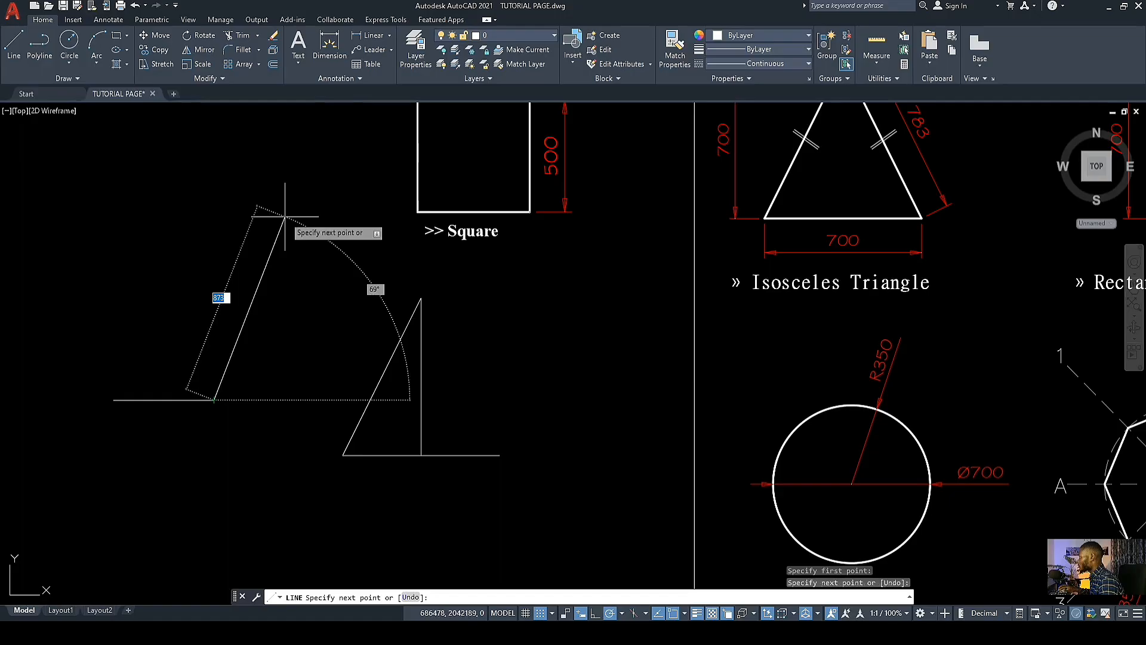
key("Return")
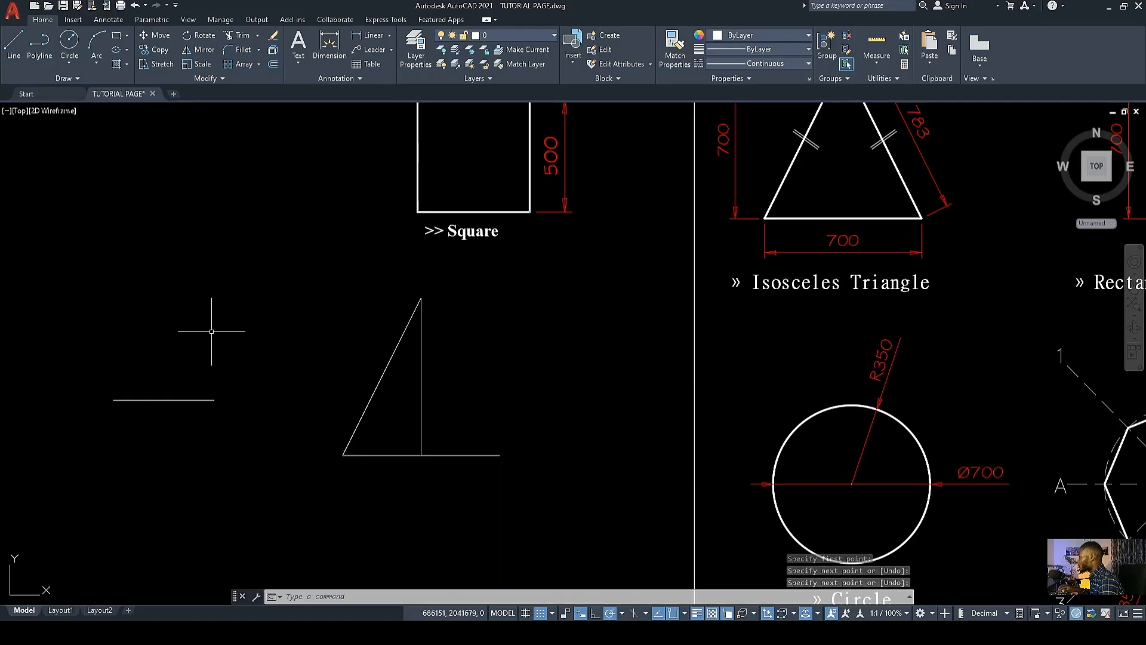
Step: Draw a vertical practice line up from the horizontal line's right end, then a short horizontal line rightward from its top
key("Return")
left_click(213, 399)
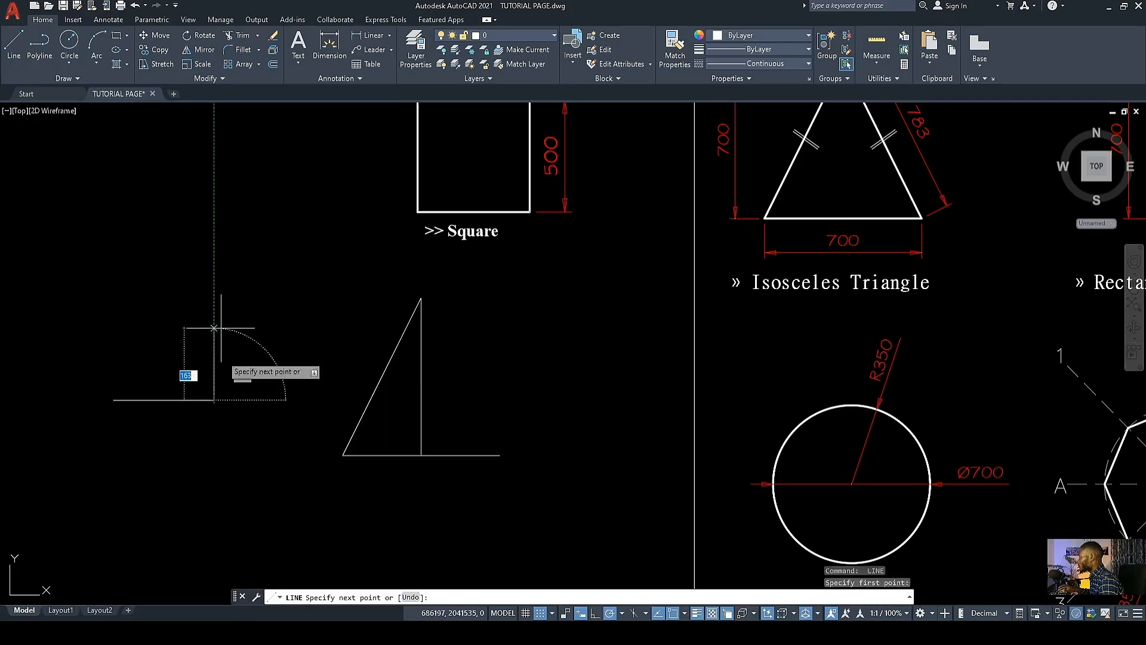
left_click(214, 208)
key("Return")
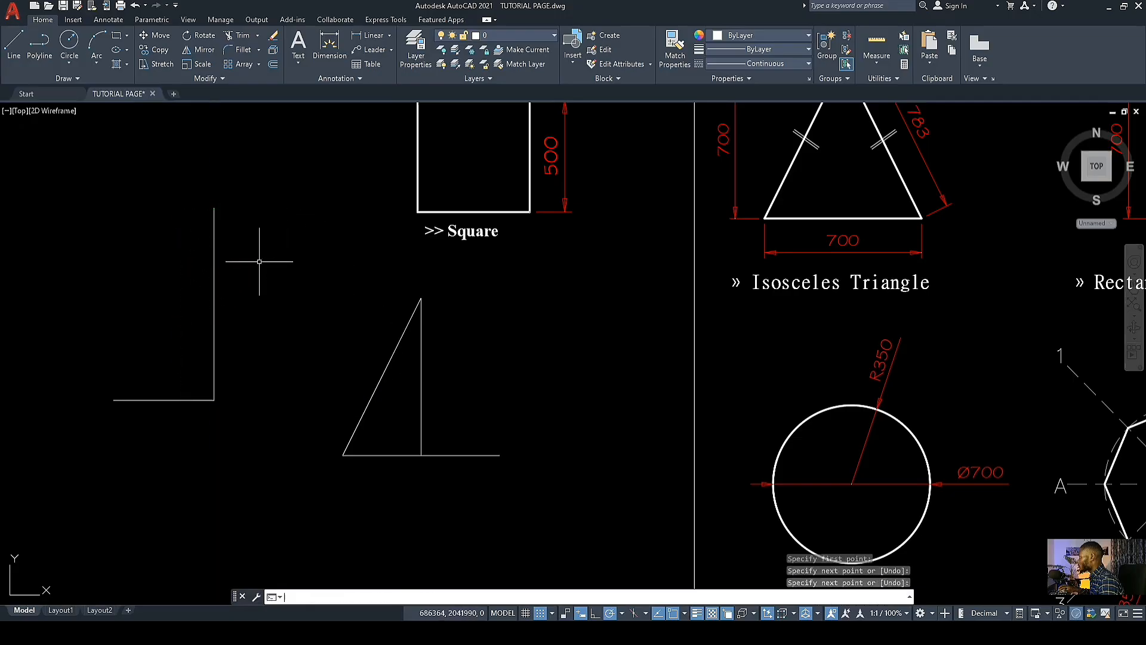
key("Return")
left_click(213, 208)
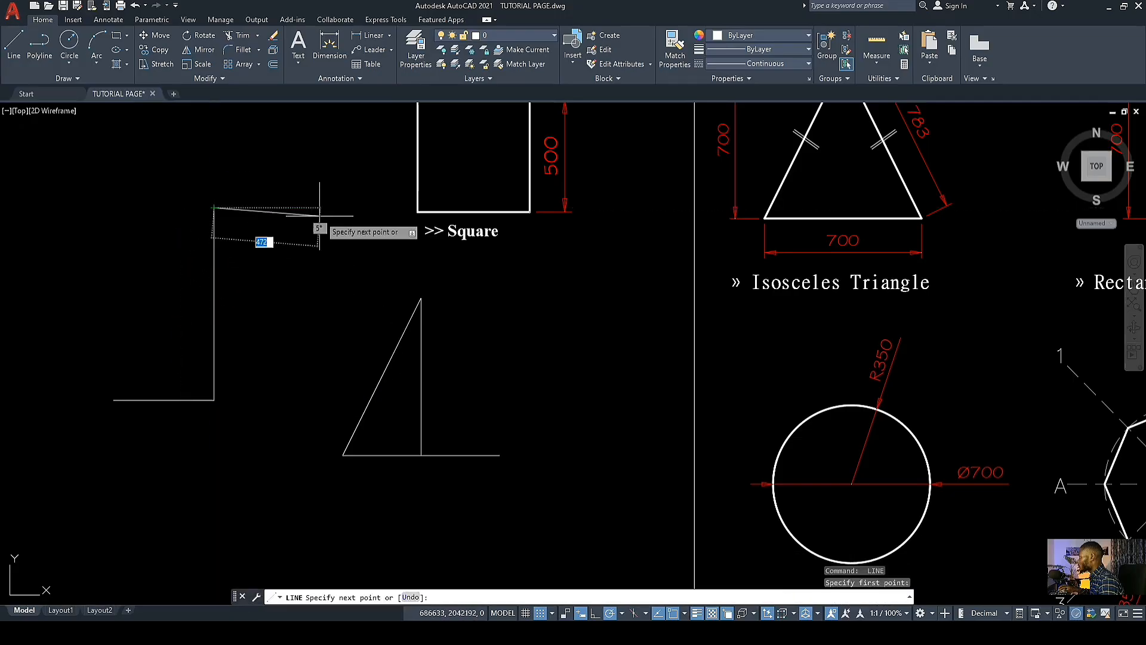
left_click(318, 210)
key("Return")
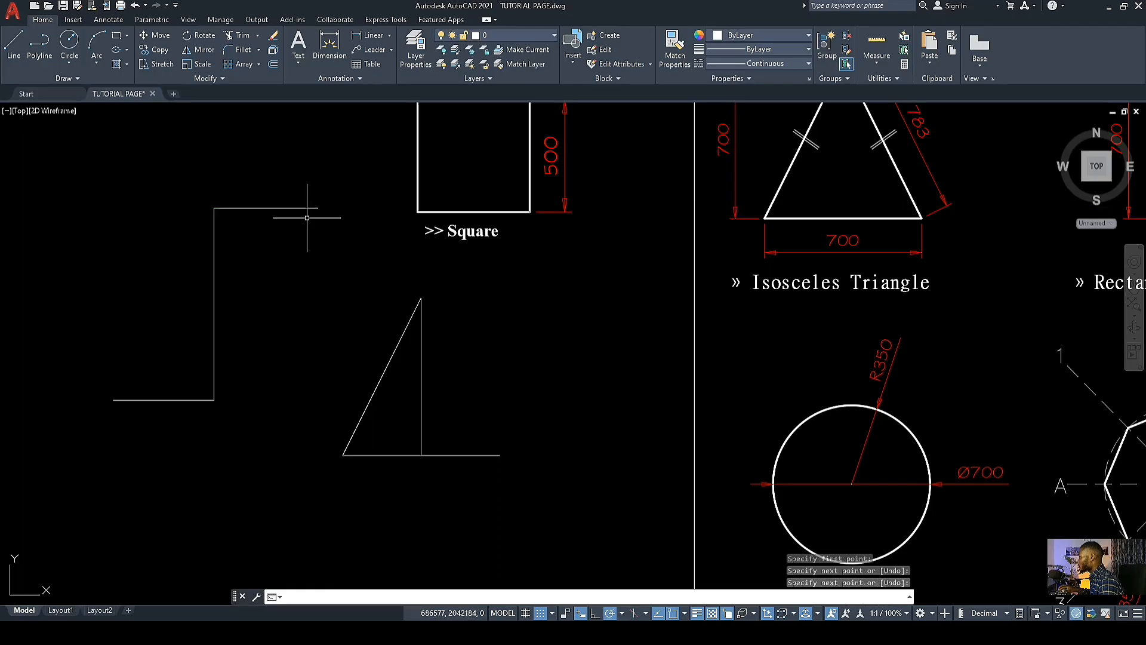
Step: Extend the practice shape from its upper right end with a short vertical line up and a horizontal line about 705 long leftward
key("Return")
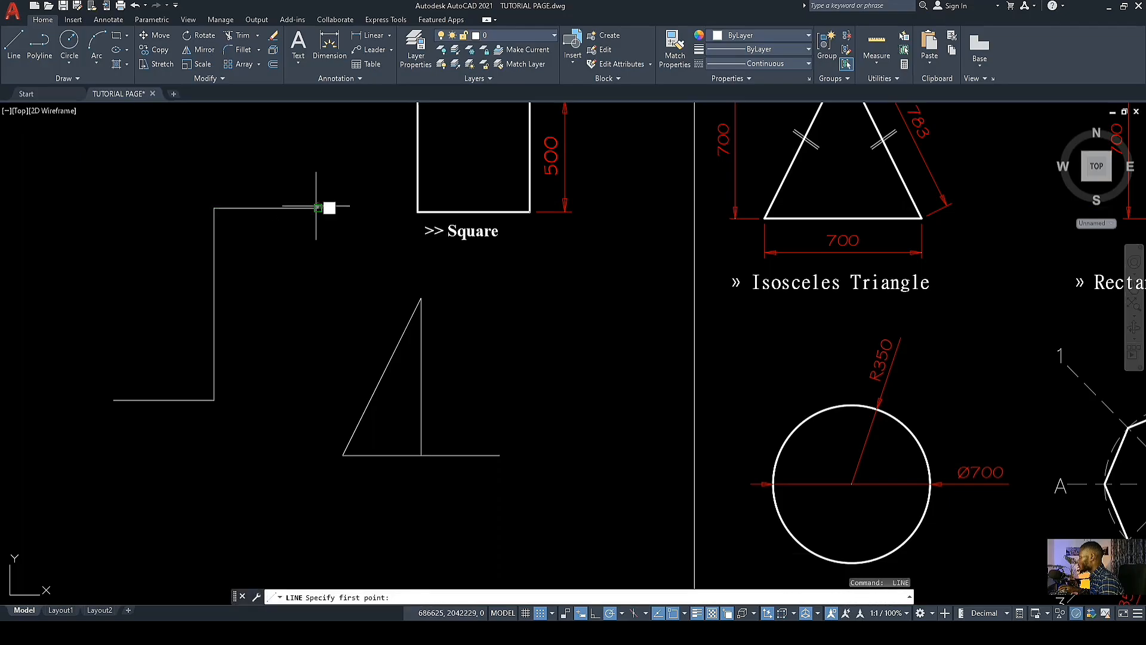
left_click(318, 208)
left_click(318, 161)
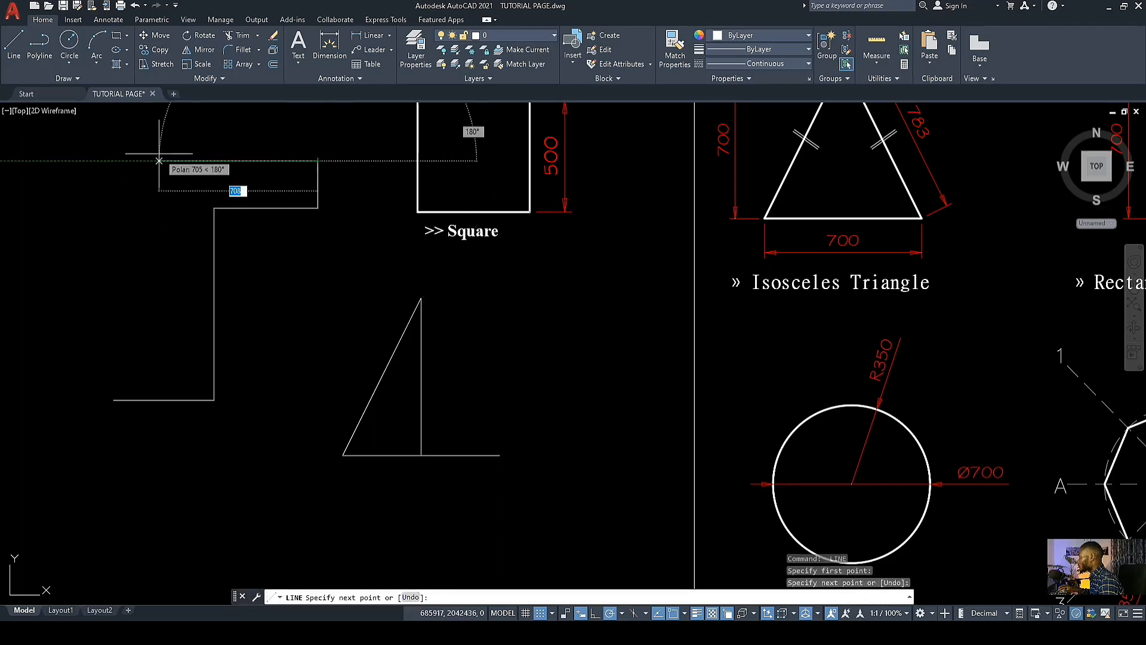
left_click(159, 161)
scroll(103, 256, "up", 2)
middle_click_drag(136, 302, 182, 371)
key("Escape")
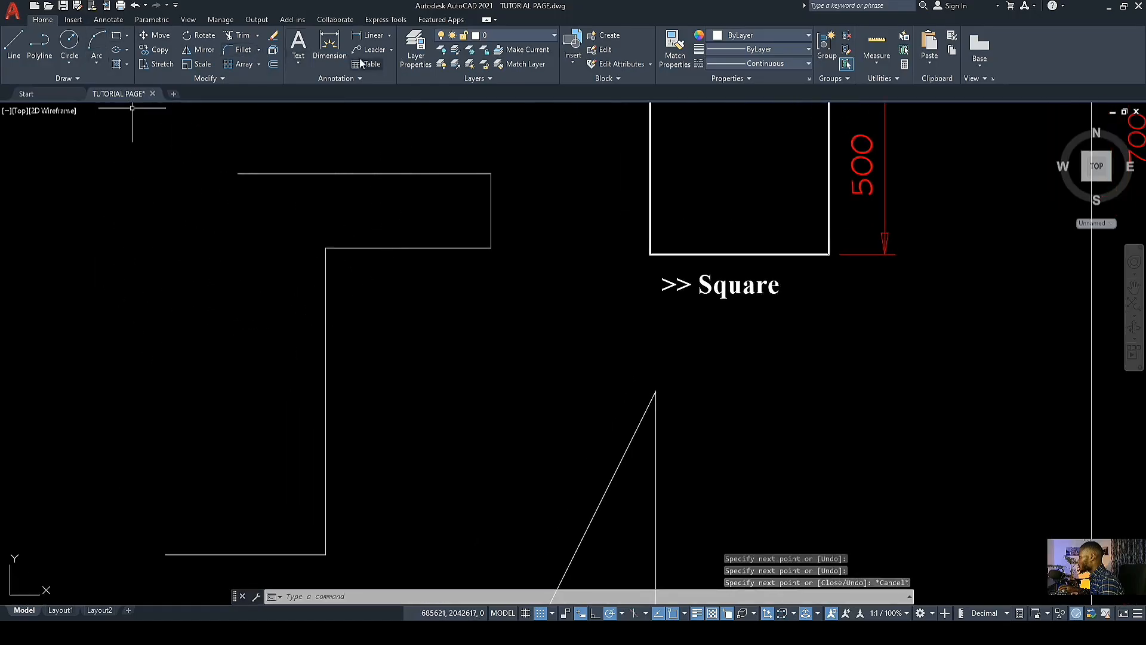
Step: Erase all five connected practice lines to the left of the triangle
scroll(321, 271, "down", 4)
left_click(359, 365)
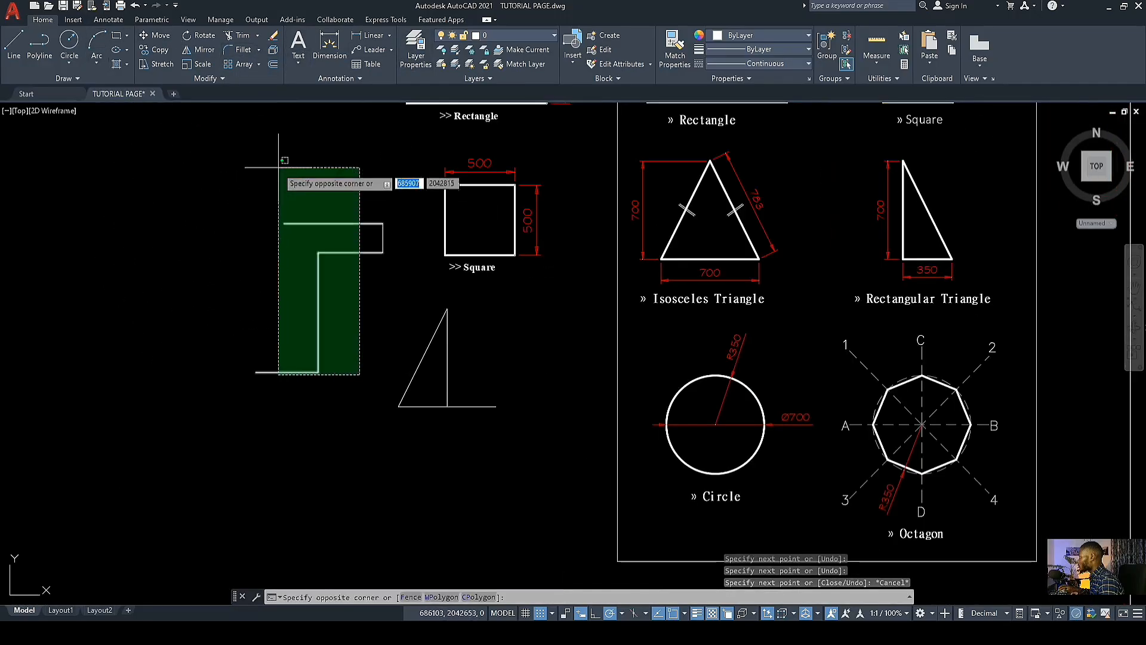
left_click(271, 144)
left_click(399, 264)
left_click(319, 187)
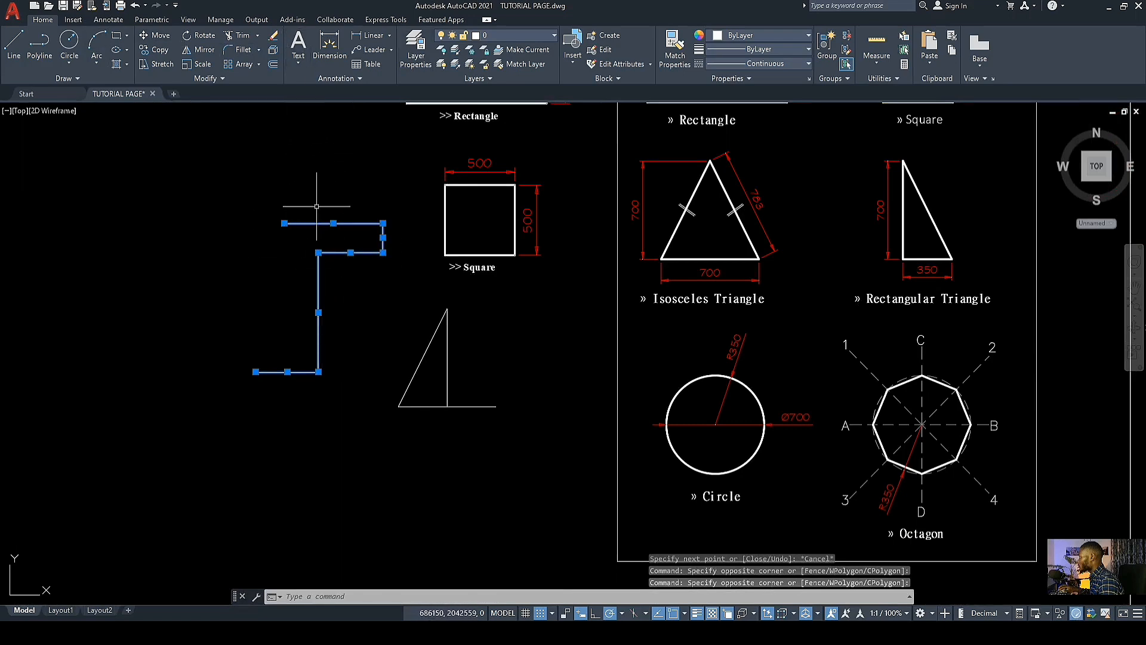
left_click(274, 37)
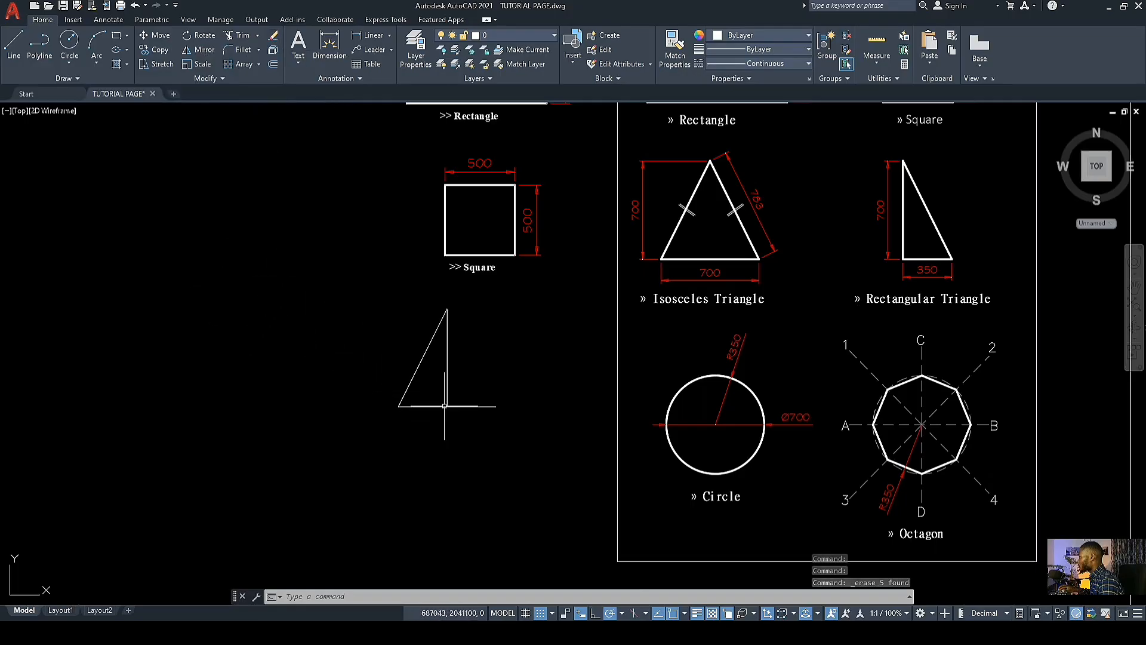
Step: Draw the triangle's right side from the right endpoint of the base to the top of the vertical height line
scroll(444, 406, "up", 5)
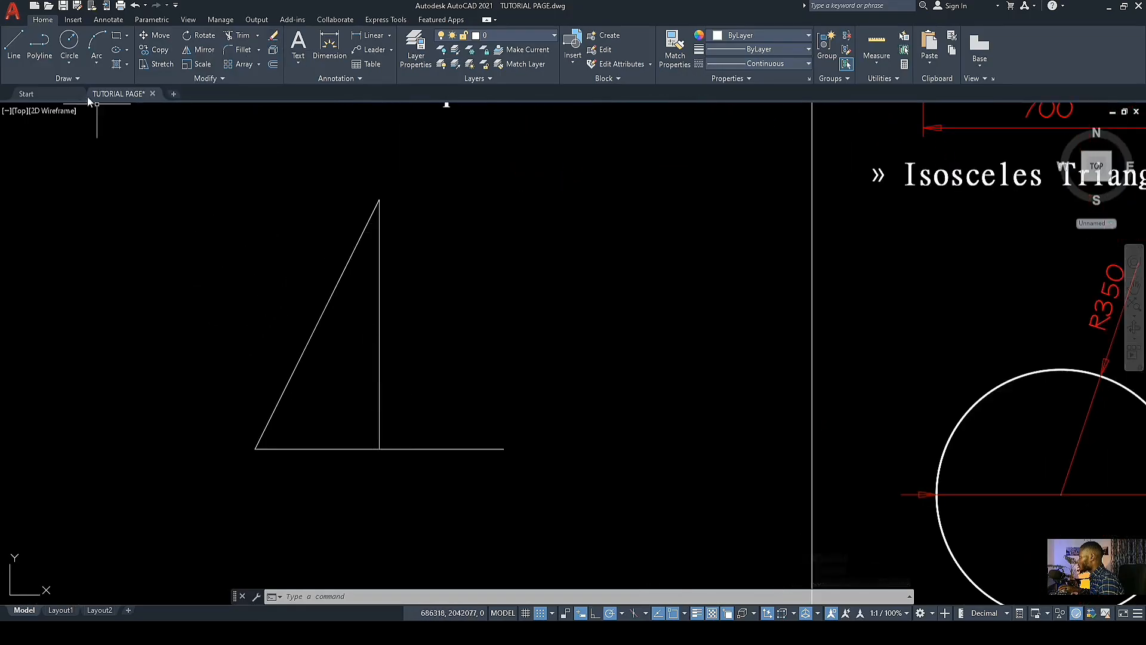
left_click(14, 57)
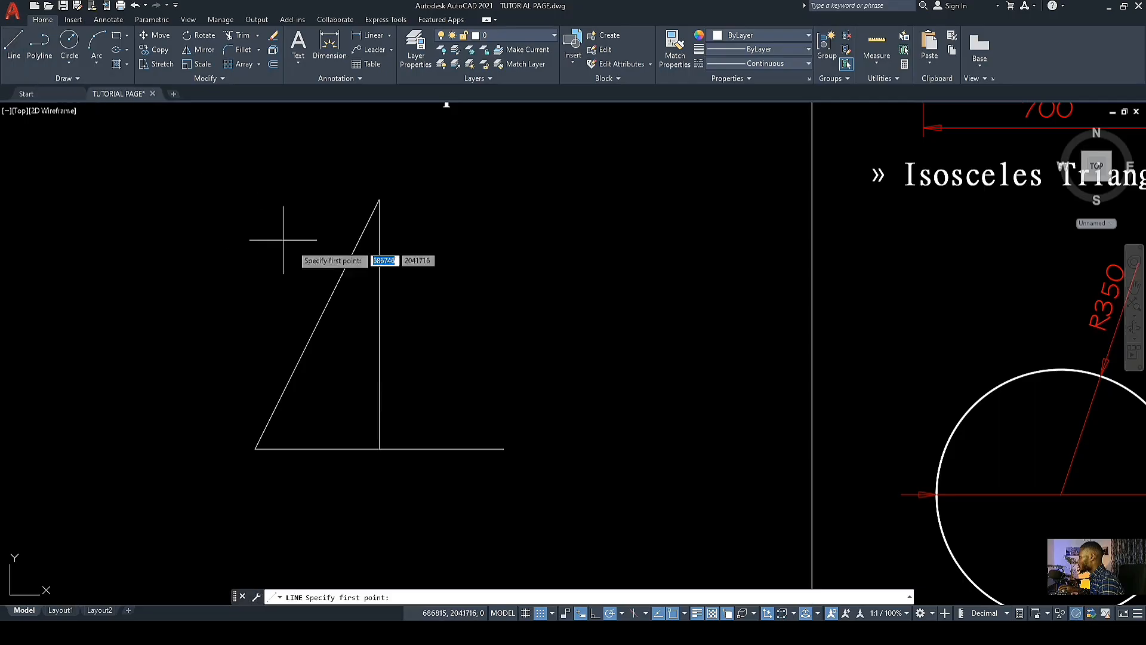
left_click(504, 449)
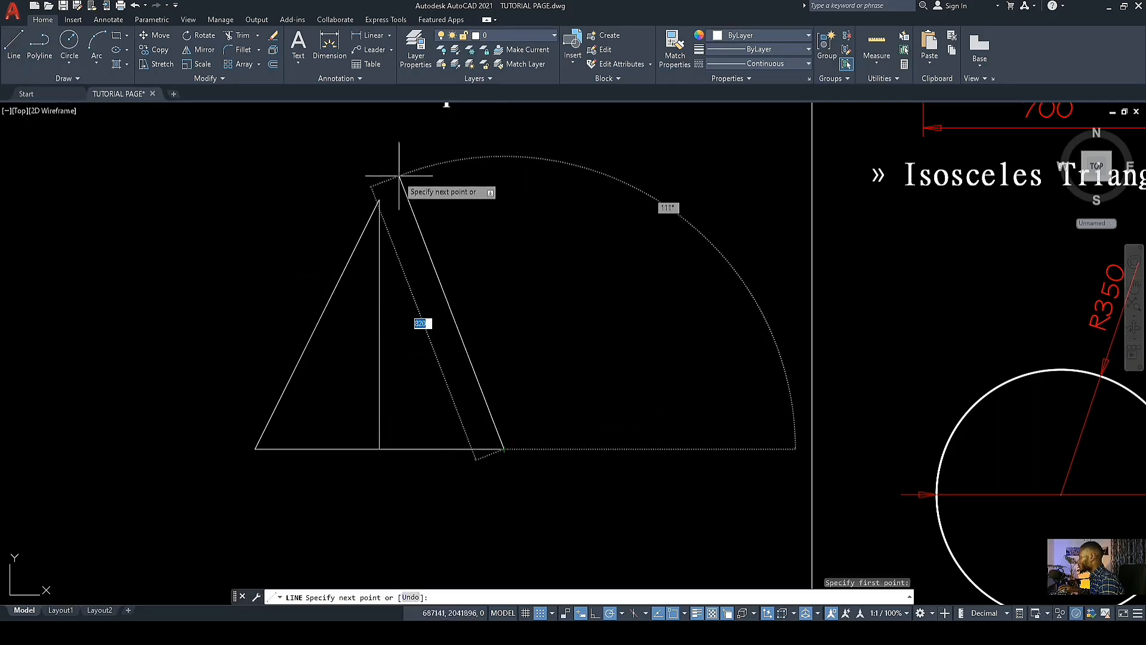
left_click(379, 198)
scroll(440, 263, "down", 3)
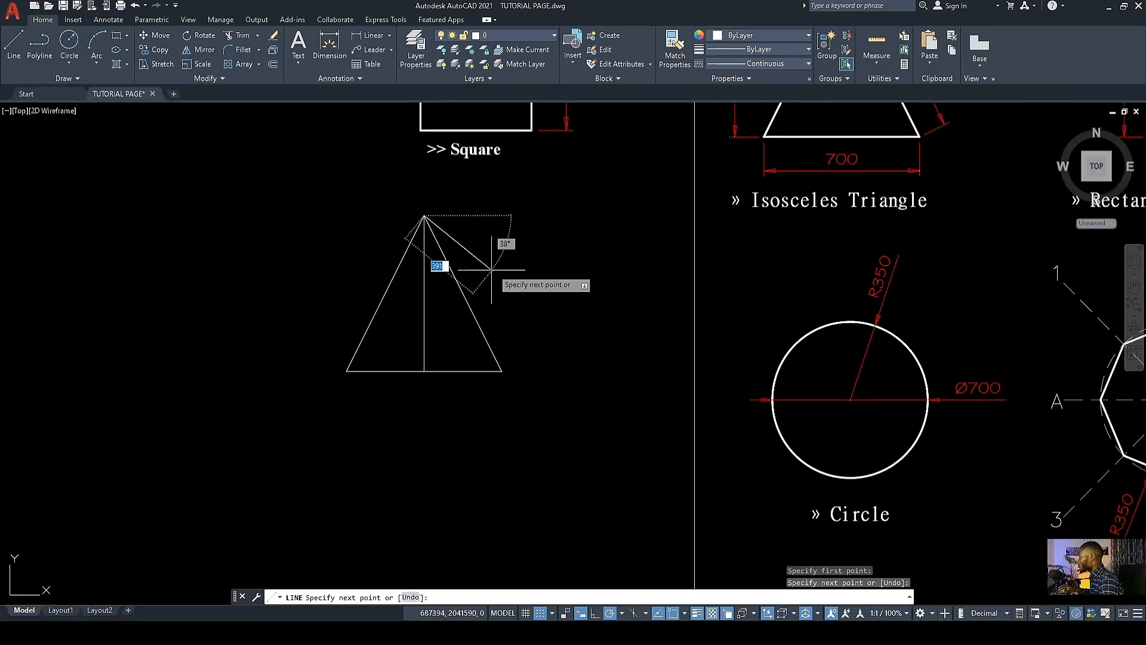
key("Escape")
scroll(459, 377, "down", 4)
scroll(458, 377, "up", 4)
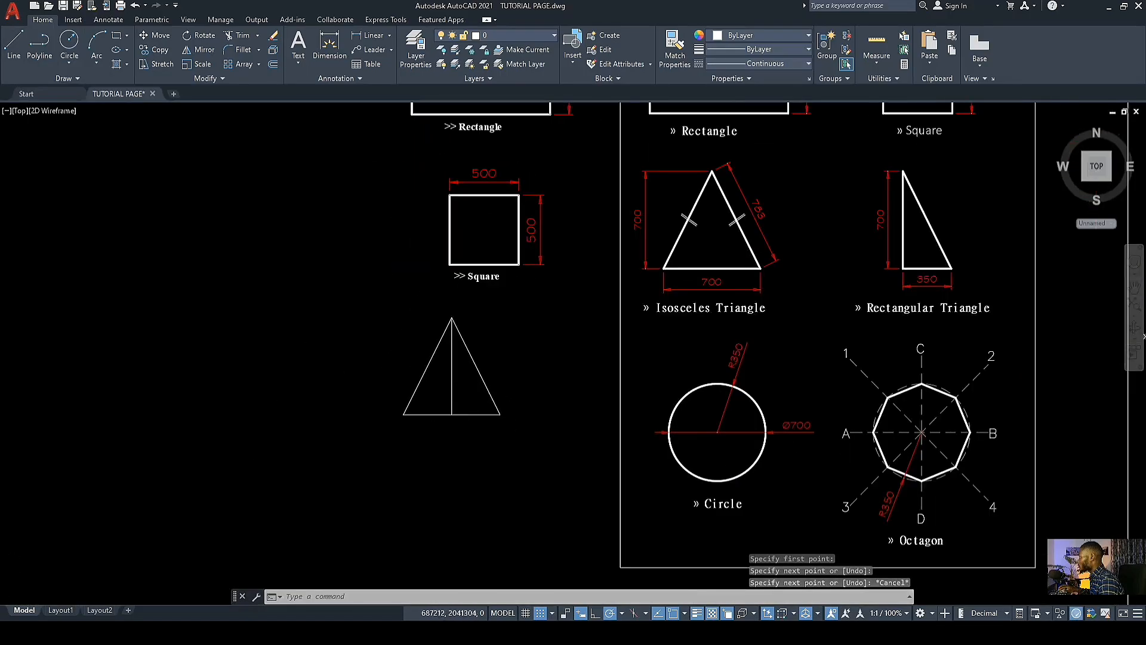
Step: Draw a diagonal line about 230 long, sloping down to the right at 45°, in the empty space left of the triangle
scroll(738, 235, "down", 2)
scroll(622, 248, "up", 5)
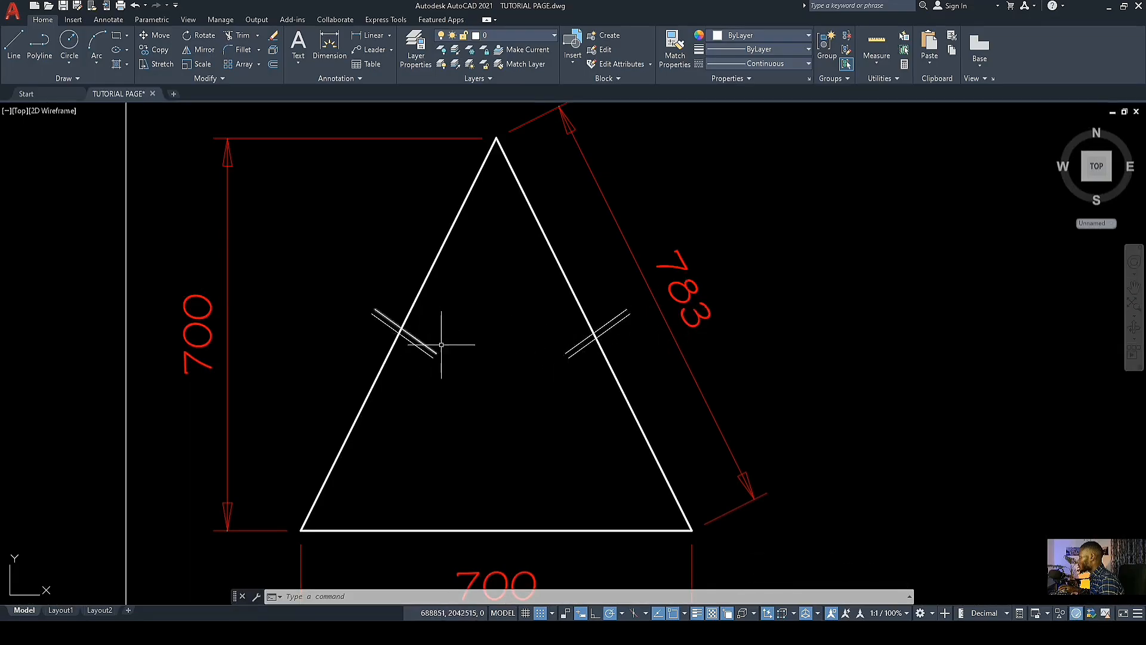
scroll(671, 323, "down", 5)
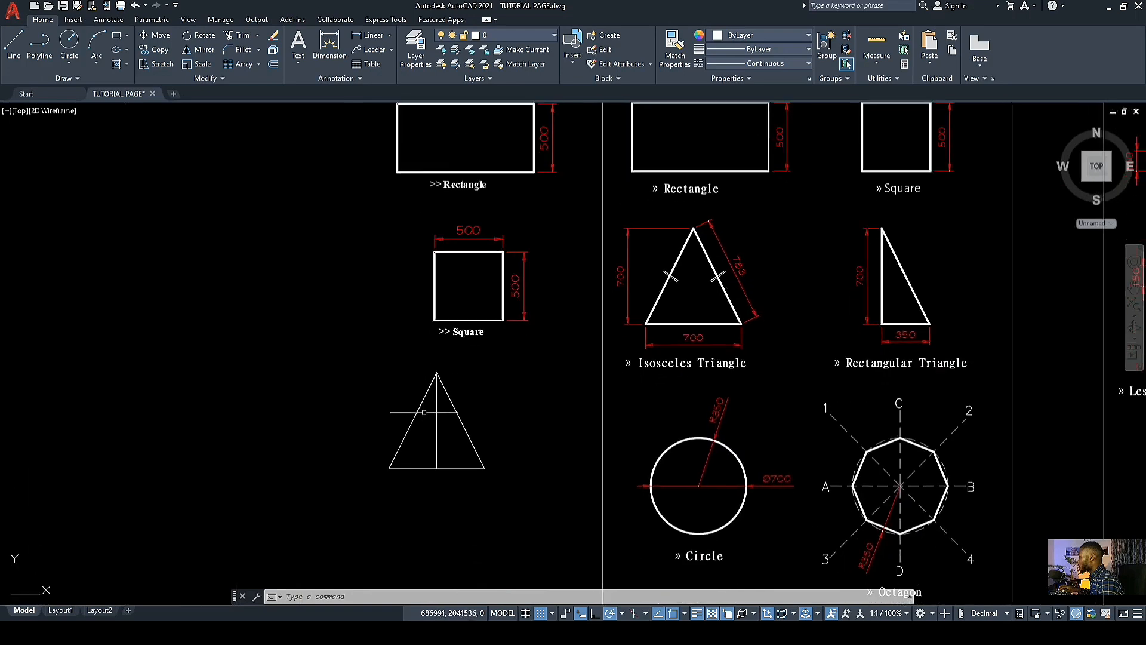
scroll(304, 342, "up", 2)
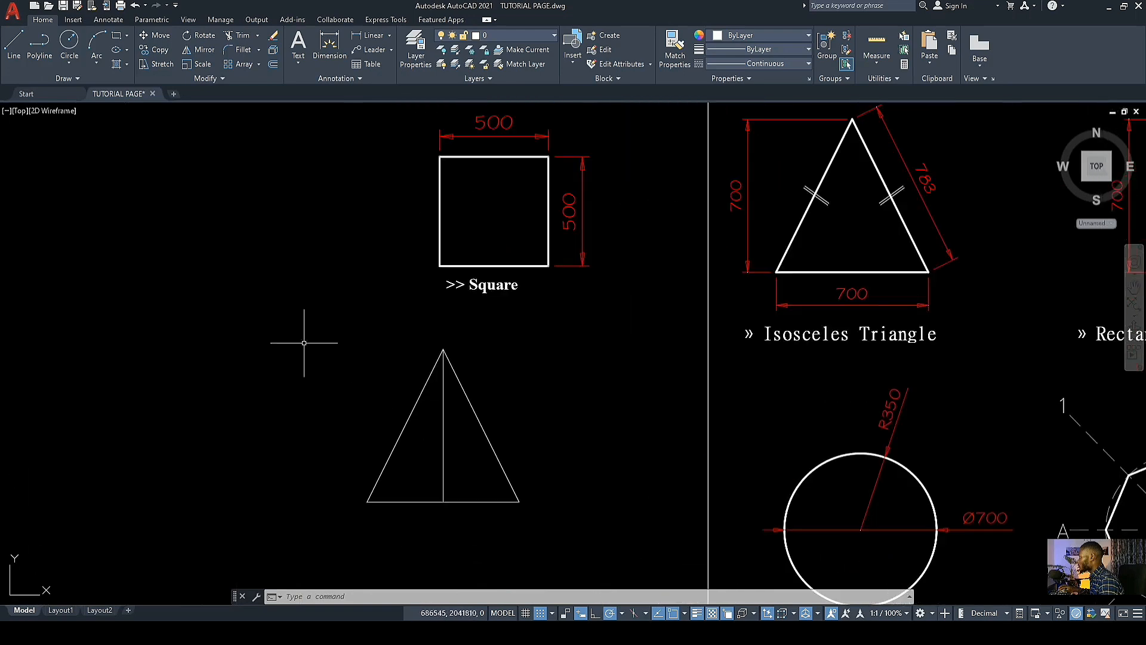
left_click(13, 43)
scroll(298, 406, "up", 2)
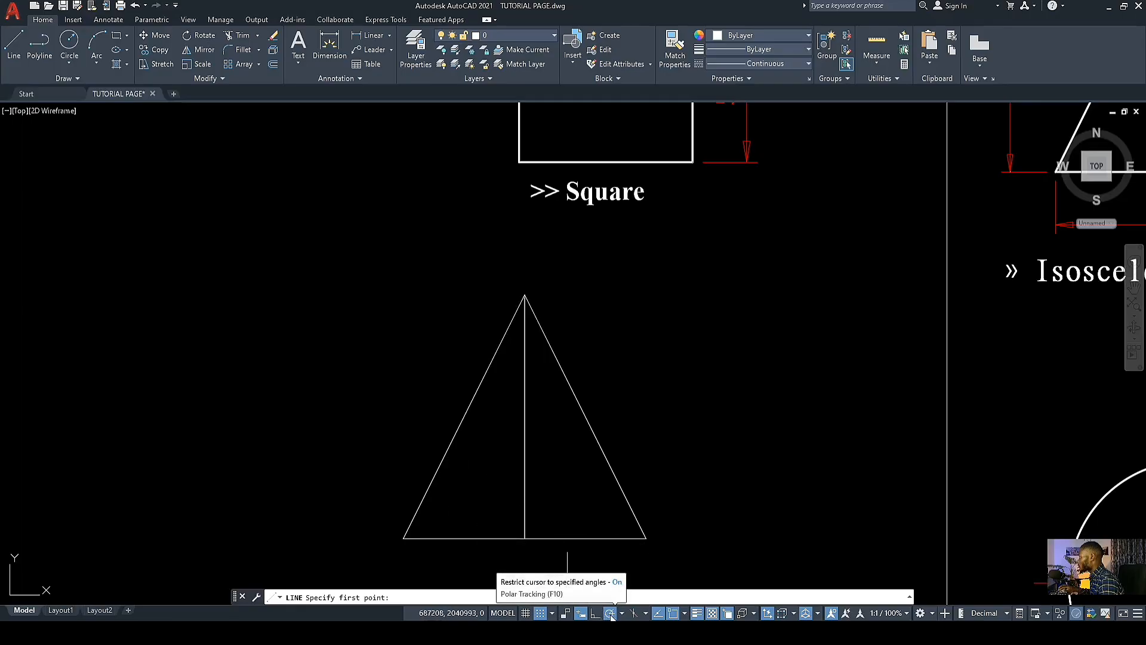
left_click(303, 345)
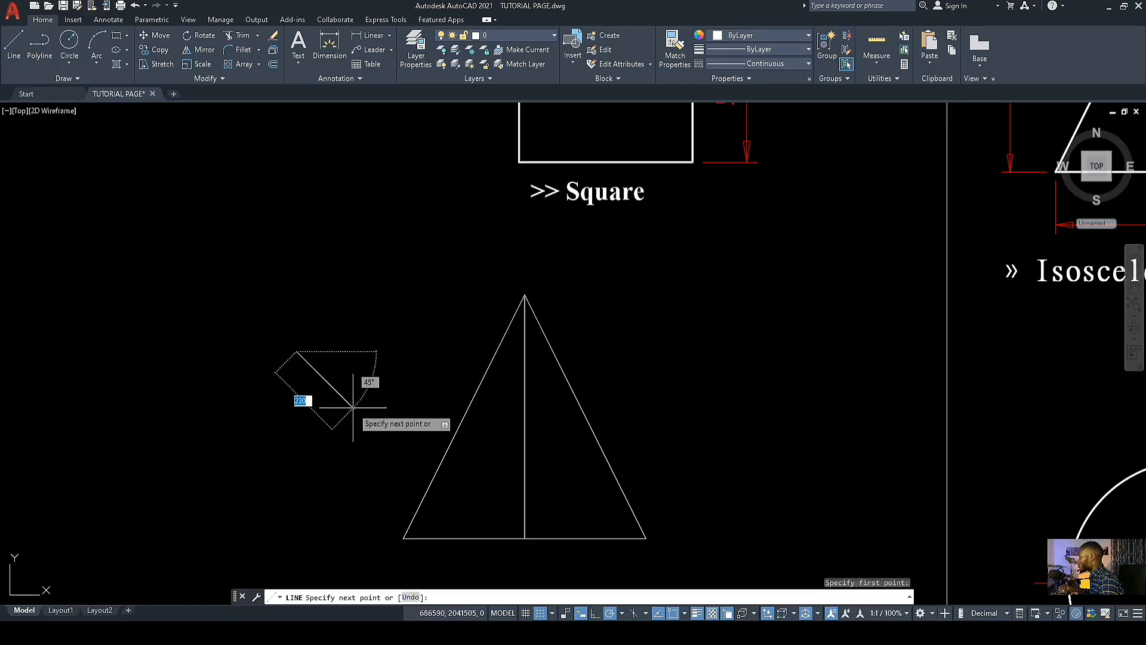
left_click(353, 407)
key("Escape")
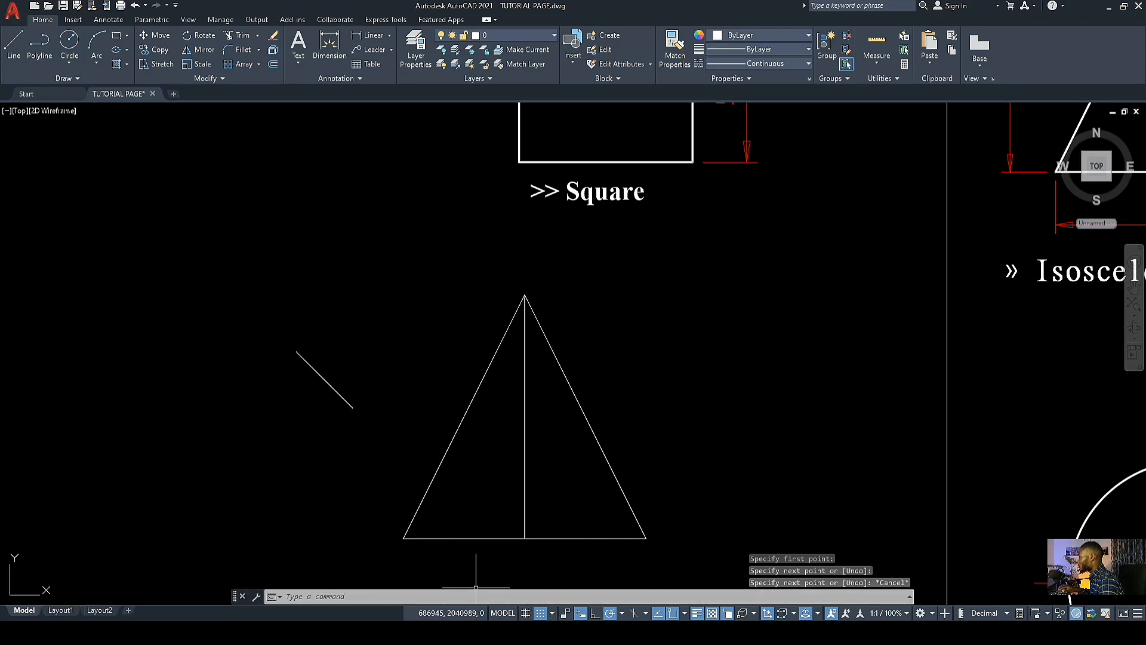
Step: Turn on Ortho mode and draw a chain of connected vertical and horizontal practice lines left of the diagonal line
left_click(594, 614)
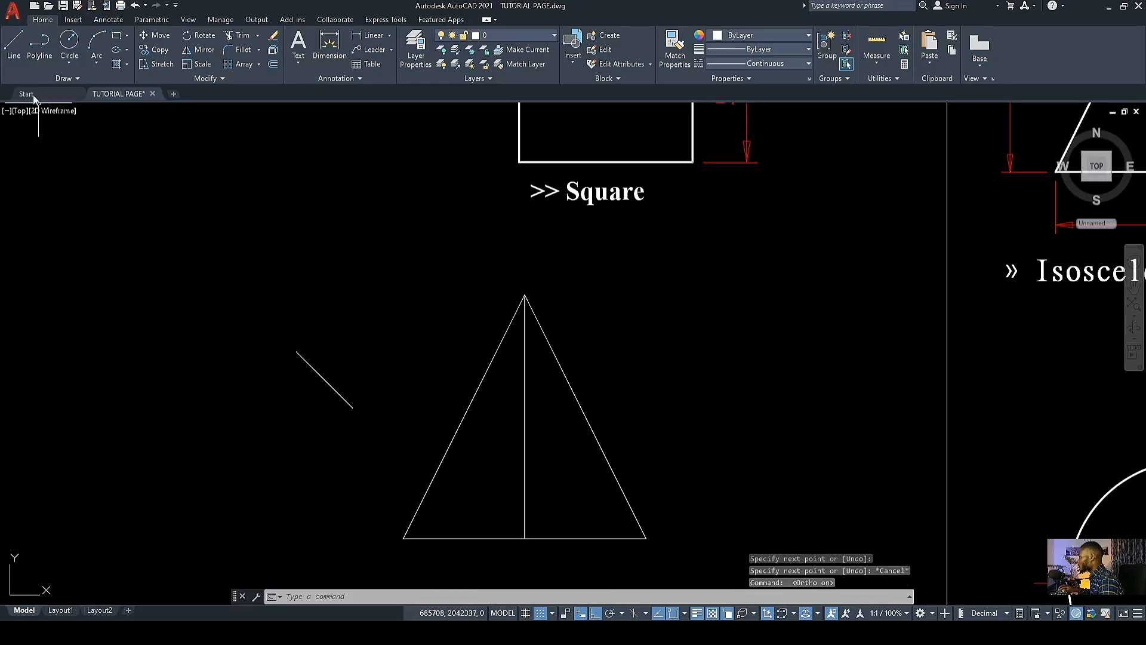
left_click(14, 43)
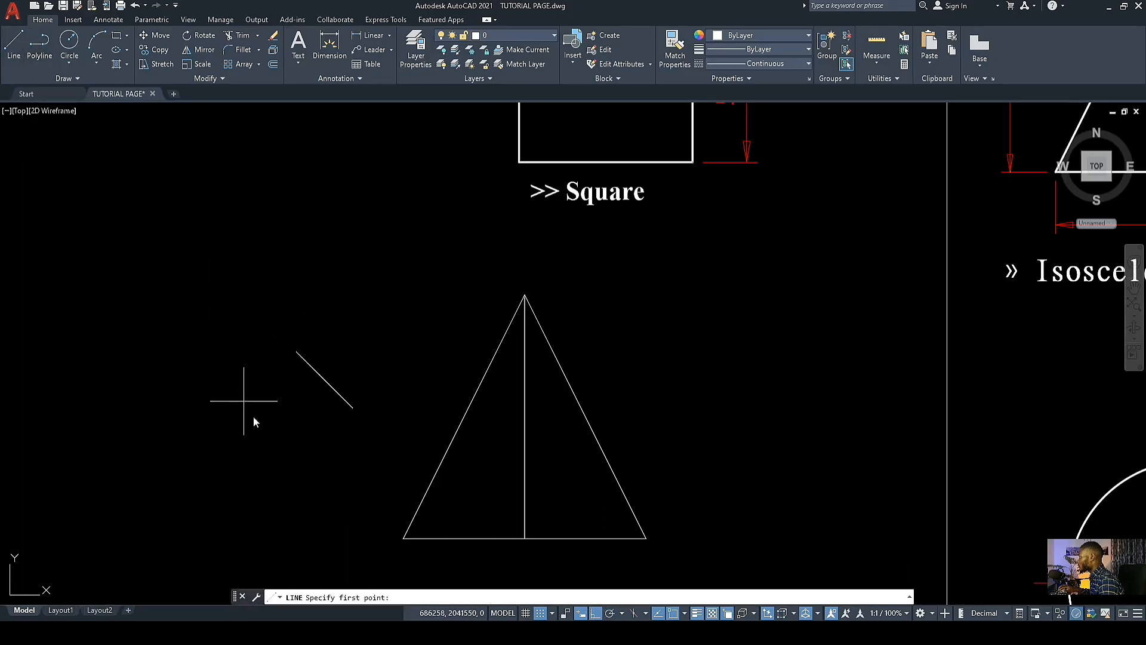
left_click(208, 366)
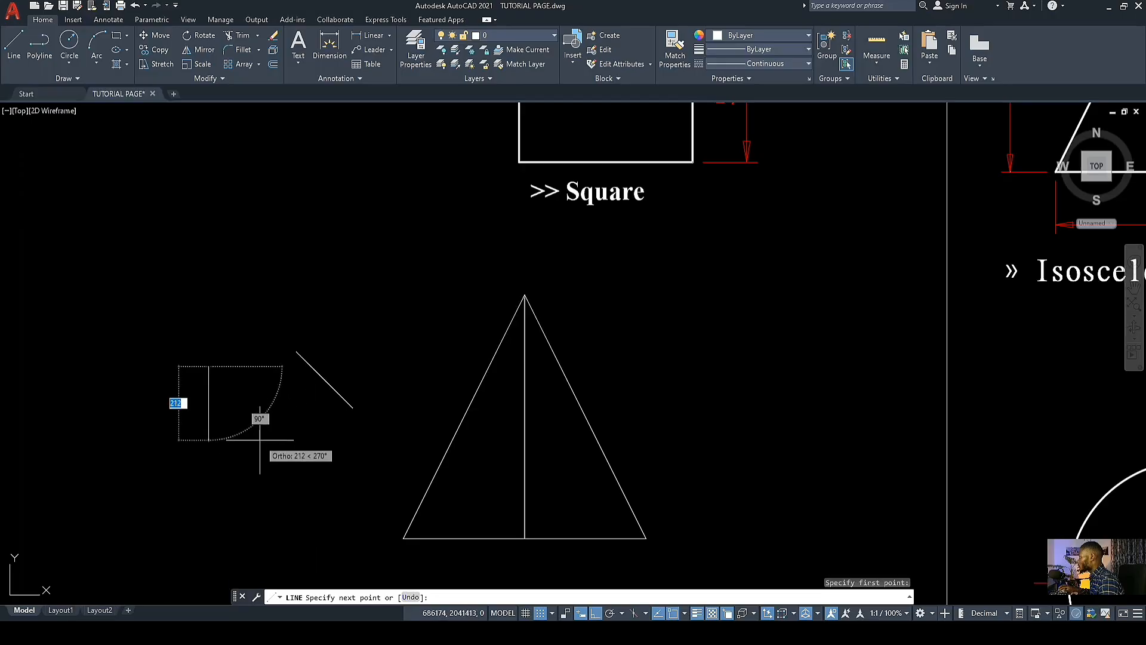
left_click(189, 449)
left_click(107, 312)
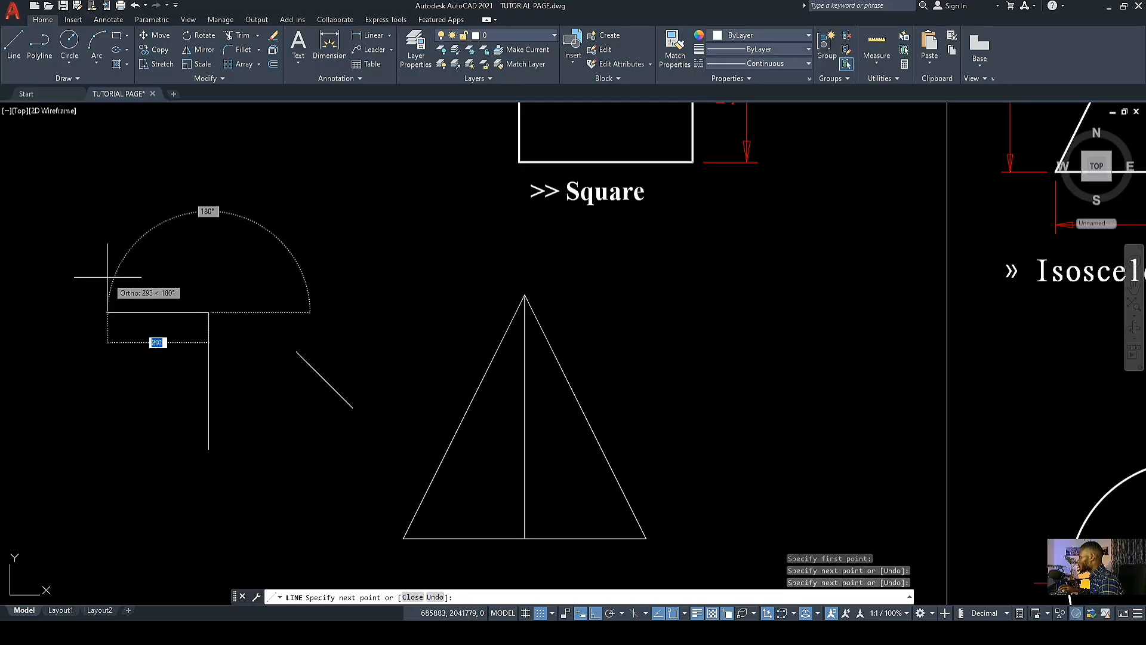
left_click(24, 305)
left_click(30, 481)
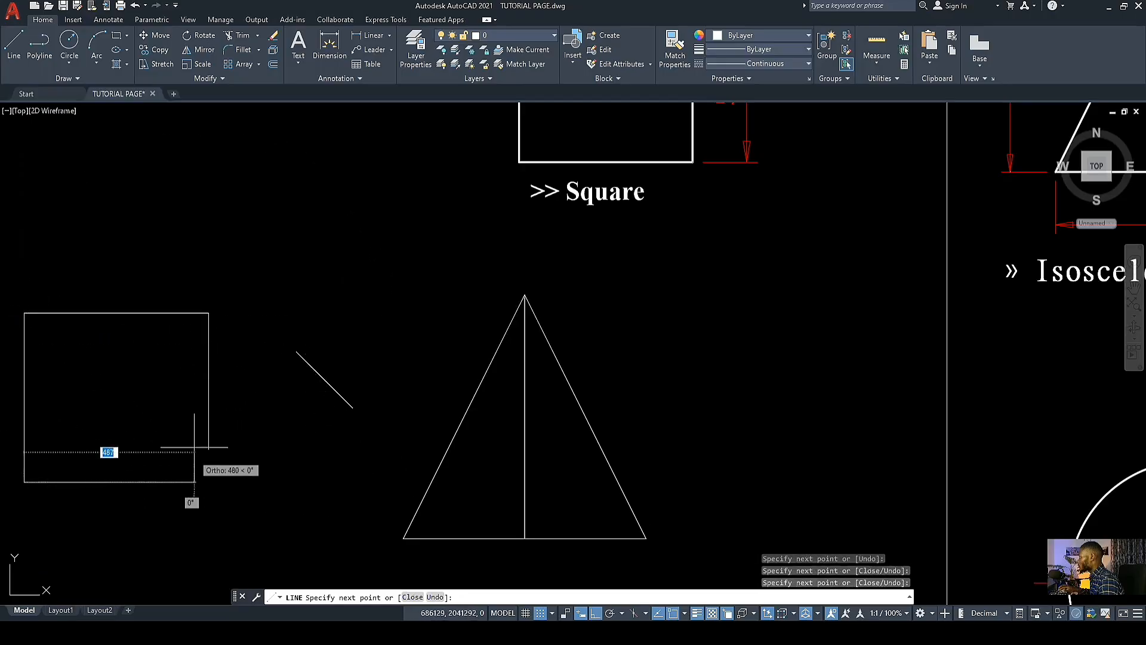
Step: Extend the practice chain with longer horizontal and vertical lines that run below, around and back inside the first shape, and end the line
scroll(179, 406, "down", 6)
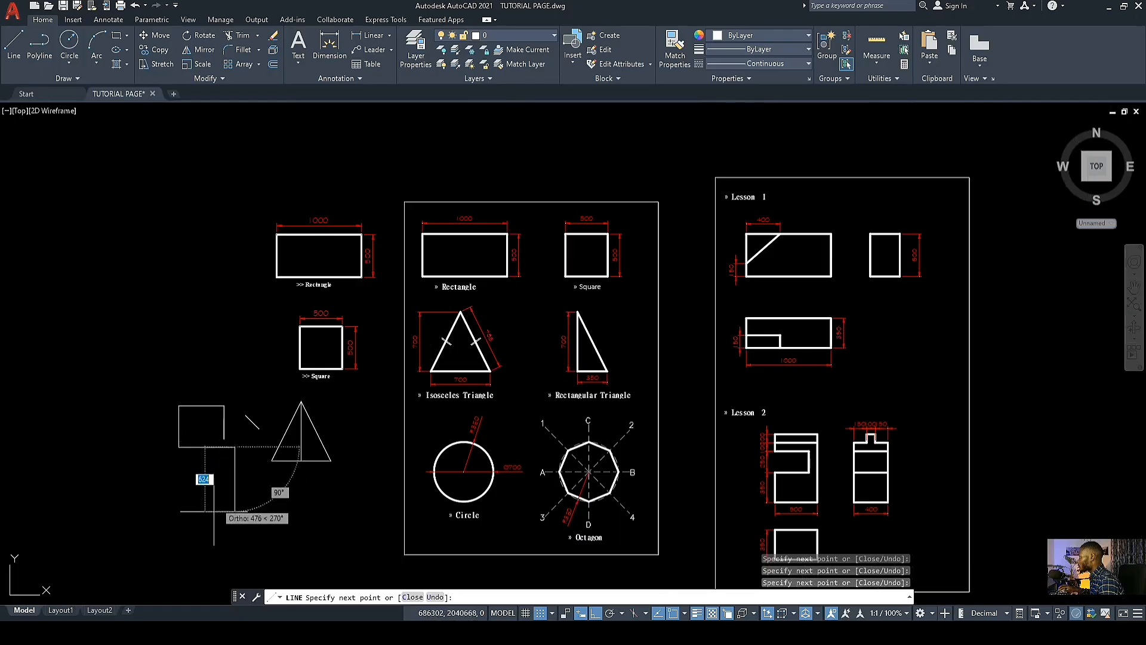
left_click(235, 553)
left_click(63, 553)
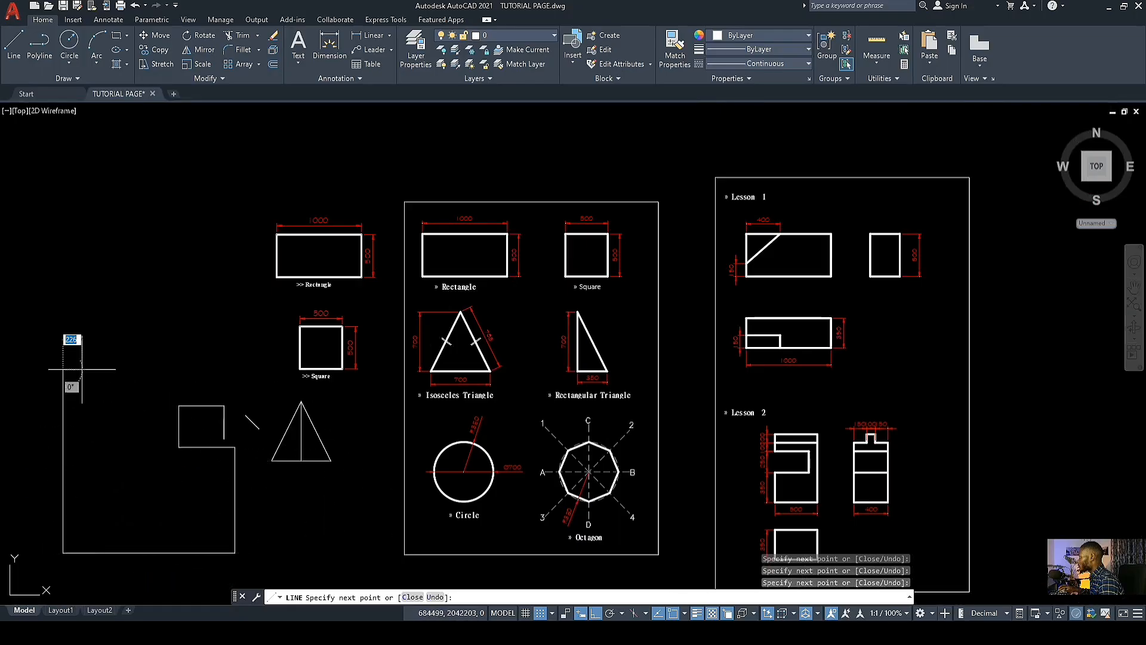
left_click(82, 369)
left_click(168, 369)
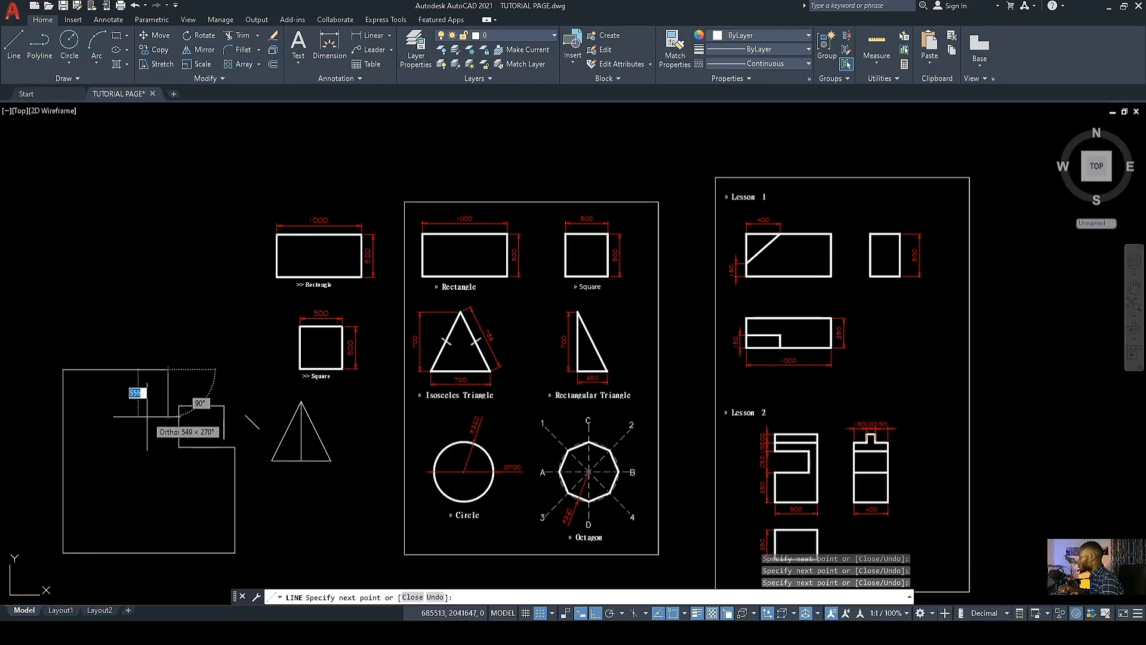
left_click(168, 480)
left_click(91, 479)
key("Escape")
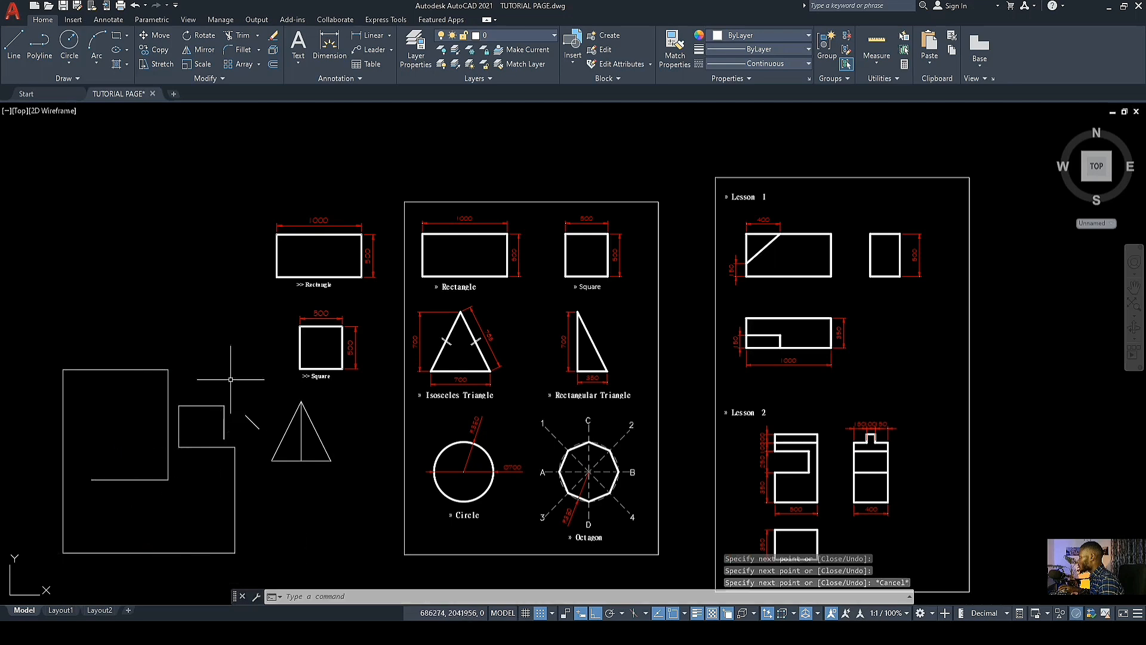
Step: Erase all the connected horizontal and vertical practice lines, keeping the diagonal line and the triangle
scroll(212, 424, "down", 2)
scroll(264, 445, "up", 4)
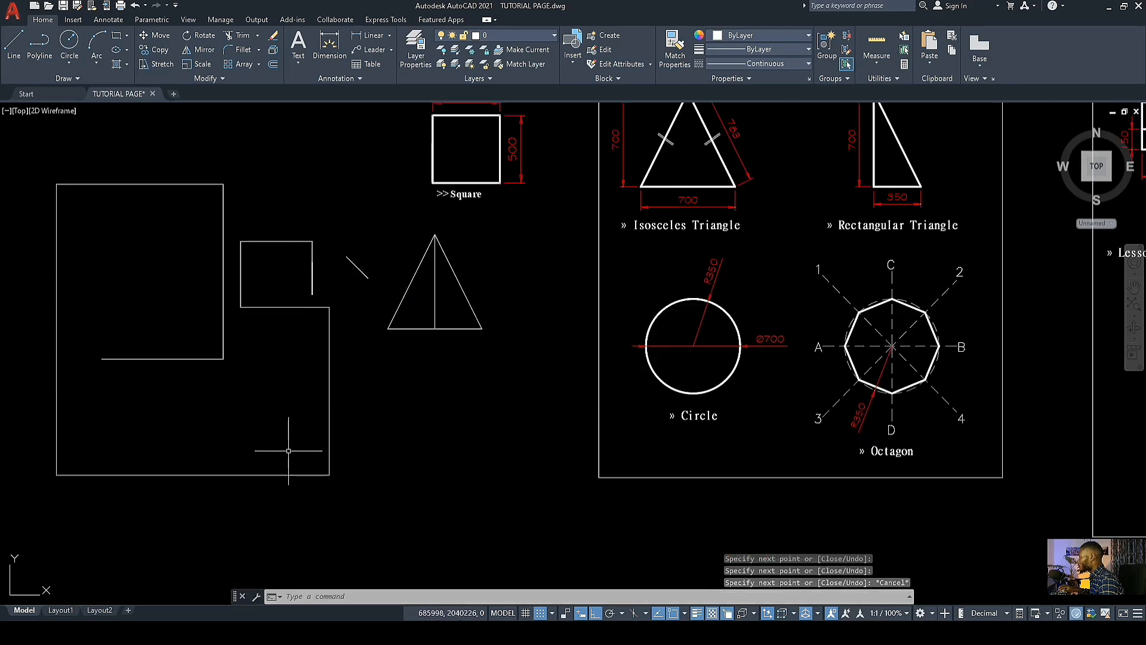
left_click(333, 504)
left_click(135, 267)
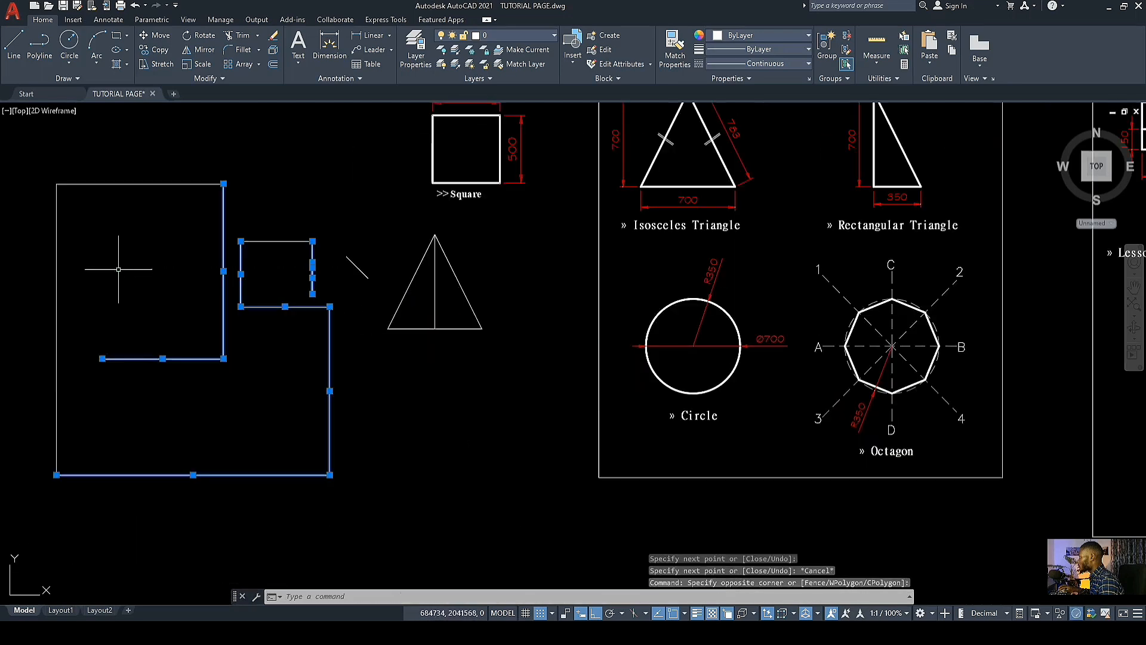
left_click(29, 172)
left_click(292, 271)
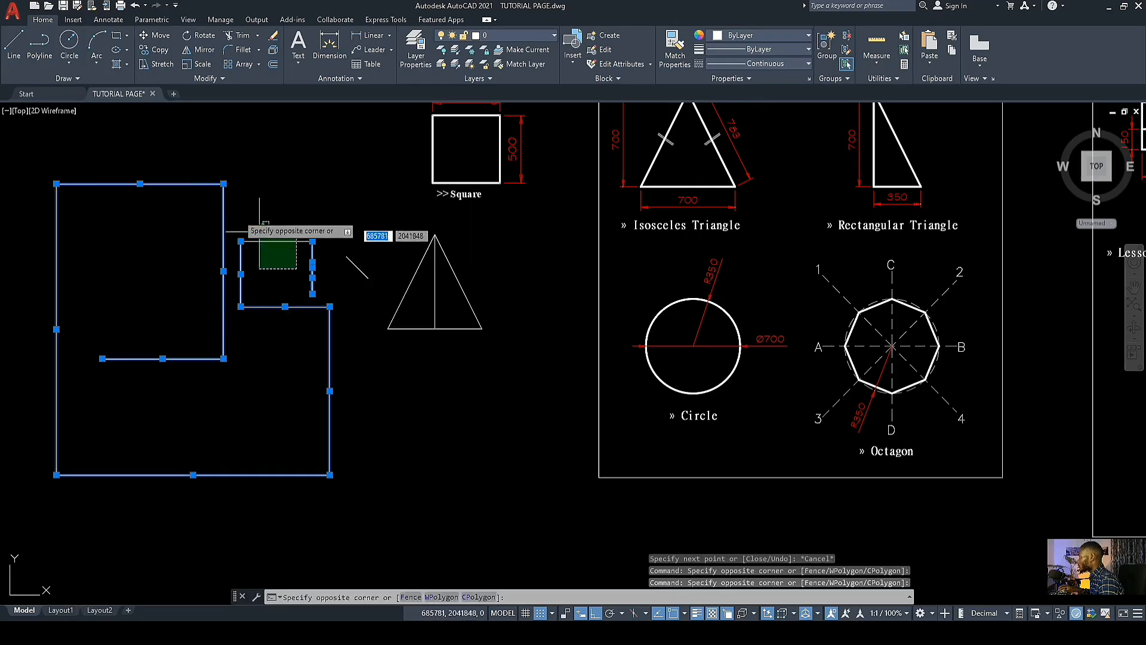
left_click(250, 231)
left_click(275, 37)
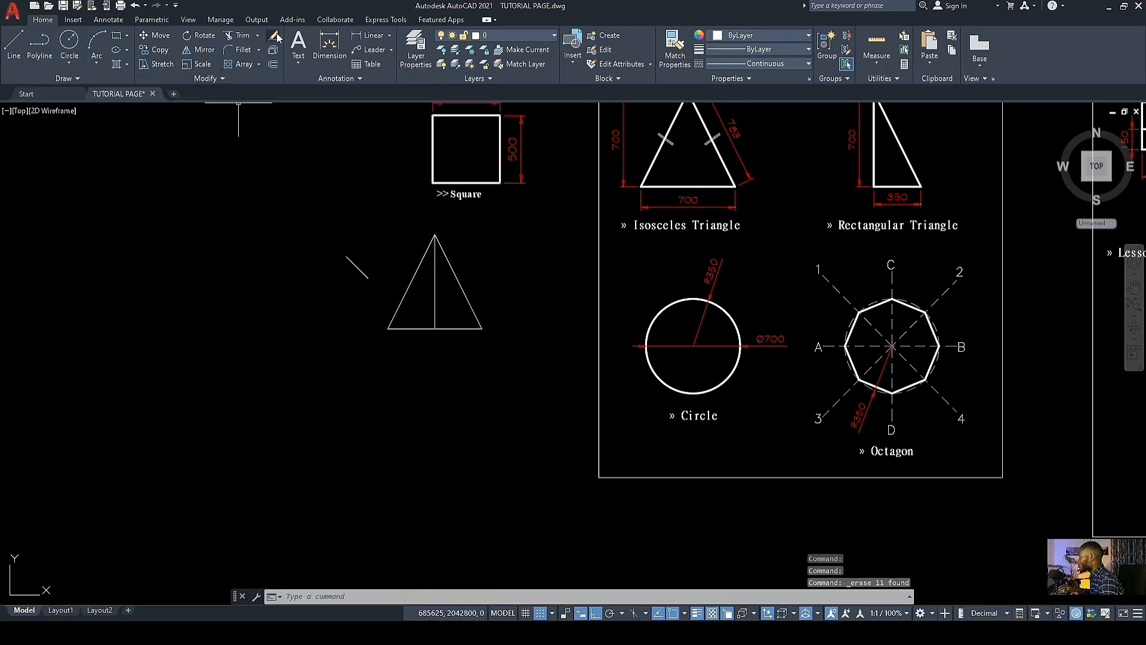
Step: Examine the double tick marks on the sides of the reference isosceles triangle and compare them with the diagonal line
scroll(366, 358, "down", 3)
scroll(371, 312, "up", 6)
scroll(336, 291, "up", 2)
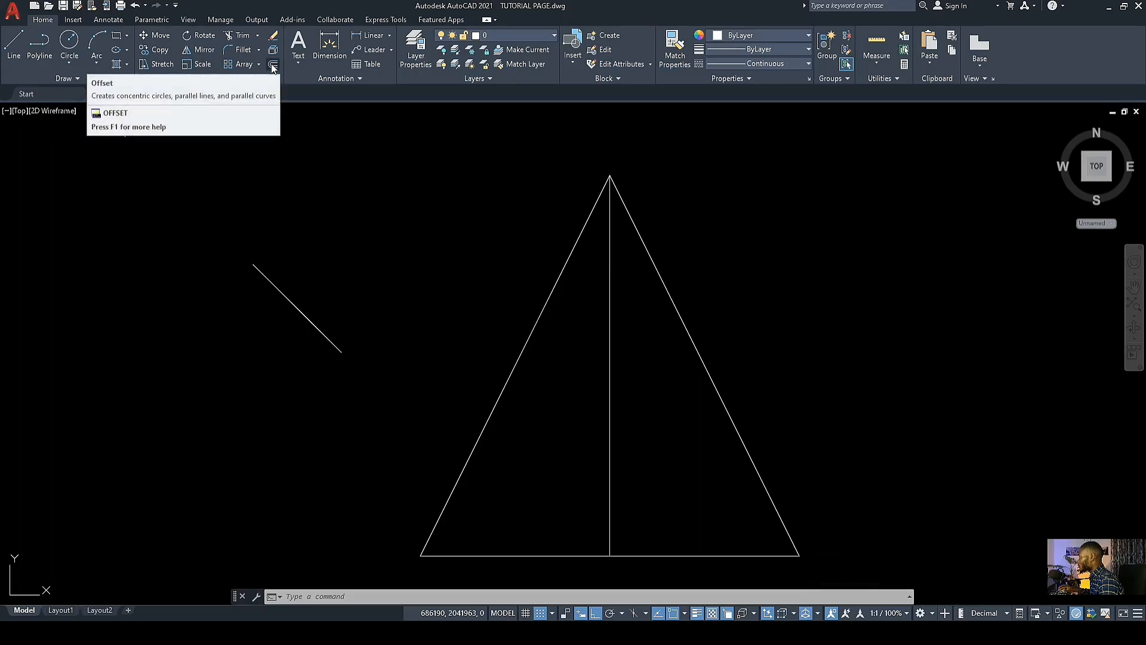
scroll(188, 363, "down", 5)
scroll(474, 192, "up", 6)
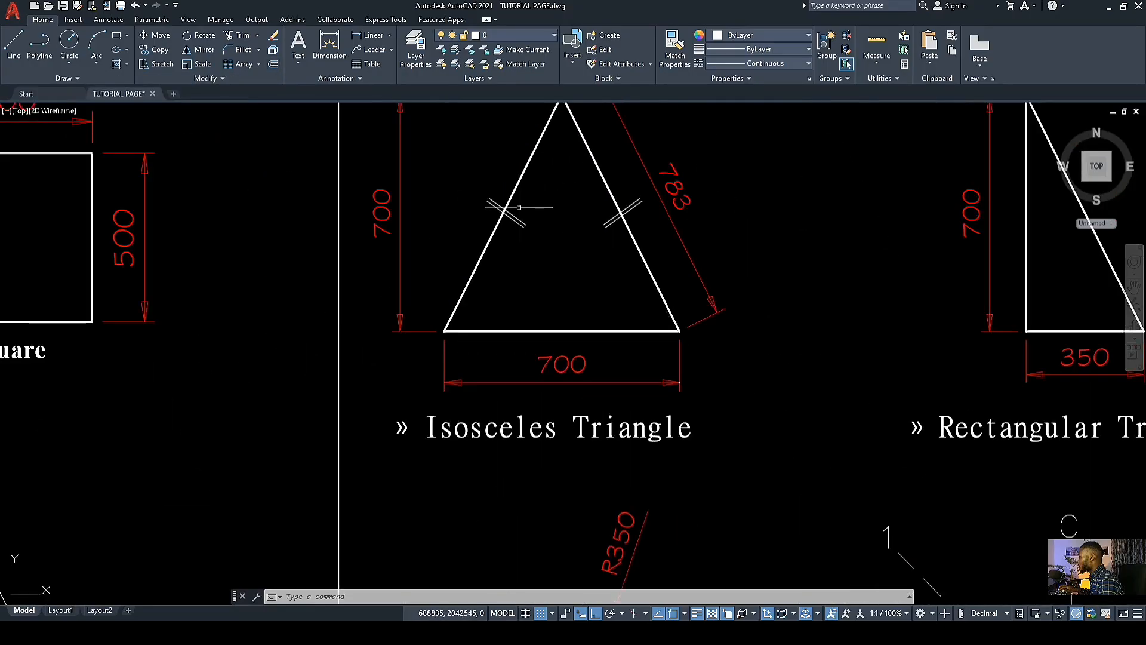
scroll(537, 215, "up", 6)
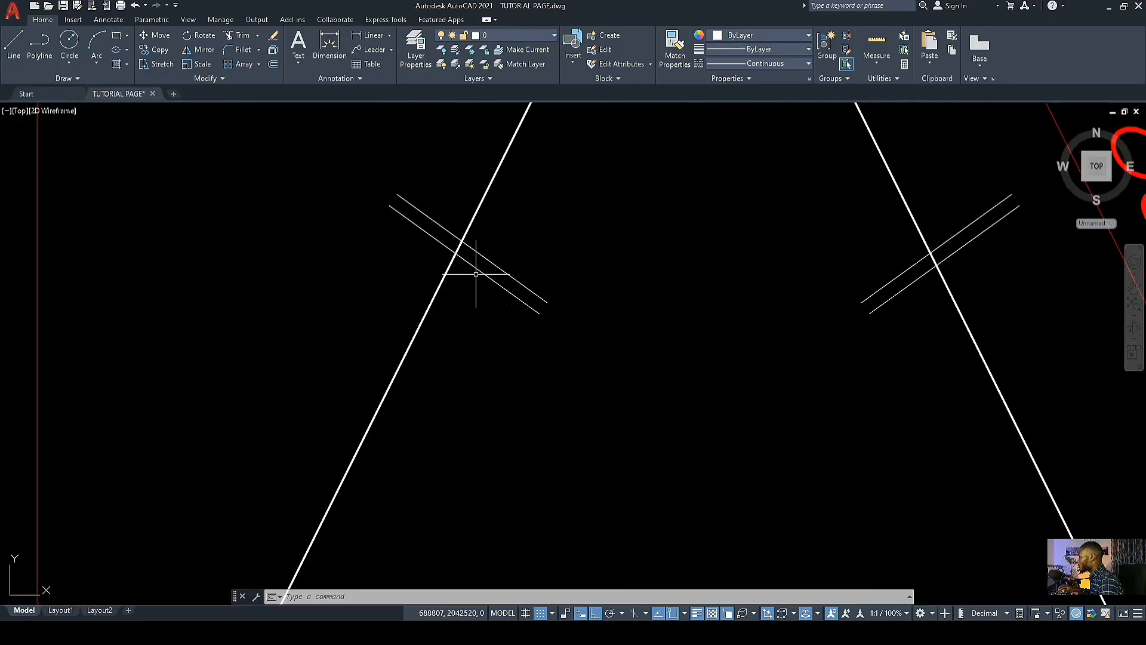
scroll(512, 255, "down", 7)
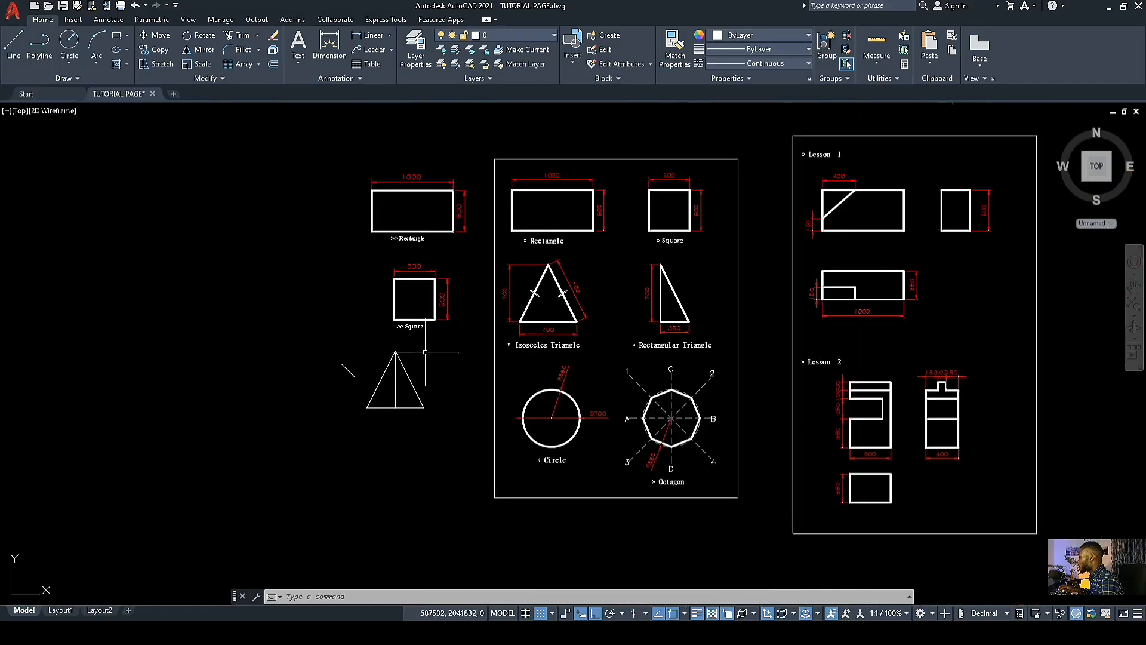
scroll(339, 370, "up", 4)
scroll(279, 379, "up", 2)
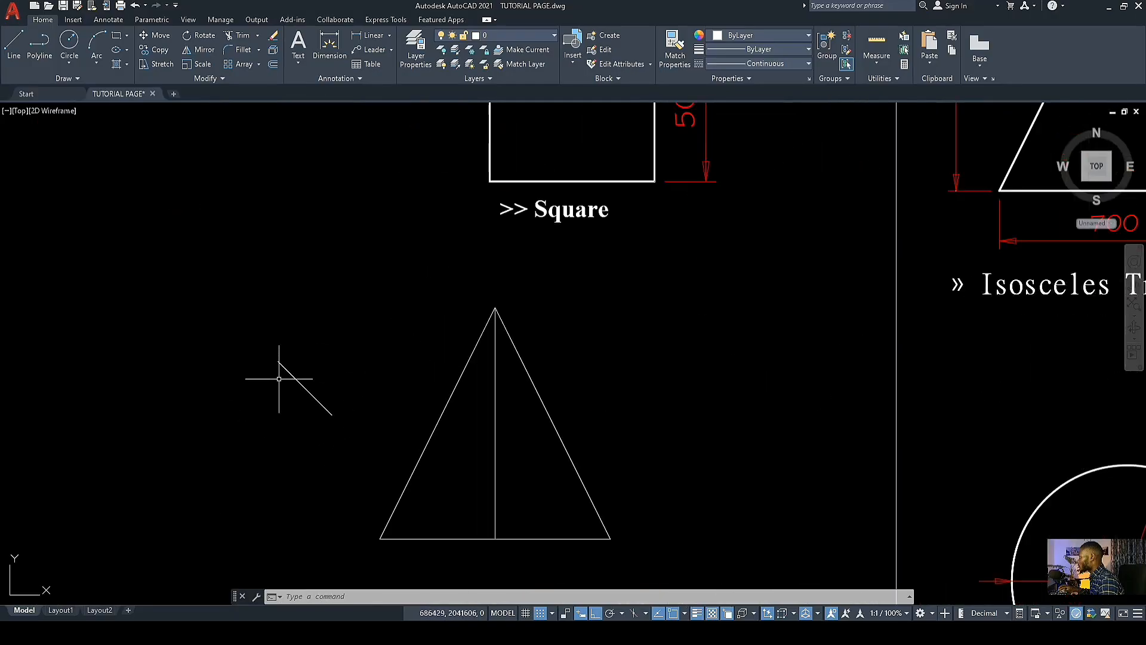
Step: Offset the diagonal line by 20 towards its upper right side
left_click(272, 64)
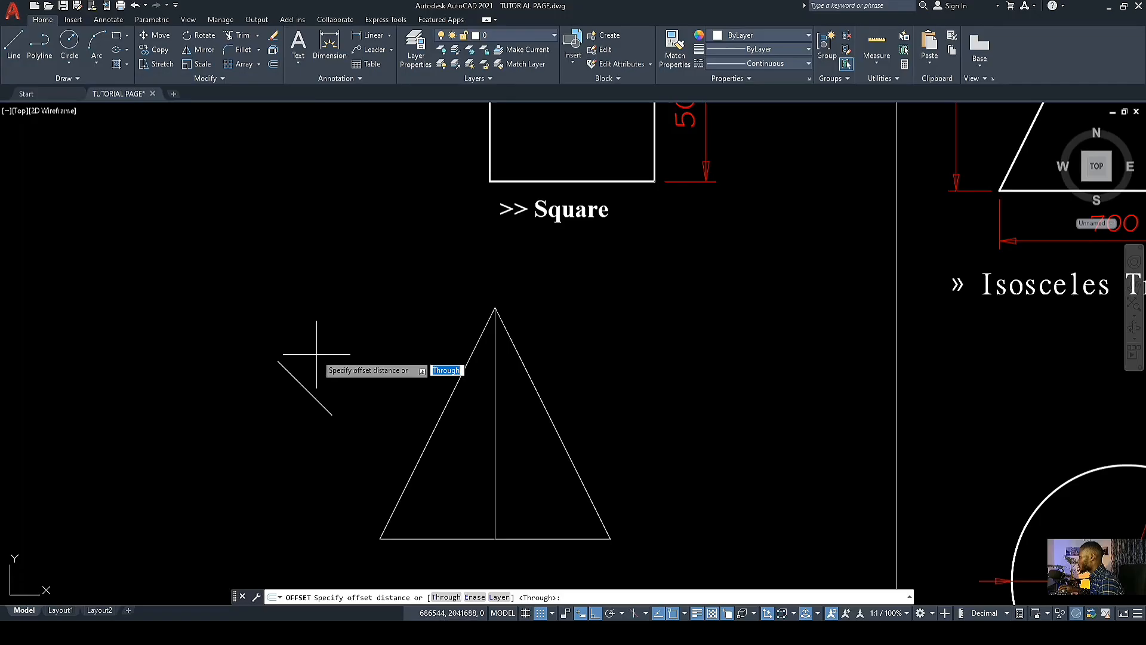
scroll(325, 379, "up", 3)
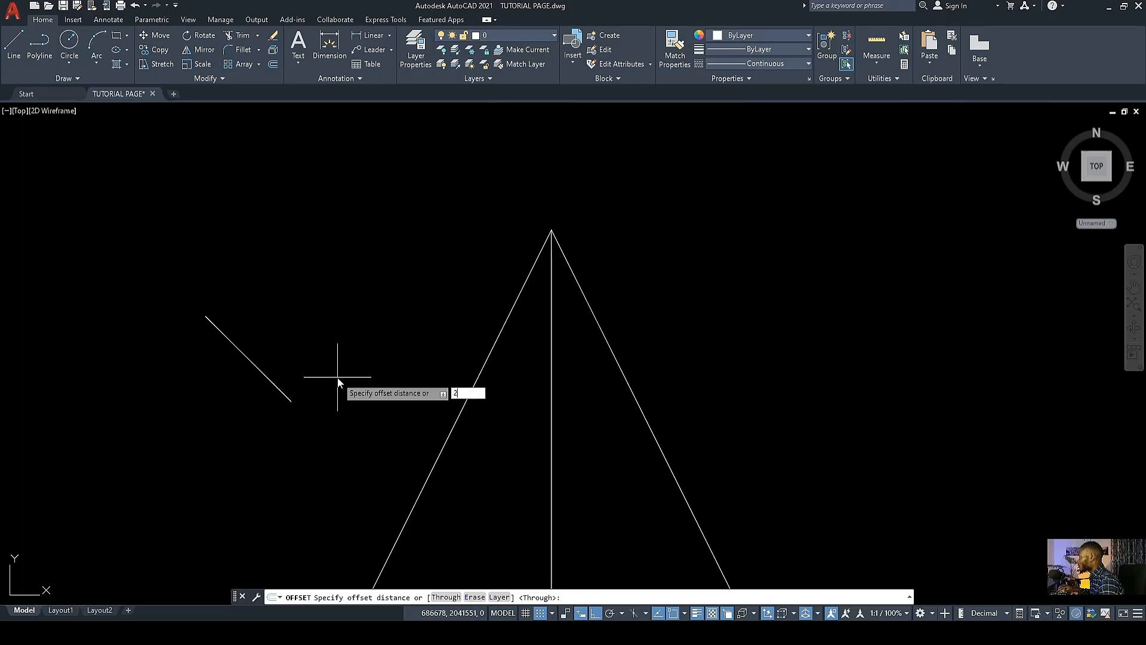
type("0")
key("Return")
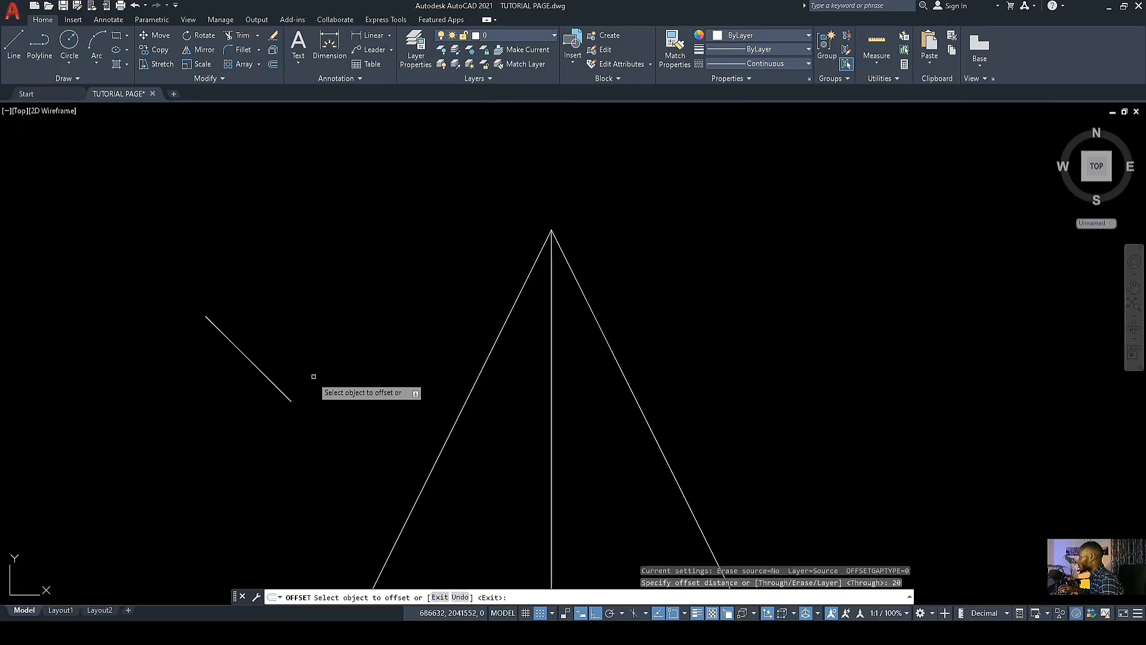
left_click(268, 377)
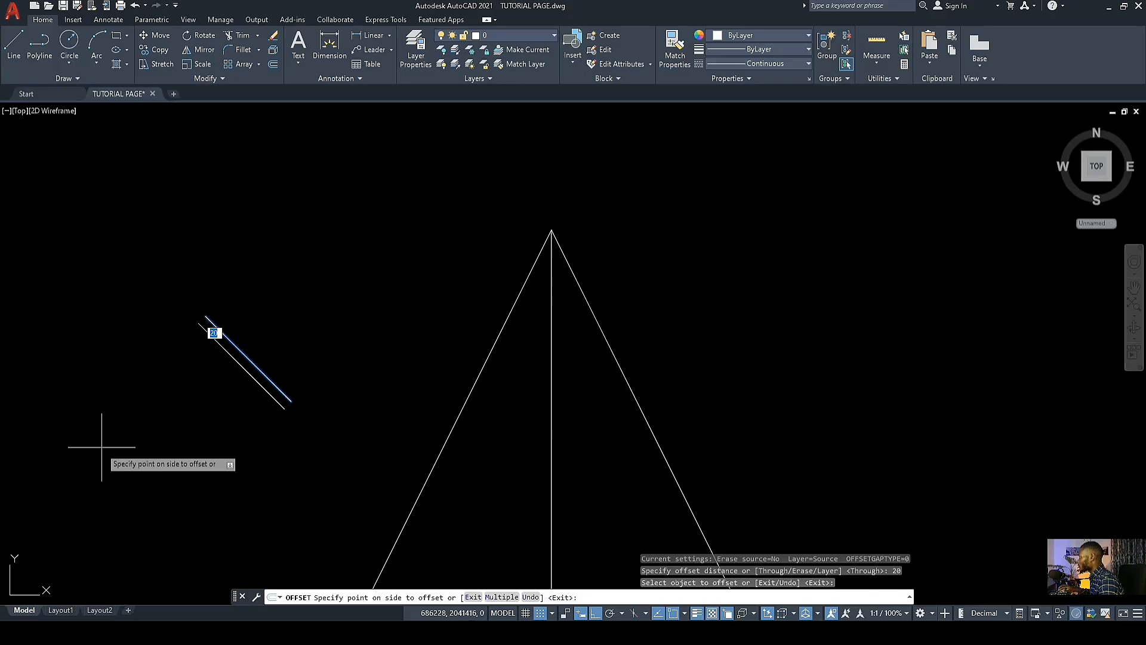
left_click(374, 188)
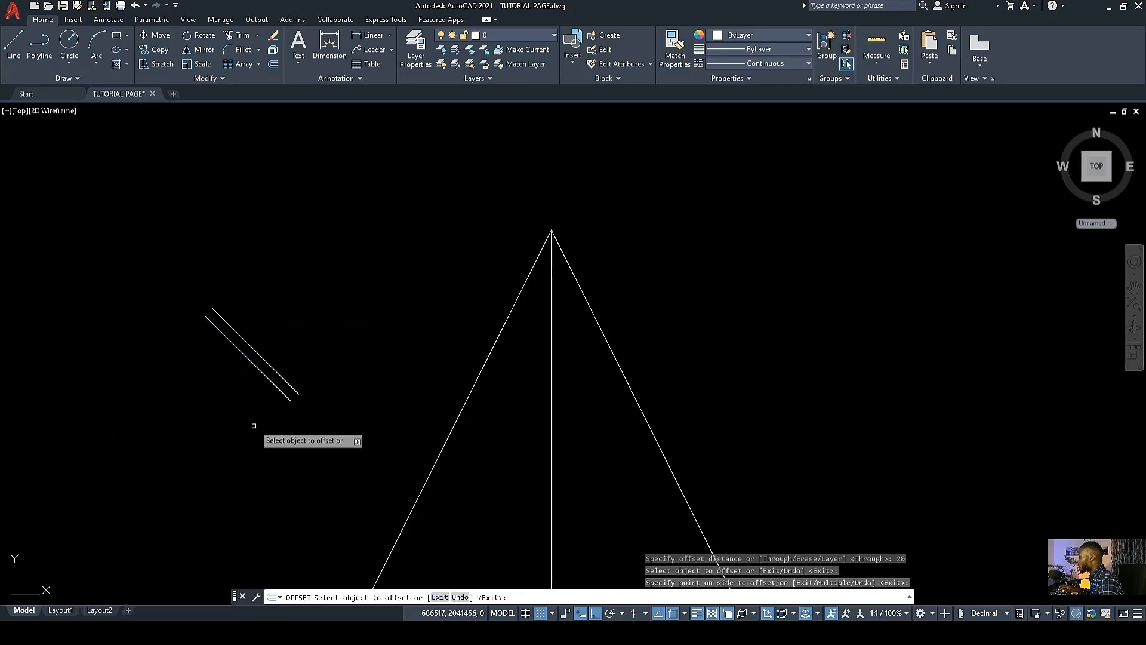
scroll(281, 406, "up", 2)
key("Escape")
Step: Start copying both parallel diagonal lines, with the lower right endpoint of the original line as base point
scroll(358, 456, "down", 5)
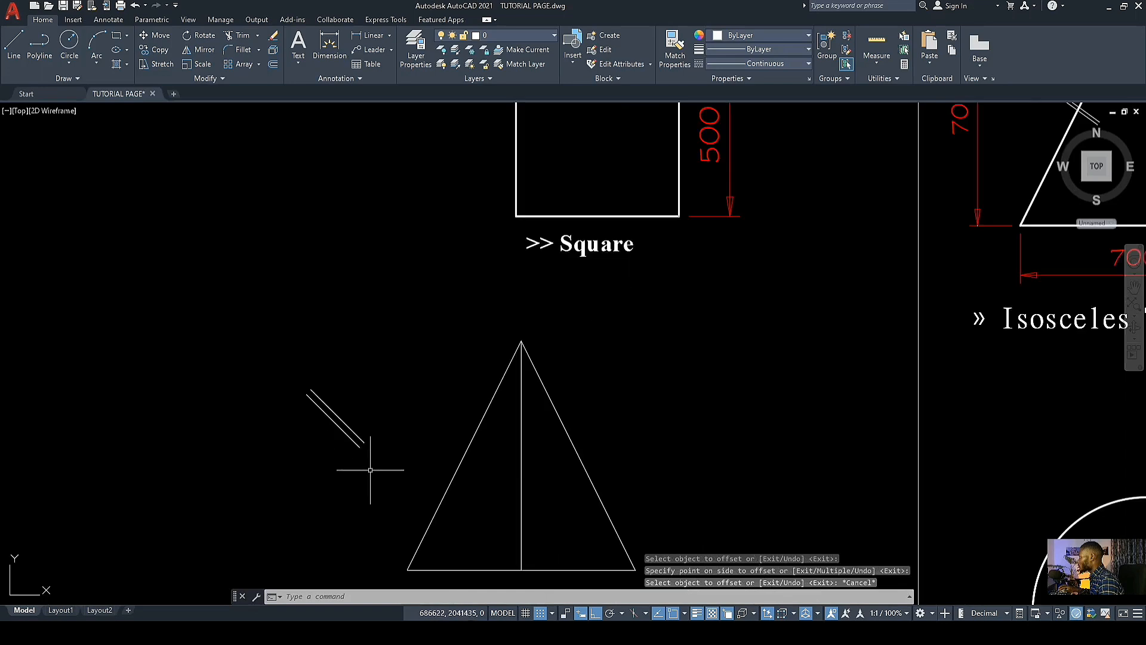
scroll(370, 470, "up", 5)
left_click(381, 456)
left_click(274, 302)
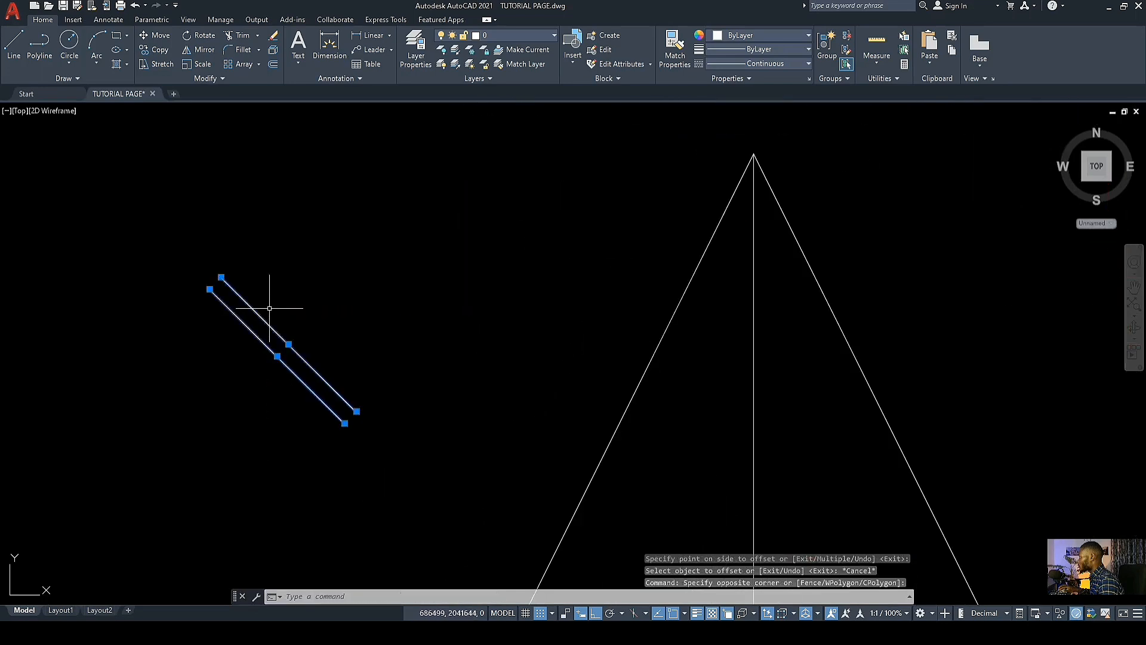
right_click(342, 301)
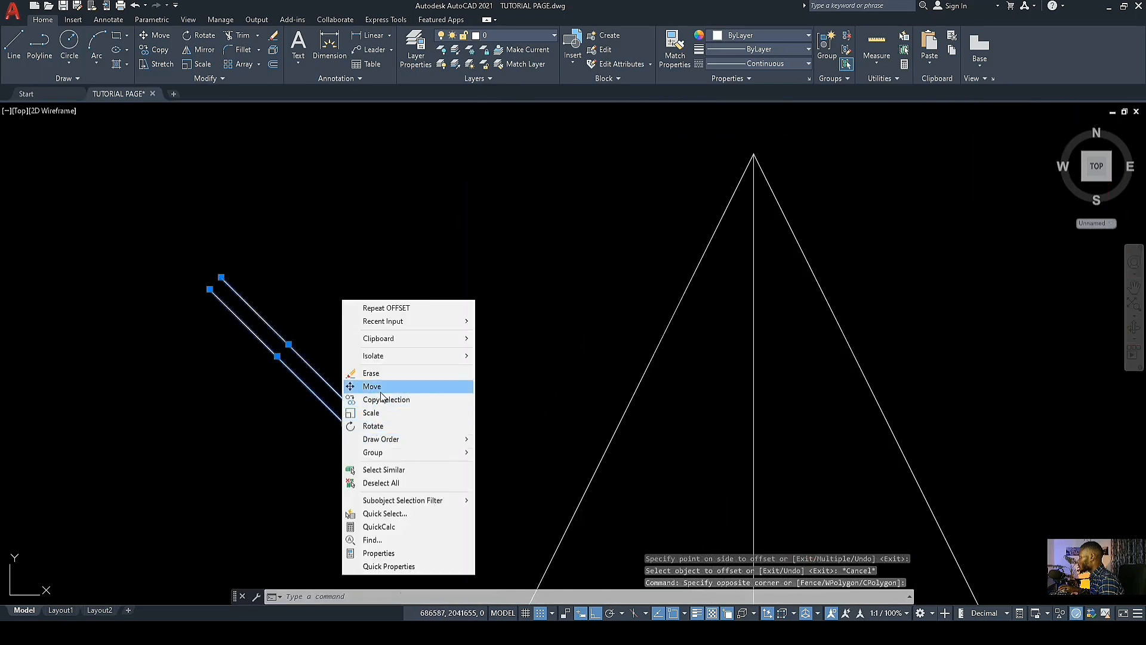
key("Escape")
left_click(414, 456)
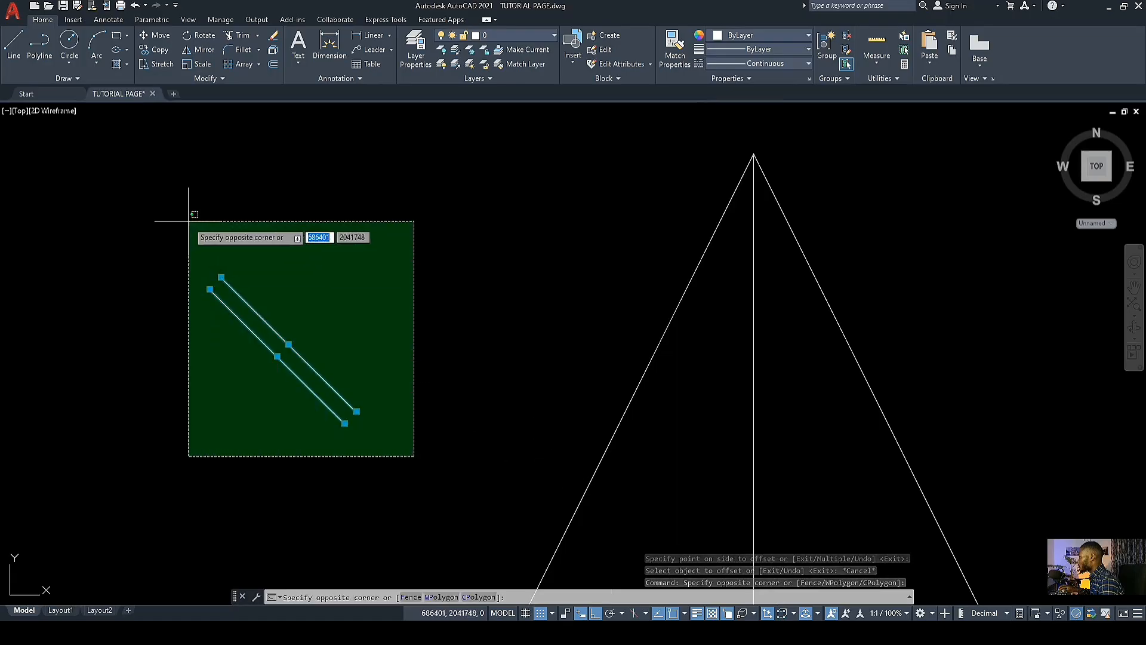
left_click(188, 221)
right_click(367, 339)
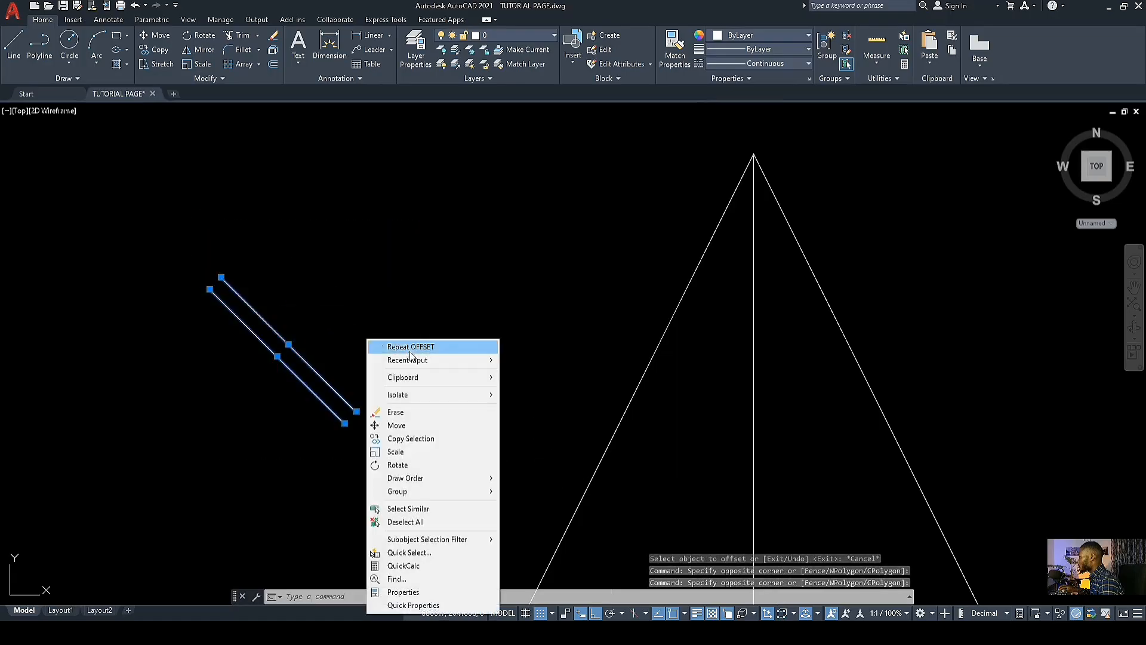
left_click(409, 443)
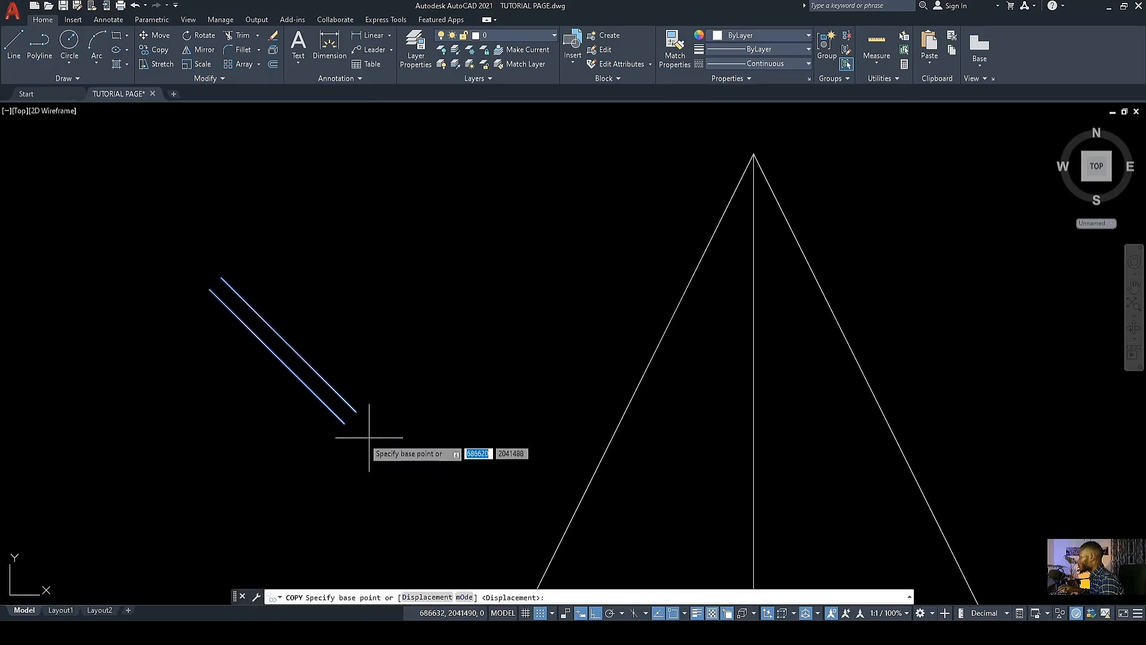
left_click(344, 423)
Step: Turn on polar tracking and place one copy of the parallel diagonal pair across the left slanted side of the triangle, ending the copy there
scroll(344, 423, "down", 5)
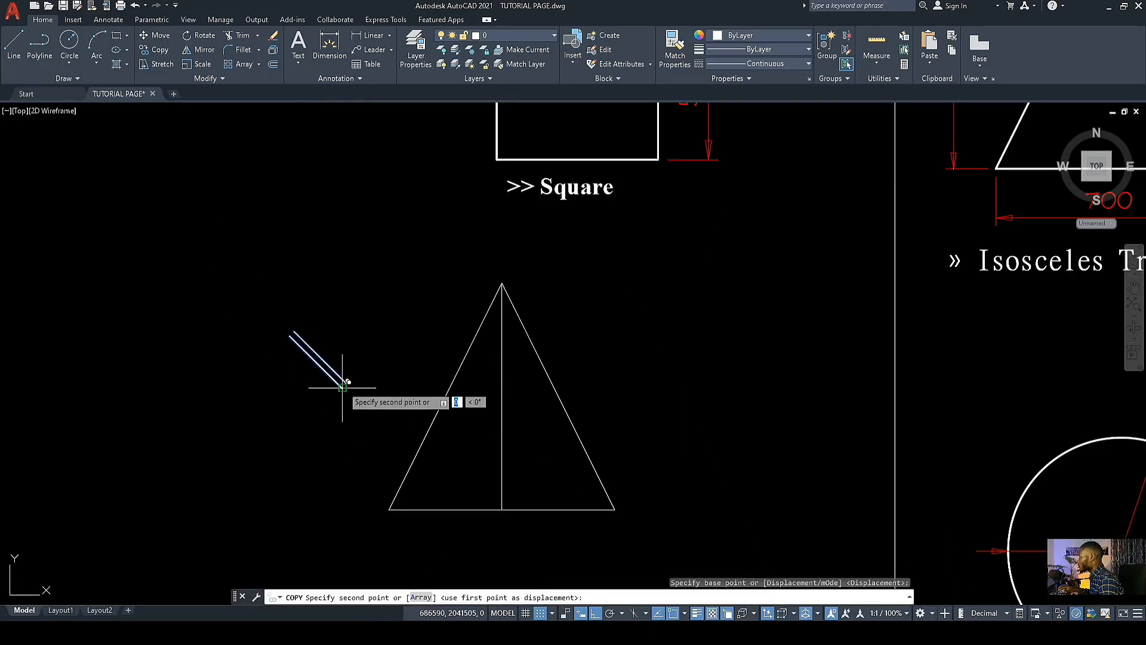
scroll(358, 388, "up", 5)
scroll(444, 387, "down", 2)
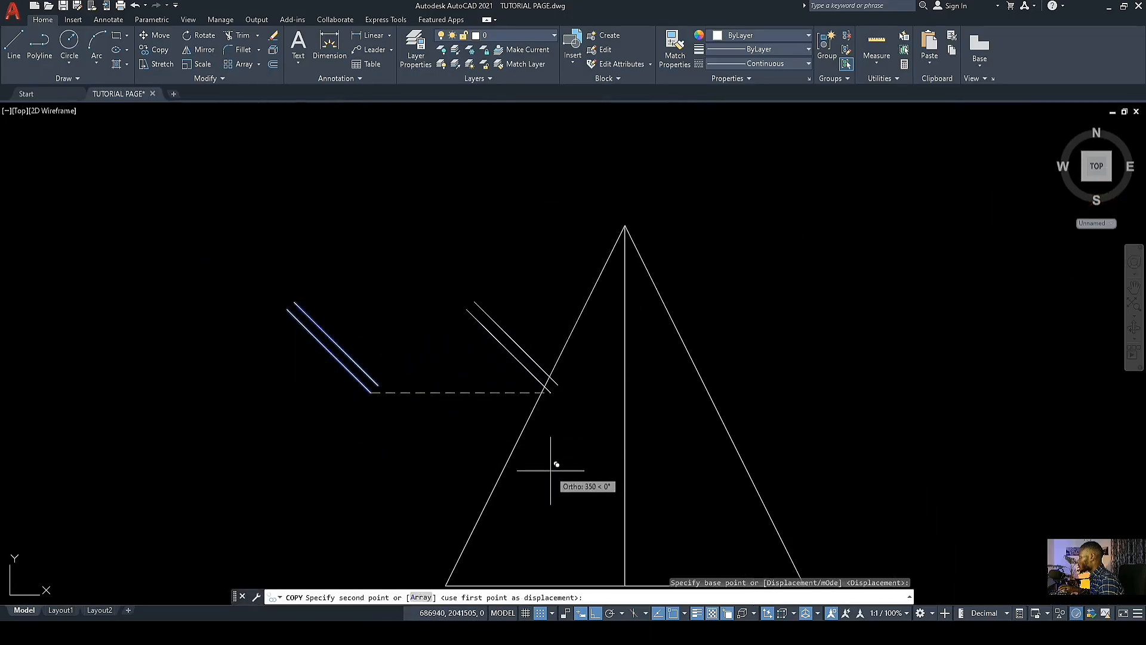
scroll(545, 494, "down", 2)
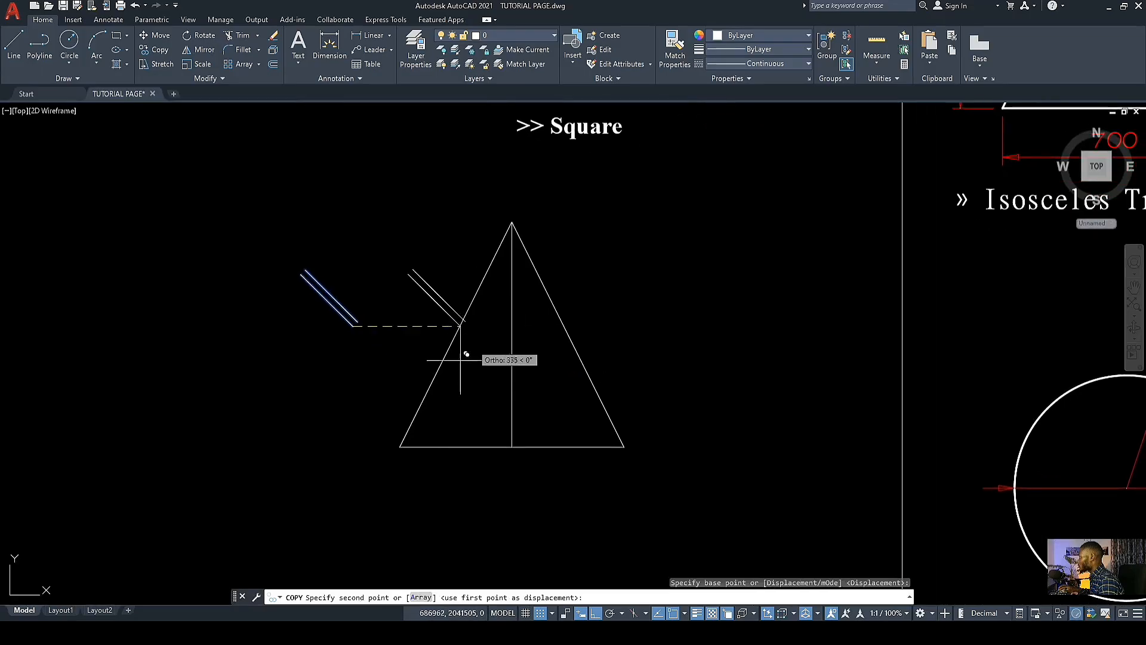
scroll(481, 303, "up", 3)
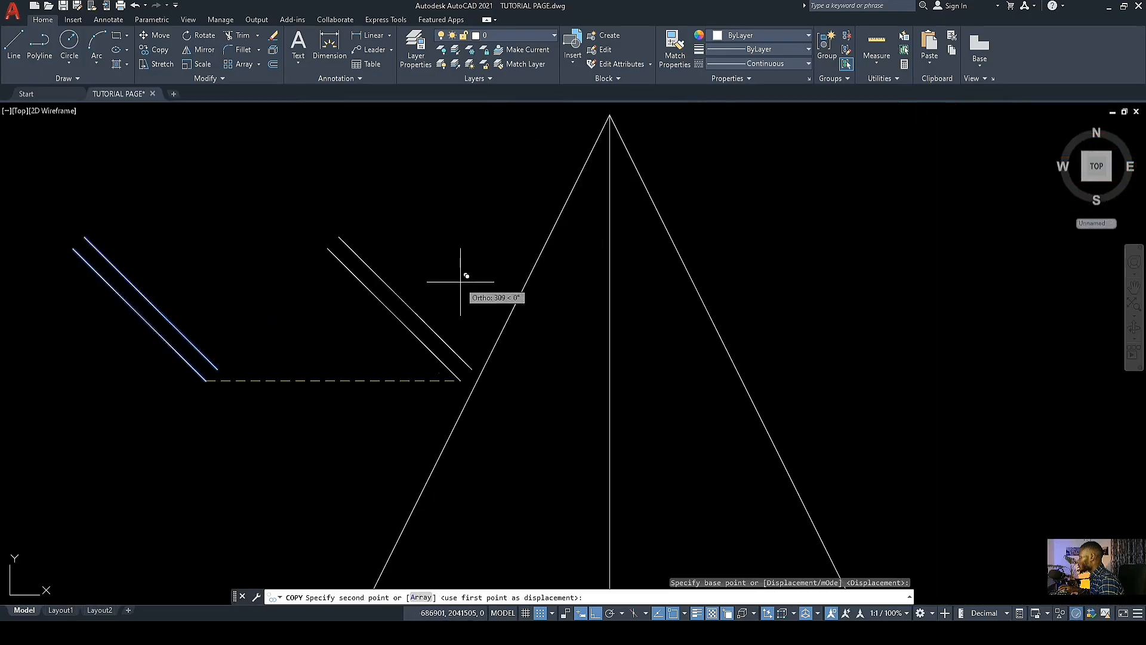
scroll(465, 278, "down", 3)
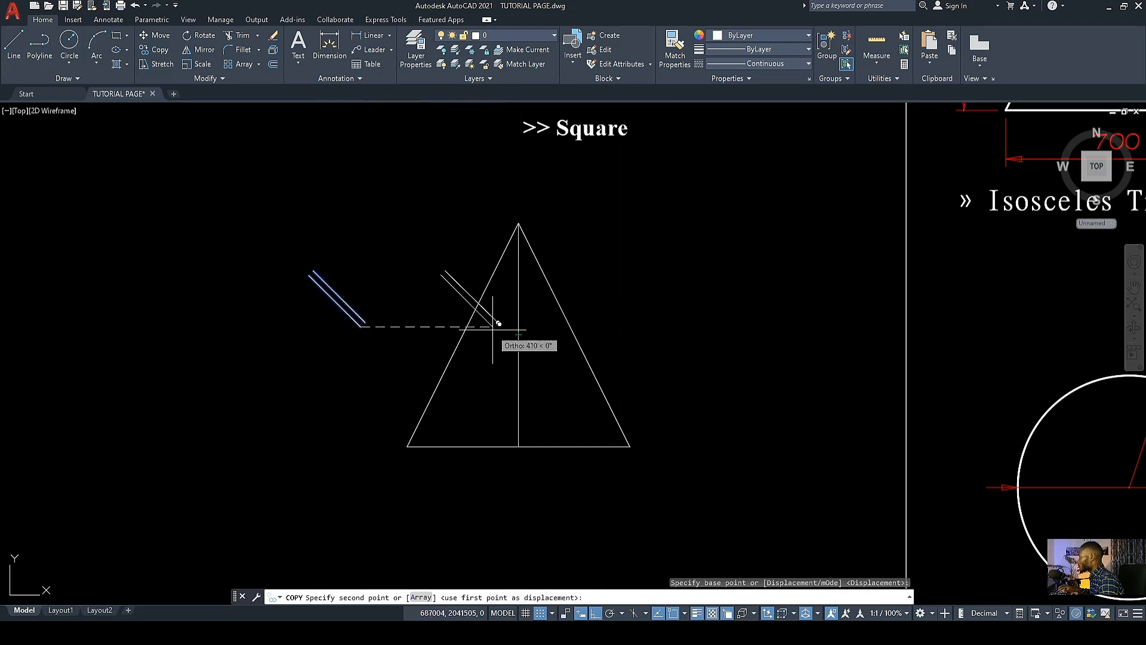
left_click(610, 614)
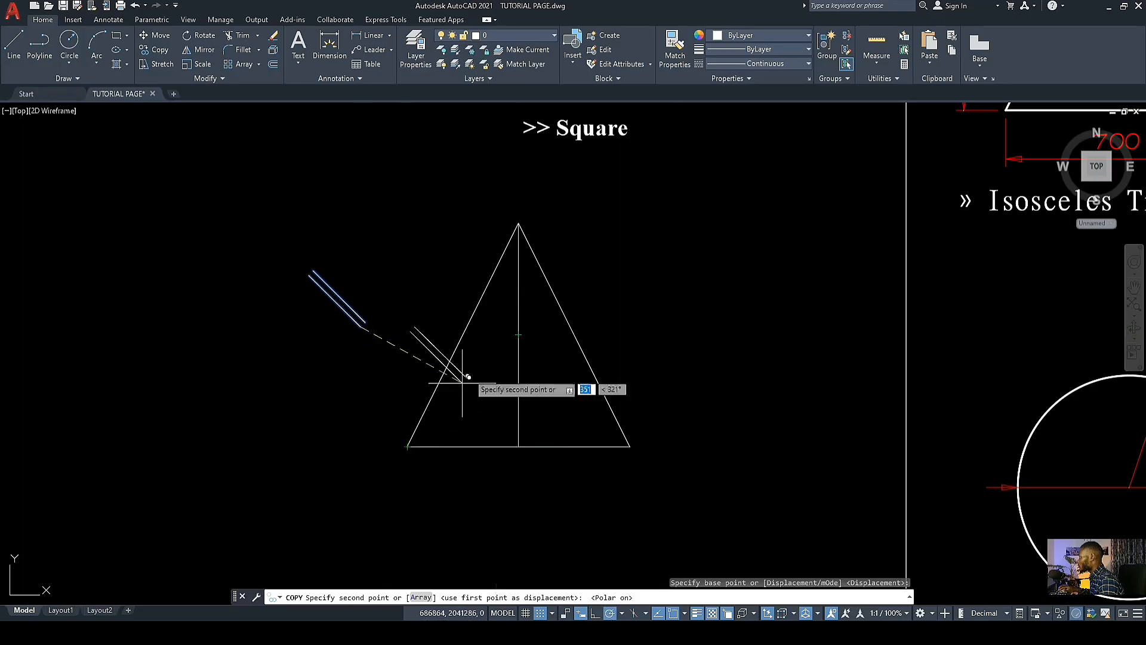
scroll(472, 370, "up", 2)
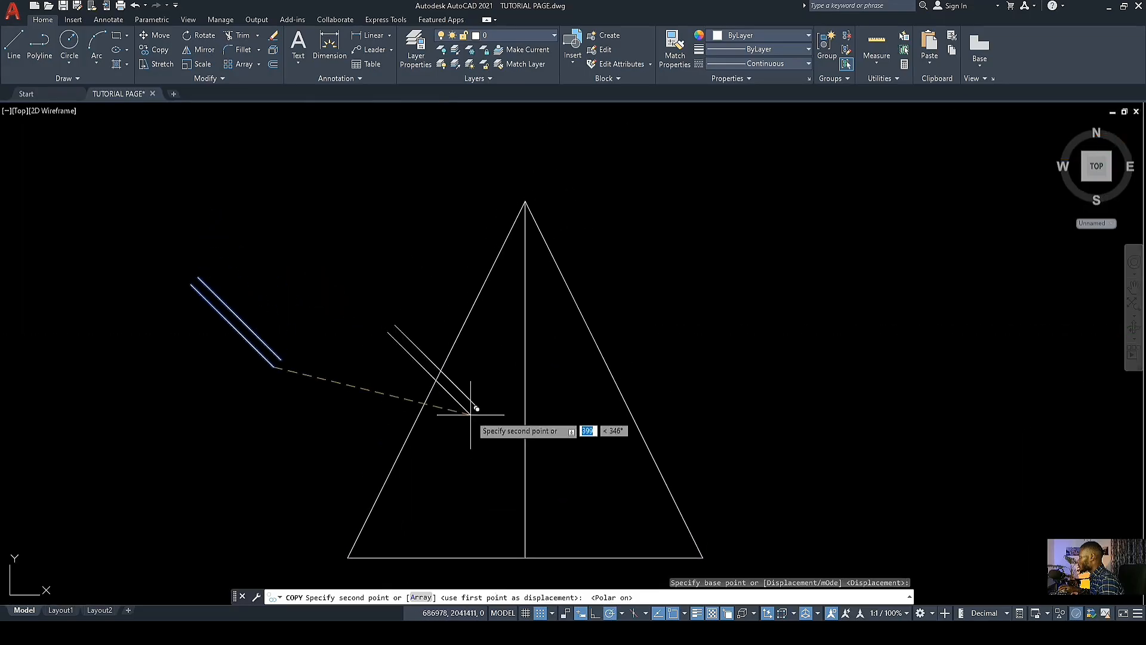
left_click(474, 411)
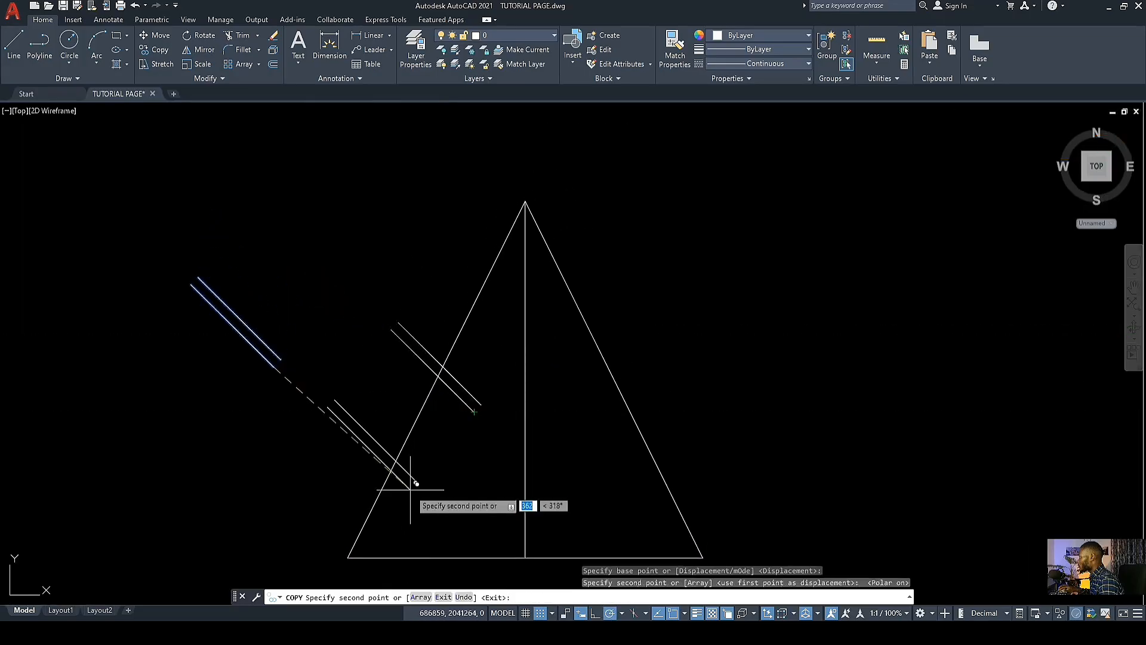
key("Escape")
scroll(411, 381, "up", 2)
scroll(462, 401, "down", 5)
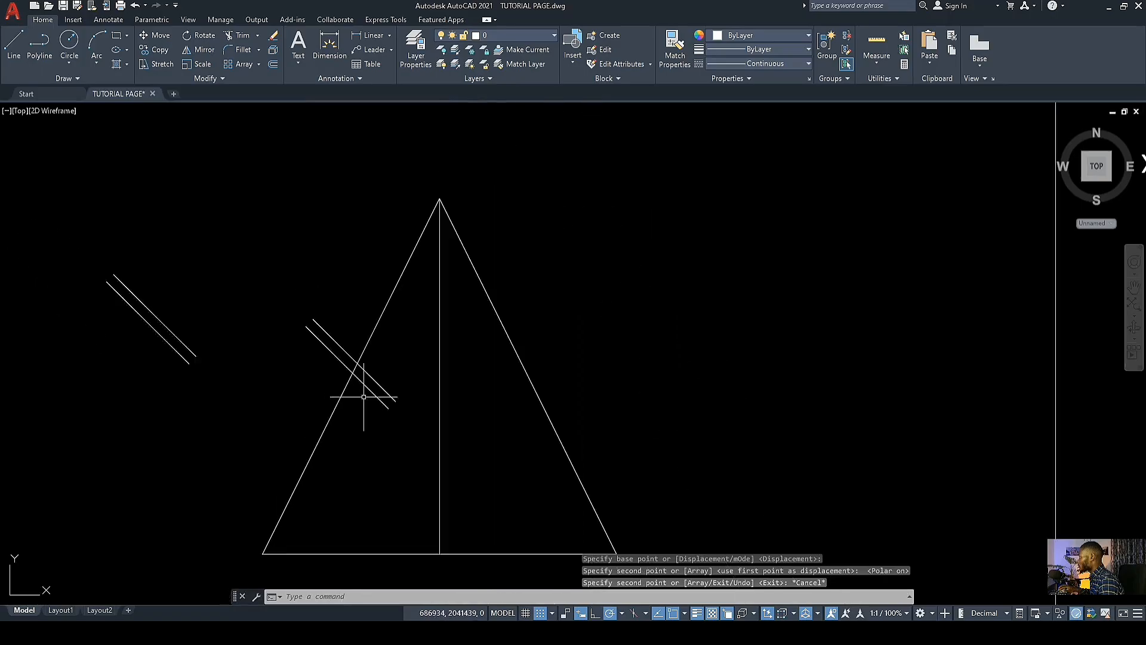
Step: Shorten both copied tick lines from their lower right ends along their own direction, making the lower line about 187 long
scroll(348, 375, "up", 5)
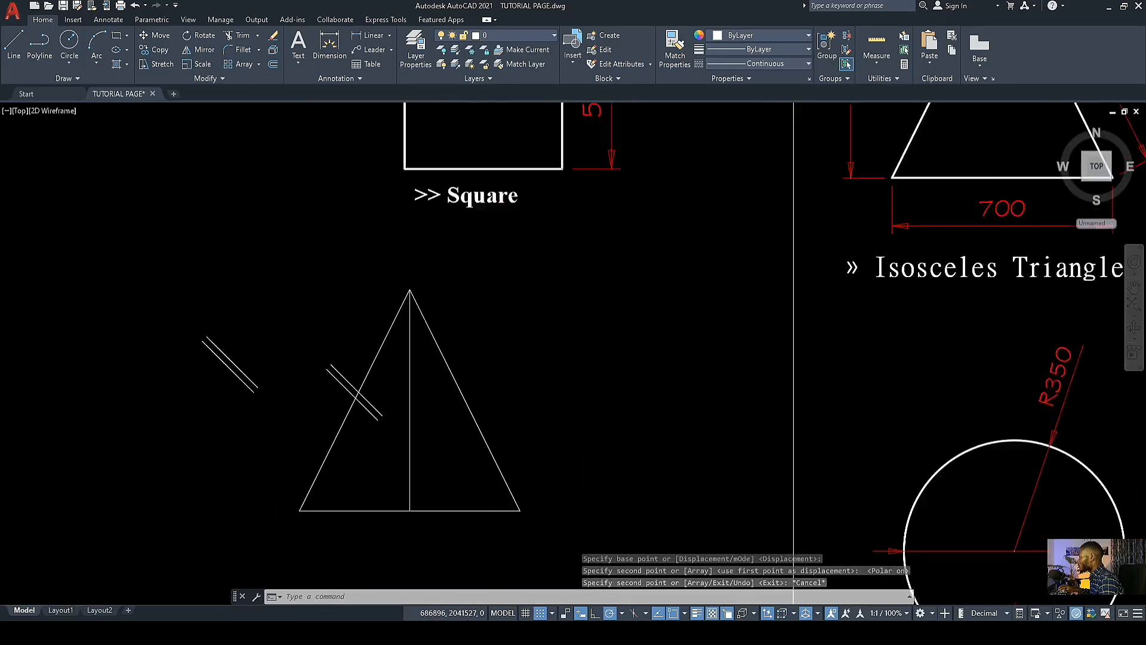
left_click(445, 493)
left_click(409, 434)
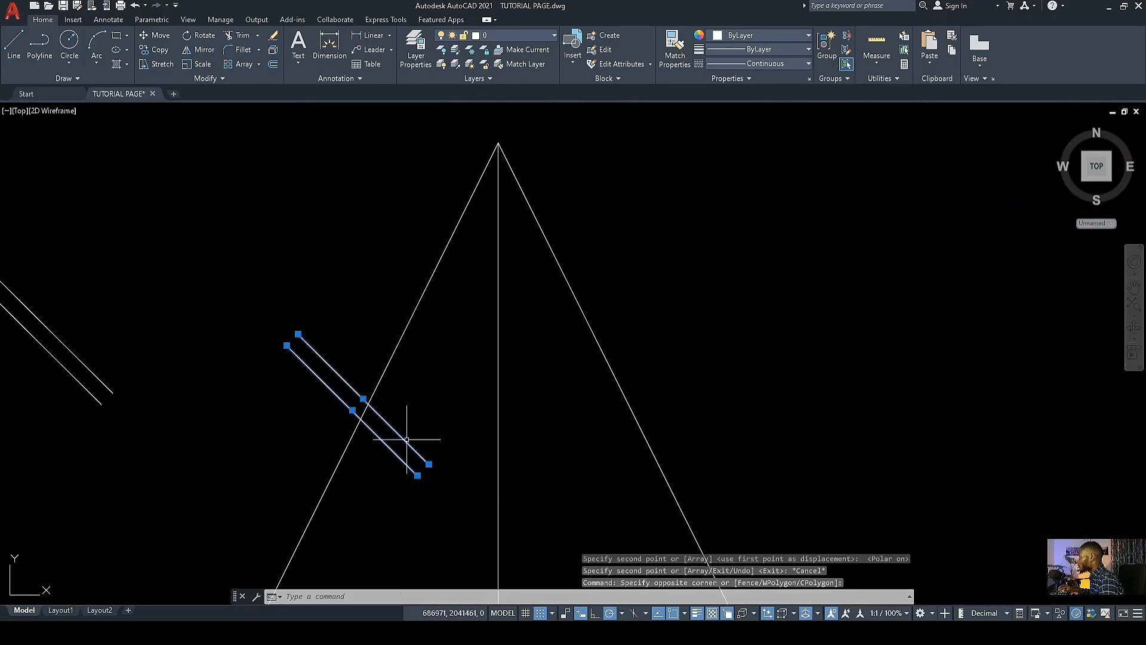
scroll(424, 453, "up", 4)
left_click(435, 480)
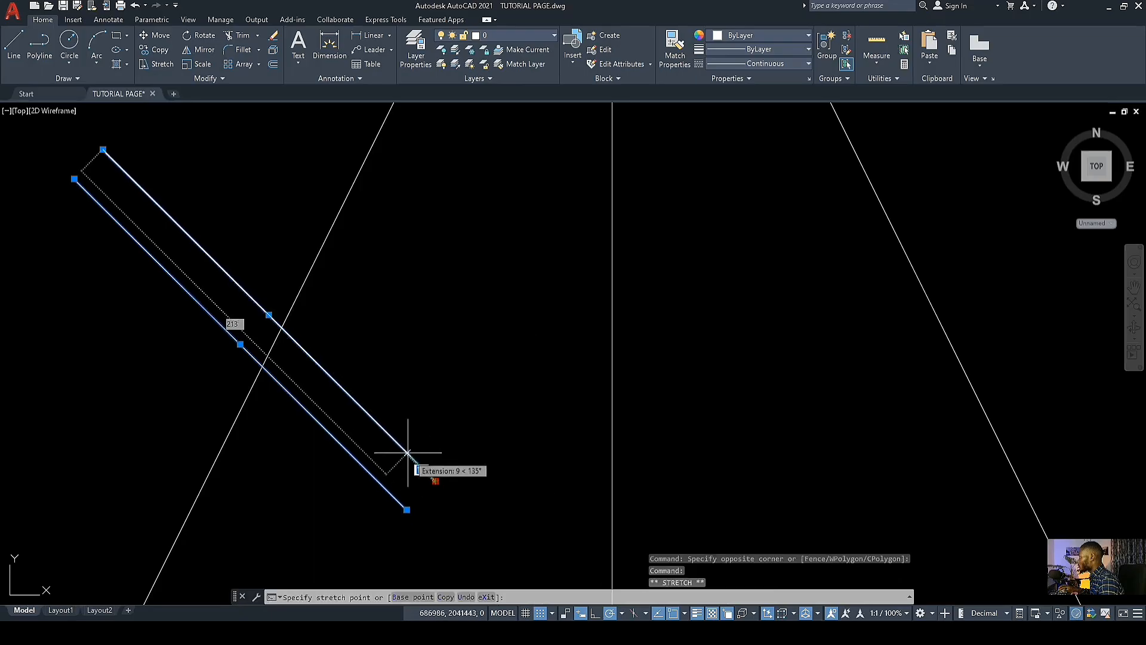
left_click(370, 415)
left_click(408, 509)
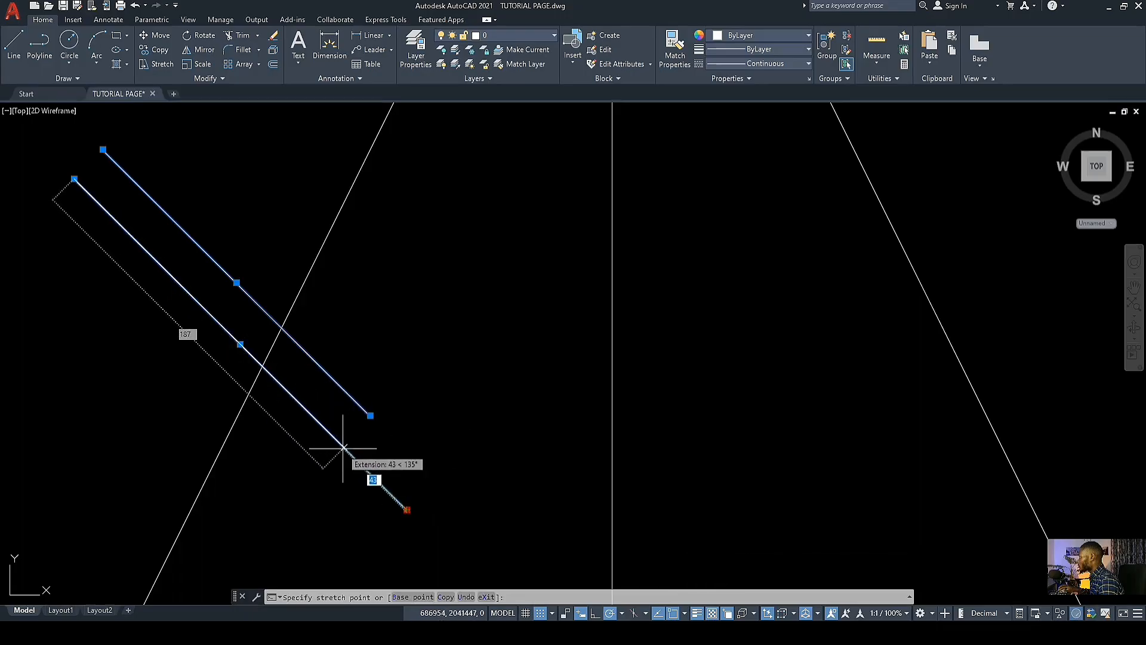
left_click(344, 448)
Step: Shorten both copied tick lines from their upper left ends so they form short marks across the triangle's left side
scroll(466, 497, "down", 4)
scroll(337, 400, "up", 2)
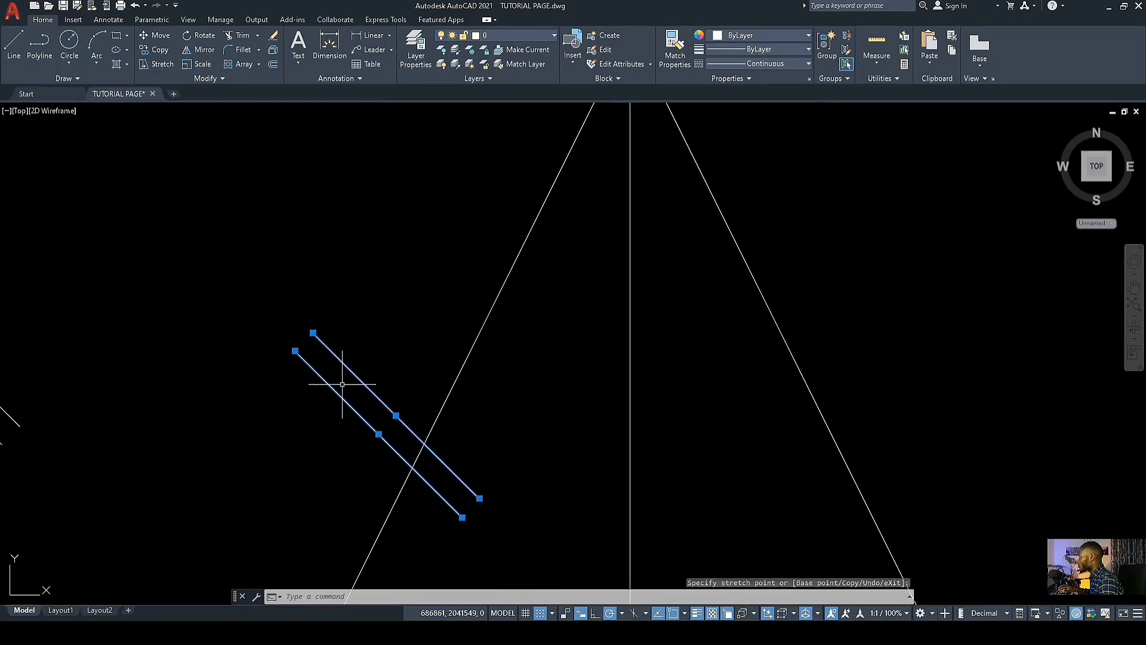
left_click(312, 333)
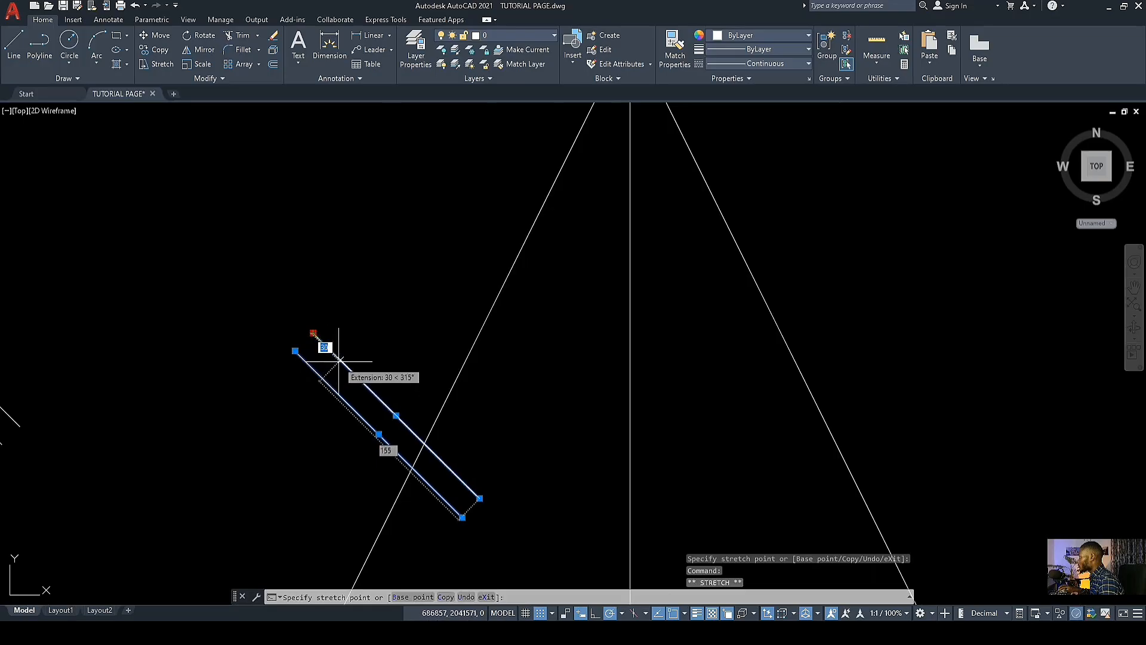
left_click(363, 387)
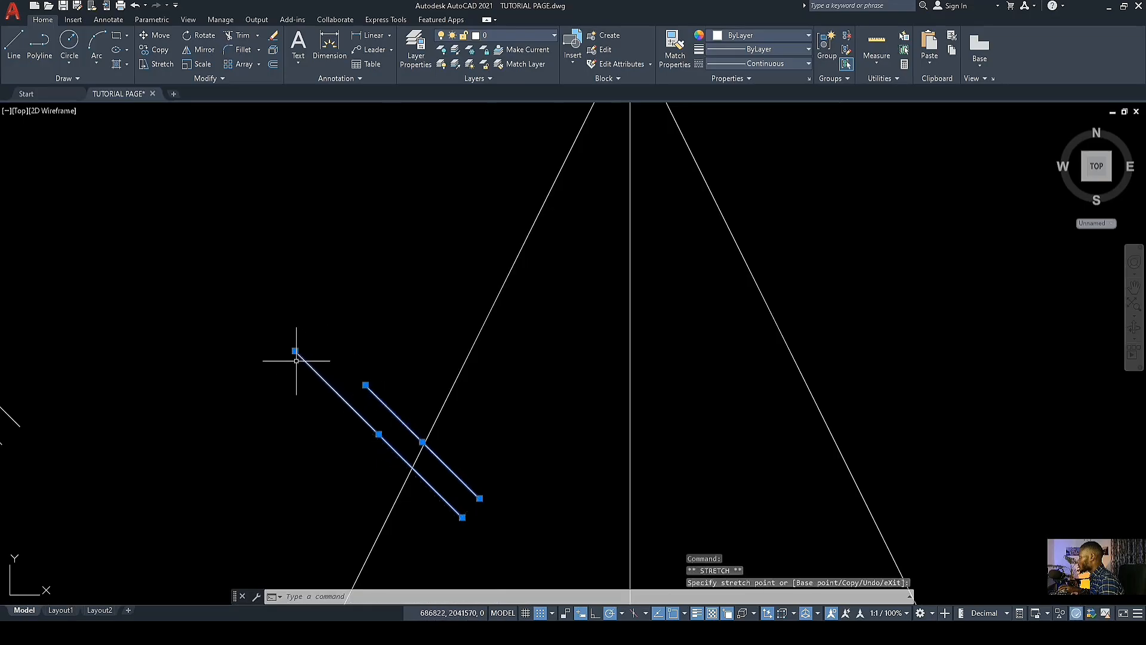
left_click(295, 351)
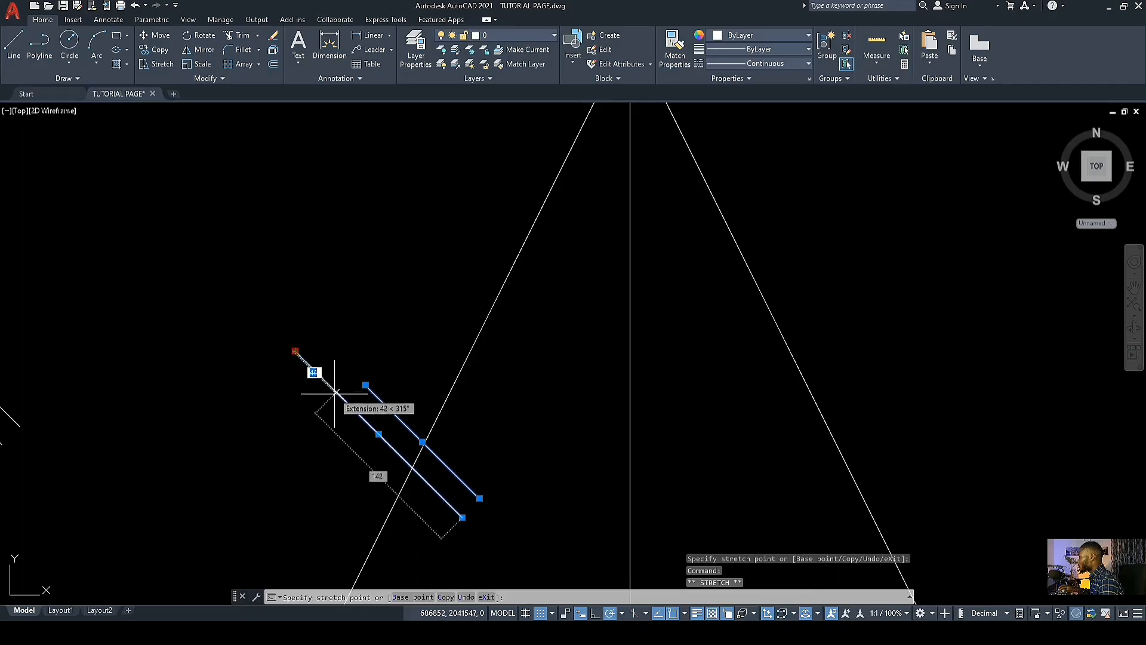
key("Escape")
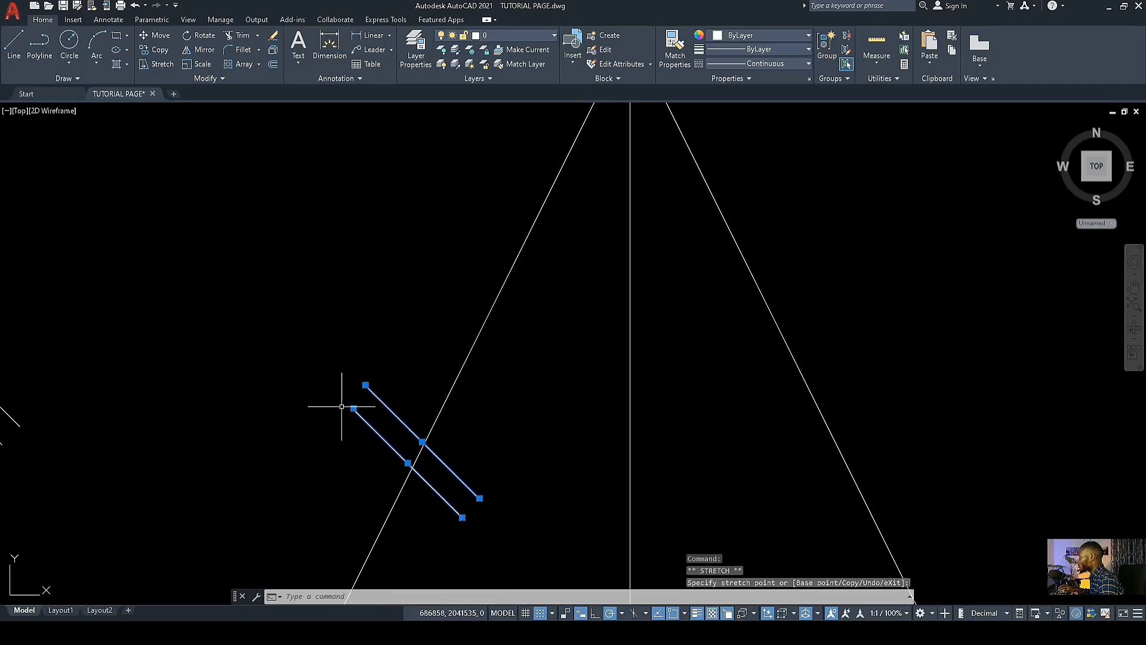
scroll(345, 418, "down", 2)
key("Escape")
scroll(388, 489, "down", 2)
scroll(419, 498, "down", 2)
mouse_move(408, 515)
middle_mouse_down()
mouse_move(399, 435)
mouse_move(323, 520)
mouse_move(313, 422)
middle_mouse_up()
scroll(354, 505, "down", 2)
scroll(370, 447, "up", 2)
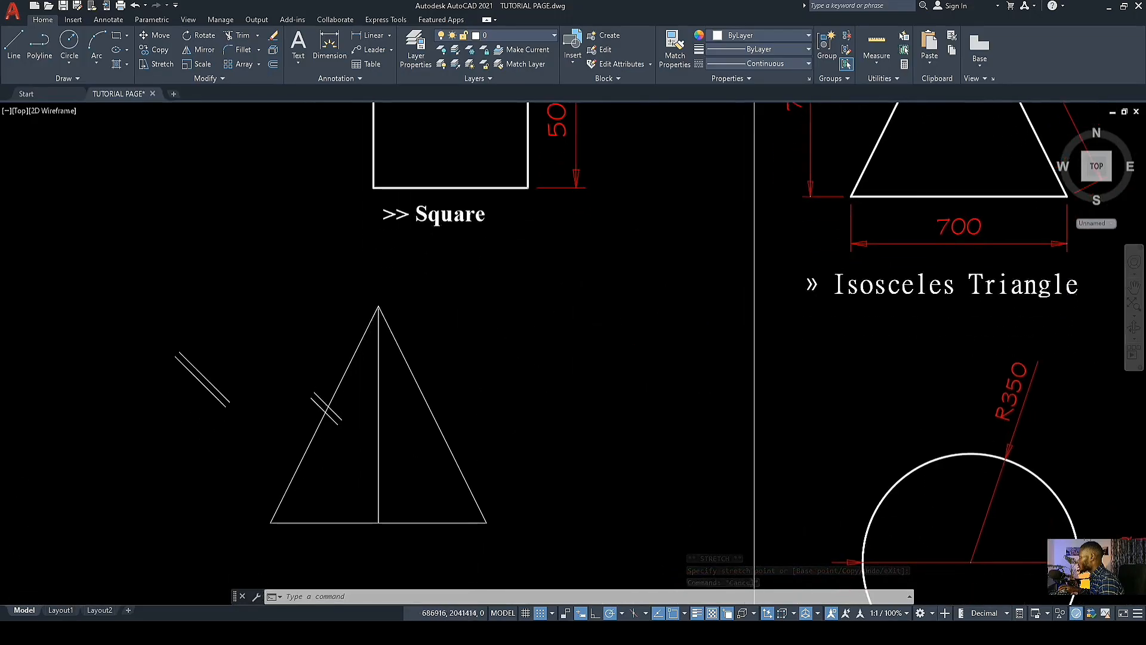
scroll(316, 422, "up", 4)
scroll(361, 376, "down", 2)
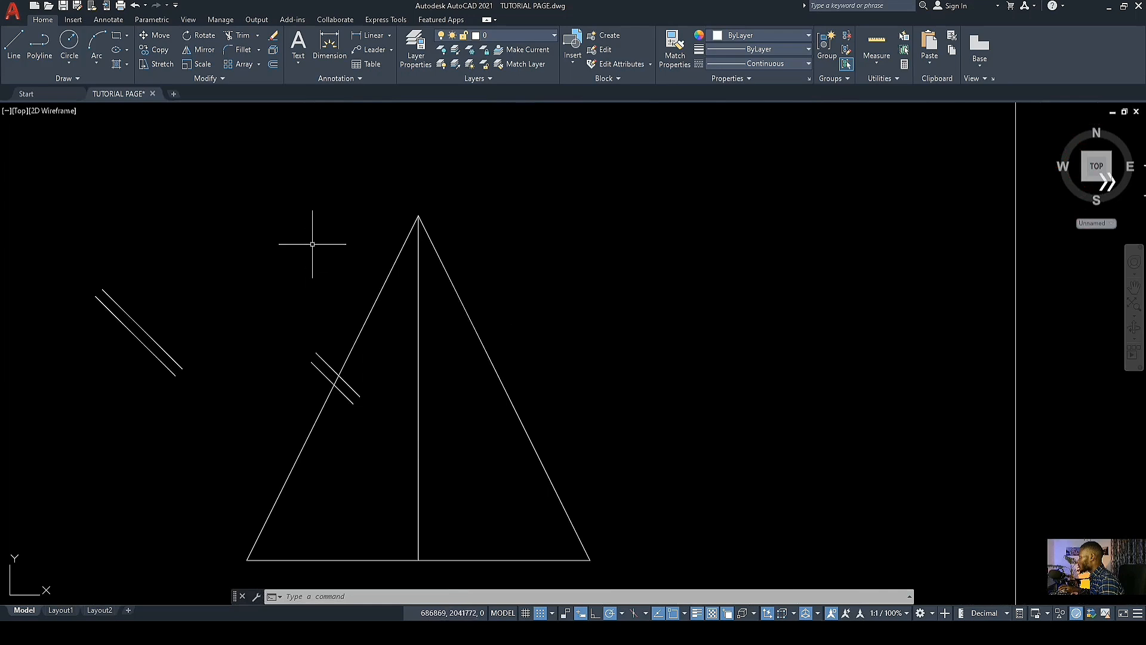
Step: Try to mirror the tick pair about a vertical line drawn upward from its lower right endpoint, erasing the source lines, and undo the mirror
left_click(203, 50)
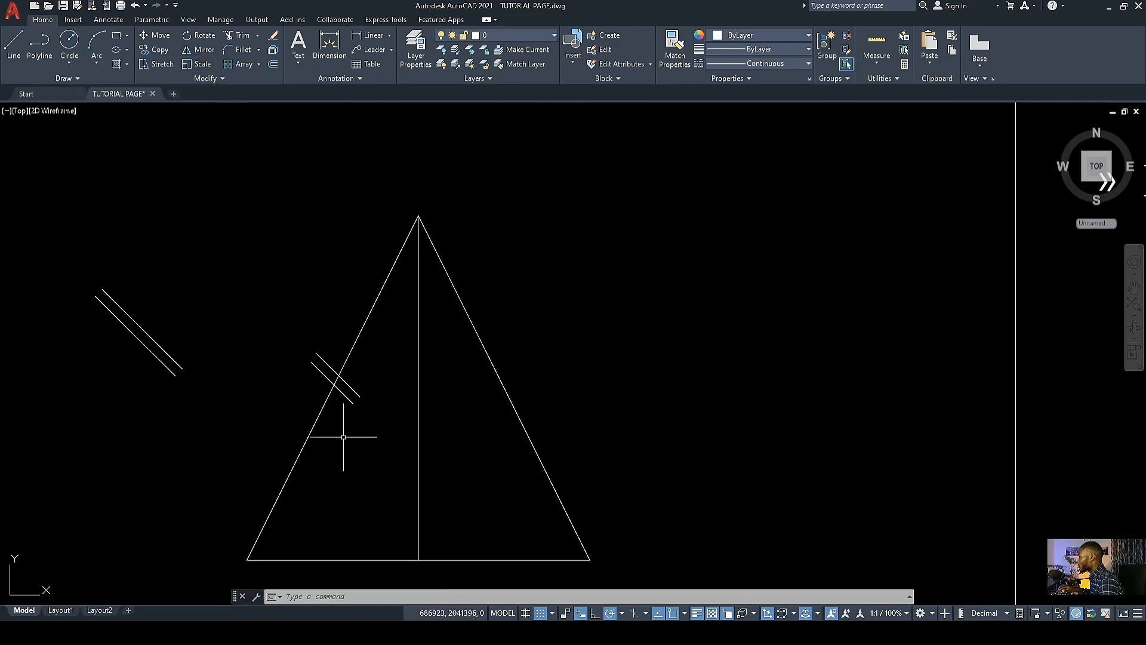
scroll(340, 437, "up", 2)
left_click(381, 431)
left_click(316, 342)
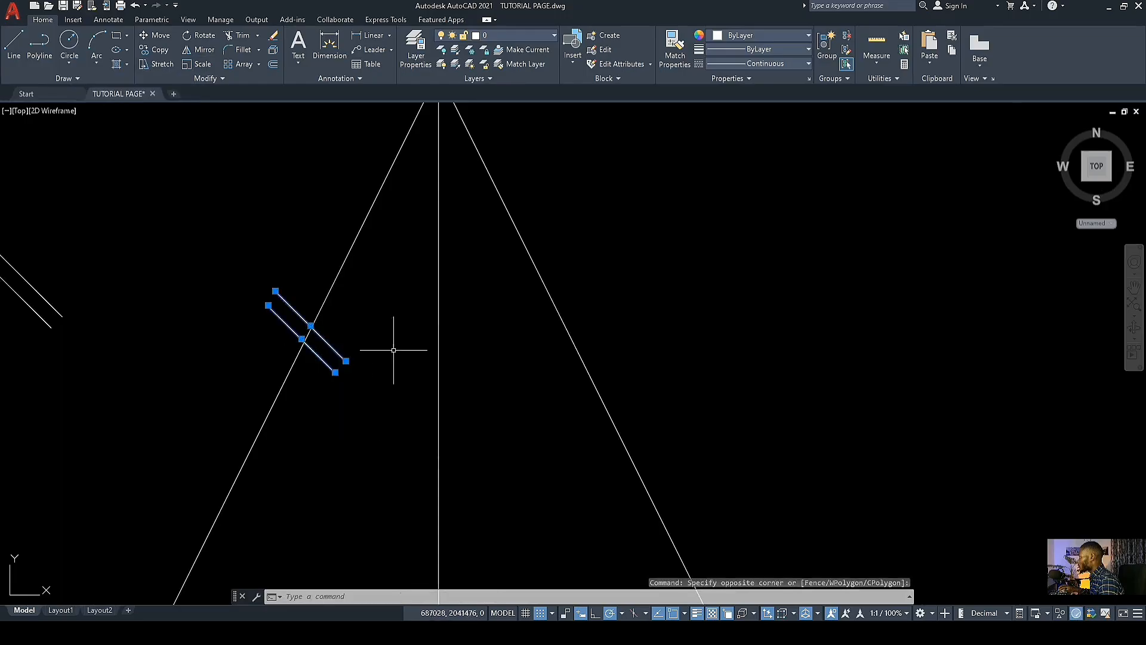
left_click(203, 50)
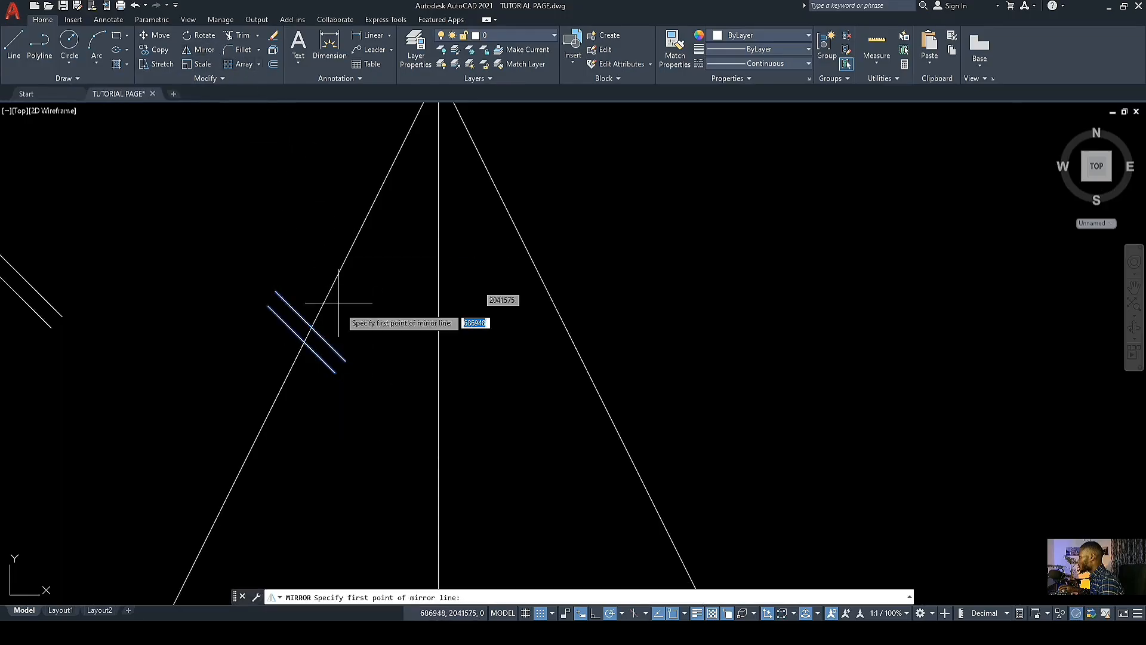
left_click(336, 372)
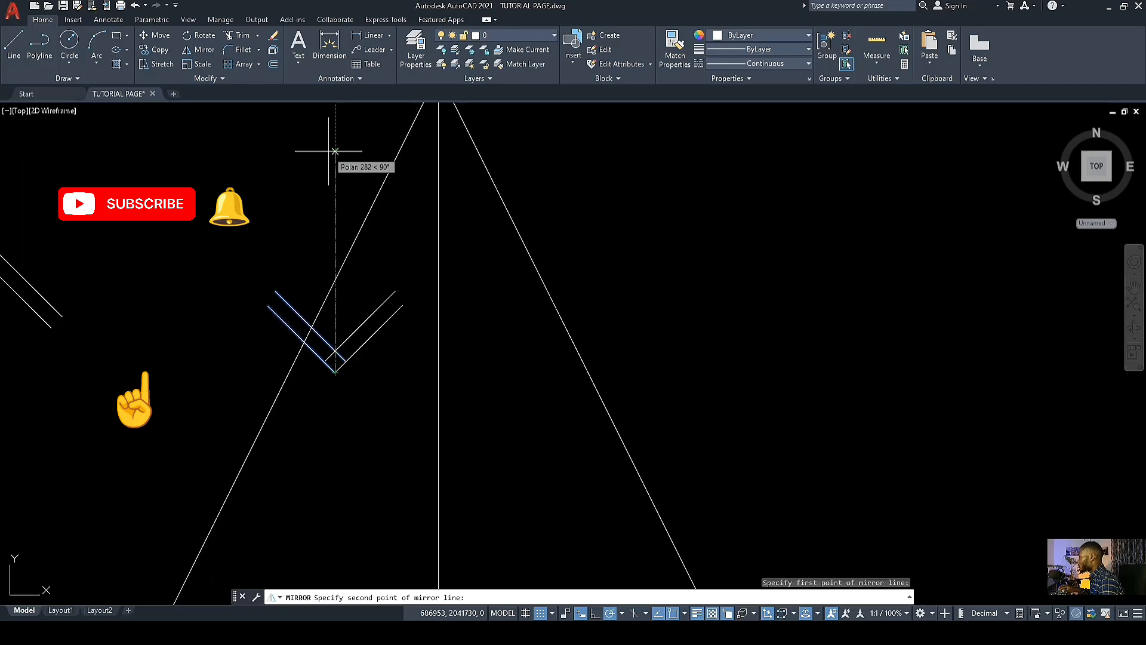
left_click(334, 166)
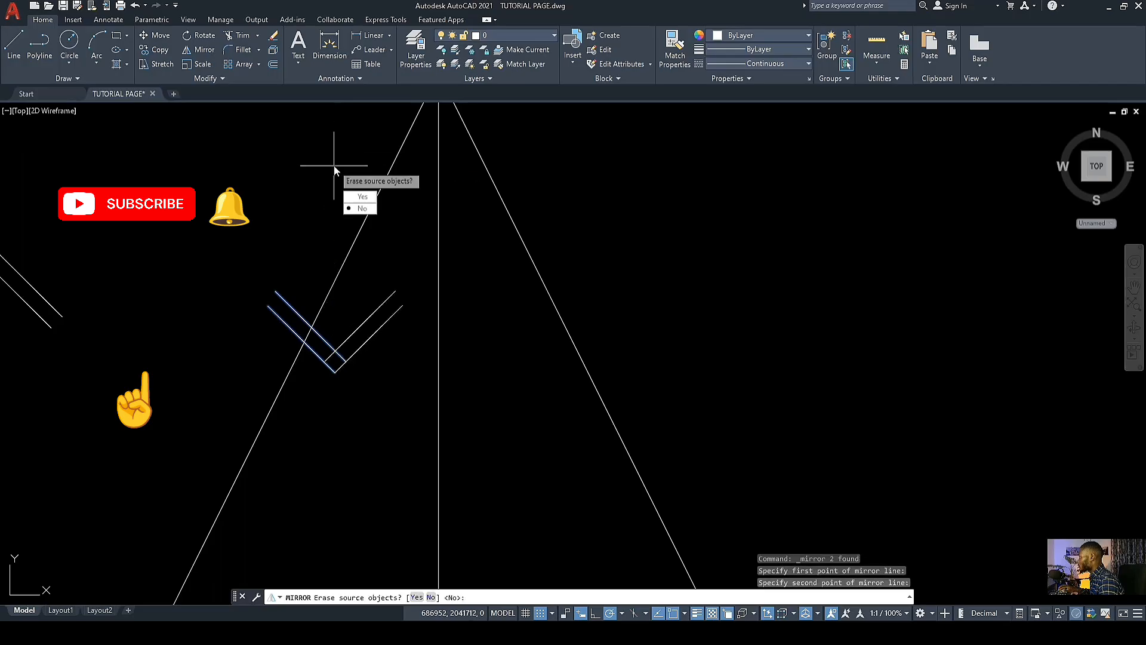
left_click(364, 197)
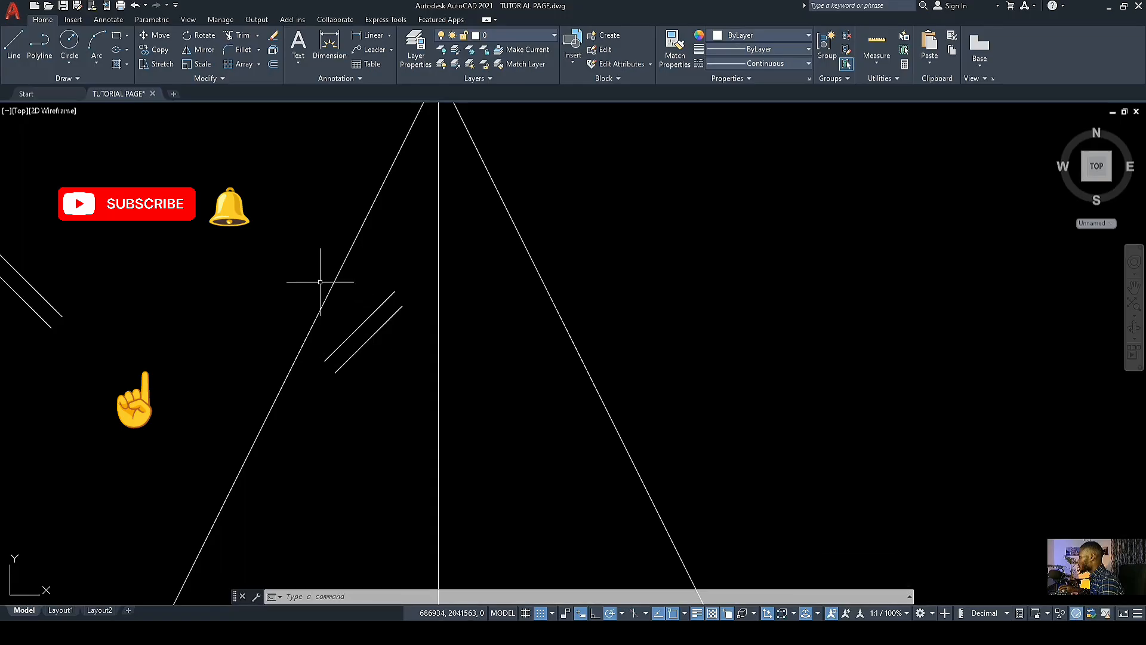
key("ctrl+z")
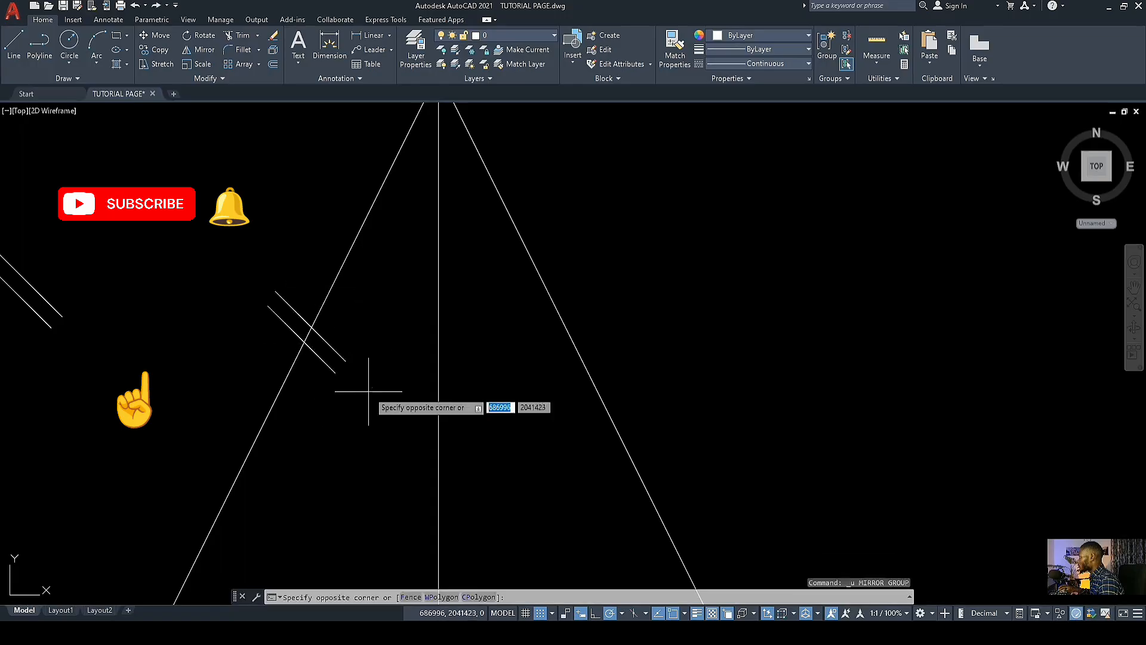
Step: Try mirroring the tick pair again with the vertical mirror line drawn about 148 downward, erasing the source lines, and undo it
left_click(346, 364)
left_click(308, 317)
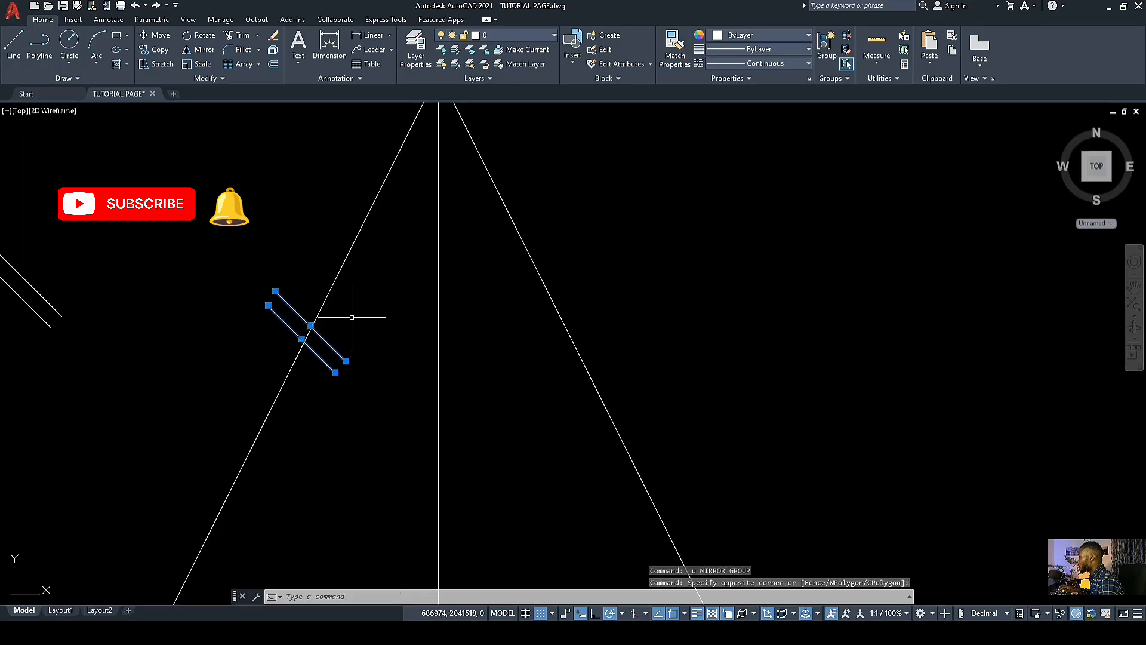
left_click(190, 52)
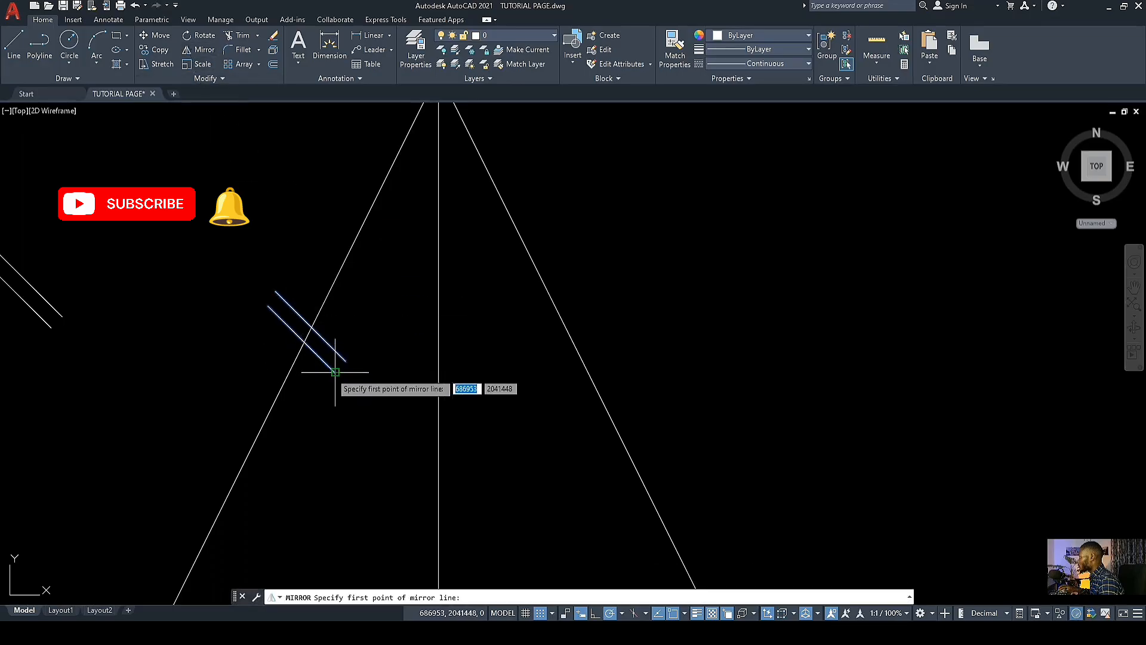
left_click(335, 372)
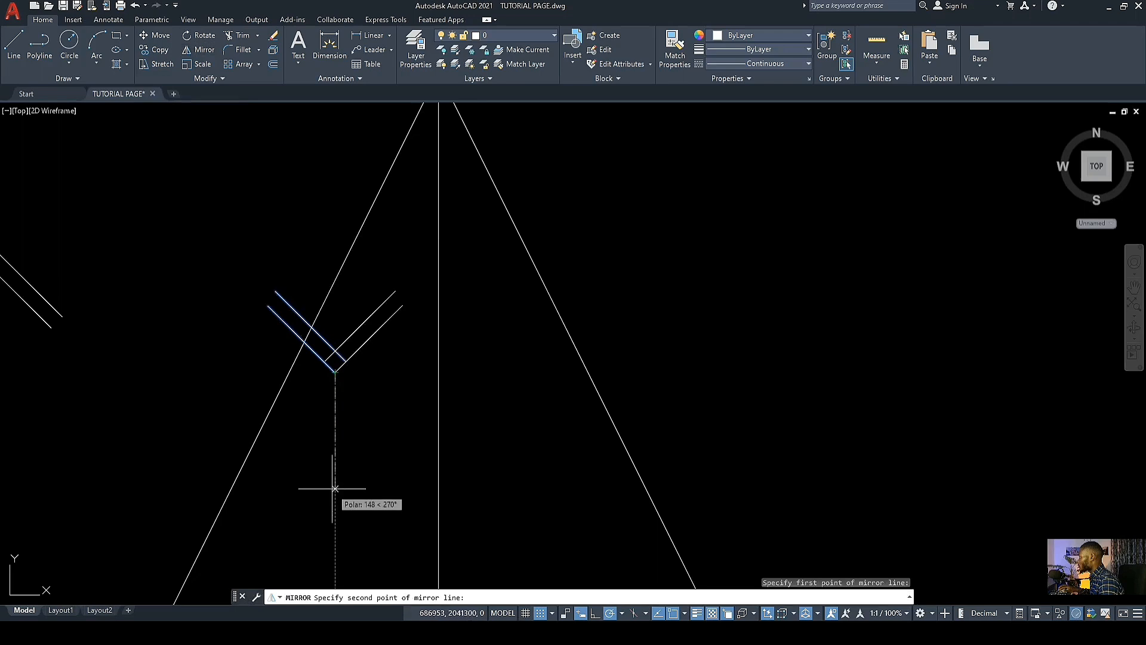
left_click(335, 488)
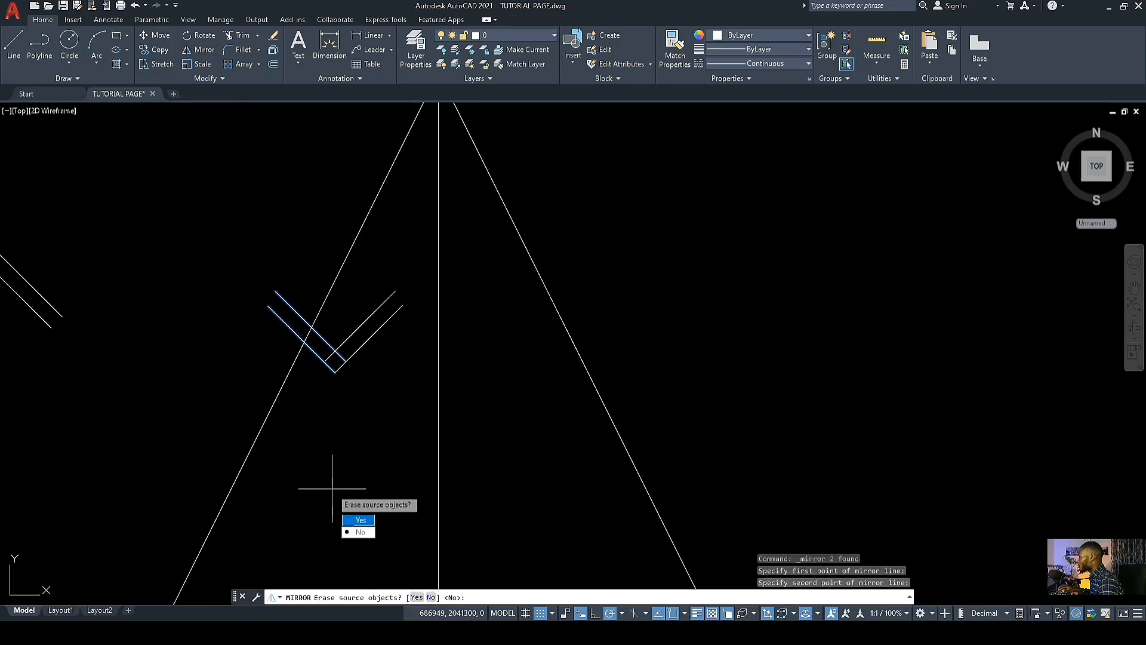
key("Return")
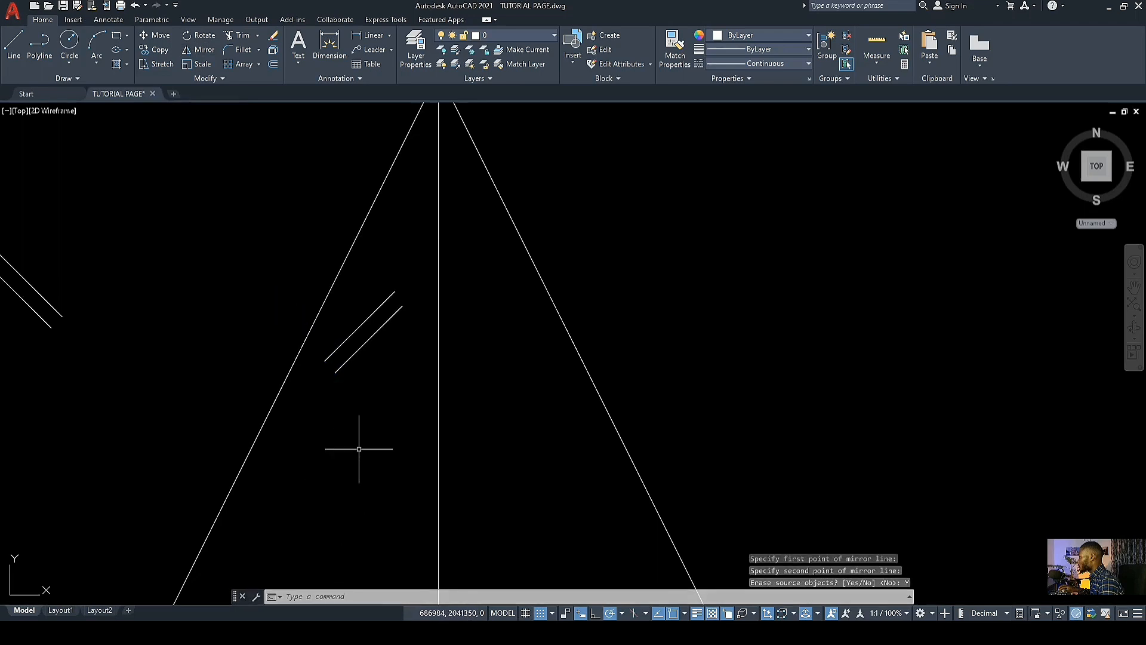
key("ctrl+z")
Step: Mirror the tick pair on the triangle's left side about a vertical line through its lower right endpoint, keeping the source lines
left_click(365, 379)
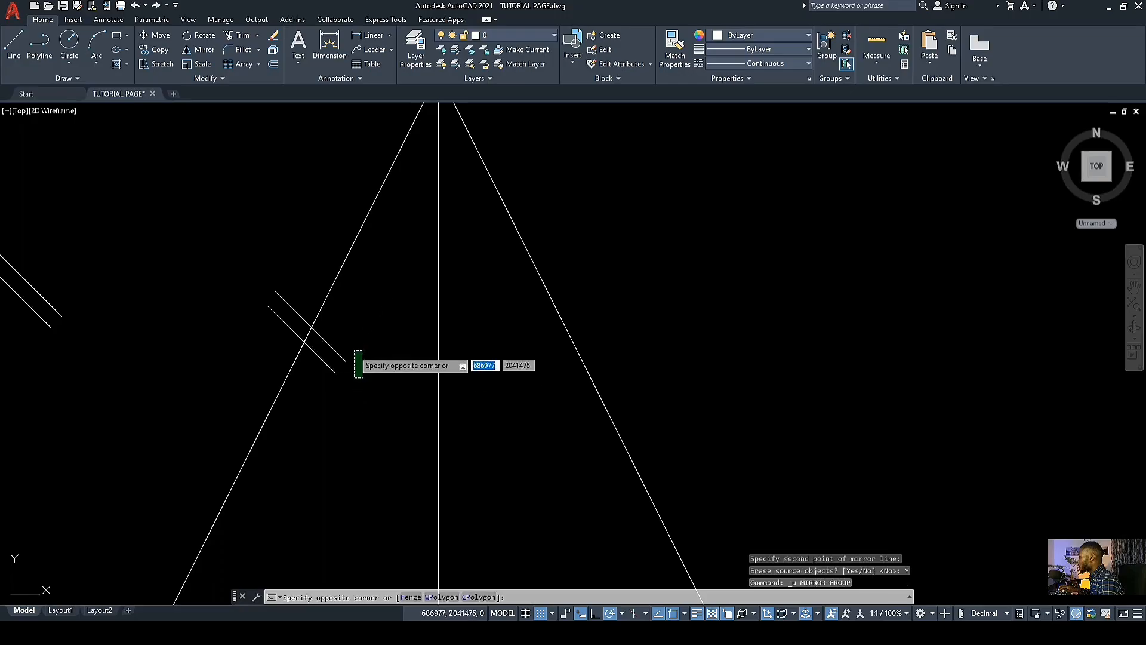
left_click(321, 347)
right_click(362, 331)
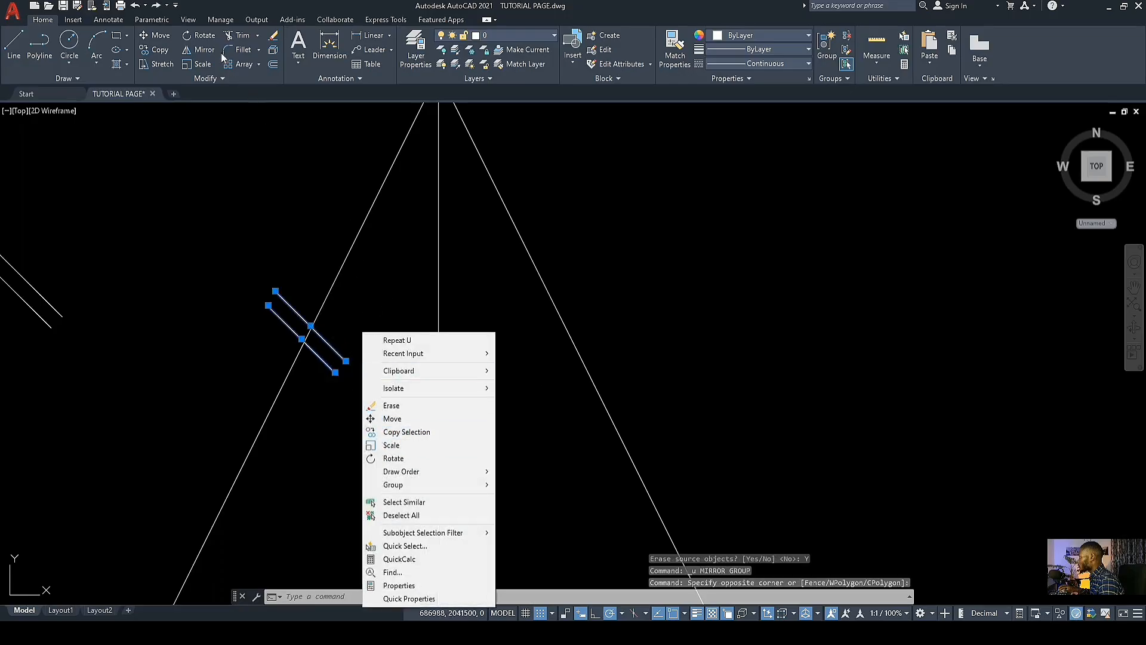
left_click(200, 52)
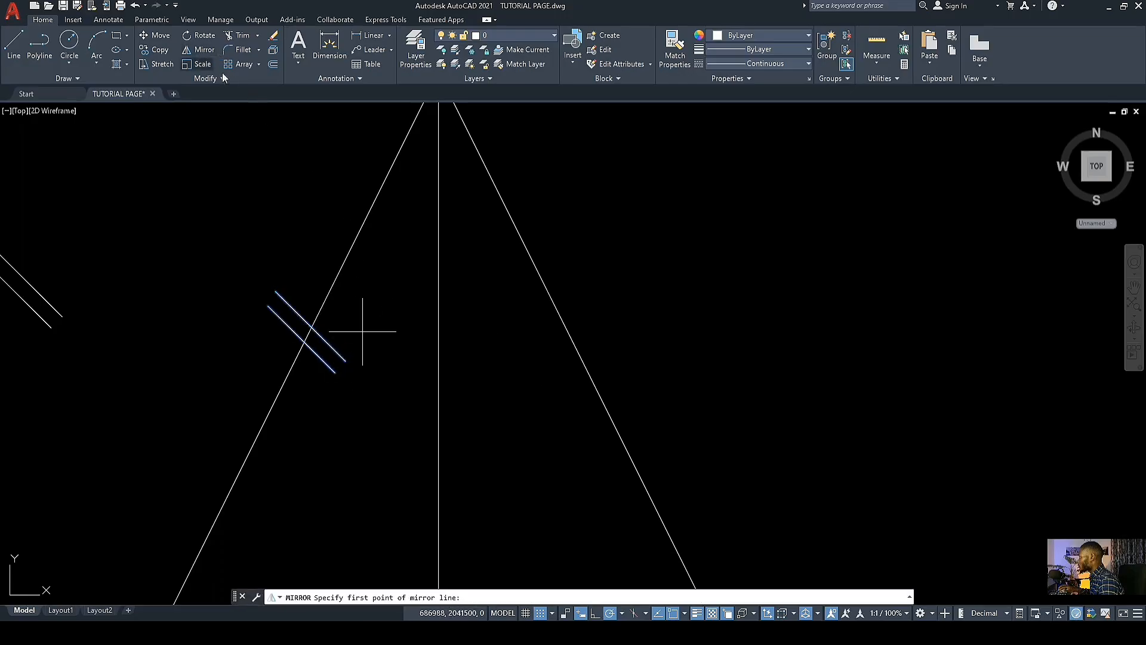
left_click(335, 372)
left_click(332, 437)
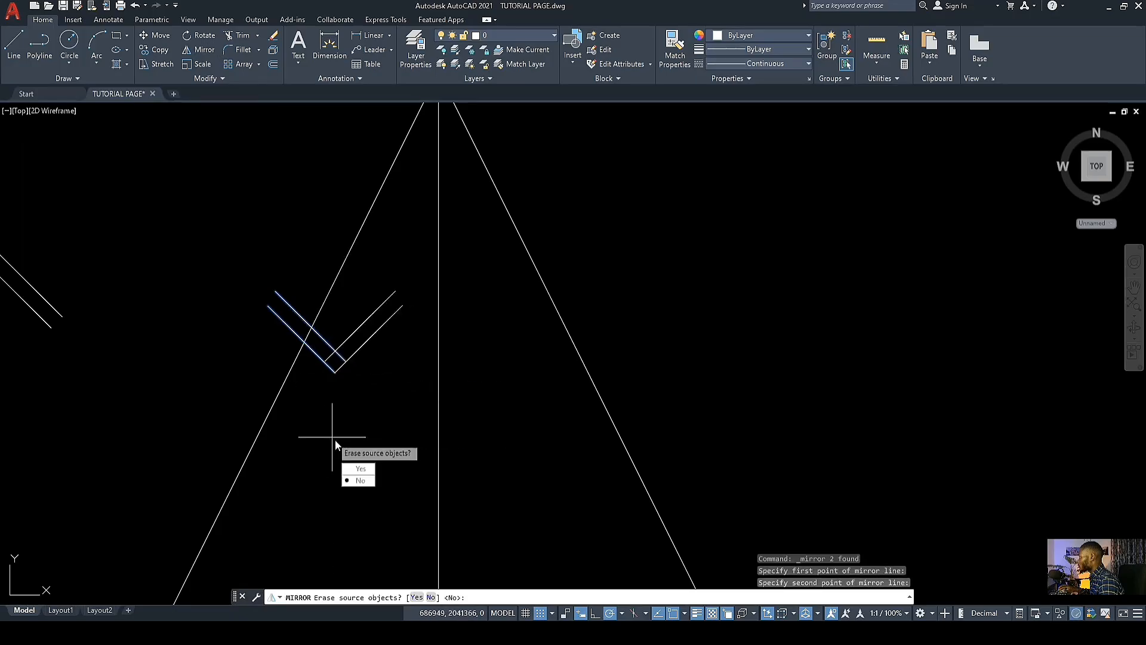
left_click(346, 481)
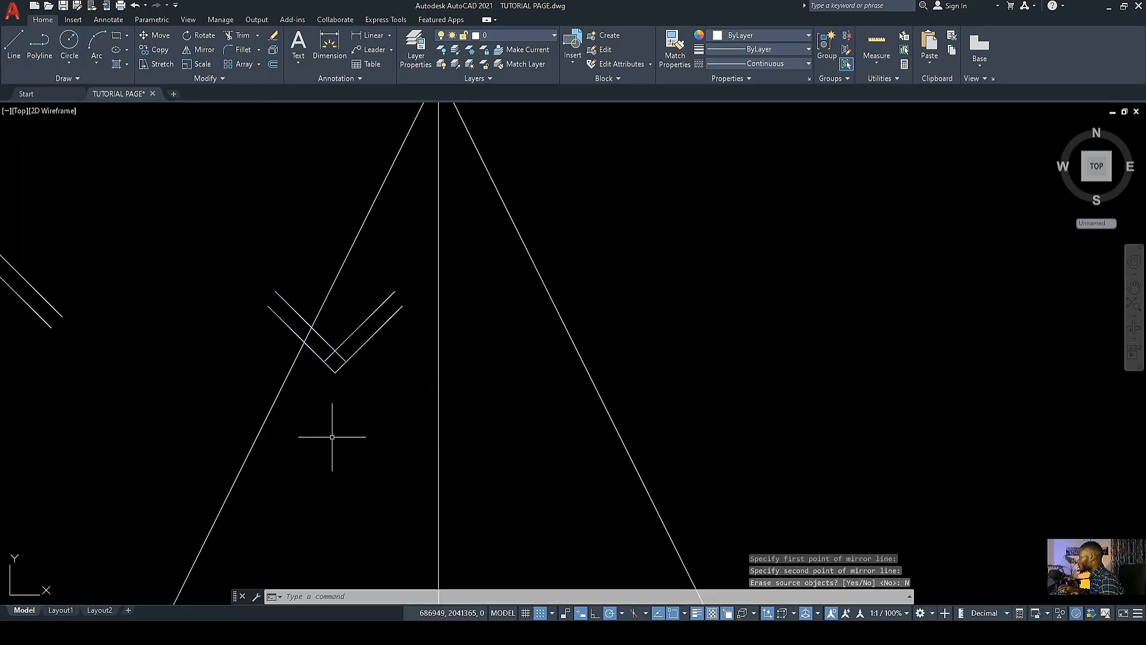
left_click(395, 353)
left_click(354, 258)
right_click(269, 235)
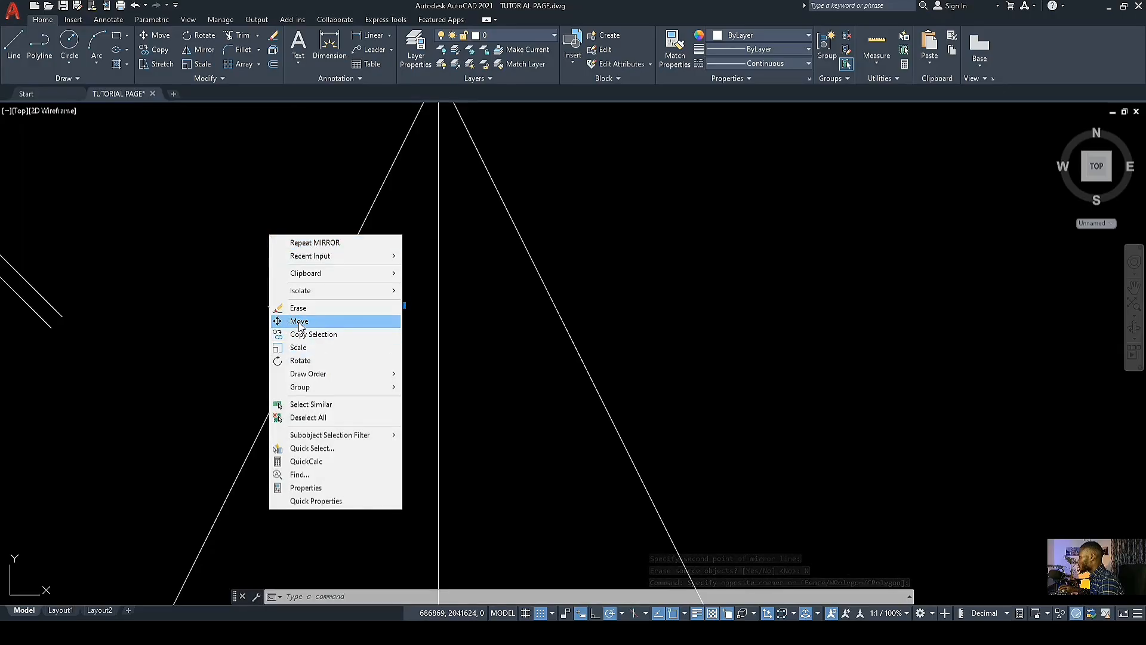
key("Escape")
key("Escape")
Step: Move the mirrored tick pair horizontally from its lower left endpoint so it crosses the triangle's right side
left_click(378, 343)
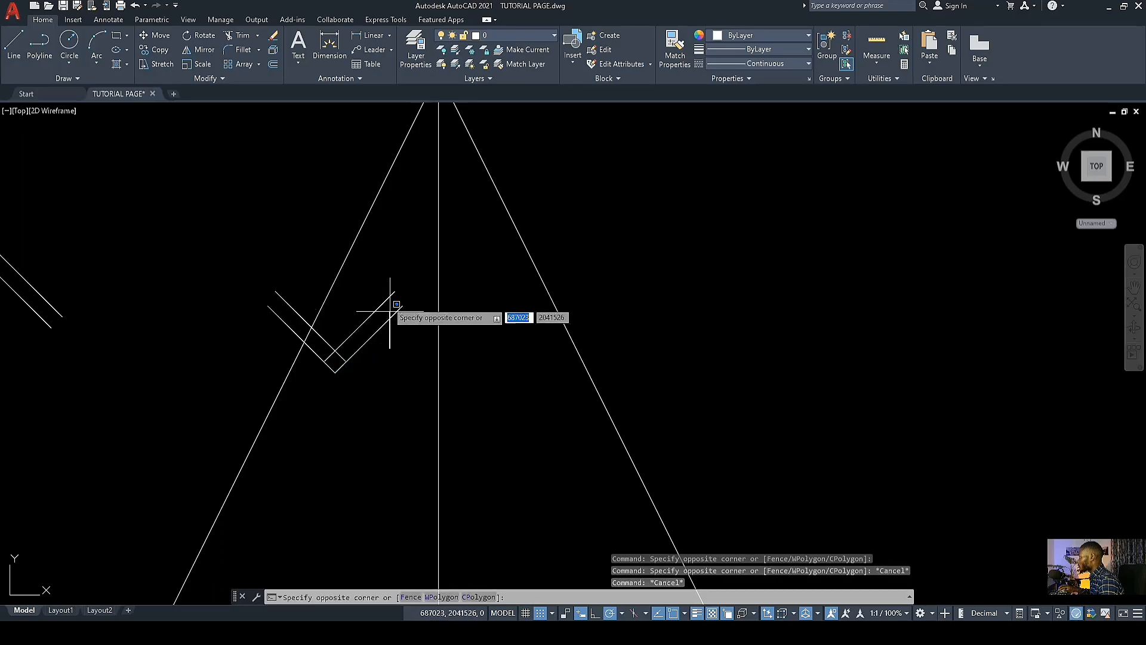
left_click(362, 270)
right_click(278, 231)
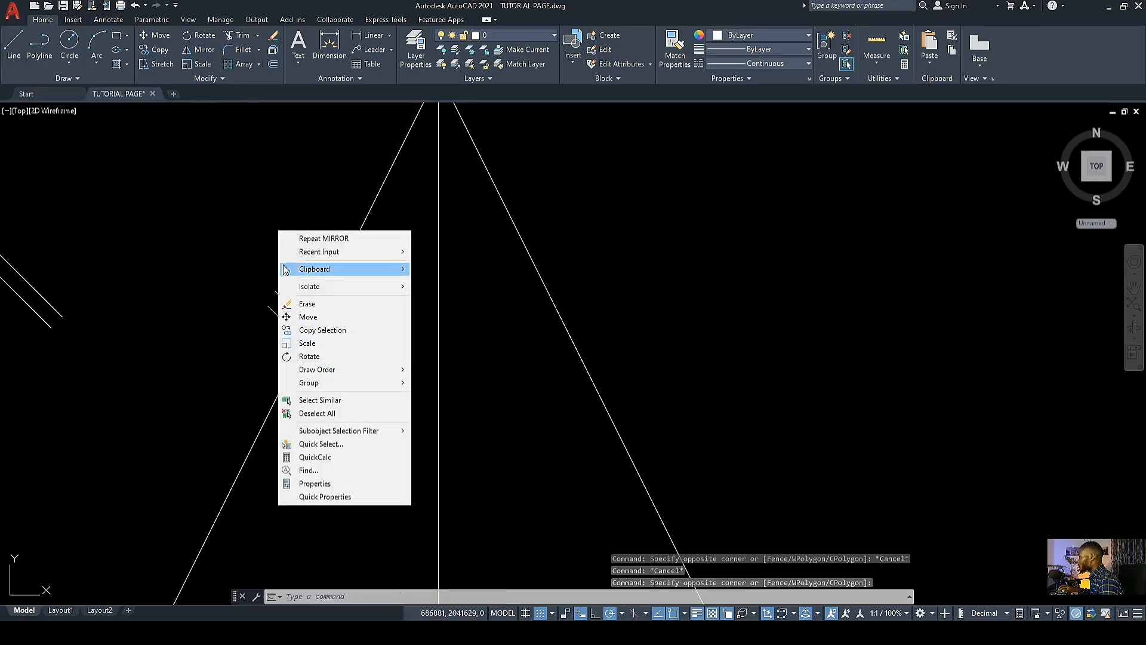
left_click(301, 314)
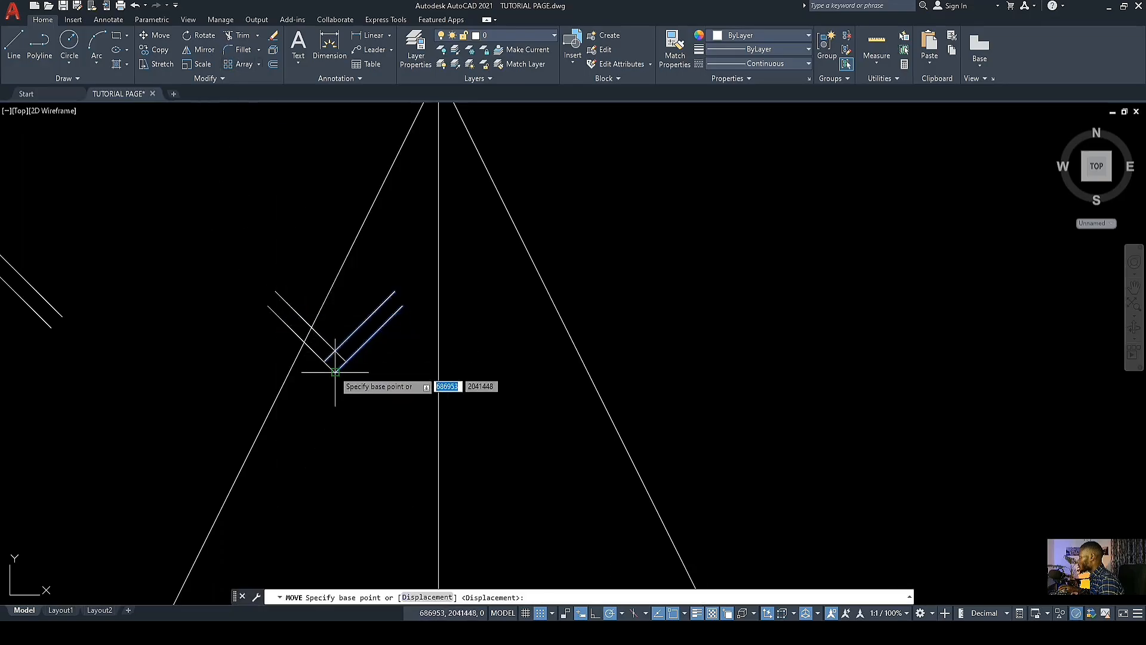
left_click(335, 372)
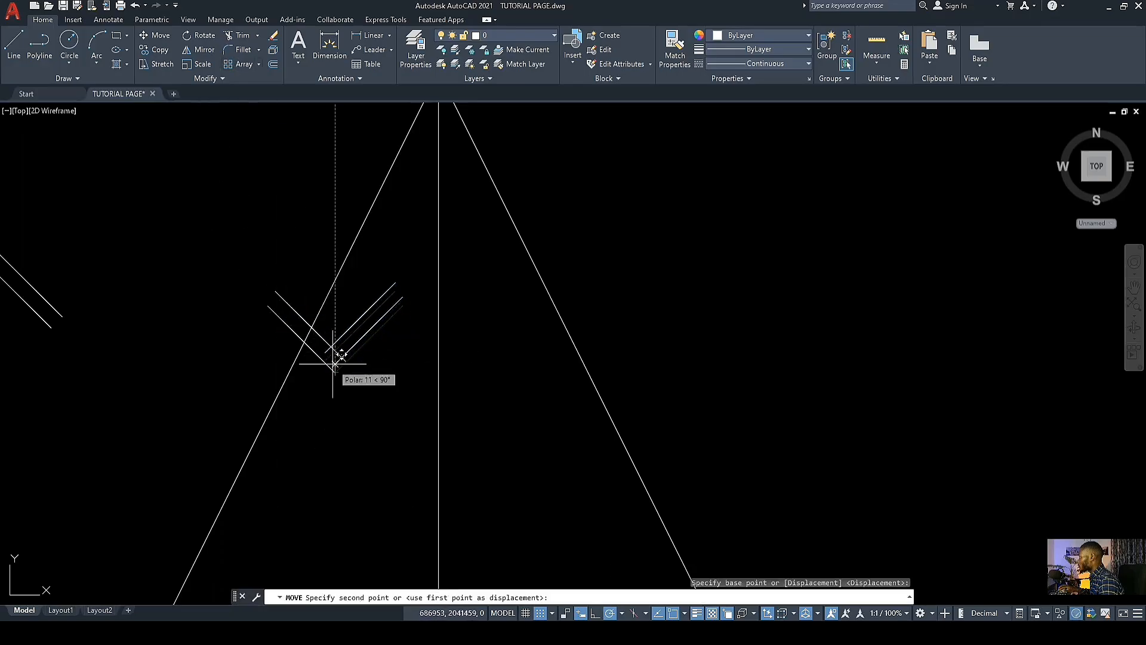
left_click(543, 372)
Step: Erase the spare pair of tick lines lying outside the triangle to its left
scroll(544, 388, "down", 5)
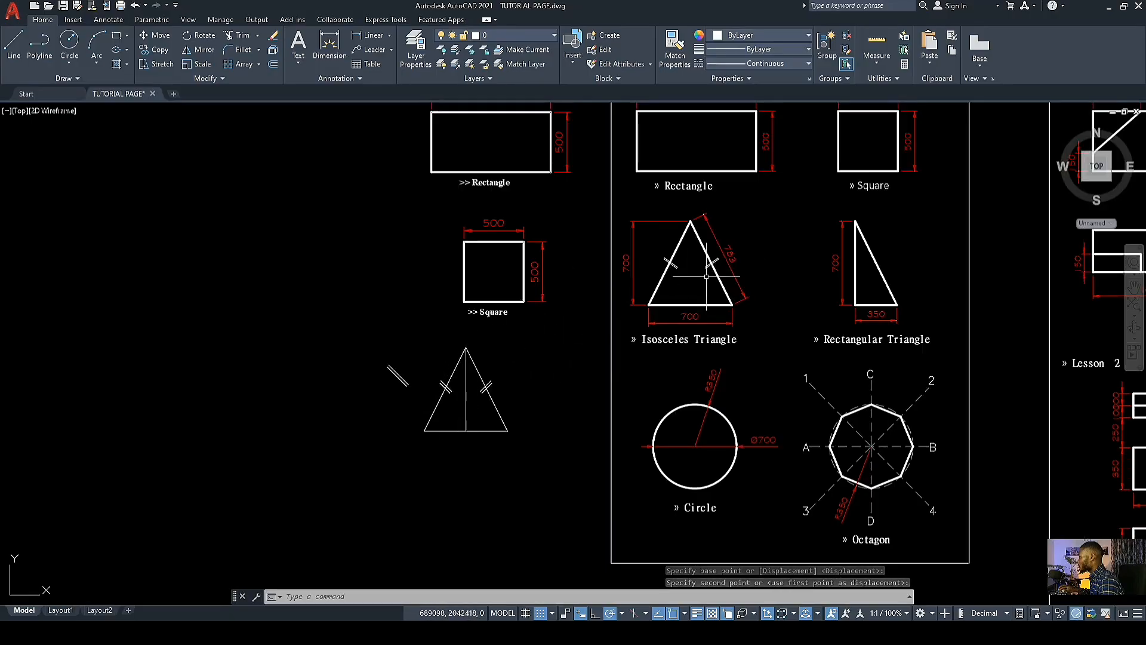
scroll(391, 394, "up", 2)
left_click(435, 394)
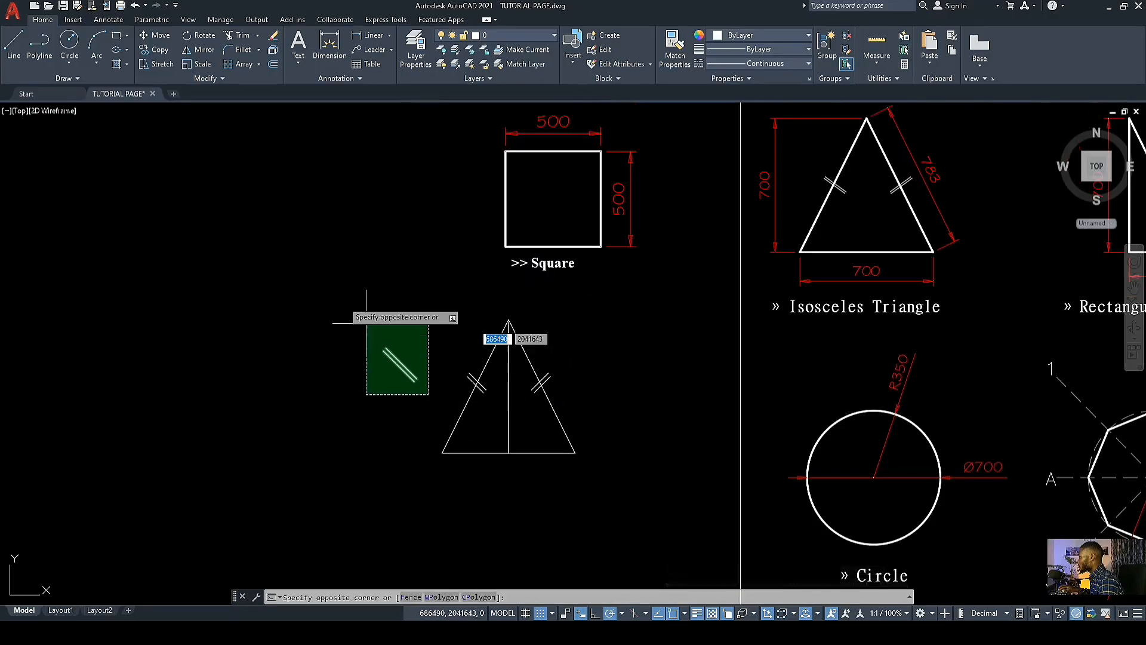
left_click(365, 377)
key("Delete")
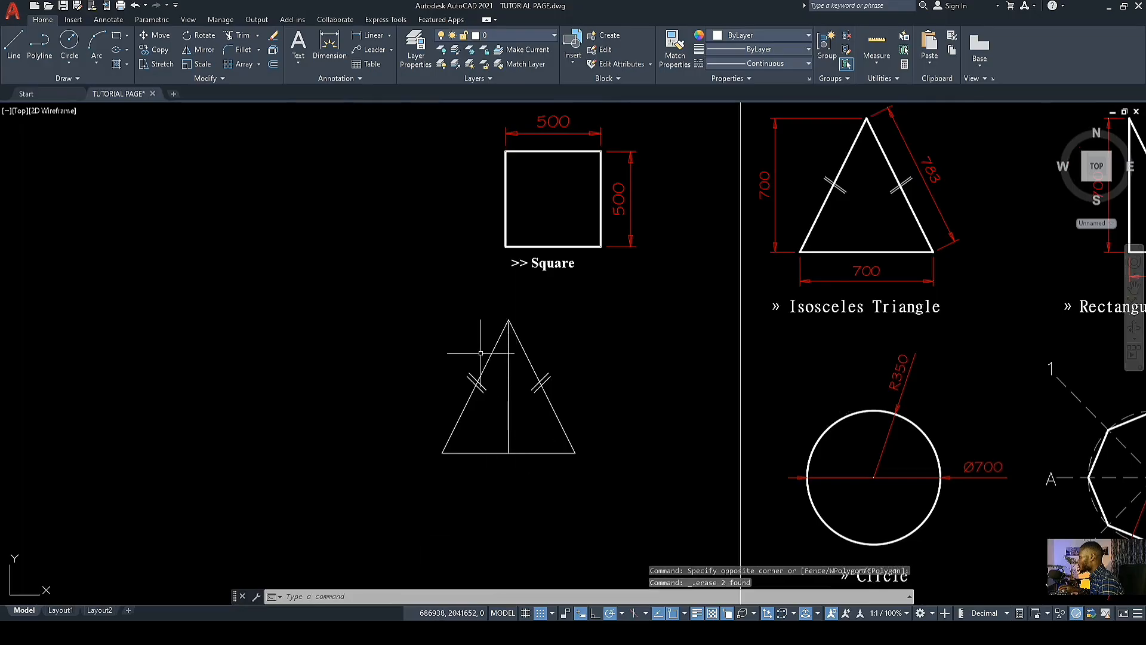
Step: Erase the vertical construction line running from the triangle's apex to its base
scroll(528, 394, "up", 2)
left_click(524, 423)
left_click(472, 413)
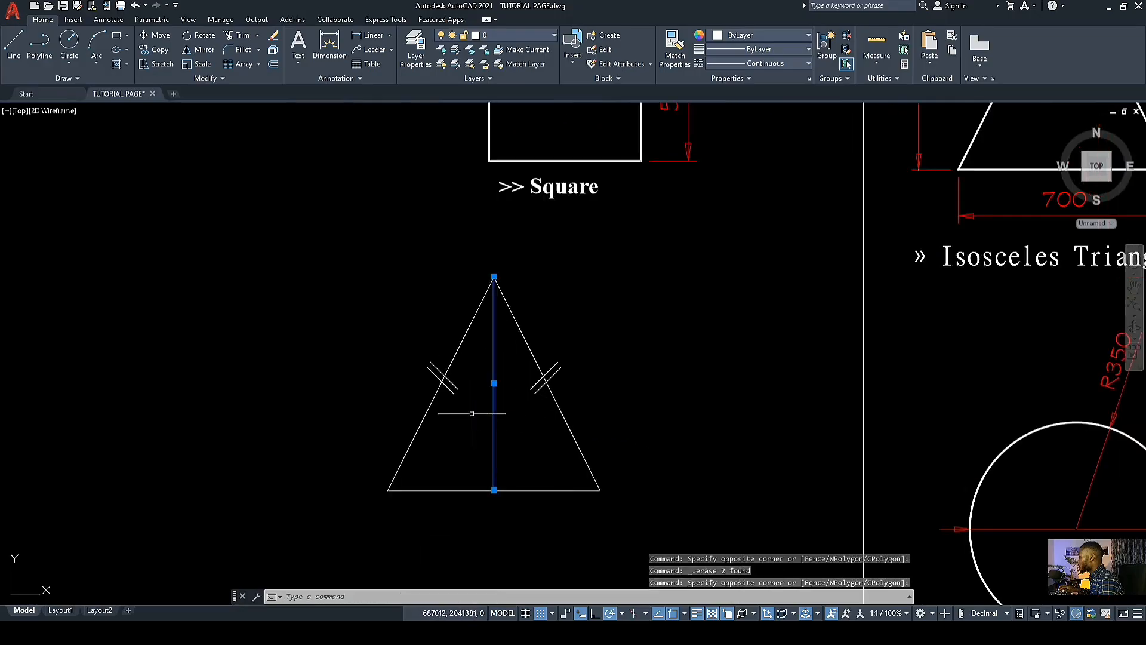
scroll(492, 382, "down", 2)
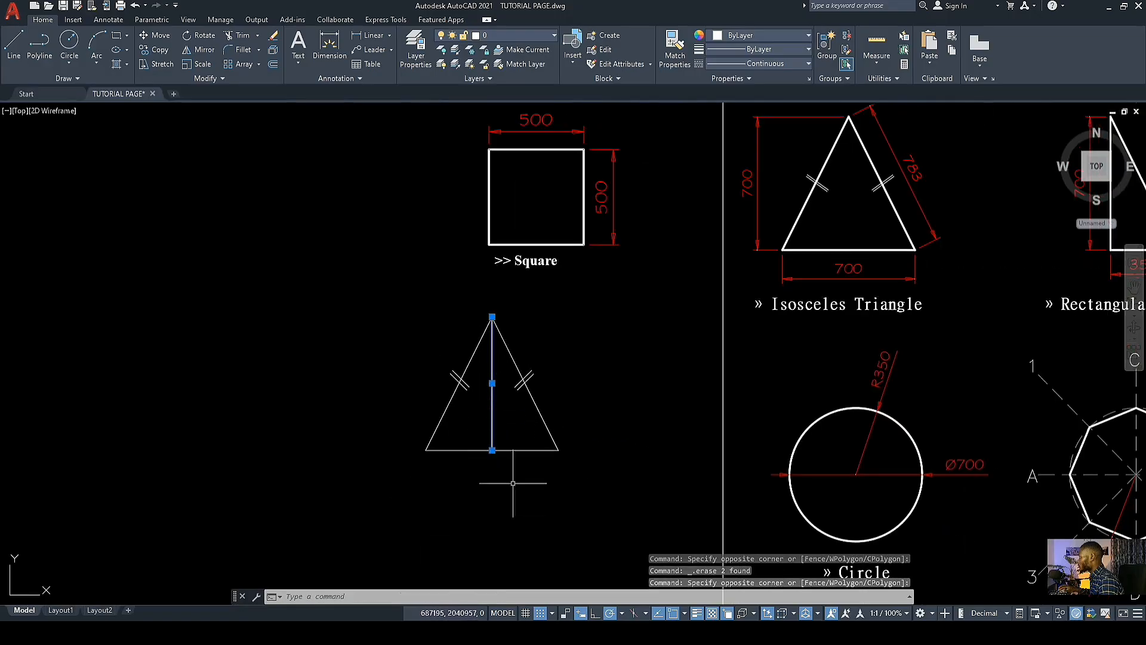
key("Delete")
scroll(457, 375, "up", 2)
middle_click_drag(463, 396, 446, 467)
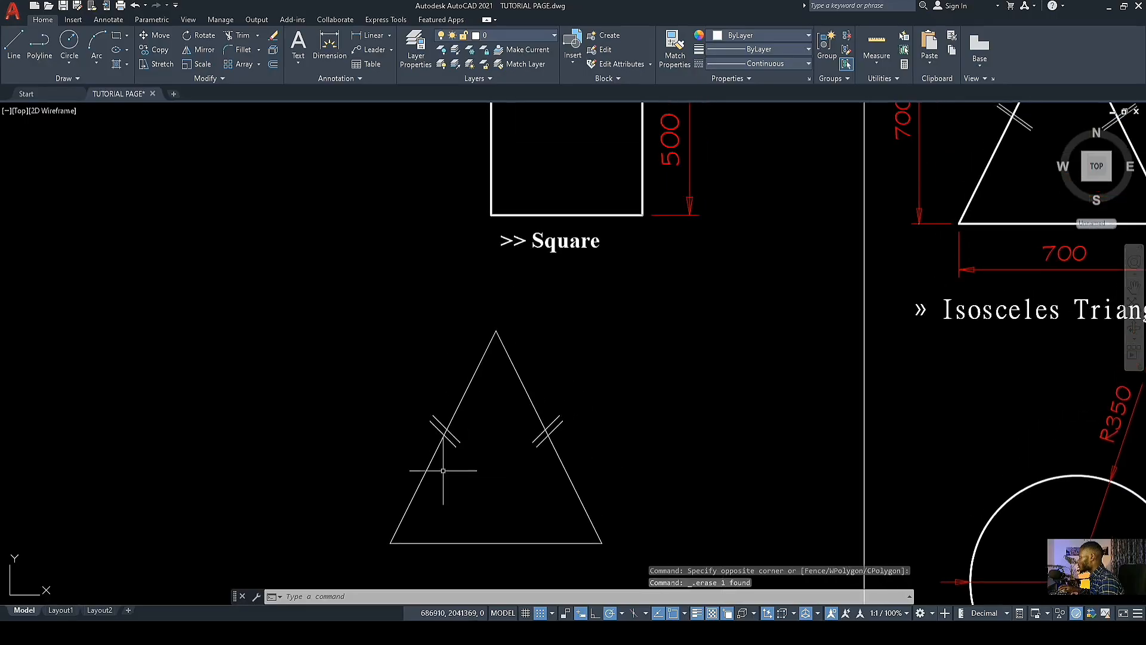
scroll(443, 472, "down", 2)
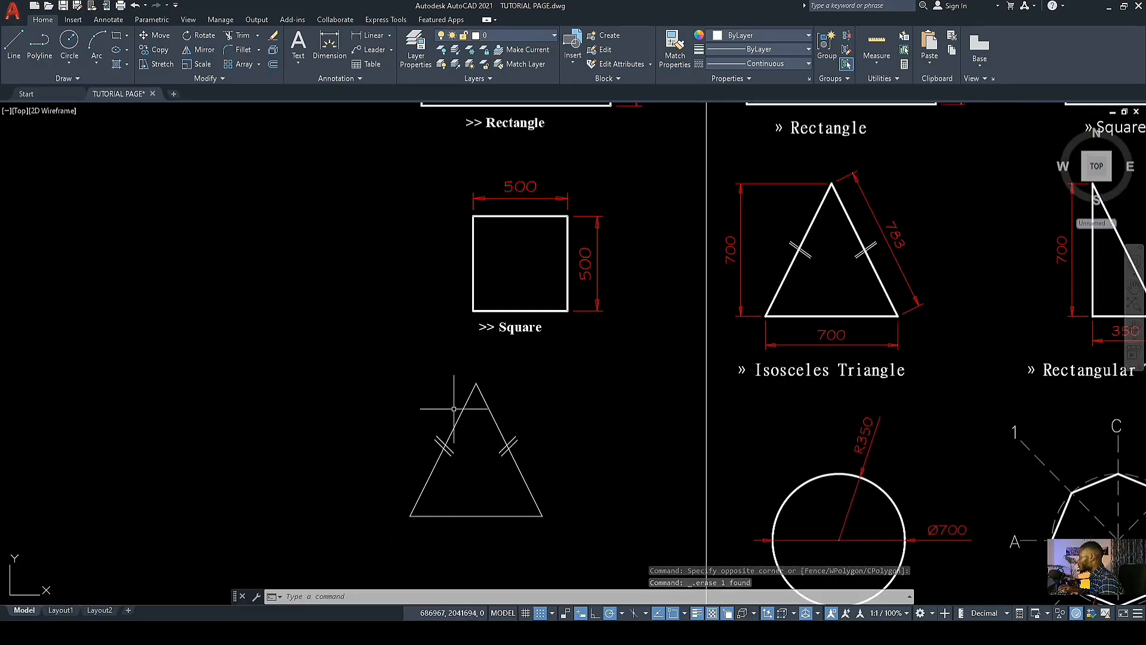
scroll(478, 480, "up", 2)
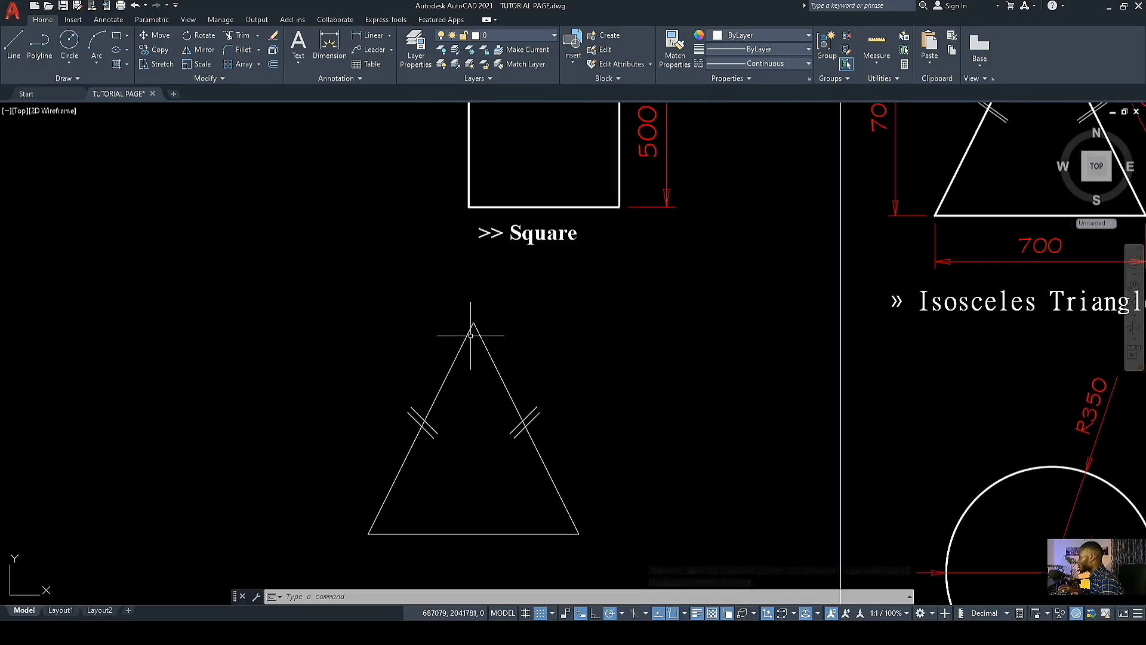
scroll(471, 325, "down", 2)
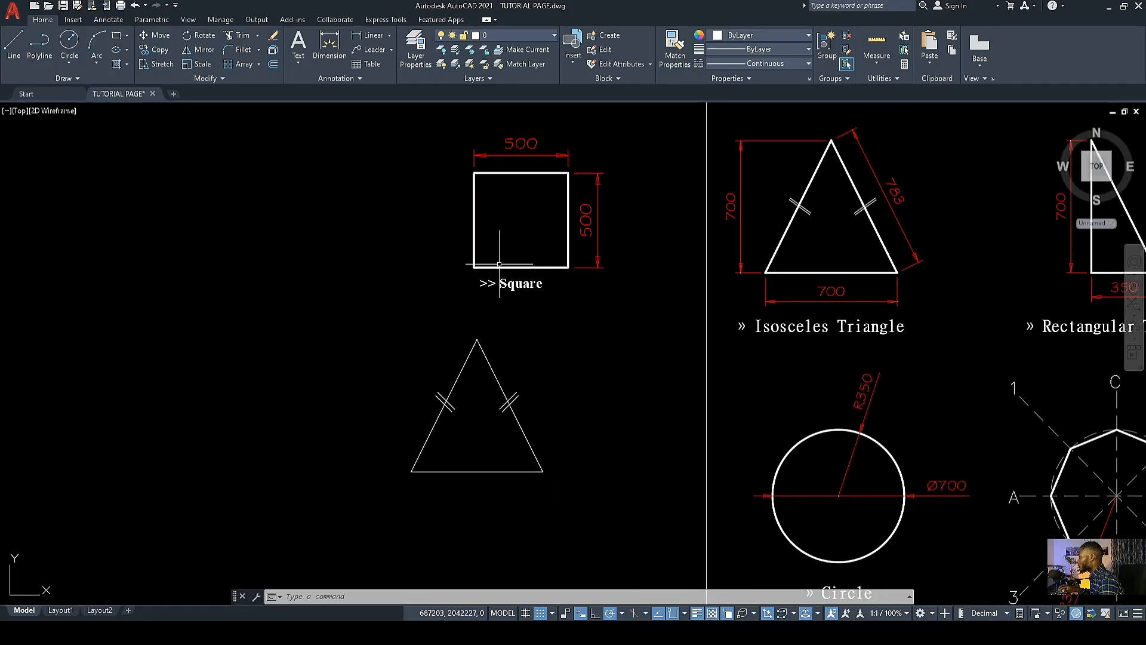
Step: Match the properties of the 500 square's outline onto all three sides of the newly drawn triangle, leaving the tick marks as they are
scroll(566, 234, "up", 4)
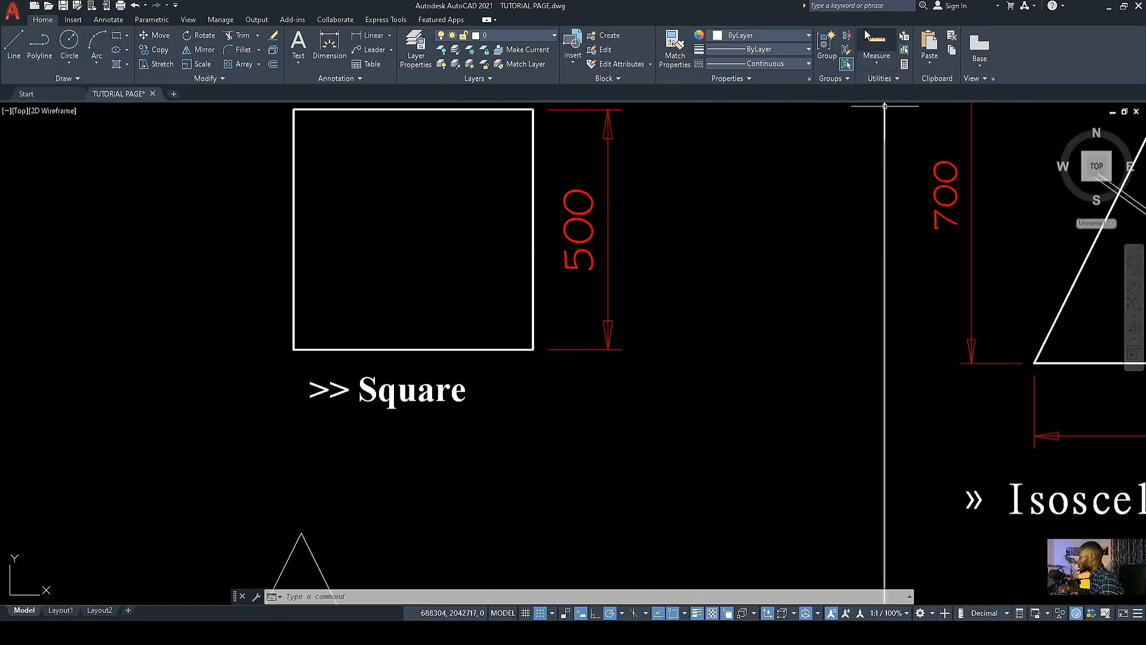
left_click(675, 40)
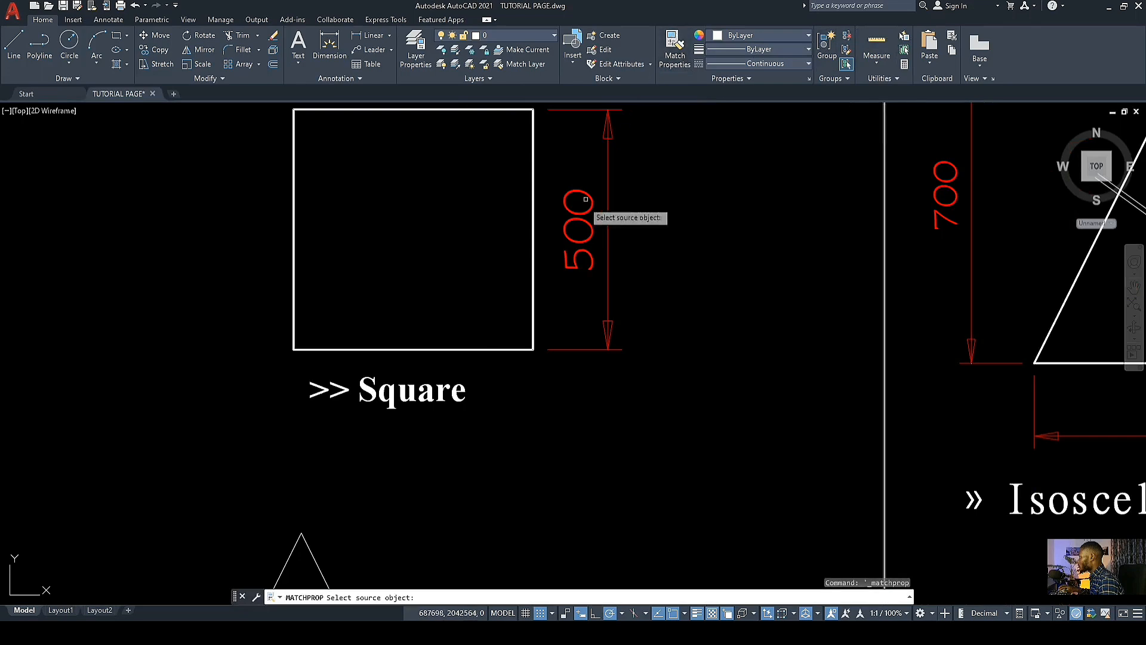
middle_click_drag(461, 255, 498, 345)
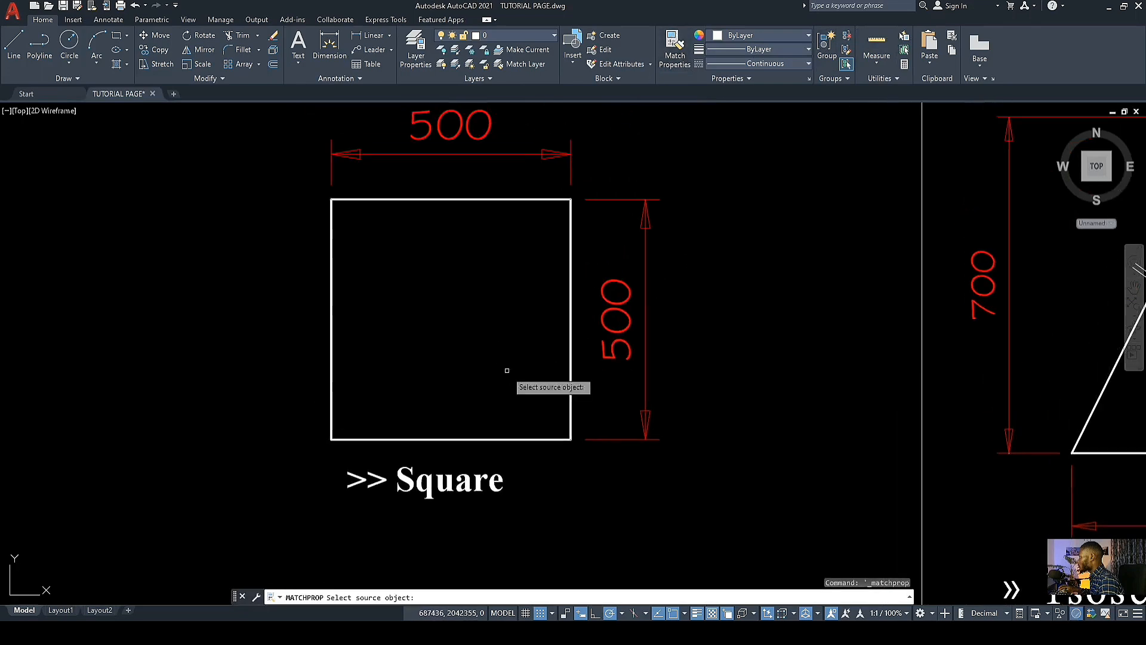
left_click(530, 440)
scroll(531, 322, "down", 5)
scroll(493, 349, "up", 2)
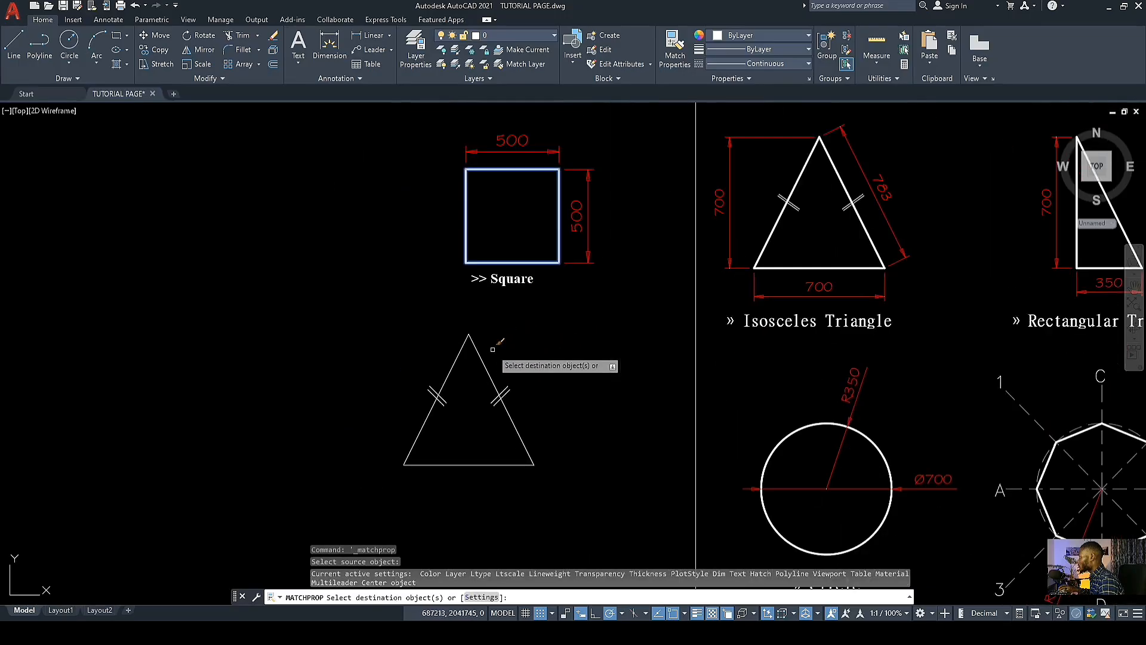
scroll(489, 349, "up", 2)
middle_click_drag(455, 336, 495, 327)
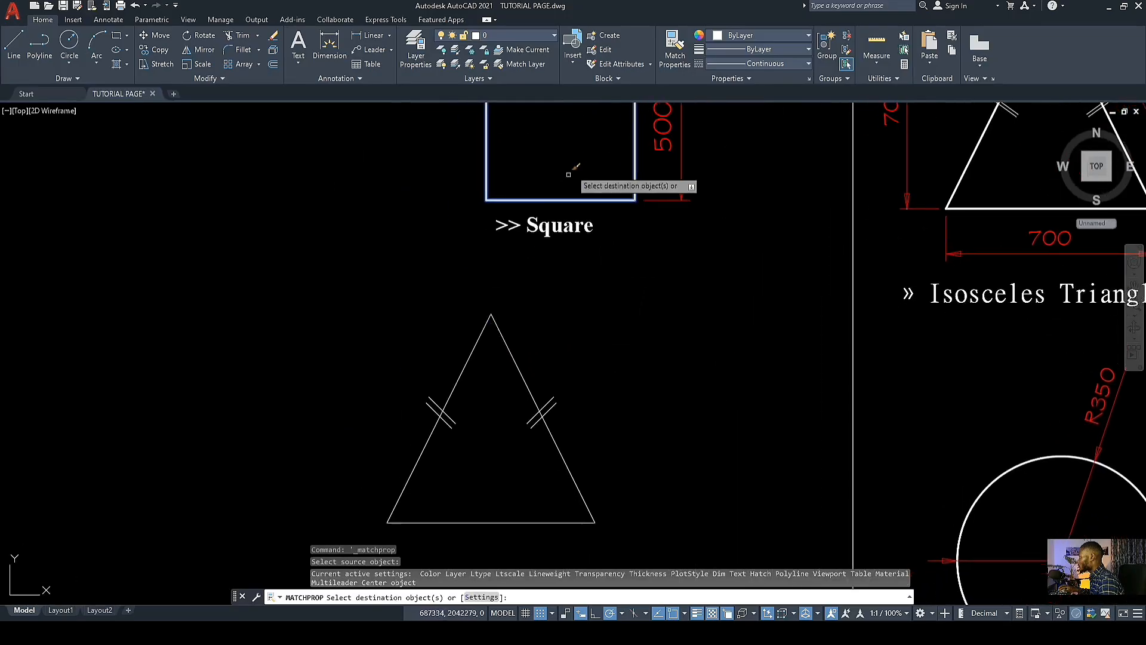
middle_click_drag(568, 174, 563, 351)
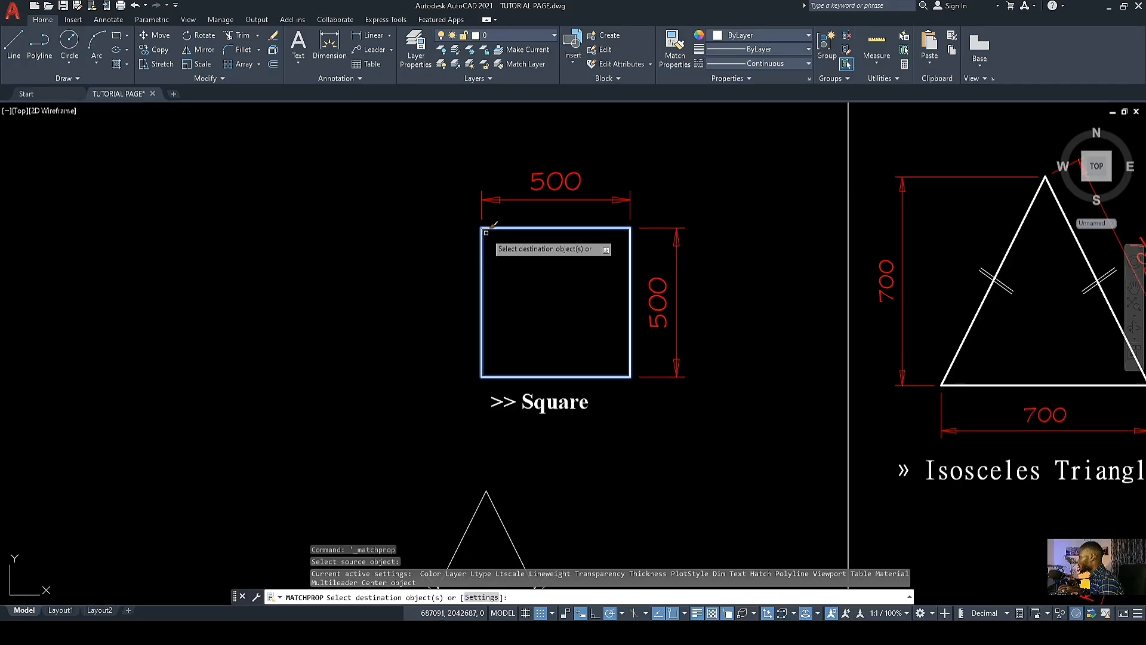
middle_click_drag(505, 243, 518, 237)
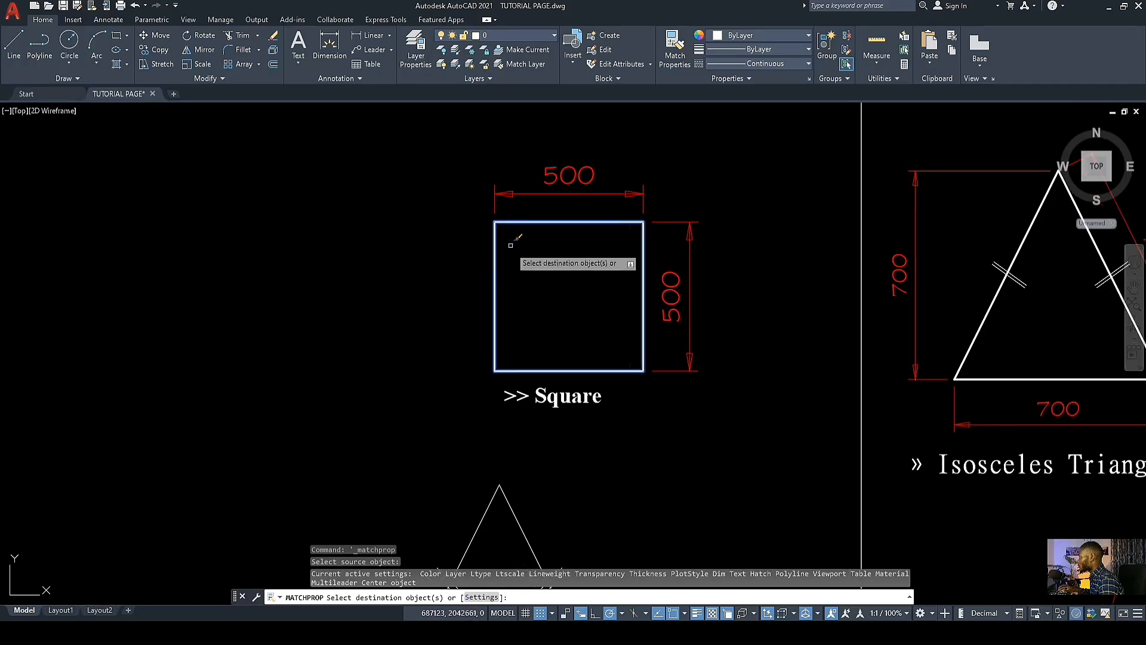
scroll(510, 244, "down", 2)
scroll(513, 382, "up", 4)
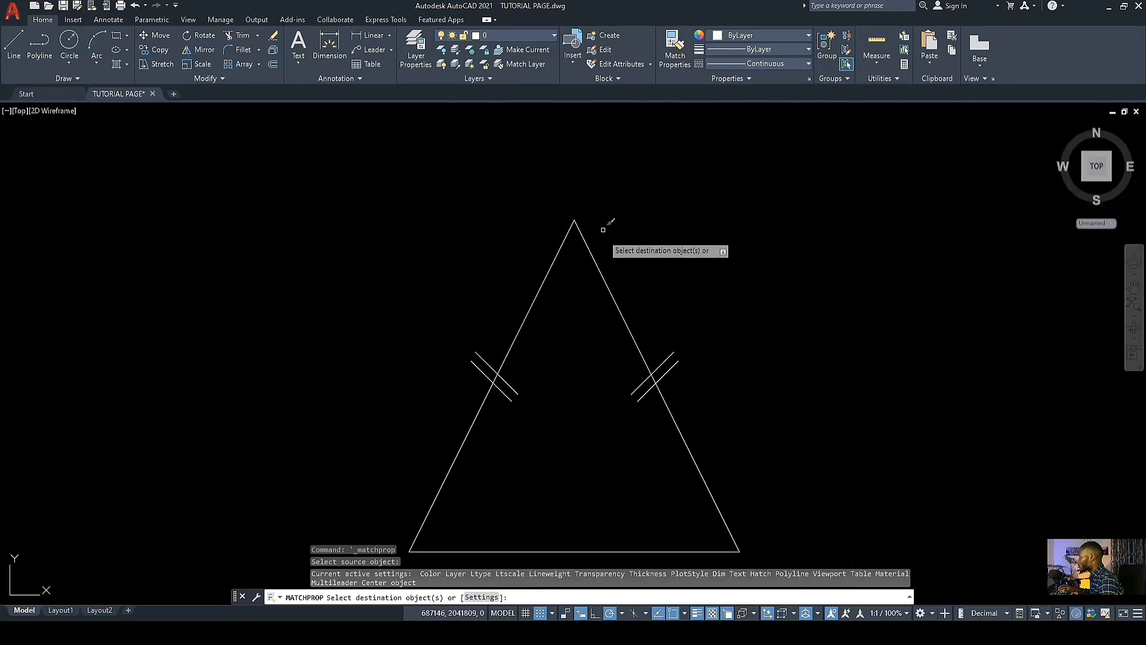
left_click(590, 249)
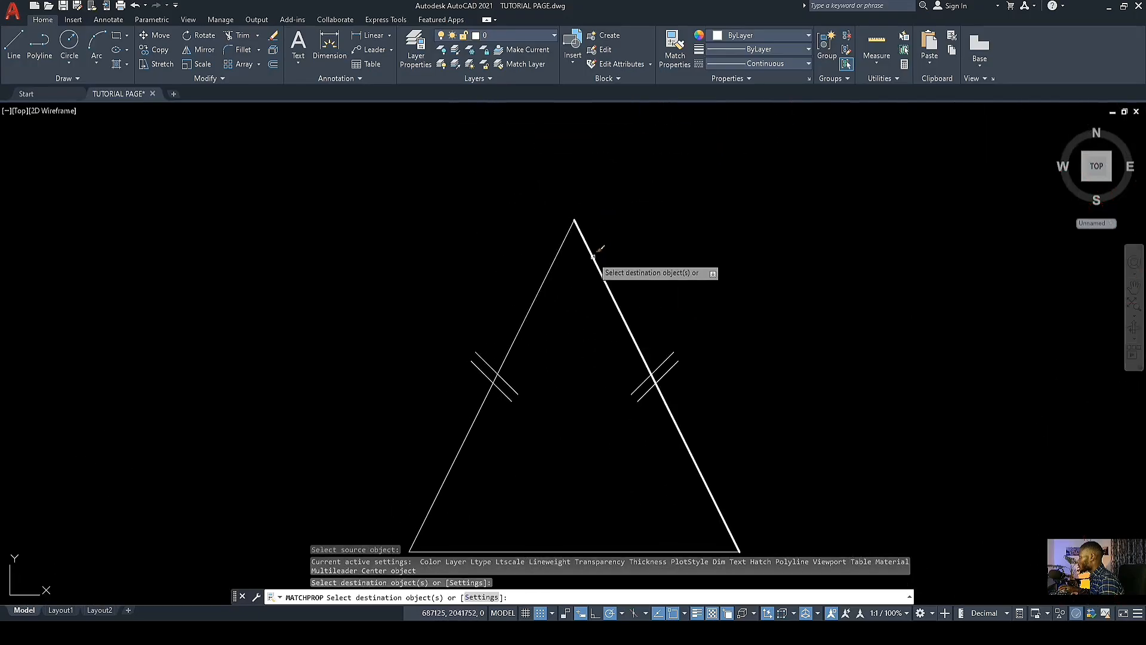
left_click(553, 263)
scroll(582, 190, "down", 3)
left_click(597, 250)
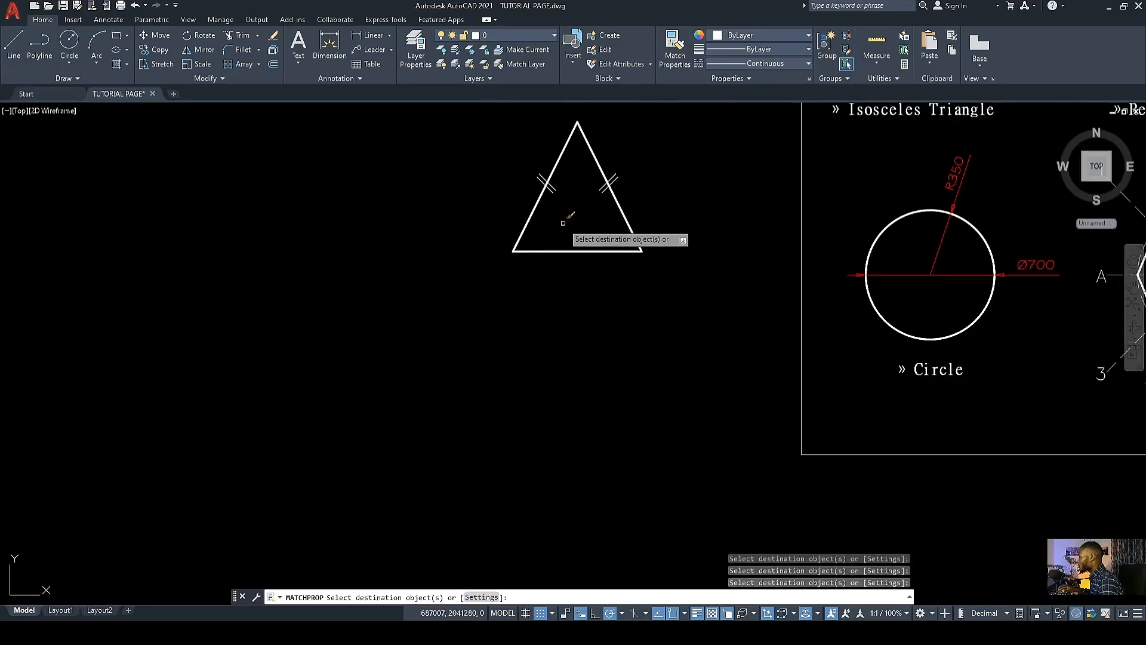
scroll(570, 342, "down", 2)
middle_click_drag(569, 353, 553, 425)
scroll(599, 311, "up", 2)
middle_click_drag(592, 316, 598, 361)
key("Escape")
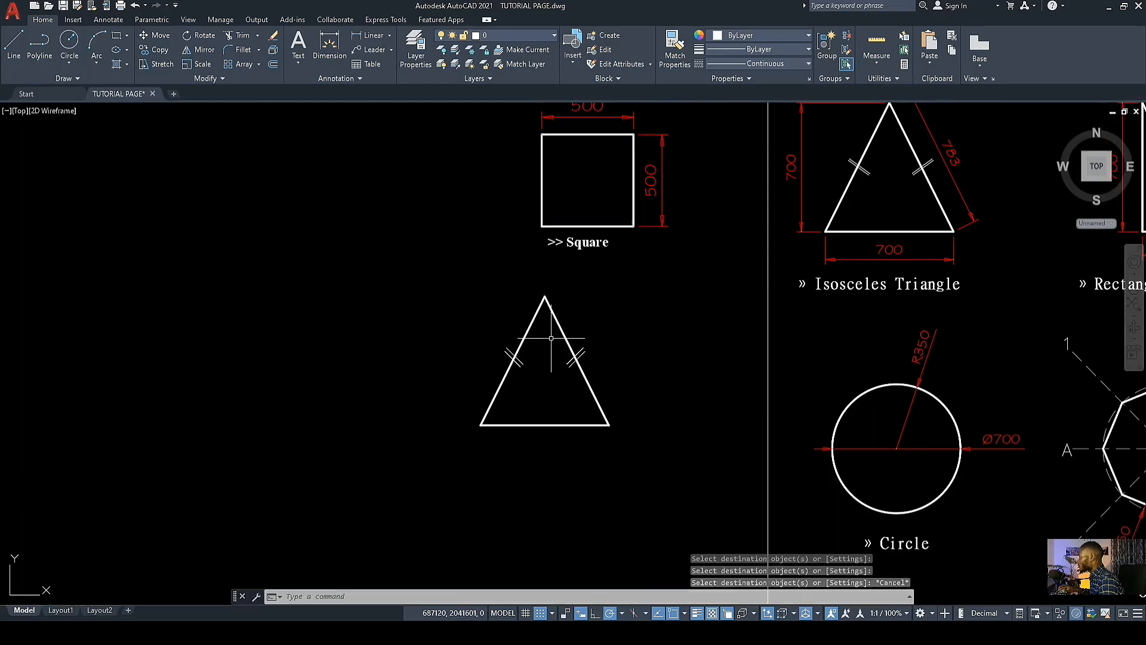
scroll(583, 365, "up", 2)
scroll(553, 363, "down", 4)
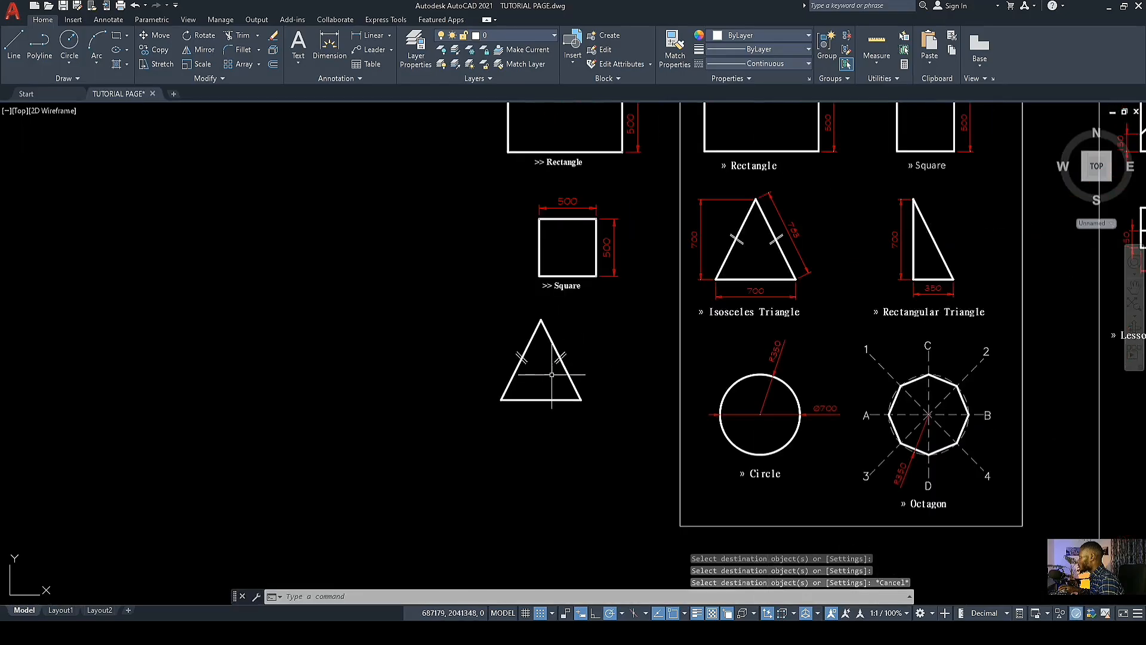
left_click(370, 35)
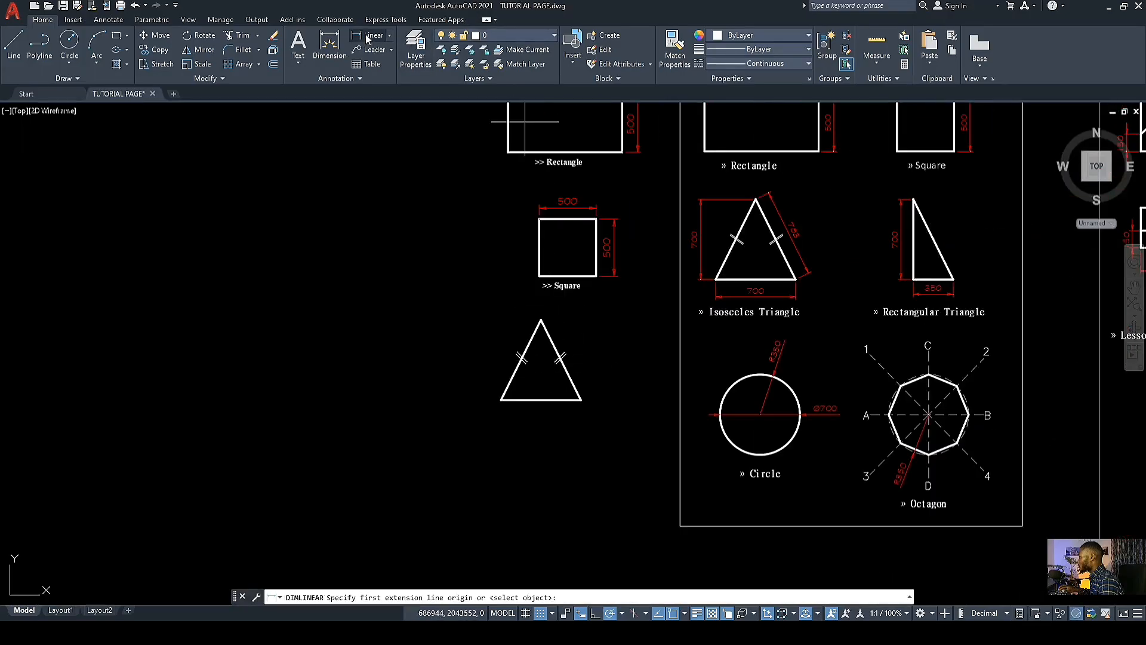
scroll(561, 361, "up", 2)
left_click(595, 423)
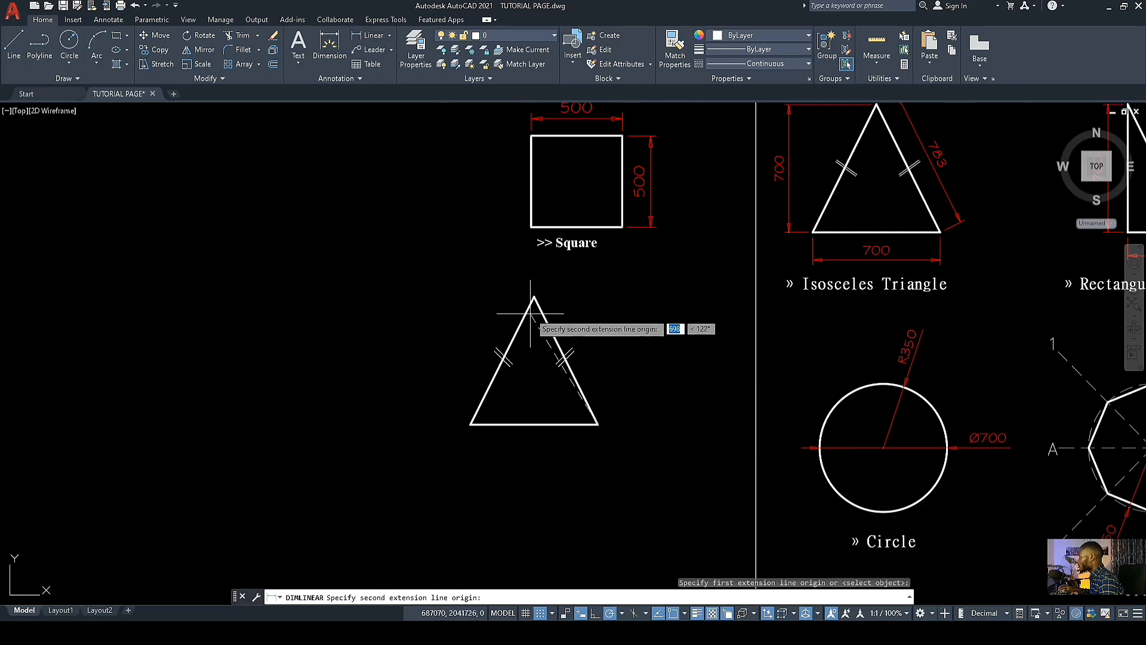
left_click(534, 296)
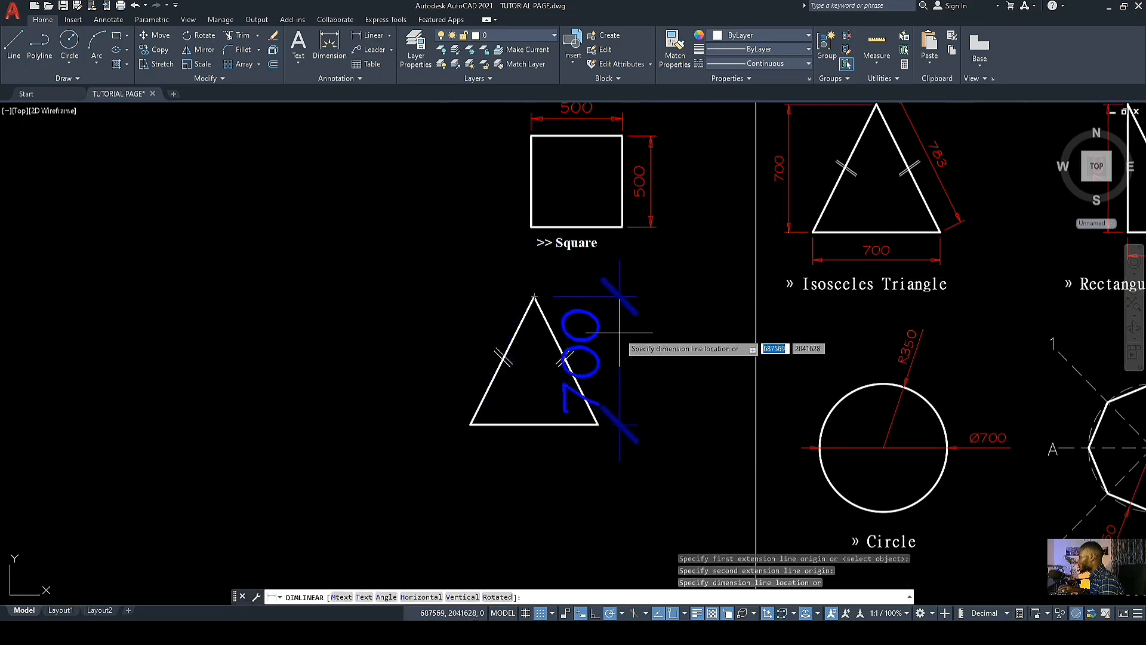
scroll(764, 358, "up", 2)
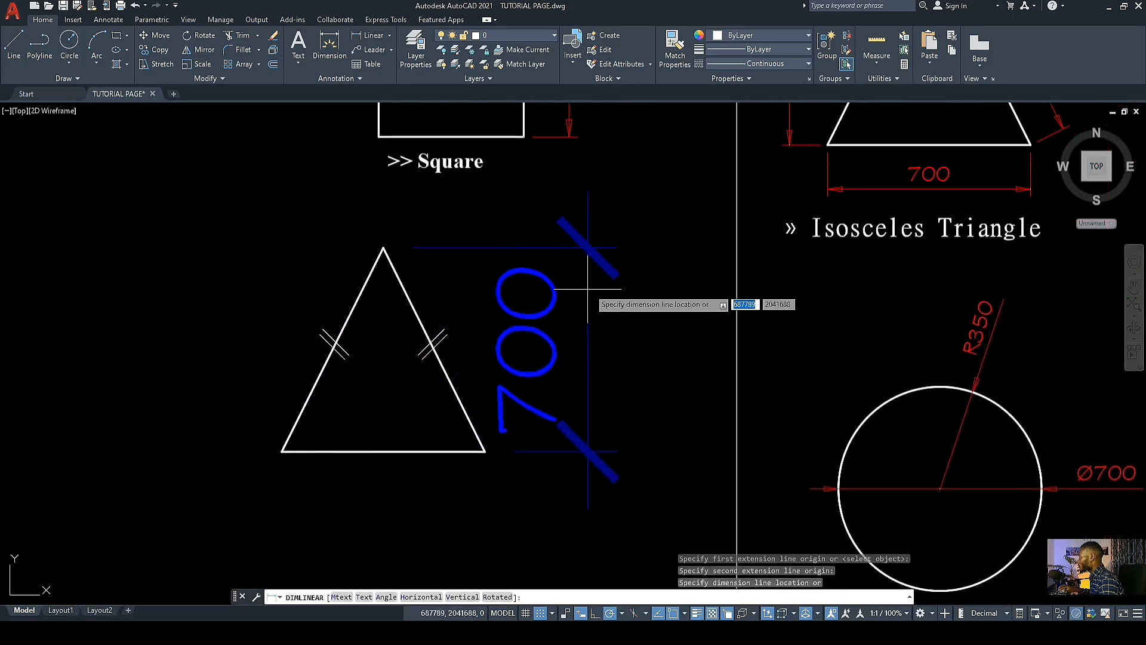
scroll(592, 287, "down", 6)
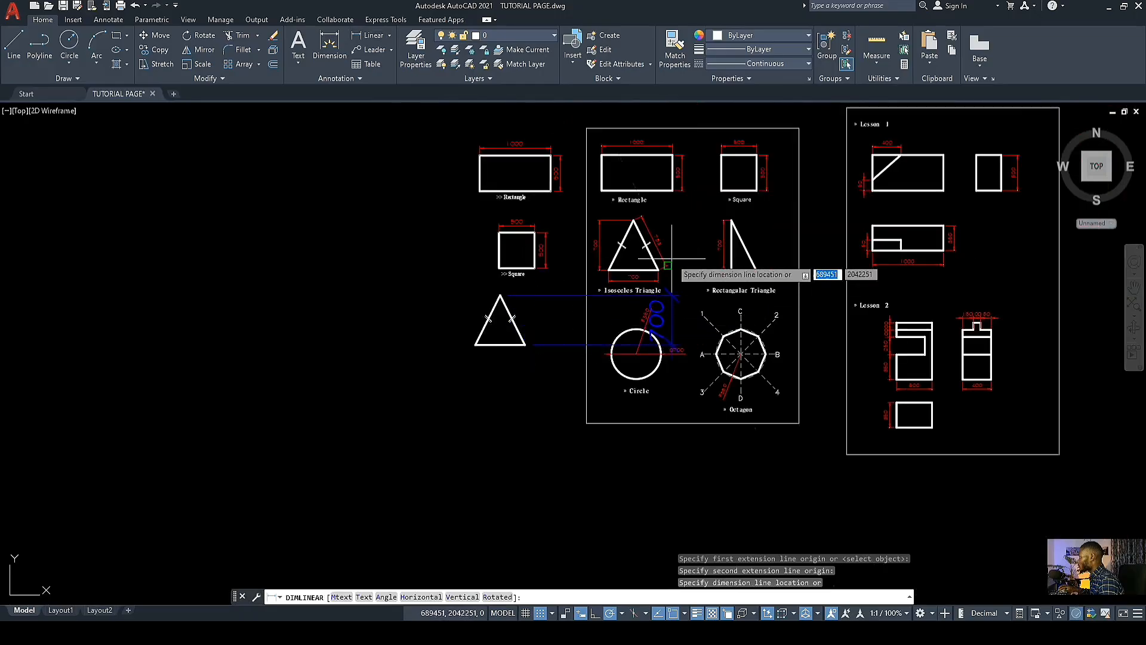
scroll(669, 266, "up", 2)
key("Escape")
Step: Add an aligned dimension to the new triangle's right sloping side, from the apex to the lower right corner, placed outside the triangle
scroll(660, 226, "up", 4)
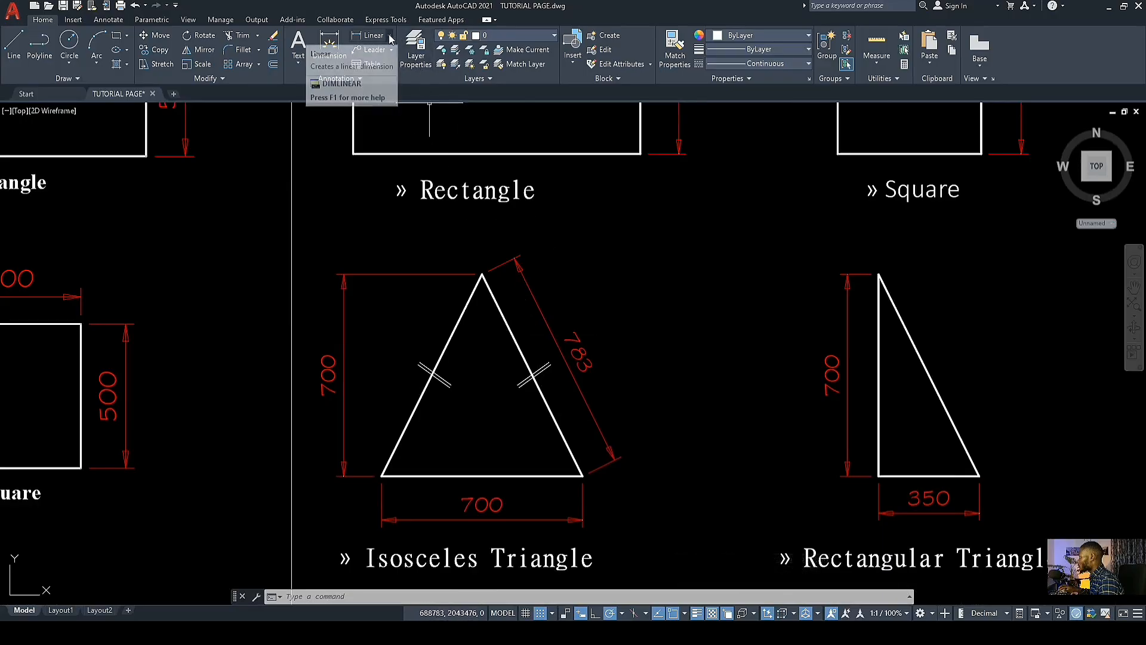
scroll(641, 286, "down", 5)
scroll(354, 499, "up", 5)
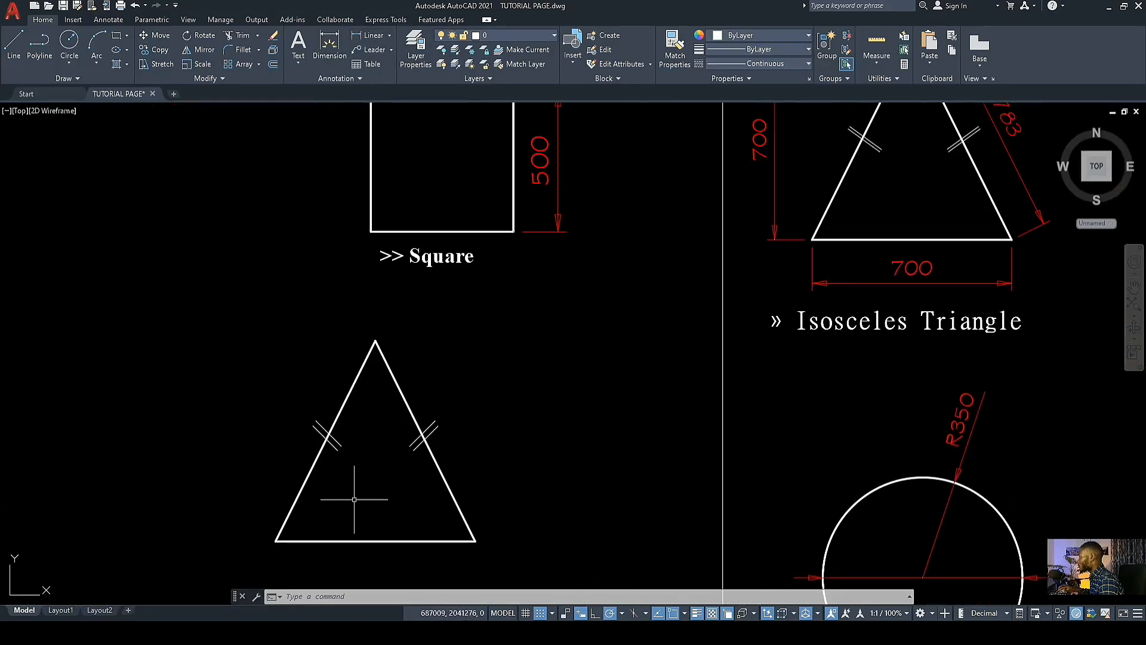
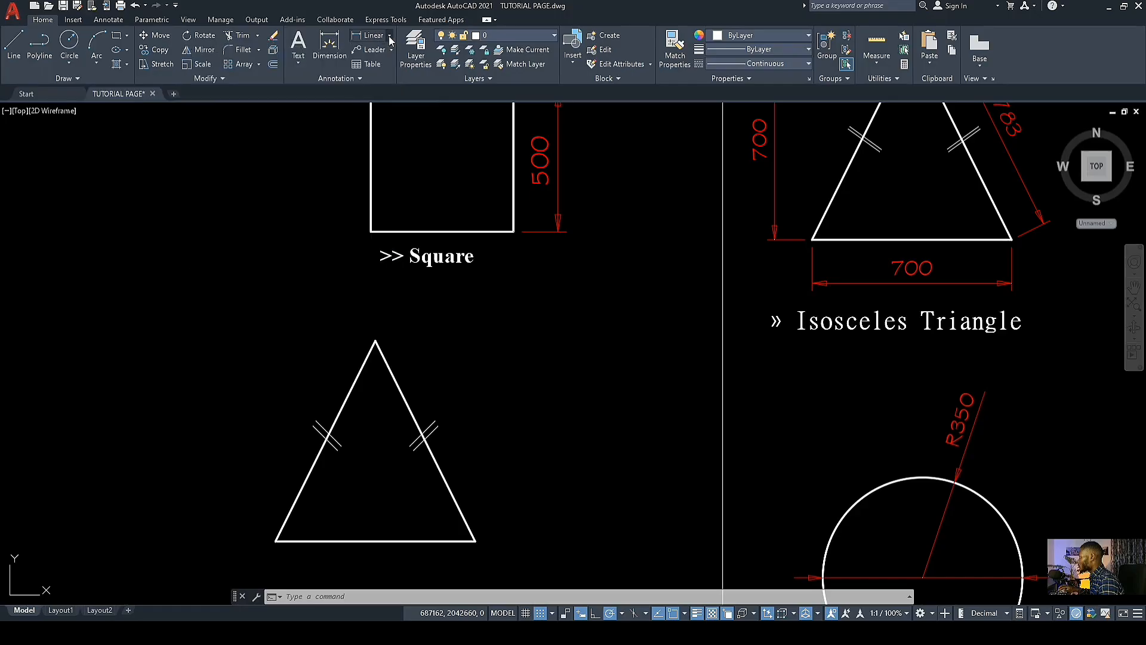
left_click(389, 37)
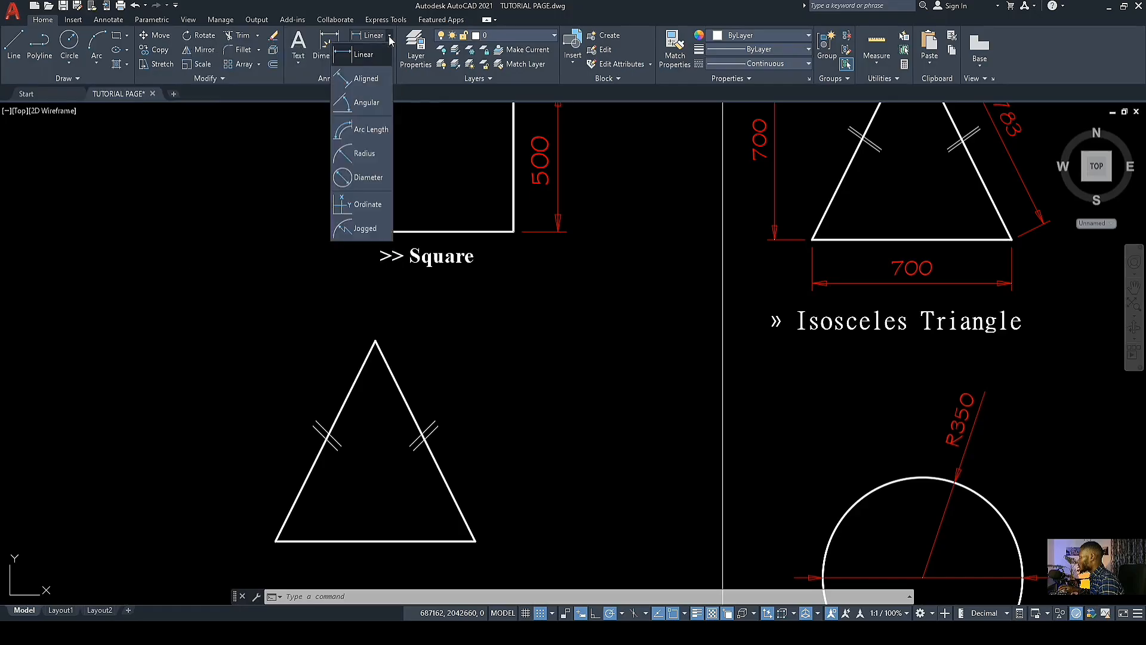
left_click(362, 81)
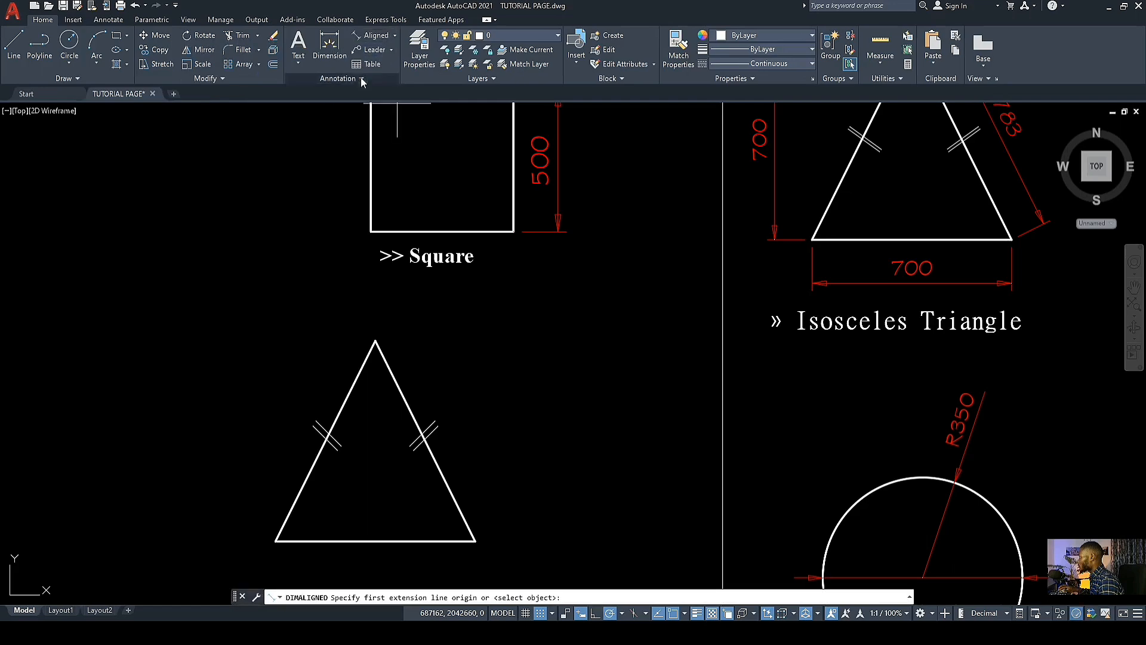
scroll(393, 221, "down", 5)
scroll(351, 246, "up", 6)
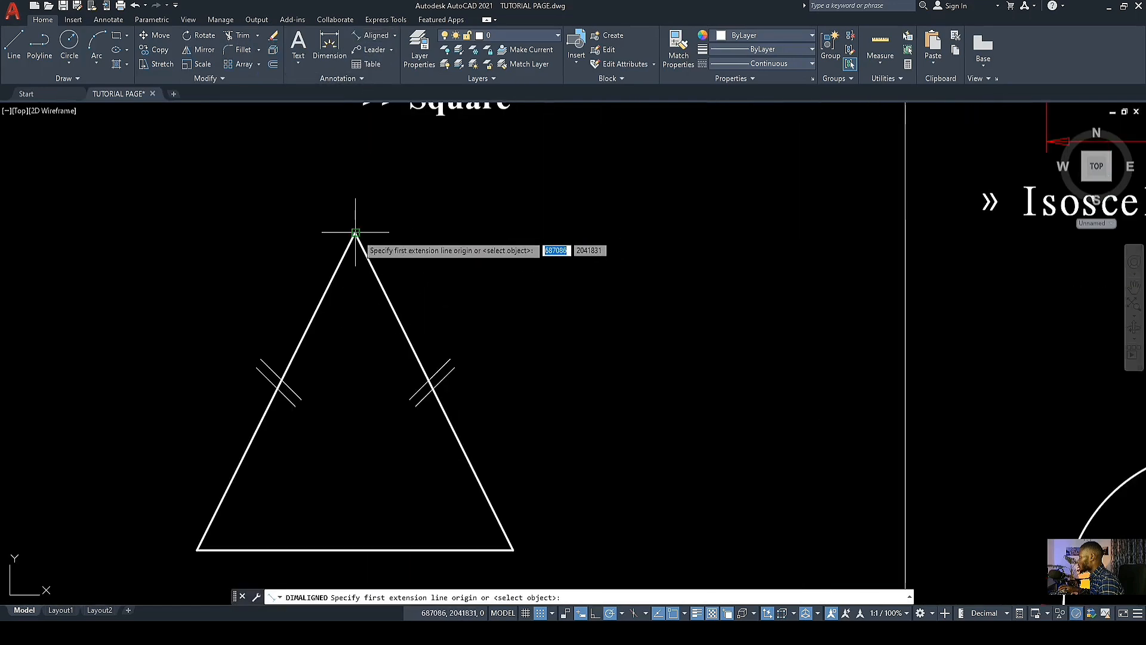
left_click(353, 234)
scroll(389, 206, "down", 2)
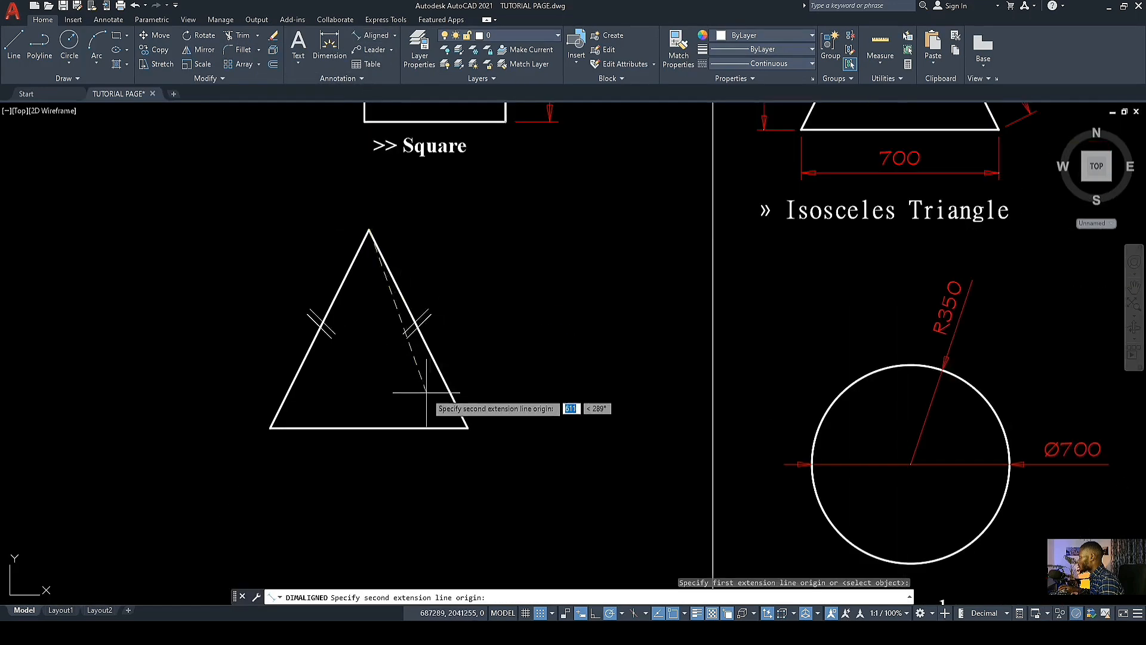
left_click(468, 427)
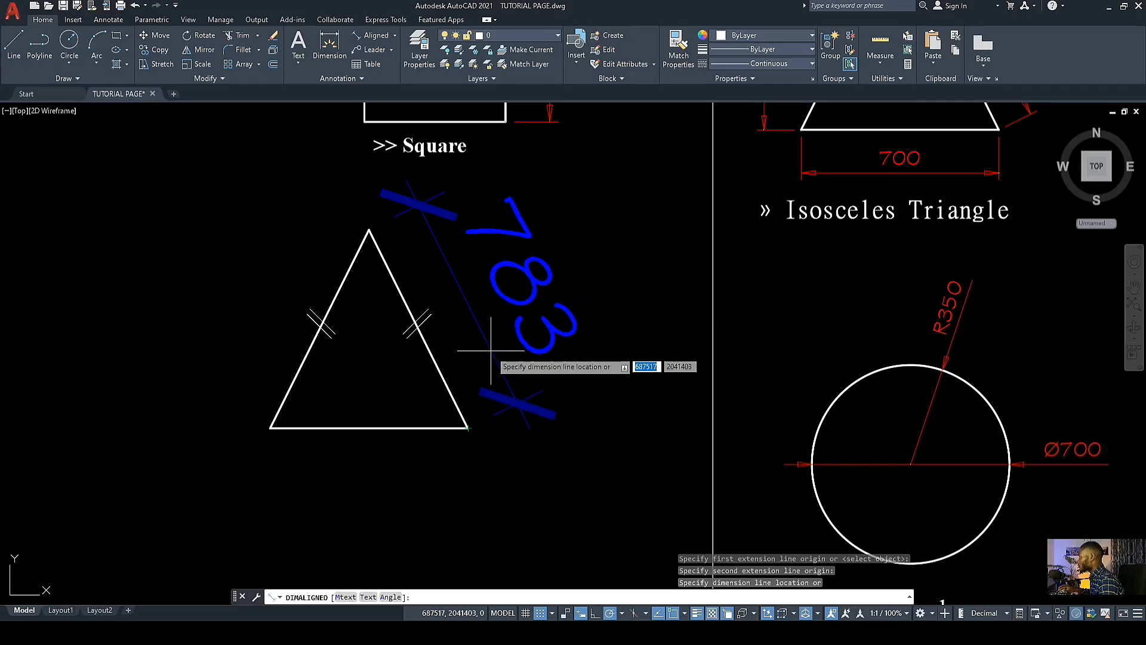
left_click(491, 350)
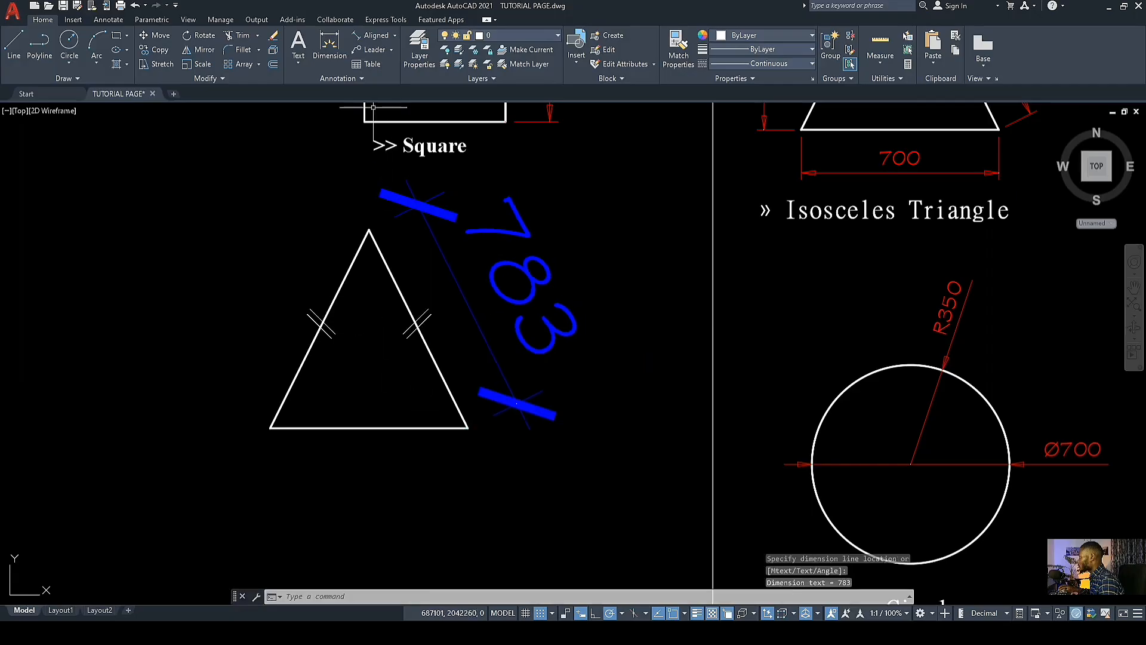
Step: Add a linear dimension for the new triangle's base between its two lower corners, placed below the base
left_click(395, 36)
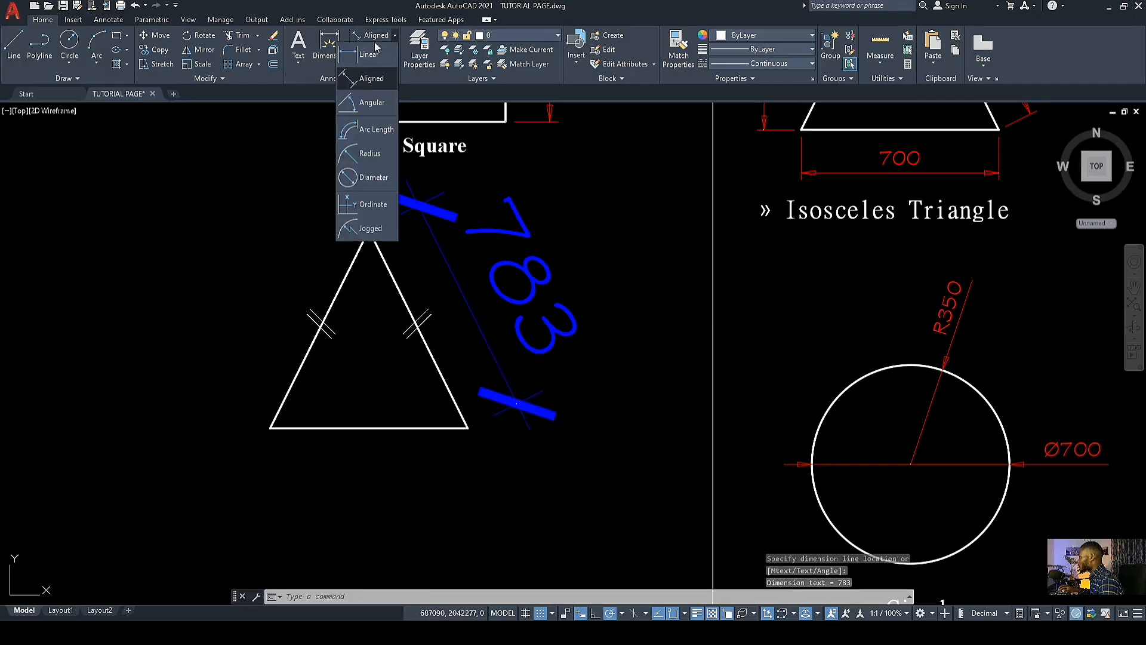
left_click(370, 55)
scroll(485, 293, "down", 2)
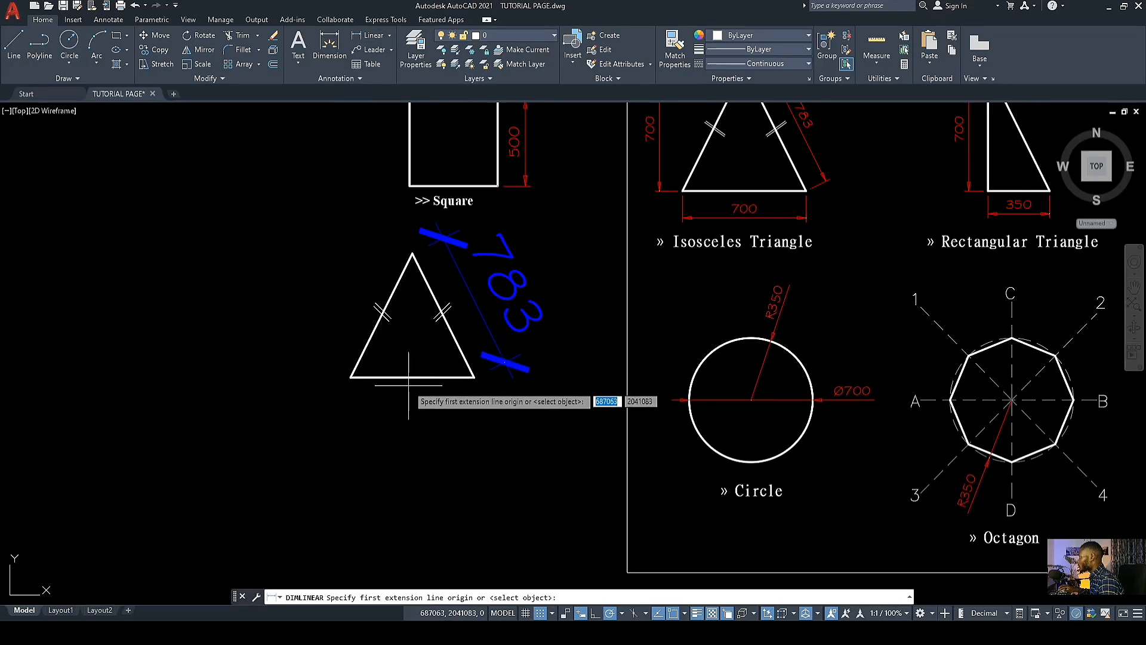
scroll(335, 389, "up", 2)
left_click(360, 370)
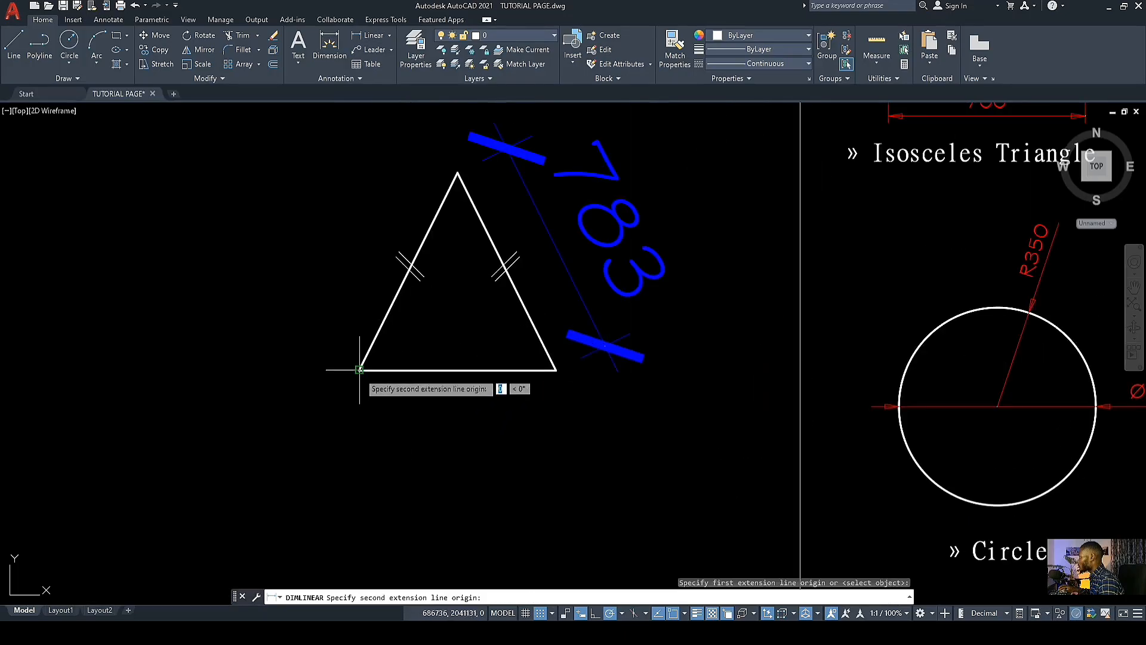
left_click(555, 370)
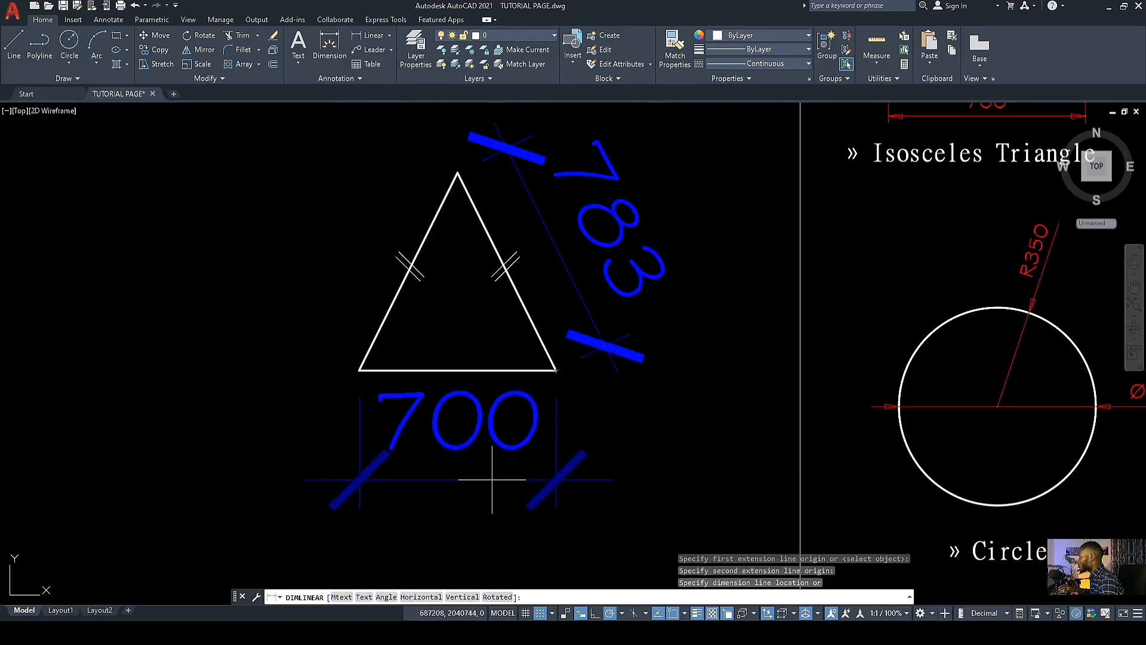
left_click(487, 476)
scroll(463, 176, "up", 3)
scroll(454, 124, "down", 3)
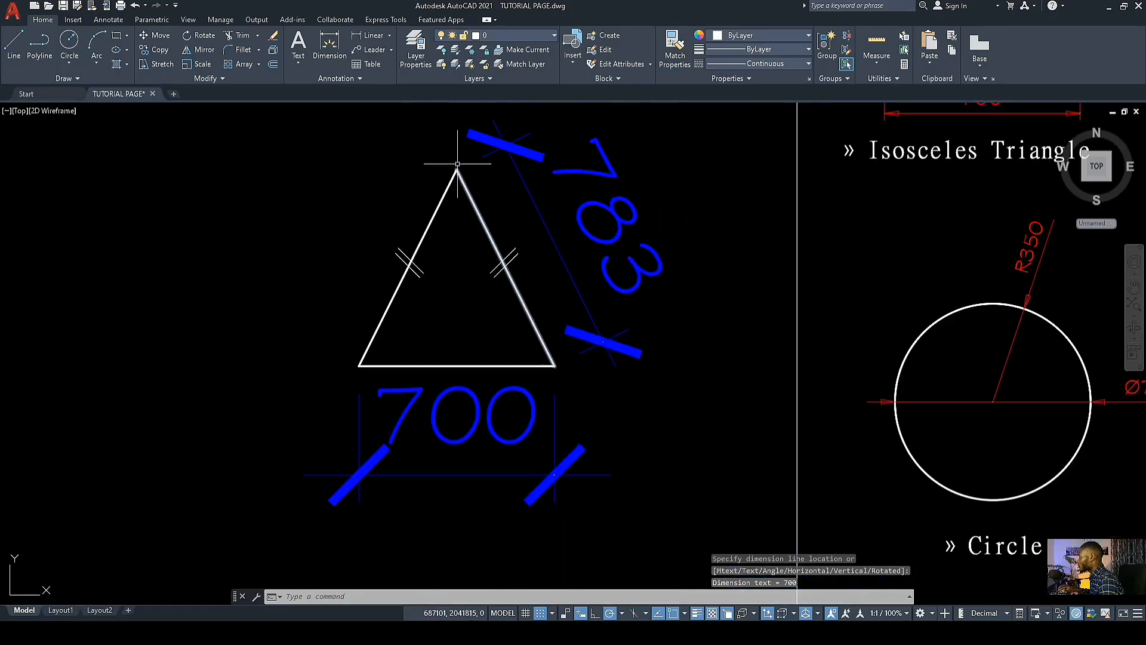
Step: Add a vertical linear dimension for the triangle's height, from the apex to the lower left corner, placed to the triangle's left
left_click(375, 35)
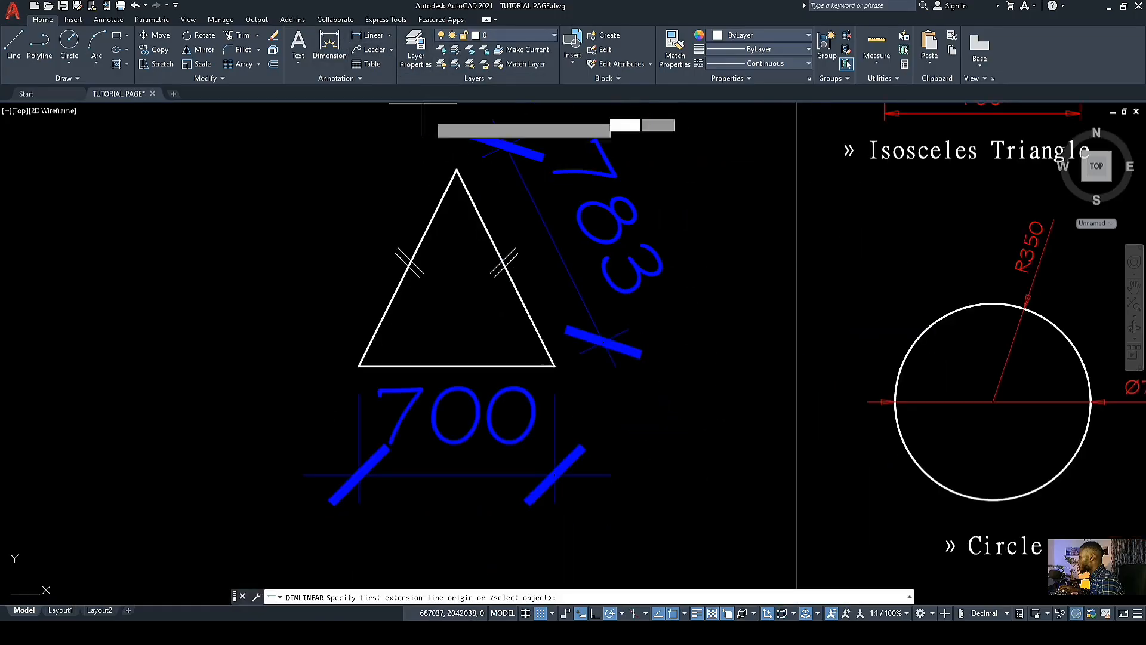
left_click(456, 171)
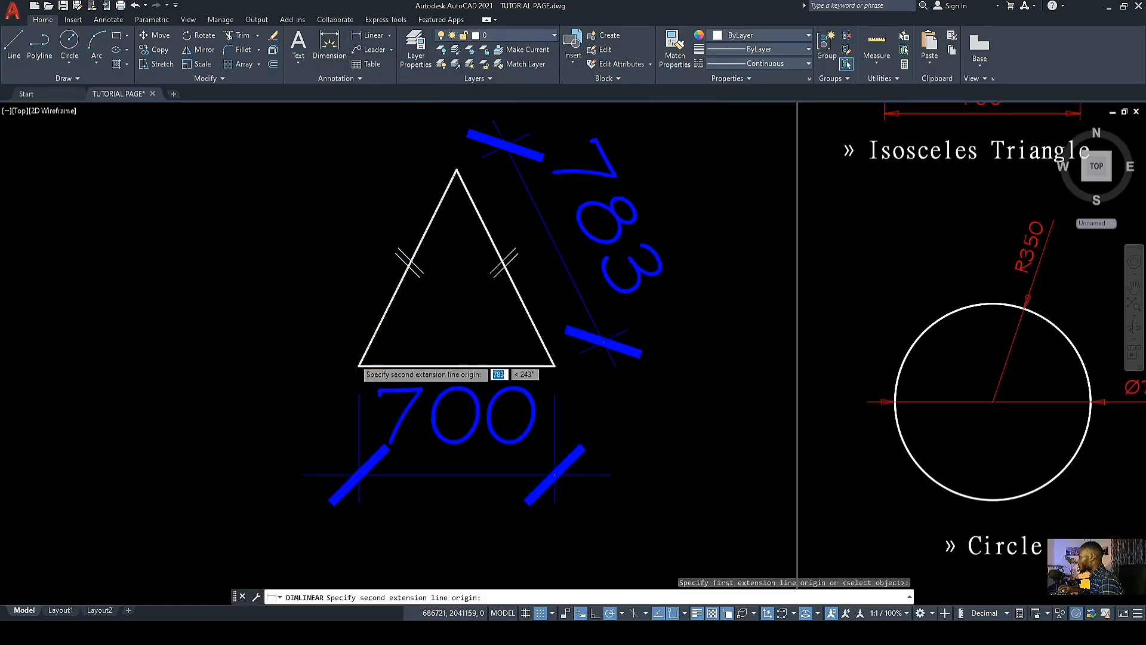
scroll(360, 368, "up", 4)
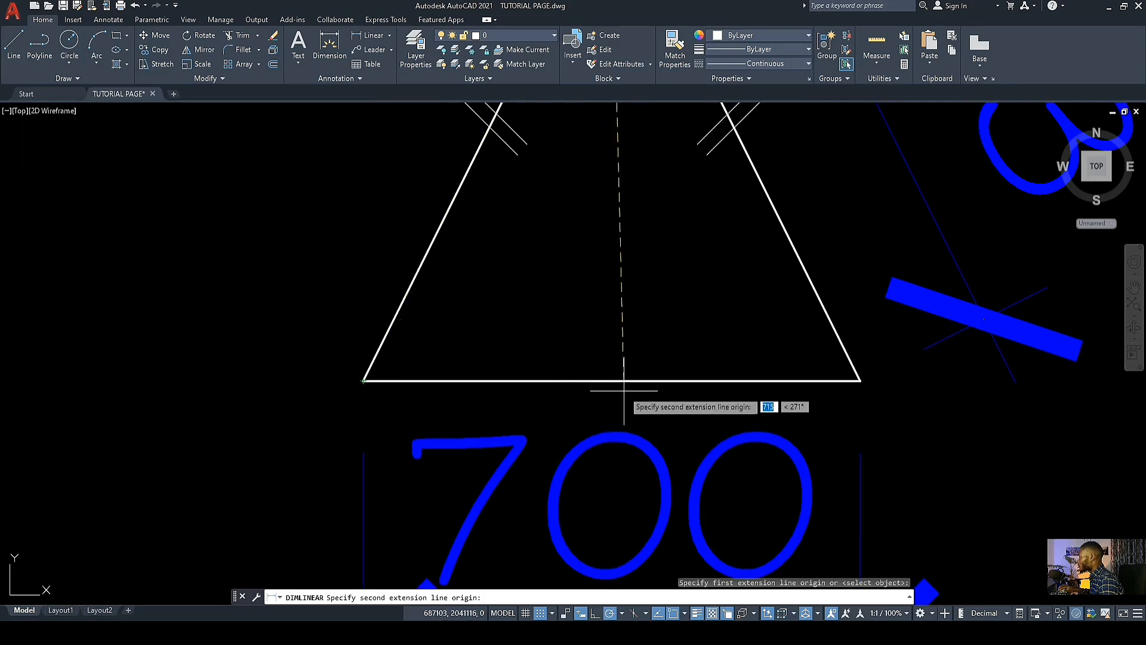
left_click(363, 380)
scroll(362, 379, "down", 4)
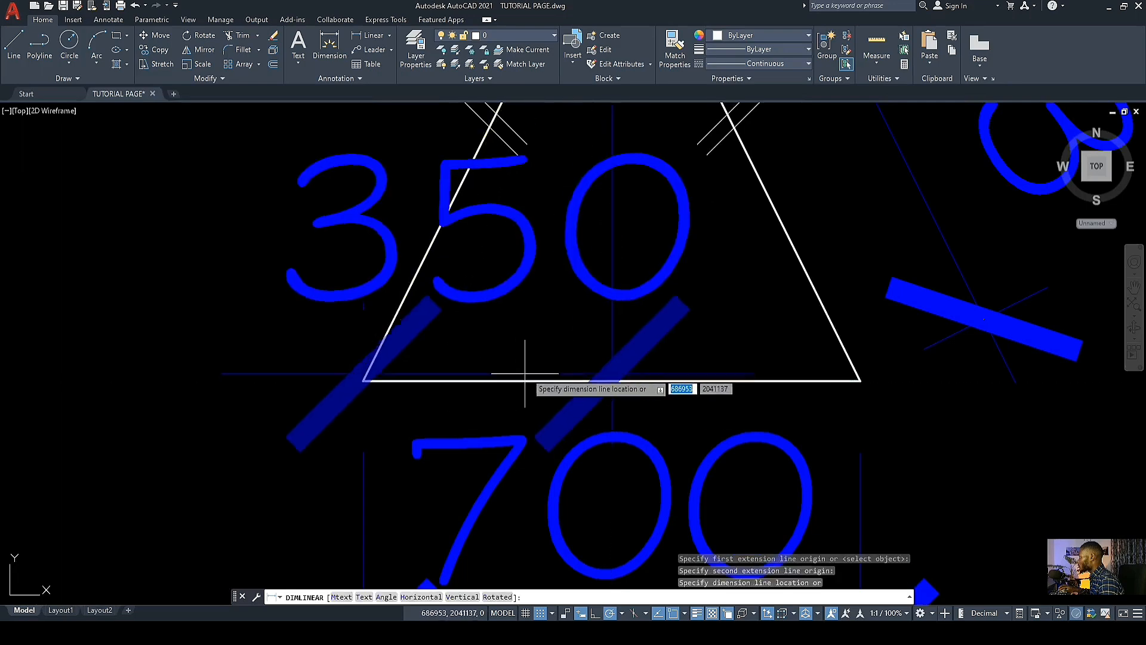
left_click(412, 223)
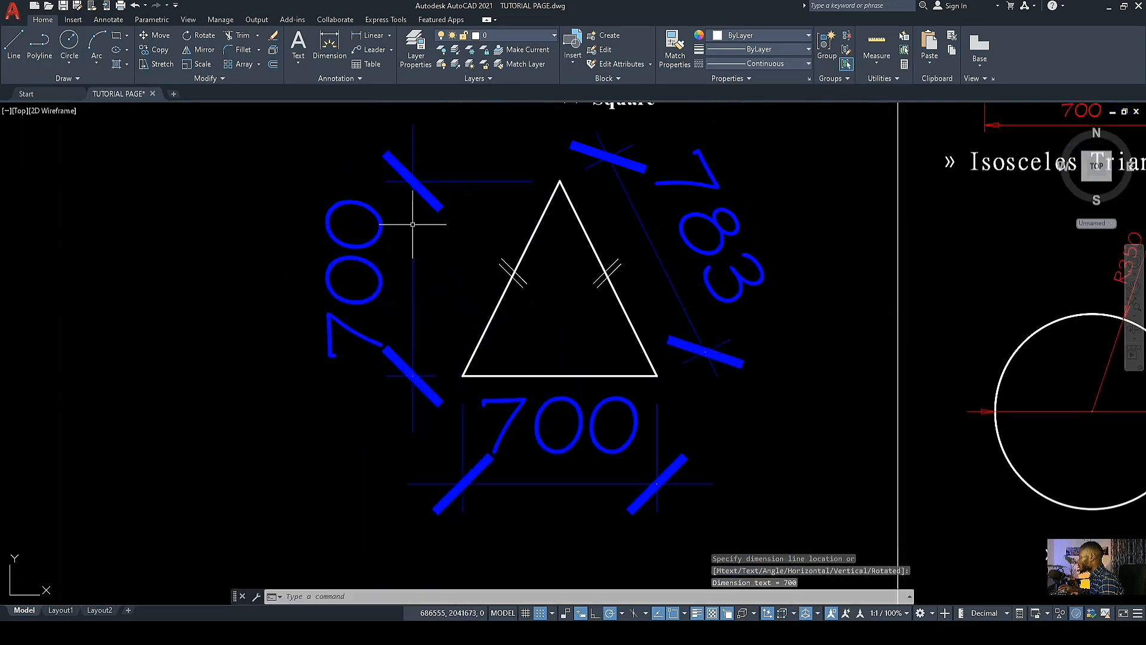
Step: Match the properties of the square's upper 500 dimension onto the triangle's height, sloping side and base dimensions
scroll(519, 328, "down", 6)
scroll(533, 325, "up", 4)
middle_click_drag(534, 324, 508, 368)
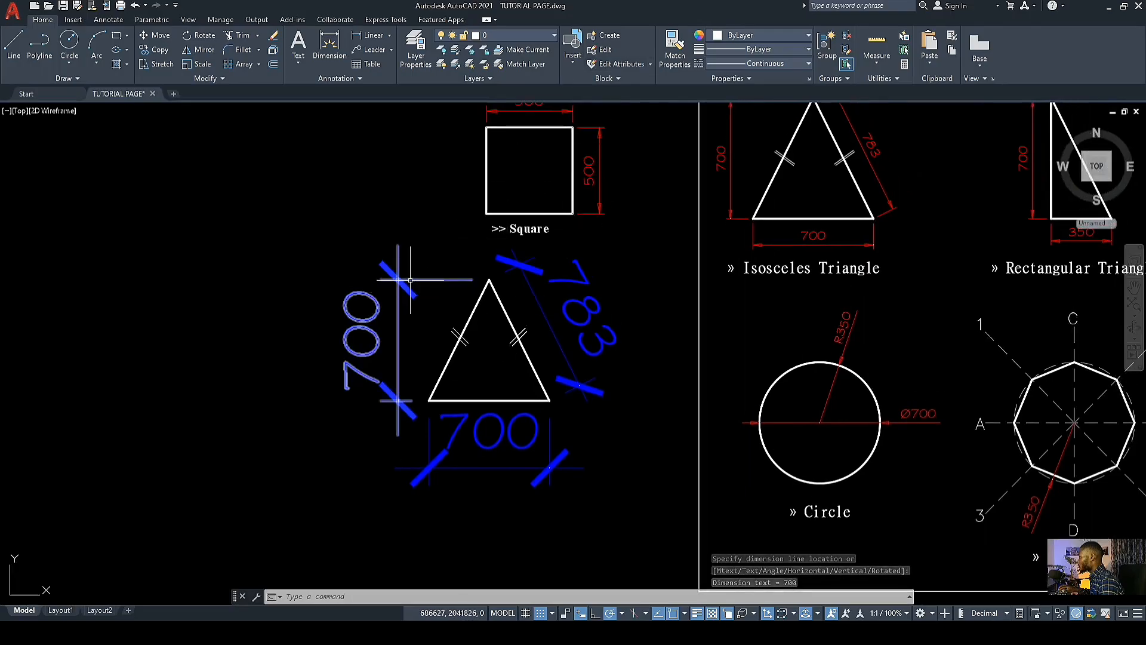
scroll(523, 184, "up", 2)
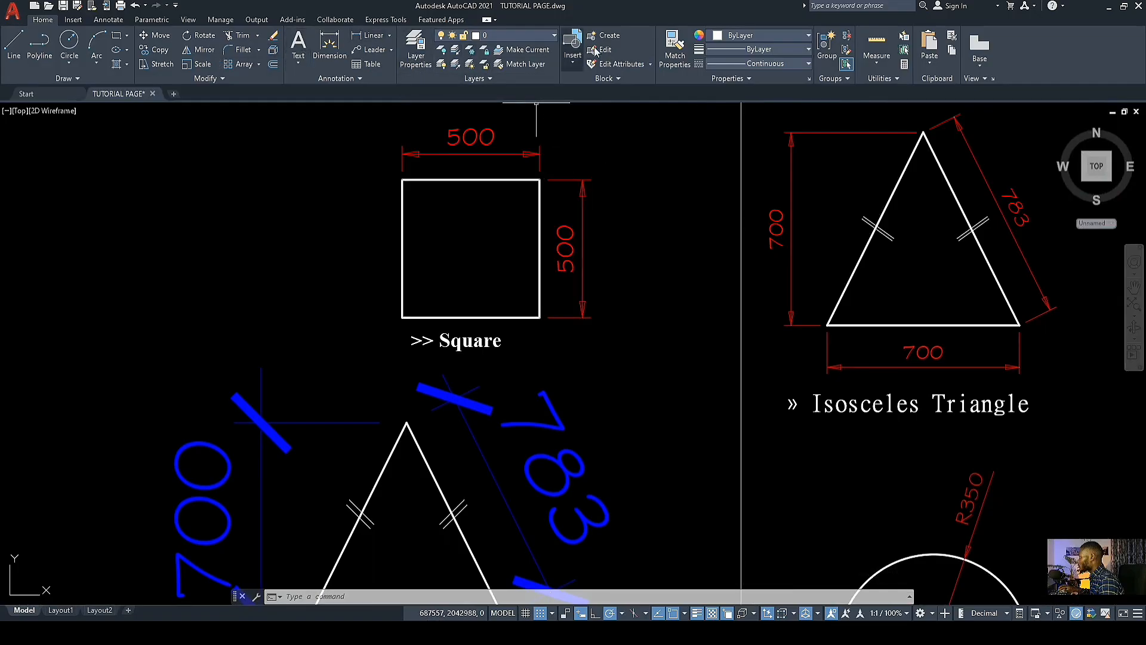
left_click(675, 43)
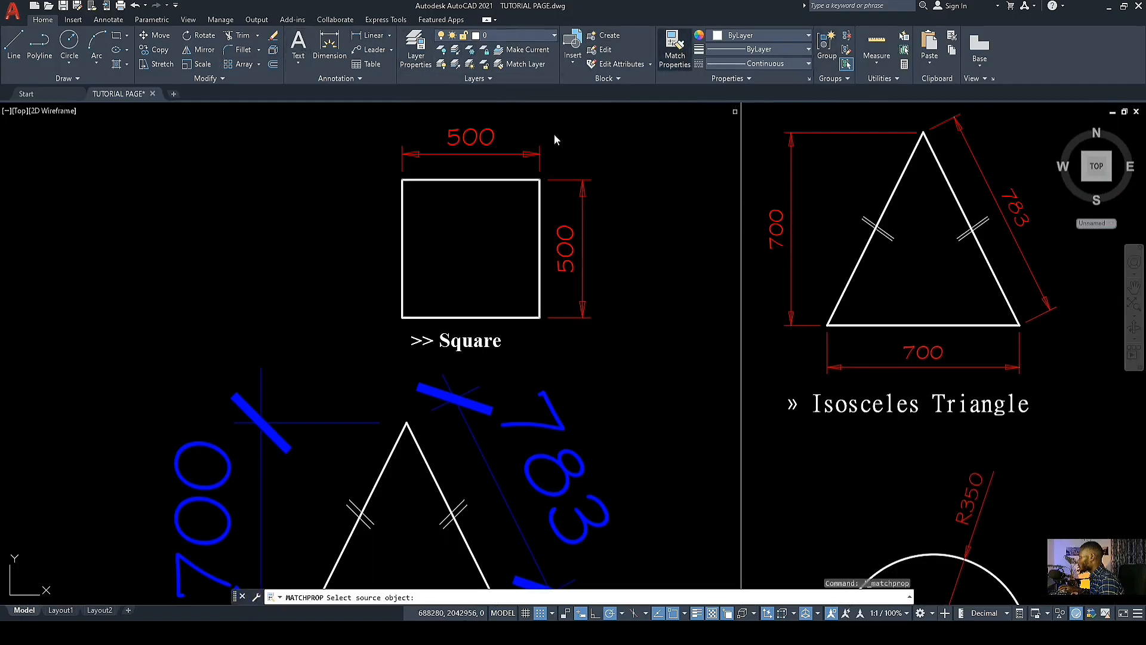
left_click(529, 151)
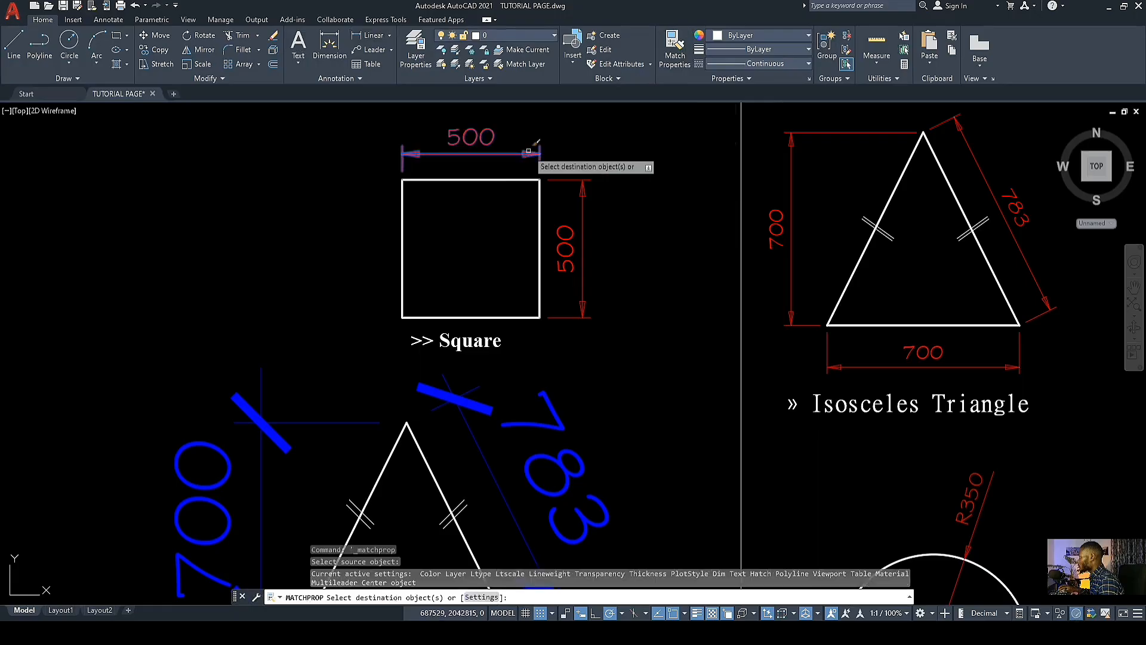
scroll(532, 153, "down", 6)
scroll(449, 244, "up", 4)
left_click(504, 215)
left_click(440, 189)
left_click(707, 233)
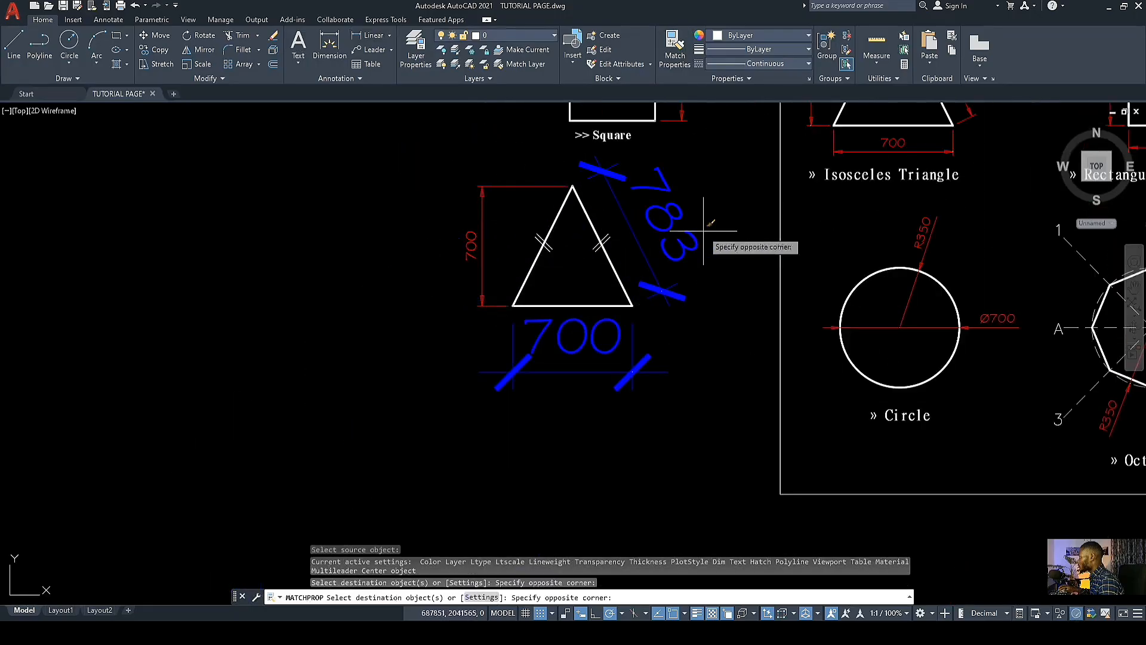
left_click(654, 198)
left_click(652, 392)
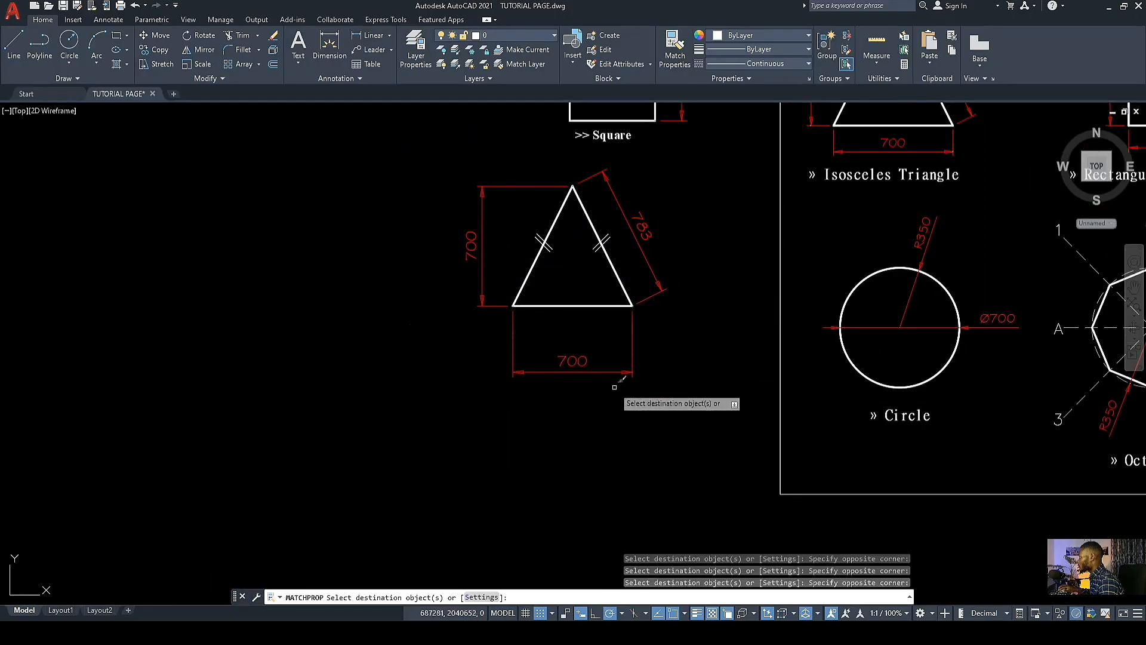
key("Escape")
Step: Move the sloping side's dimension line slightly closer to the triangle's right side
scroll(662, 263, "up", 3)
left_click(677, 286)
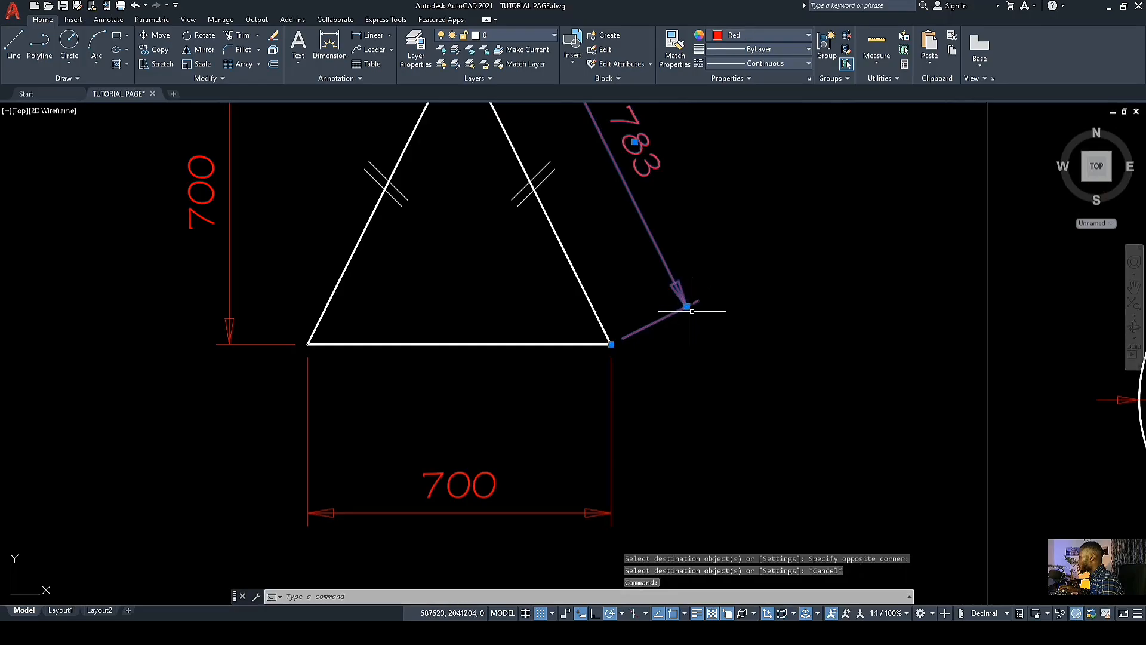
left_click(686, 307)
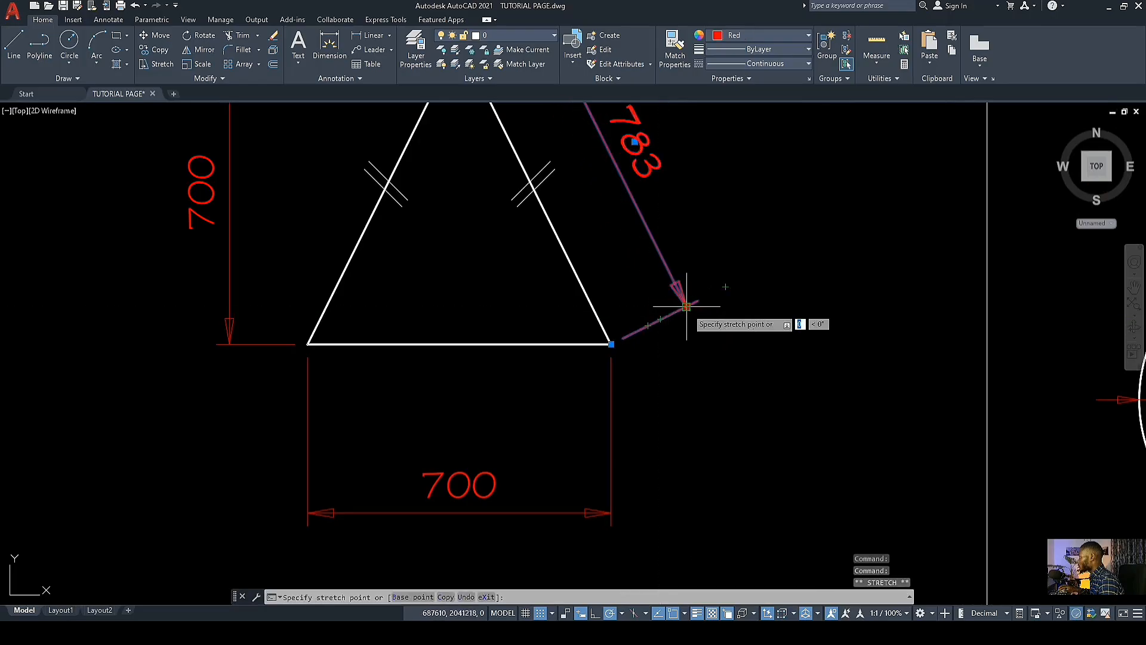
scroll(669, 320, "up", 2)
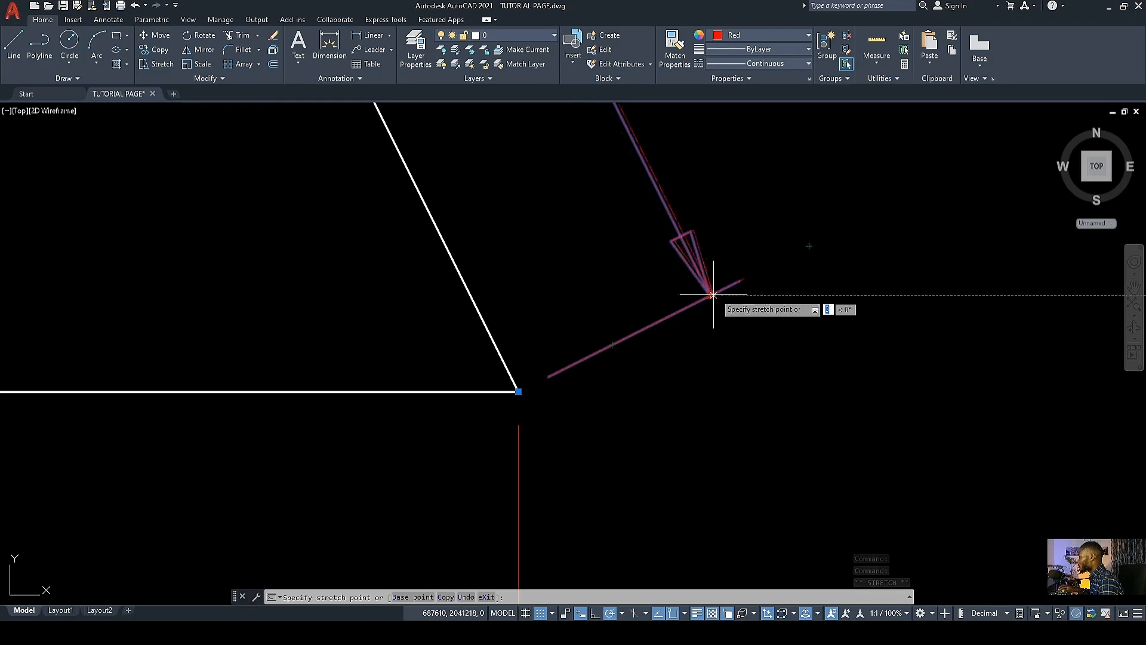
left_click(648, 319)
scroll(648, 320, "down", 6)
key("Escape")
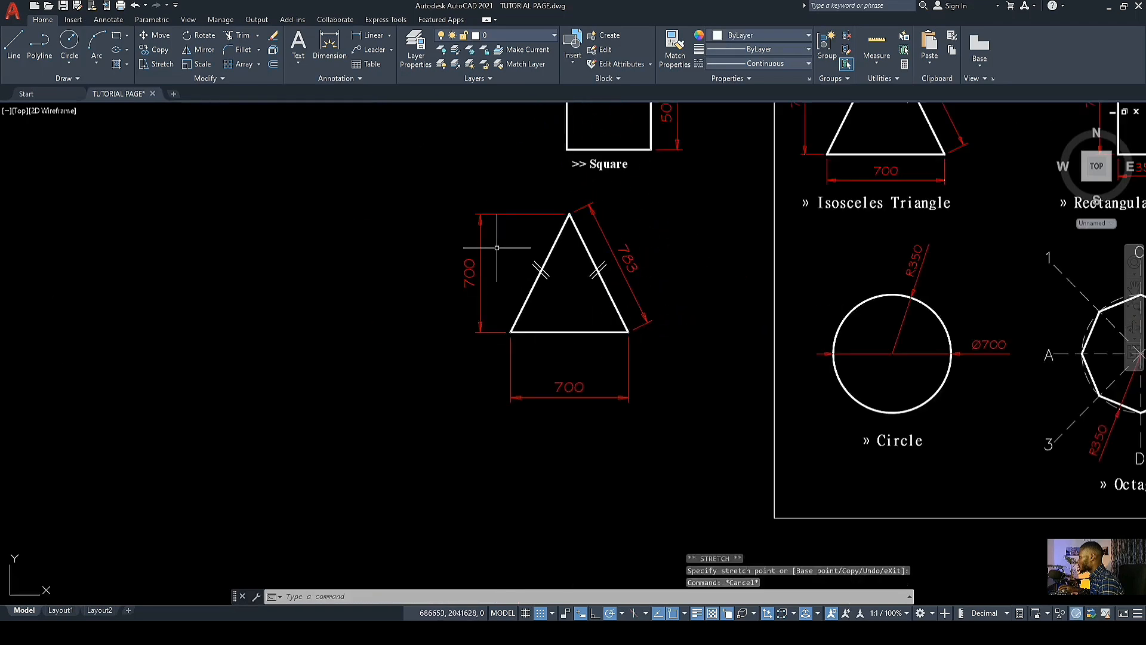
Step: Move the isosceles triangle's height dimension line slightly closer to the triangle's left side
middle_click_drag(494, 249, 503, 309)
left_click(502, 310)
left_click(454, 296)
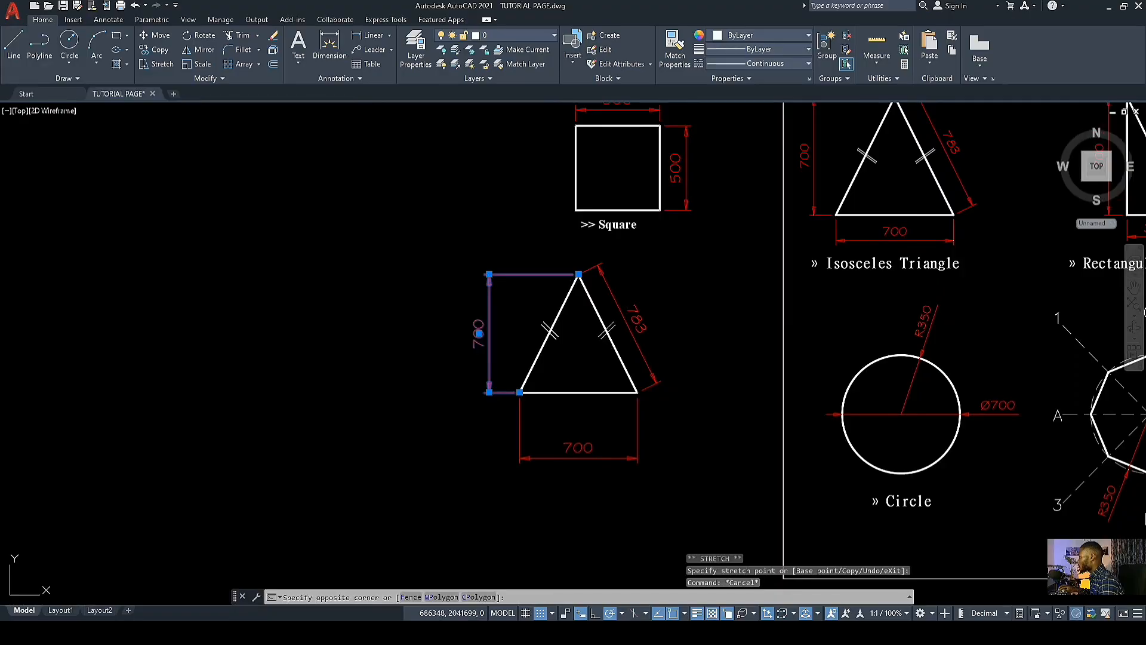
scroll(503, 384, "up", 2)
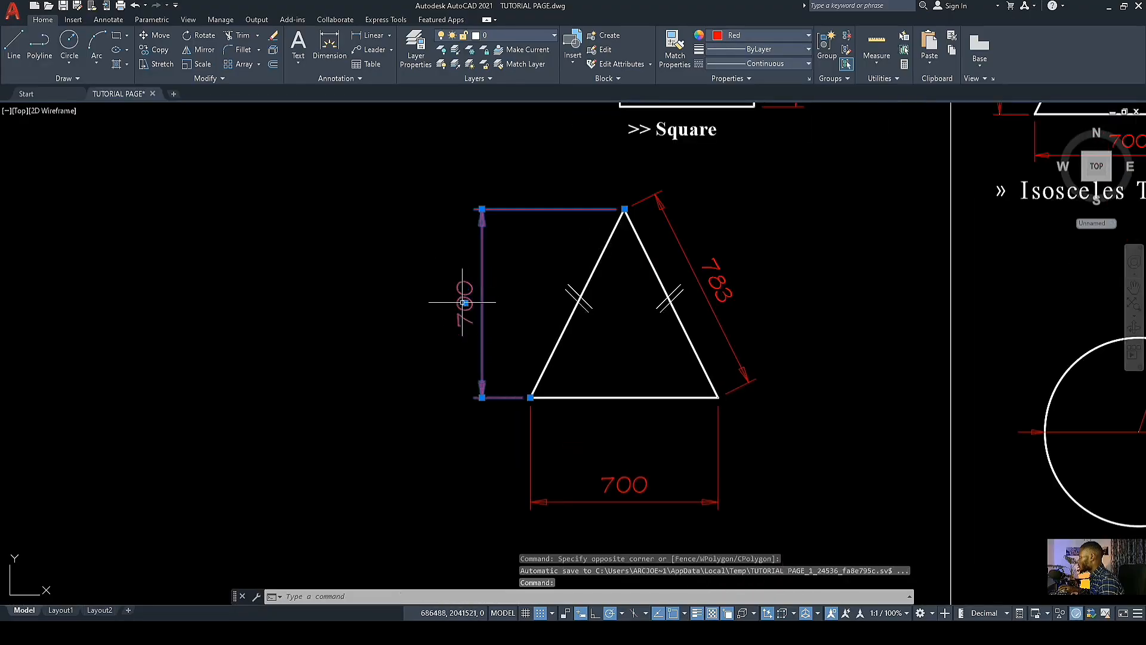
scroll(488, 395, "up", 2)
left_click(478, 396)
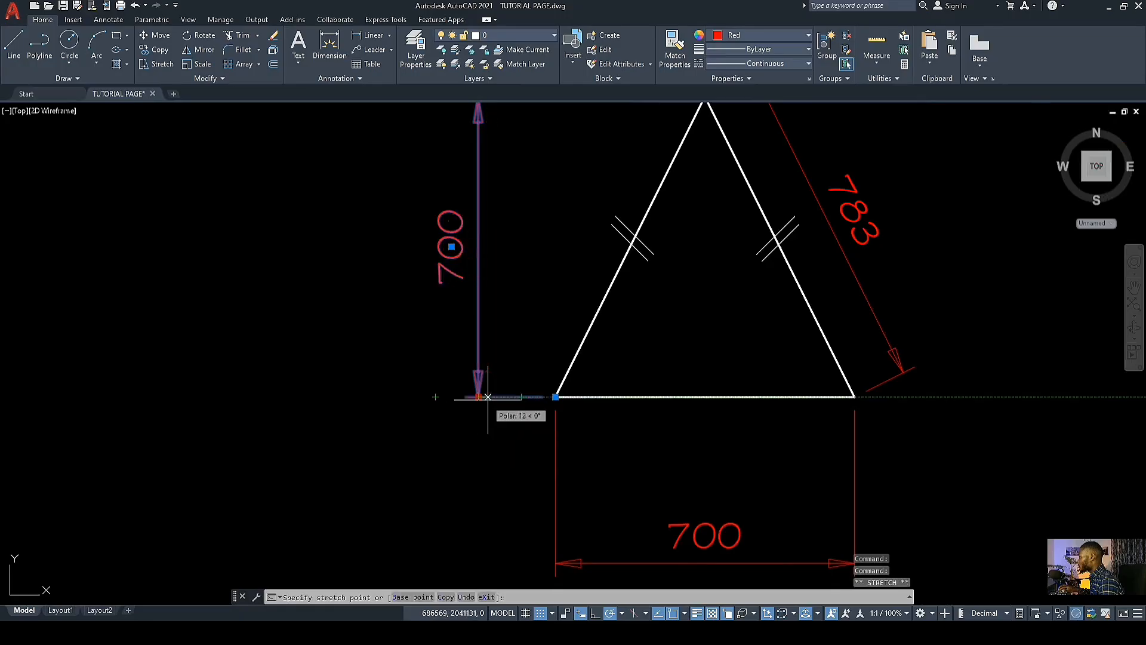
left_click(503, 396)
Step: Move the base dimension line up, closer to the isosceles triangle's base
scroll(463, 394, "down", 8)
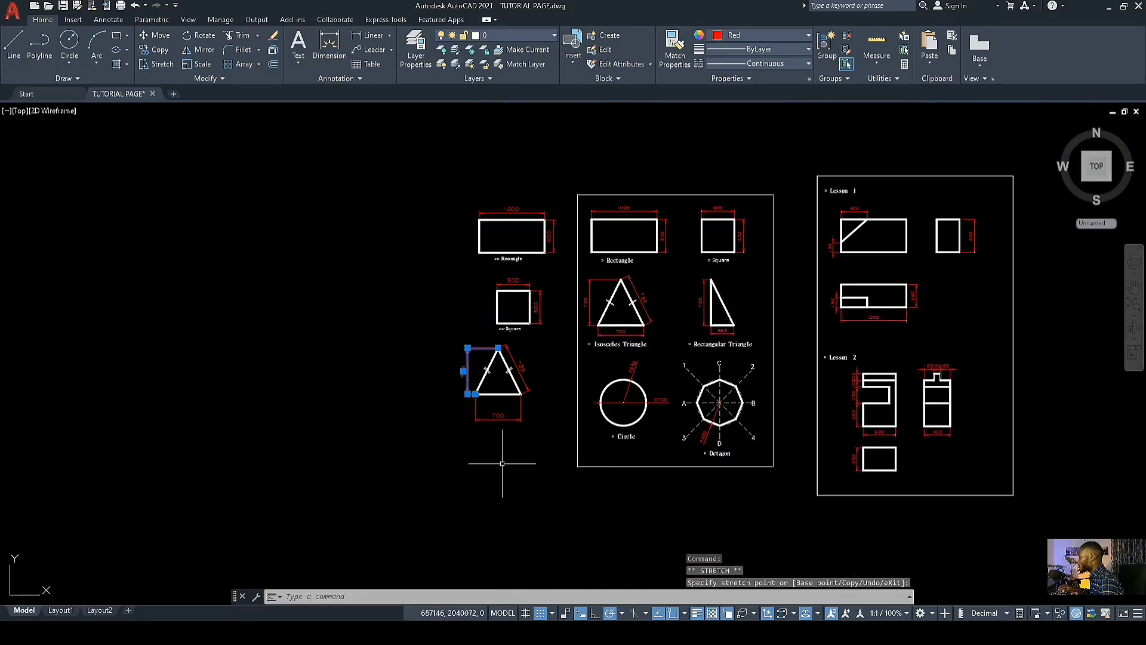
scroll(505, 463, "up", 4)
left_click(576, 377)
left_click(462, 339)
scroll(411, 352, "up", 4)
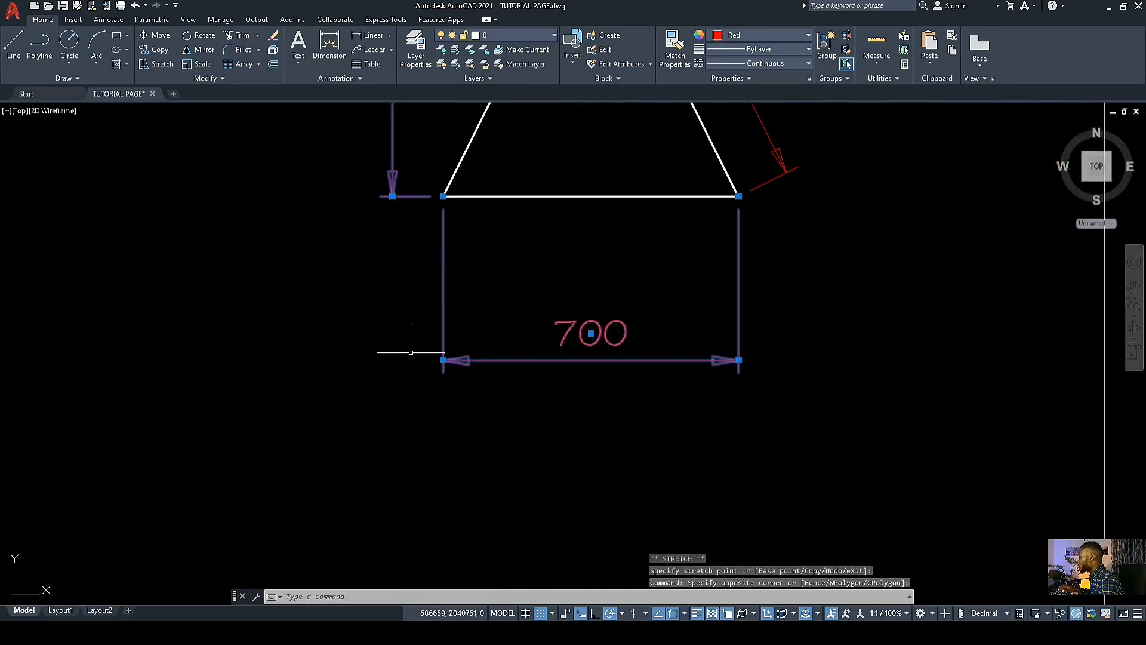
left_click(443, 360)
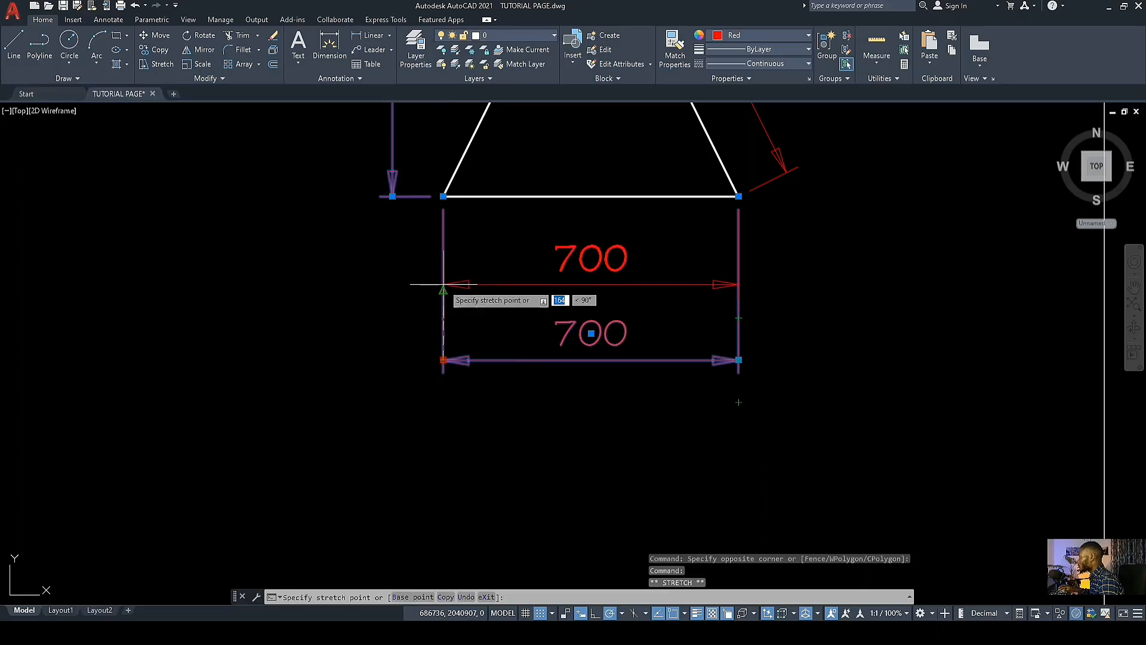
key("Escape")
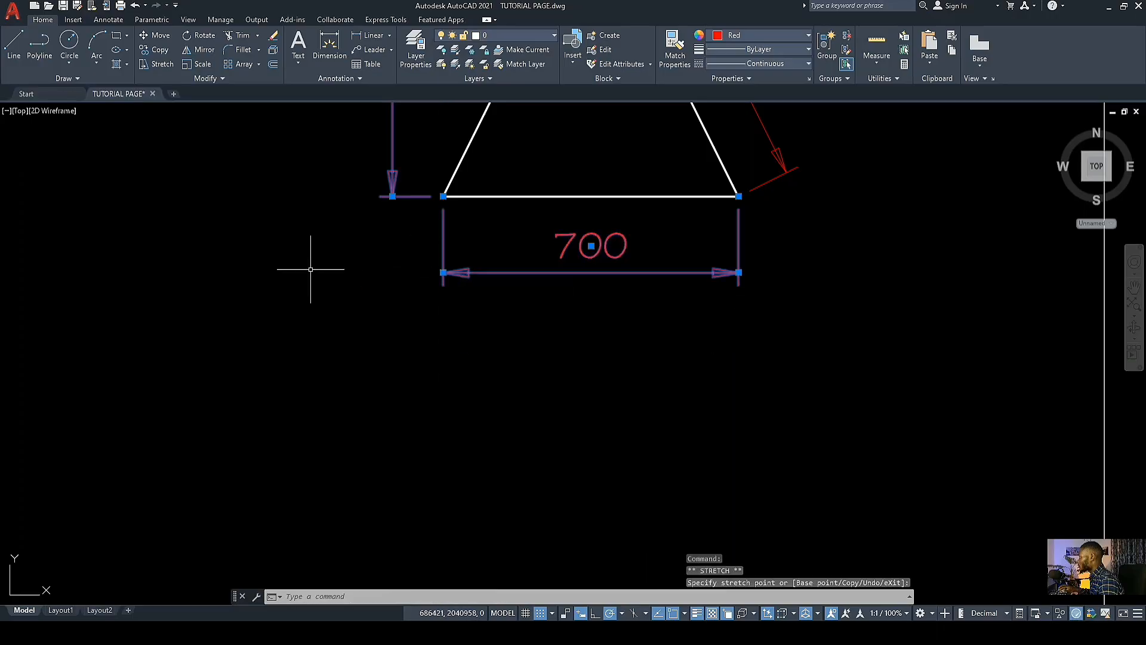
Step: Compare the redrawn shapes with the reference sheet and examine its Rectangular Triangle and dimensions
scroll(463, 314, "down", 5)
scroll(463, 351, "up", 1)
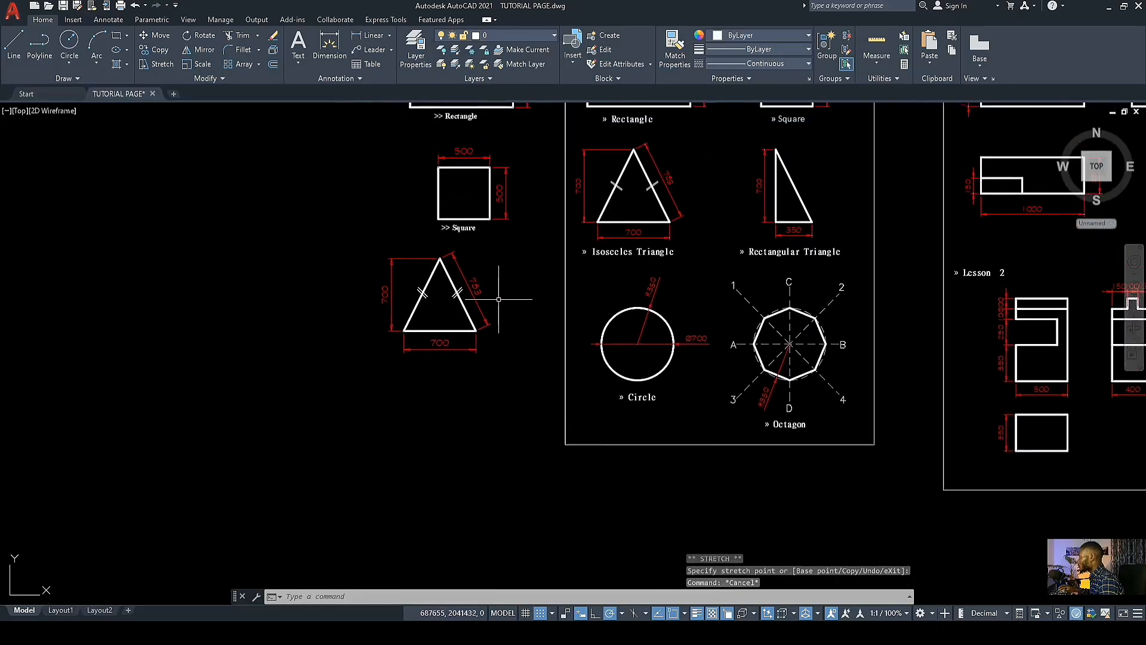
scroll(448, 303, "down", 2)
scroll(542, 236, "up", 6)
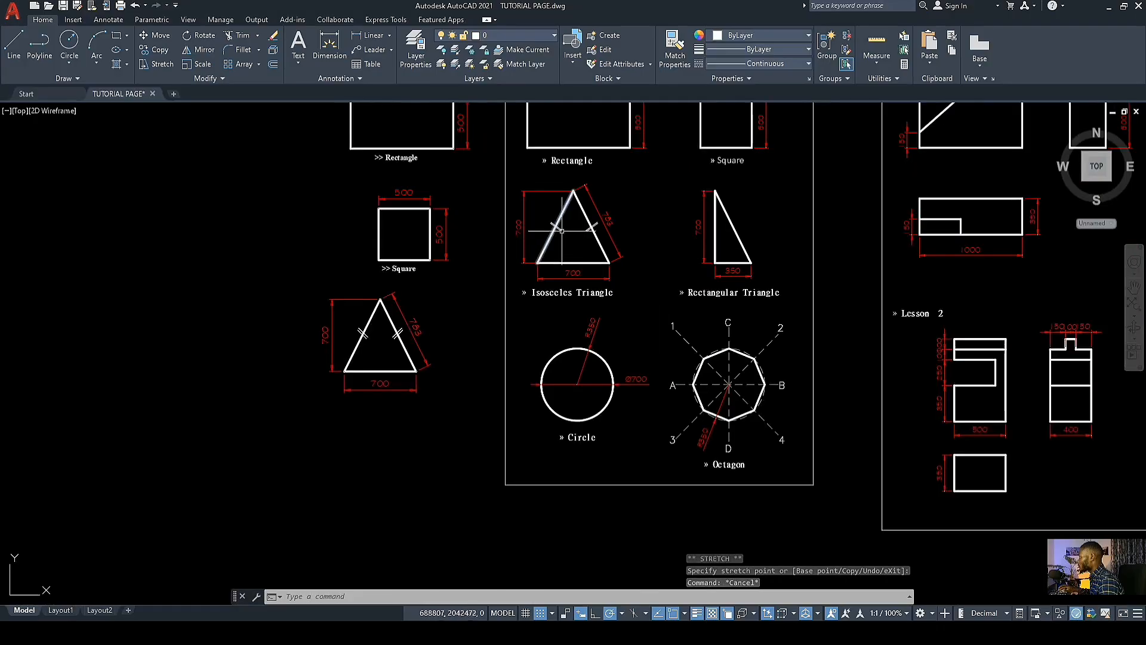
scroll(615, 313, "down", 4)
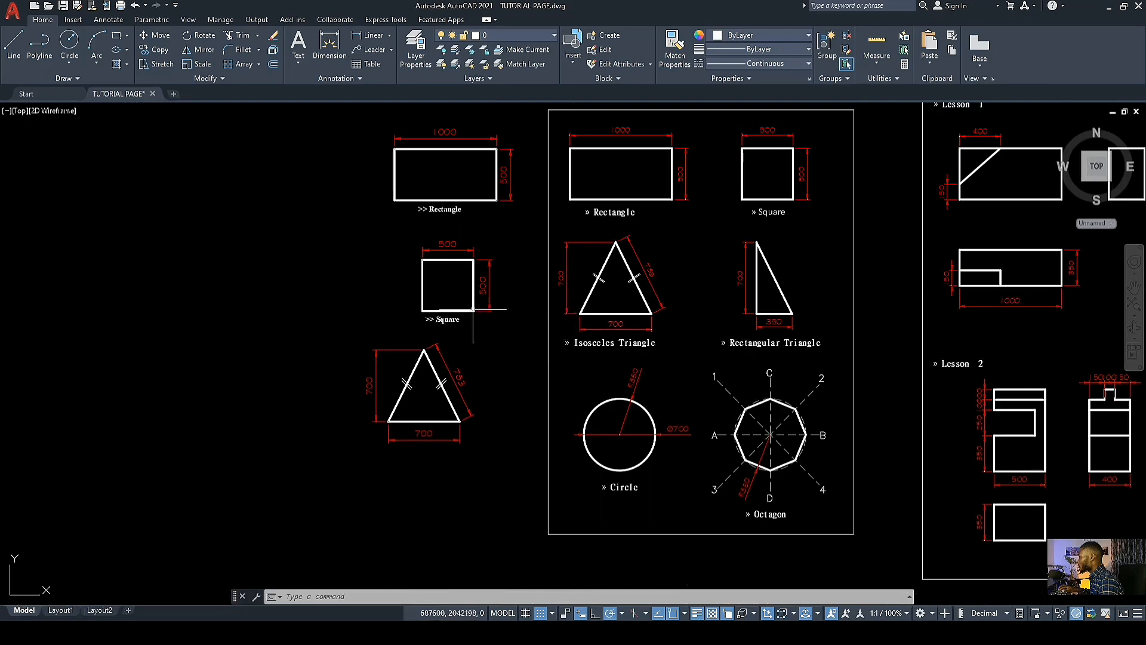
scroll(407, 289, "down", 5)
scroll(468, 345, "up", 3)
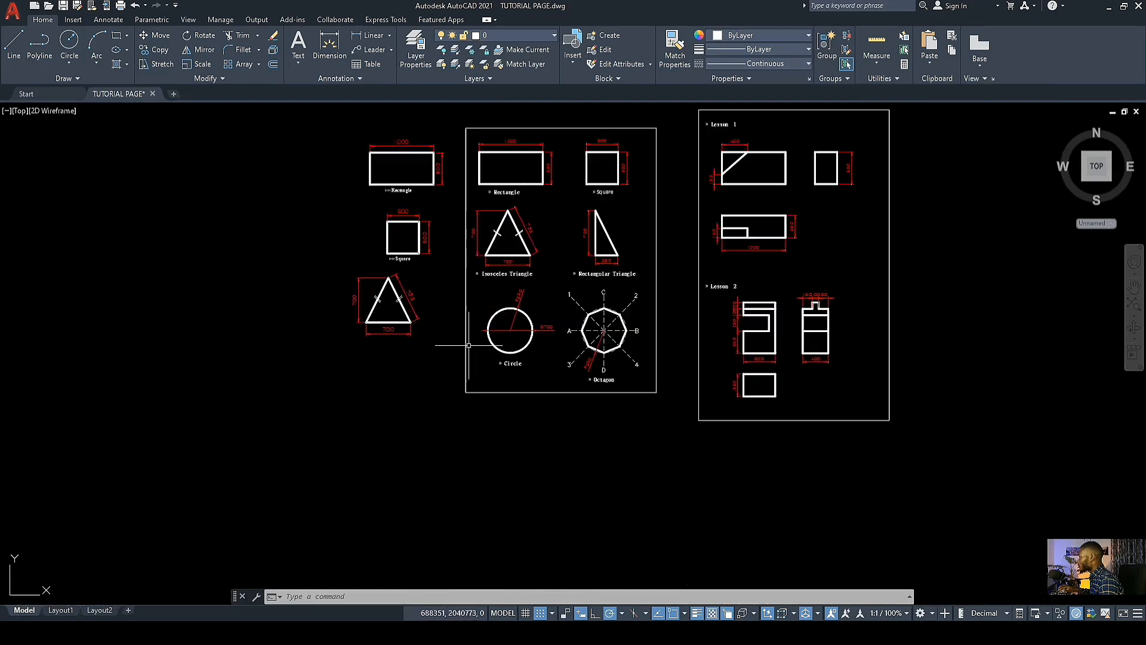
scroll(357, 279, "up", 2)
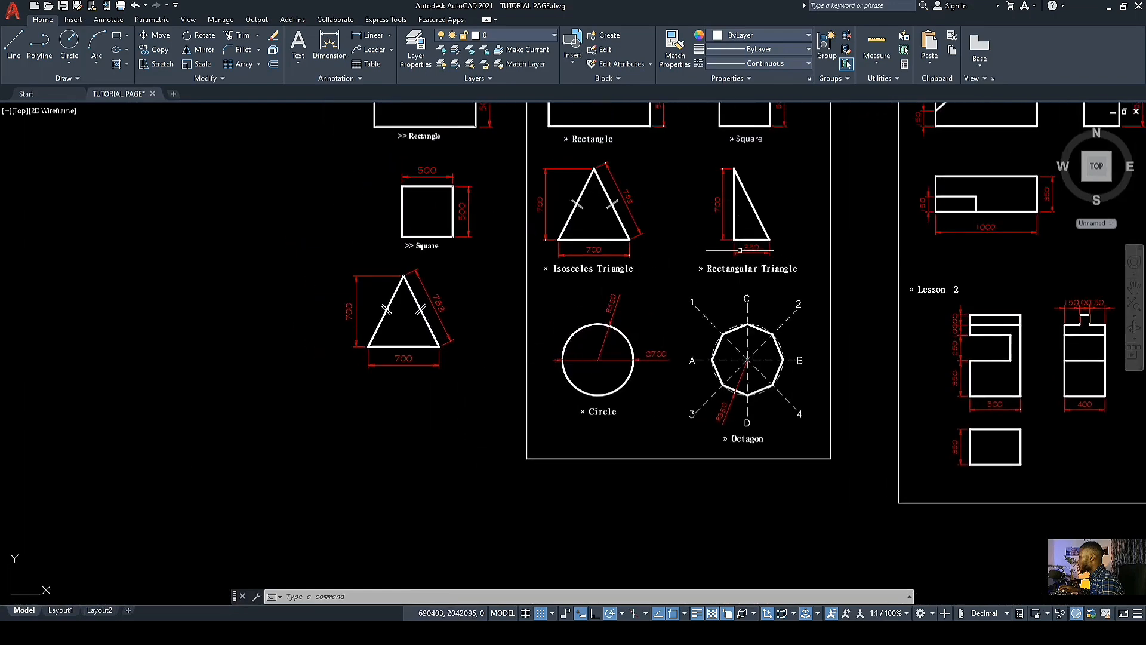
scroll(752, 279, "down", 2)
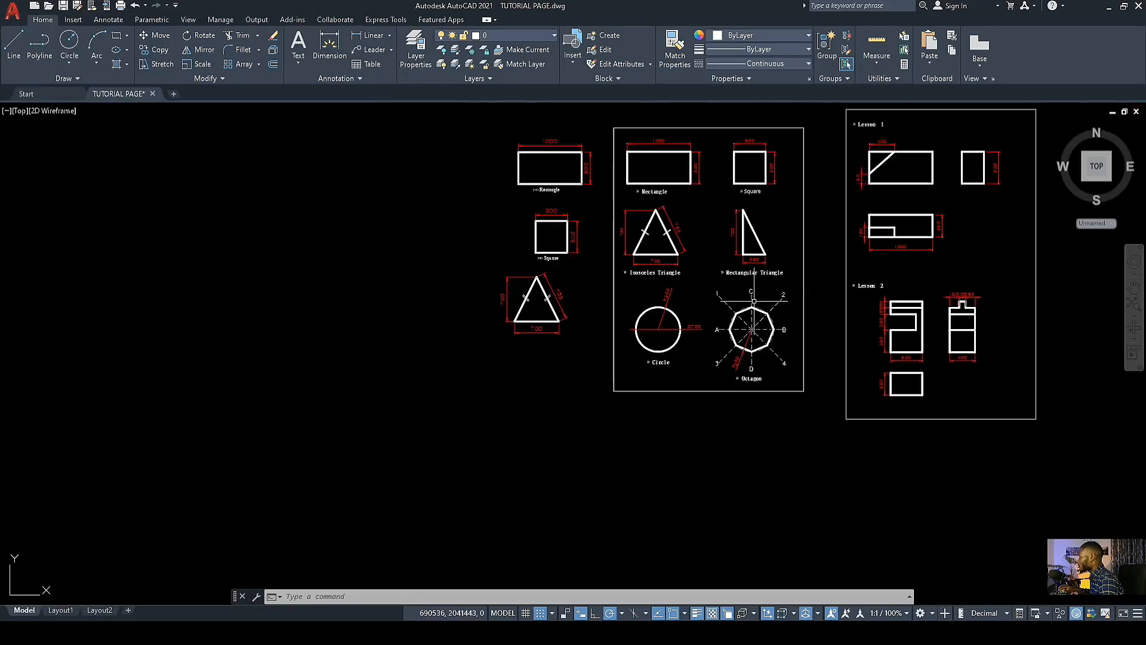
Step: Begin a line in the empty space below the isosceles triangle and draw a 350 horizontal base segment to the left
left_click(24, 54)
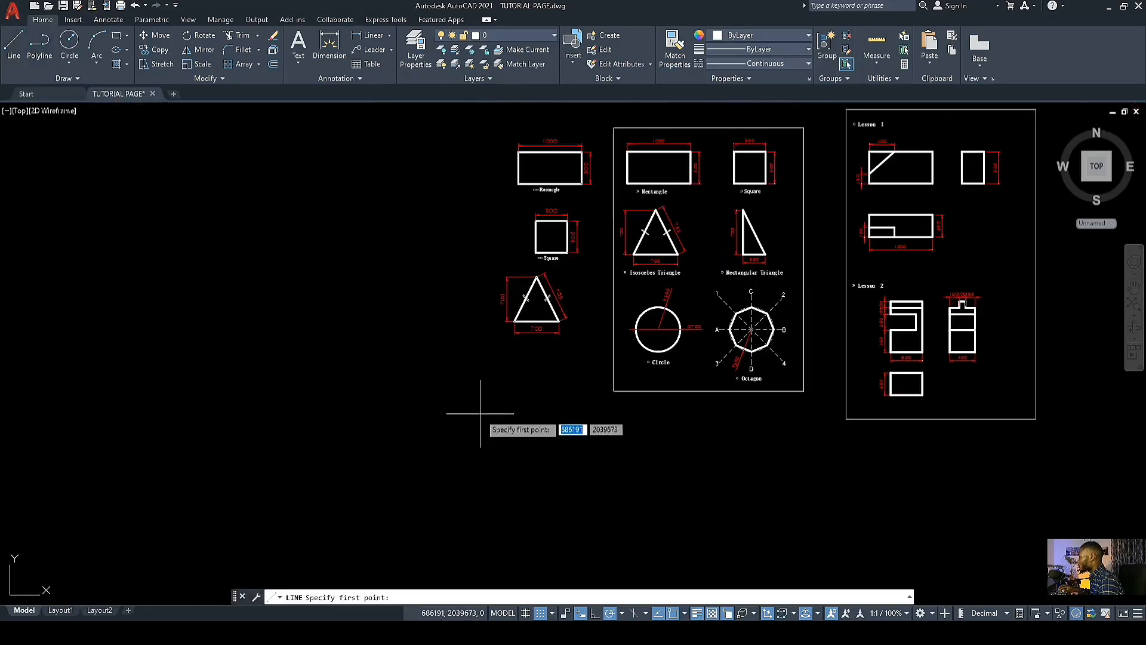
scroll(519, 381, "up", 2)
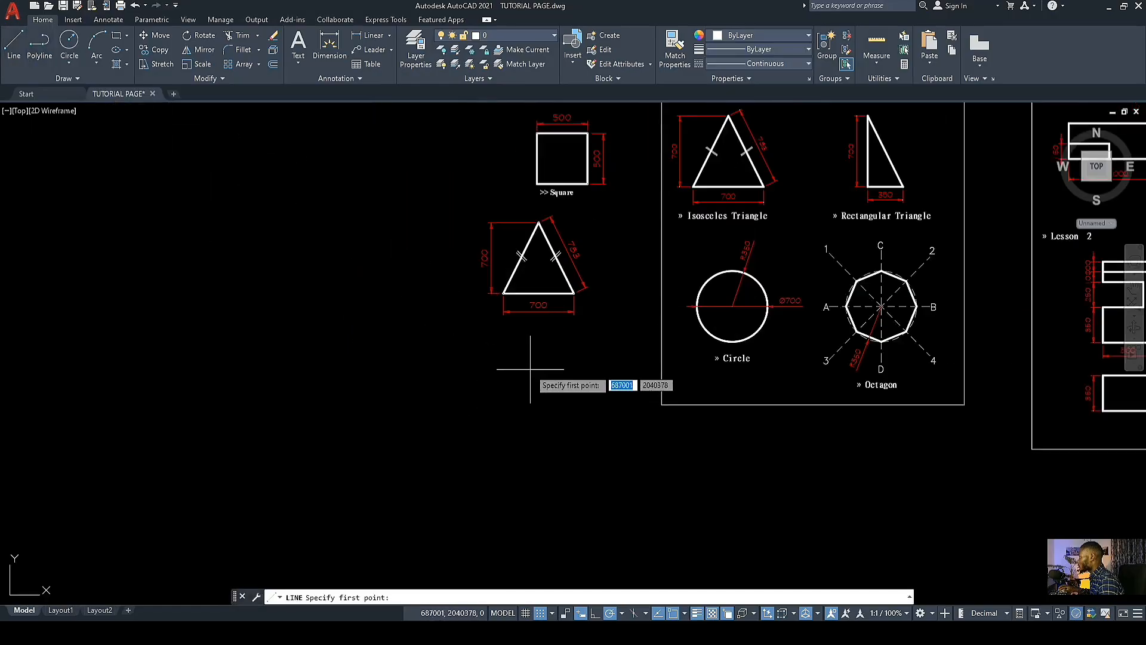
left_click(566, 464)
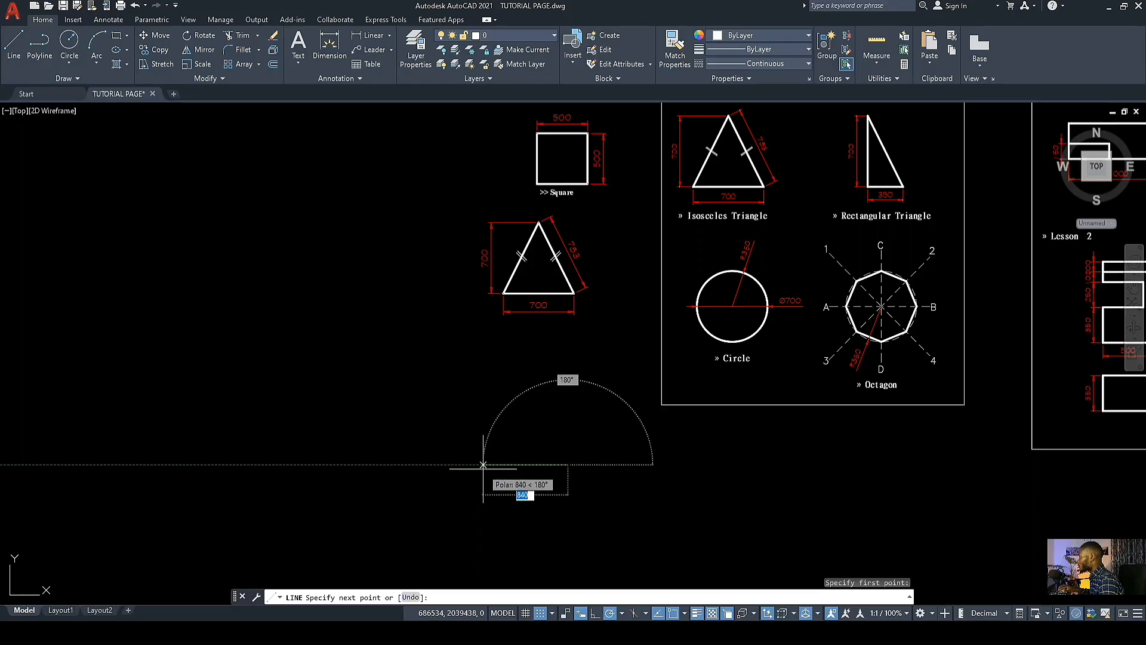
middle_click_drag(910, 148, 738, 228)
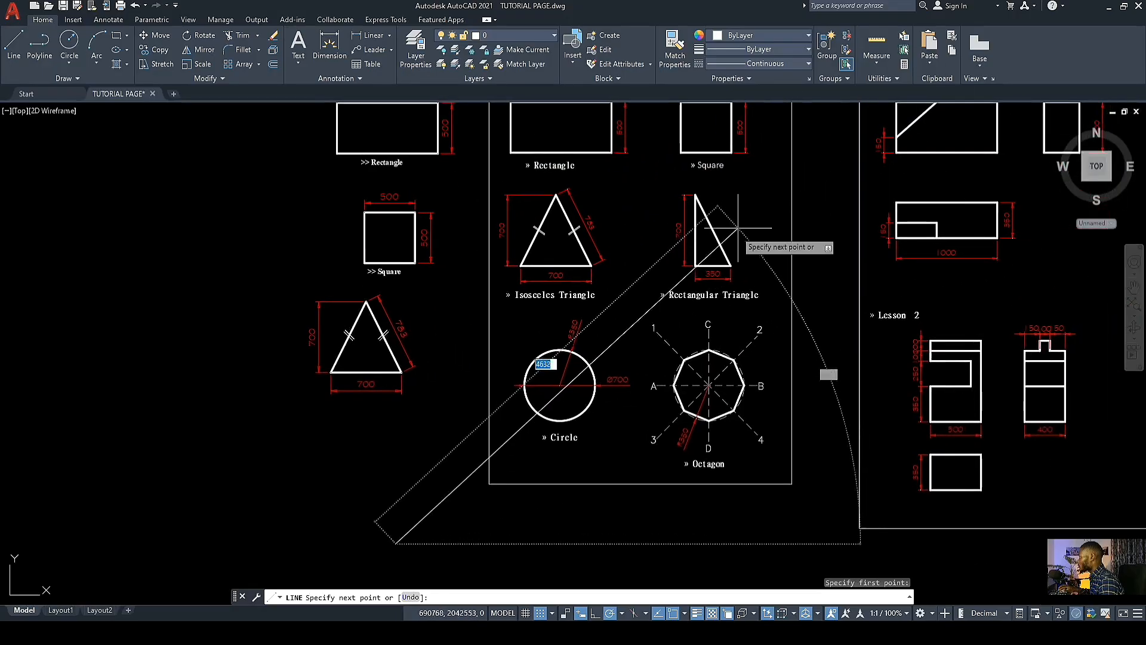
scroll(737, 228, "up", 5)
scroll(716, 307, "down", 8)
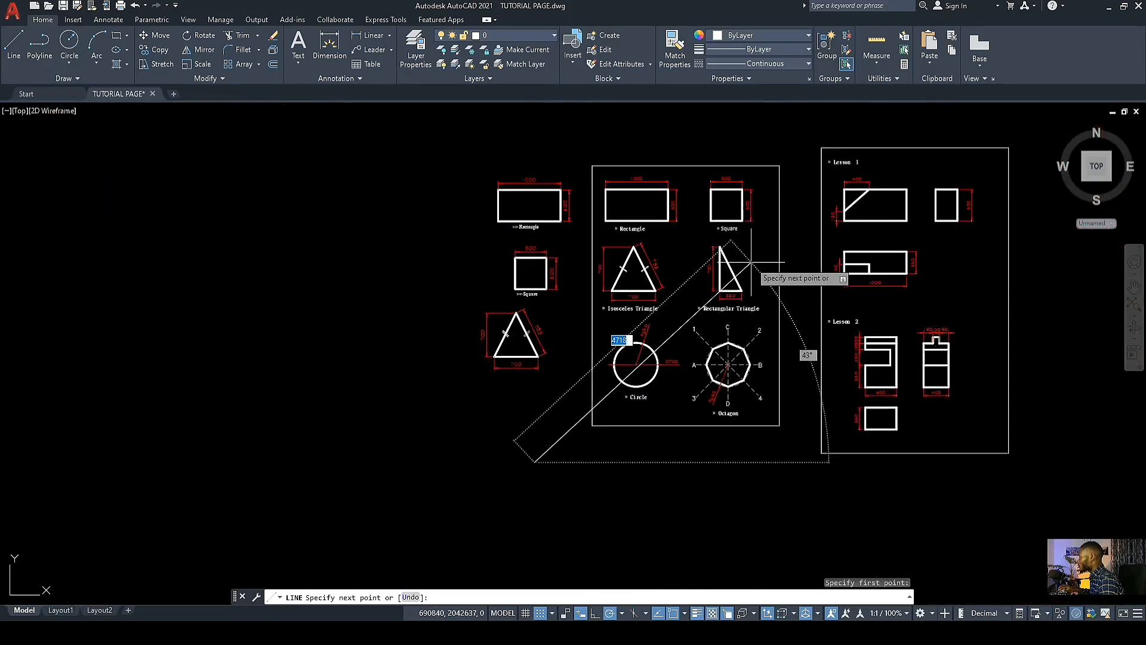
scroll(586, 383, "down", 2)
scroll(589, 389, "up", 4)
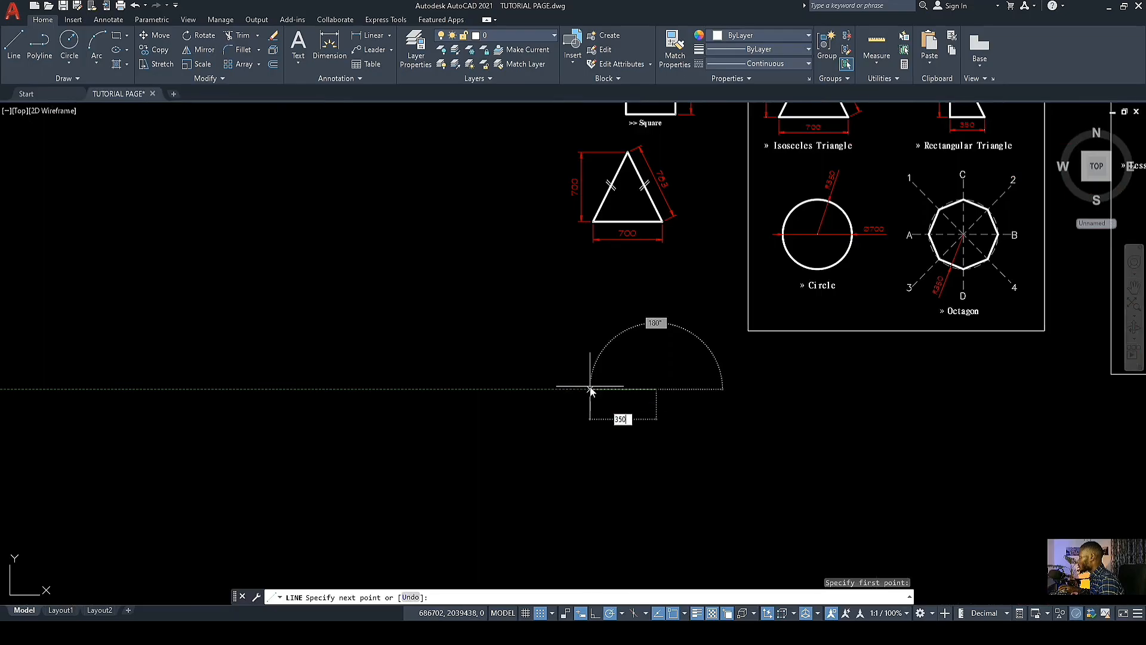
type("350")
key("Return")
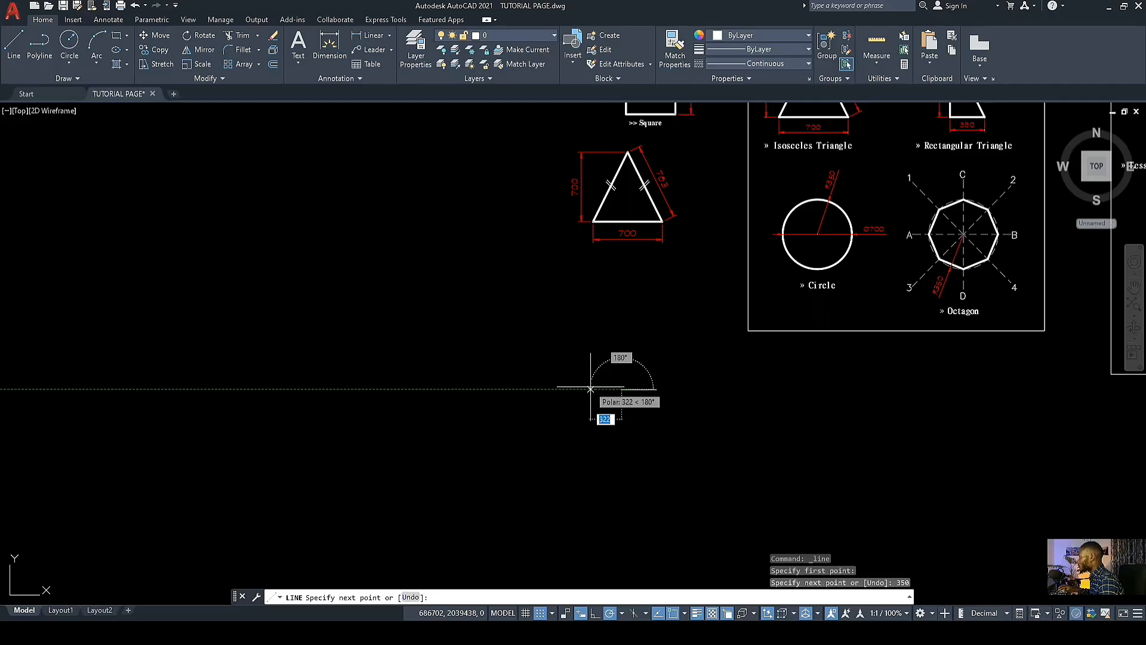
Step: Continue the line vertically upward 700 from the base's left end to form the right triangle's height
scroll(590, 388, "up", 6)
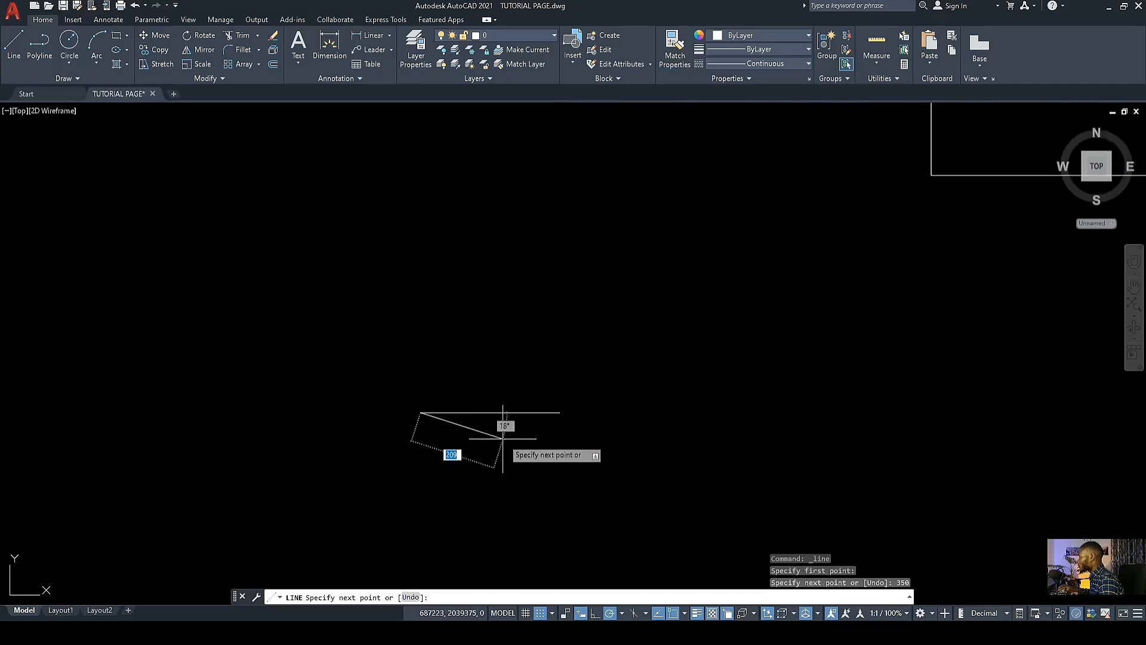
scroll(477, 460, "down", 6)
scroll(781, 137, "up", 4)
middle_click_drag(758, 206, 614, 455)
scroll(642, 282, "down", 3)
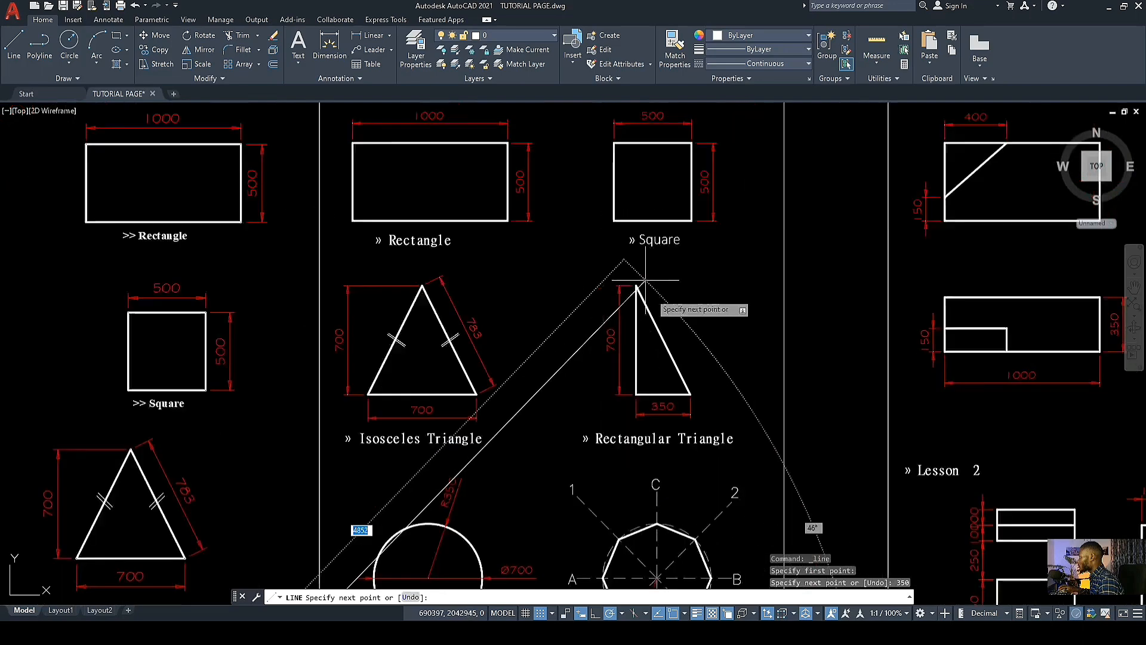
scroll(597, 334, "down", 5)
scroll(507, 387, "up", 5)
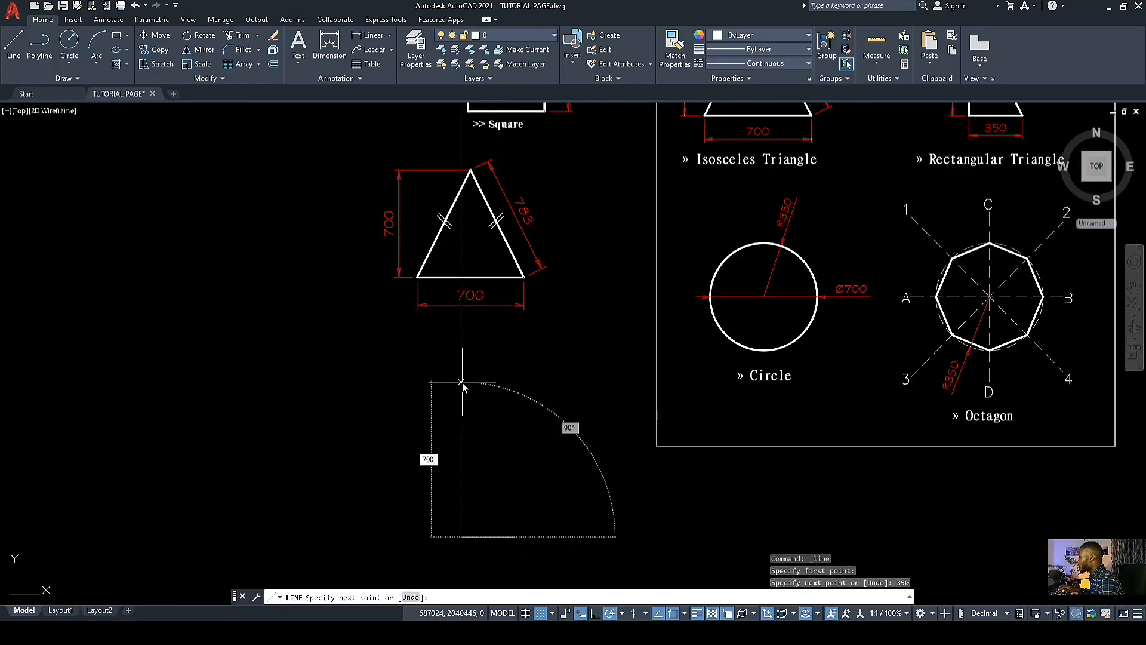
key("Return")
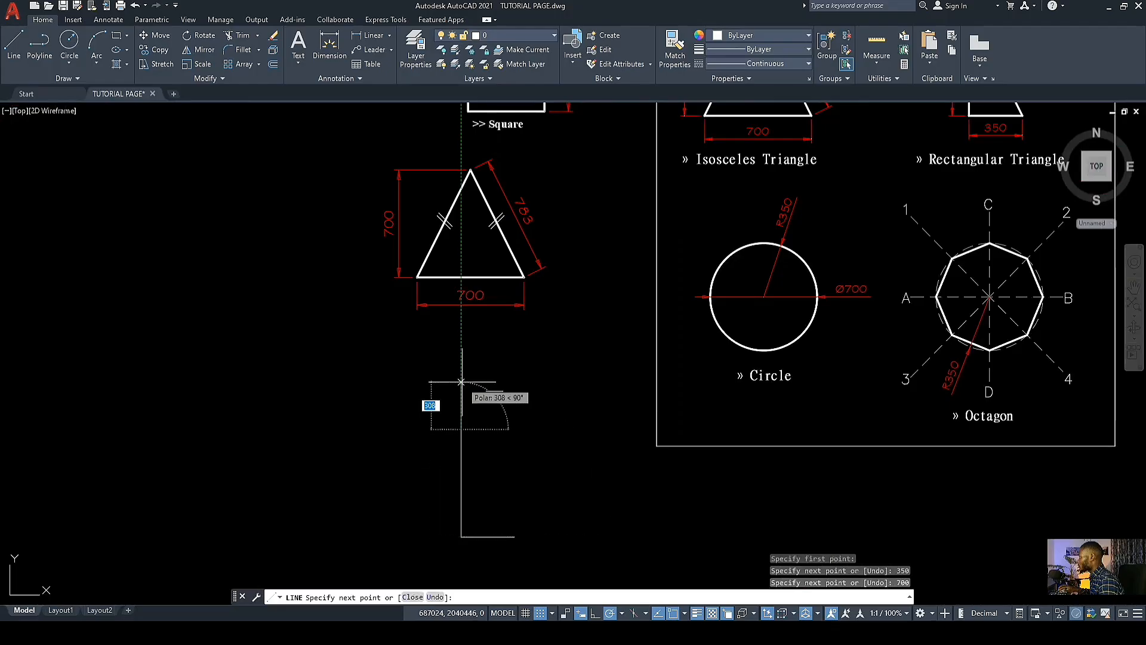
Step: Close the right triangle with a sloping line from its top to the base's right end and finish the line
scroll(469, 382, "down", 2)
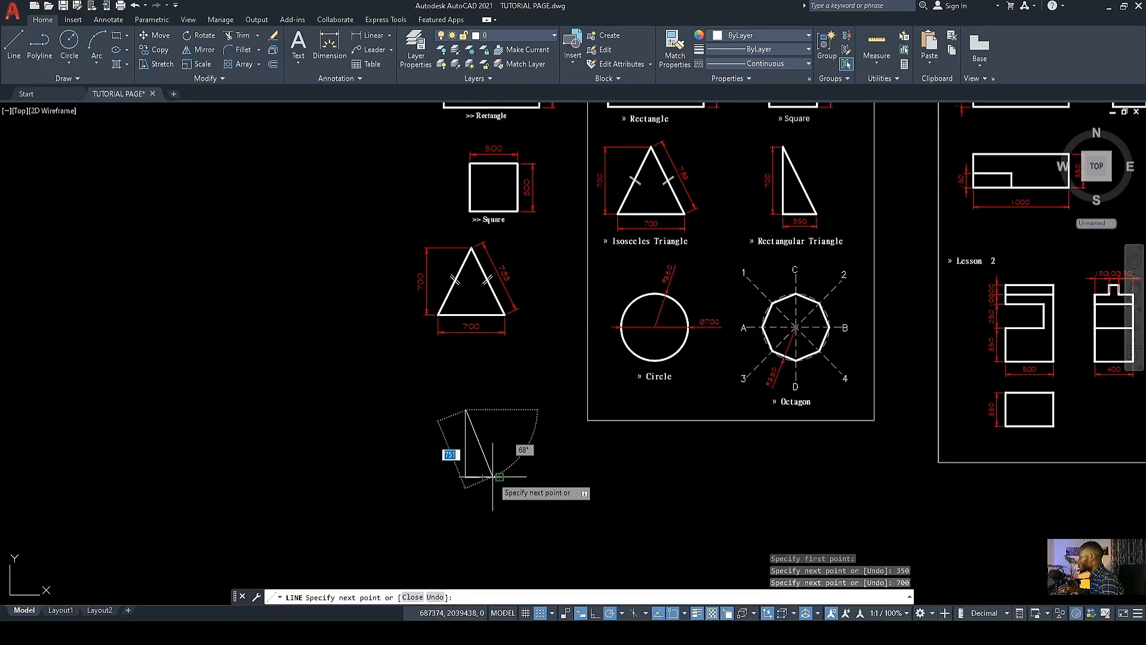
scroll(499, 476, "up", 6)
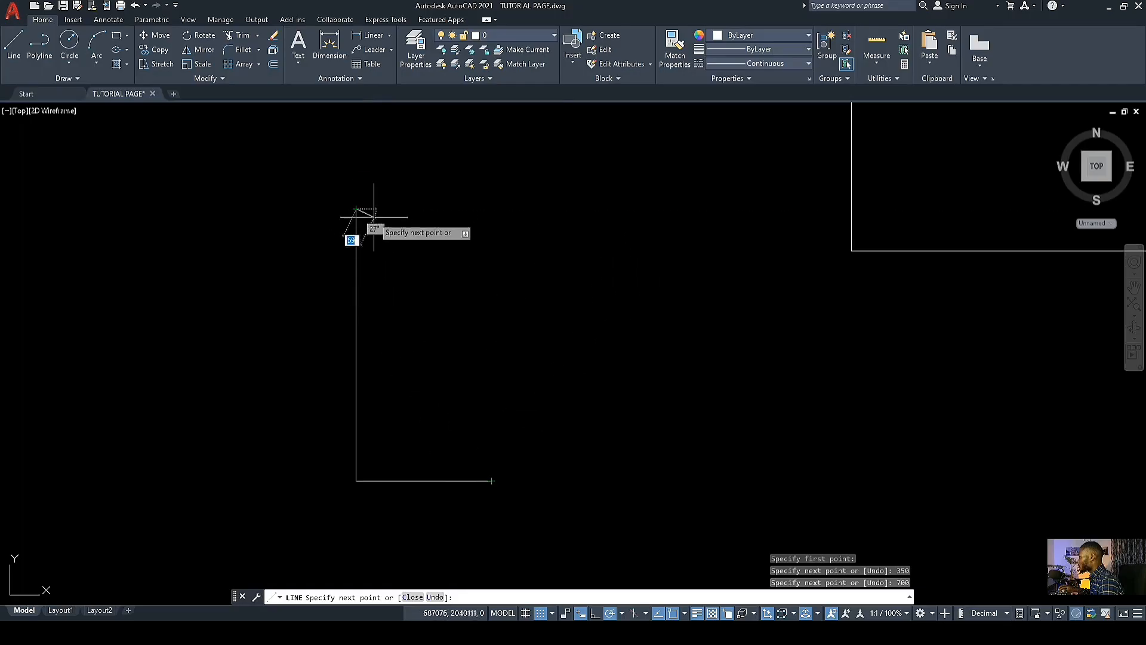
left_click(492, 480)
scroll(471, 418, "down", 8)
key("Escape")
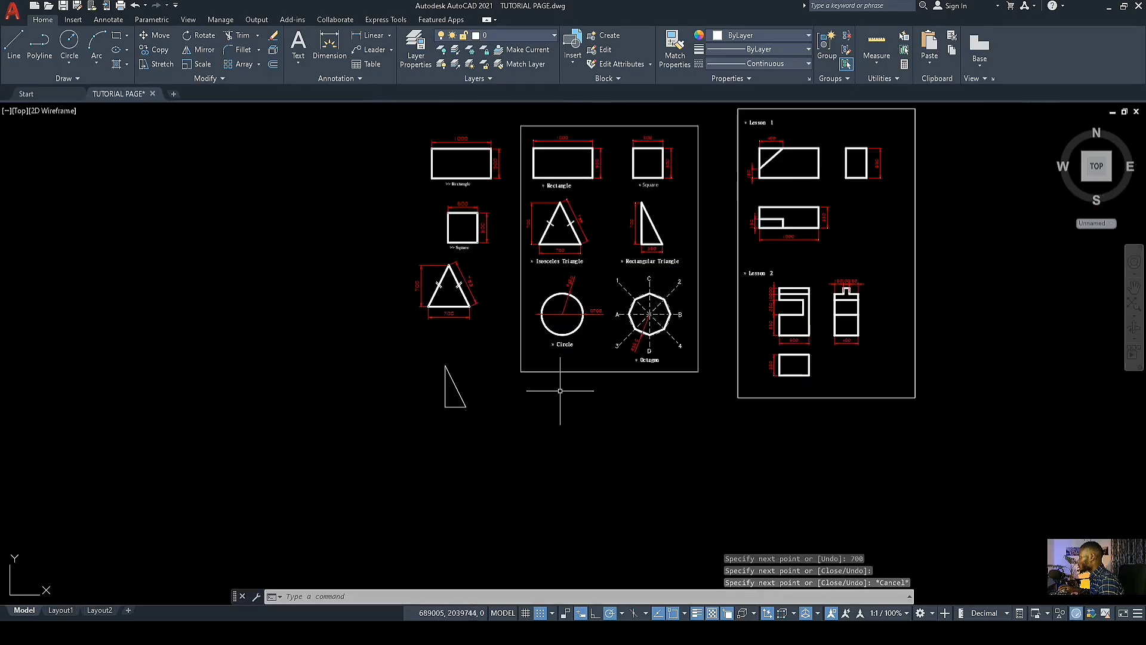
Step: Try matching the properties of the isosceles triangle's base line onto all three right triangle lines, and undo it
scroll(428, 414, "up", 3)
scroll(448, 397, "down", 3)
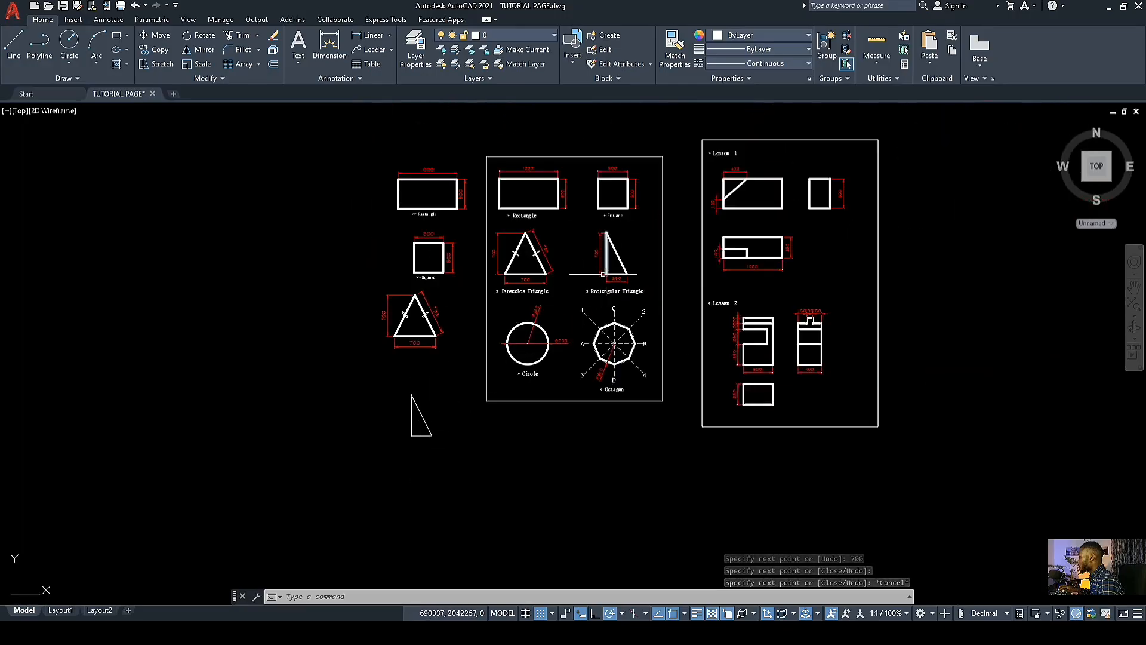
scroll(427, 427, "up", 4)
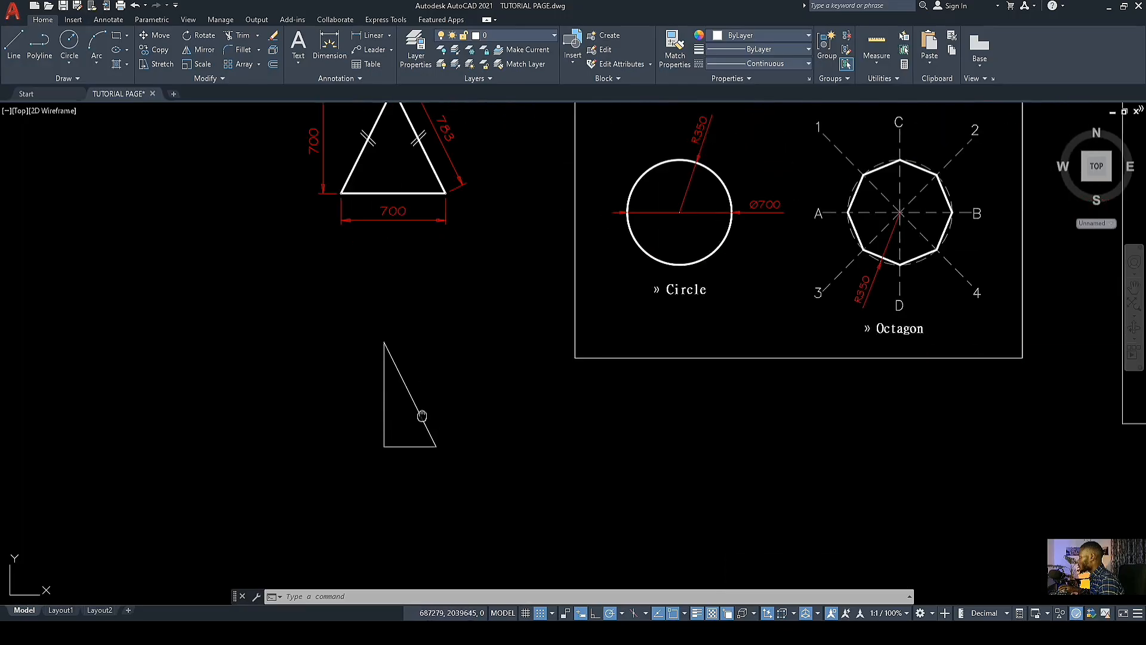
middle_click_drag(422, 416, 448, 450)
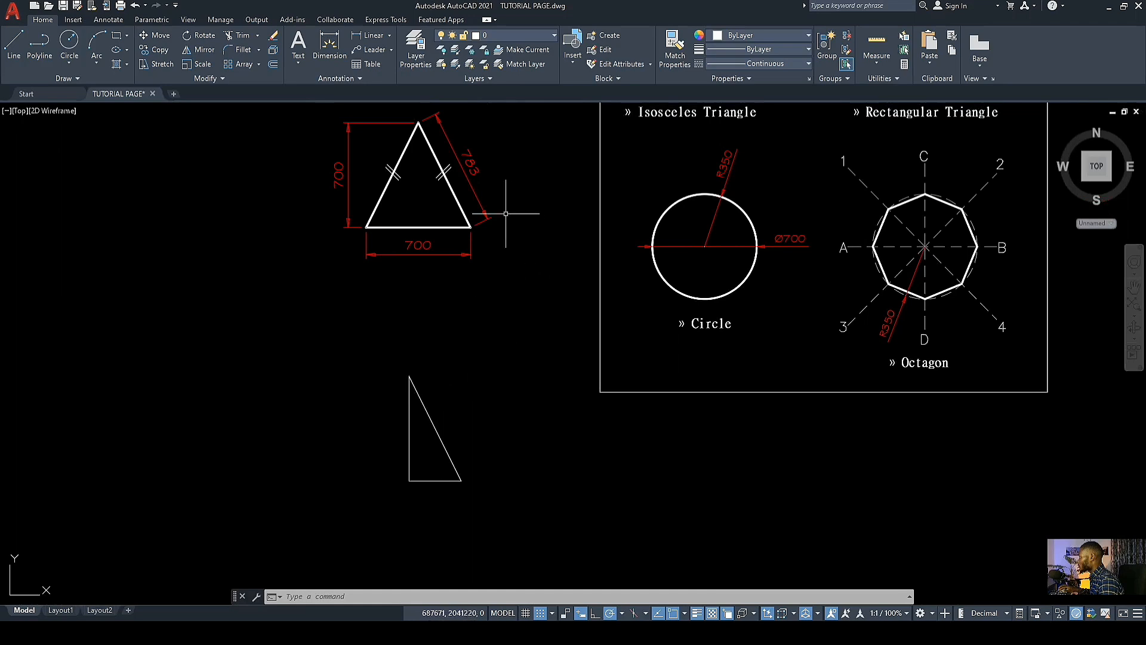
left_click(685, 53)
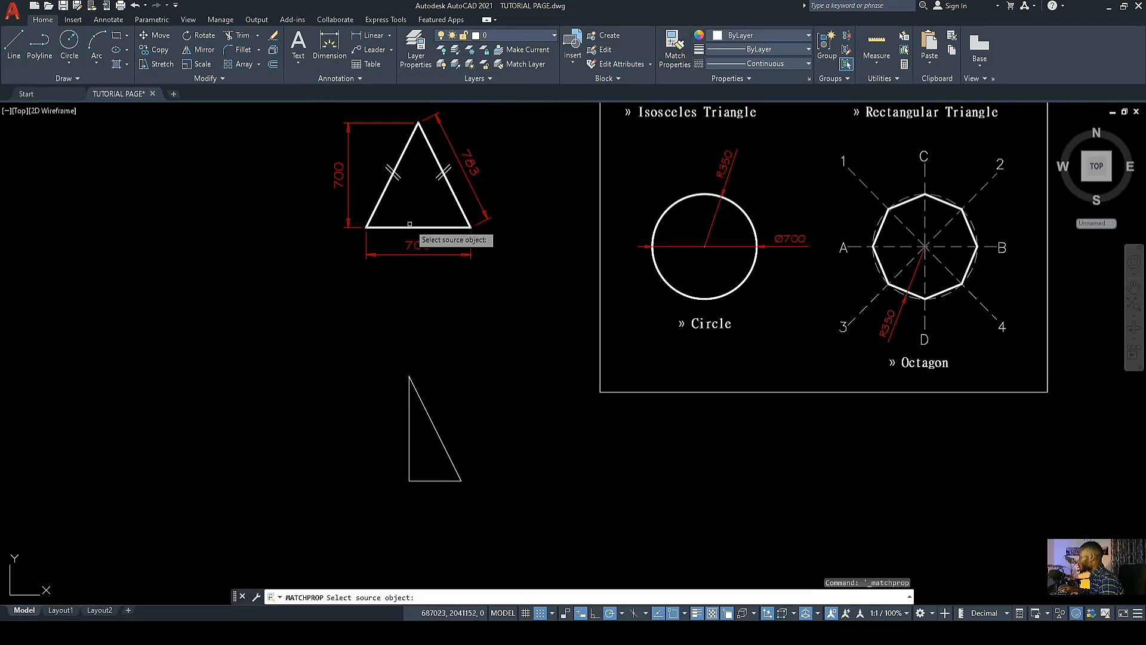
scroll(410, 226, "up", 2)
scroll(450, 232, "down", 3)
scroll(472, 417, "up", 1)
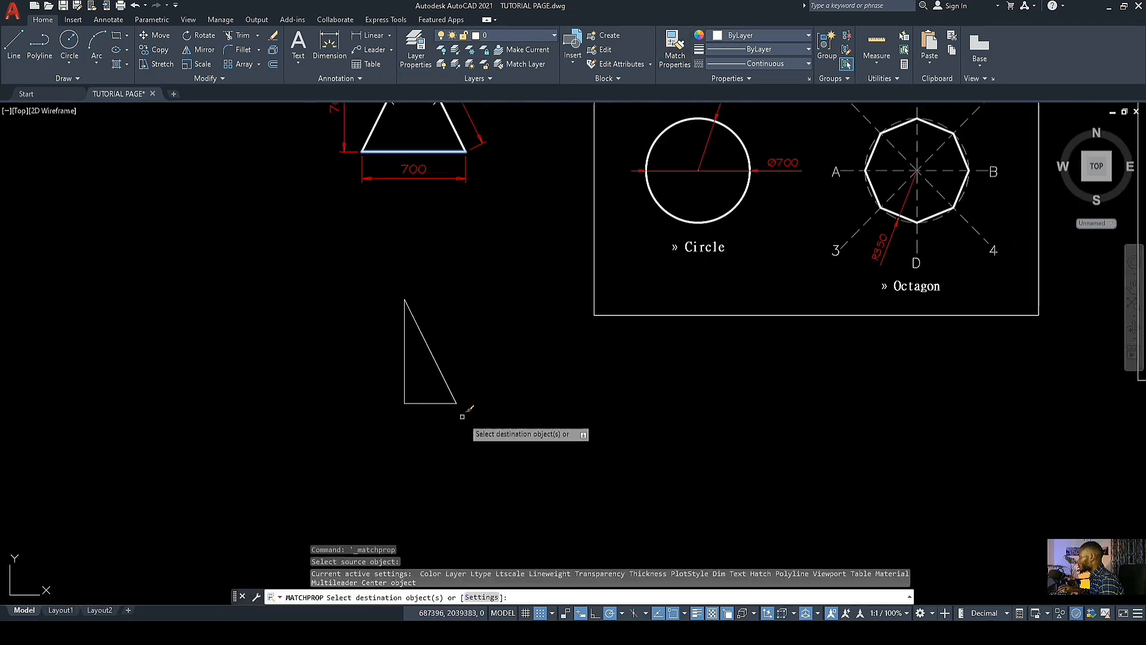
left_click(477, 441)
left_click(362, 262)
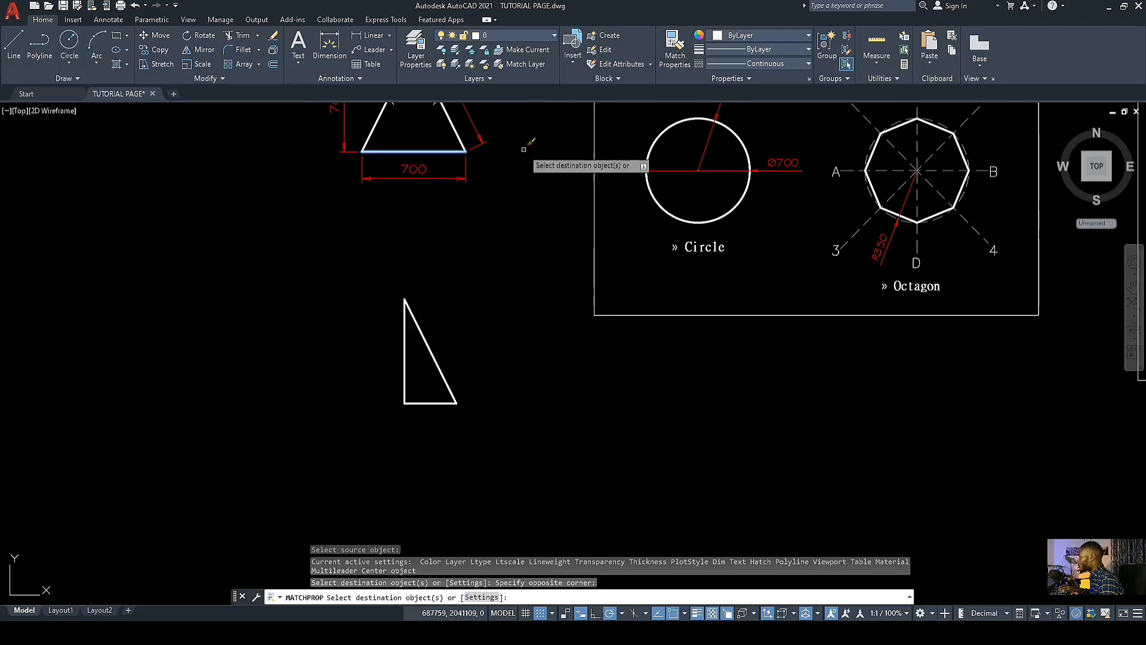
key("Escape")
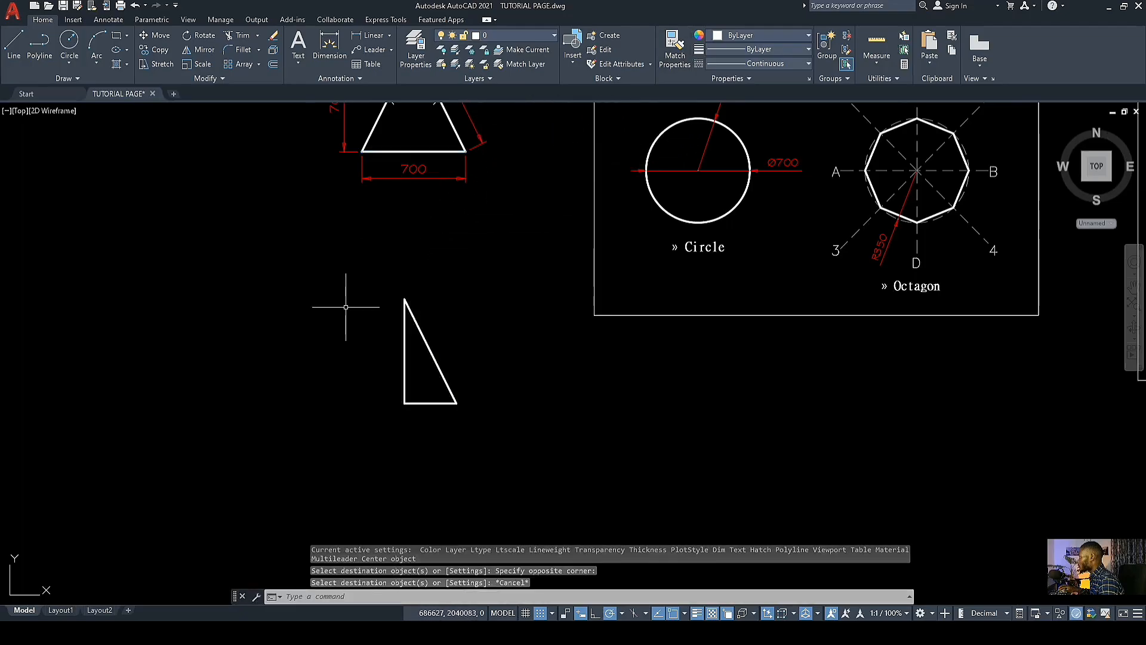
key("ctrl+z")
Step: Try matching the isosceles triangle's base line properties onto the right triangle's three lines one by one, and undo it
left_click(672, 45)
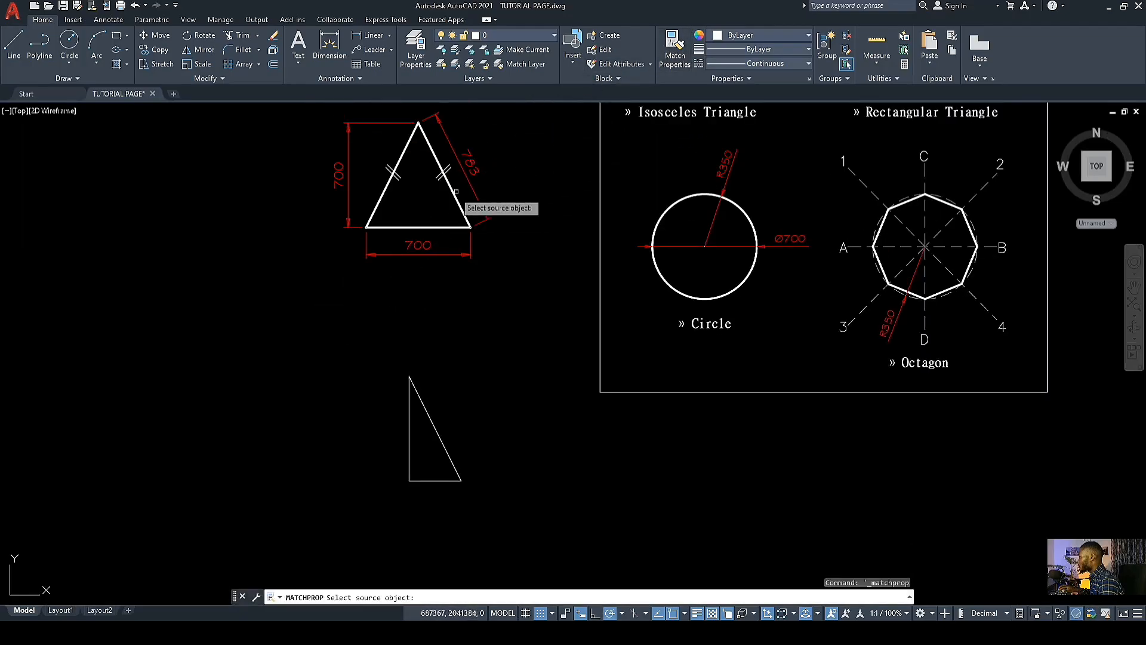
left_click(442, 226)
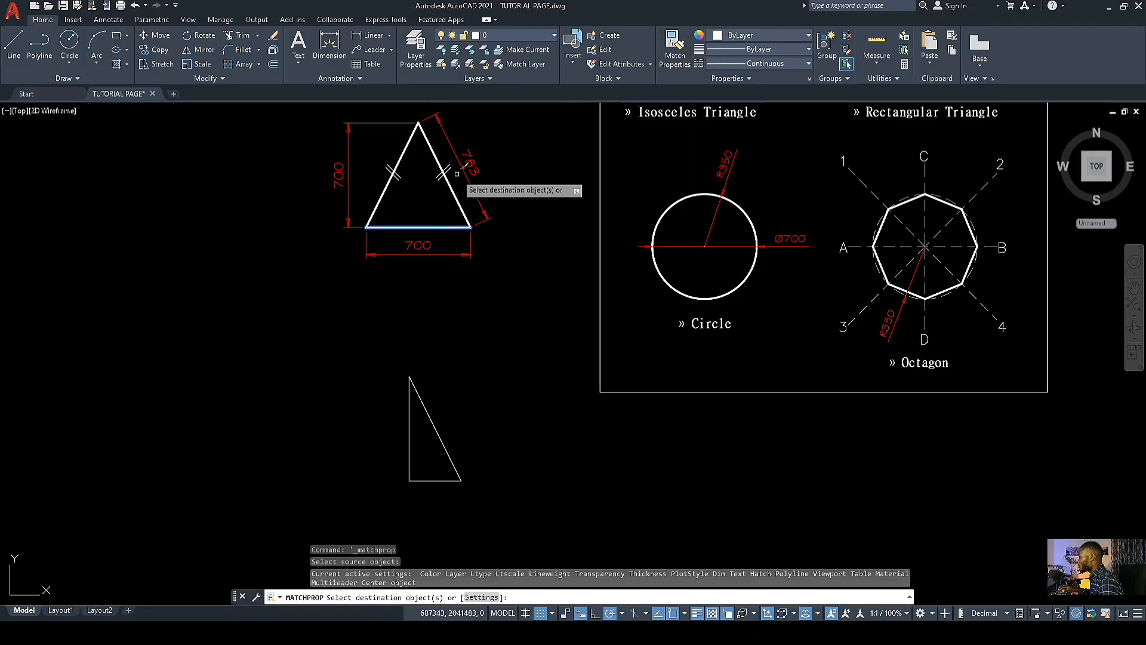
left_click(408, 398)
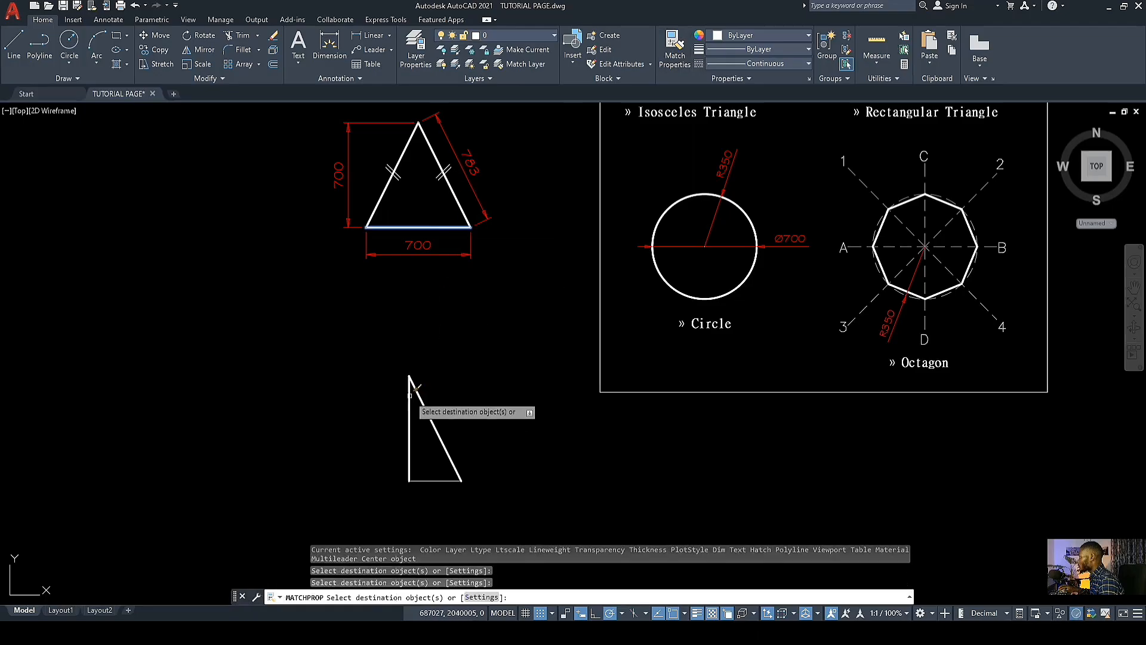
left_click(417, 480)
key("Escape")
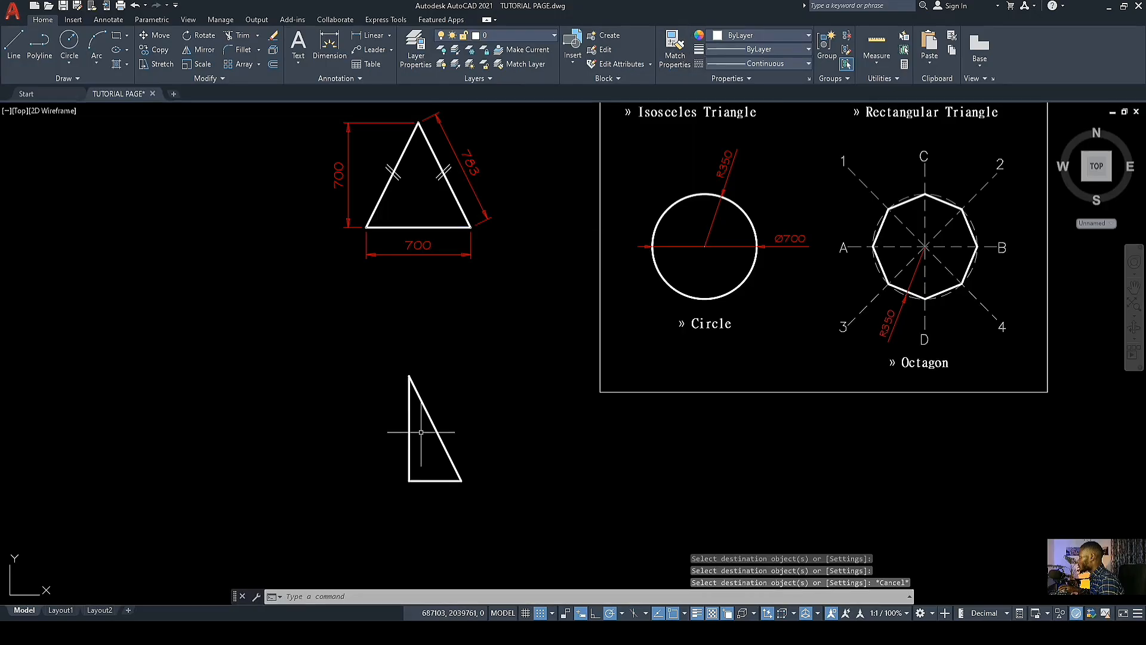
key("ctrl+z")
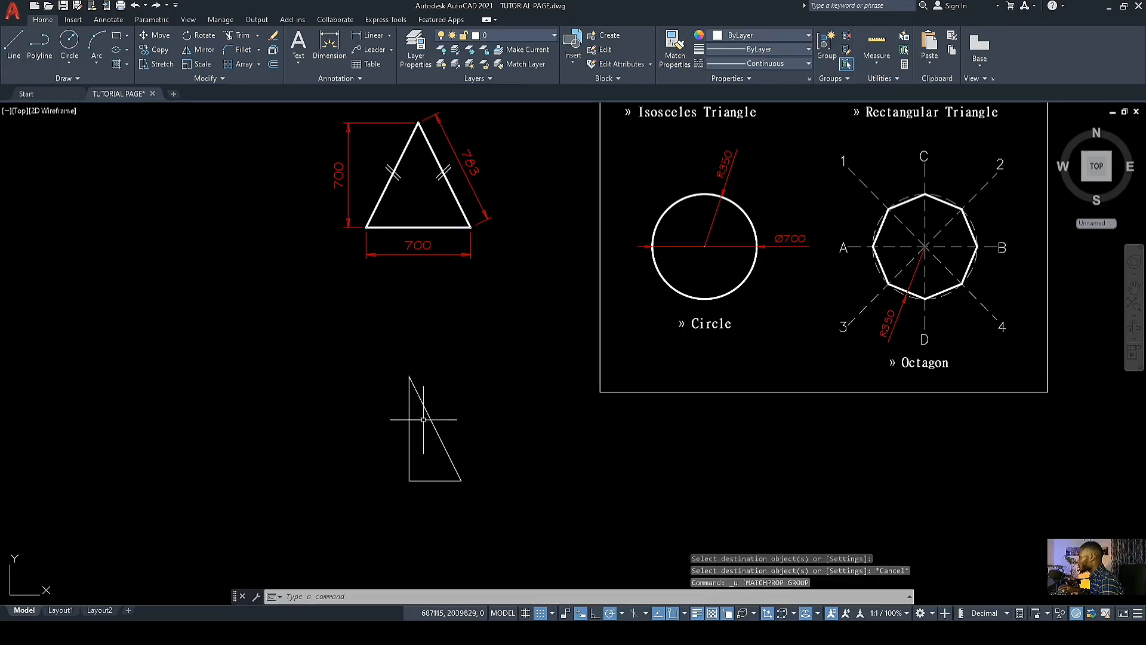
Step: Match the properties of the isosceles triangle's base line onto the whole right triangle in one selection
left_click(684, 62)
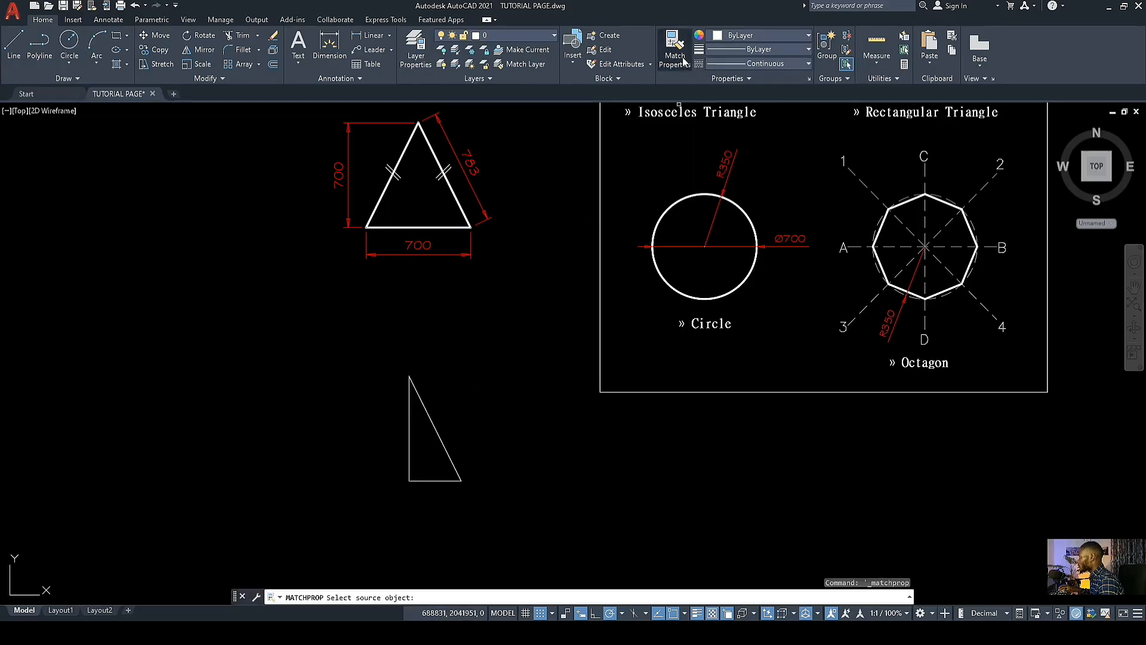
left_click(459, 225)
scroll(507, 264, "down", 2)
left_click(505, 434)
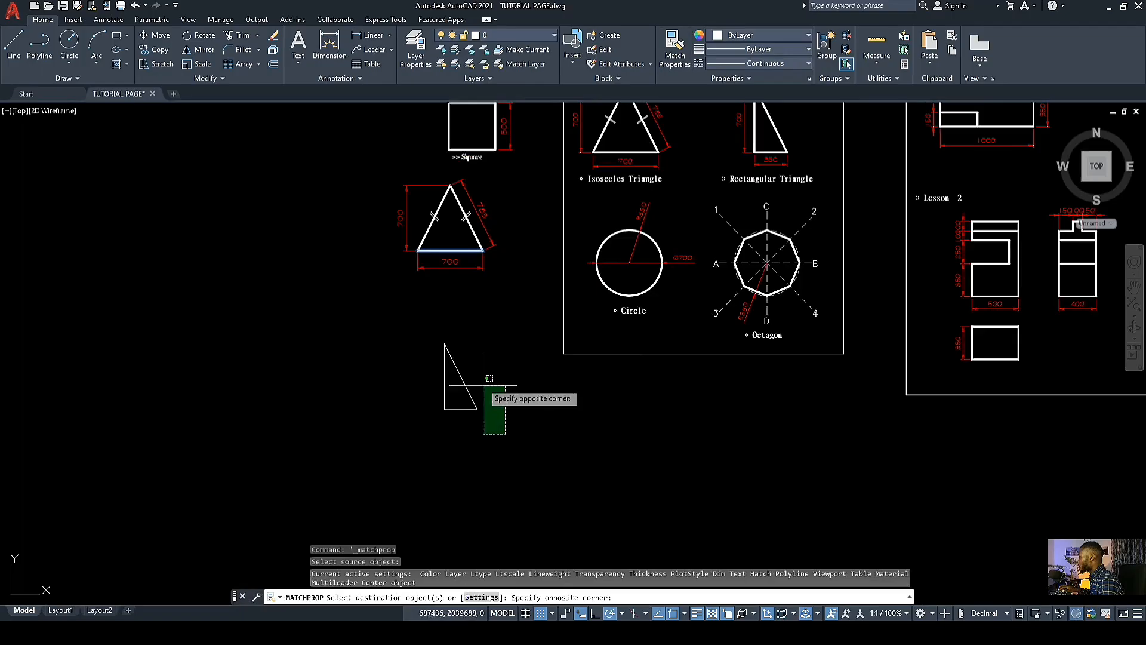
left_click(420, 319)
scroll(452, 383, "up", 2)
key("Escape")
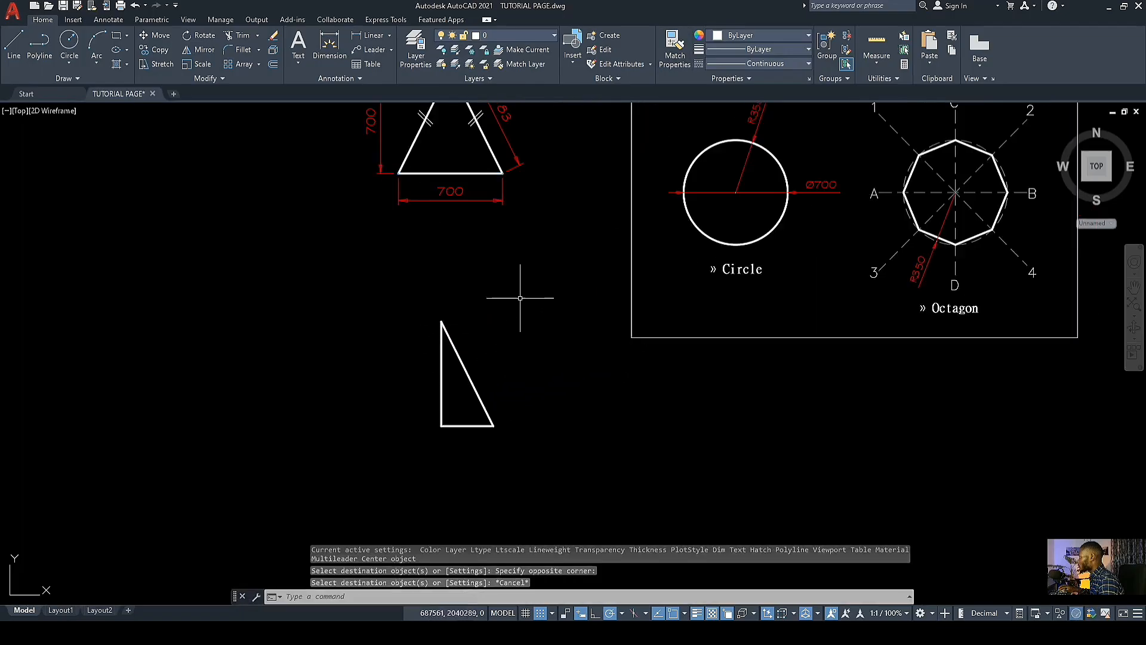
Step: Add a linear dimension to the right triangle's base, placing it below the triangle
scroll(458, 339, "down", 2)
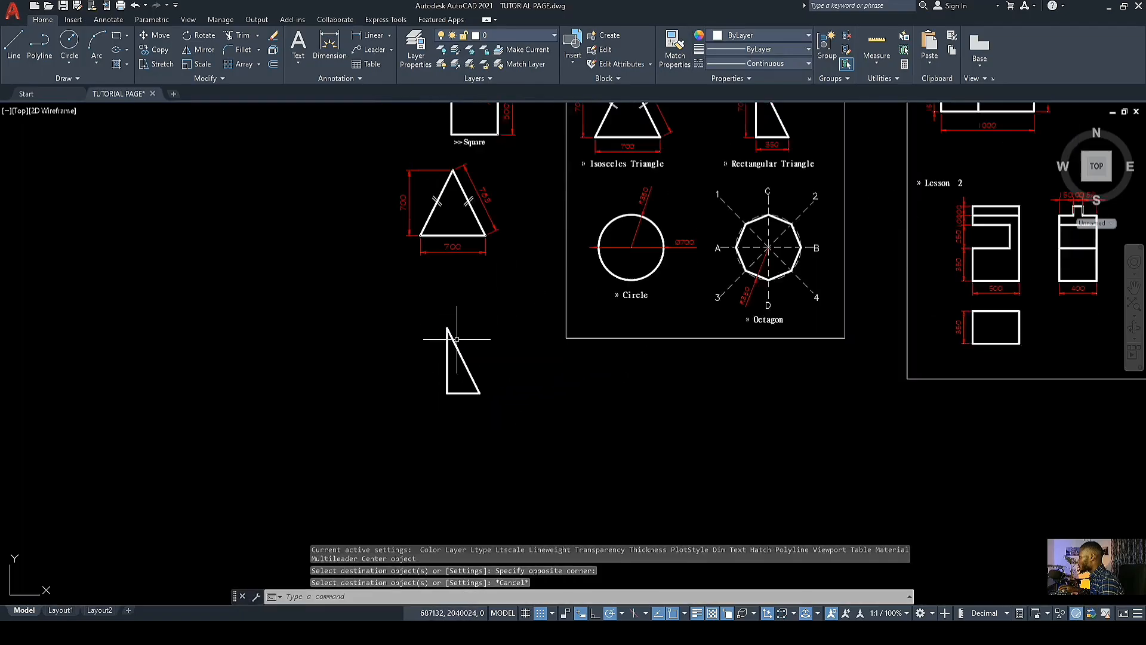
left_click(361, 35)
scroll(485, 453, "up", 2)
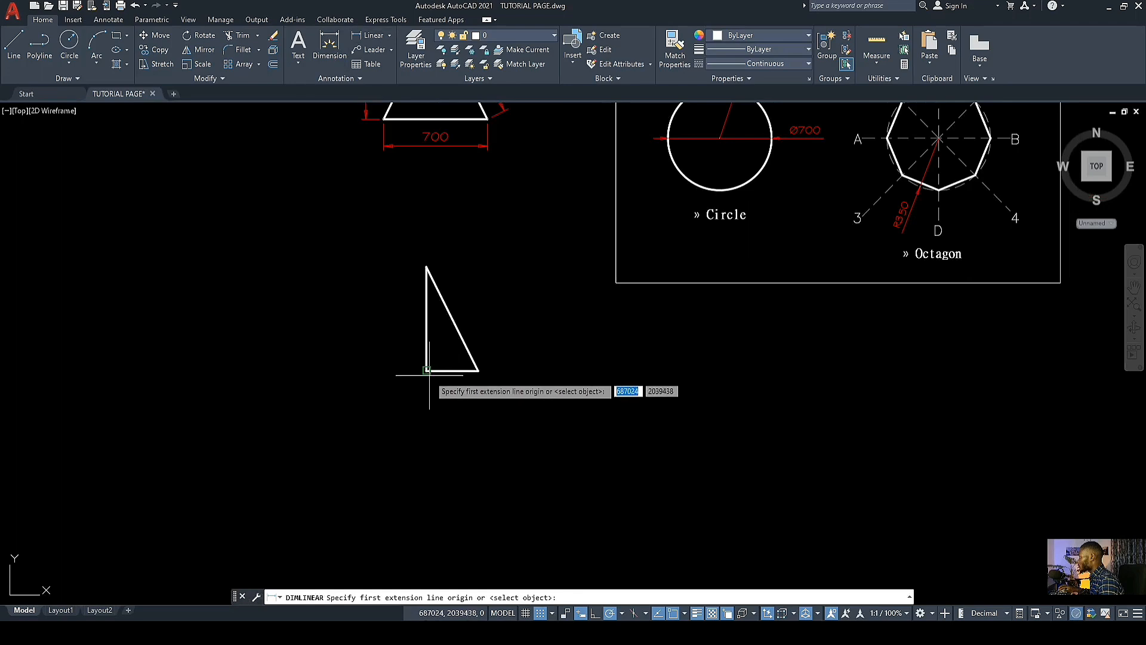
left_click(426, 371)
left_click(478, 371)
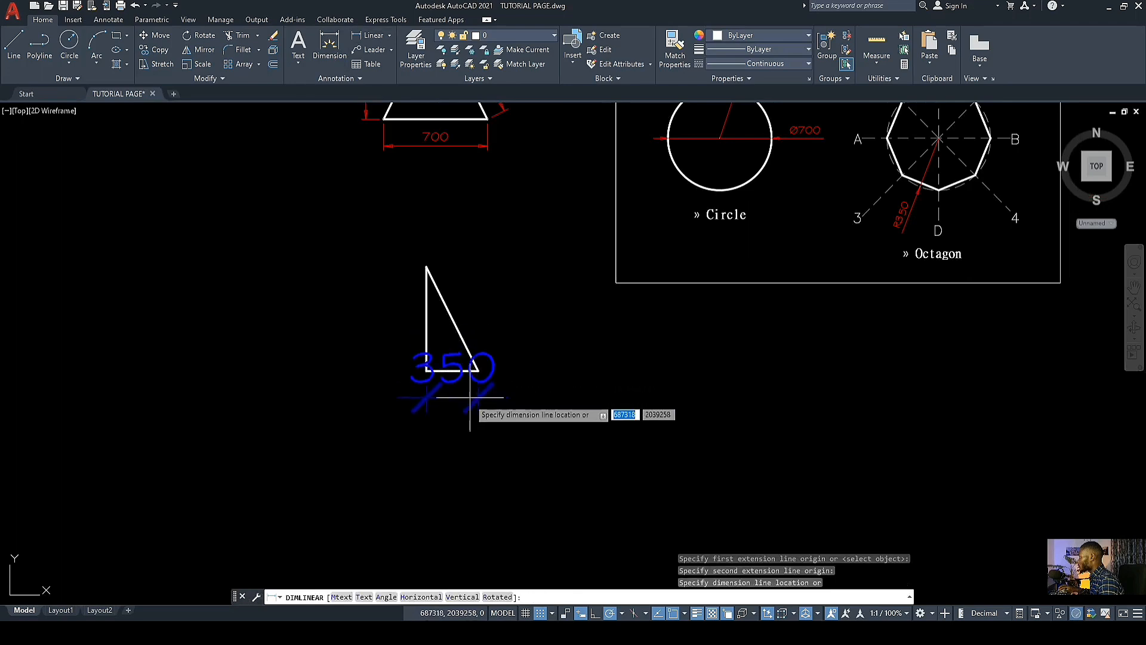
left_click(471, 427)
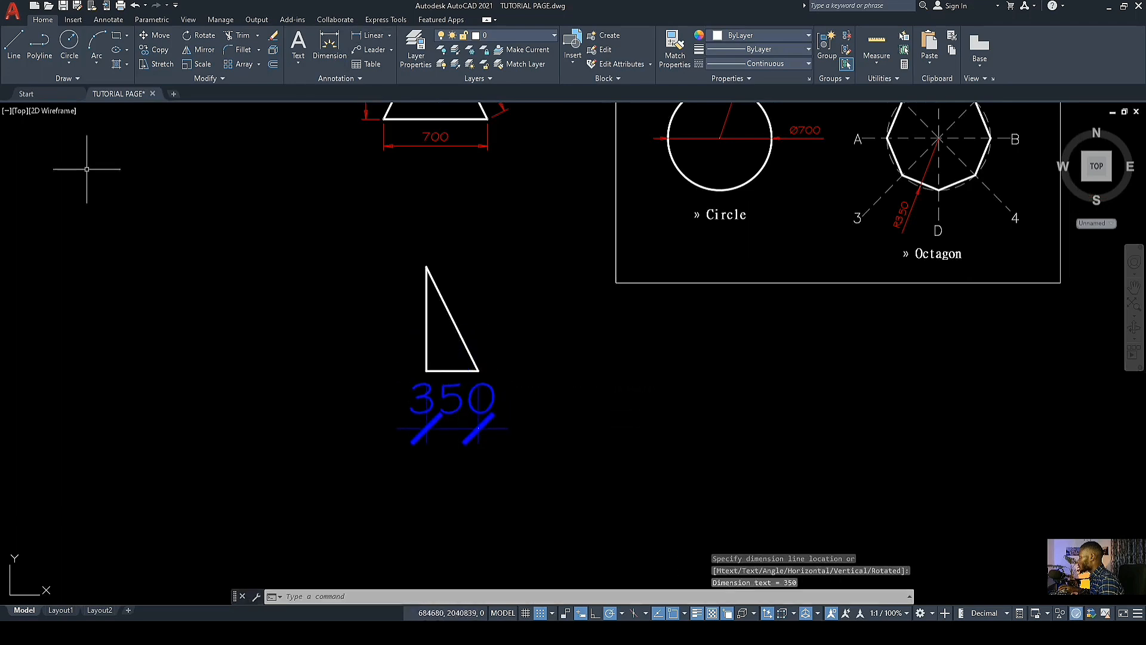
Step: Add a linear dimension to the right triangle's vertical side, placing it to the left of the triangle
key("Return")
left_click(427, 267)
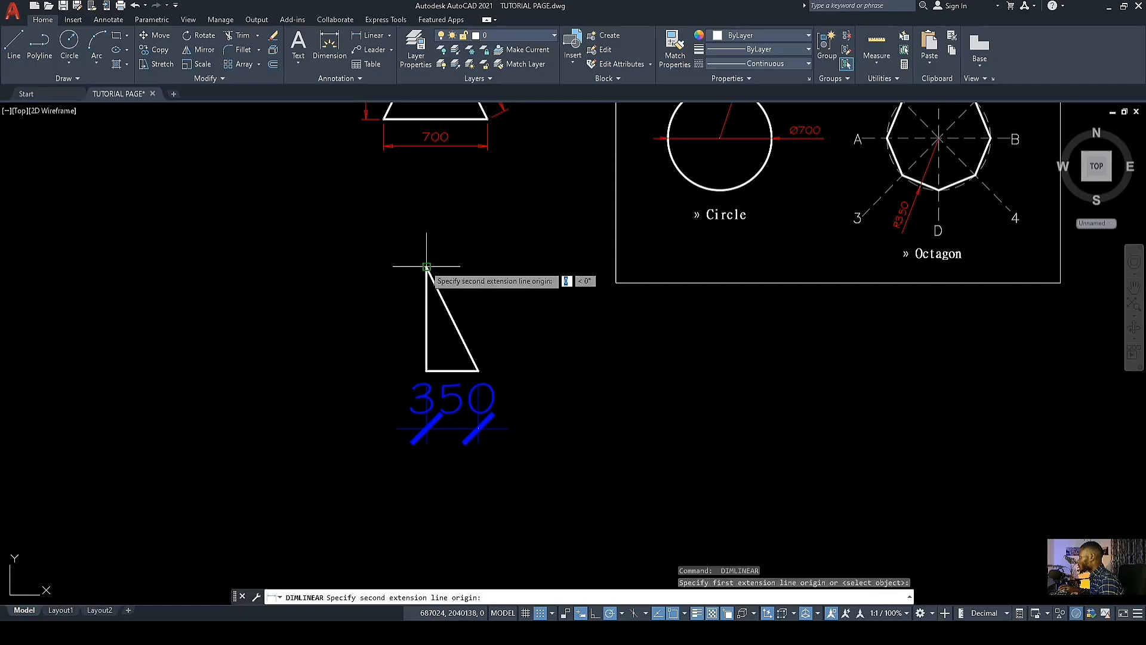
left_click(426, 371)
left_click(377, 327)
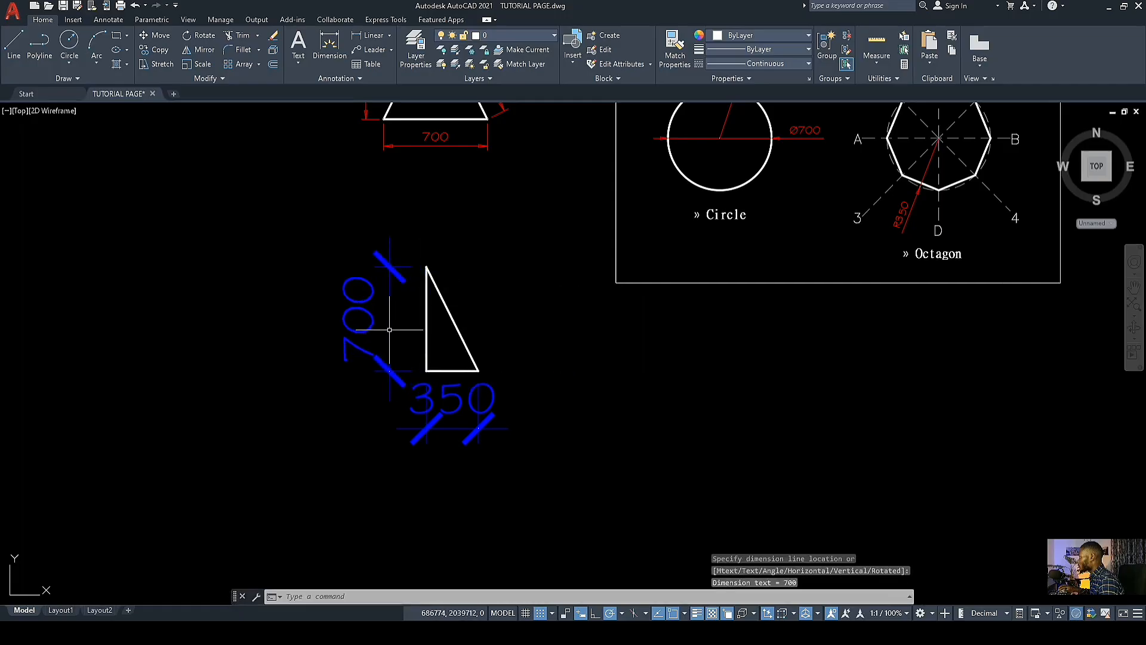
Step: Match the isosceles triangle's red base dimension properties onto the right triangle's height and base dimensions
key("Return")
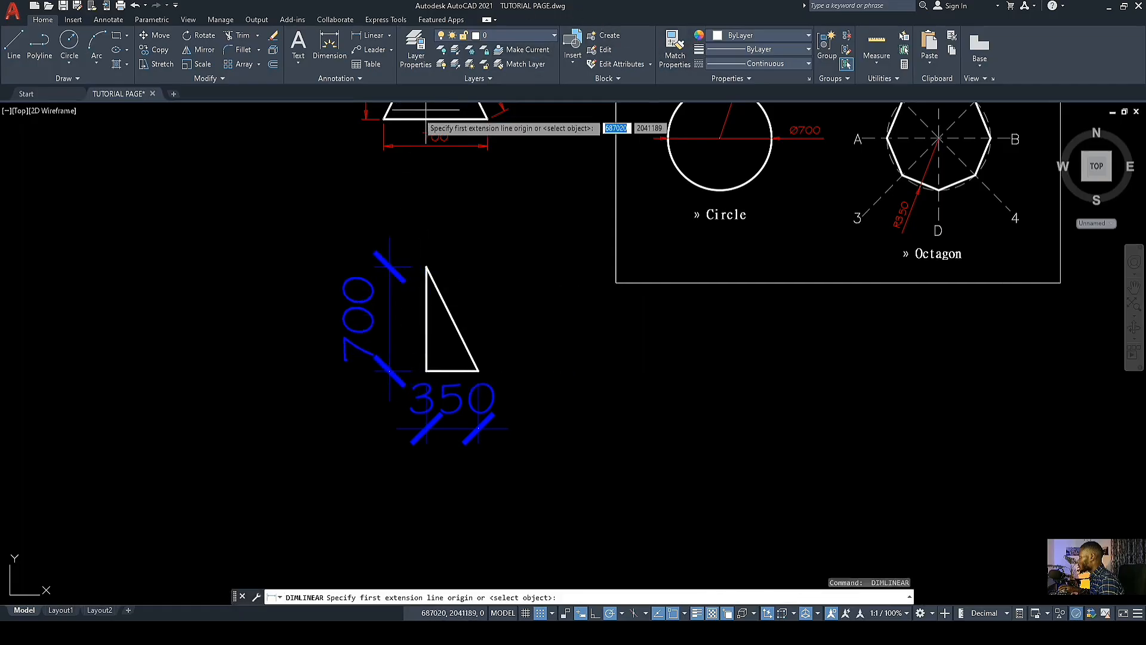
scroll(415, 112, "up", 2)
left_click(675, 43)
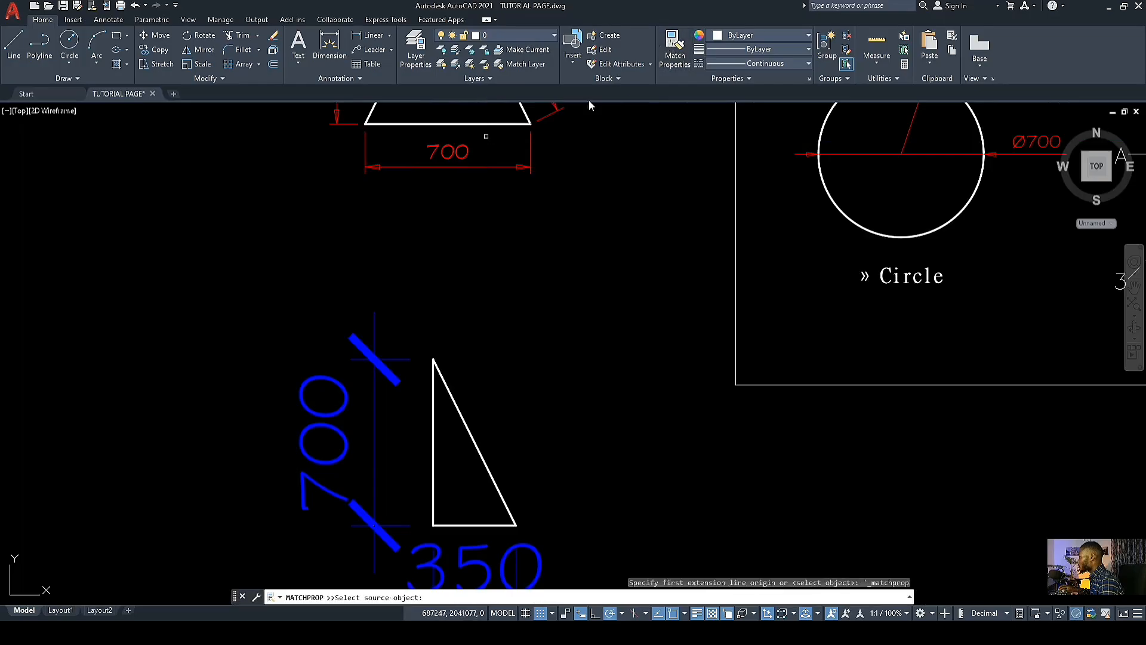
left_click(451, 162)
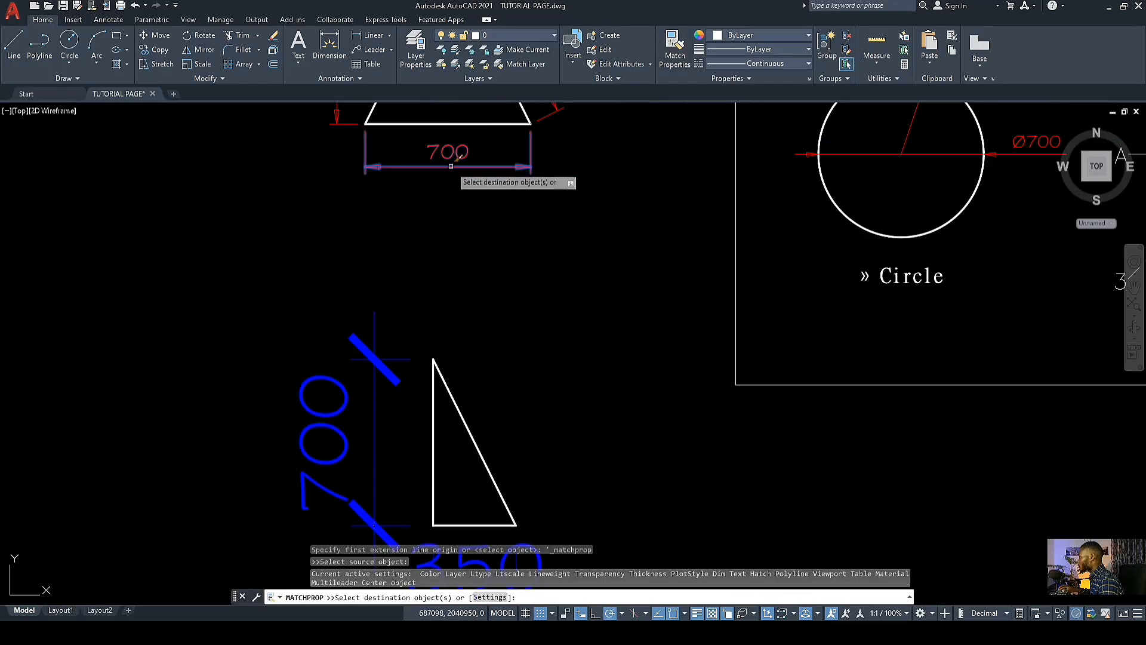
left_click(430, 525)
left_click(317, 260)
scroll(359, 343, "down", 2)
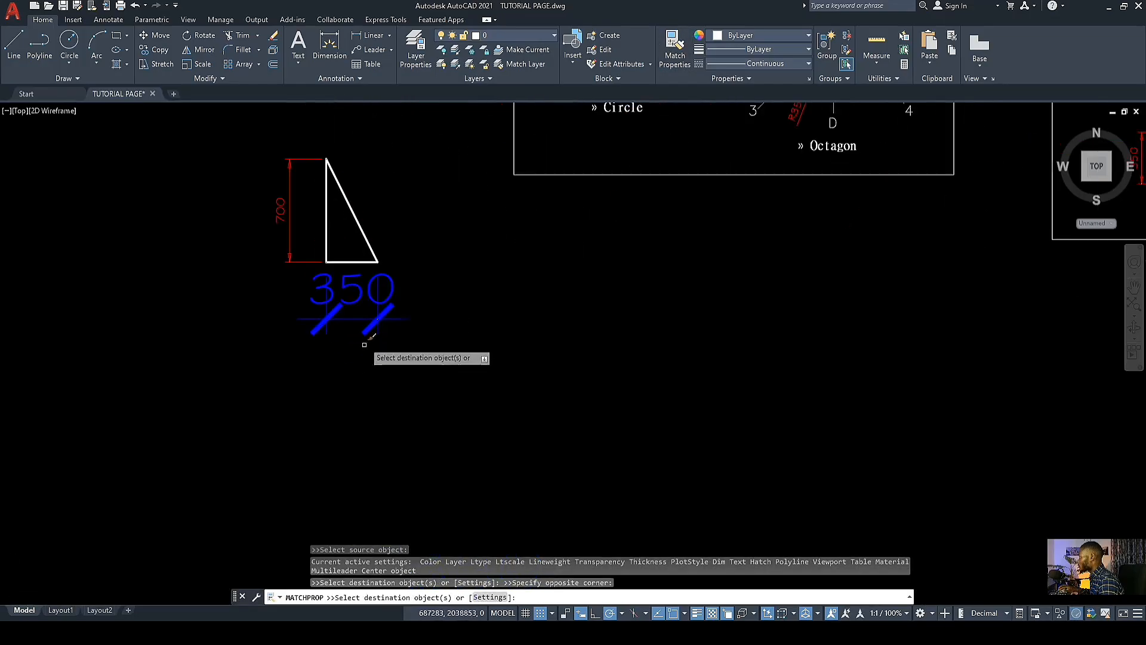
scroll(366, 307, "up", 4)
scroll(362, 382, "down", 2)
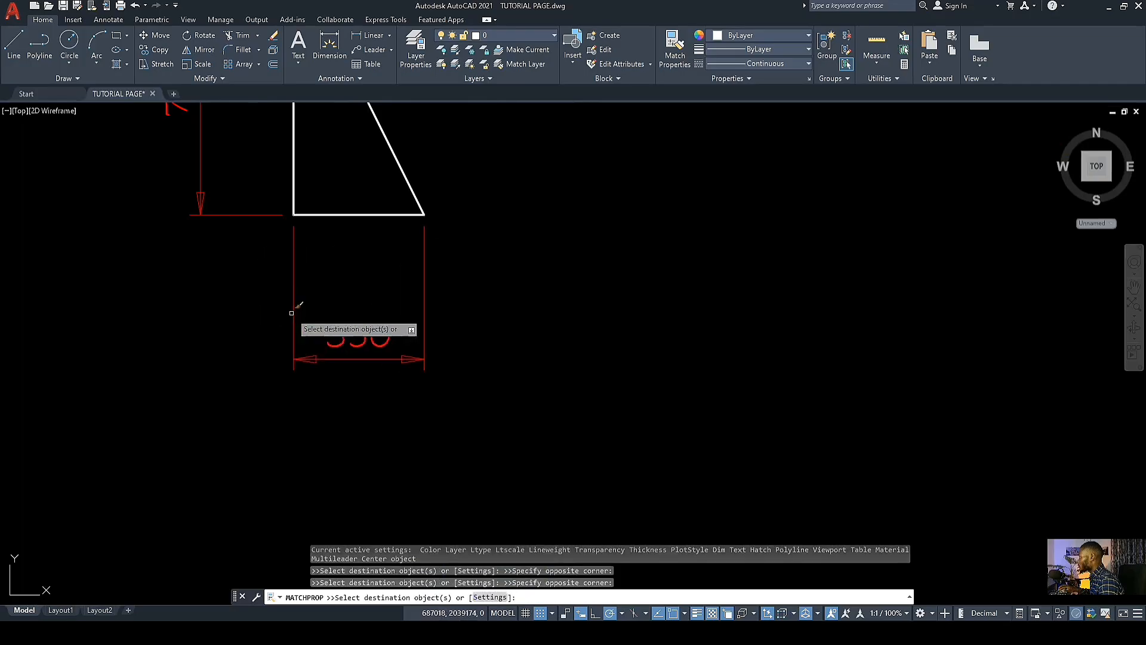
left_click(298, 314)
key("Escape")
key("Escape")
Step: Select the right triangle's base dimension to show its grips
left_click(364, 357)
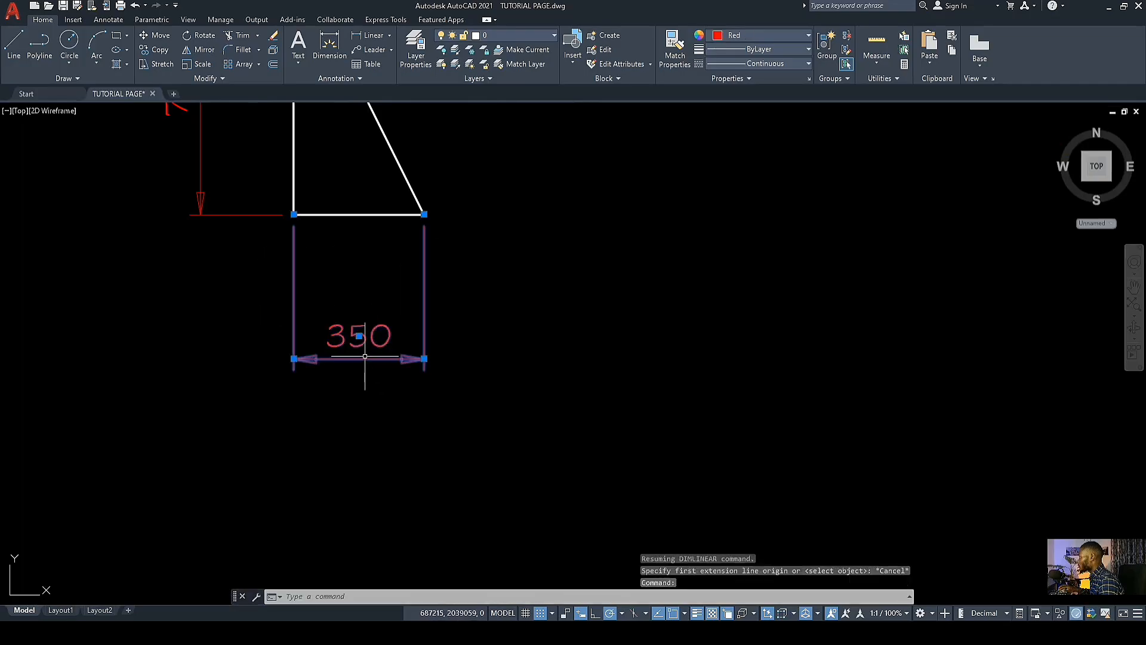
Step: Move the right triangle's base and height dimension lines closer to its sides
left_click(294, 358)
scroll(352, 328, "down", 3)
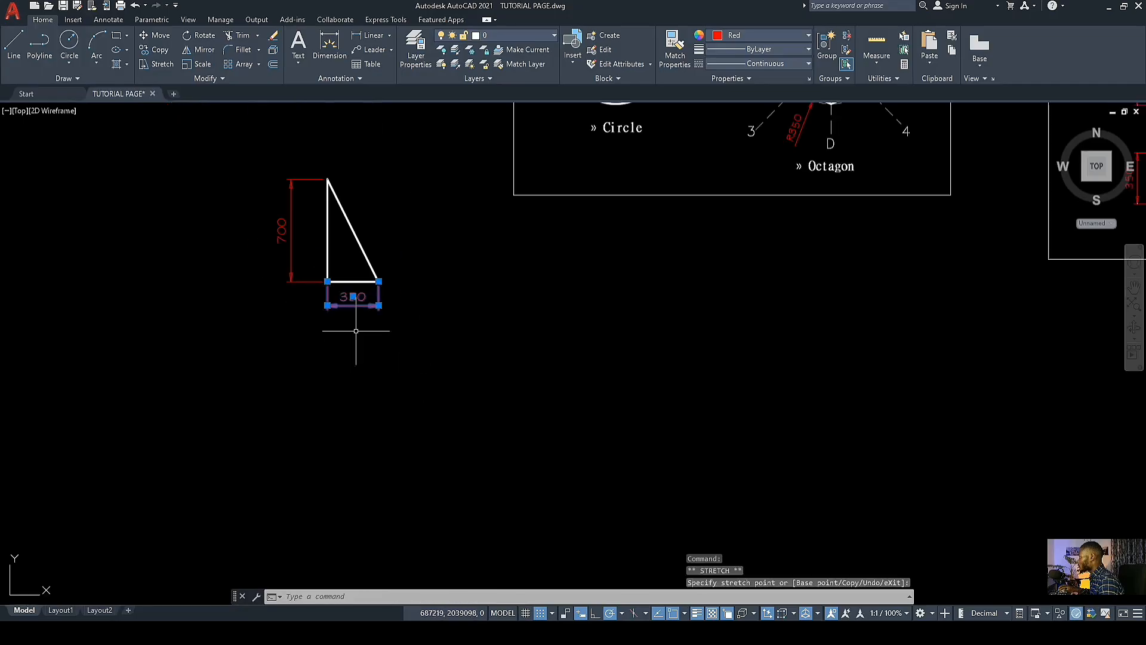
scroll(264, 259, "up", 2)
left_click(310, 305)
left_click(301, 283)
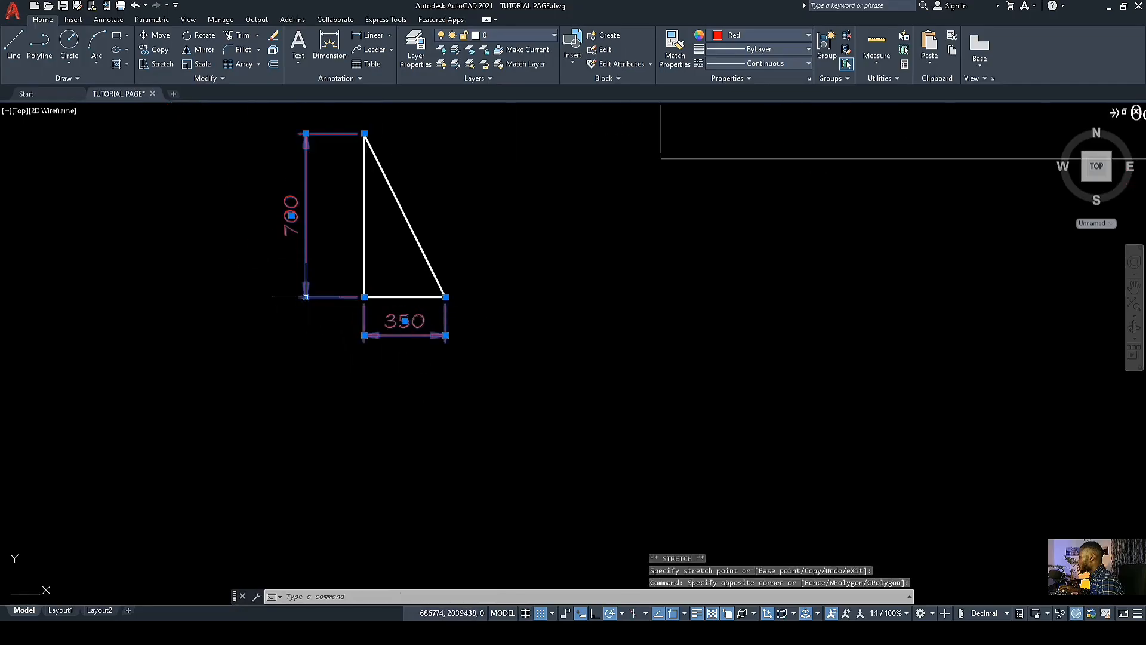
right_click(327, 309)
key("Escape")
scroll(370, 341, "down", 3)
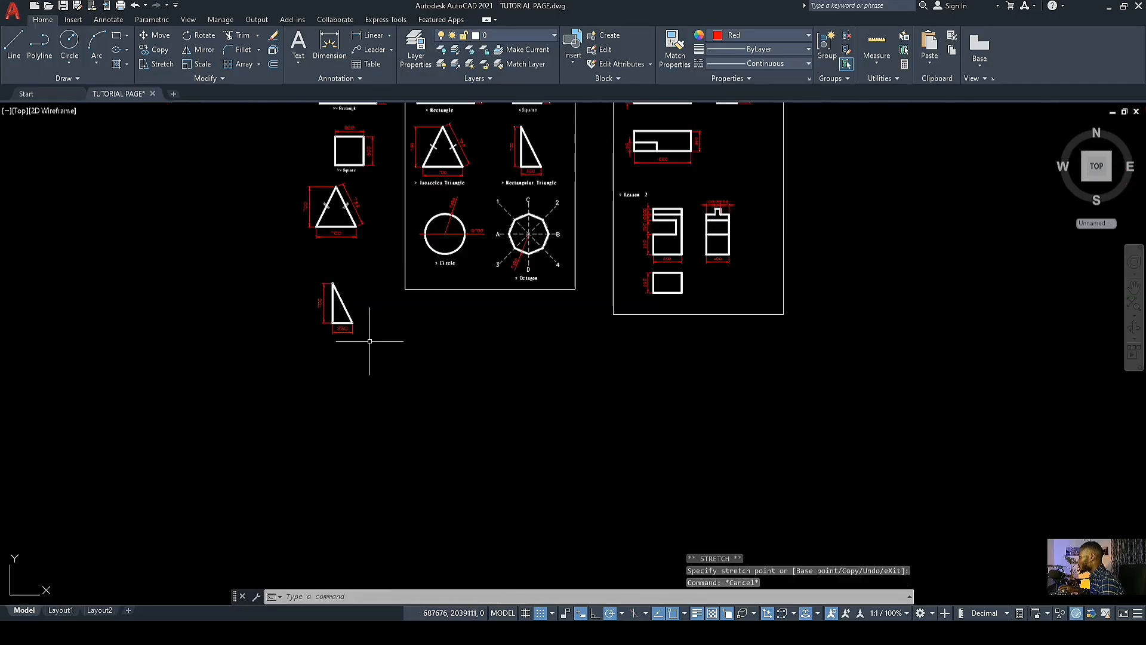
Step: Examine the reference circle and its radius and diameter dimensions on the basic shapes sheet
scroll(544, 145, "up", 4)
middle_click_drag(493, 248, 577, 260)
scroll(334, 197, "down", 2)
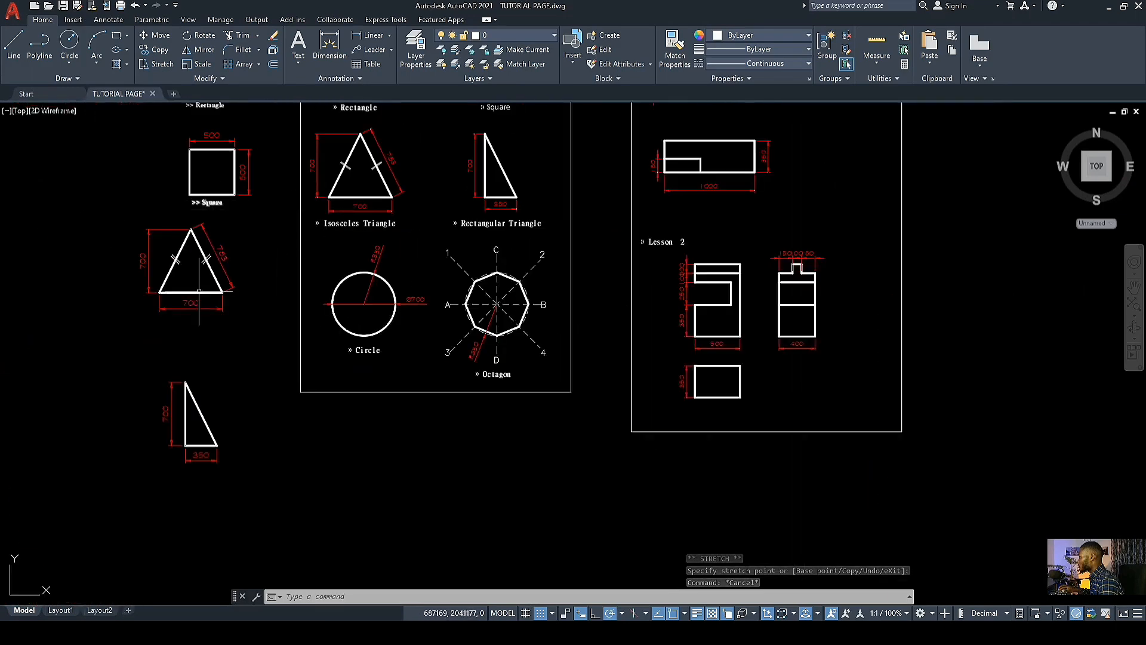
scroll(273, 368, "down", 4)
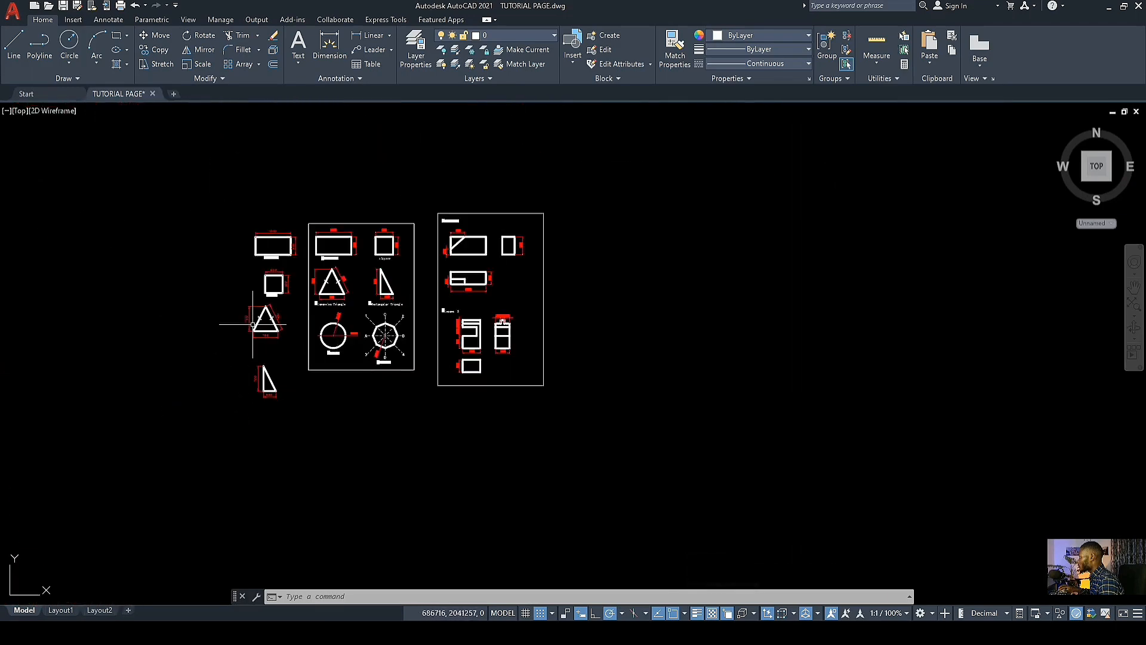
scroll(295, 375, "up", 4)
middle_click_drag(341, 345, 265, 325)
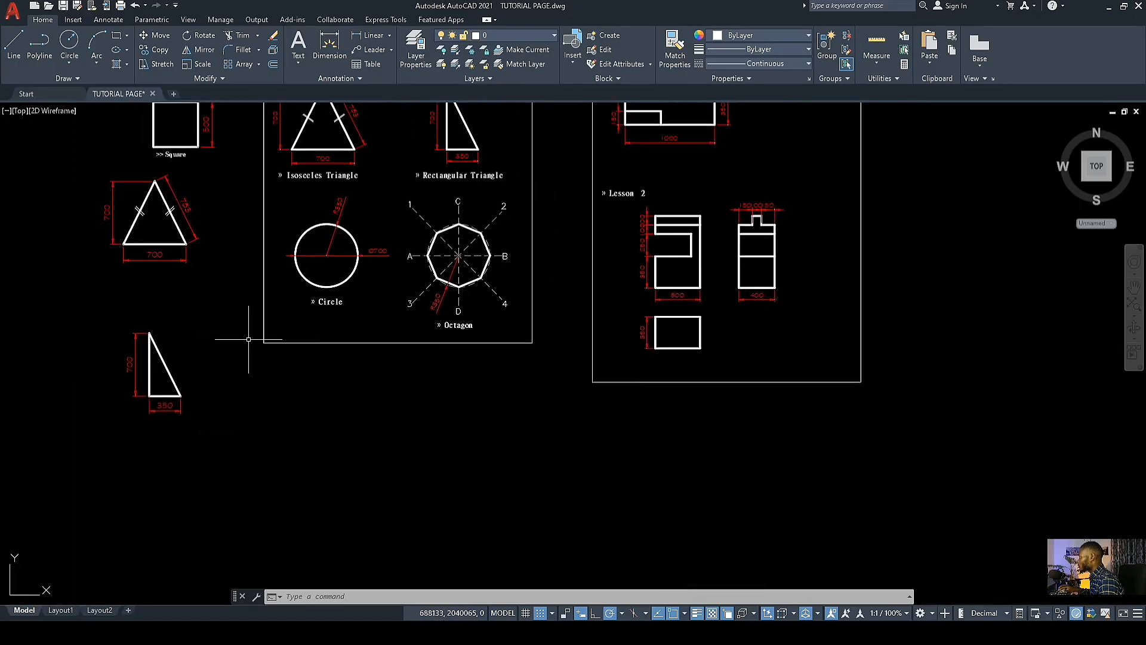
middle_click_drag(303, 335, 346, 401)
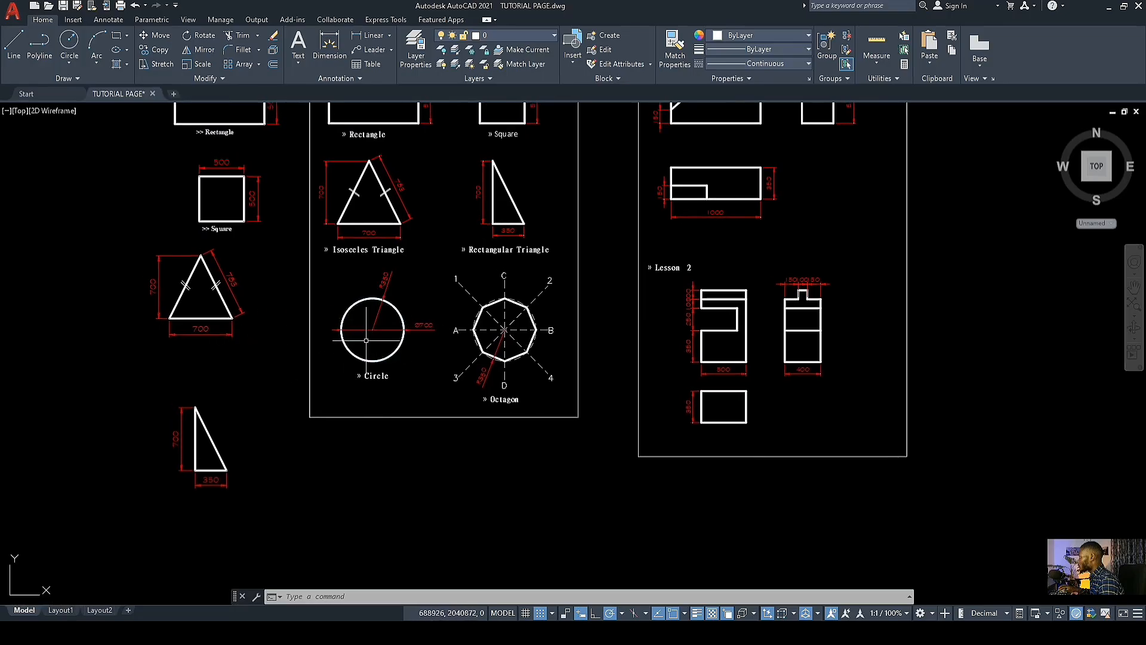
scroll(366, 341, "up", 5)
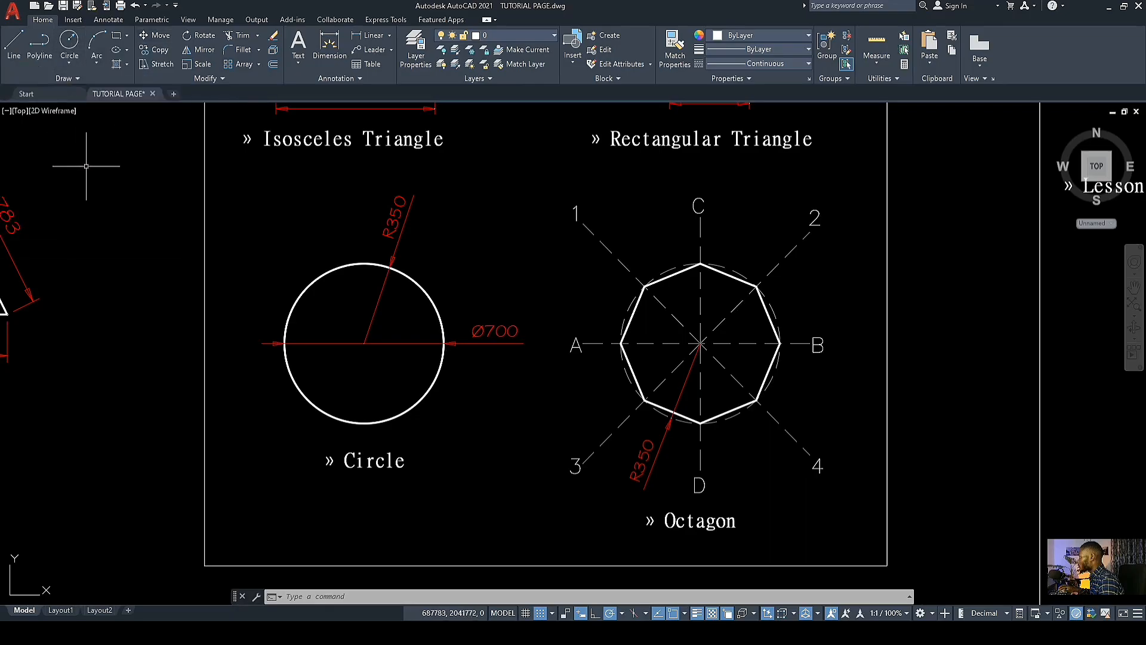
Step: Draw a circle of radius 350 in the empty space below the basic shapes sheet, beside the right triangle
left_click(68, 43)
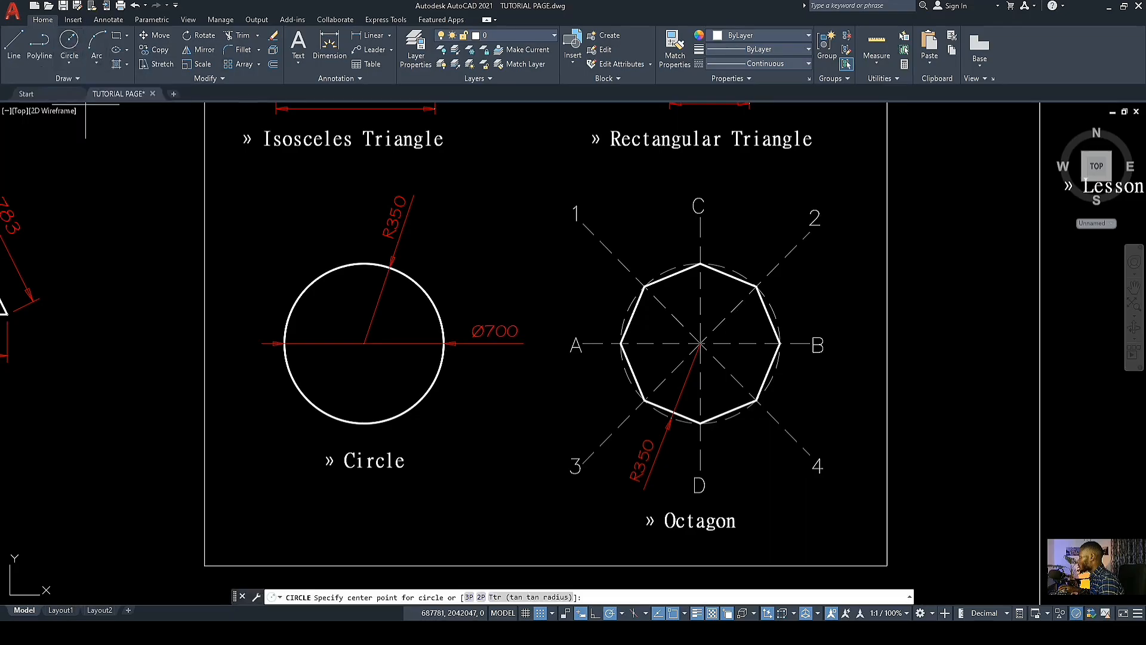
scroll(343, 167, "down", 4)
scroll(370, 215, "up", 5)
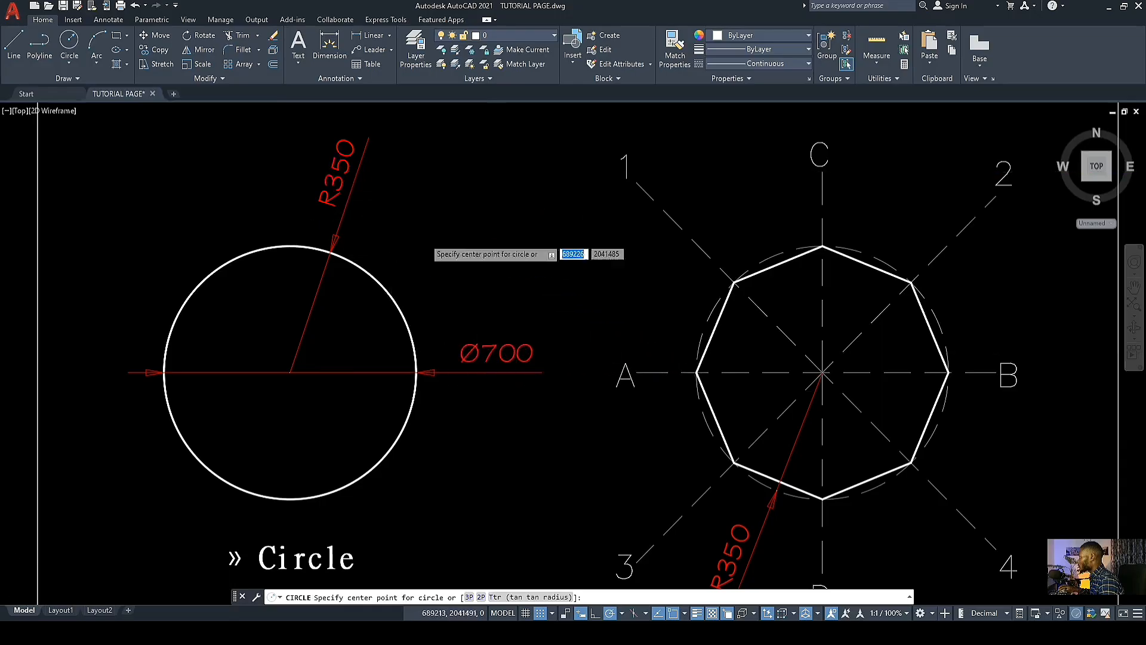
scroll(425, 238, "down", 6)
middle_click_drag(341, 458, 376, 399)
left_click(388, 396)
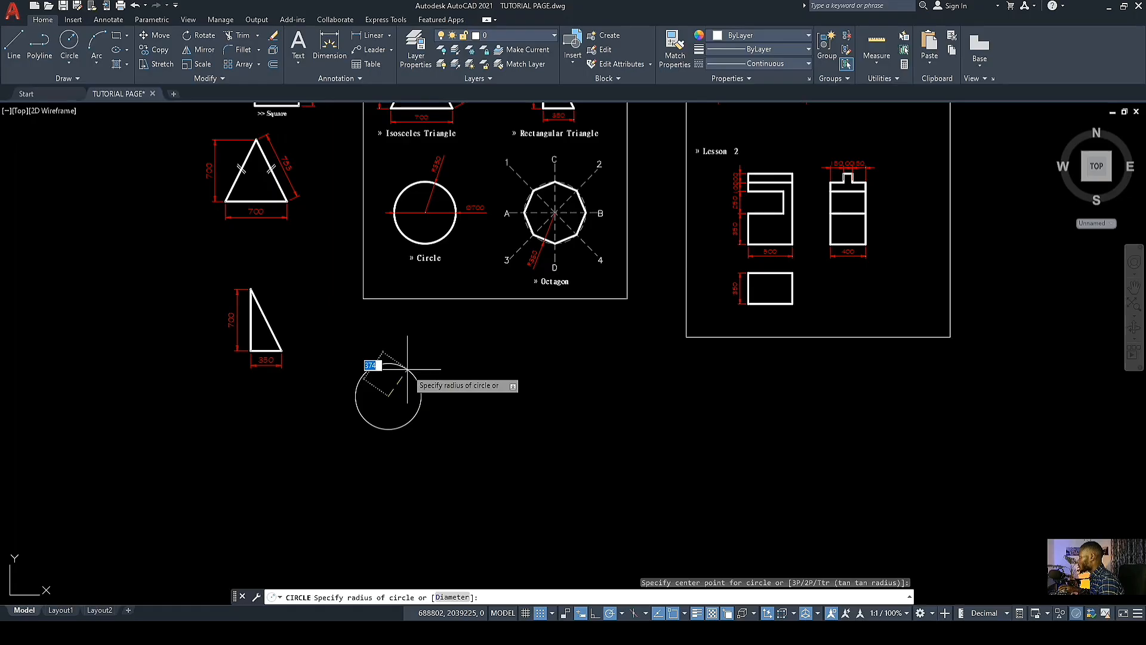
scroll(407, 369, "up", 7)
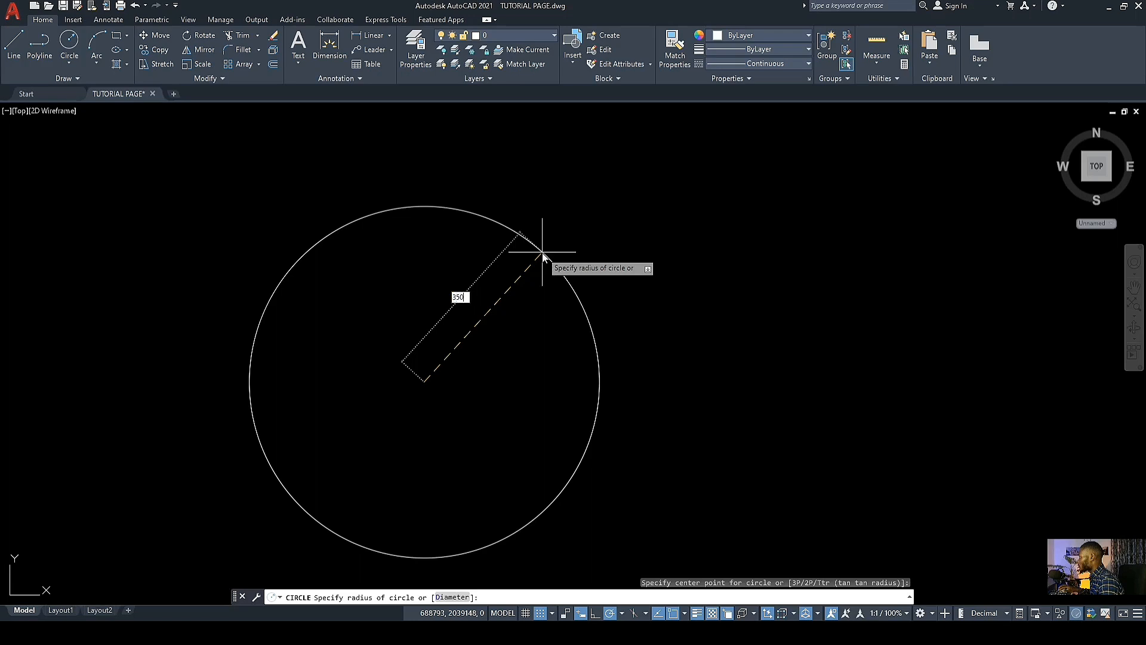
key("Return")
Step: Match the new circle's properties to those of the right triangle's outline
scroll(626, 258, "down", 10)
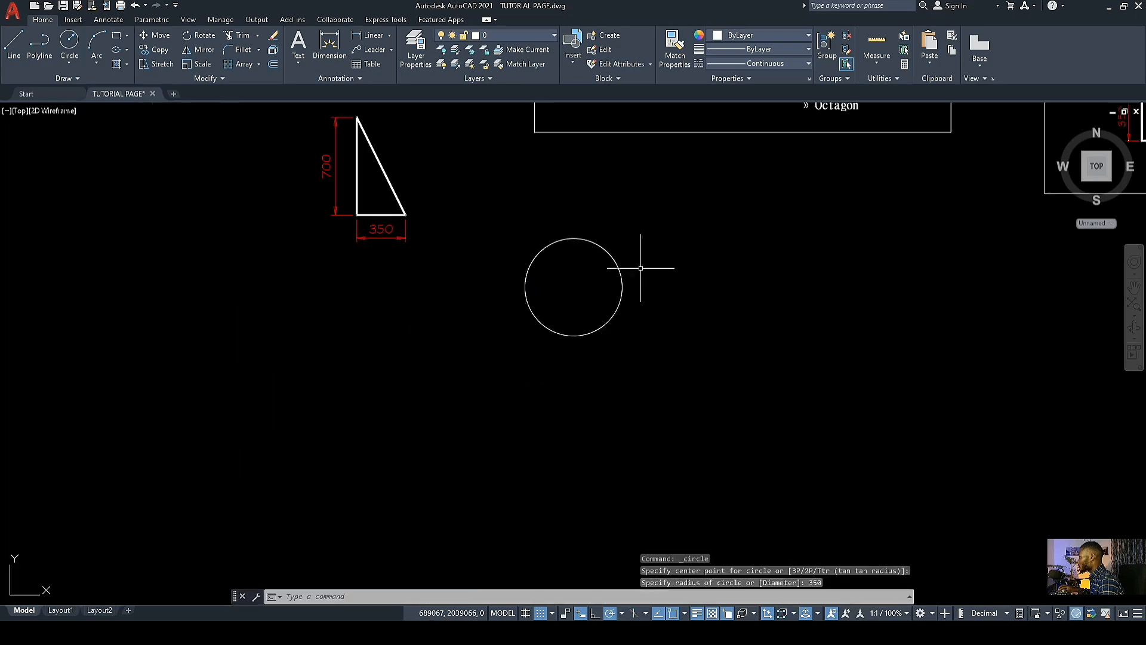
mouse_move(637, 280)
middle_mouse_down()
mouse_move(566, 331)
mouse_move(492, 407)
middle_mouse_up()
scroll(565, 330, "up", 4)
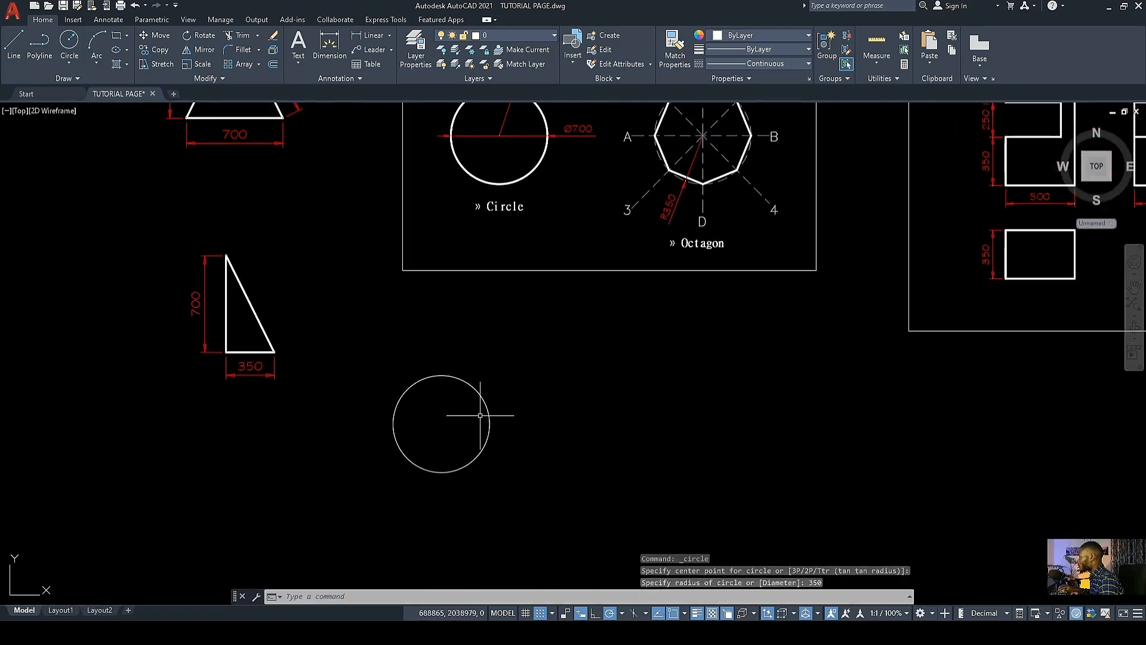
scroll(478, 385, "down", 2)
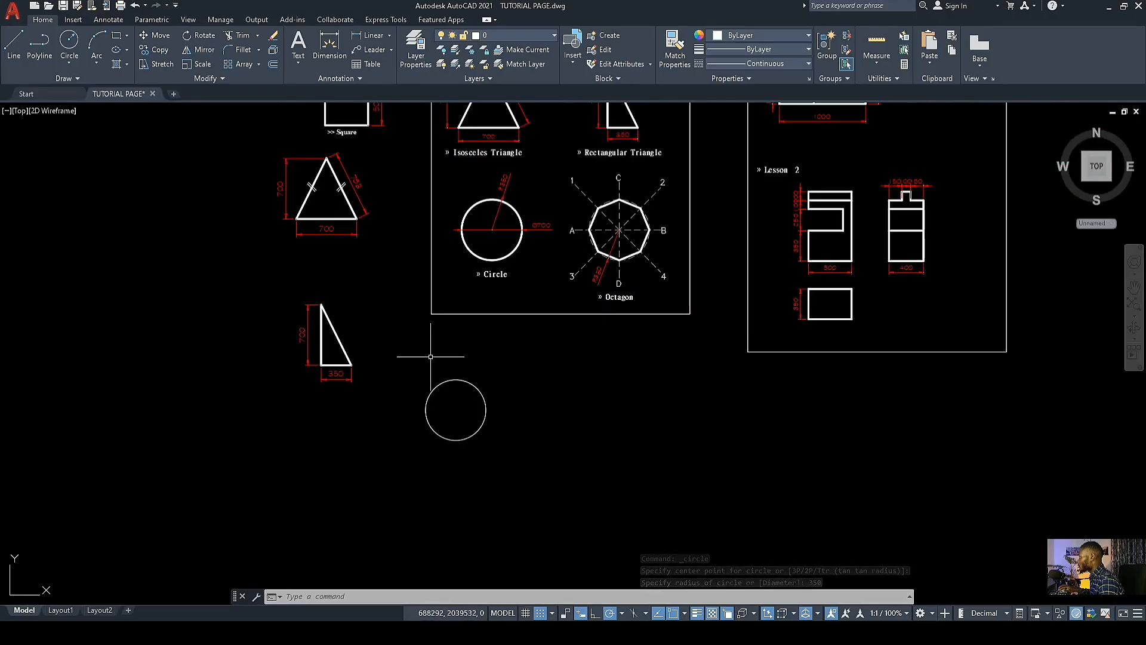
left_click(674, 51)
scroll(319, 367, "up", 2)
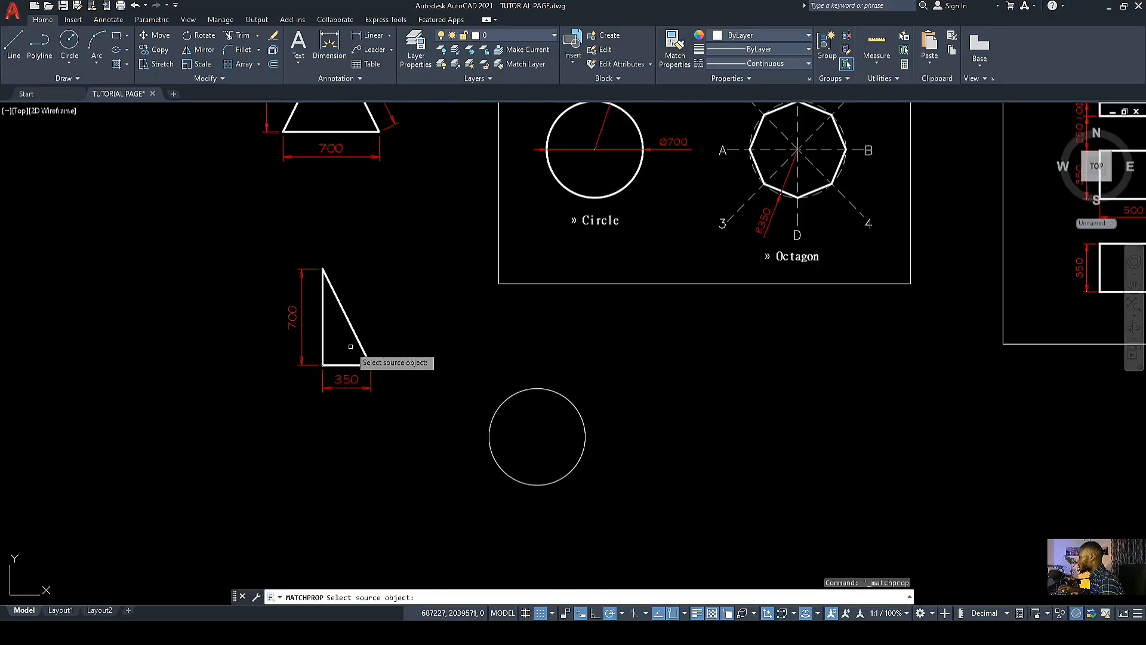
left_click(356, 330)
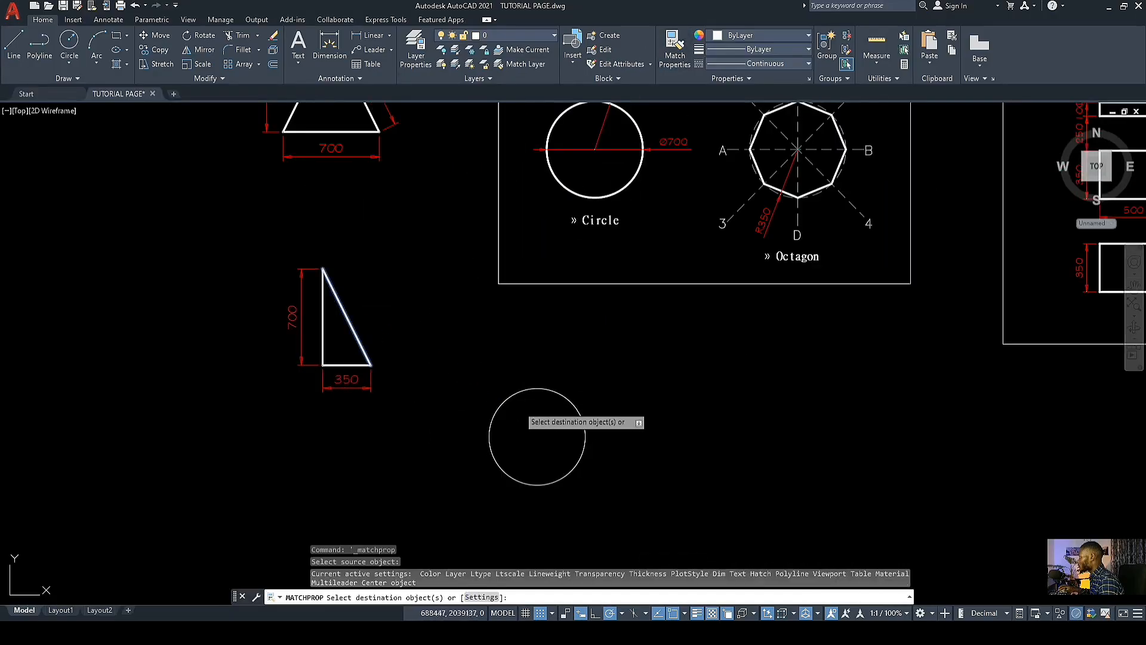
left_click(513, 399)
left_click(421, 349)
scroll(398, 365, "down", 2)
scroll(491, 405, "up", 6)
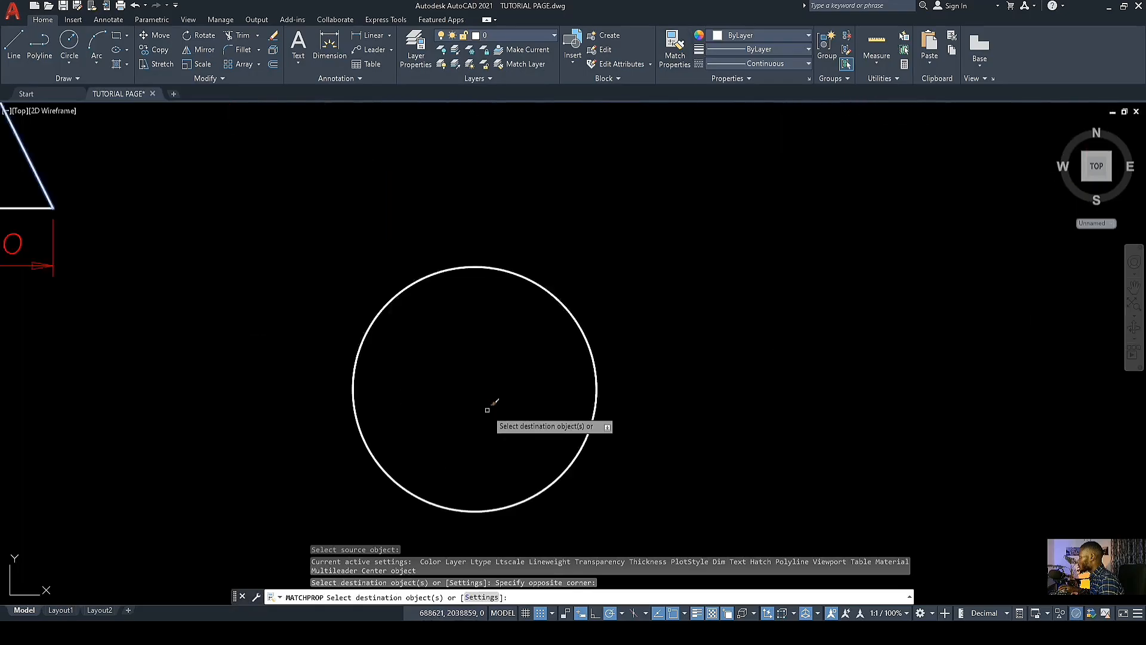
scroll(466, 340, "down", 2)
scroll(461, 340, "down", 4)
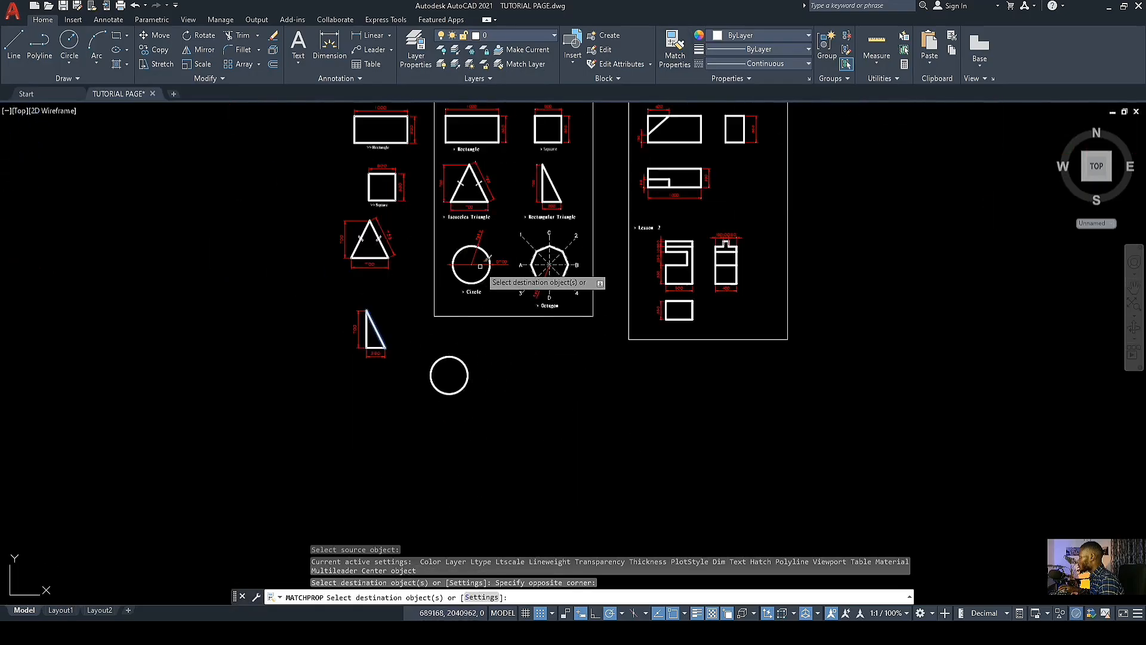
scroll(473, 267, "up", 6)
scroll(471, 269, "down", 7)
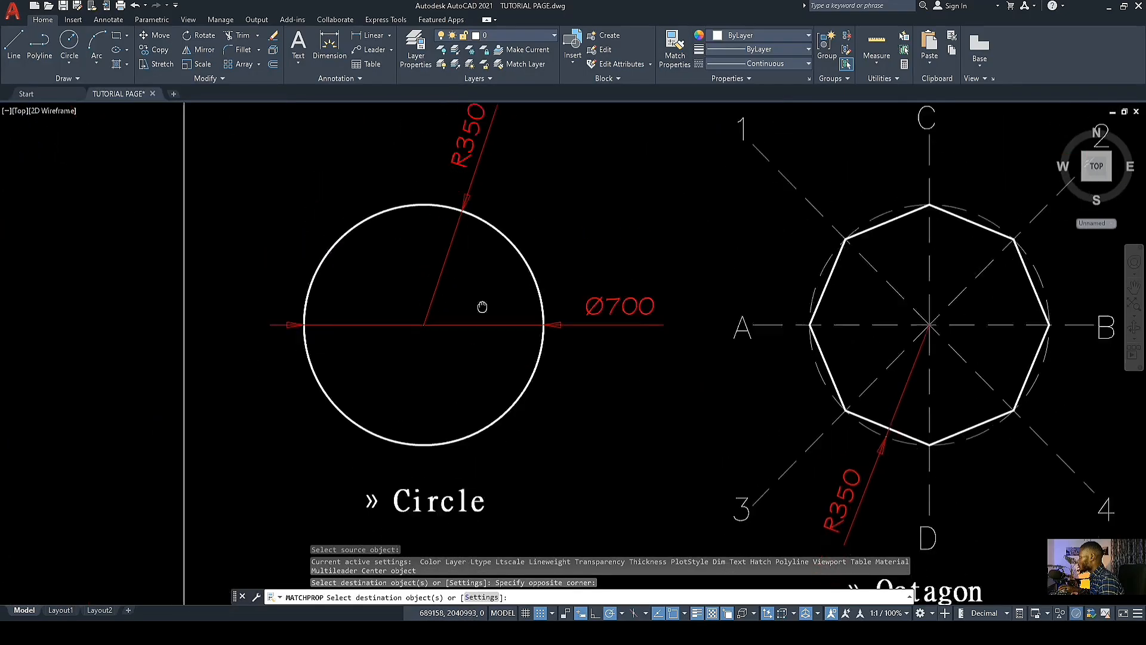
scroll(465, 367, "up", 2)
scroll(458, 376, "up", 2)
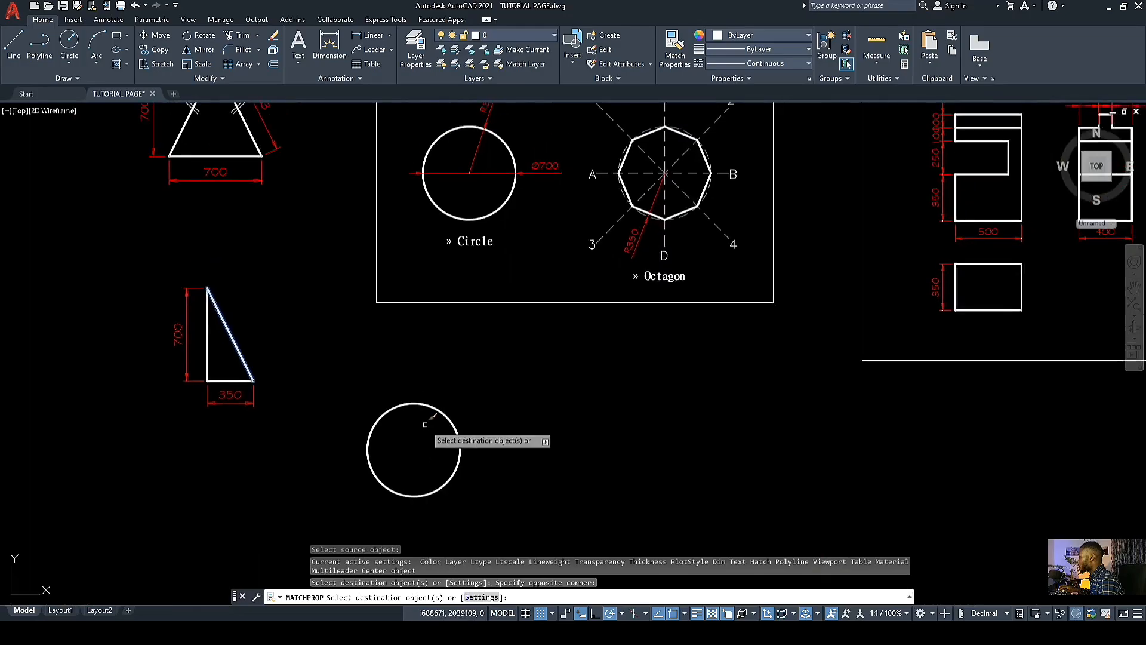
key("Escape")
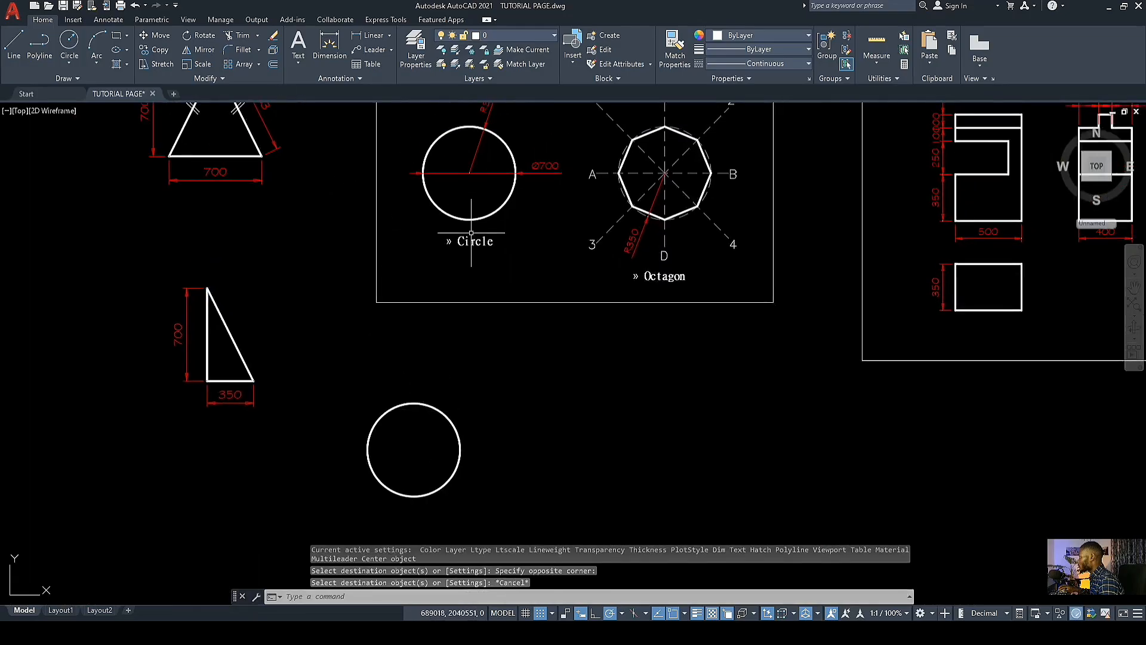
scroll(472, 233, "down", 5)
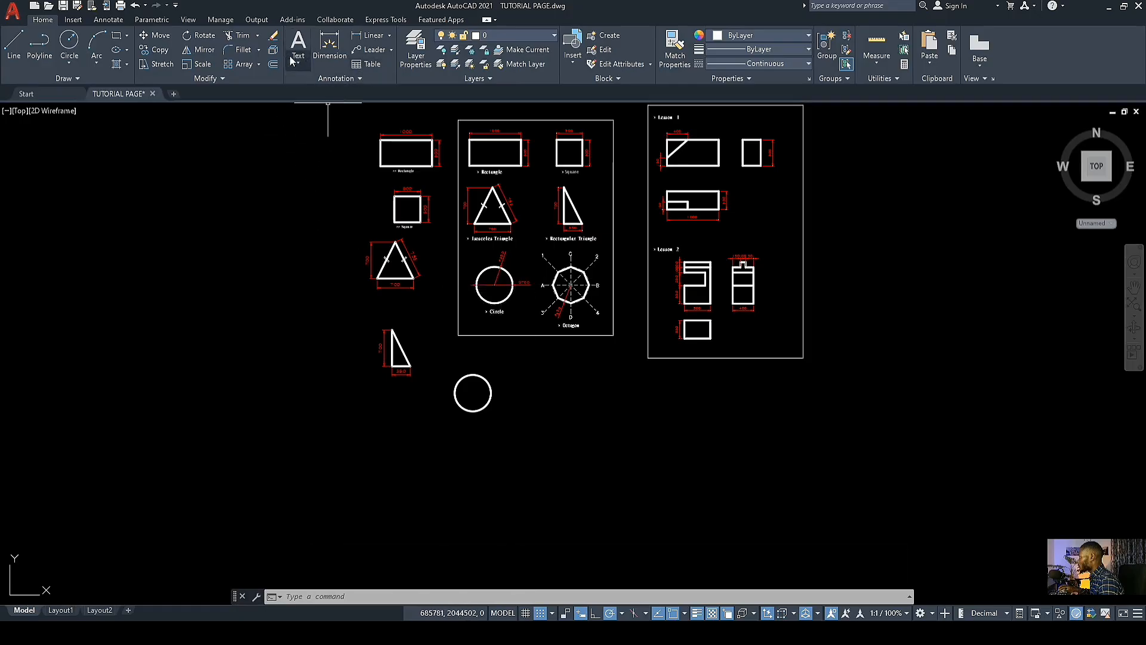
scroll(466, 382, "up", 5)
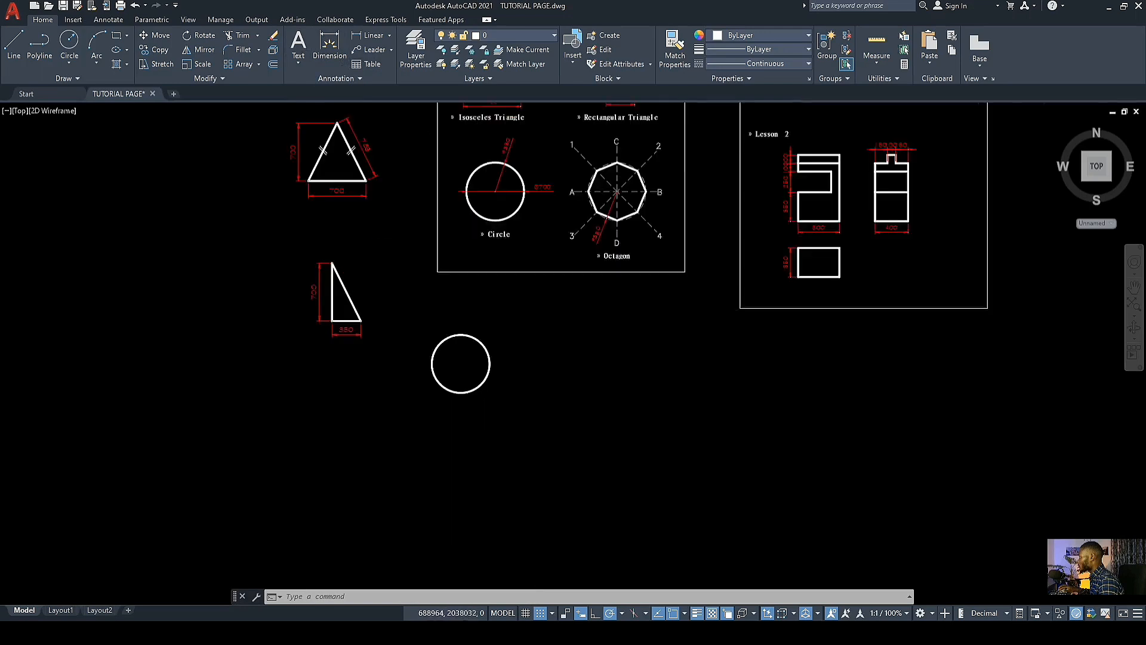
middle_click_drag(471, 398, 424, 493)
middle_click_drag(420, 297, 411, 354)
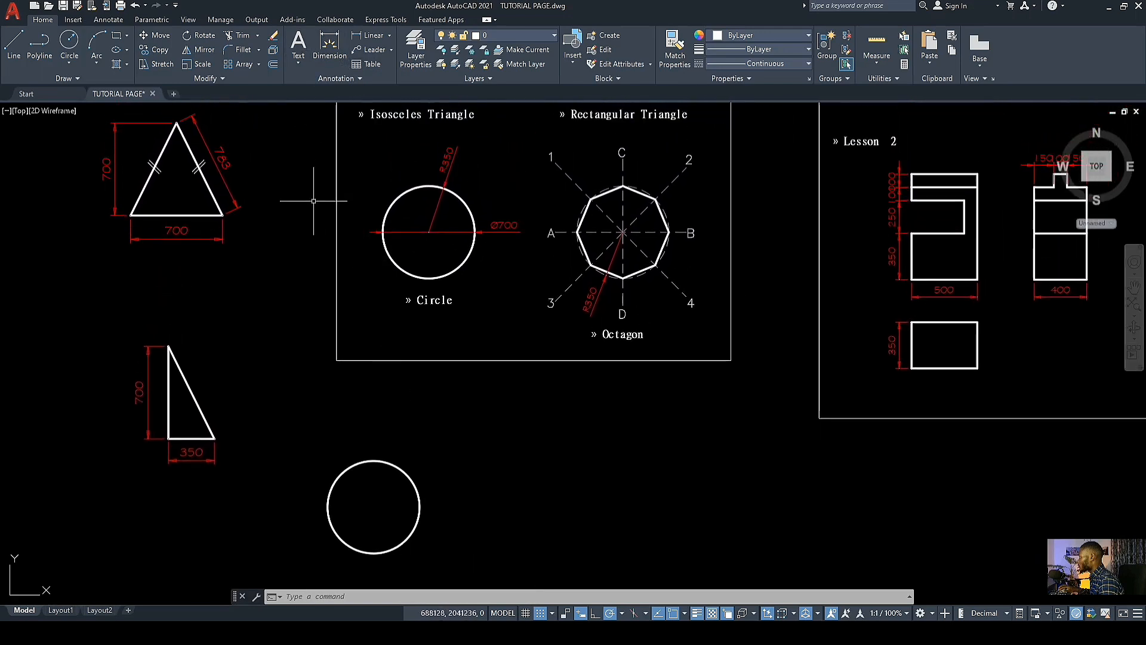
left_click(389, 36)
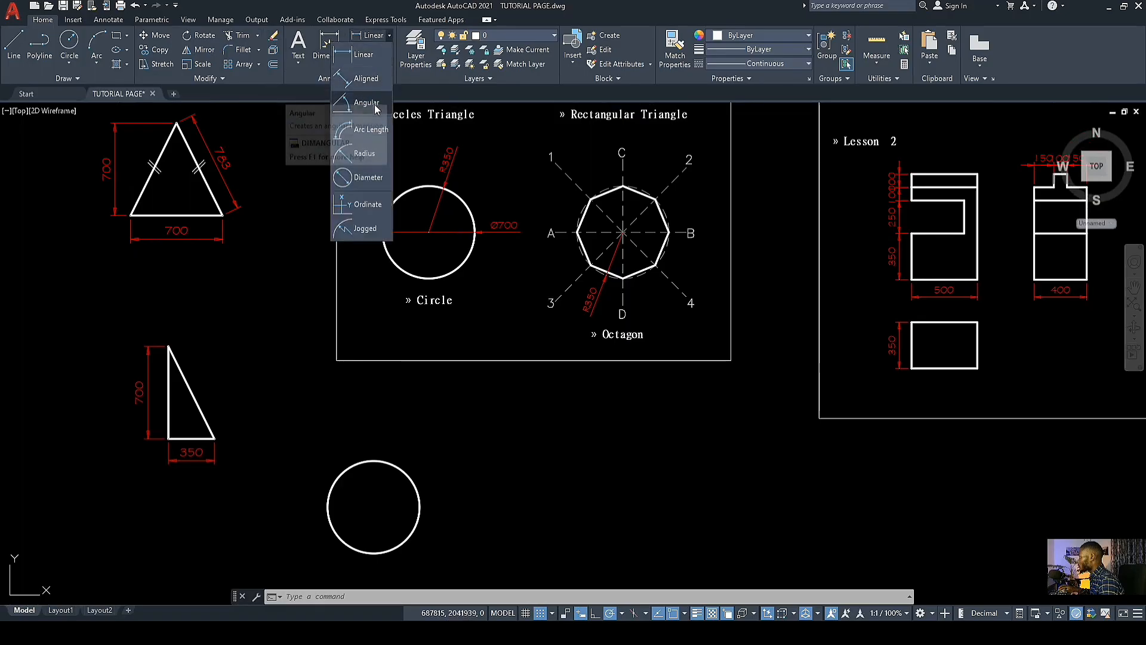
left_click(365, 154)
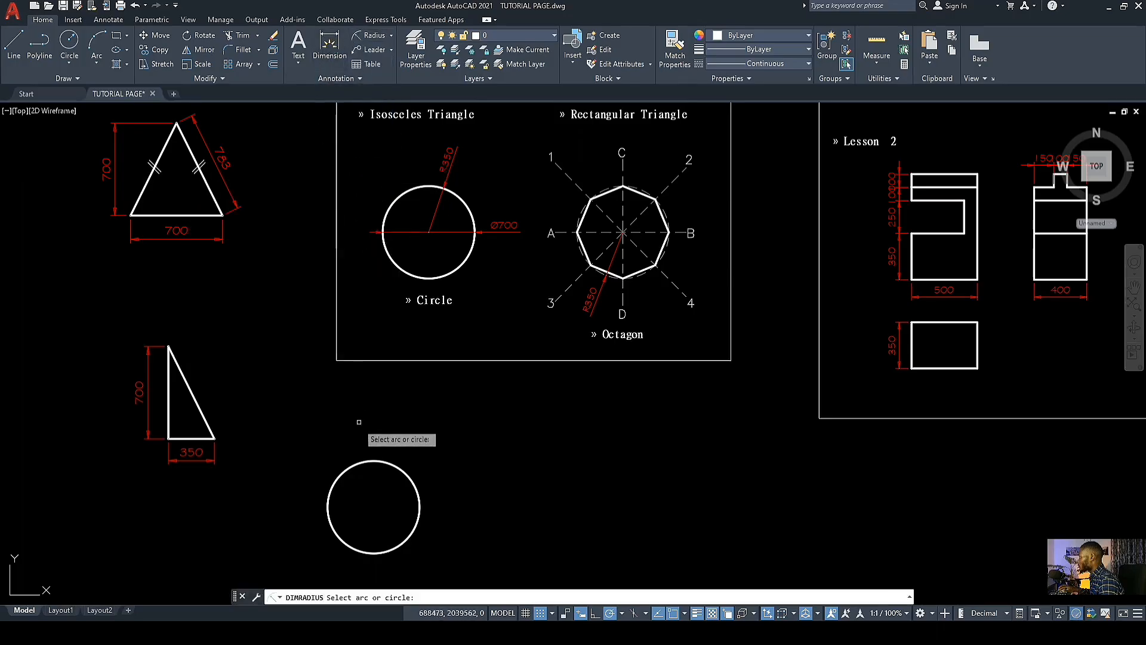
scroll(359, 422, "down", 4)
scroll(350, 414, "up", 8)
middle_click_drag(350, 414, 404, 300)
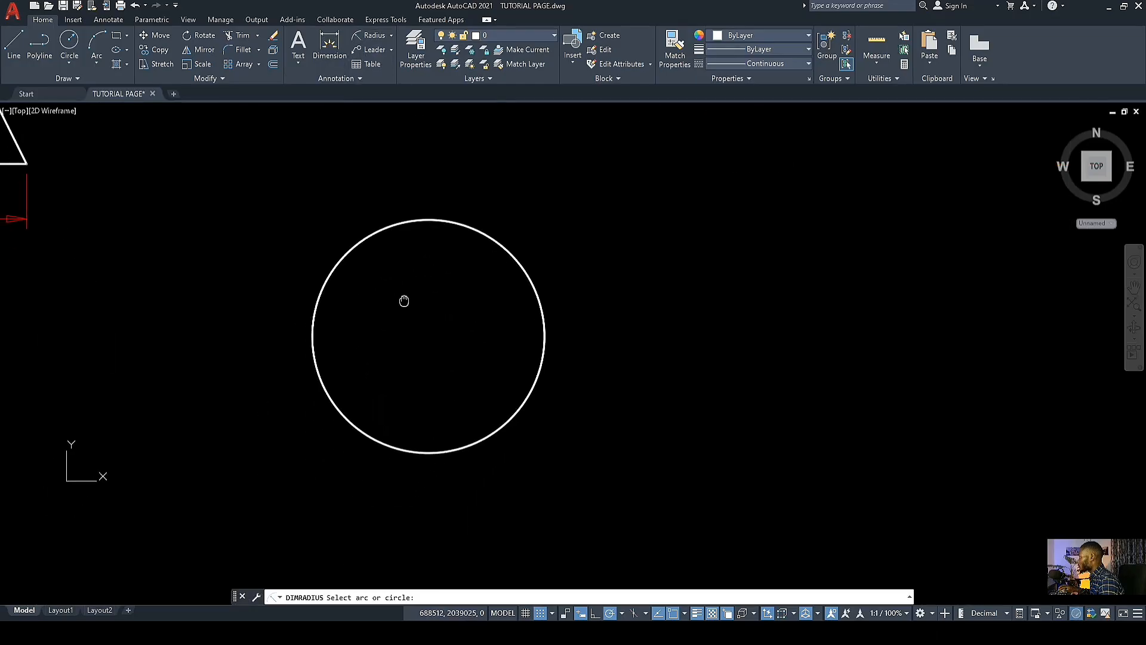
scroll(415, 251, "down", 3)
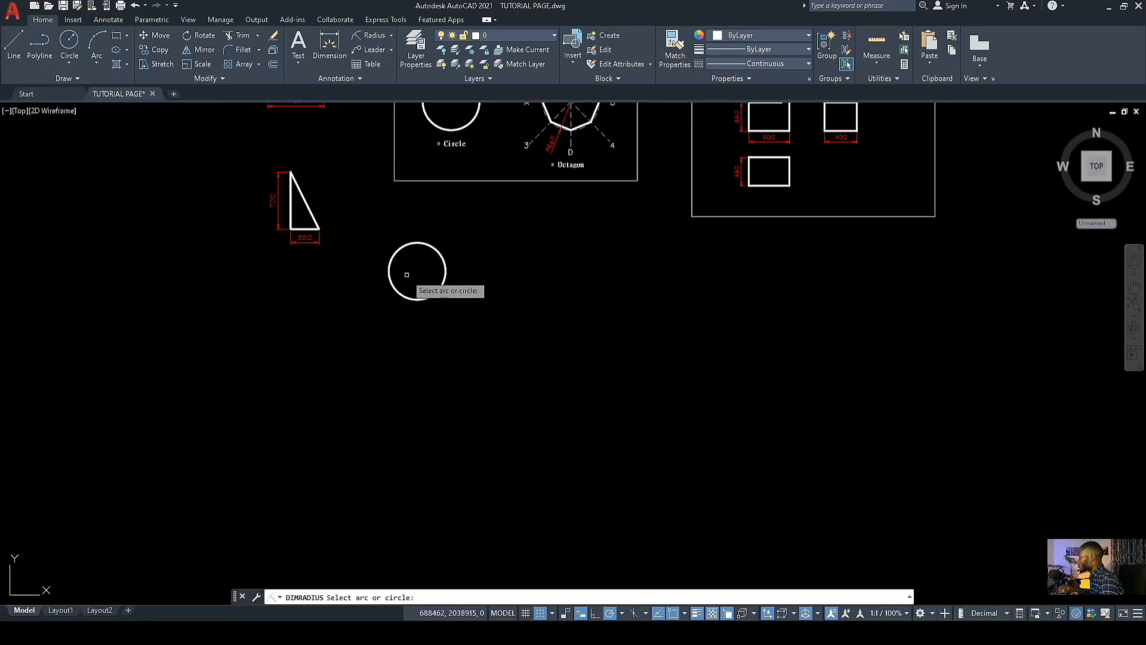
scroll(406, 275, "down", 4)
scroll(410, 274, "up", 6)
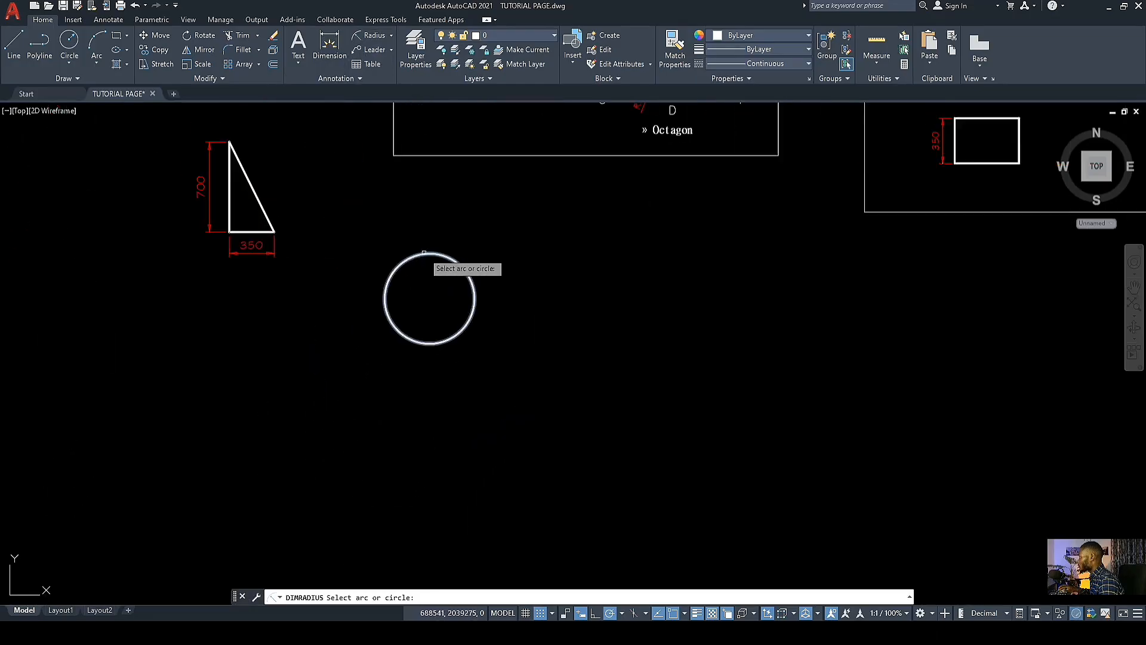
scroll(423, 252, "up", 2)
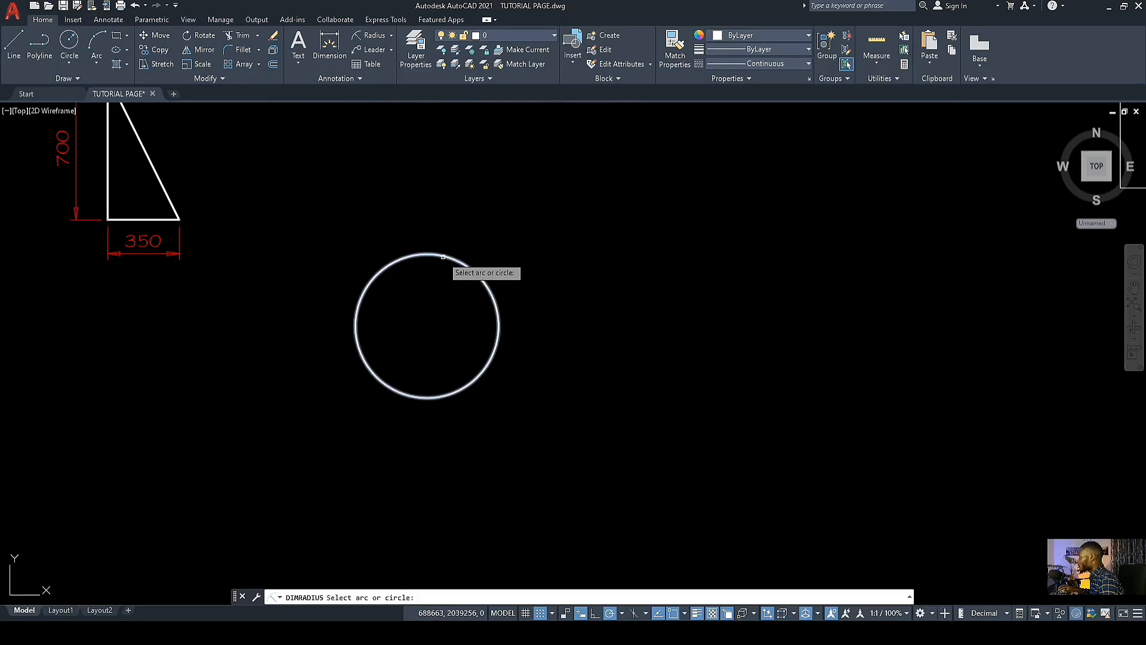
scroll(443, 255, "up", 1)
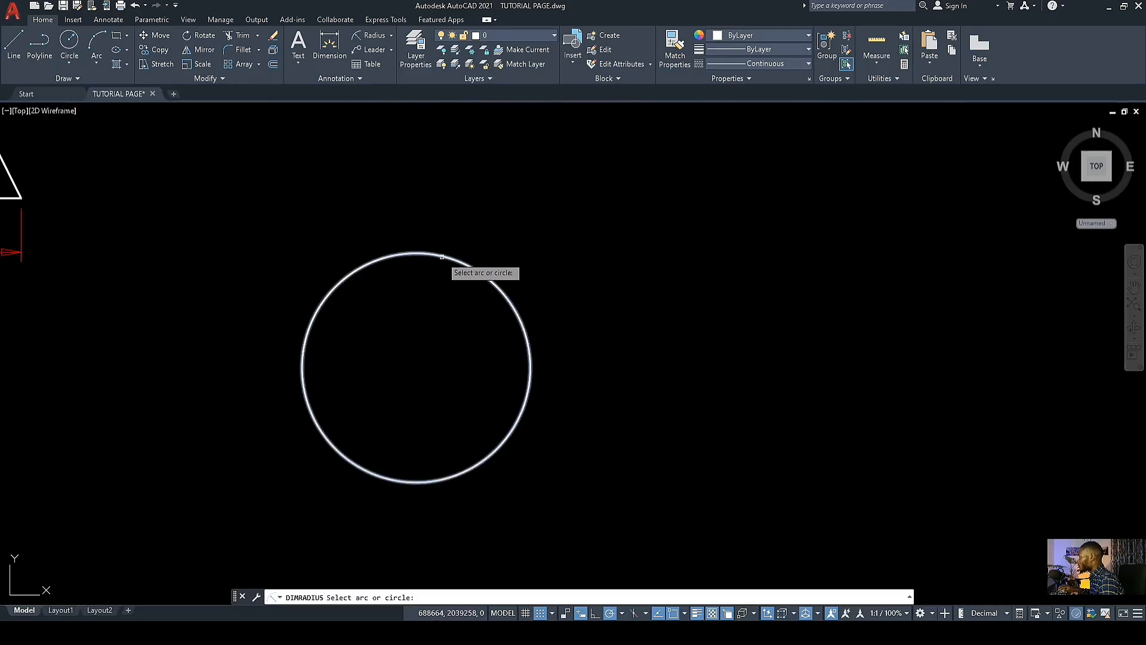
left_click(442, 256)
scroll(471, 328, "down", 4)
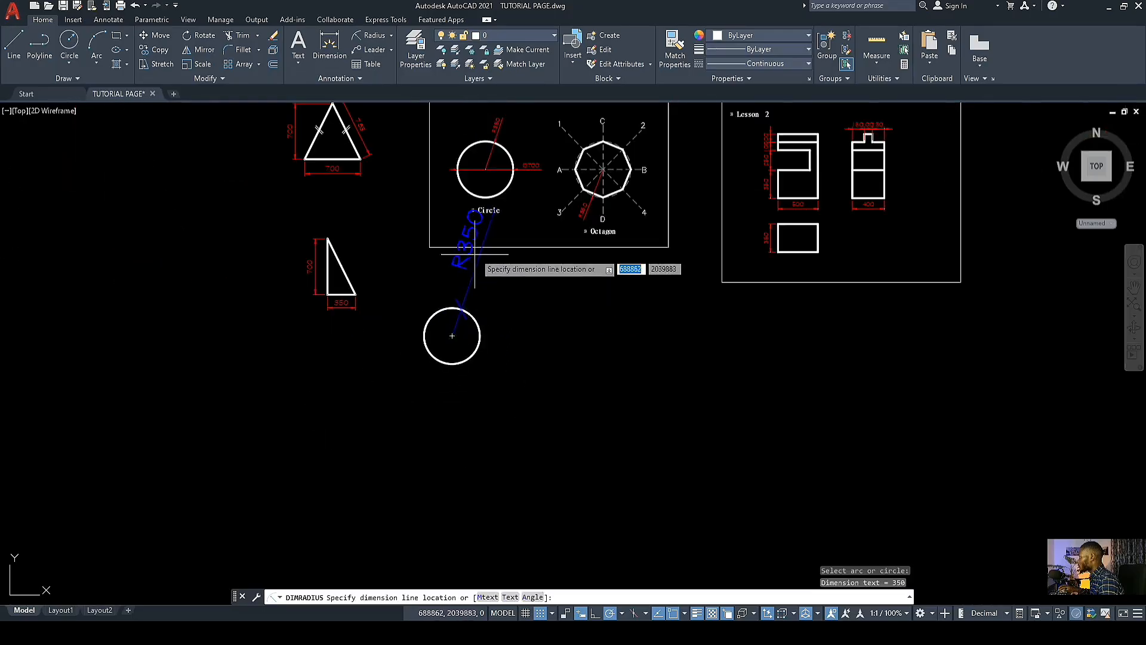
scroll(470, 278, "up", 2)
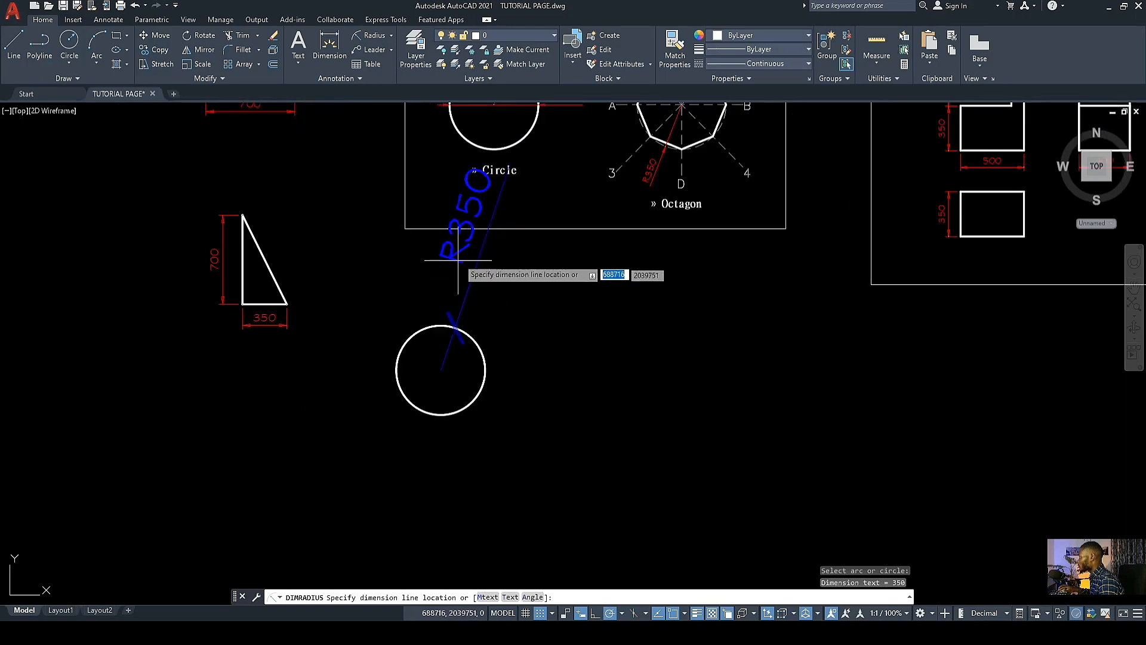
key("Escape")
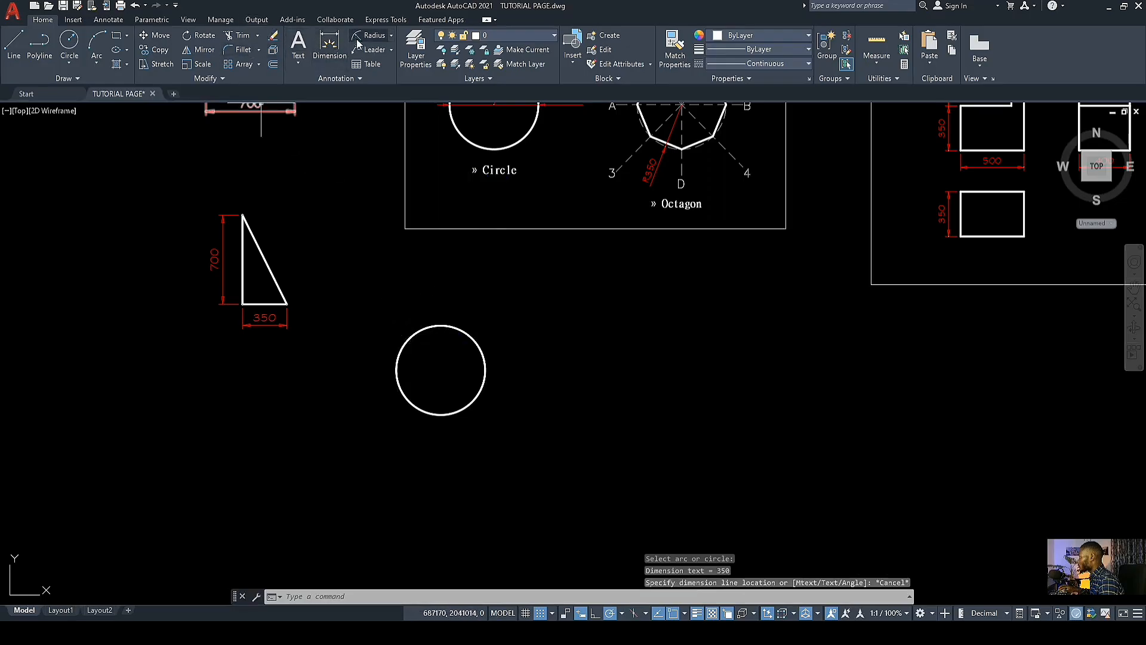
Step: Add a radius dimension to the new circle, placing its text above the circle
left_click(373, 38)
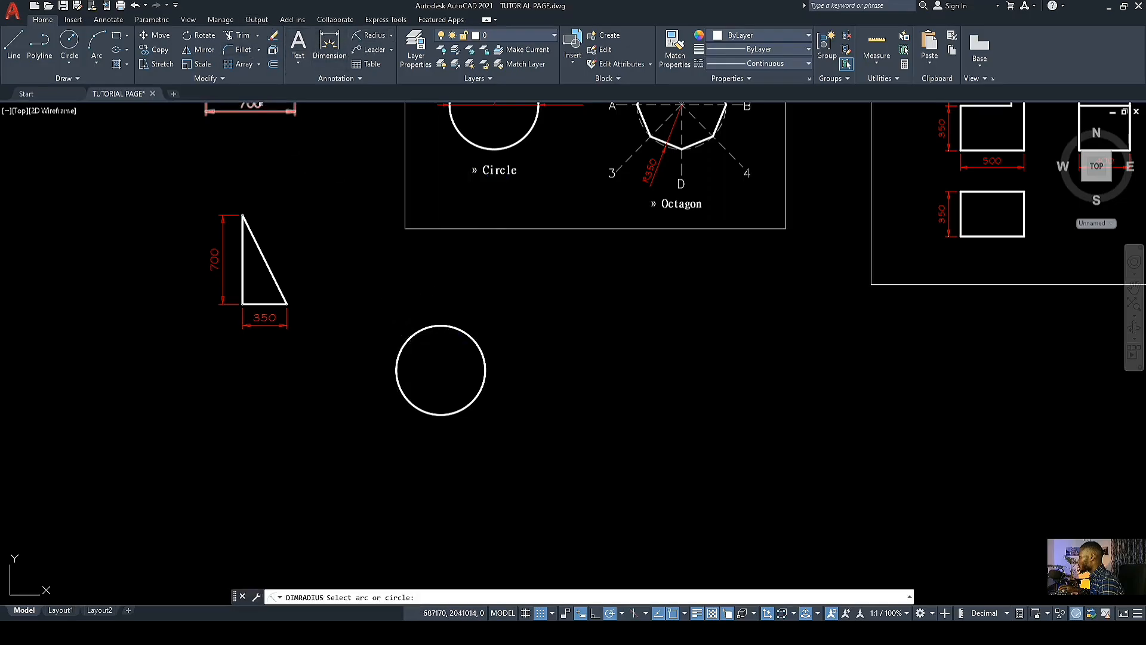
left_click(464, 333)
scroll(457, 335, "up", 4)
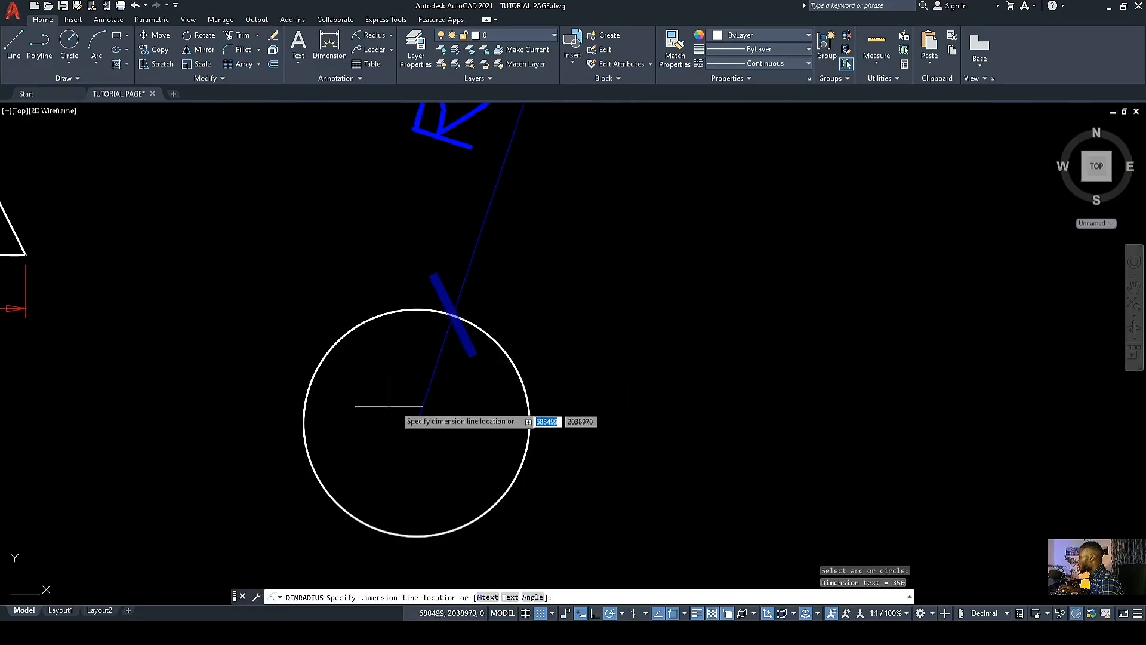
left_click(486, 281)
scroll(393, 377, "down", 4)
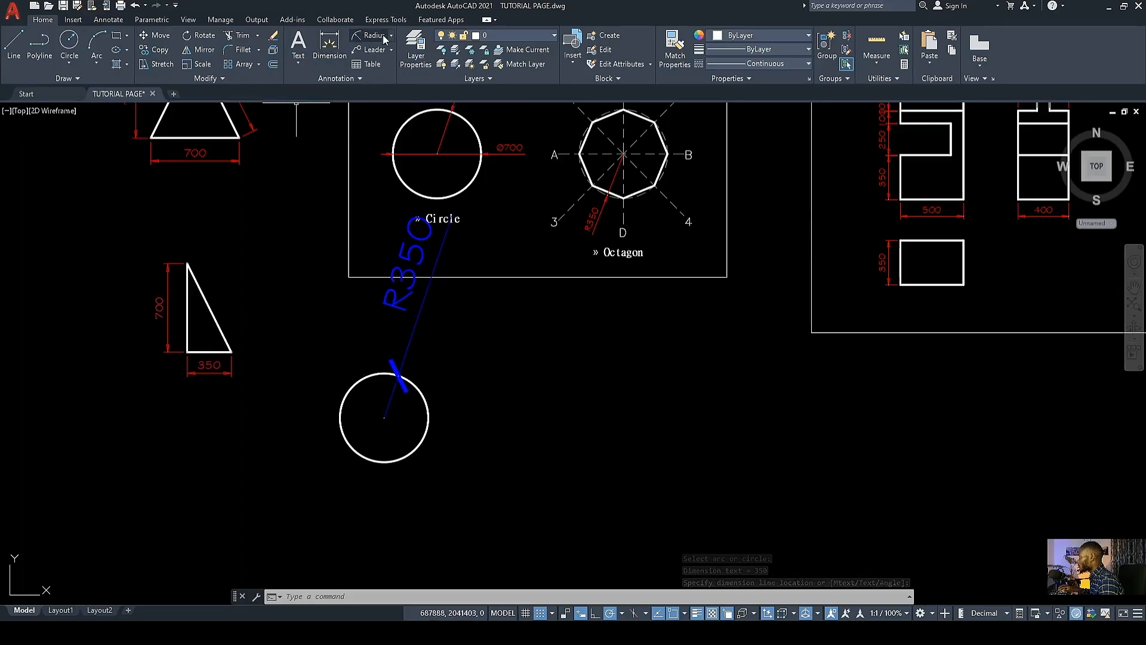
Step: Add a diameter dimension to the new circle, placing its text above the circle in line with the radius dimension
scroll(455, 145, "up", 5)
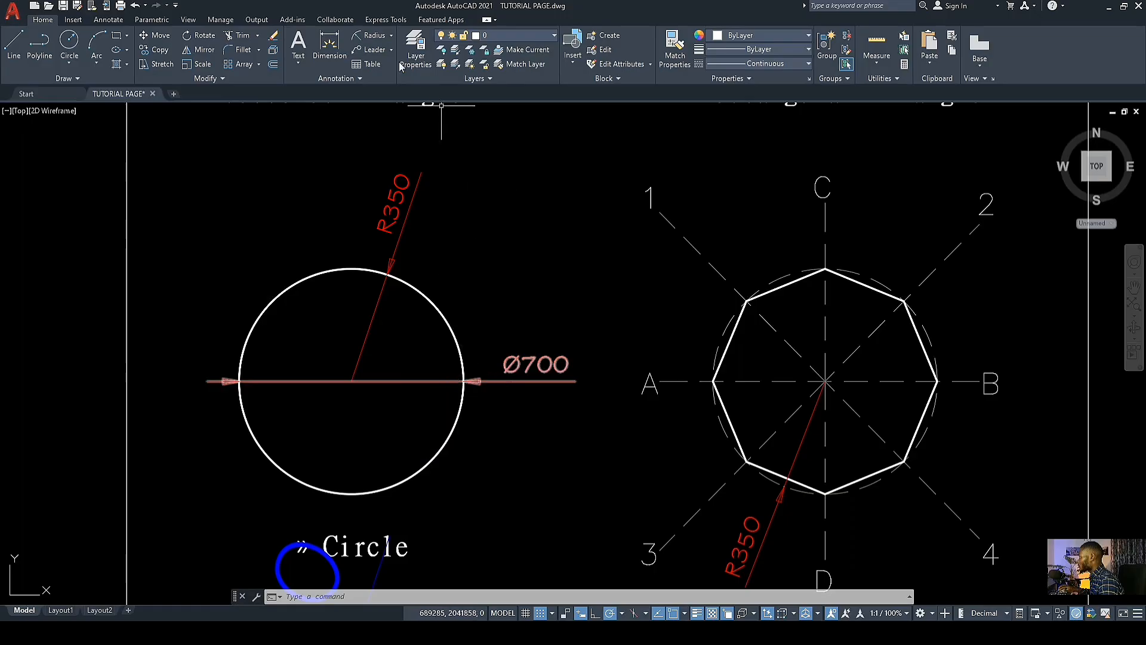
left_click(392, 36)
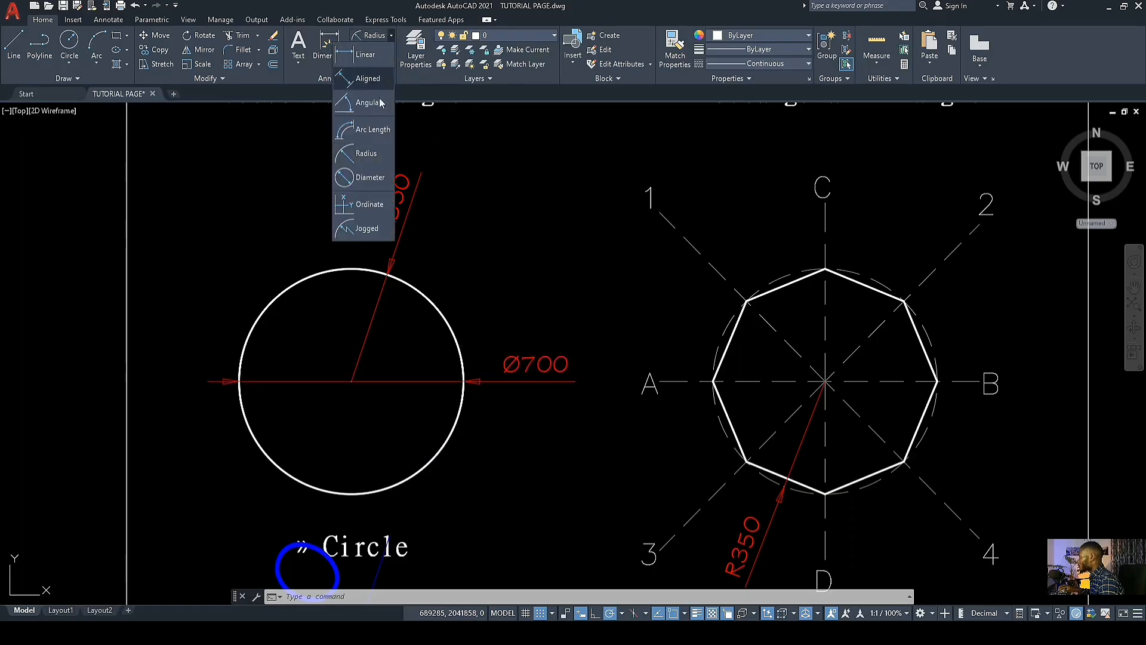
left_click(362, 179)
scroll(363, 221, "down", 3)
scroll(352, 422, "up", 5)
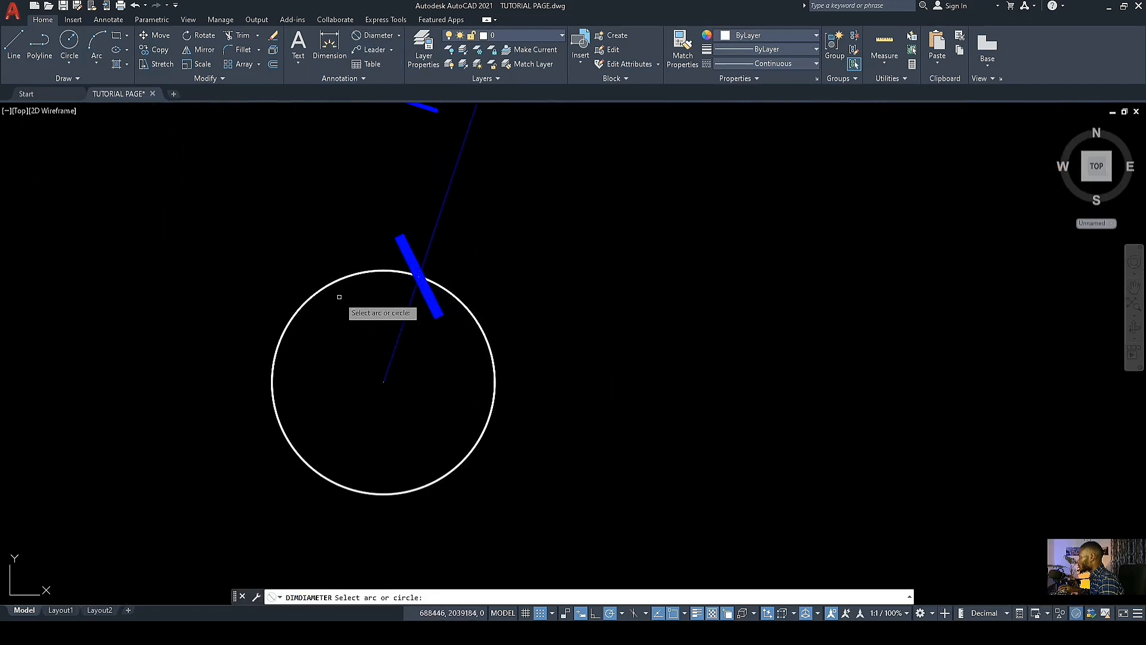
middle_click_drag(338, 281, 473, 244)
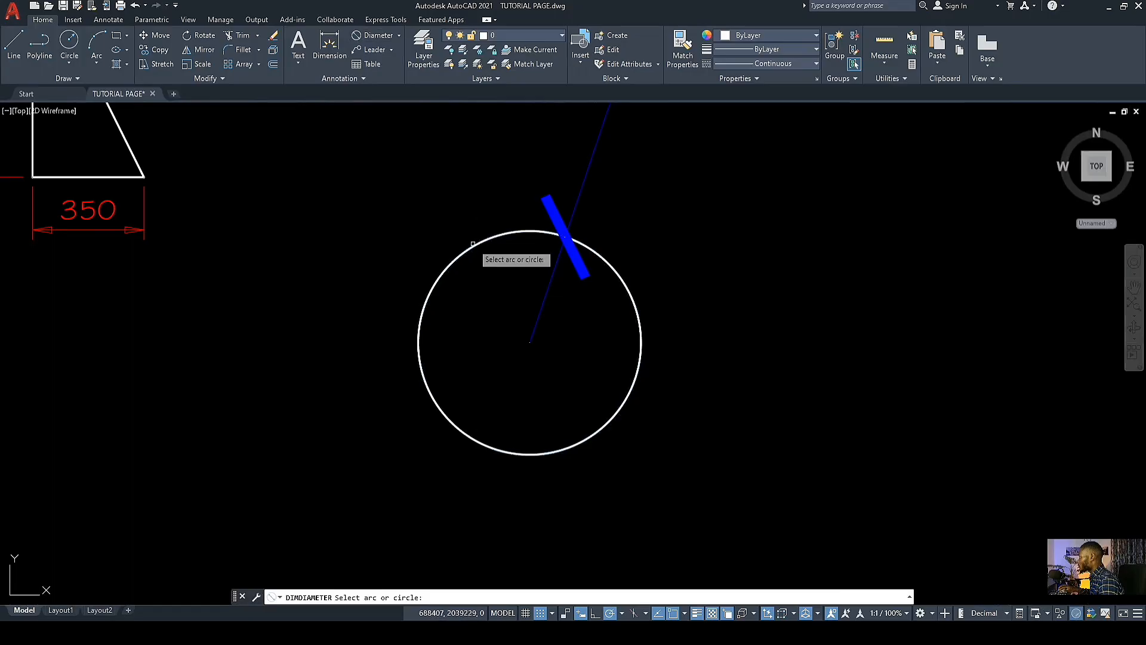
left_click(473, 243)
scroll(424, 388, "down", 5)
scroll(437, 324, "up", 4)
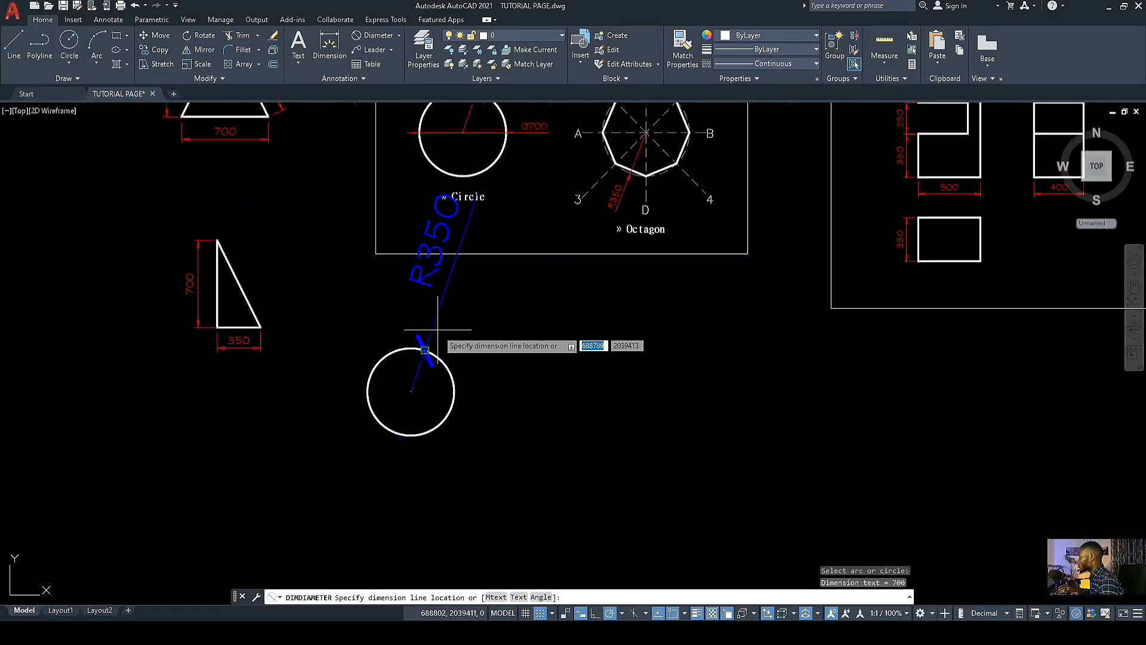
key("Escape")
left_click(385, 39)
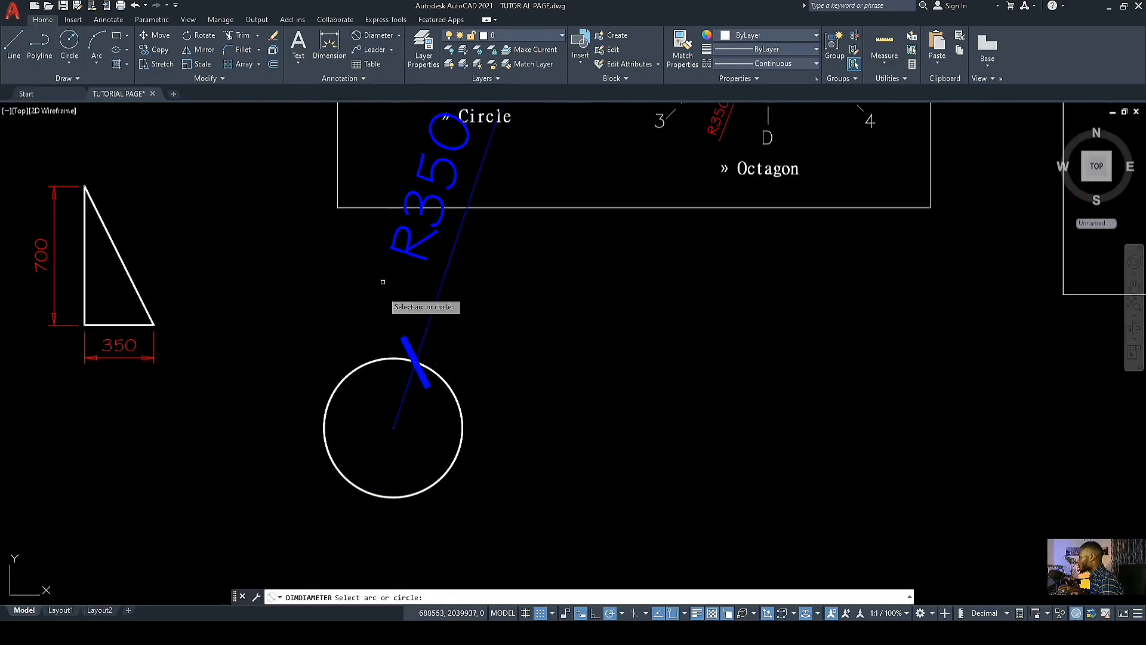
left_click(350, 371)
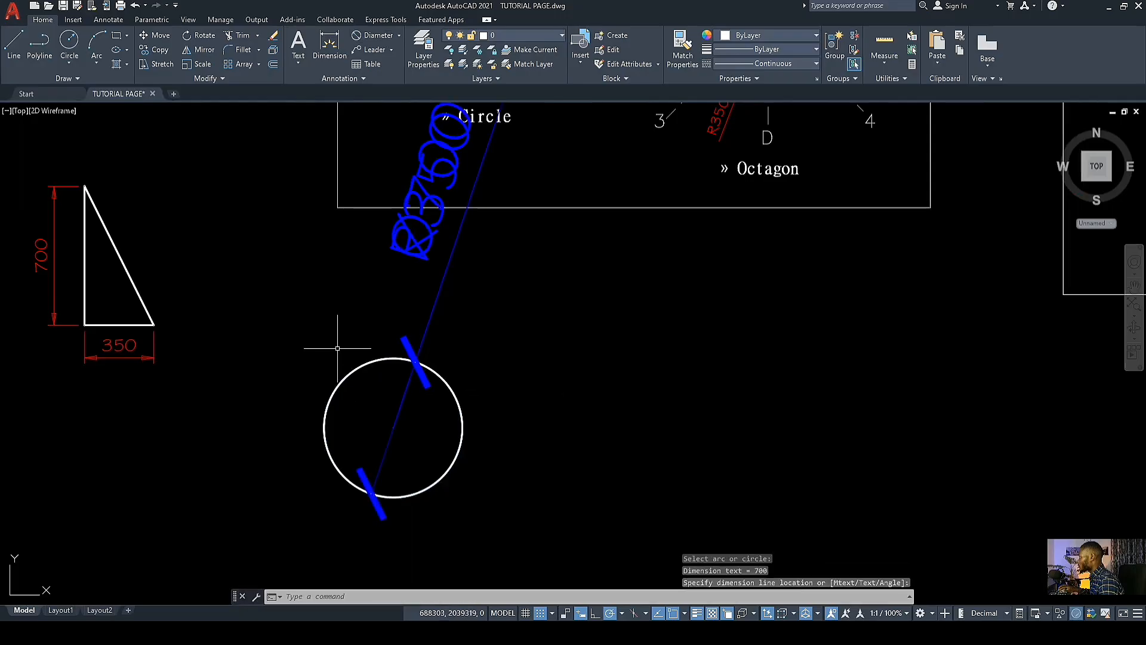
scroll(422, 378, "up", 2)
scroll(410, 370, "down", 4)
scroll(389, 381, "up", 2)
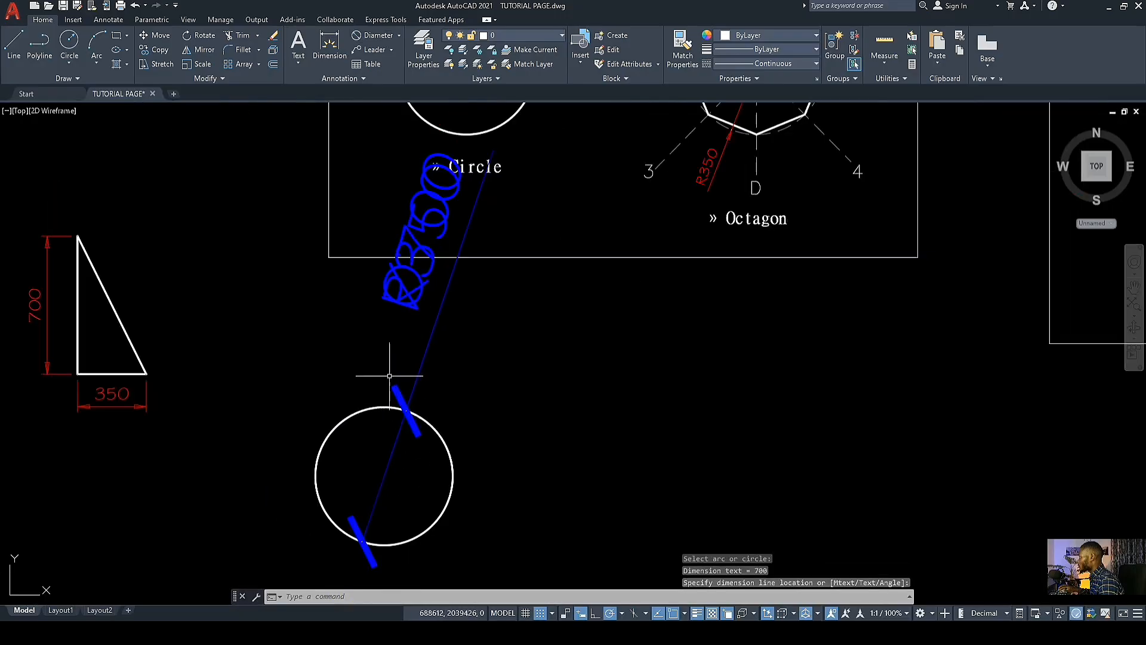
scroll(430, 310, "up", 2)
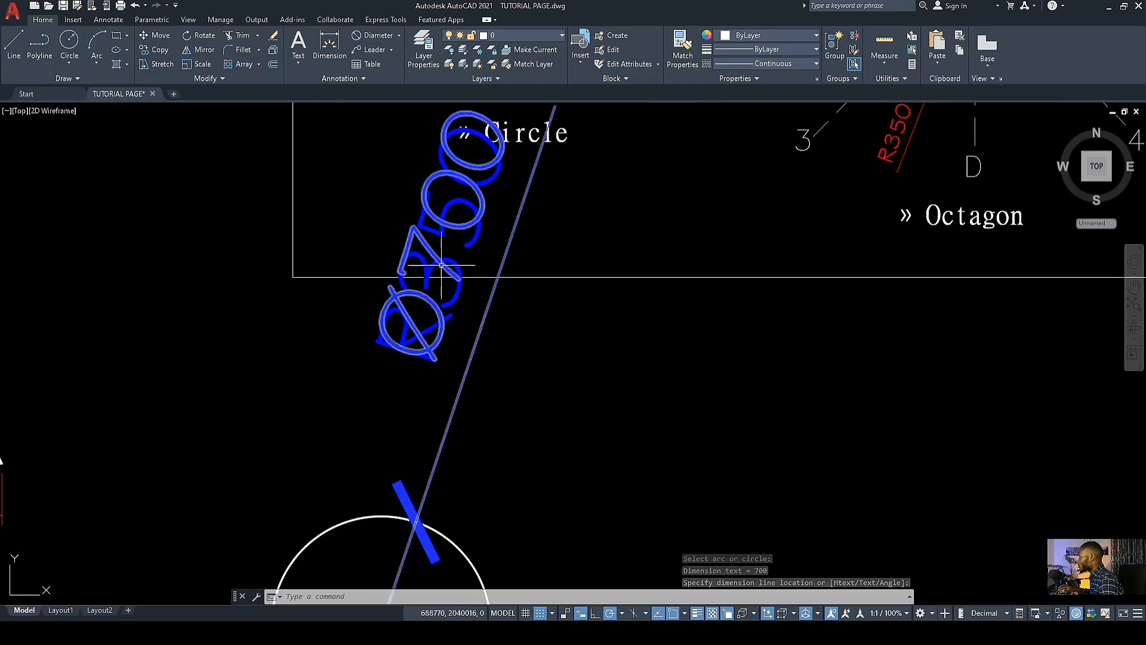
scroll(434, 301, "down", 2)
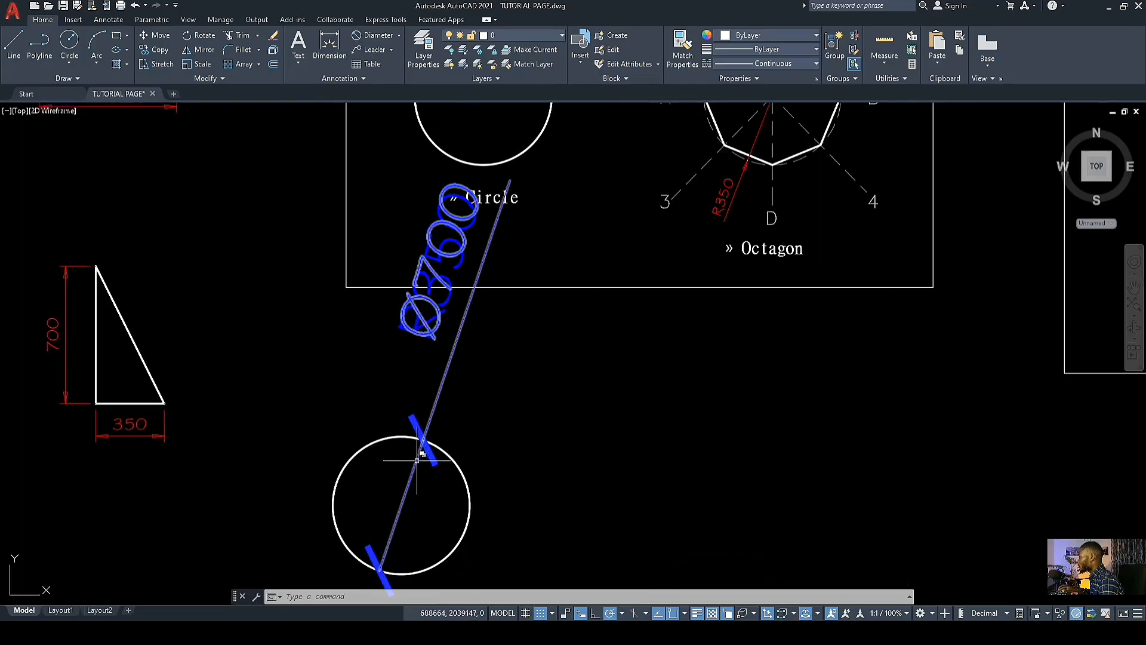
left_click(410, 448)
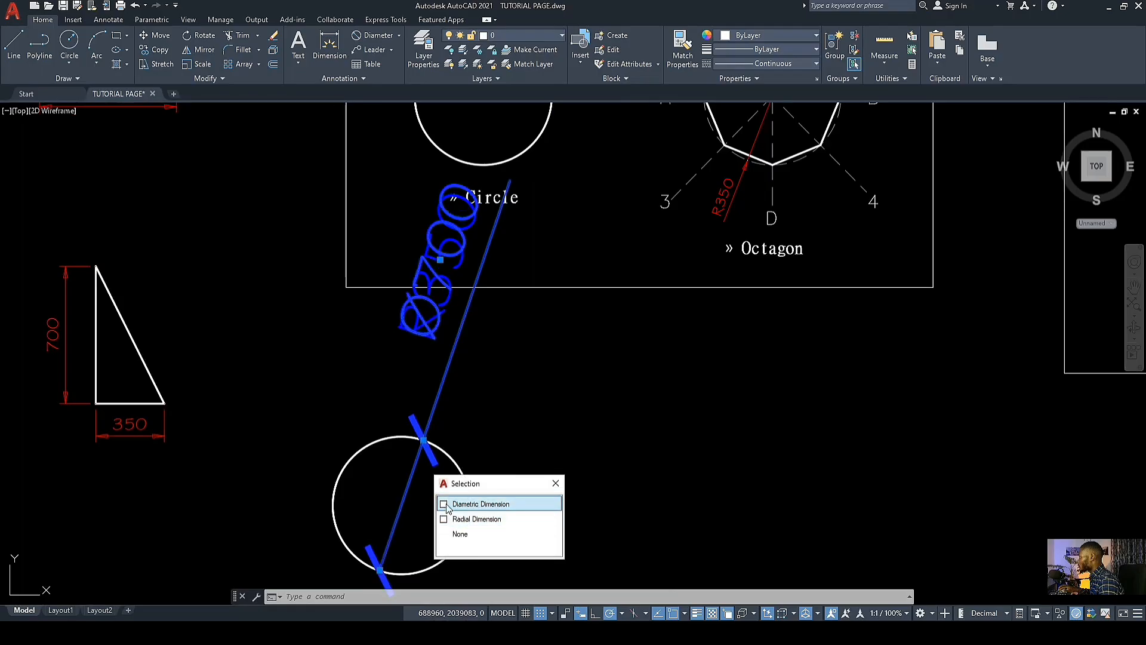
left_click(471, 503)
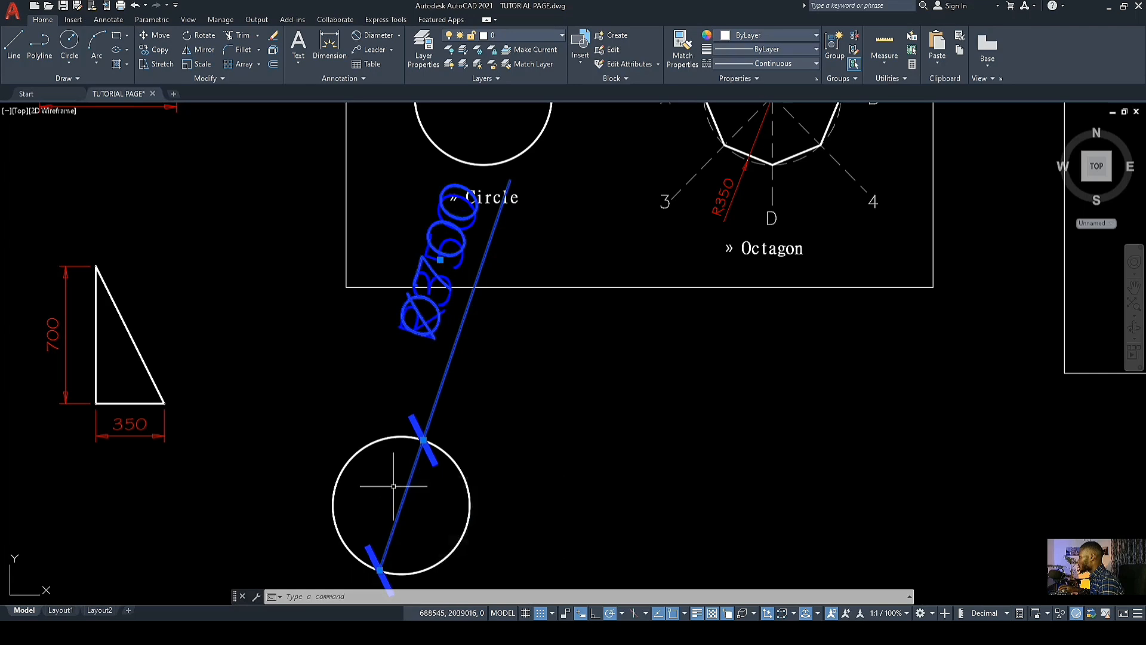
key("Escape")
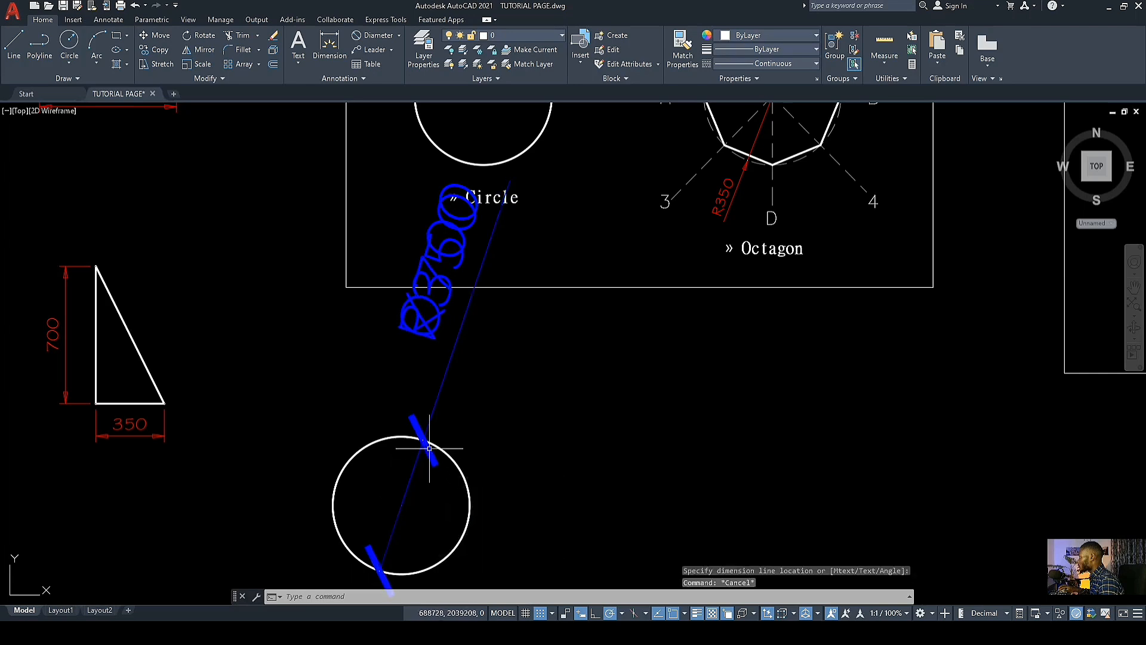
Step: Select the new circle's diametric dimension and stretch its endpoint to the circle's right quadrant so it lies horizontally
left_click(473, 490)
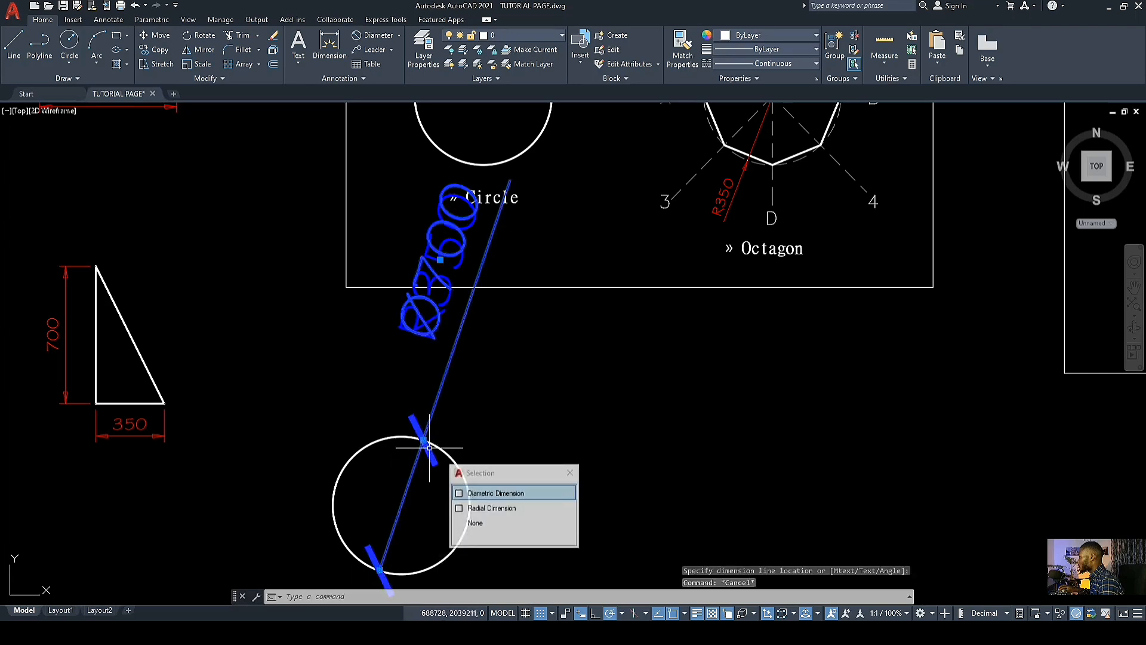
left_click(492, 496)
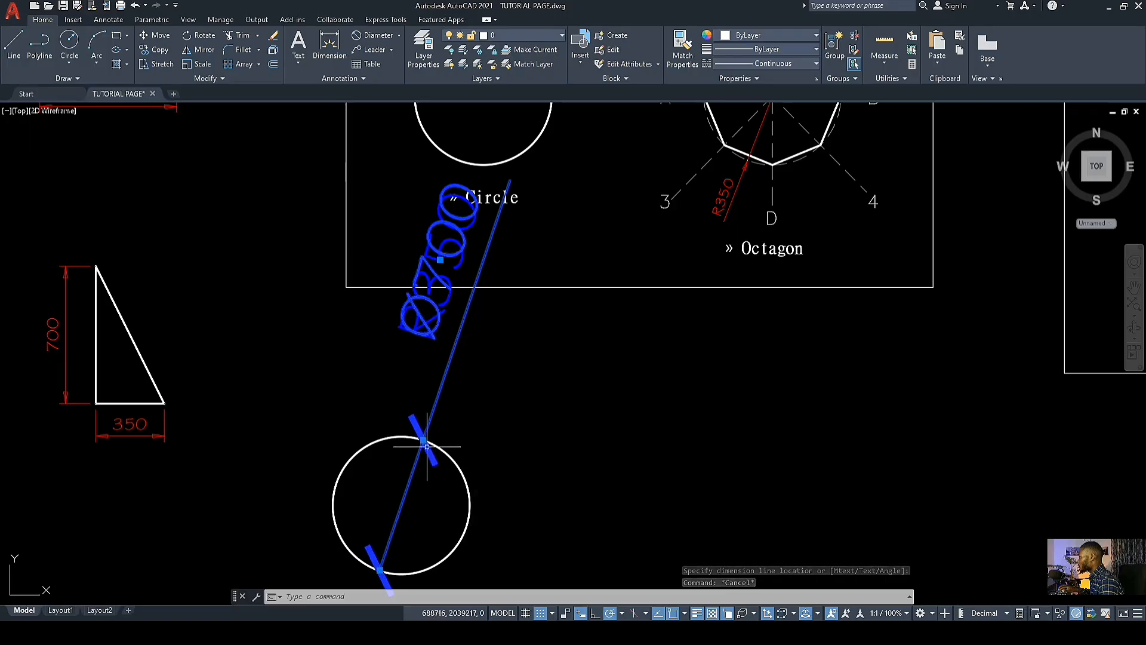
left_click(423, 440)
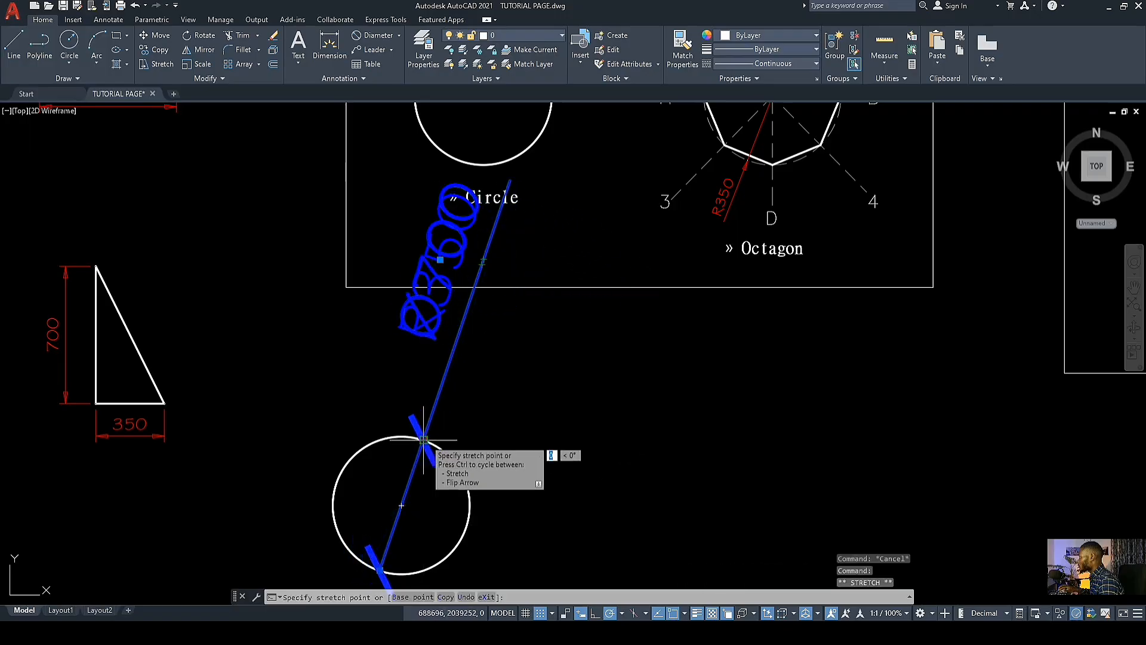
mouse_move(439, 460)
middle_mouse_down()
mouse_move(555, 315)
mouse_move(563, 209)
middle_mouse_up()
scroll(547, 293, "up", 2)
scroll(548, 293, "up", 4)
scroll(560, 218, "down", 2)
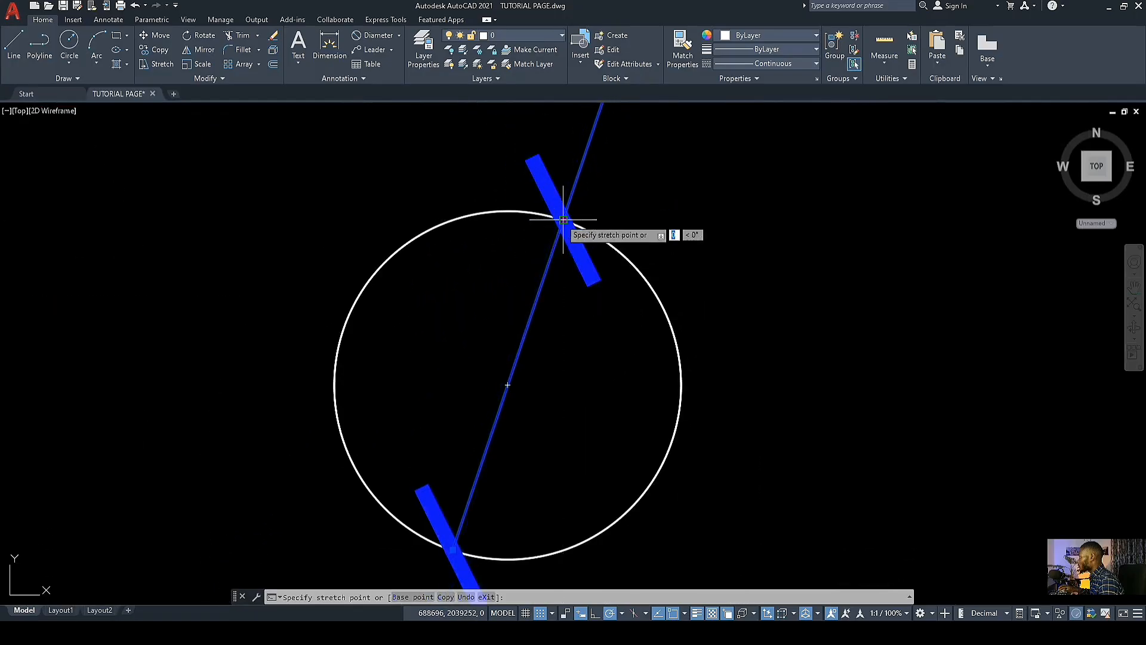
key("Escape")
left_click(563, 219)
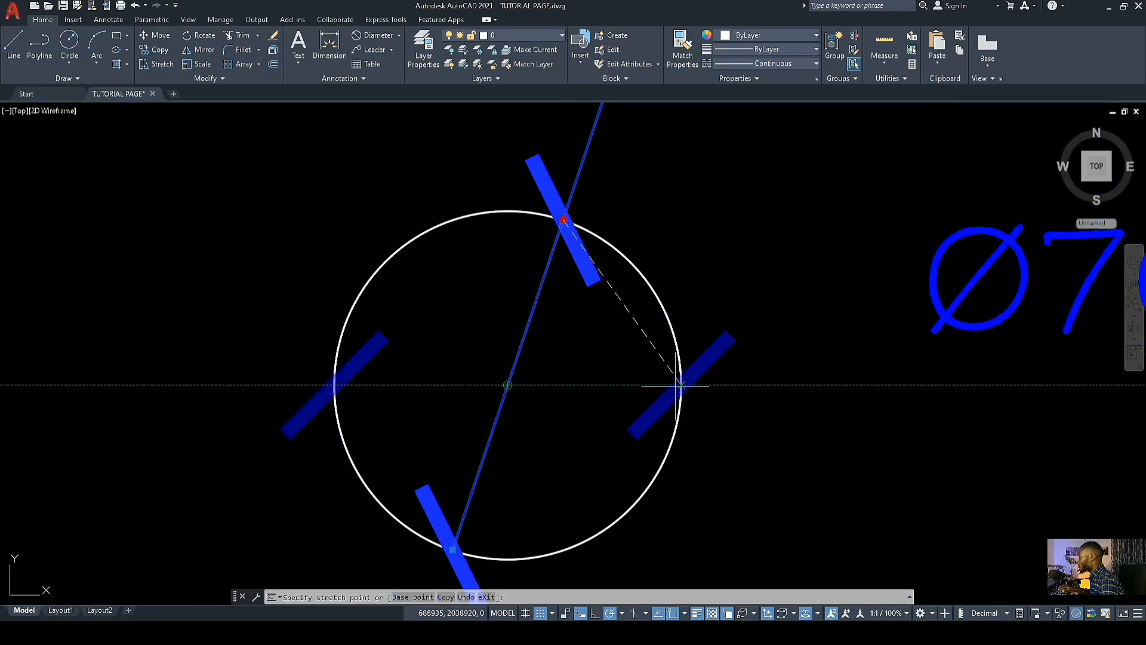
left_click(680, 385)
scroll(583, 388, "down", 7)
scroll(570, 375, "up", 5)
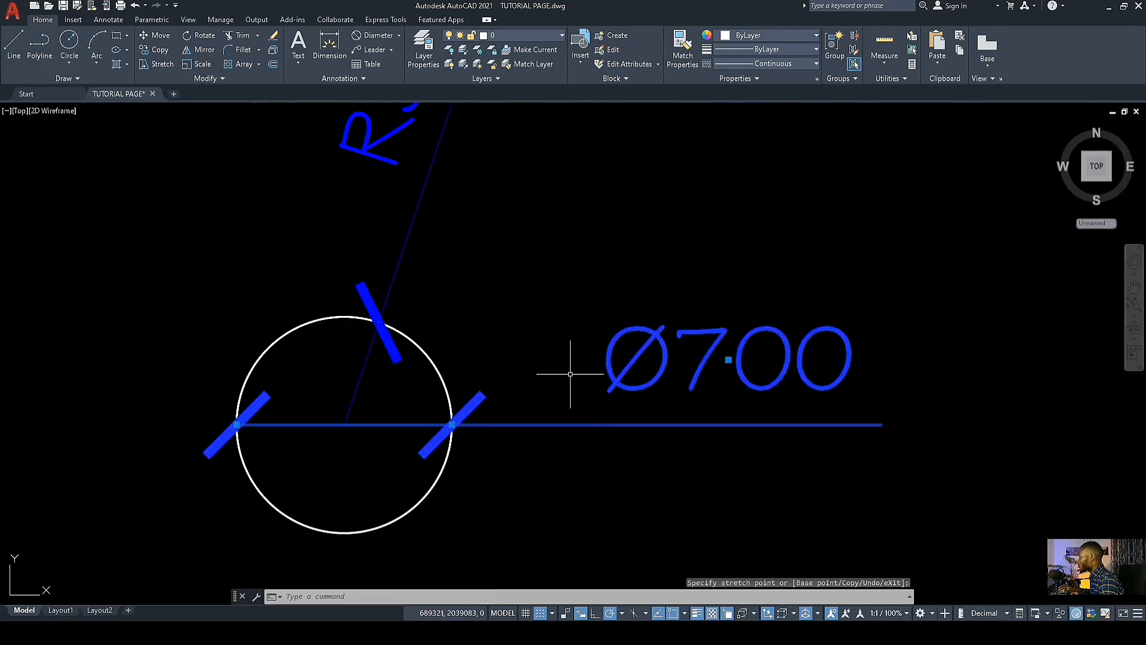
scroll(537, 409, "down", 4)
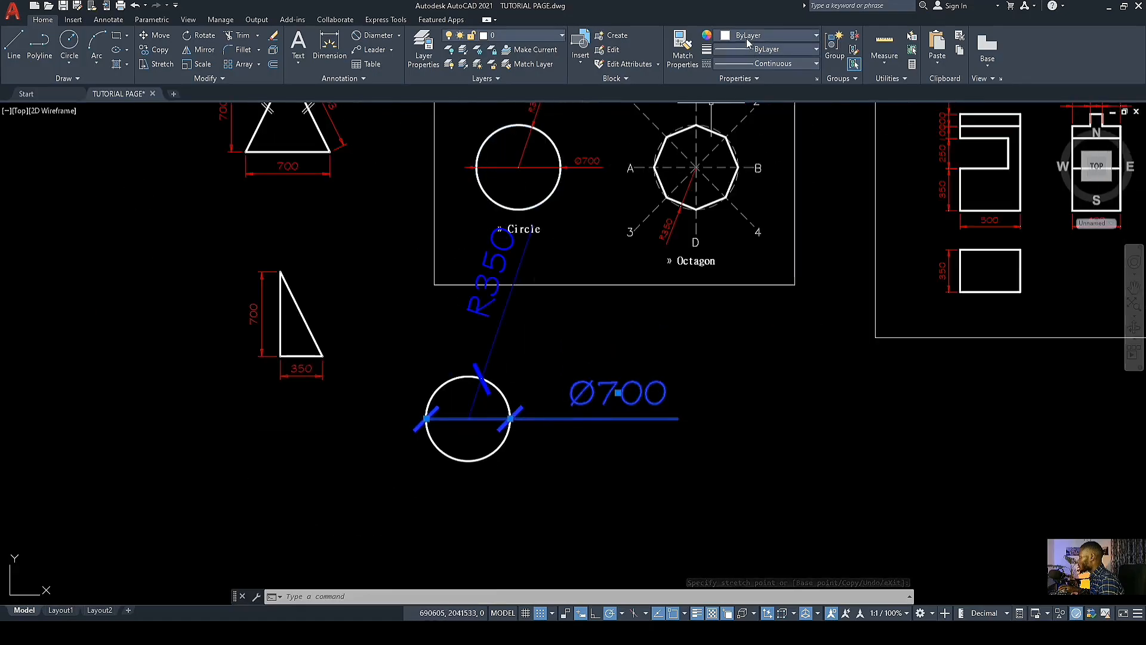
Step: Match the new circle's radius and diameter dimensions to the properties of the right triangle's base dimension
key("Escape")
left_click(680, 53)
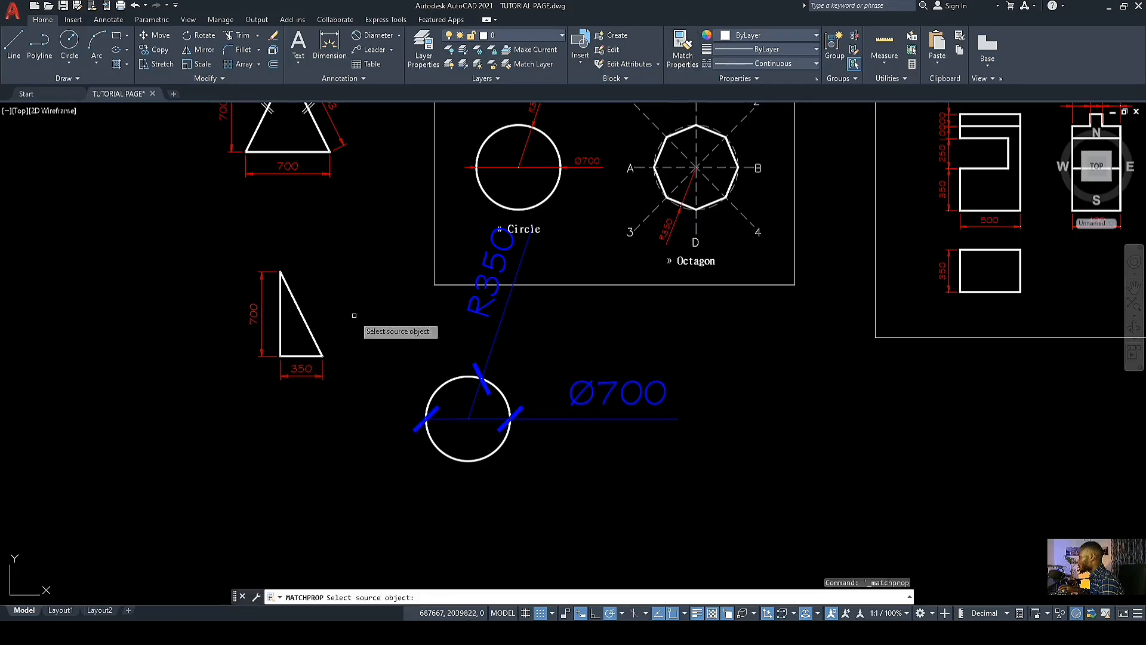
left_click(320, 376)
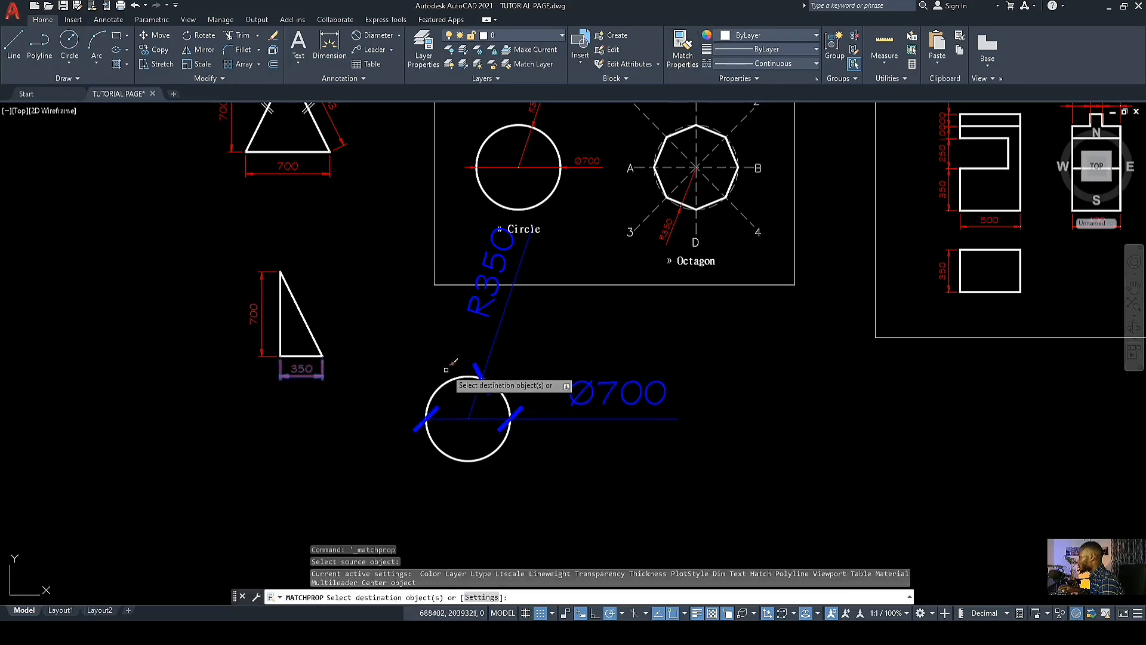
left_click(526, 348)
left_click(486, 319)
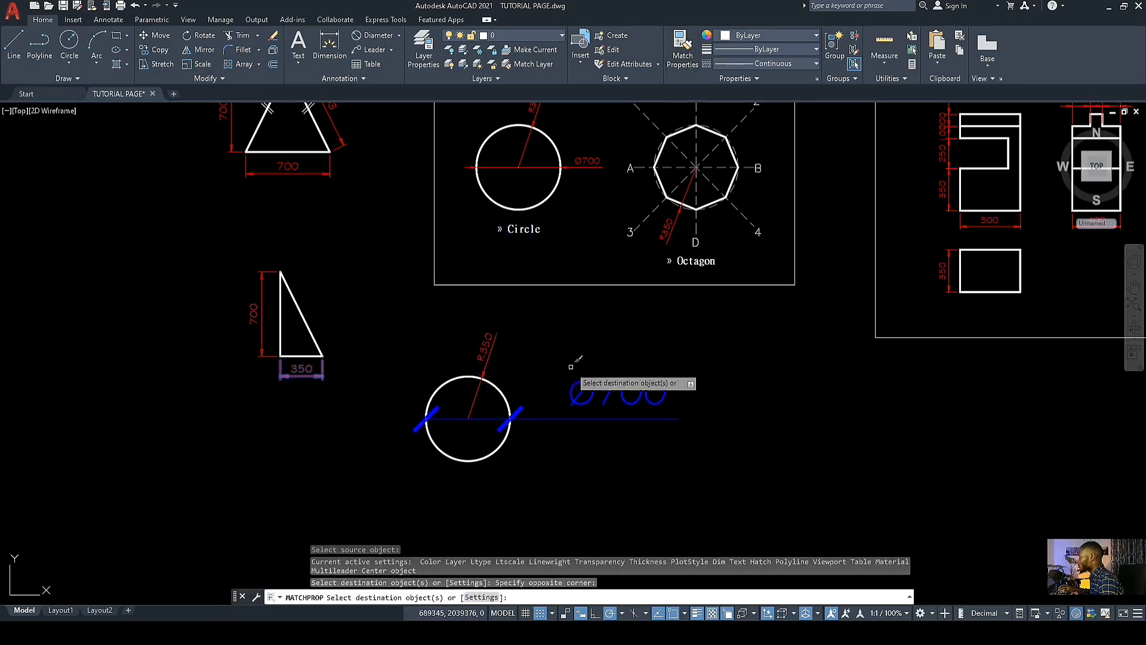
left_click(662, 437)
left_click(542, 383)
scroll(499, 411, "up", 2)
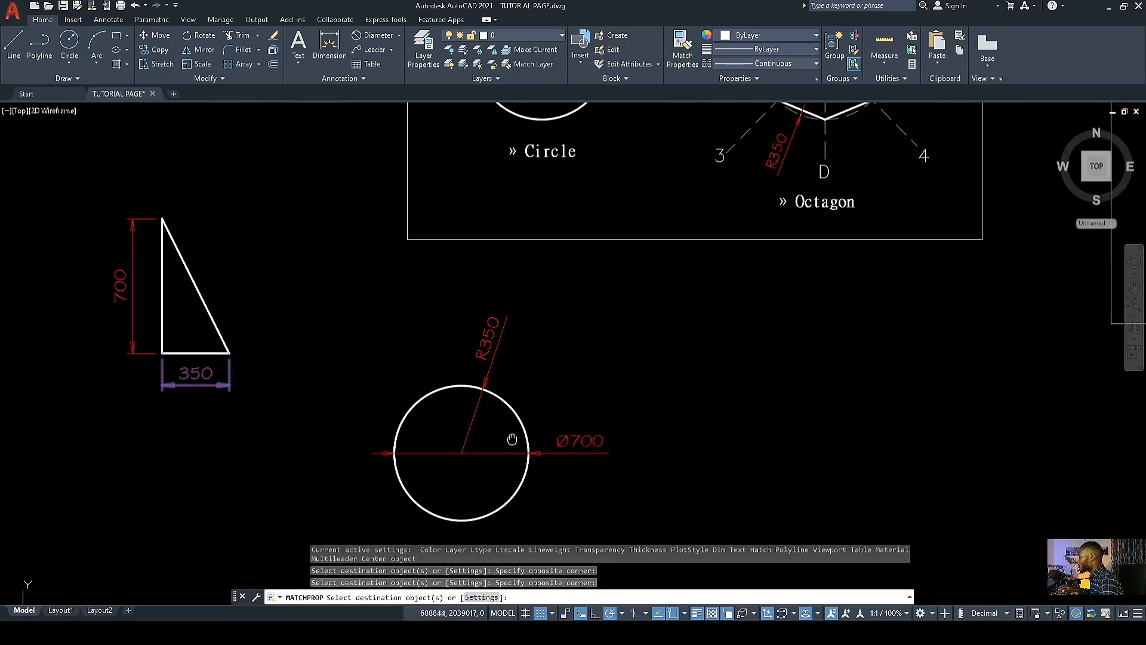
Step: Compare the redrawn circle and its dimensions with the reference circle on the basic shapes sheet
scroll(632, 402, "down", 2)
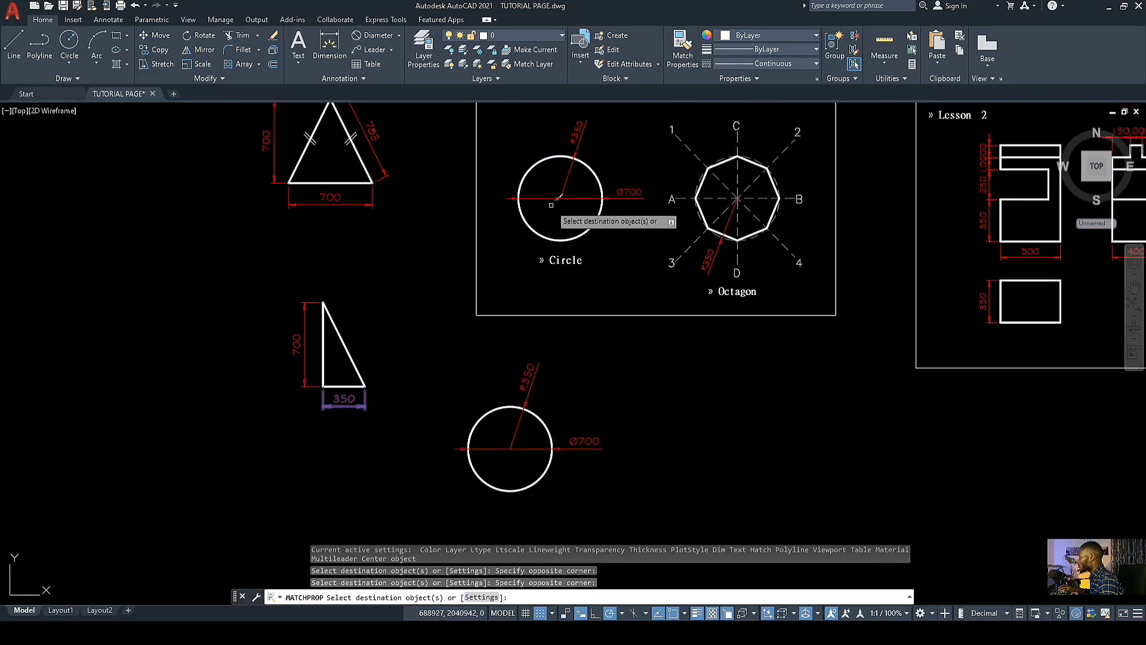
scroll(537, 215, "up", 5)
scroll(476, 397, "down", 6)
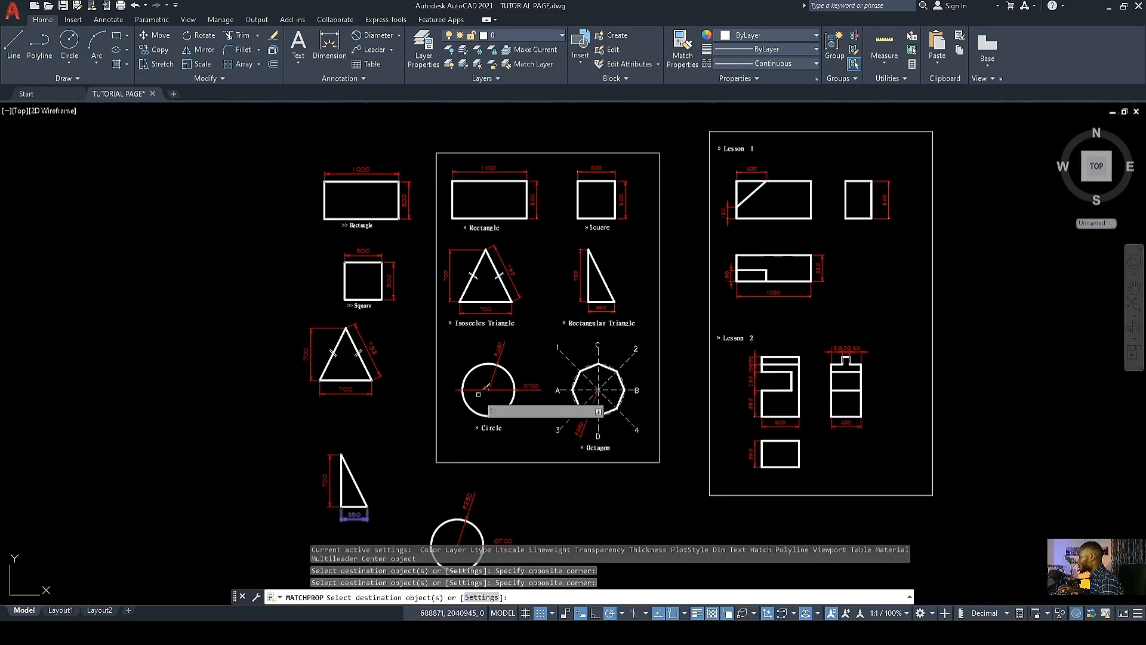
middle_click_drag(461, 446, 463, 350)
scroll(400, 471, "up", 4)
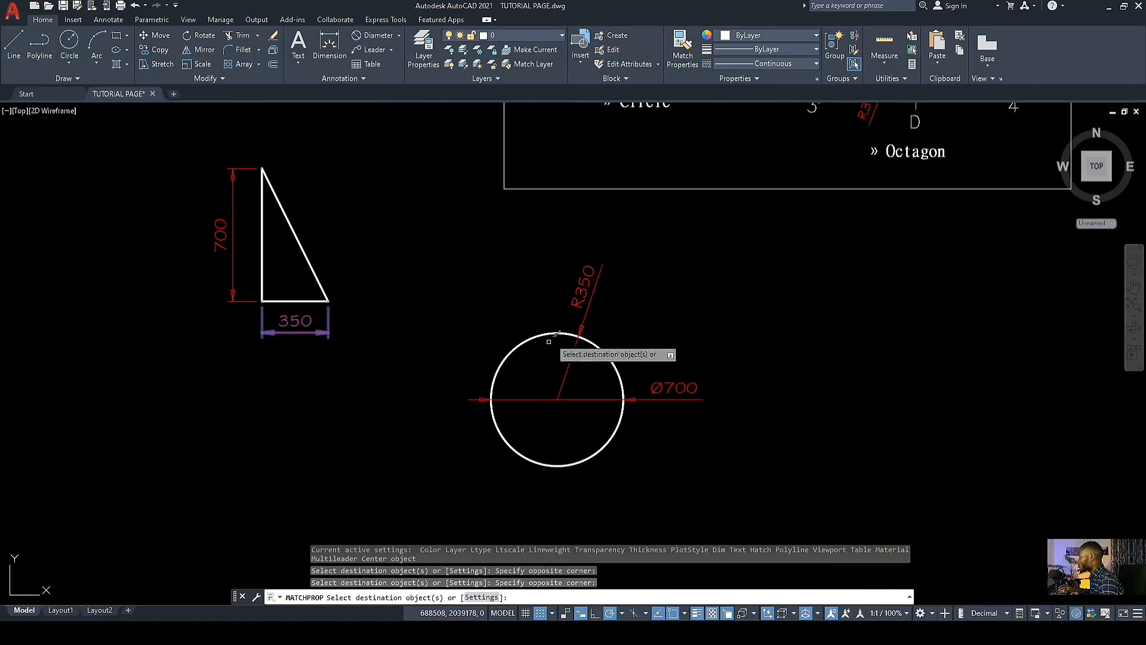
middle_click_drag(604, 177, 543, 289)
scroll(523, 456, "down", 2)
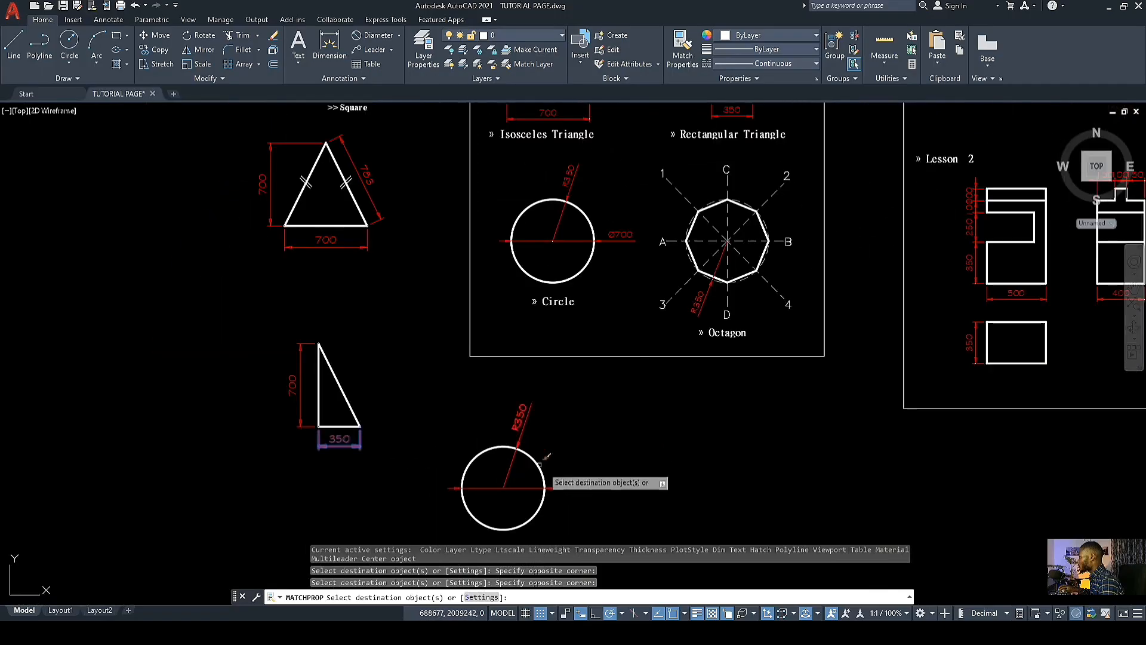
scroll(510, 439, "up", 1)
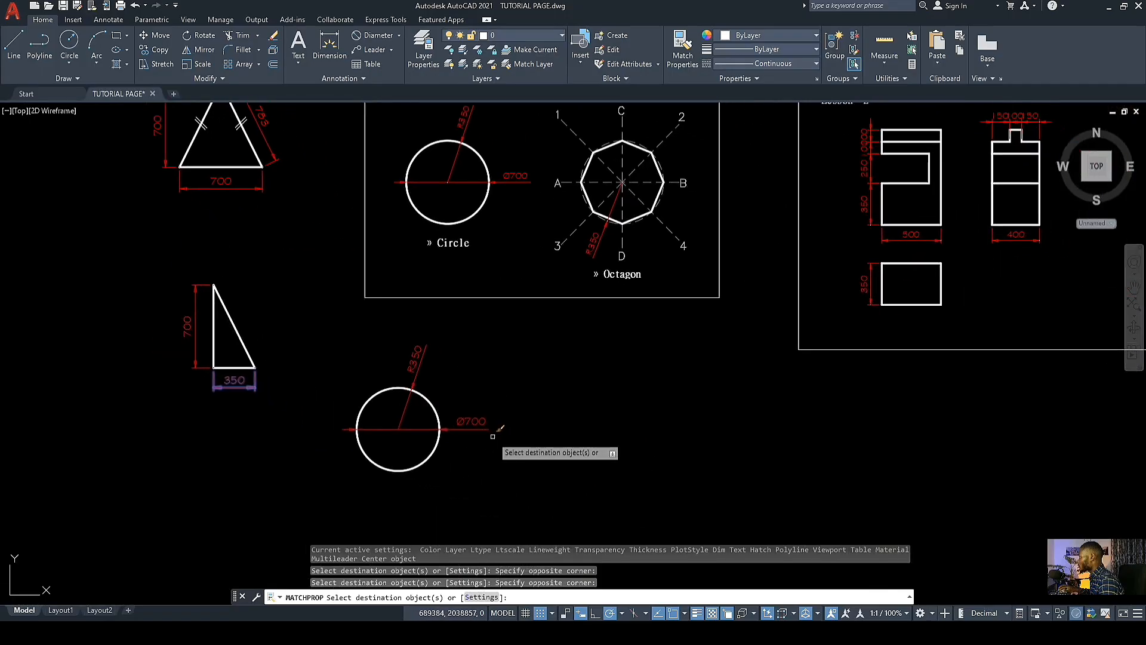
scroll(496, 432, "down", 4)
key("Escape")
Step: Draw a circle of radius 350 in the empty area below the reference octagon, beside the redrawn circle
scroll(525, 312, "up", 2)
middle_click_drag(530, 311, 507, 344)
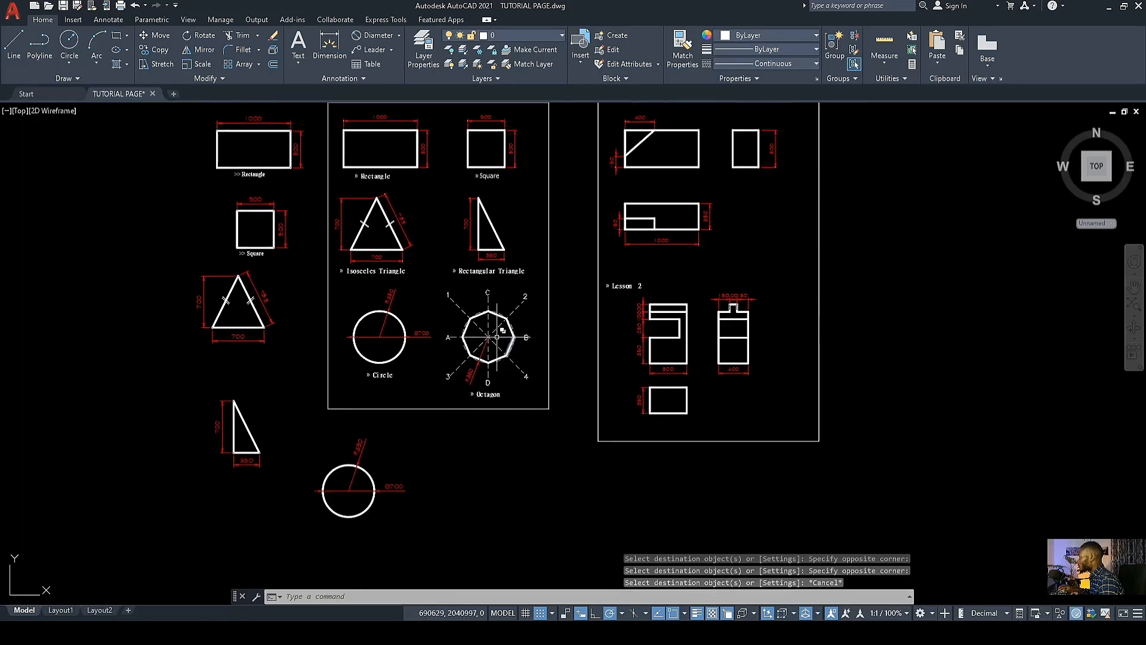
scroll(487, 345, "up", 5)
scroll(487, 344, "down", 4)
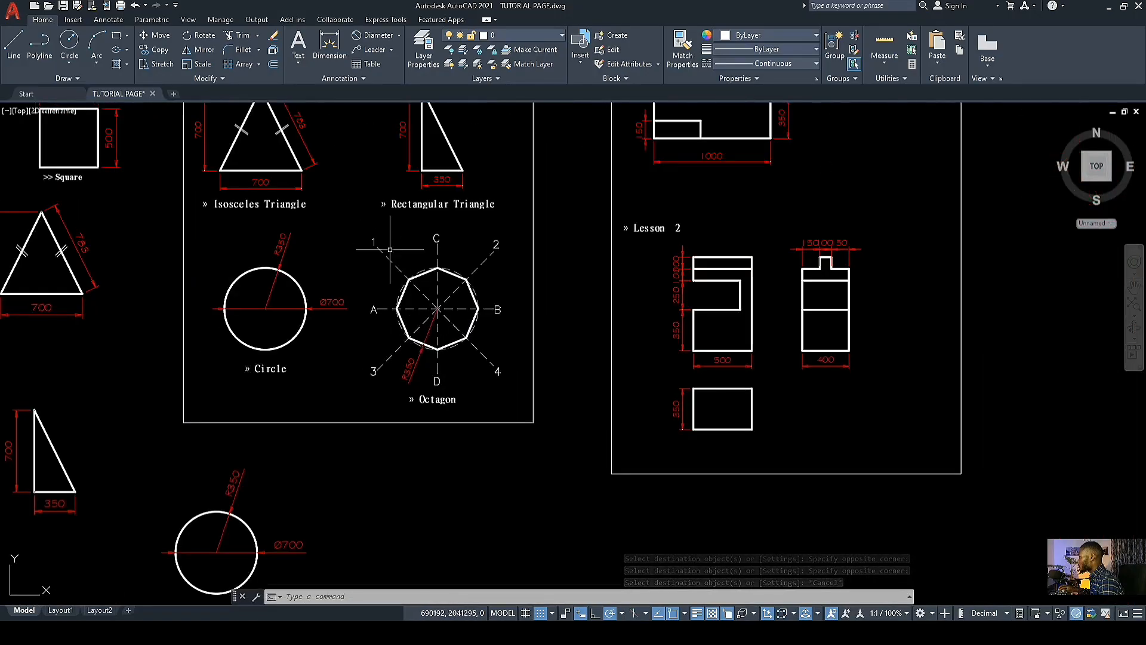
left_click(74, 42)
scroll(418, 334, "down", 4)
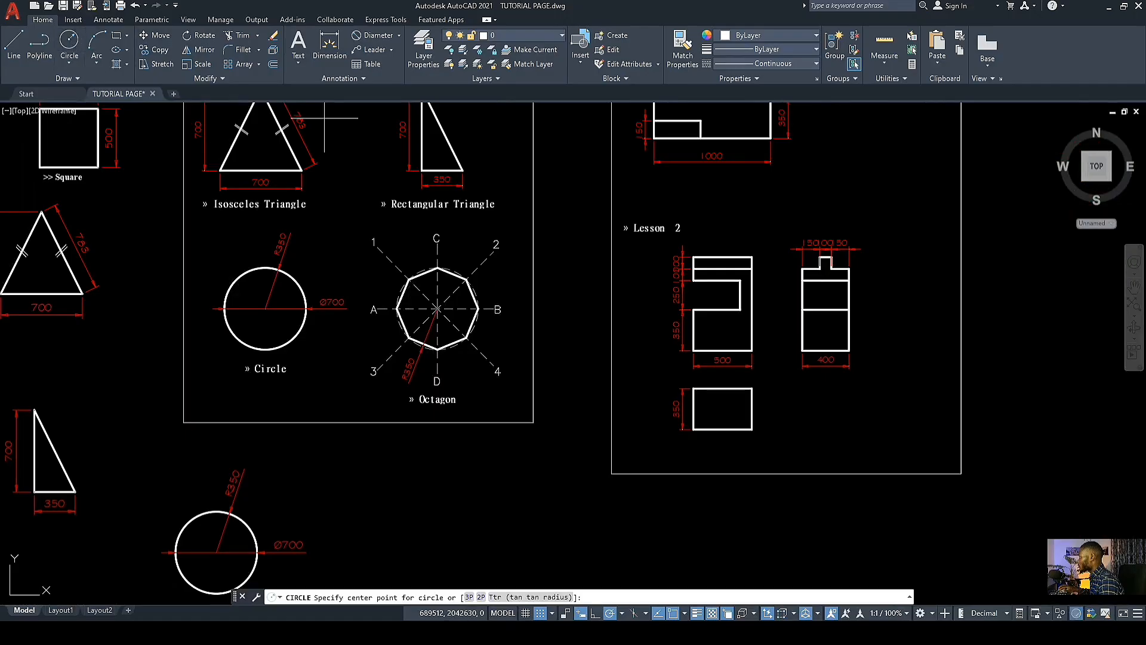
scroll(396, 371, "up", 4)
middle_click_drag(397, 371, 364, 417)
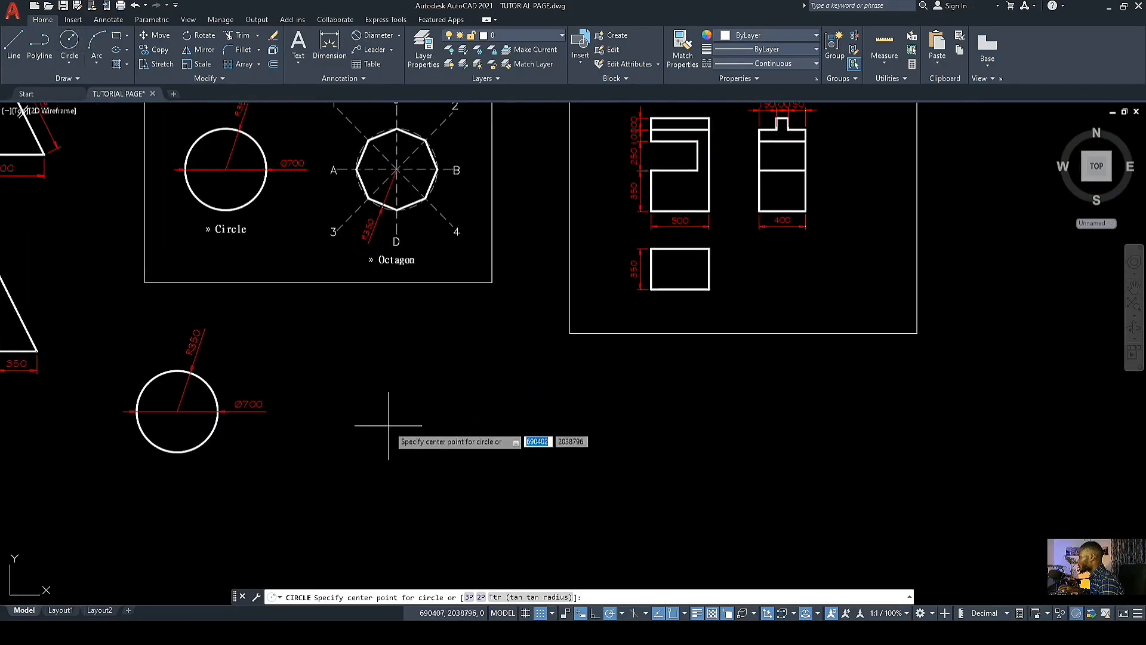
left_click(396, 439)
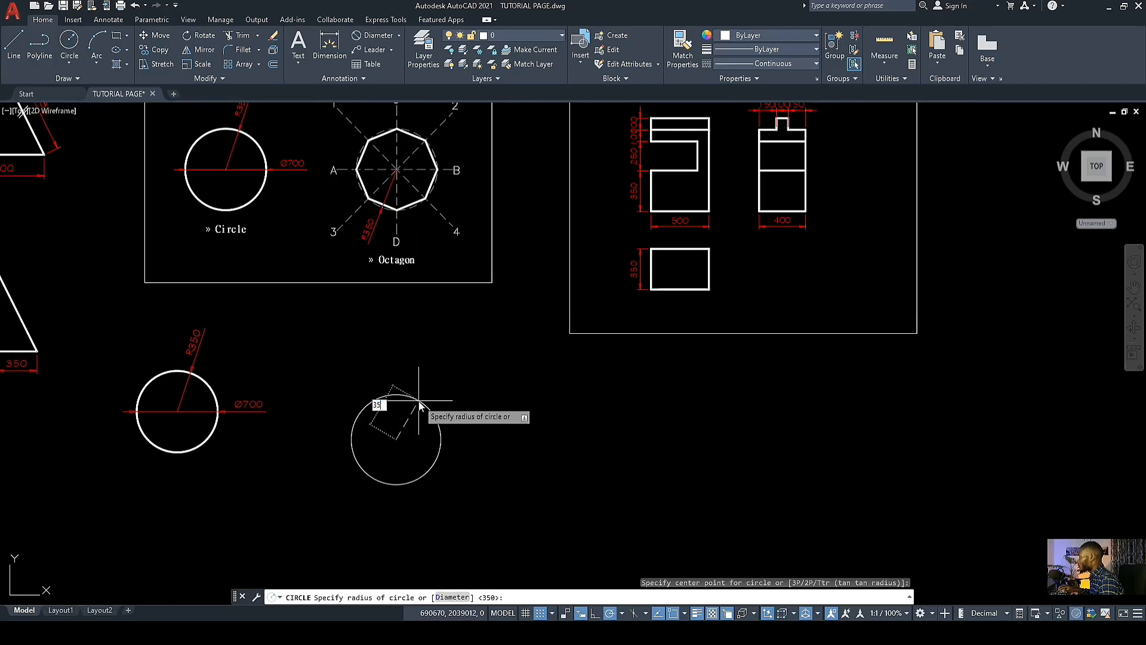
type("350")
key("Return")
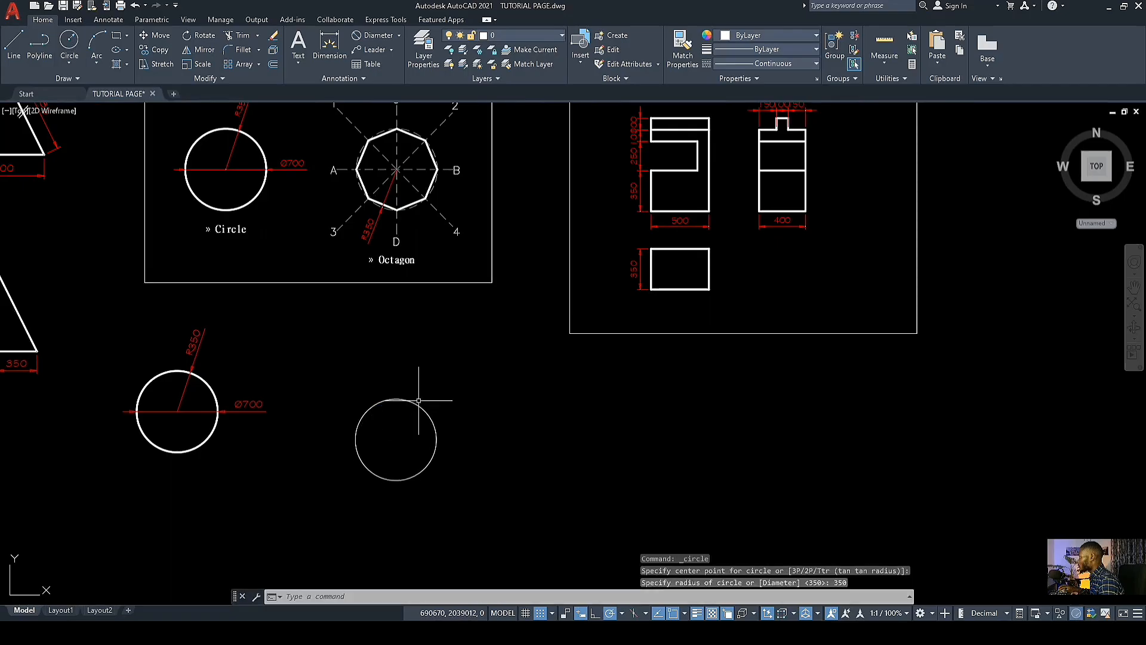
scroll(406, 410, "up", 4)
middle_click_drag(378, 422, 256, 274)
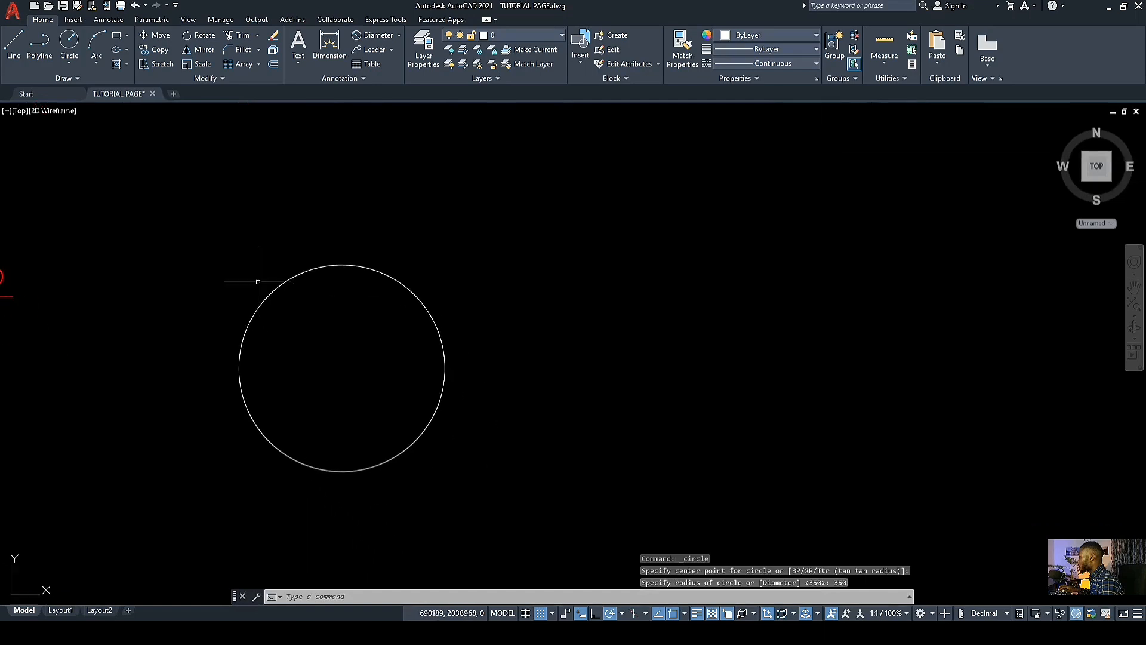
Step: Move the new undimensioned circle by its center straight up, closer to the reference sheet's border below the octagon
scroll(290, 352, "down", 4)
left_click(346, 402)
left_click(254, 248)
right_click(258, 247)
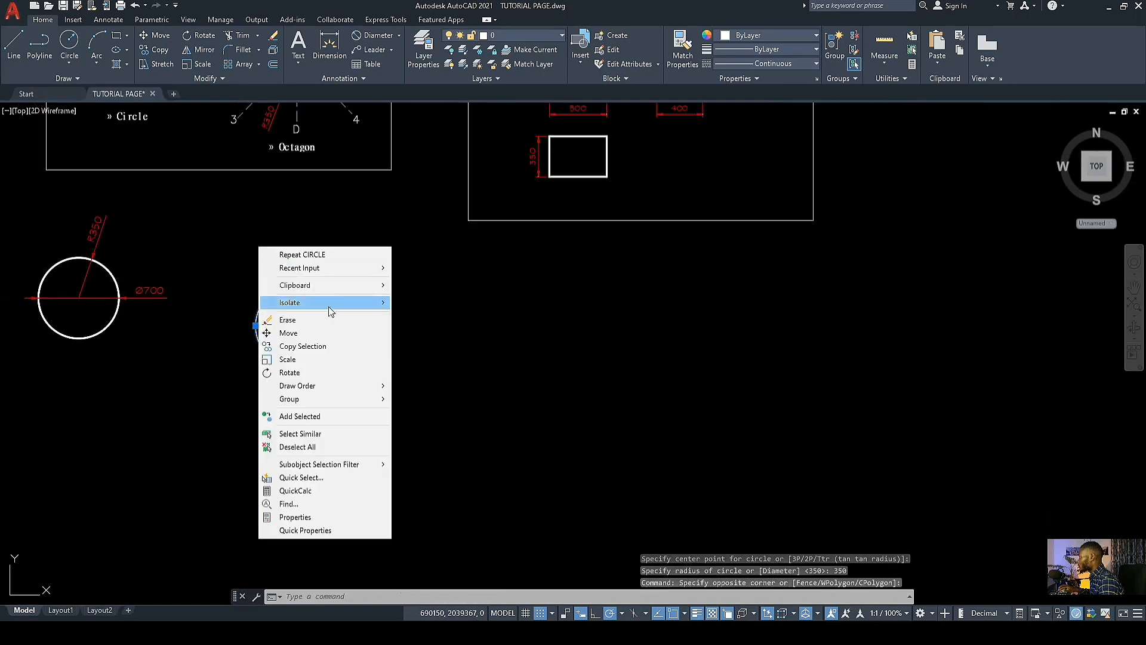
left_click(332, 335)
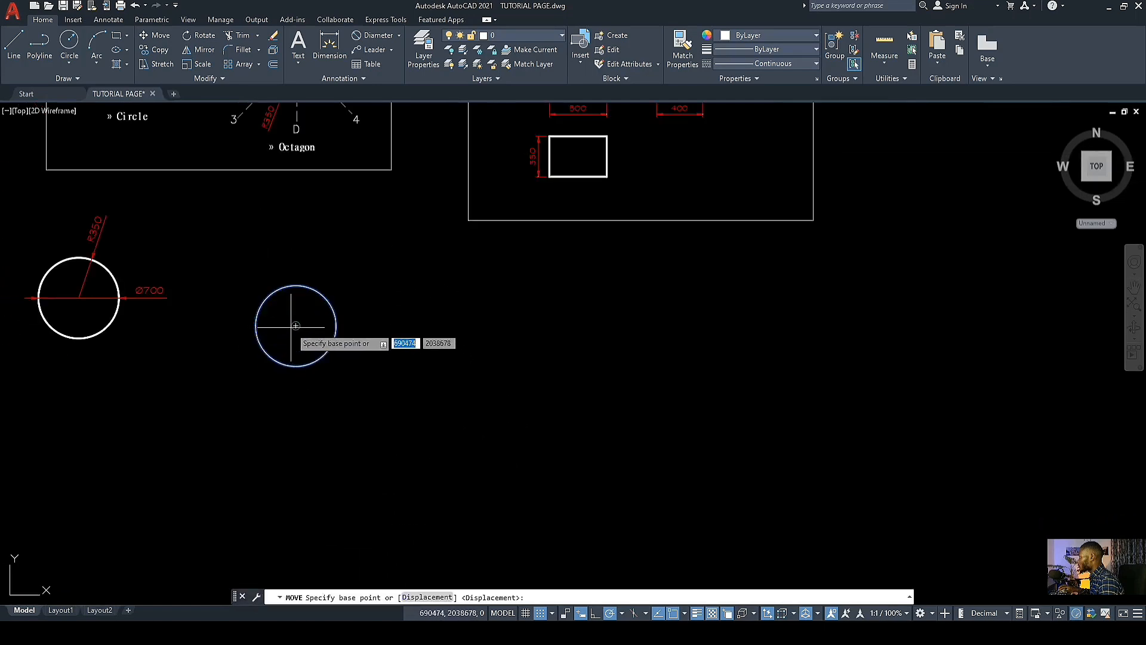
left_click(296, 326)
left_click(295, 266)
Step: Examine the reference octagon's construction circle, dashed axes and point labels on the basic shapes sheet
middle_click_drag(298, 268, 370, 400)
scroll(371, 410, "up", 3)
scroll(375, 407, "down", 2)
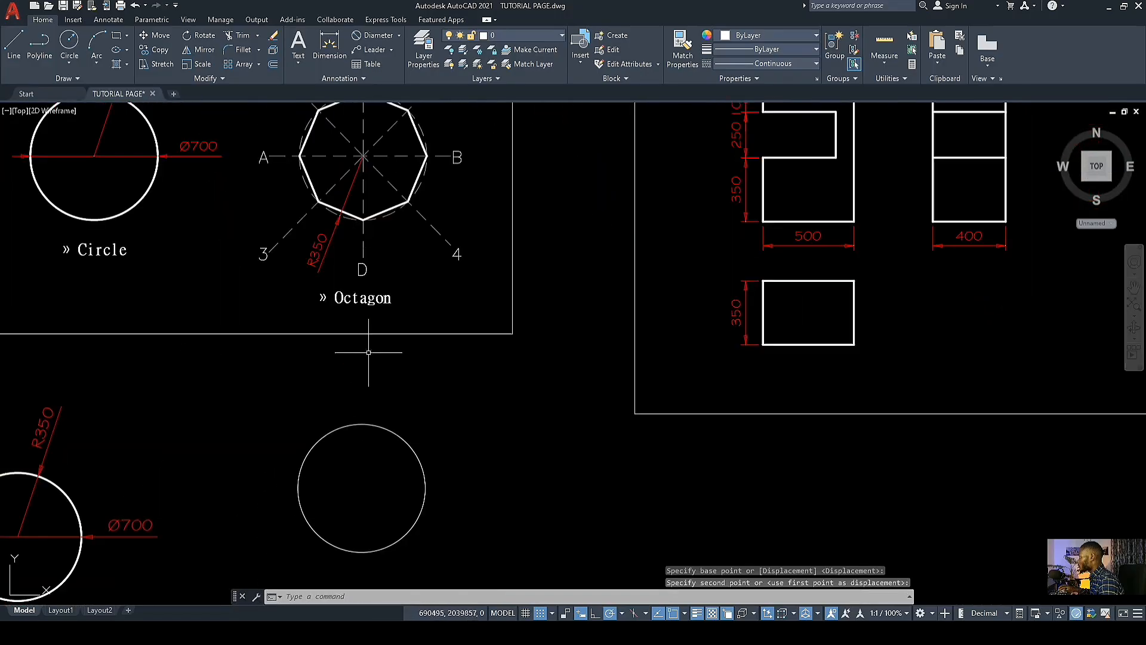
scroll(374, 209, "up", 2)
middle_click_drag(373, 216, 367, 444)
scroll(322, 235, "up", 2)
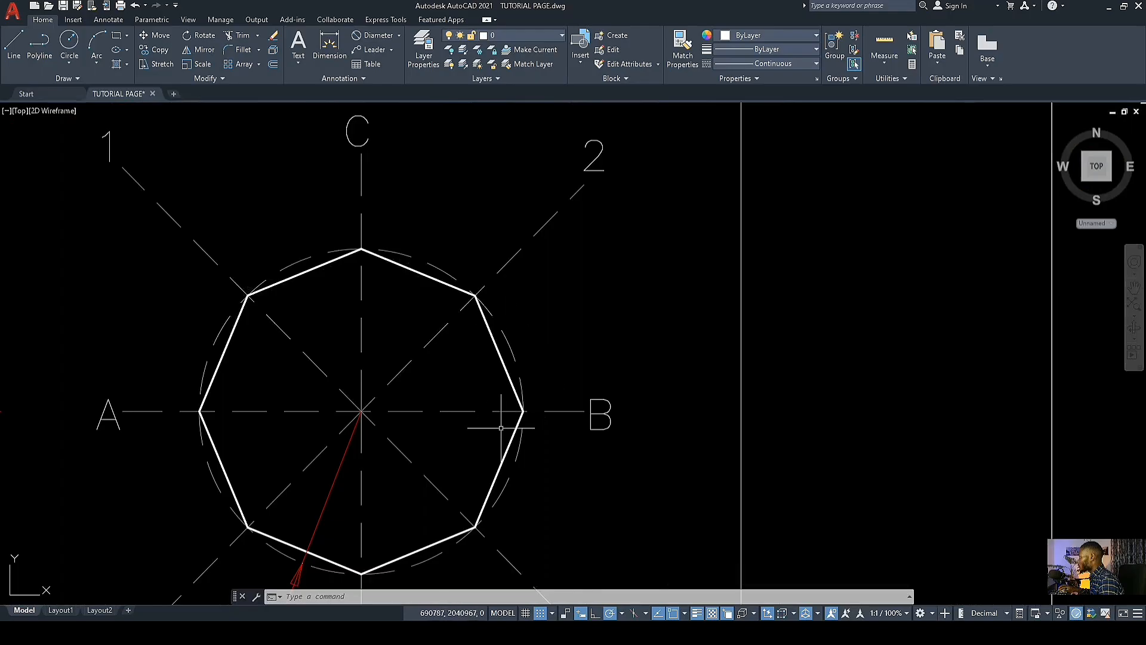
scroll(344, 317, "down", 2)
middle_click_drag(378, 268, 397, 192)
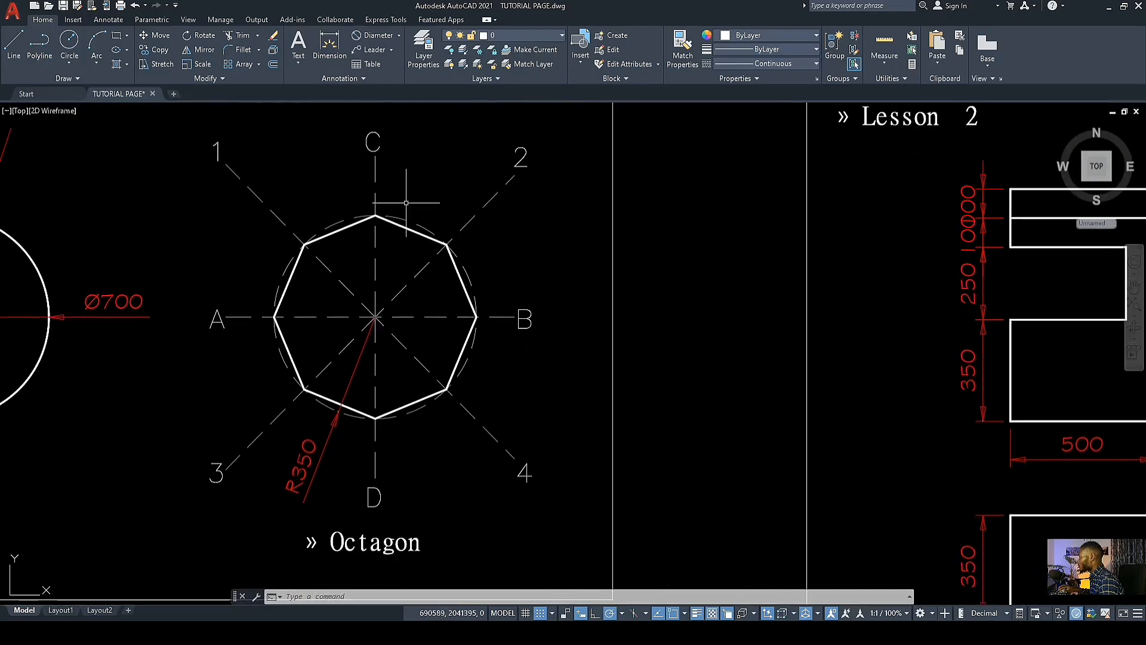
scroll(410, 287, "down", 2)
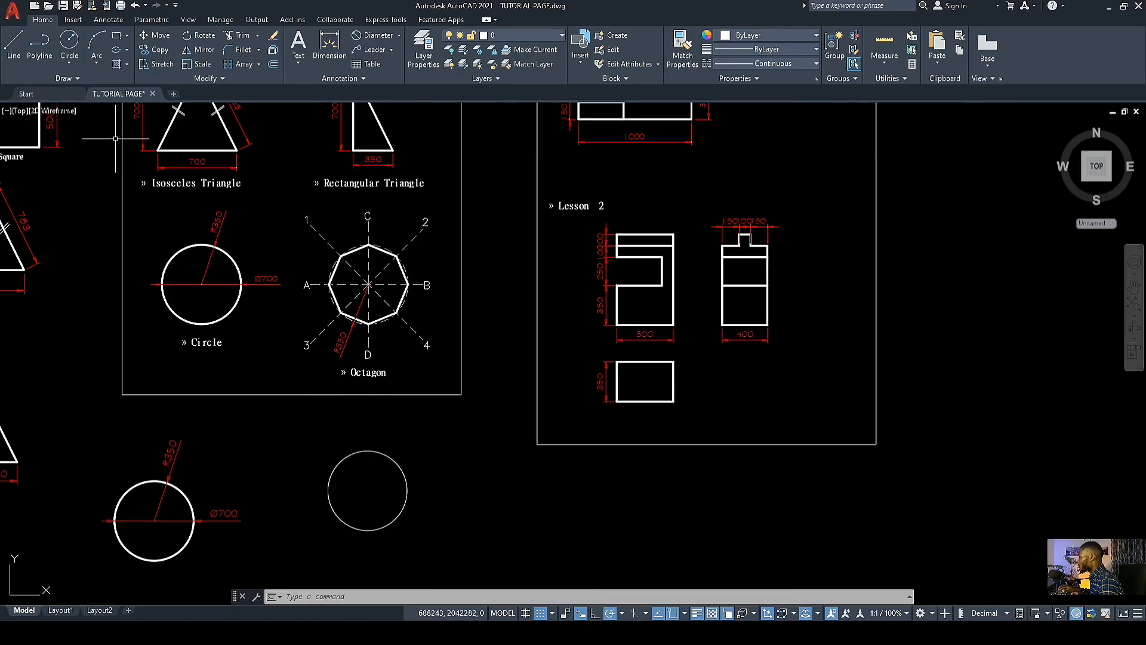
Step: Draw a horizontal line from the center of the new construction circle to its right quadrant
left_click(14, 44)
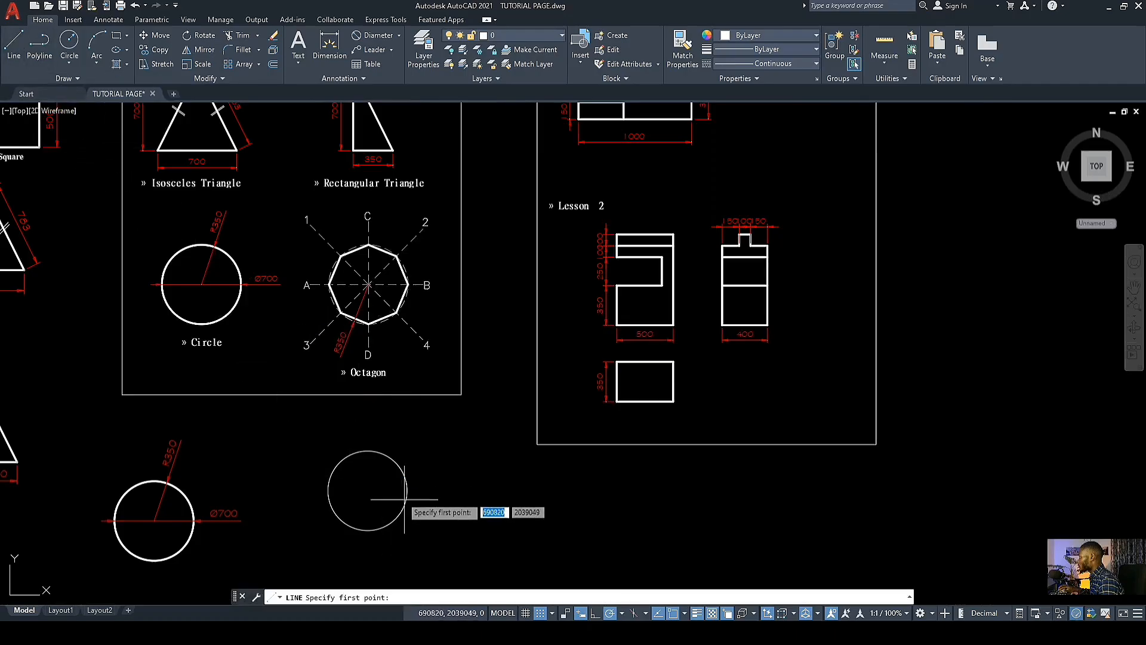
scroll(372, 443, "down", 3)
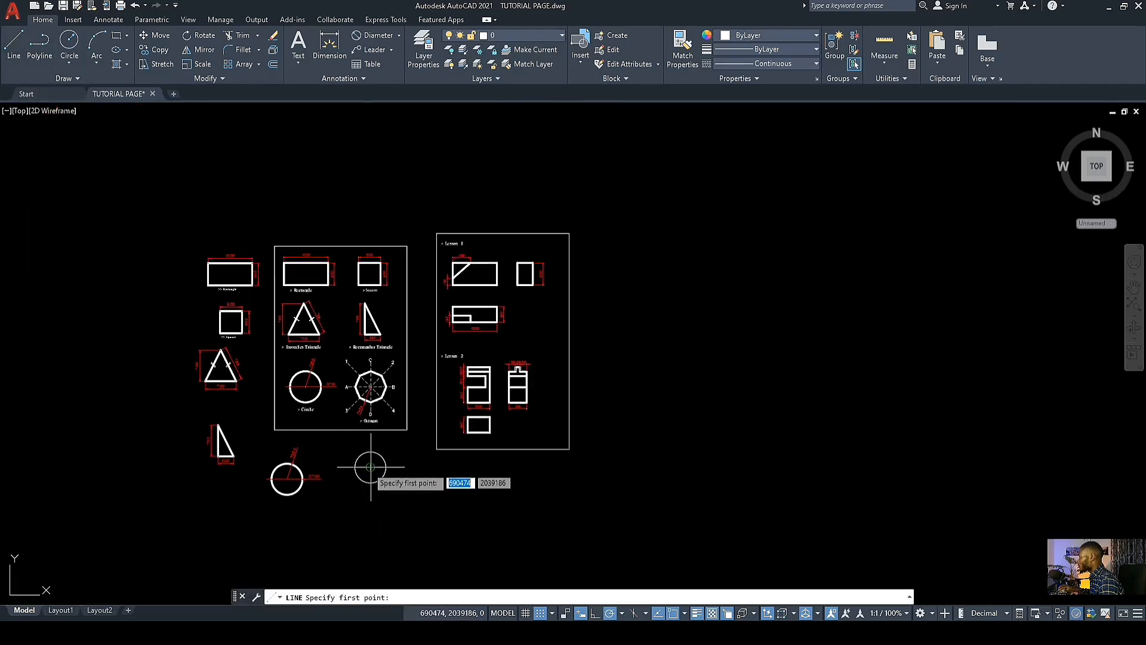
scroll(370, 466, "up", 3)
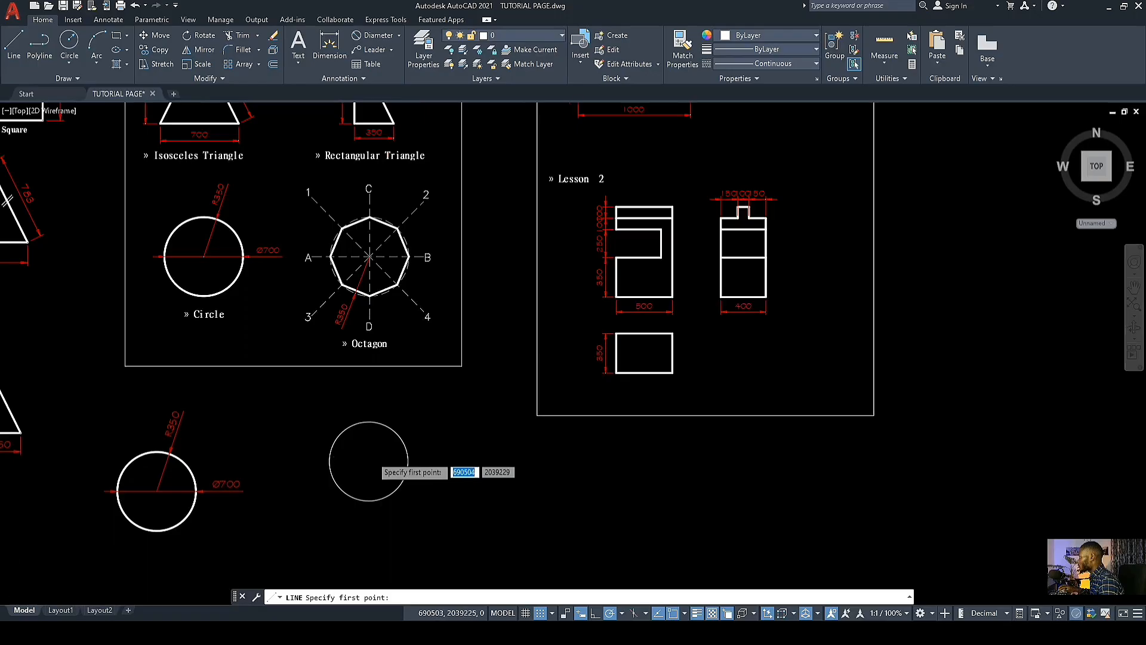
scroll(370, 458, "down", 3)
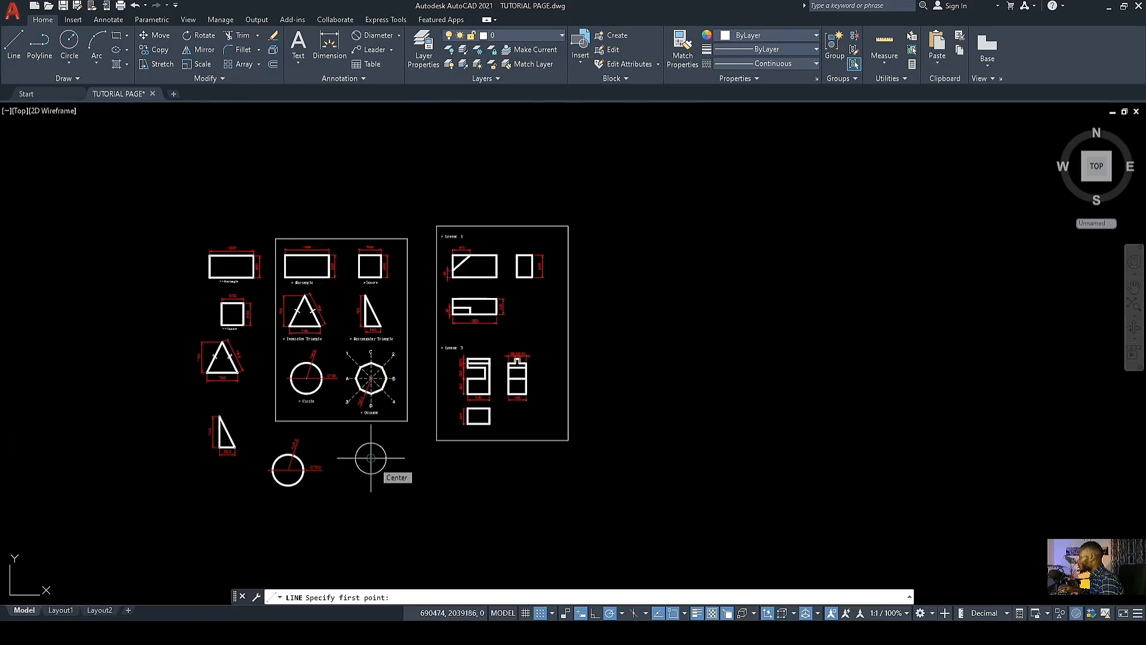
left_click(370, 458)
scroll(375, 460, "up", 5)
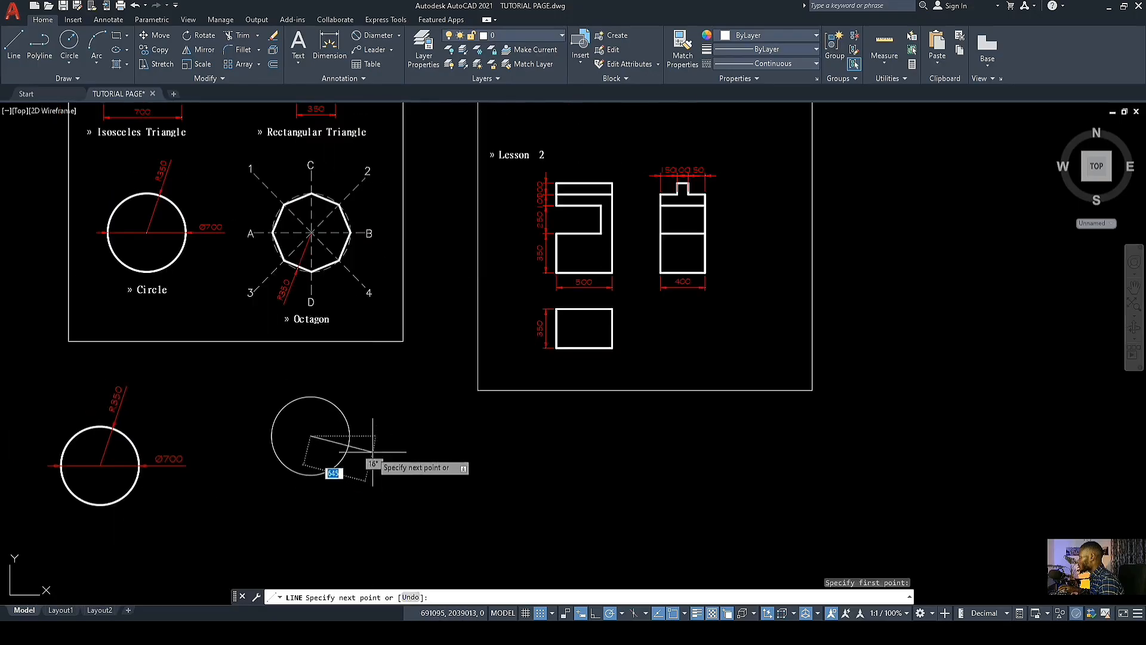
left_click(369, 440)
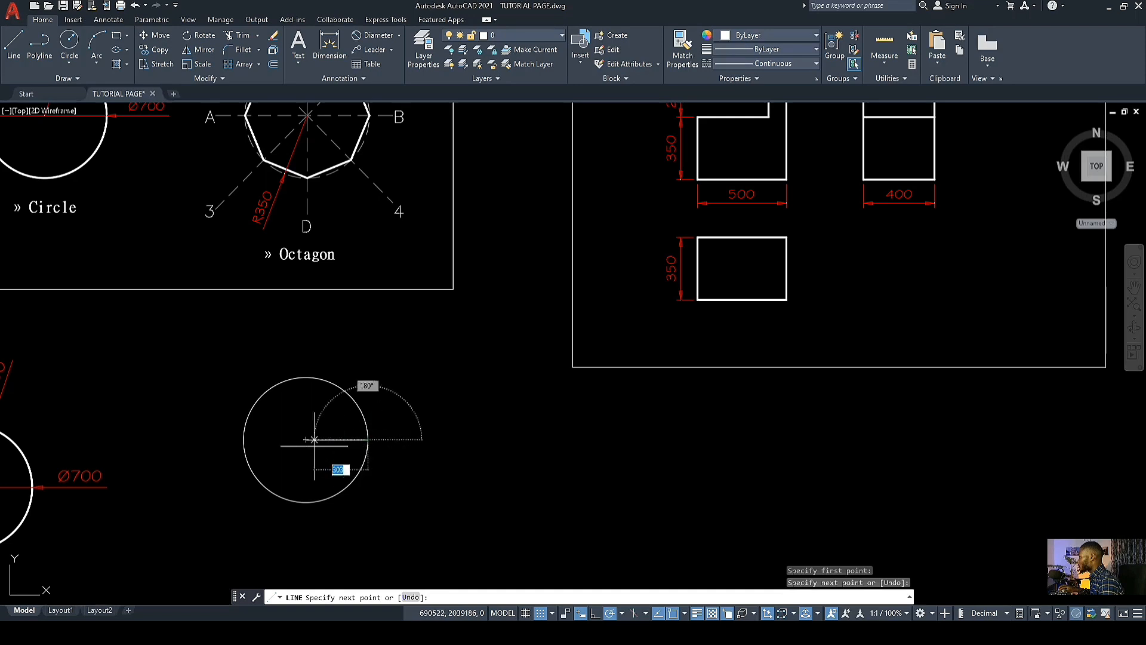
key("Escape")
scroll(302, 442, "up", 6)
middle_click_drag(302, 443, 404, 421)
scroll(430, 425, "down", 4)
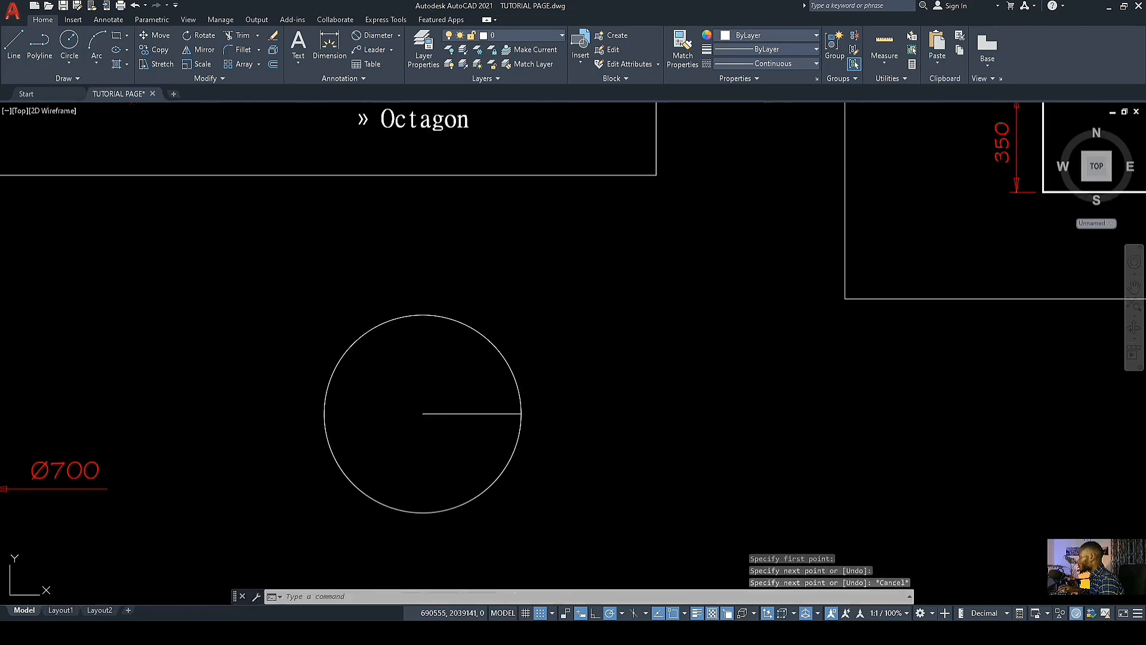
Step: Stretch the horizontal line's inner end from the circle's center to the left quadrant so it spans the full diameter
left_click(445, 425)
left_click(438, 403)
left_click(422, 413)
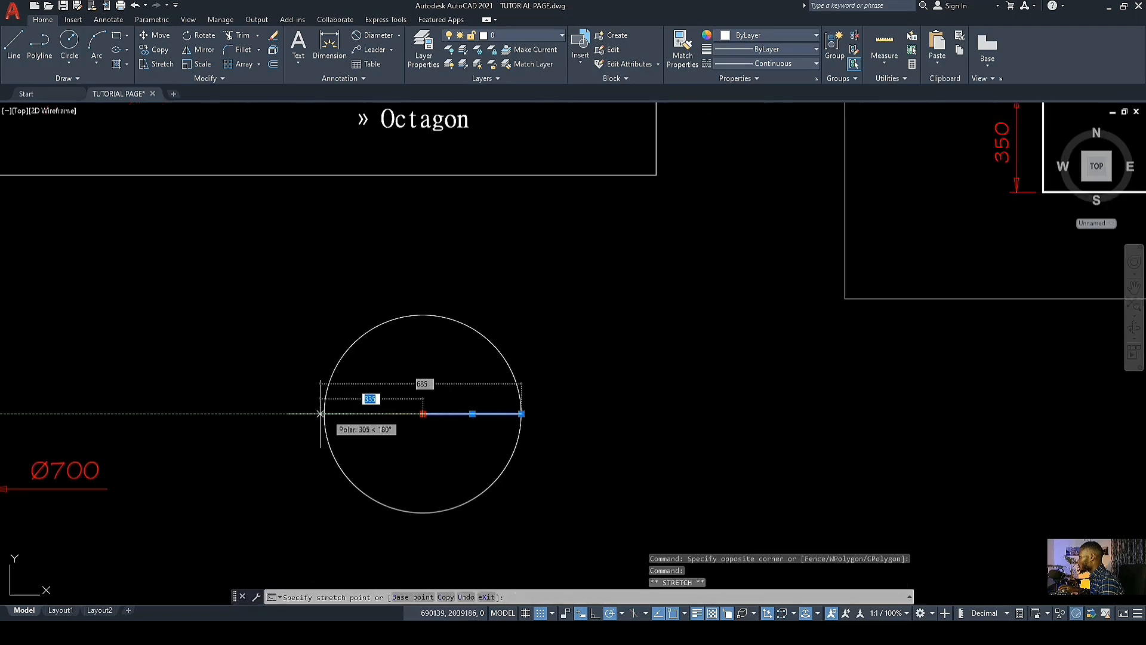
left_click(324, 413)
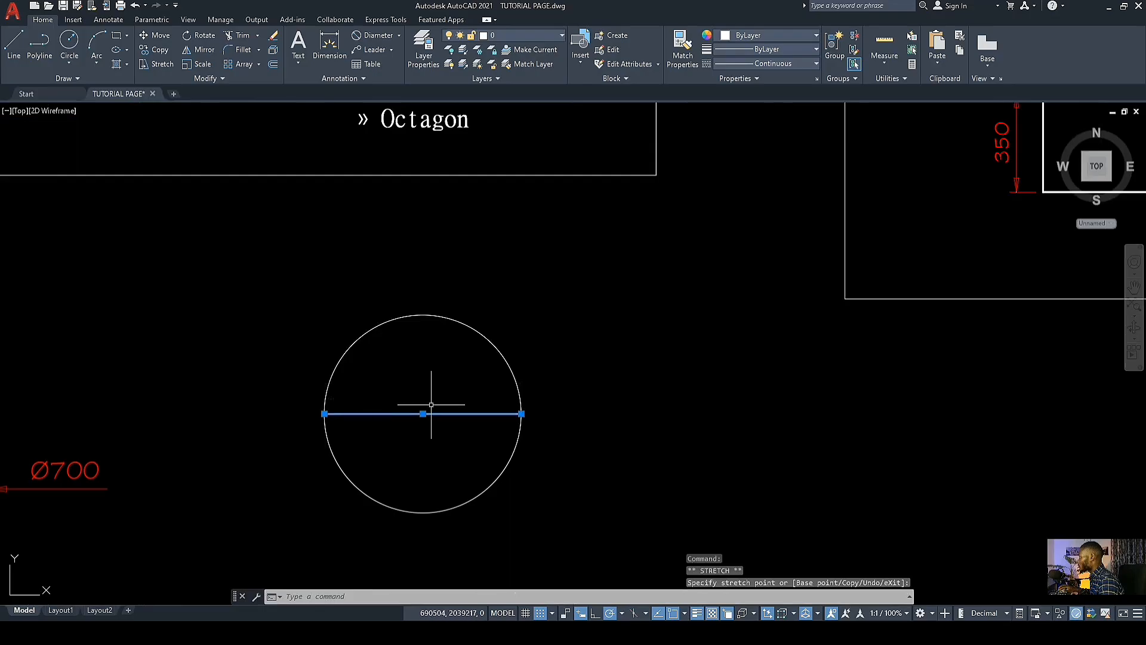
key("Escape")
Step: Stretch the right end of the diameter line 300 horizontally outward beyond the circle
left_click(493, 416)
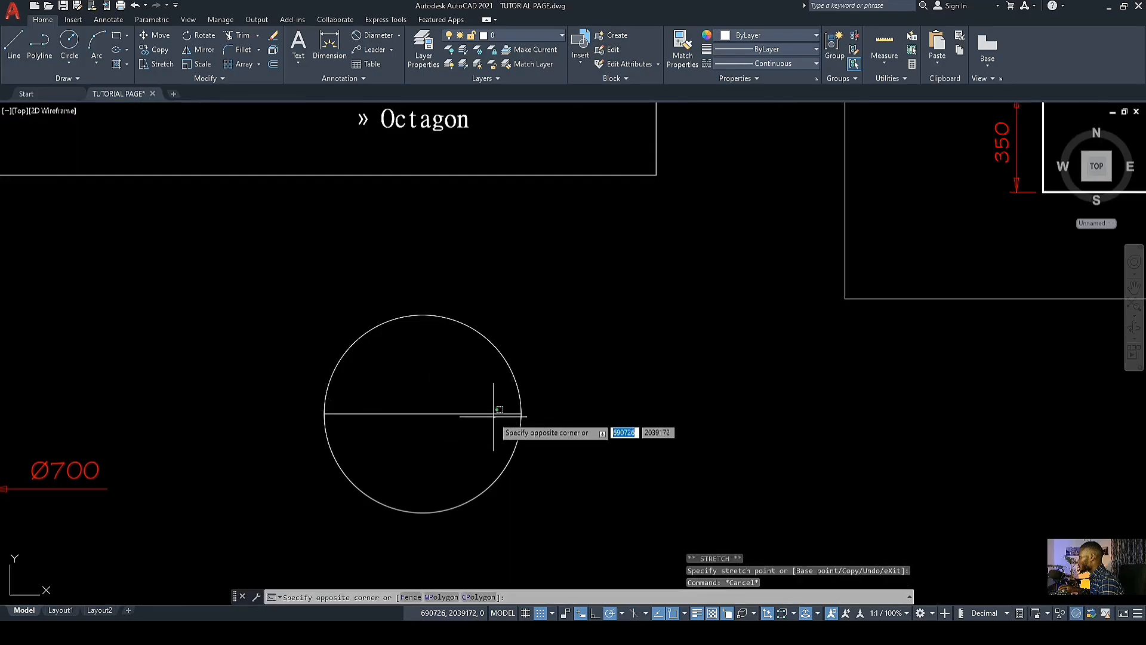
left_click(527, 410)
left_click(521, 413)
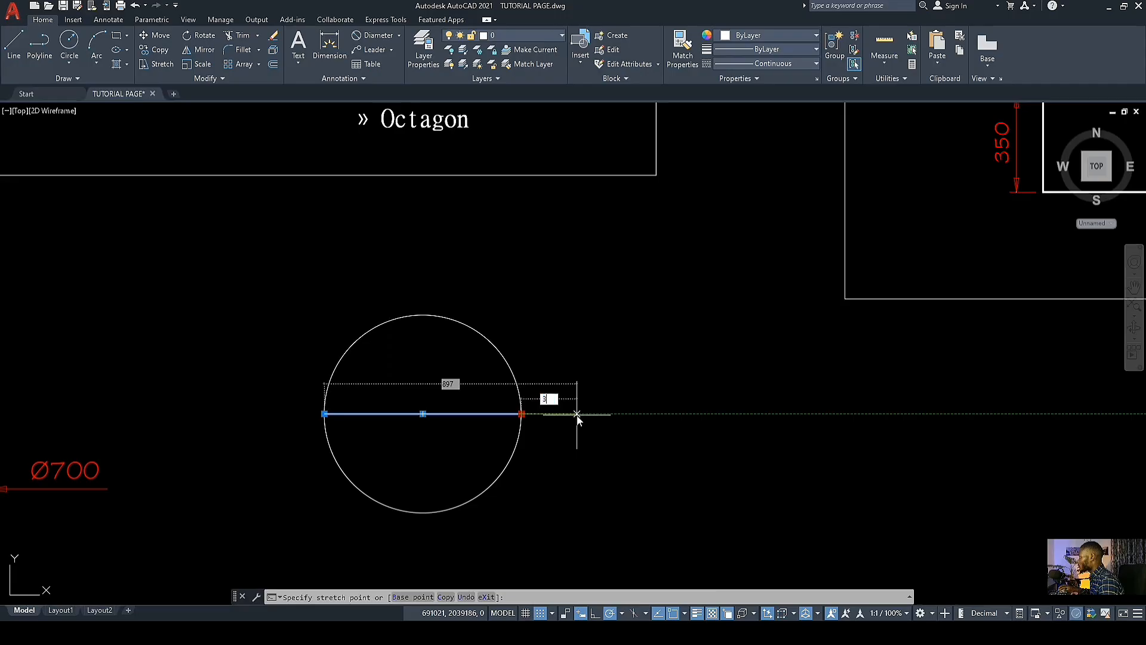
type("300")
key("Return")
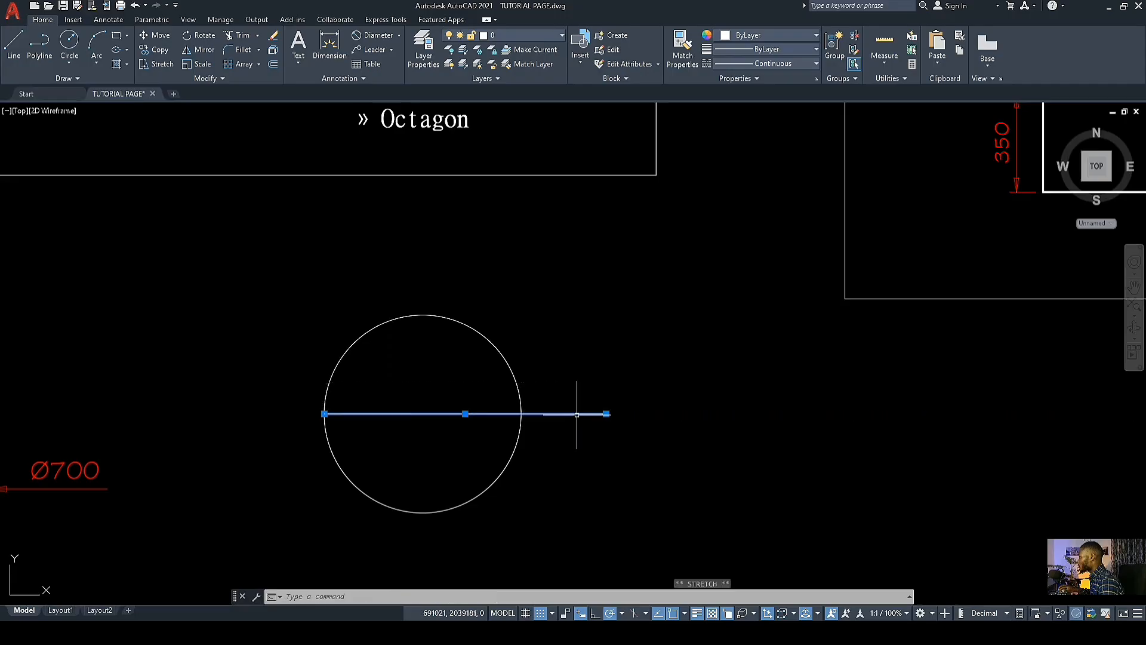
scroll(670, 502, "down", 4)
scroll(670, 501, "up", 4)
scroll(517, 459, "up", 2)
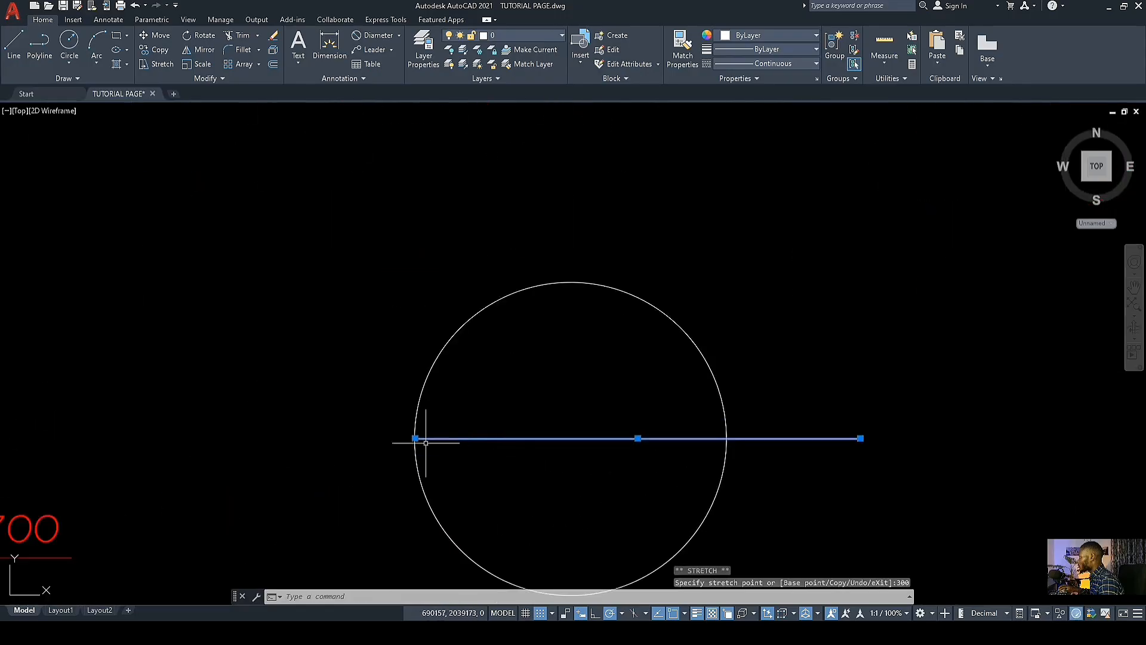
Step: Stretch the left end of the diameter line 300 horizontally outward beyond the circle, checking it against the reference octagon's axis
left_click(415, 438)
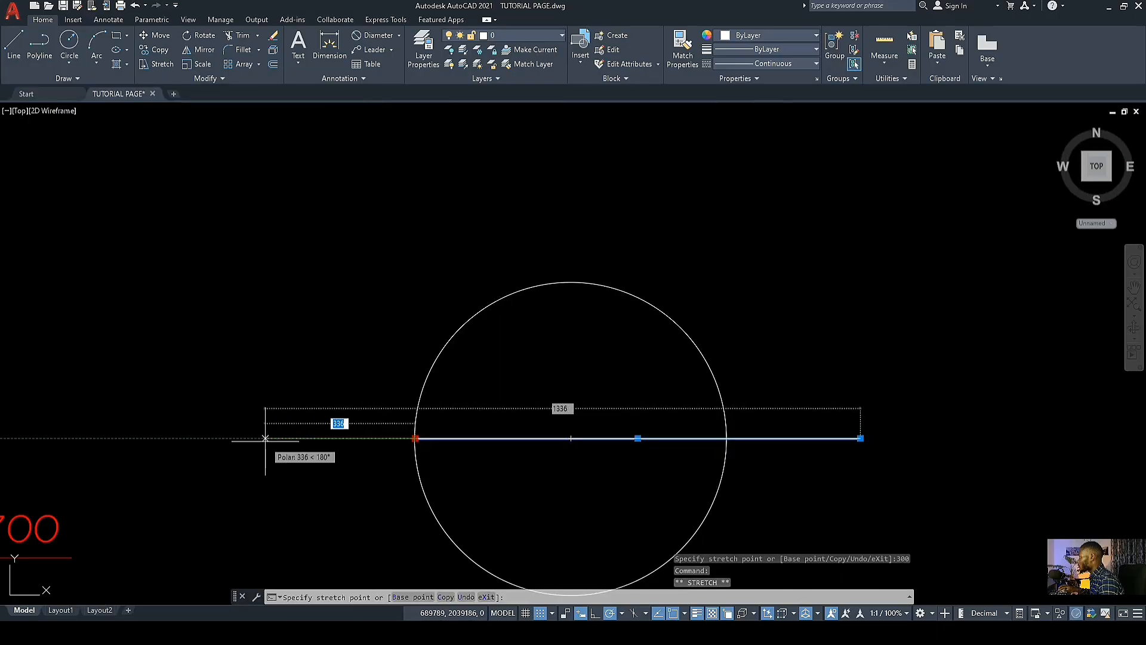
type("3")
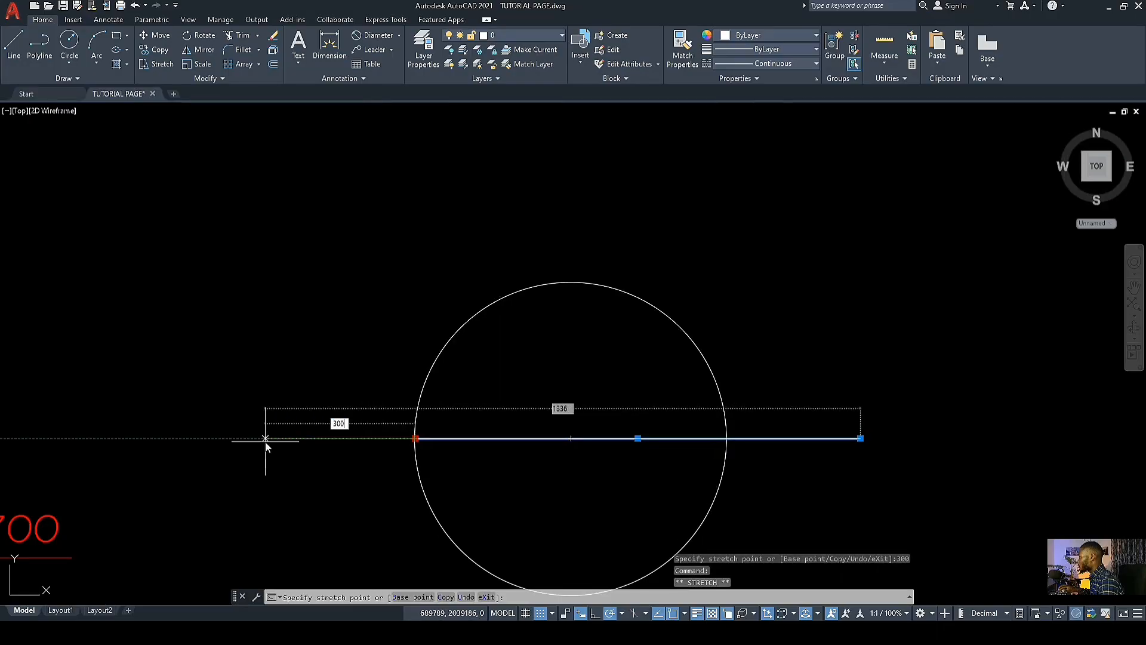
type("00")
key("Return")
scroll(402, 485, "down", 5)
scroll(442, 478, "up", 3)
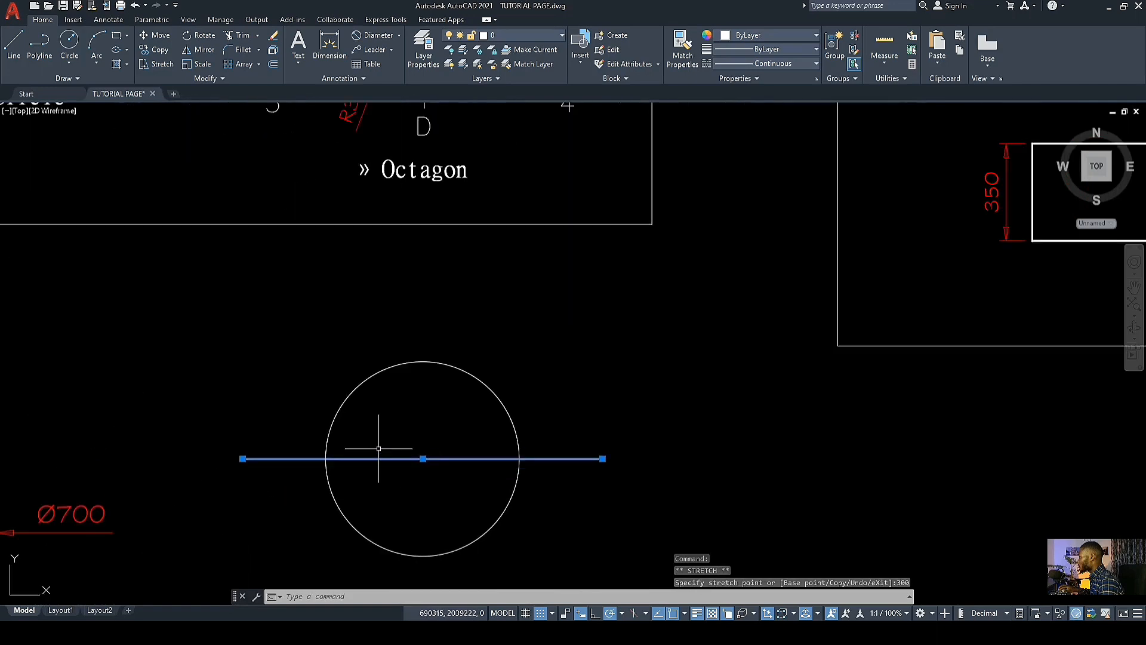
scroll(461, 455, "down", 3)
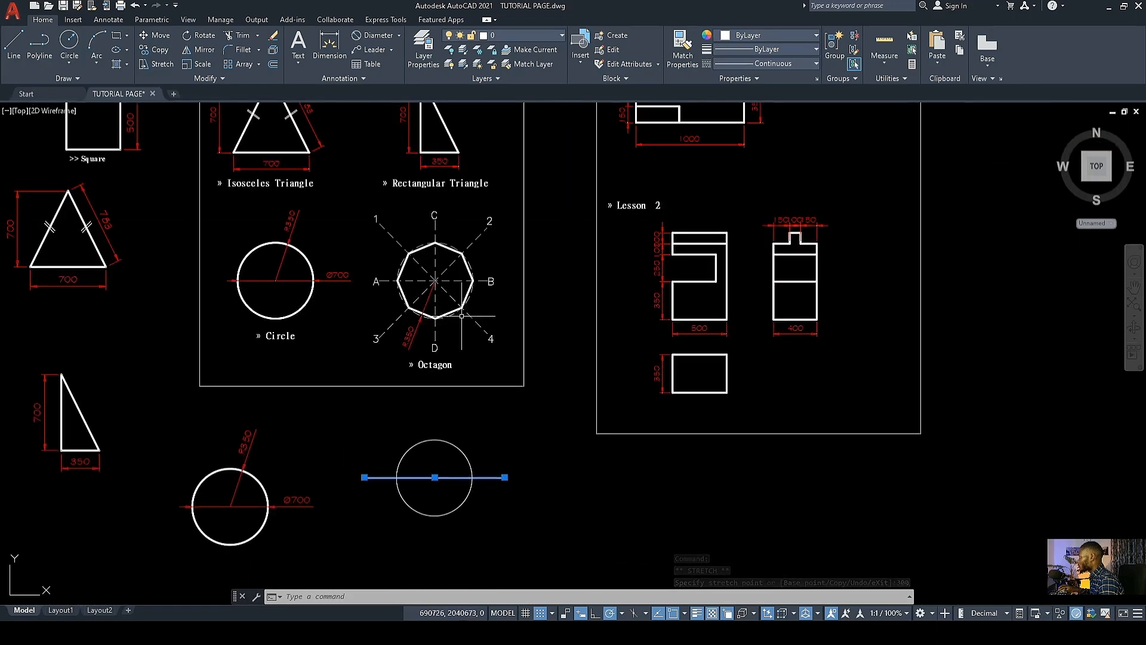
scroll(481, 261, "up", 2)
scroll(481, 261, "up", 5)
scroll(494, 299, "down", 2)
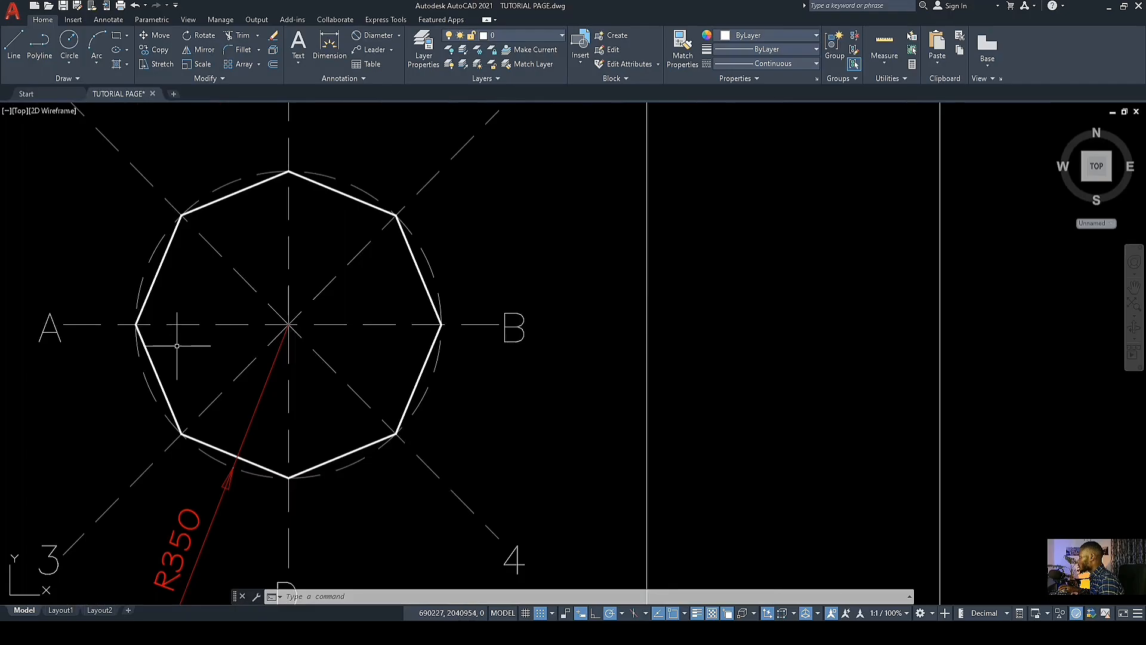
scroll(520, 336, "down", 6)
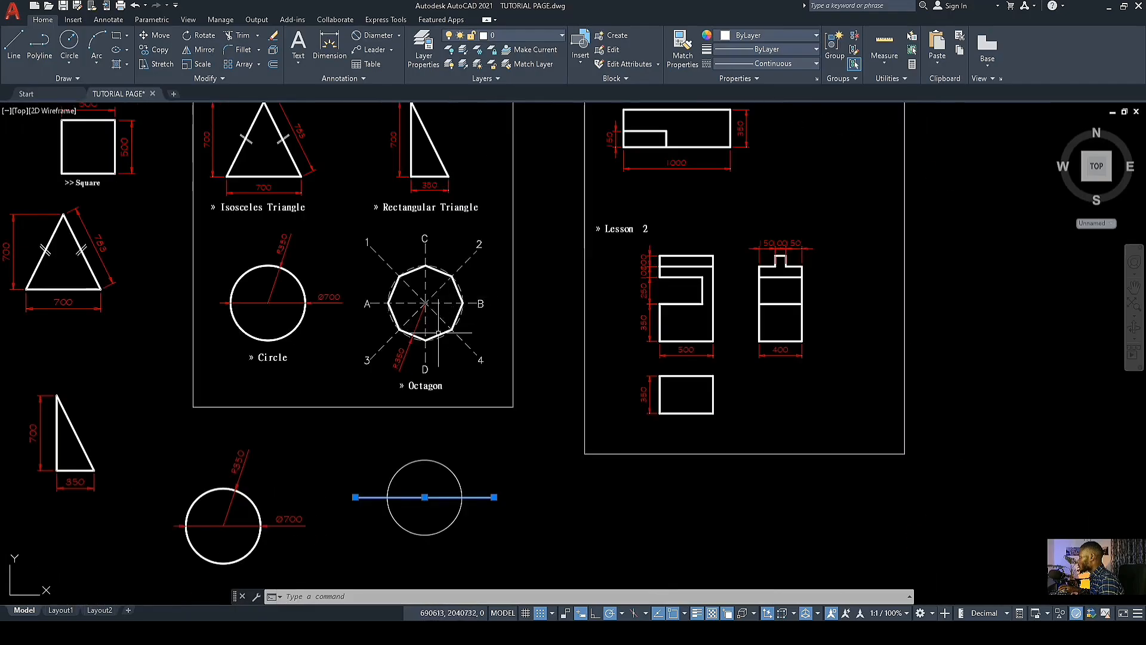
key("Escape")
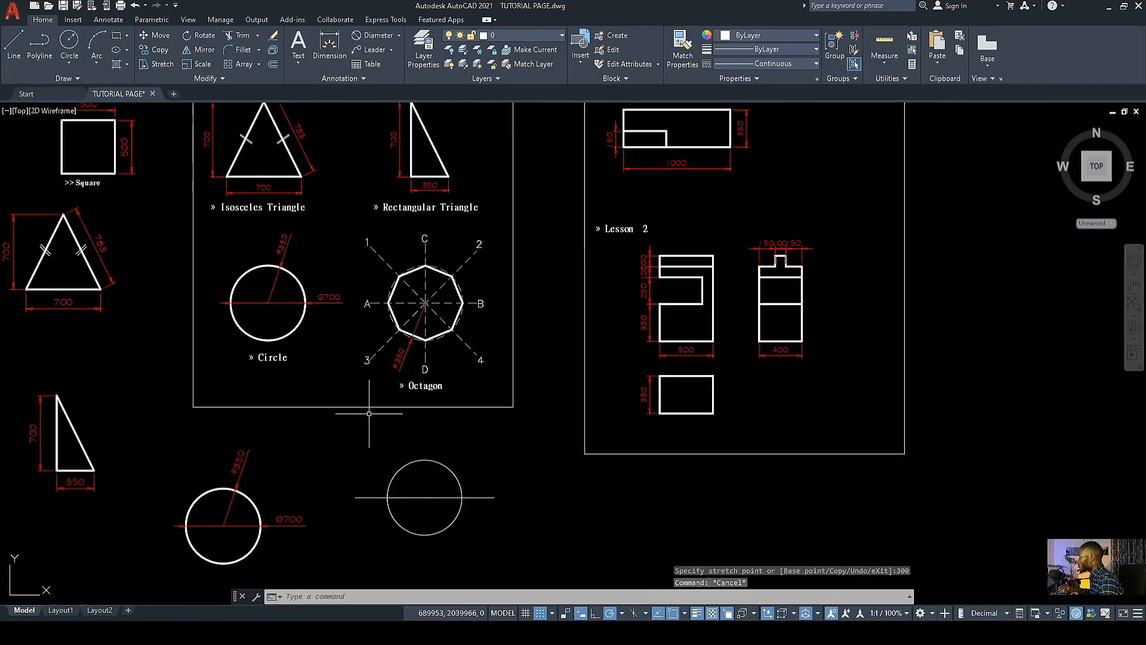
Step: Draw a vertical line from the center of the new construction circle down to its bottom quadrant
left_click(14, 45)
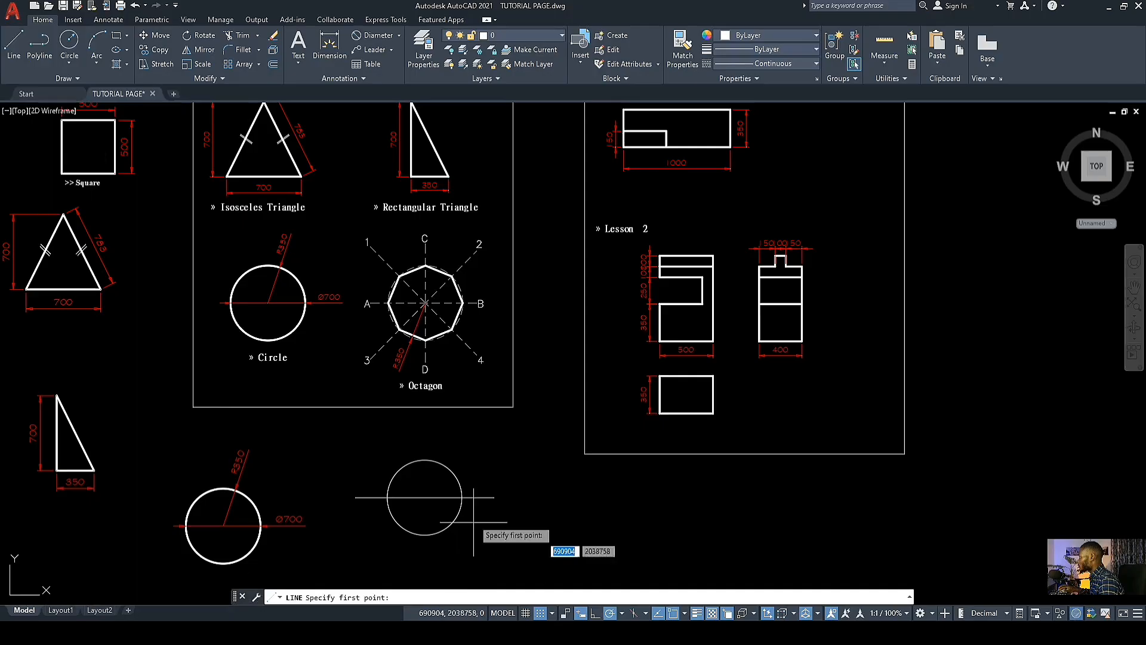
scroll(424, 497, "up", 2)
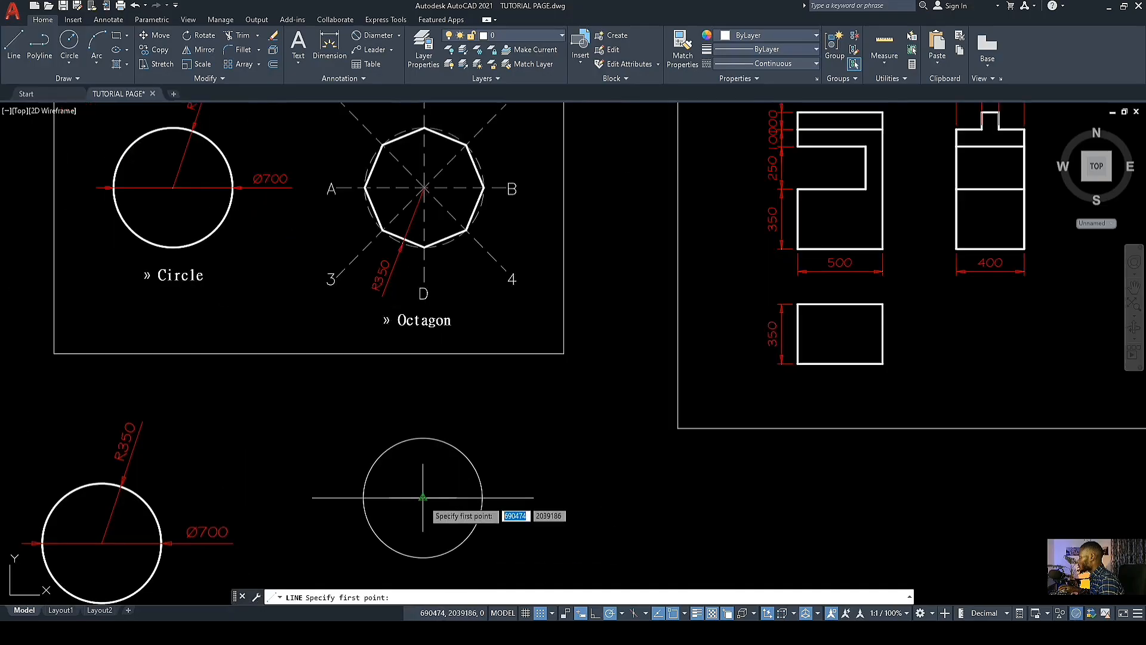
left_click(422, 497)
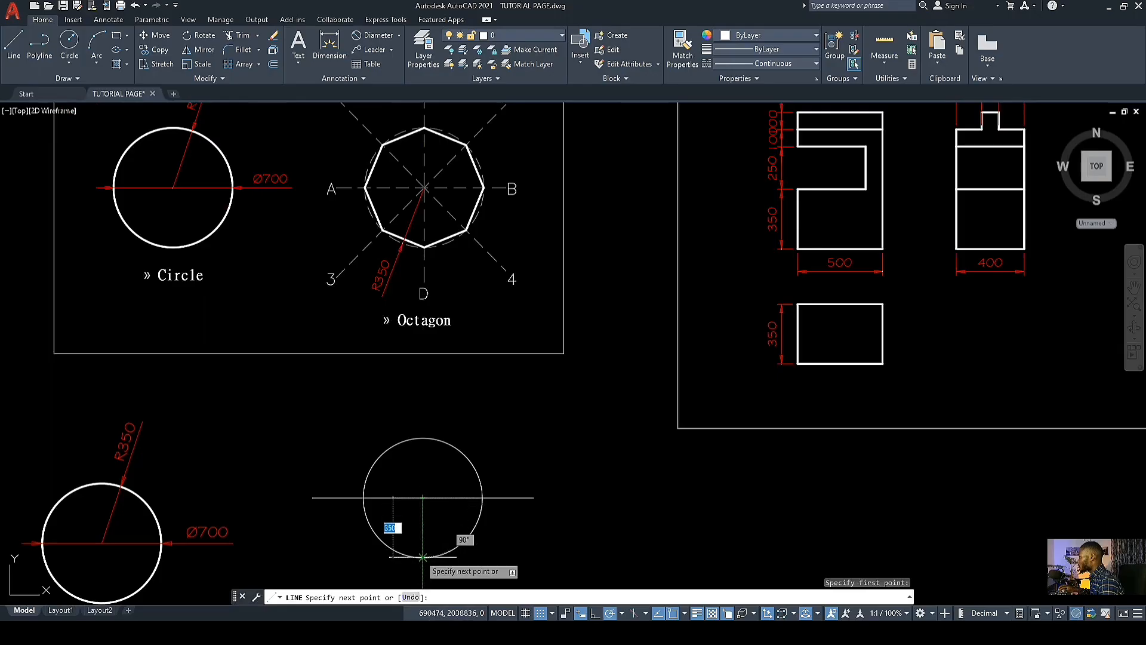
scroll(421, 525, "up", 5)
scroll(419, 540, "down", 4)
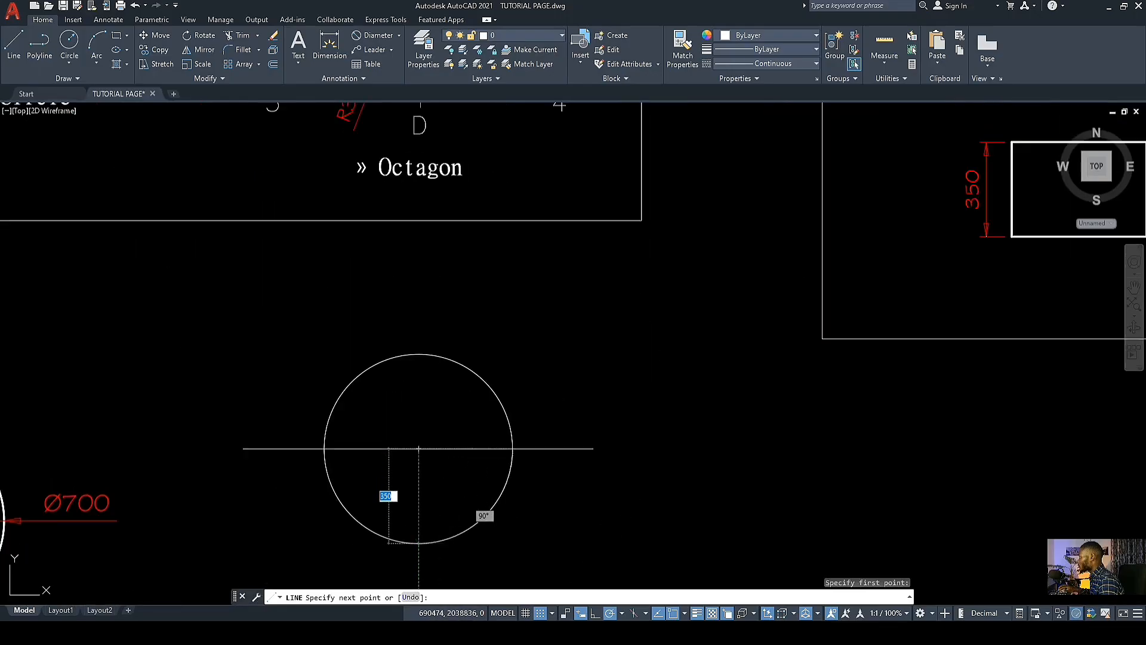
left_click(418, 542)
key("Escape")
Step: Stretch the vertical line's inner end from the circle's center to the top quadrant so it spans the full diameter
left_click(430, 501)
left_click(402, 476)
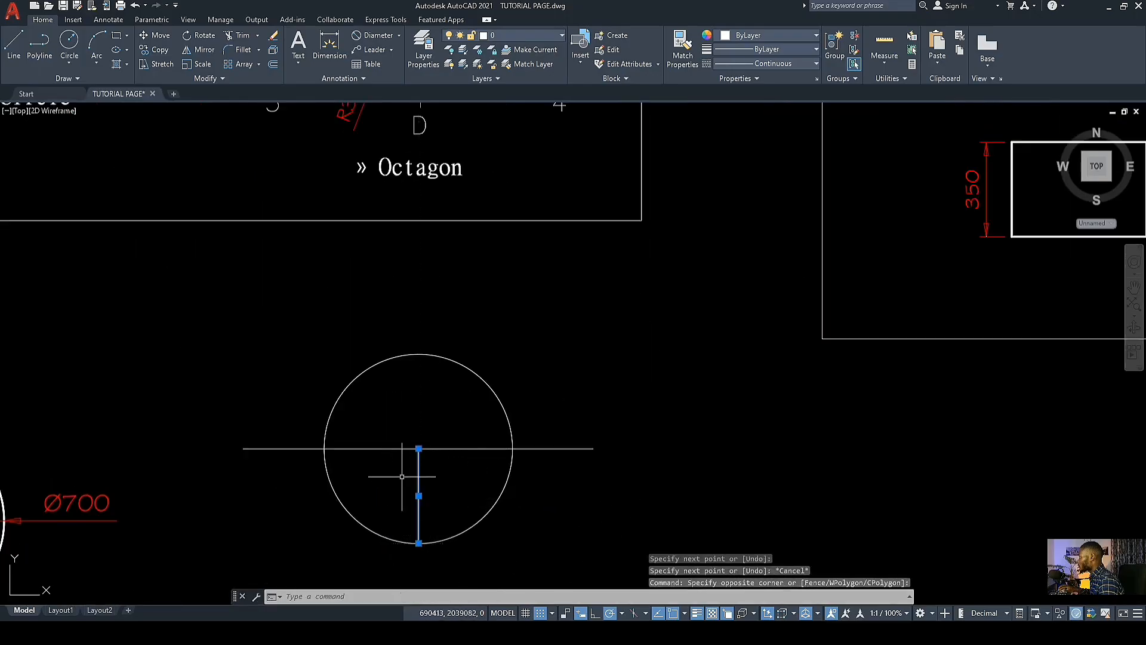
left_click(419, 448)
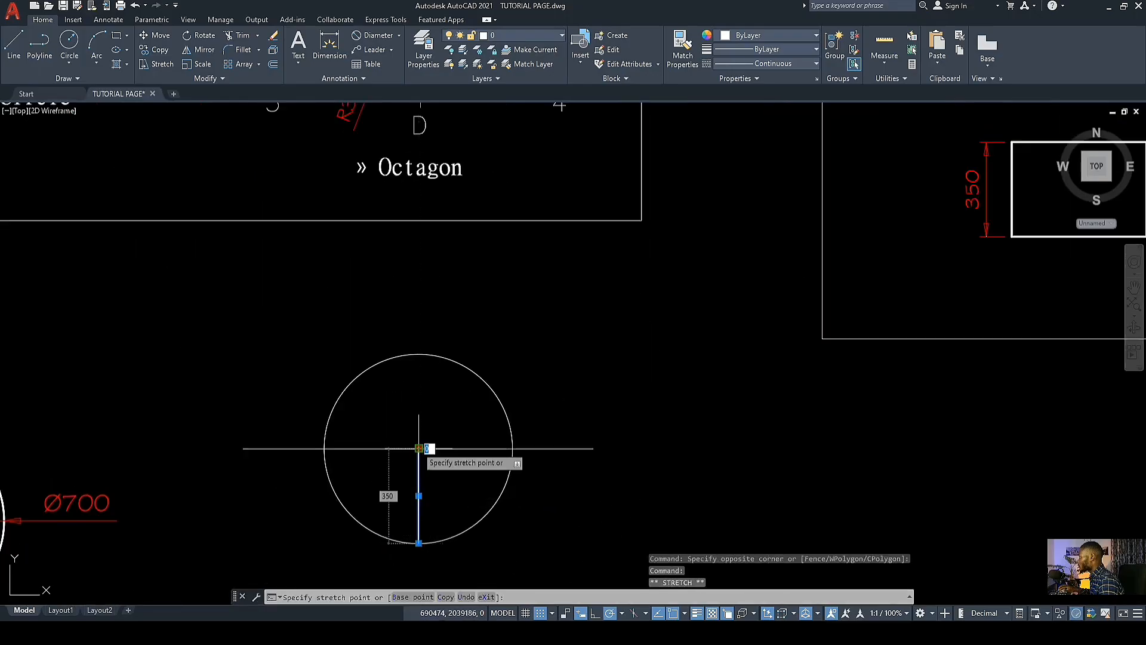
left_click(419, 355)
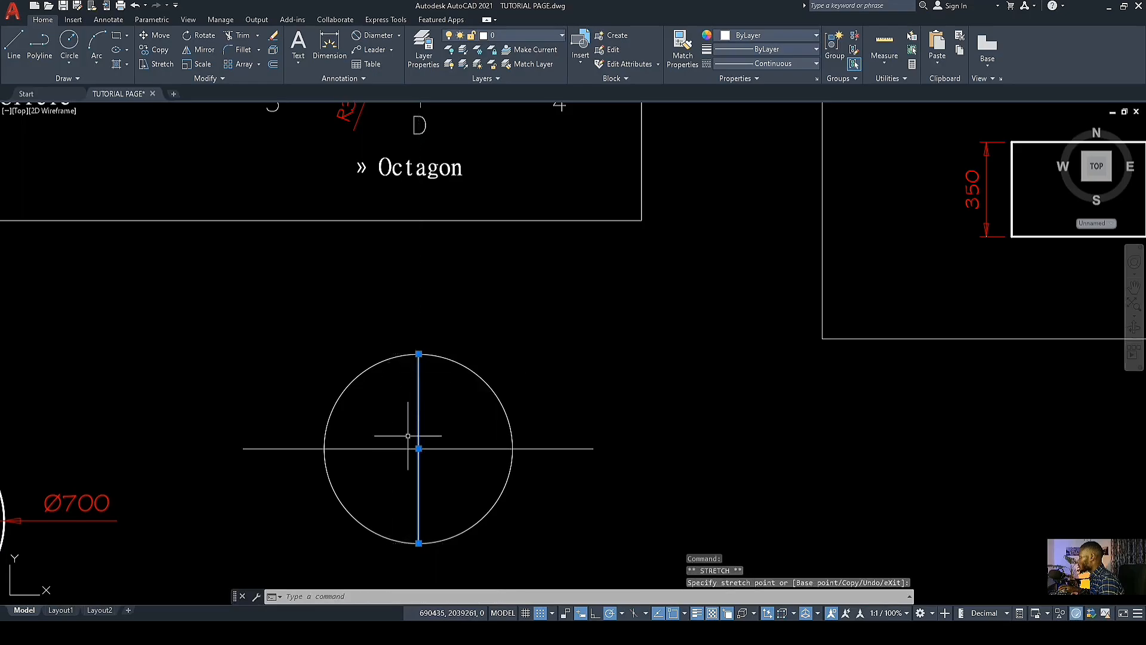
Step: Stretch the upper end of the vertical diameter line 300 straight up beyond the circle
left_click(418, 354)
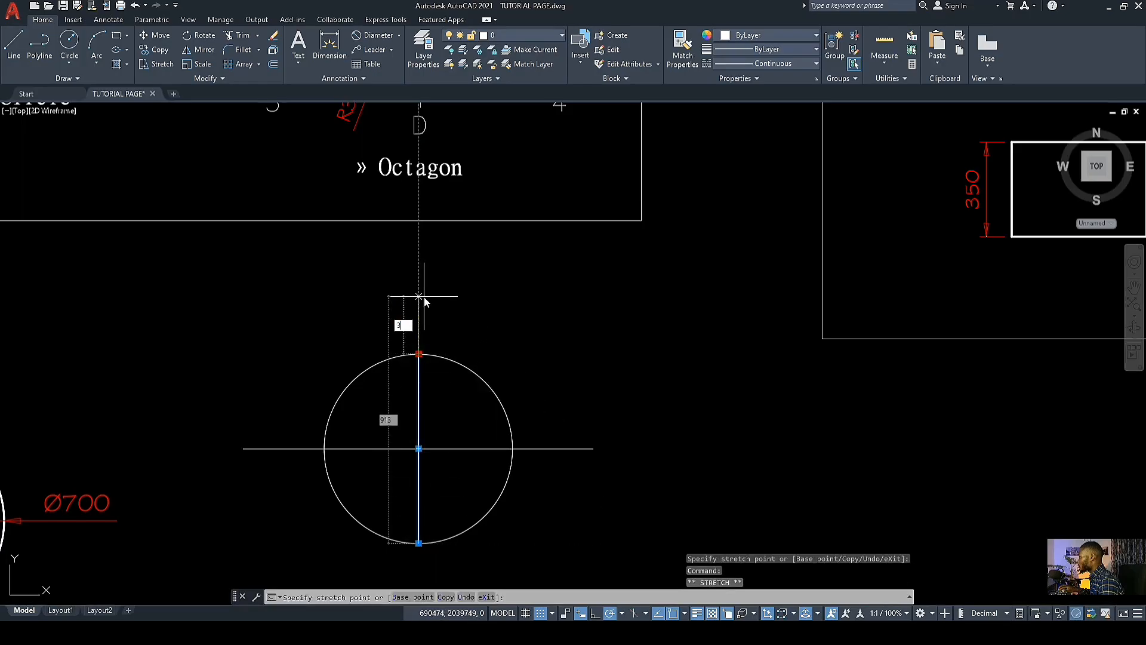
type("300")
key("Return")
scroll(419, 447, "down", 3)
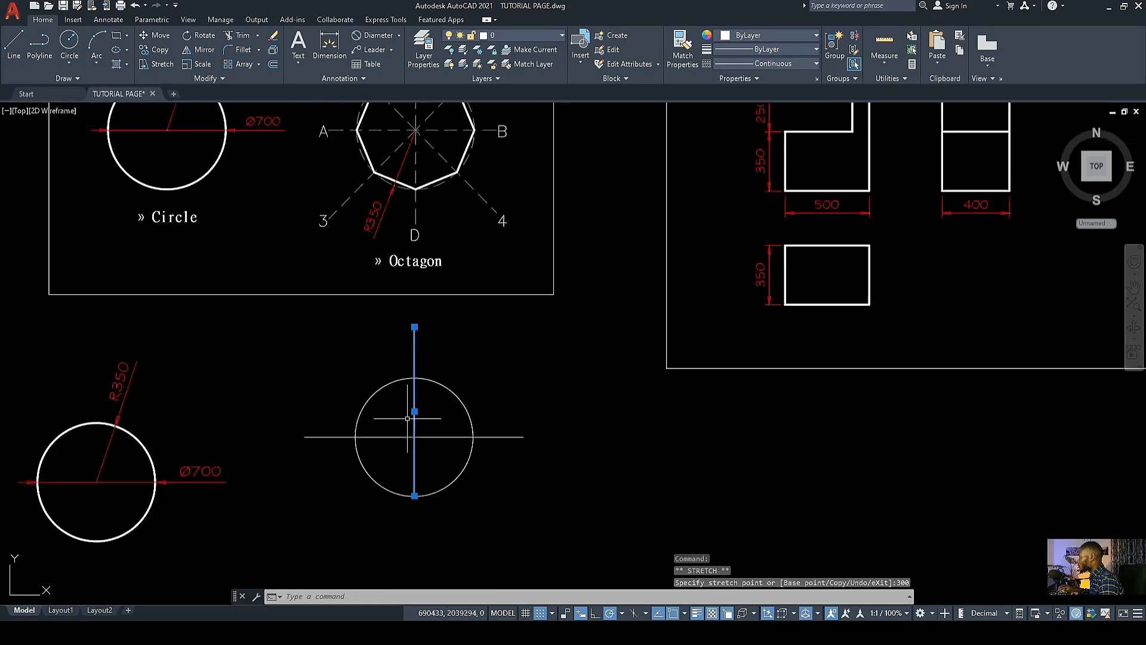
Step: Stretch the lower end of the vertical diameter line 300 straight down beyond the circle and deselect the line
scroll(409, 472, "up", 3)
left_click(409, 472)
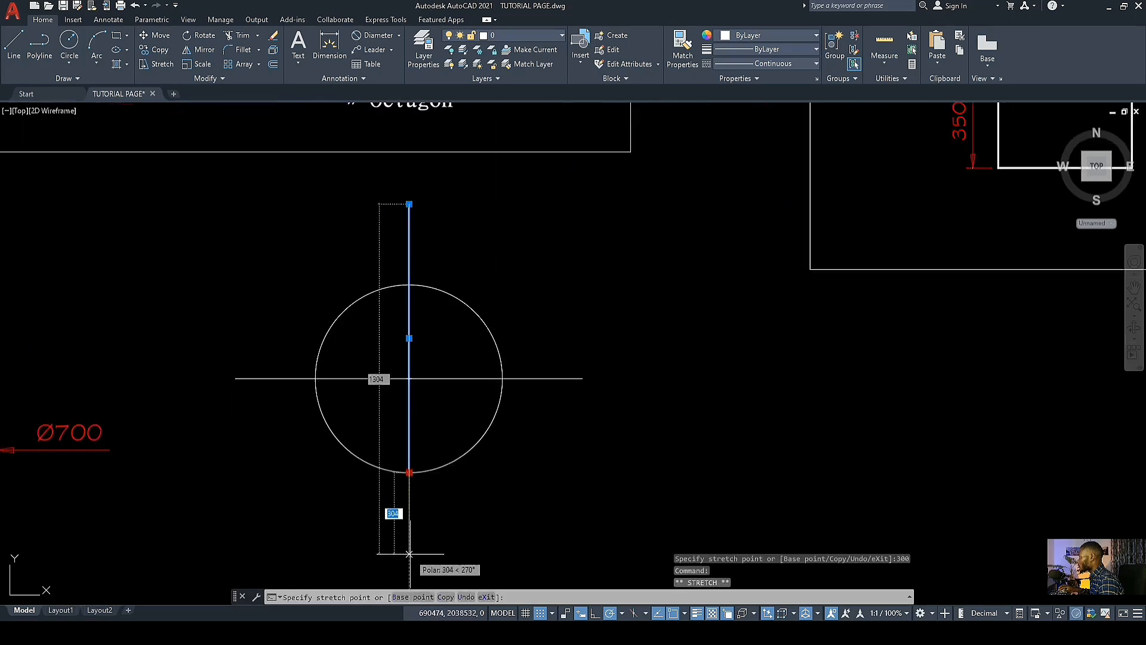
type("3")
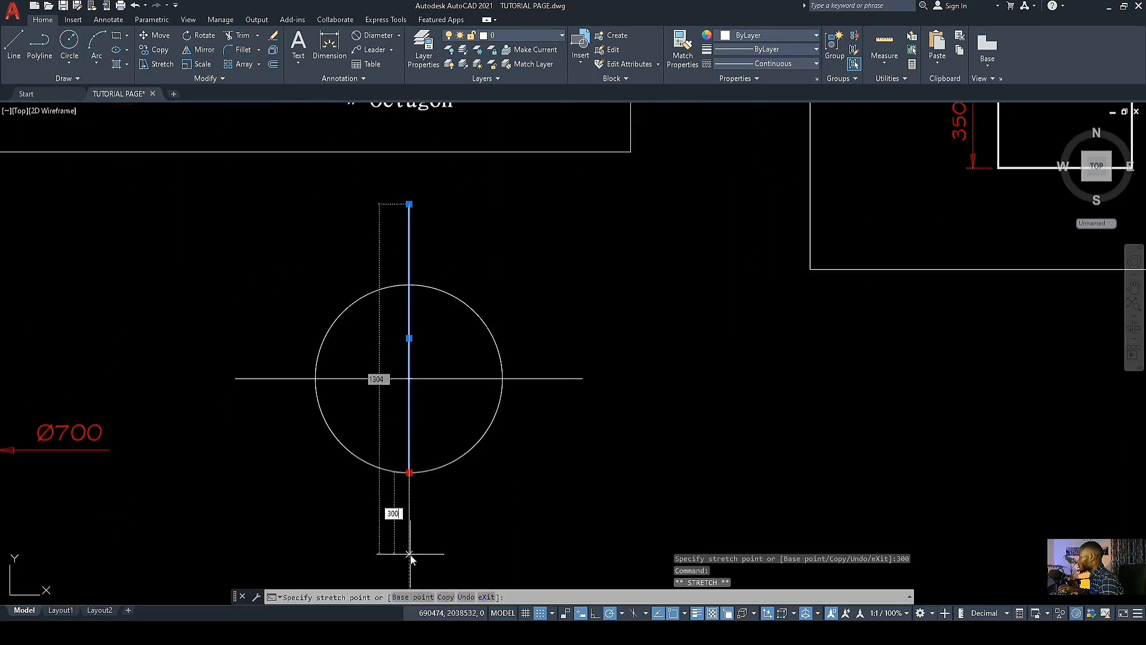
key("Return")
scroll(409, 547, "down", 3)
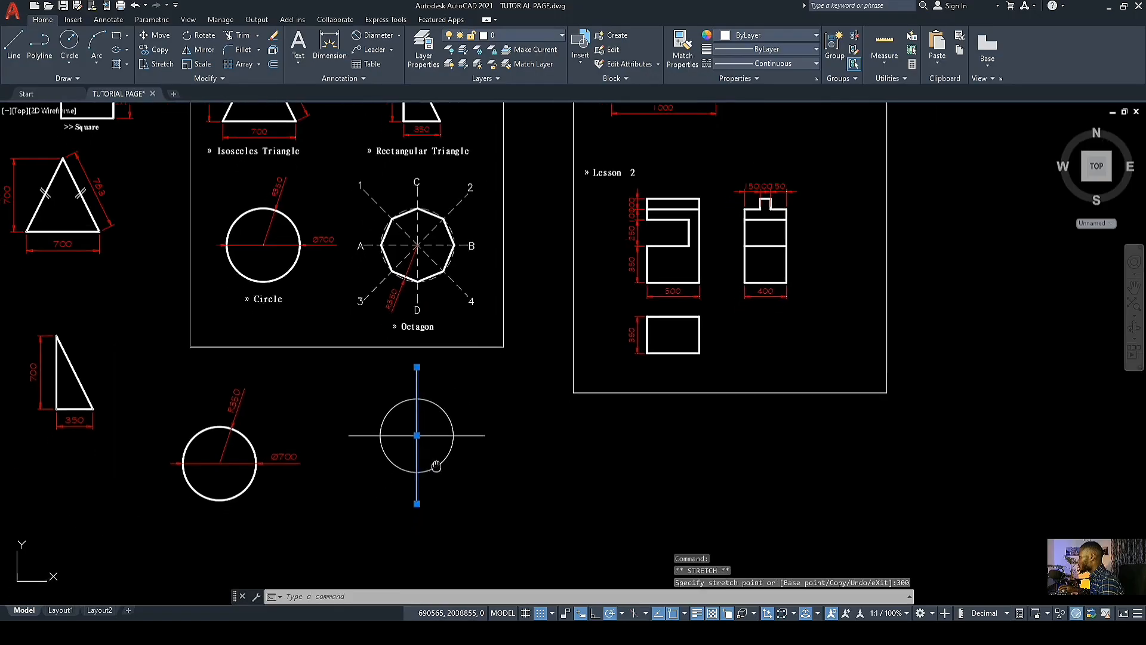
scroll(401, 422, "up", 1)
scroll(401, 422, "up", 4)
scroll(422, 417, "down", 2)
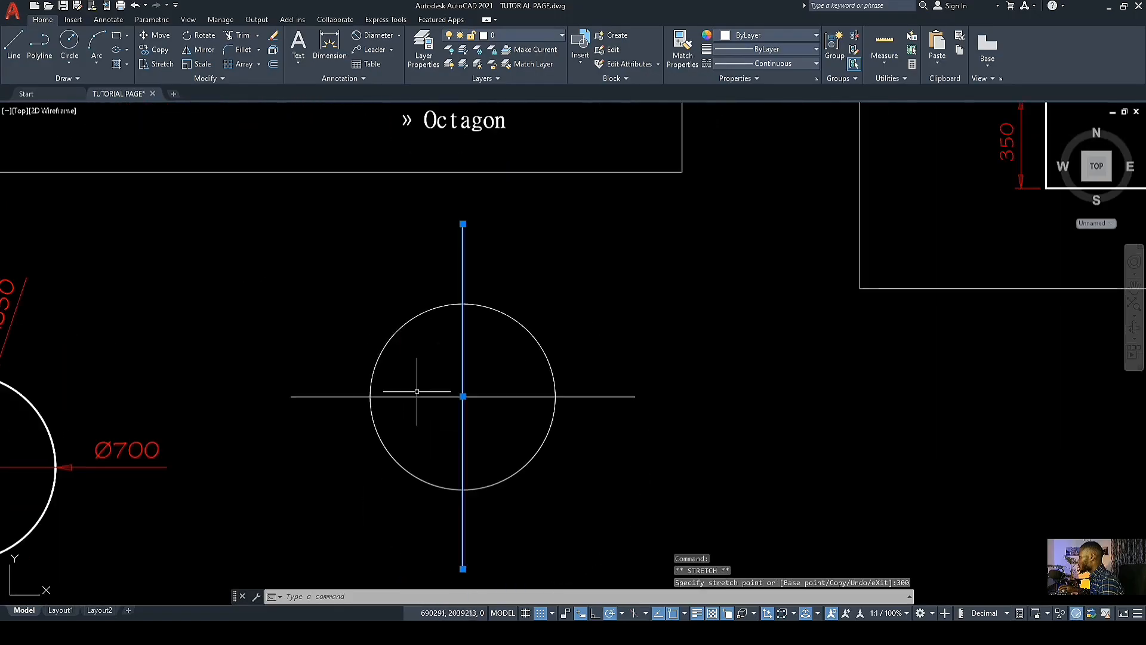
key("Escape")
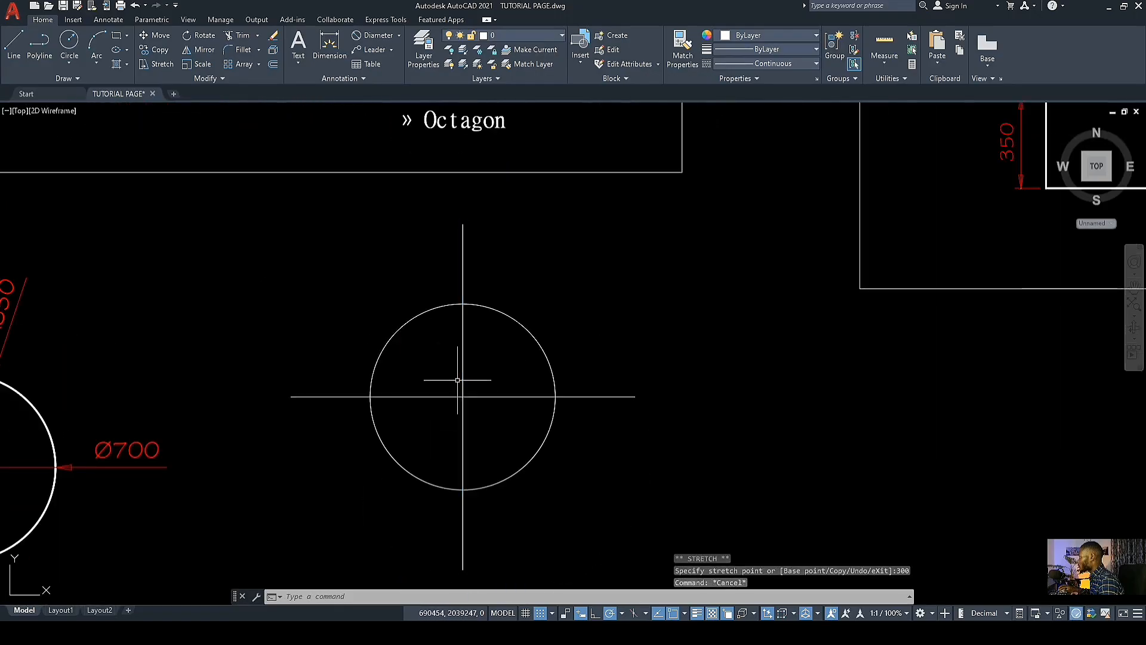
Step: Examine the reference octagon's diagonal axes 1–4 and 2–3 and how they cross the A–B and C–D axes at the center
left_click(13, 49)
scroll(271, 367, "down", 5)
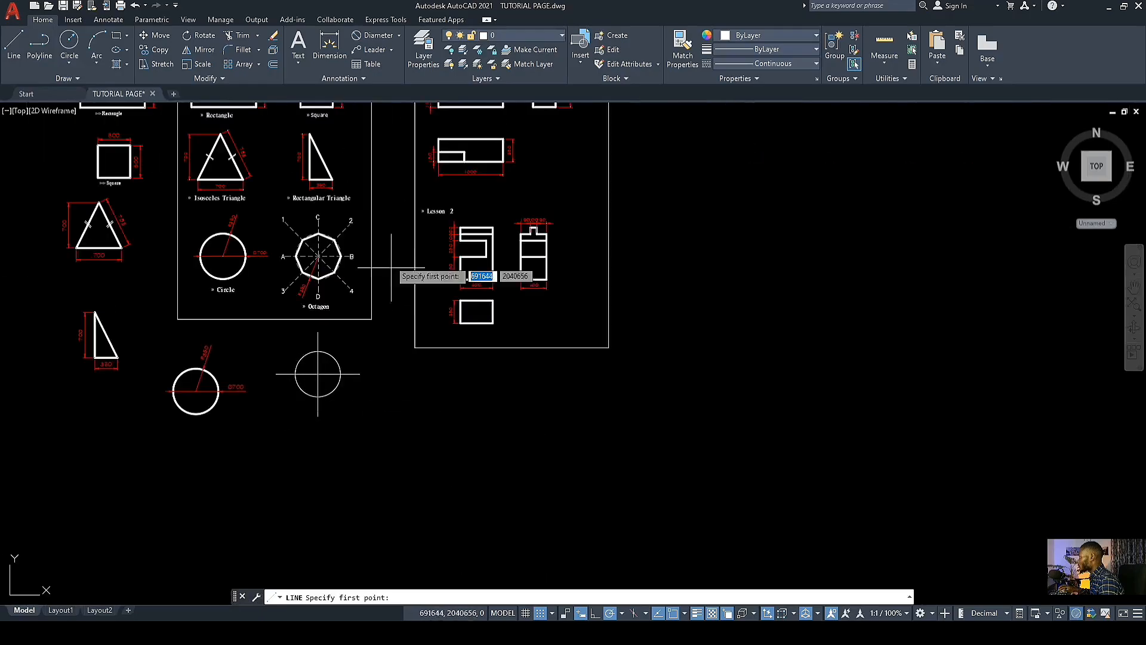
scroll(318, 256, "up", 8)
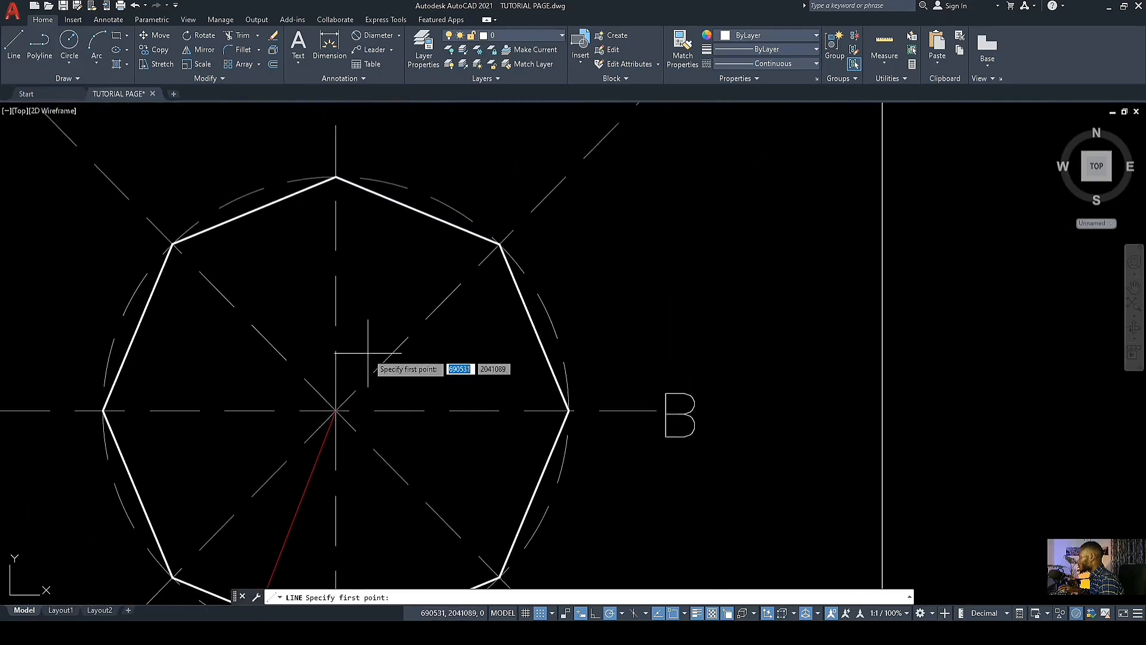
scroll(361, 388, "down", 4)
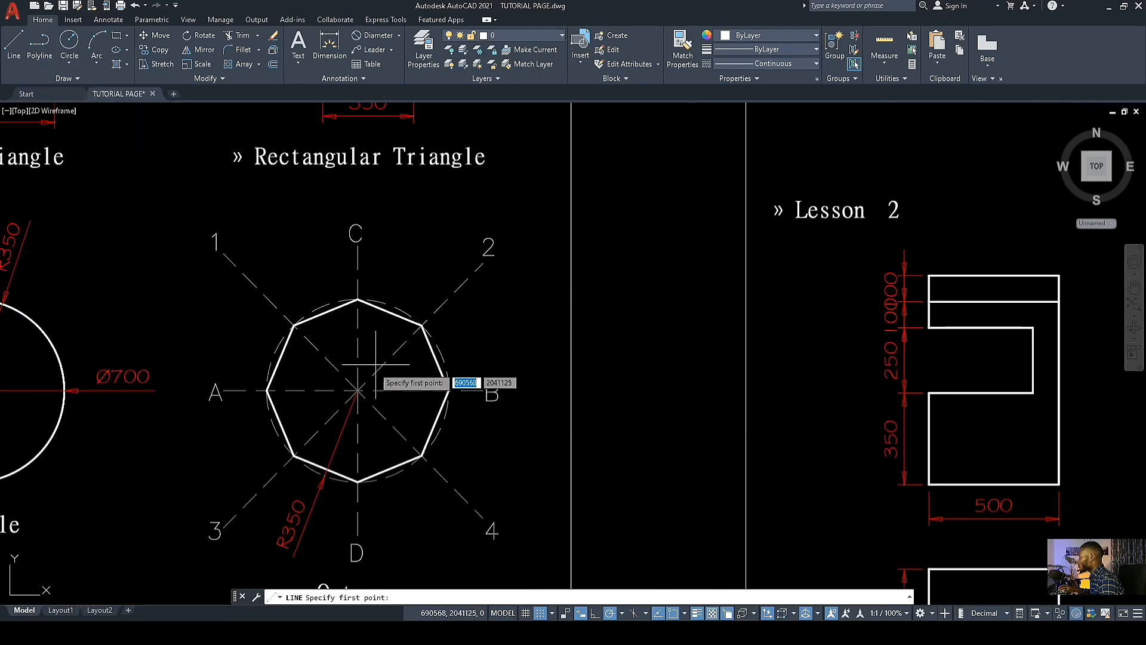
key("Escape")
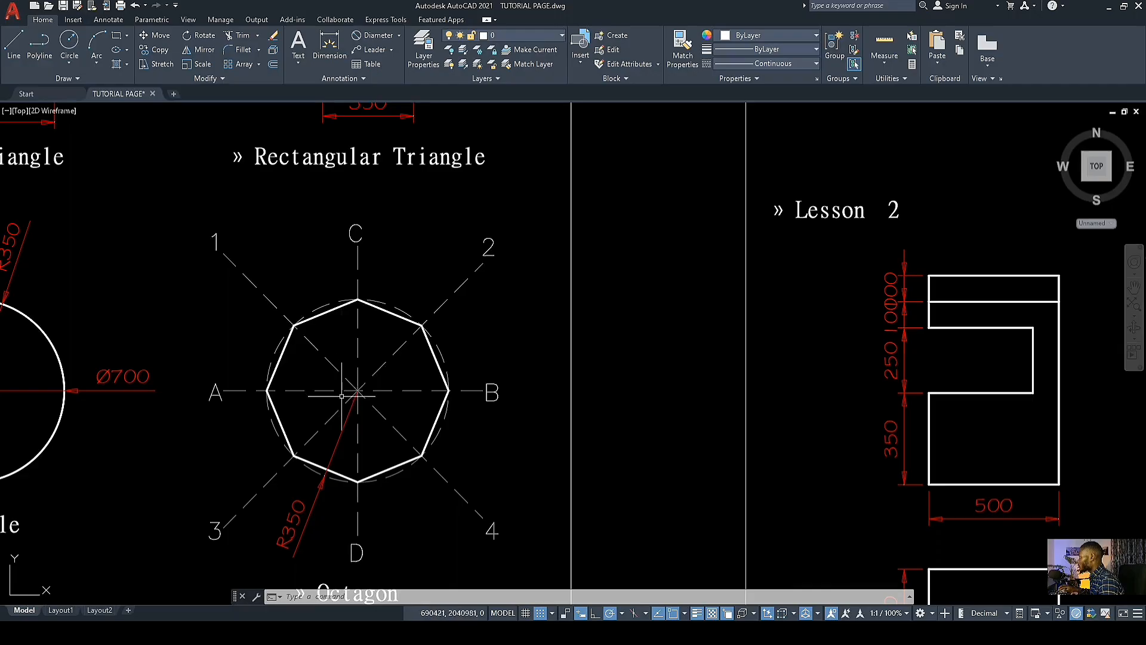
scroll(368, 549, "up", 2)
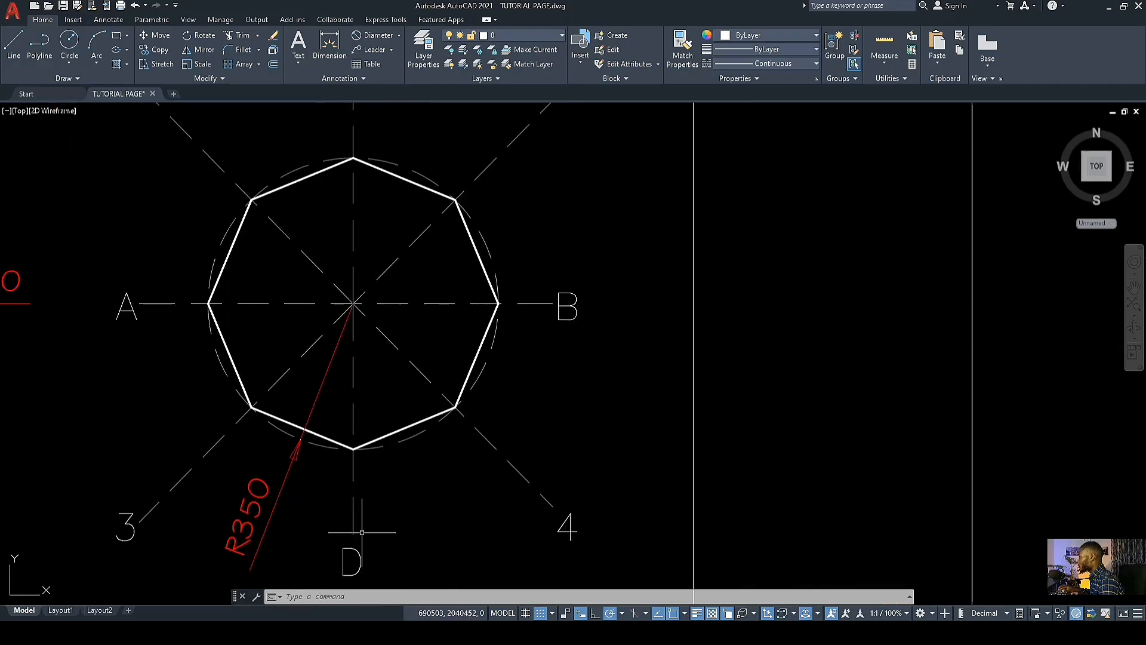
scroll(353, 308, "down", 2)
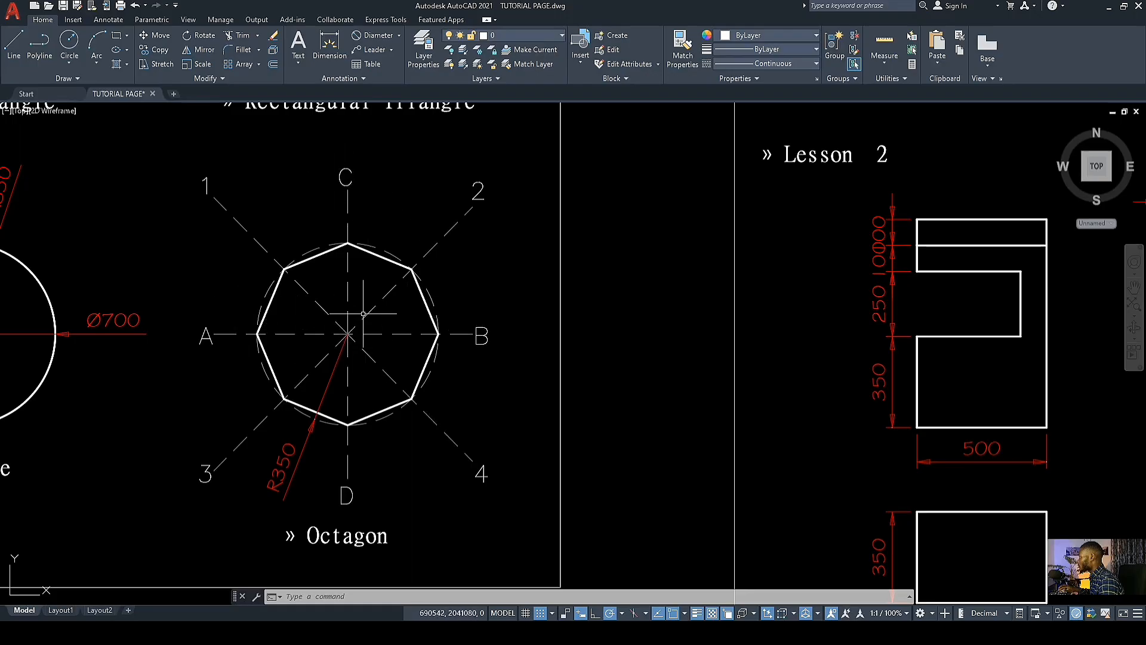
middle_click_drag(363, 313, 330, 394)
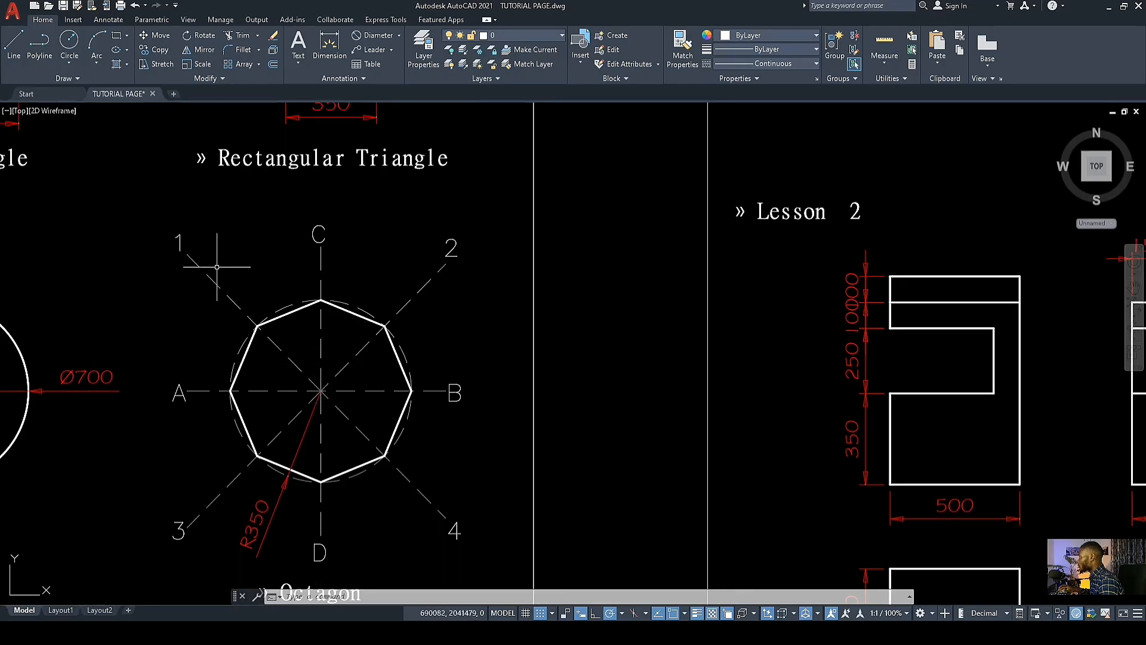
scroll(237, 353, "up", 8)
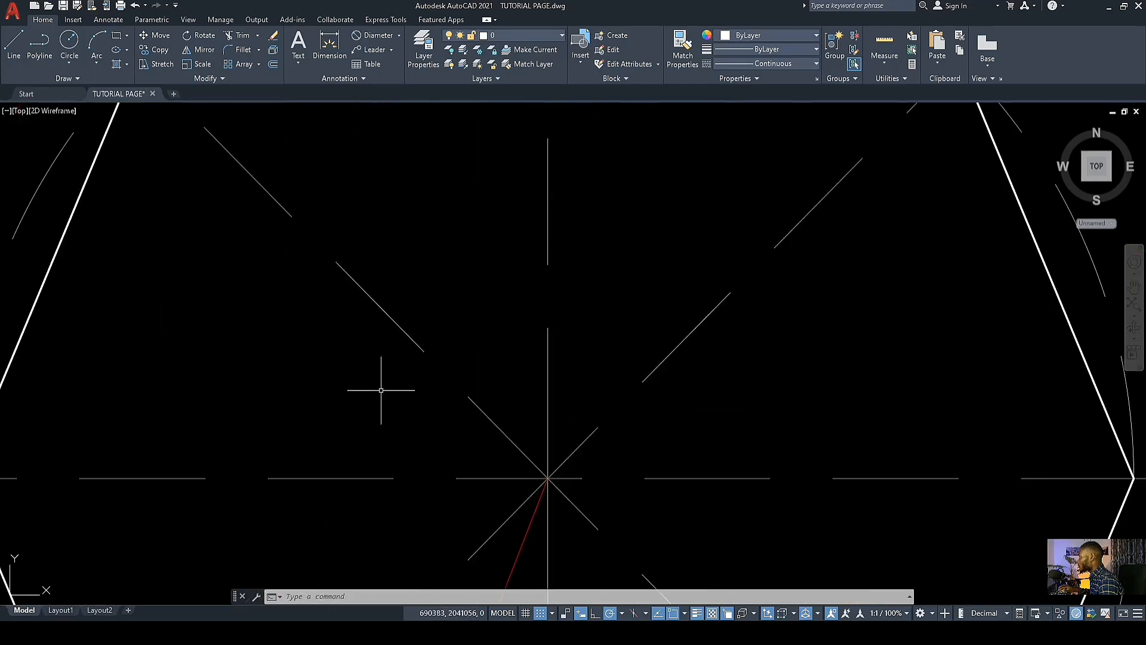
scroll(563, 360, "down", 6)
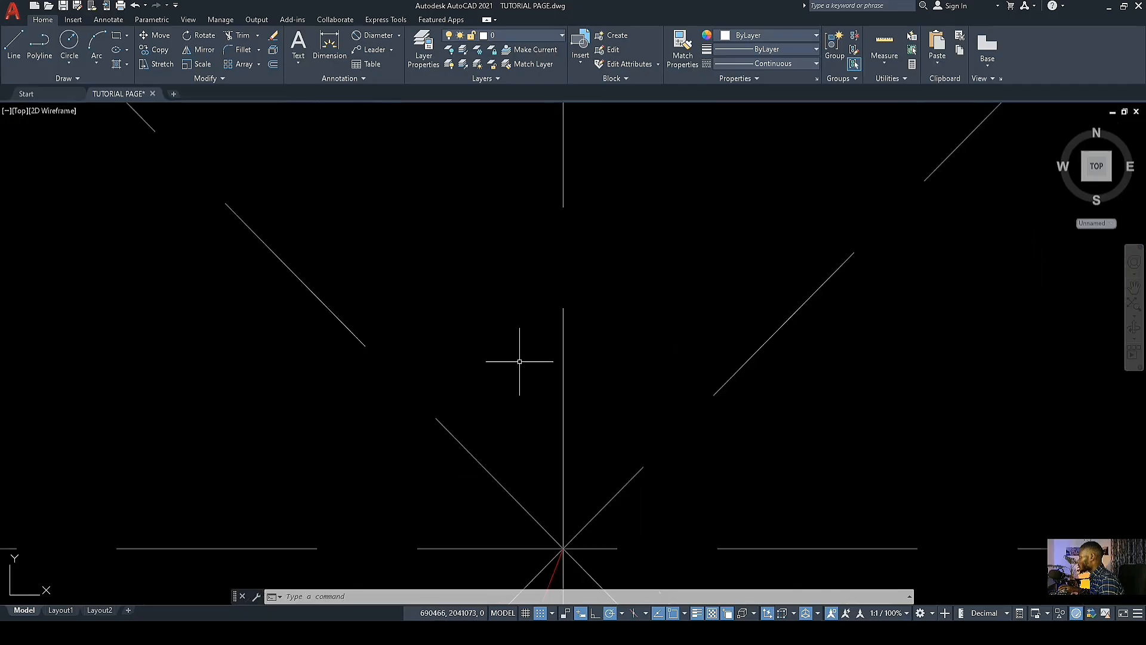
middle_click_drag(545, 384, 472, 281)
scroll(472, 280, "down", 4)
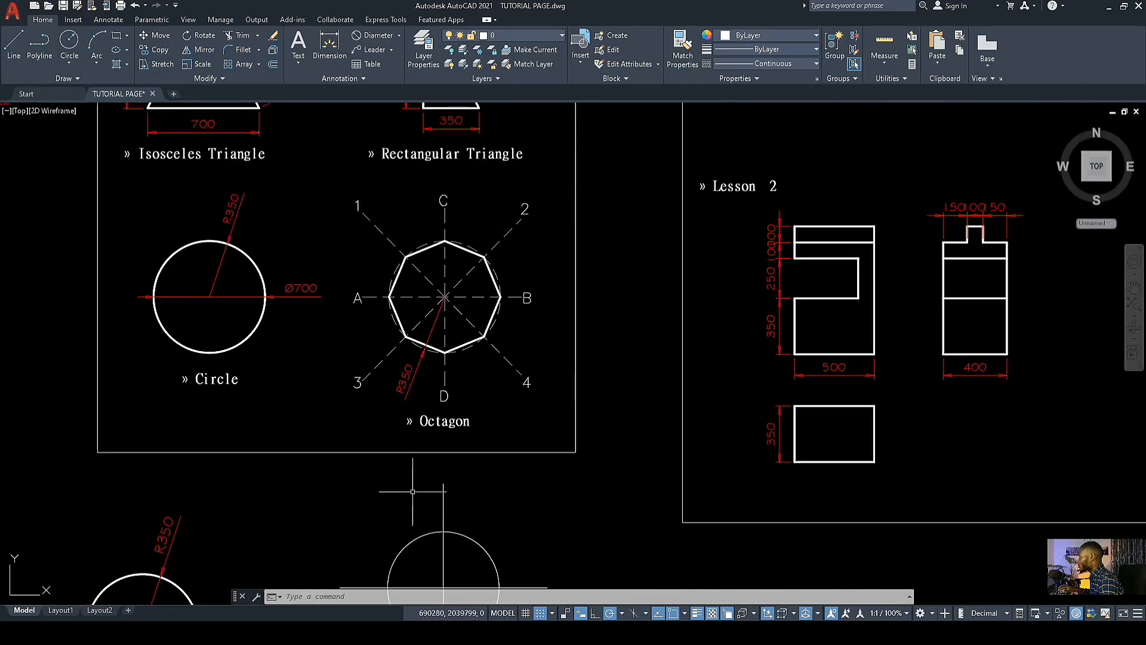
middle_click_drag(448, 546, 447, 394)
scroll(442, 400, "up", 3)
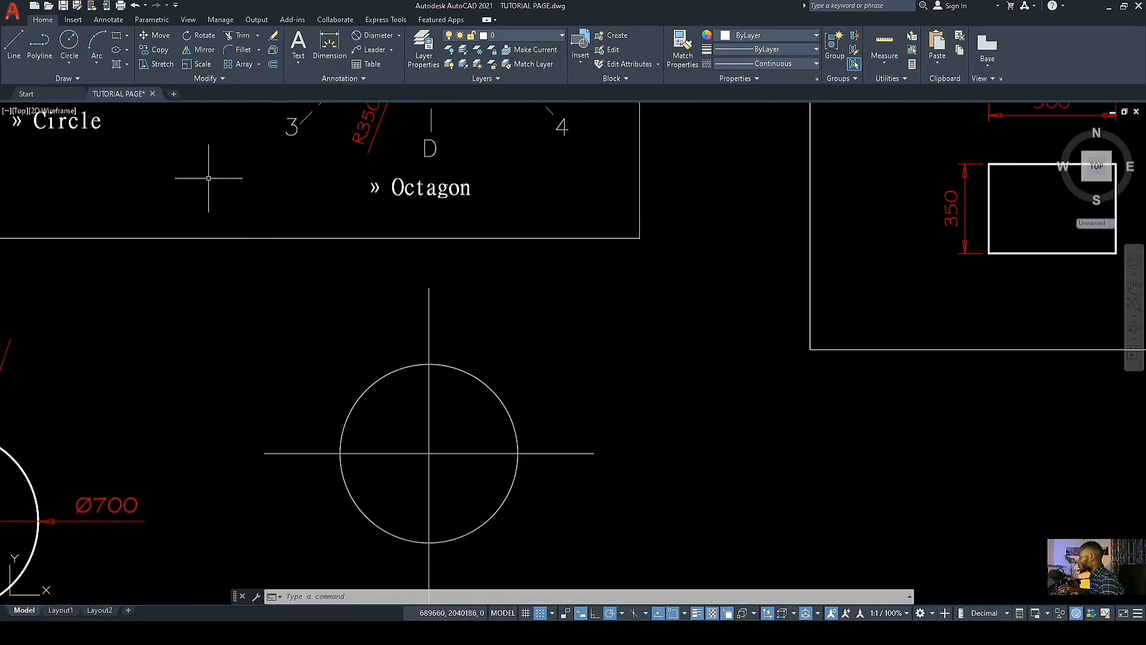
Step: Draw a diagonal line about 477 long at 45° from the construction circle's center, extending past its upper-right arc
left_click(13, 45)
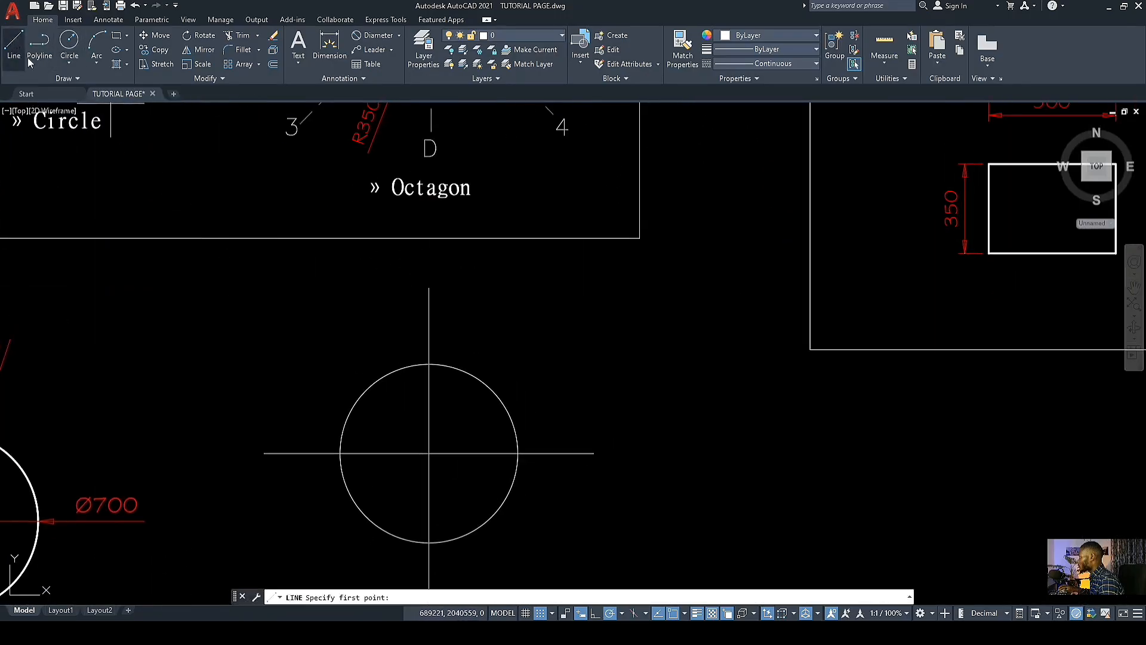
left_click(429, 453)
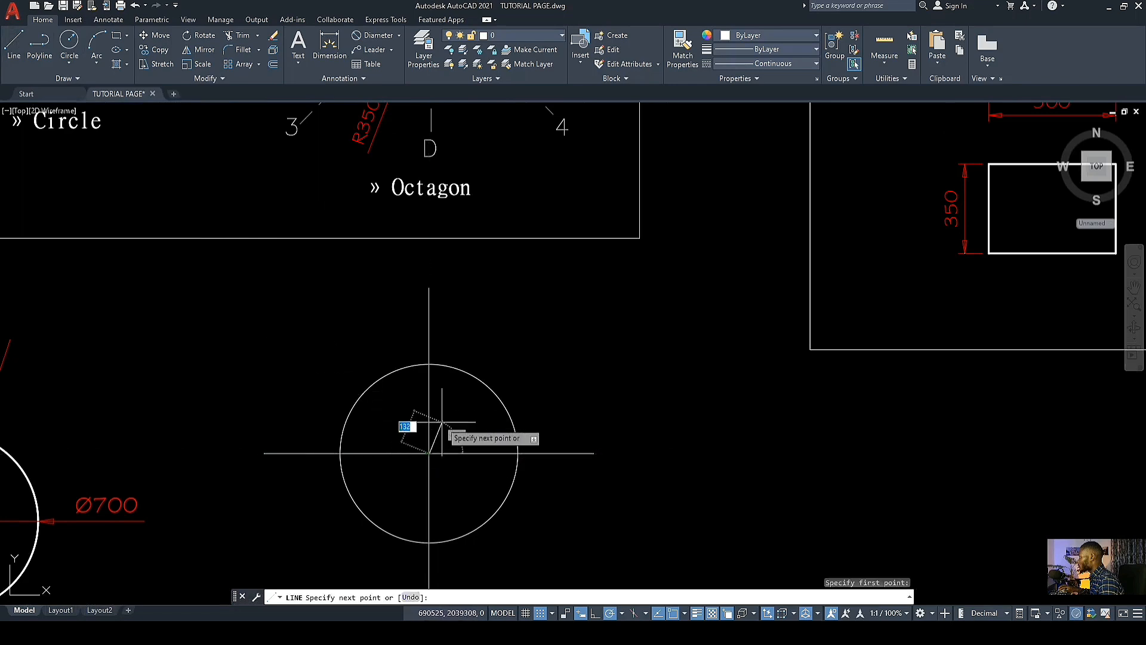
scroll(442, 422, "up", 2)
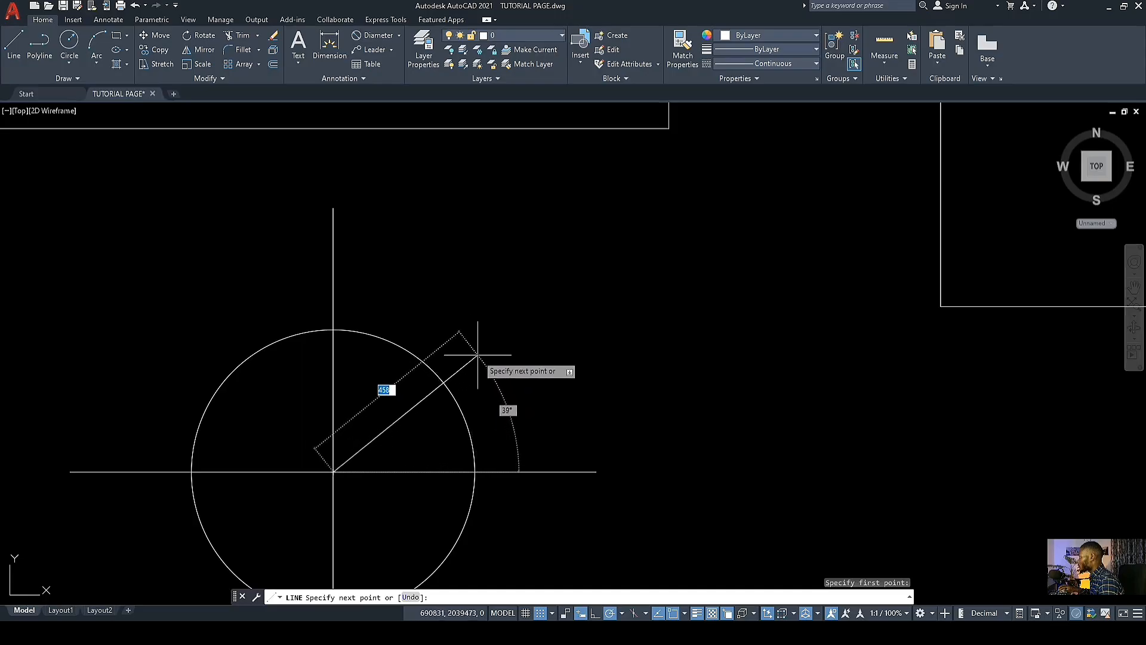
scroll(477, 355, "up", 2)
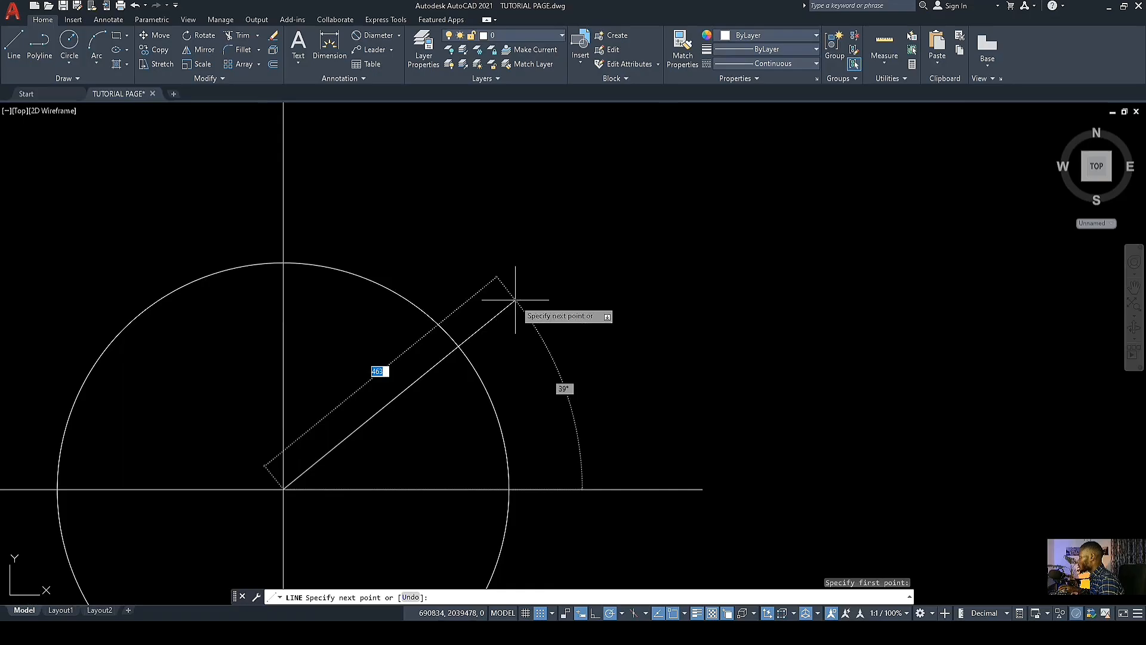
scroll(515, 301, "up", 2)
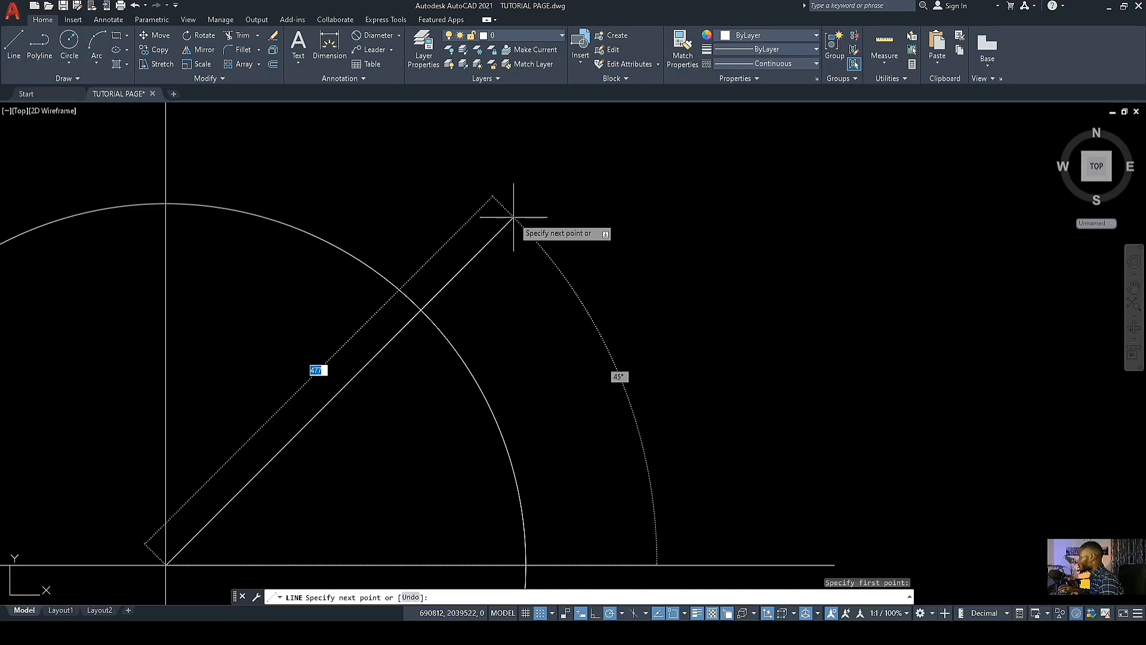
left_click(513, 217)
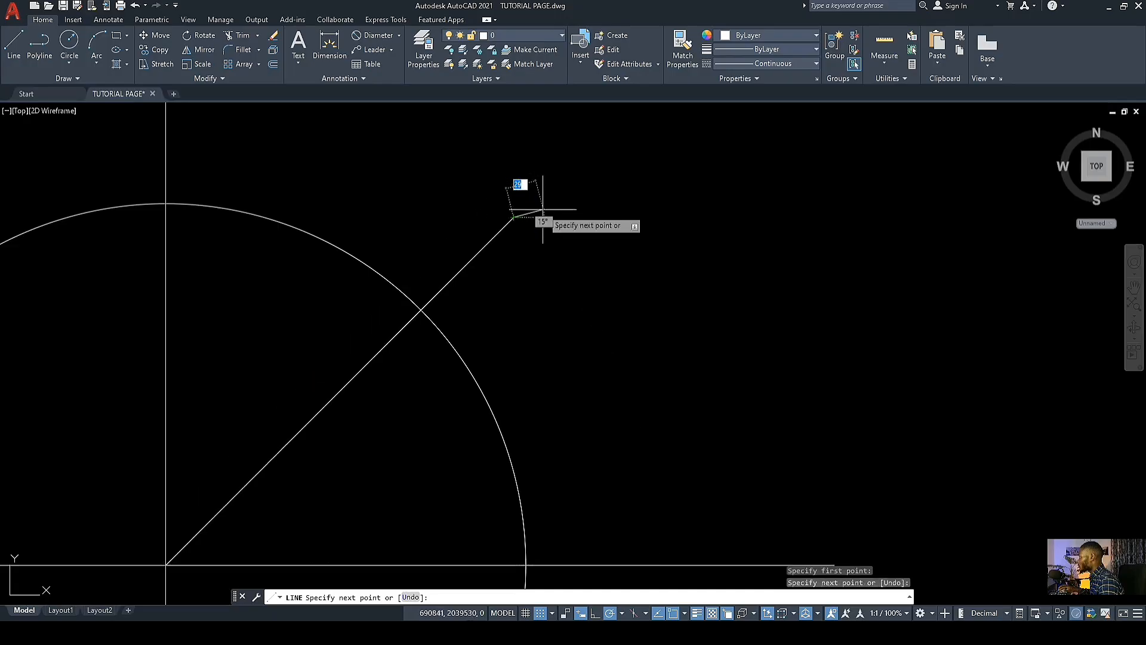
key("Return")
scroll(487, 200, "down", 4)
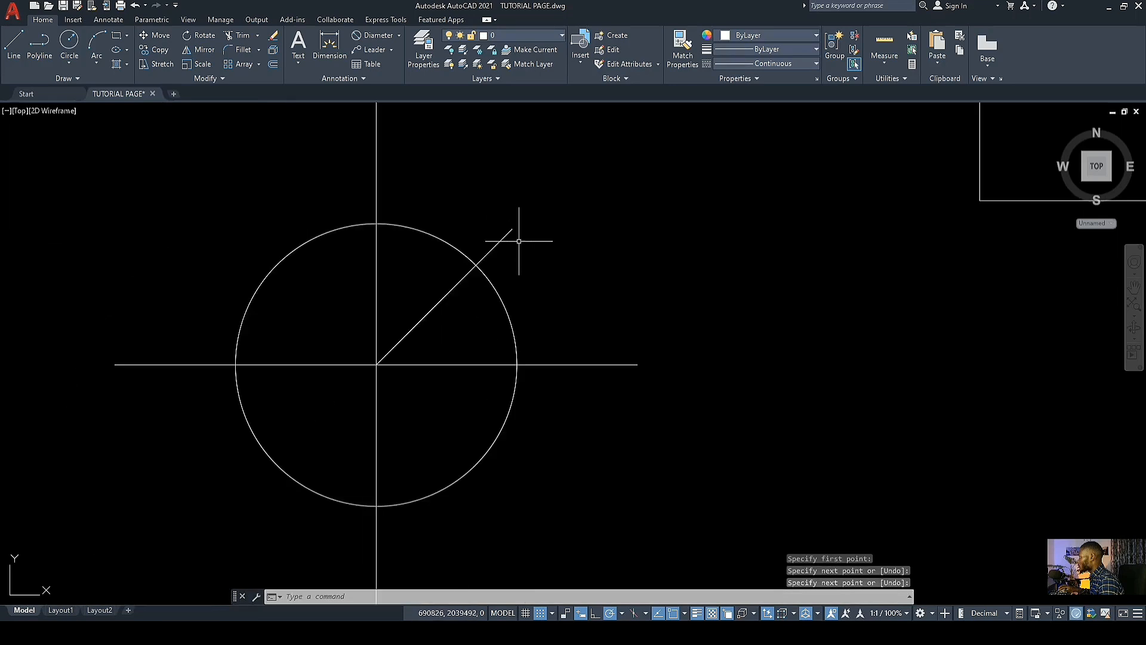
Step: Shorten the 45° line by moving its outer end back to its intersection with the circle
scroll(520, 238, "up", 4)
left_click(524, 254)
left_click(512, 222)
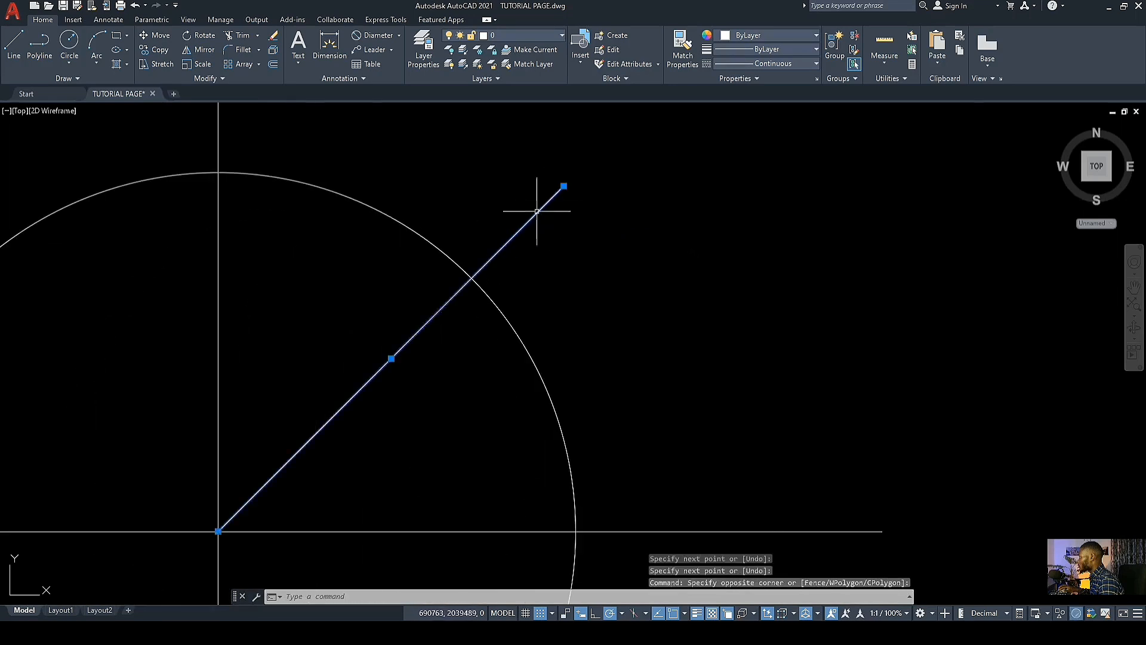
left_click(564, 186)
left_click(471, 274)
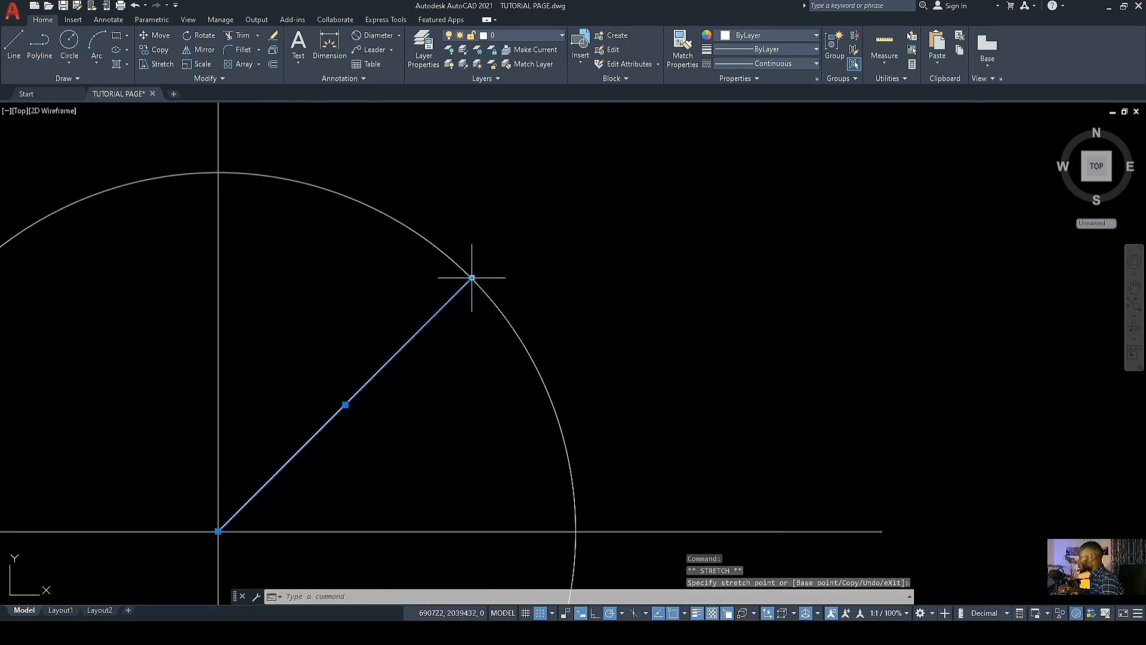
Step: Stretch the 45° line's inner end from the center to the opposite lower-left intersection with the circle, making it a full diameter
scroll(471, 274, "down", 4)
left_click(409, 367)
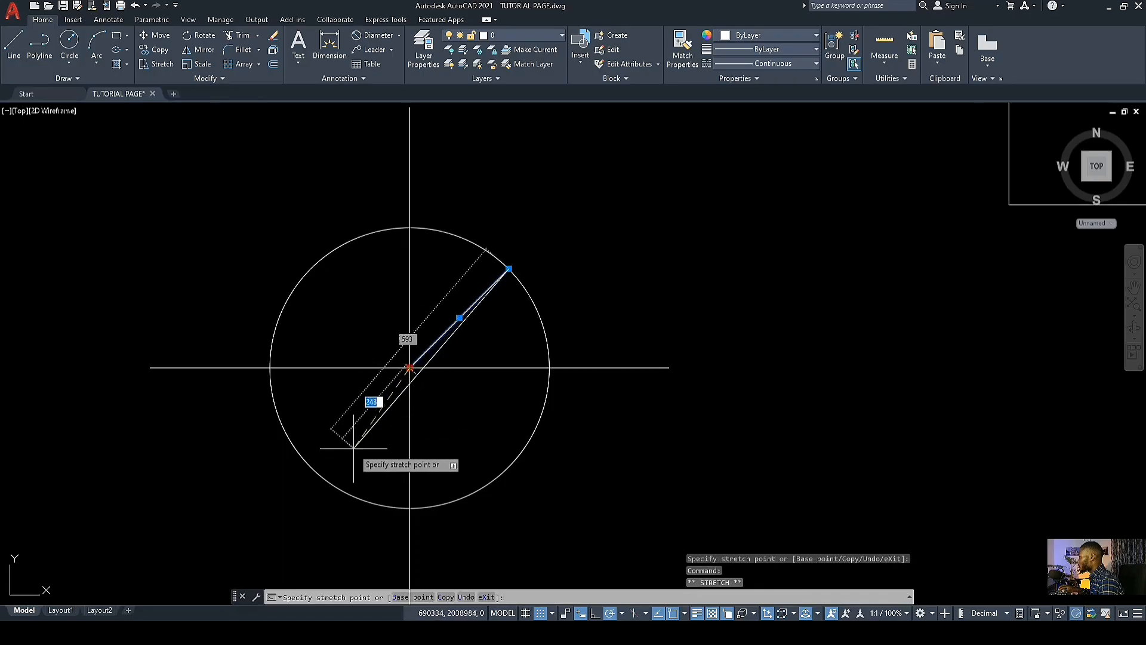
left_click(310, 466)
scroll(565, 209, "up", 6)
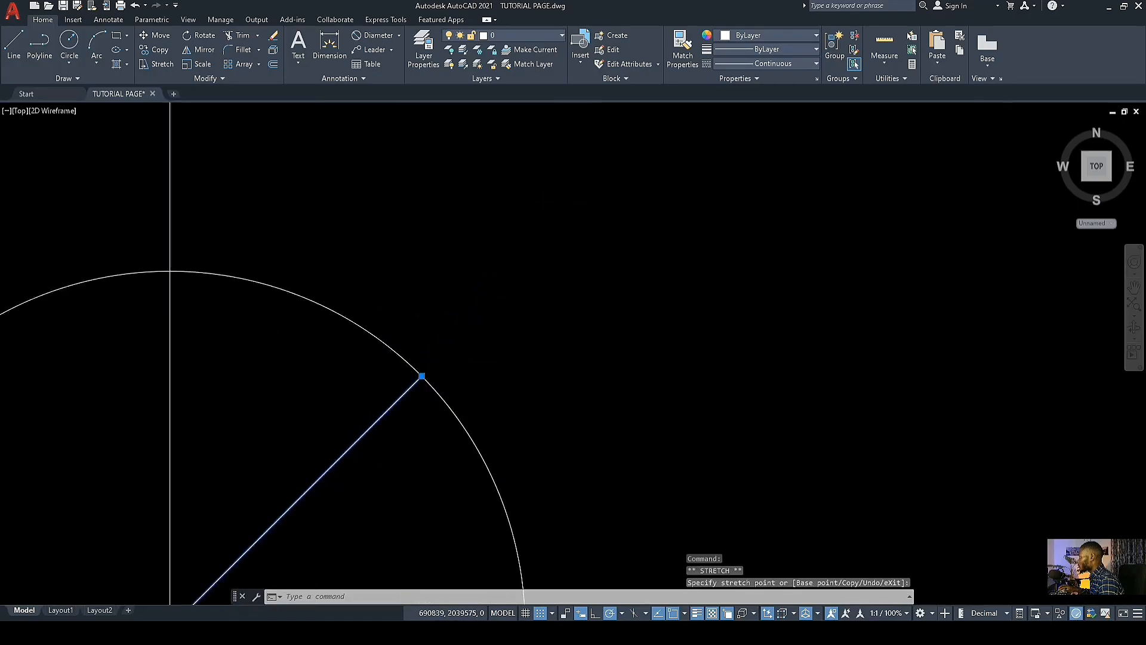
Step: Stretch the upper-right end of the 45° diameter line 300 outward along its own direction
scroll(422, 412, "down", 6)
scroll(425, 409, "down", 5)
scroll(453, 376, "up", 5)
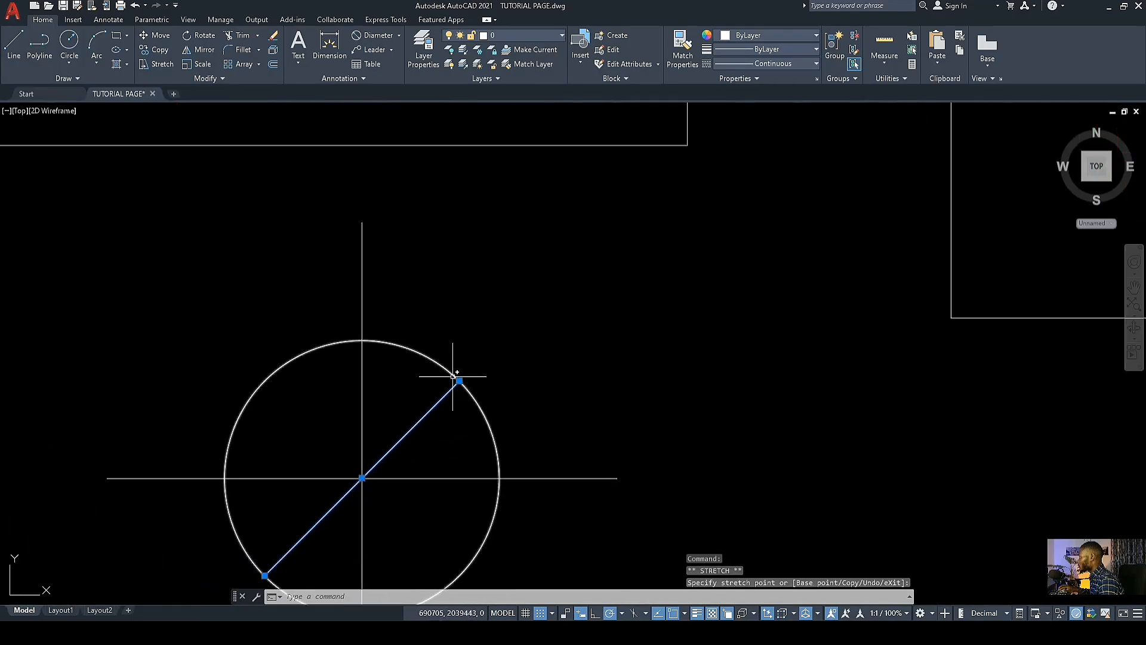
left_click(460, 380)
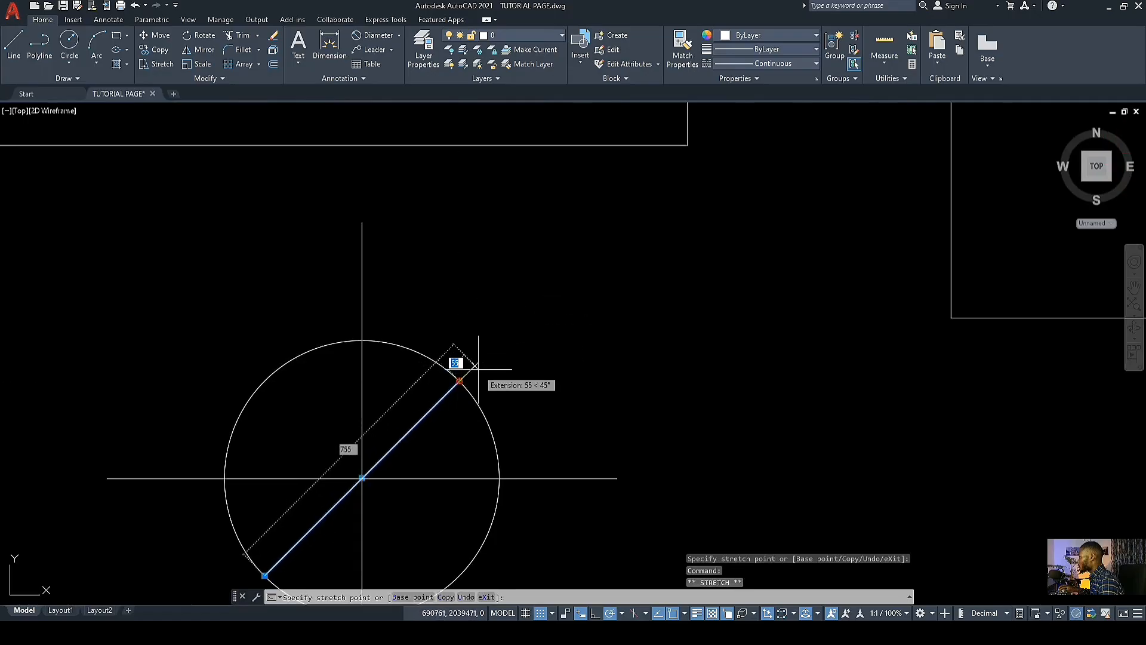
type("3")
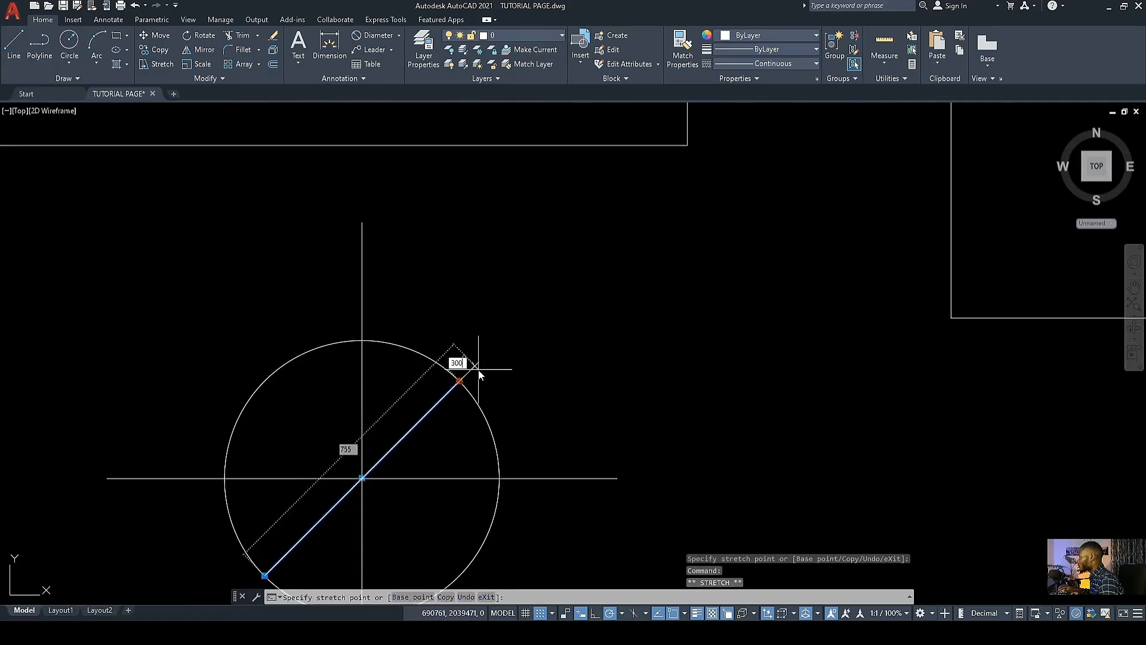
type("00")
key("Return")
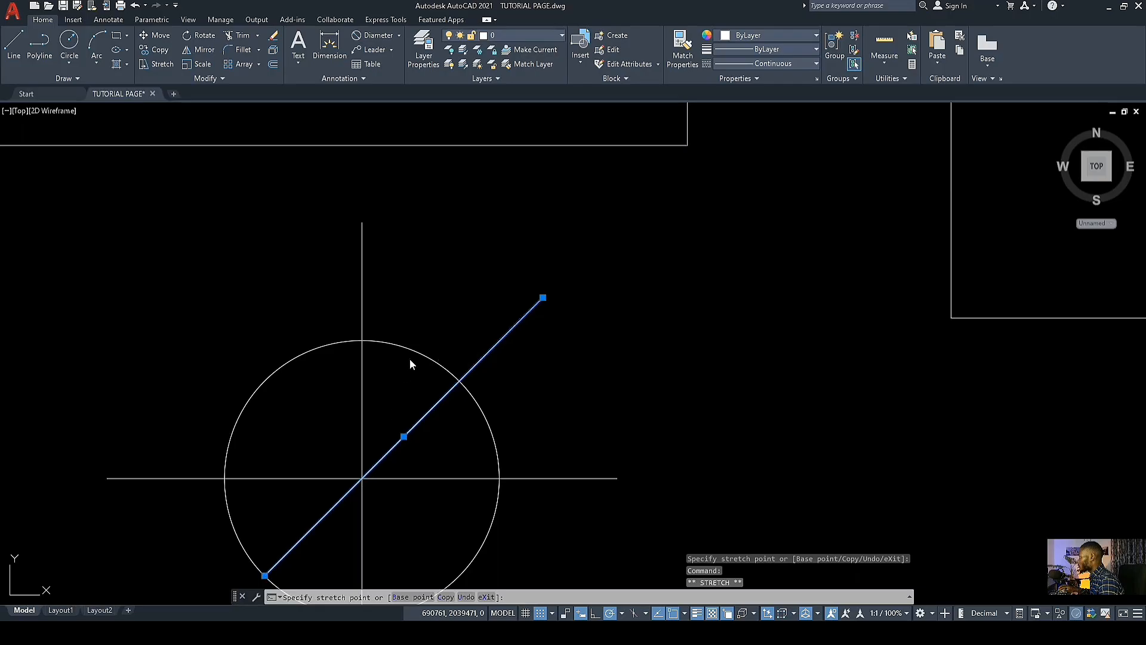
Step: Stretch the lower-left end of the 45° diagonal 300 outward along its own direction and deselect the line
scroll(210, 300, "down", 2)
left_click(212, 300)
left_click(214, 300)
left_click(215, 300)
left_click(245, 284)
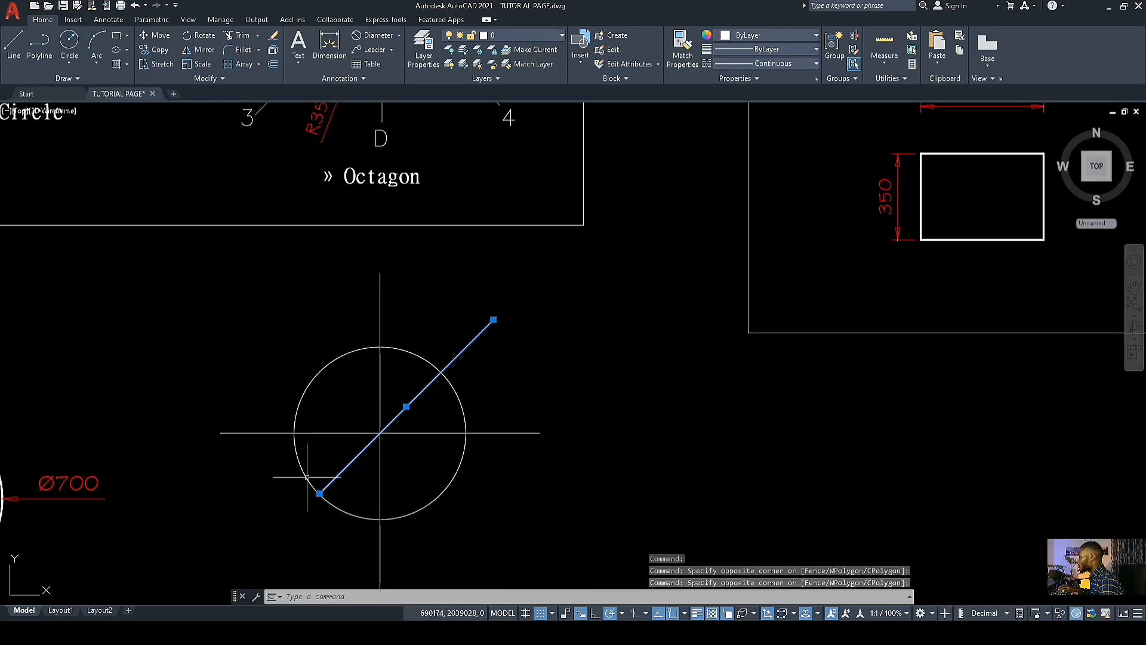
scroll(307, 477, "up", 4)
left_click(318, 476)
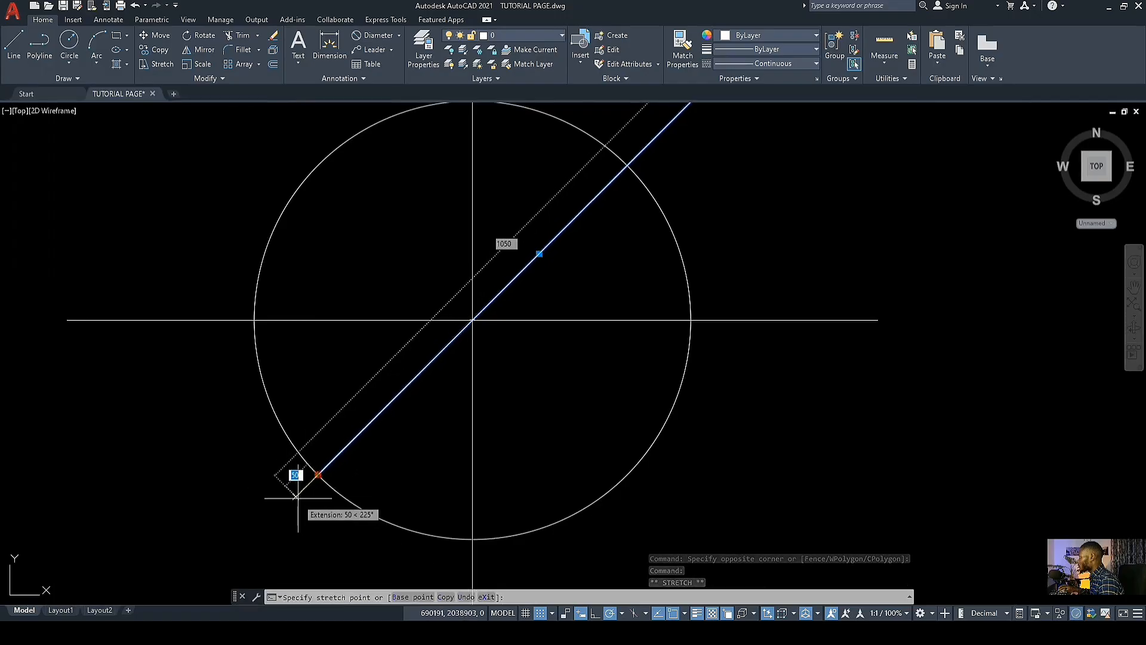
type("3")
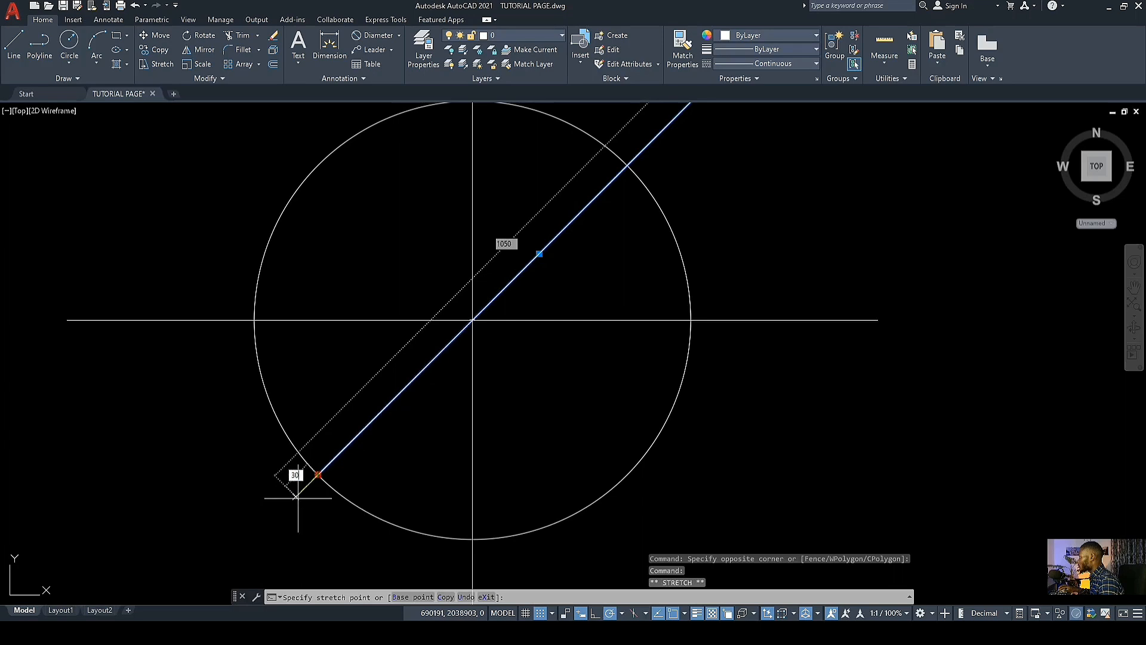
type("00")
key("Return")
scroll(358, 471, "down", 5)
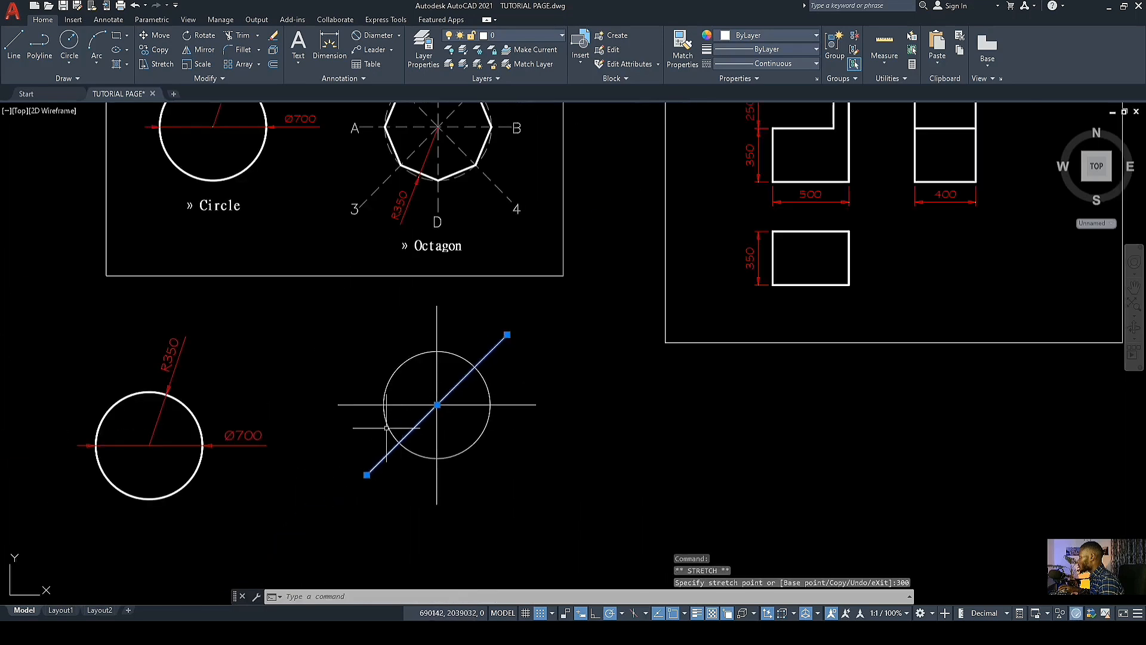
scroll(460, 410, "up", 2)
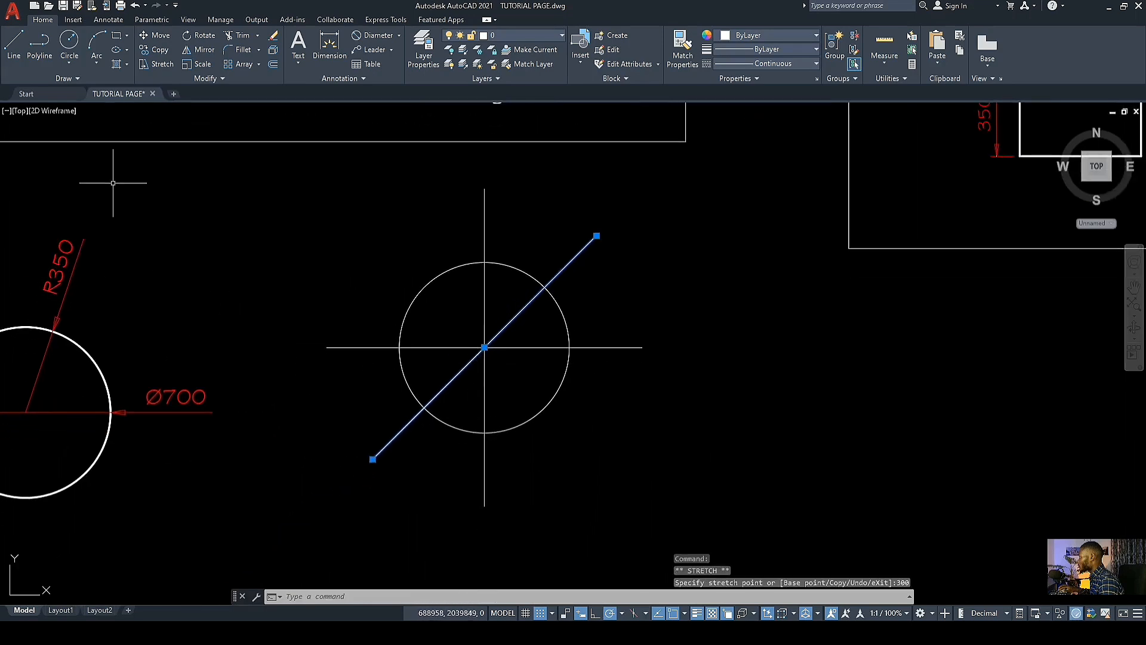
key("Escape")
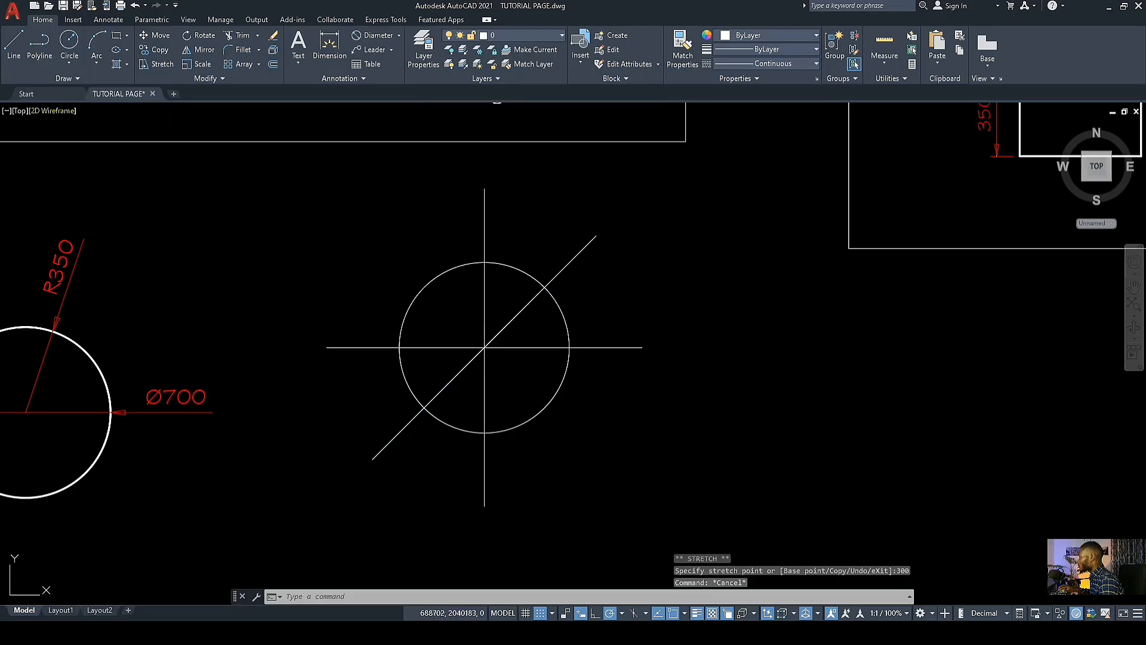
Step: Draw a line about 463 long at 135° from the construction circle's center, extending past its upper-left arc
left_click(14, 43)
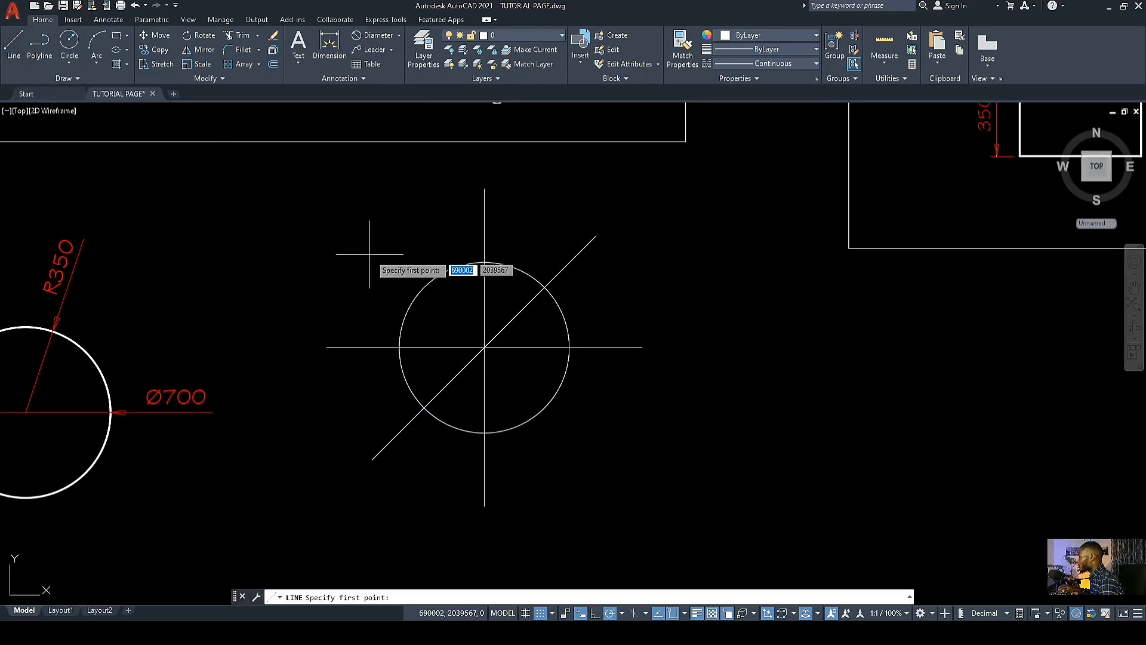
left_click(484, 348)
middle_click_drag(429, 296, 450, 383)
scroll(448, 374, "up", 4)
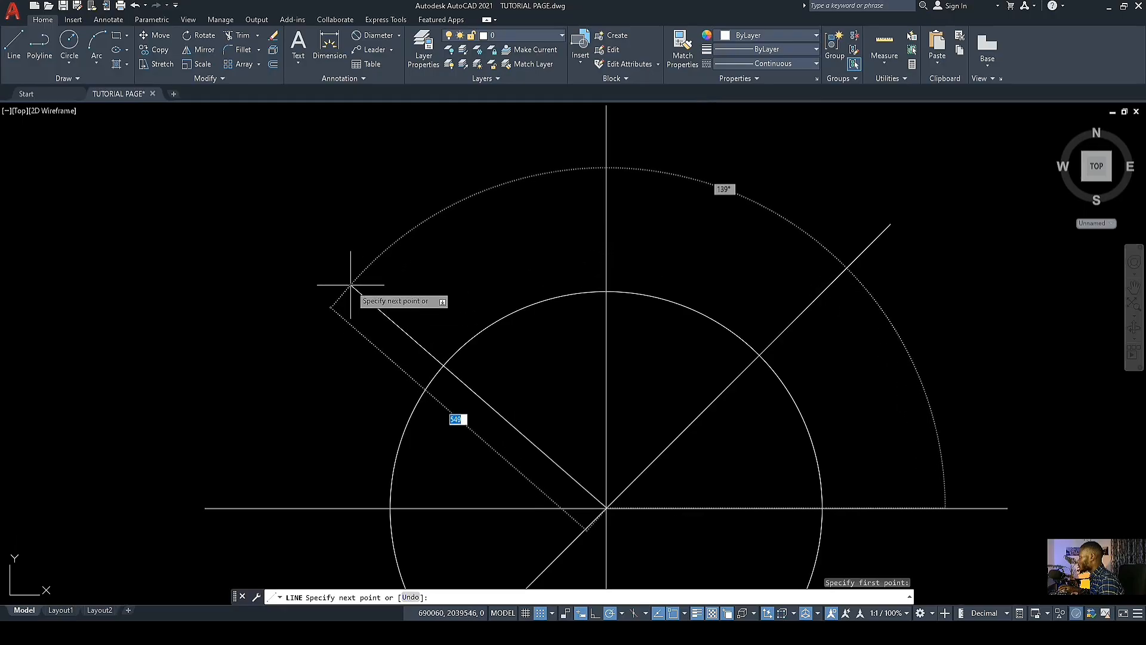
scroll(341, 265, "down", 2)
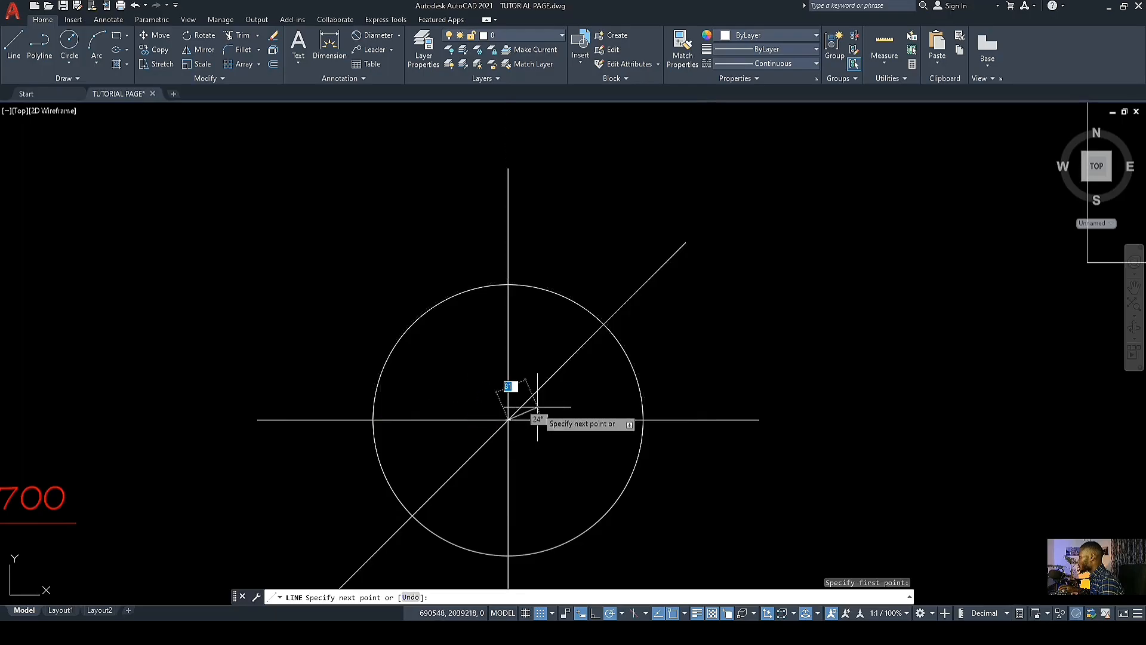
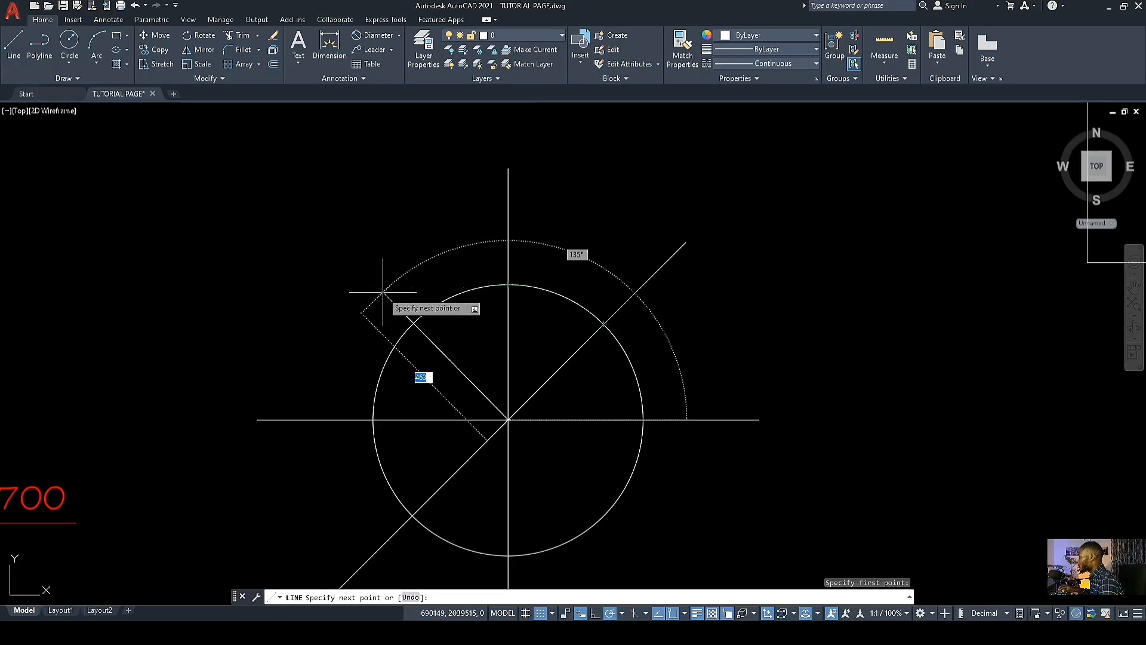
left_click(382, 292)
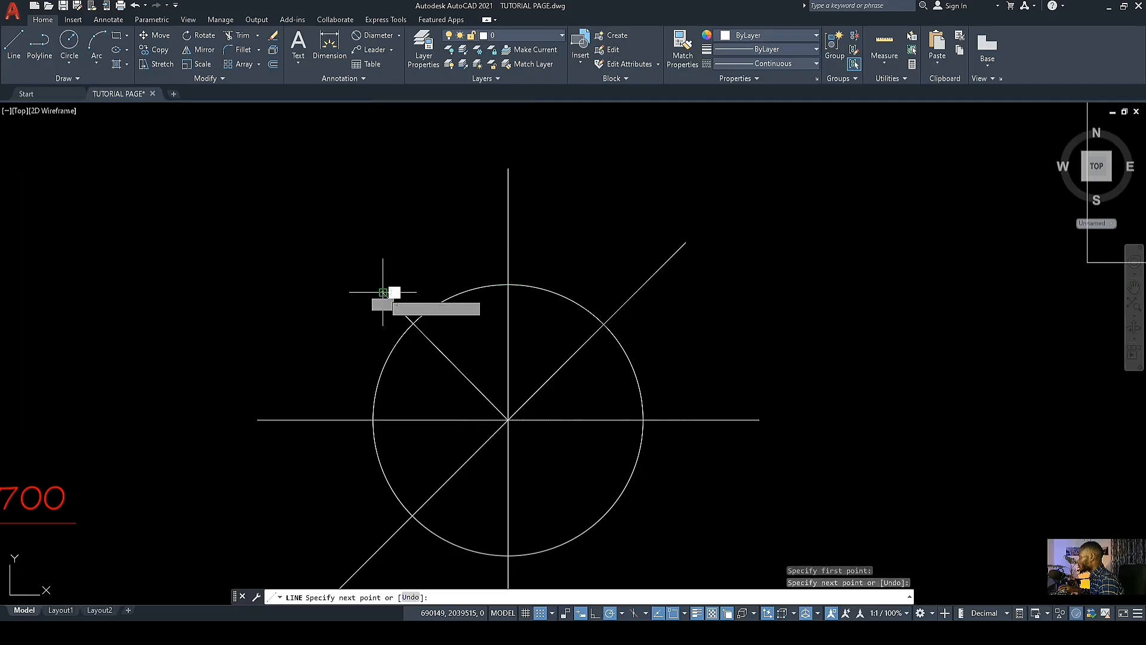
key("Escape")
Step: Shorten the 135° line by moving its outer end back to its intersection with the circle
scroll(411, 337, "up", 4)
left_click(435, 313)
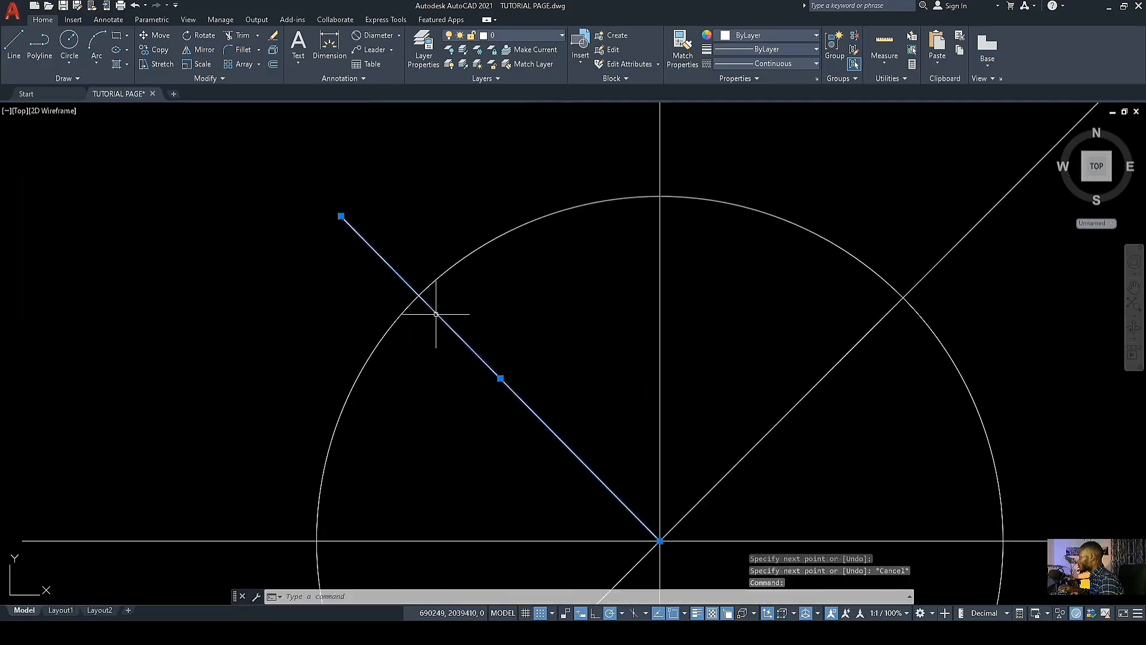
left_click(340, 216)
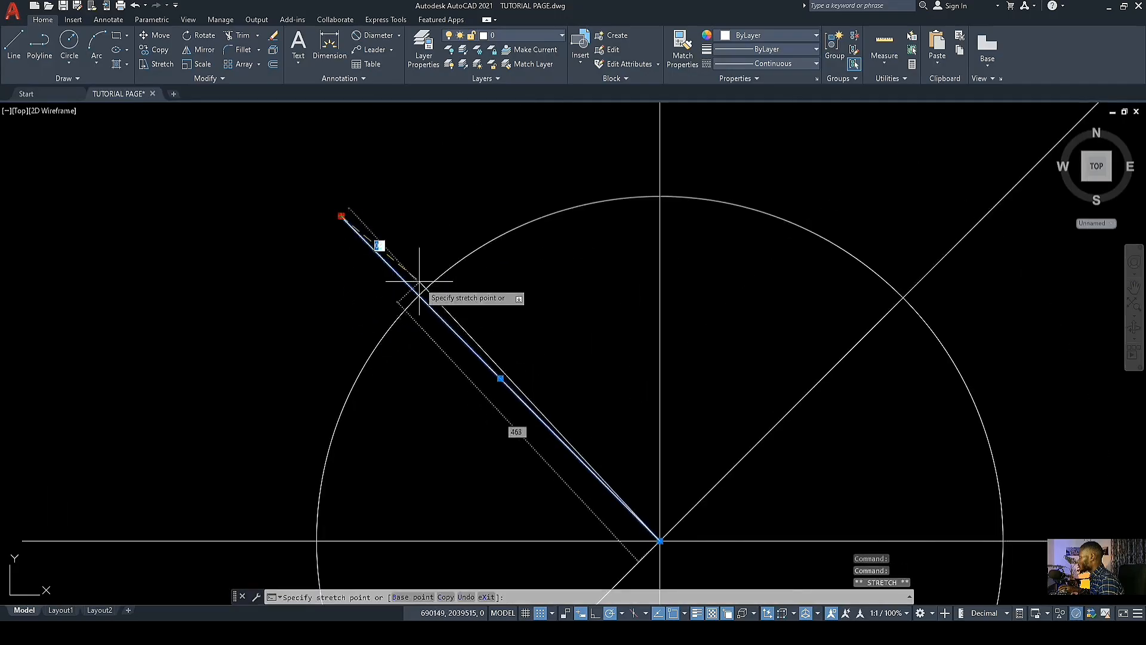
left_click(418, 296)
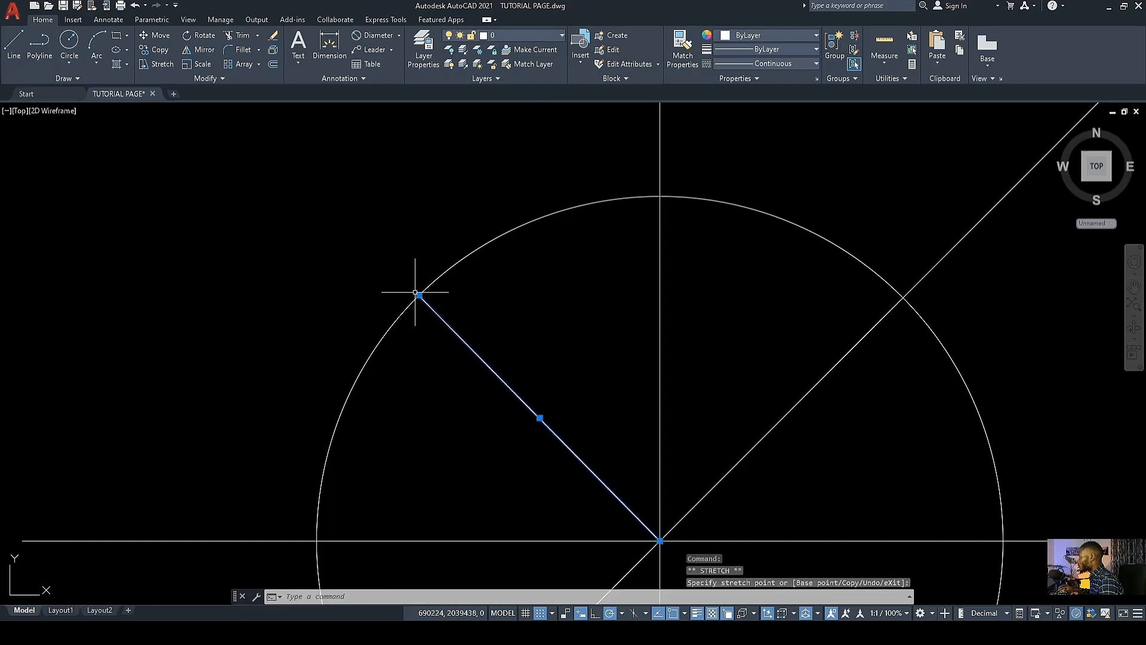
Step: Stretch the 135° line's inner end from the center to the lower-right of the circle, completing the second diagonal diameter
scroll(418, 296, "down", 6)
scroll(461, 349, "up", 4)
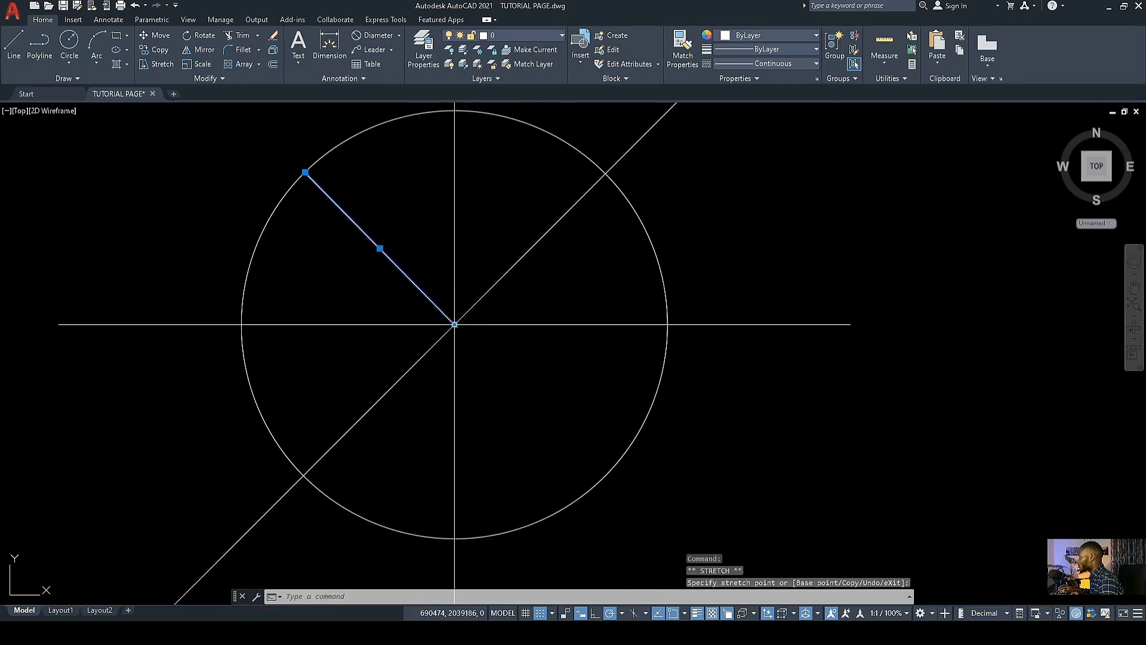
left_click(454, 324)
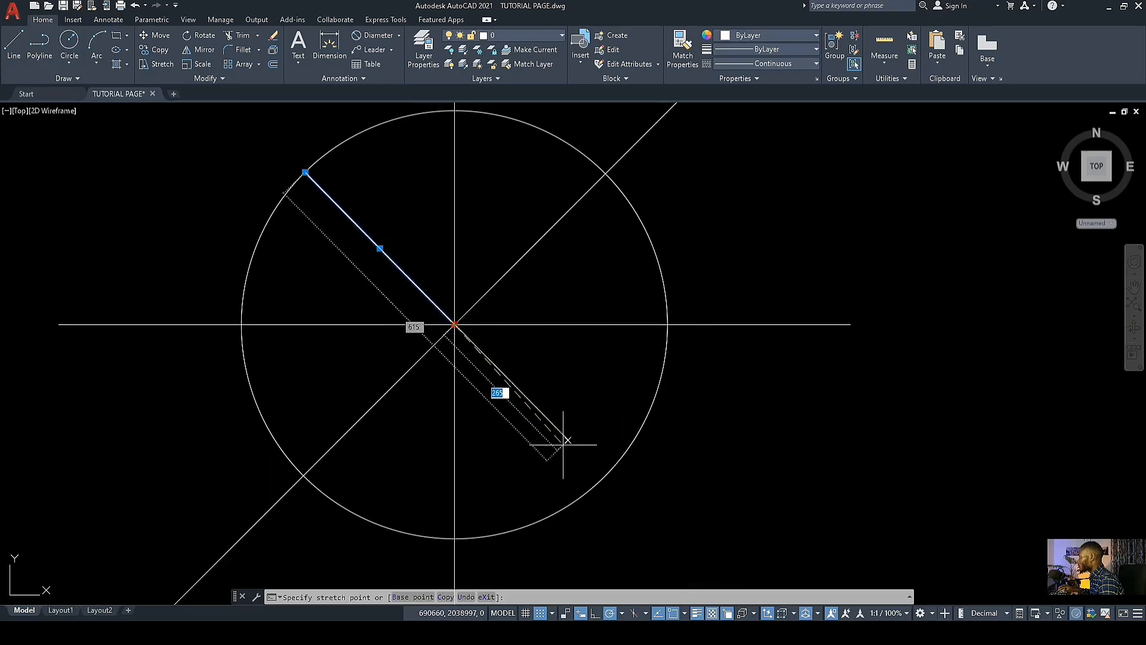
left_click(604, 476)
Step: Stretch the lower-right end of the second diagonal 300 outward along its 315° extension
scroll(441, 354, "down", 4)
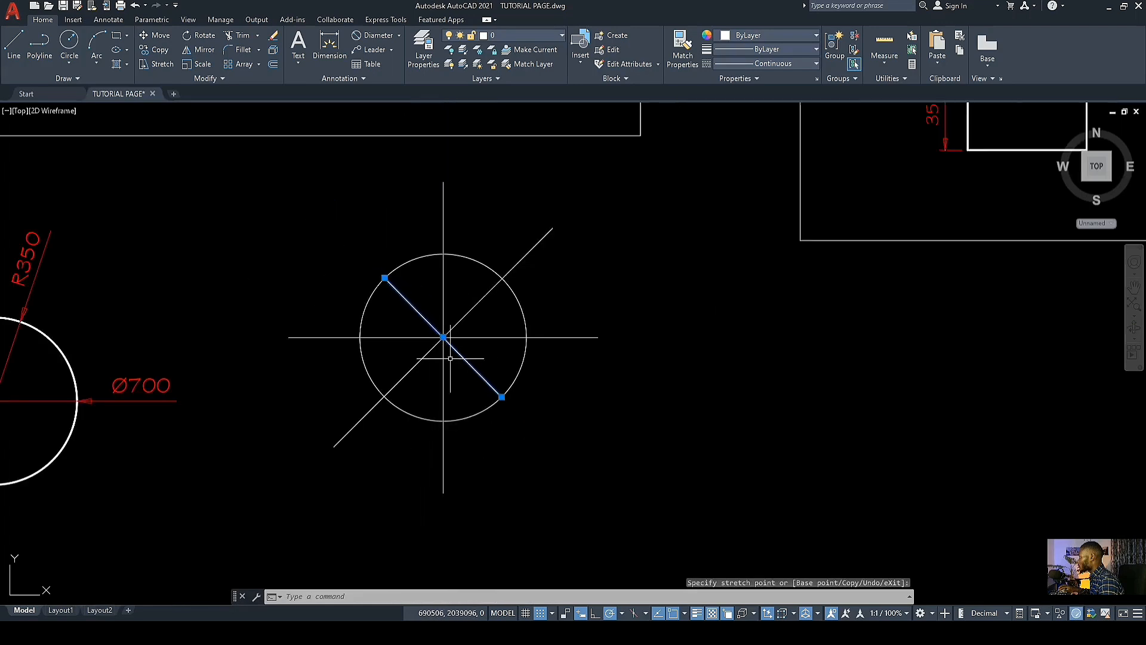
scroll(450, 358, "up", 4)
scroll(451, 356, "down", 2)
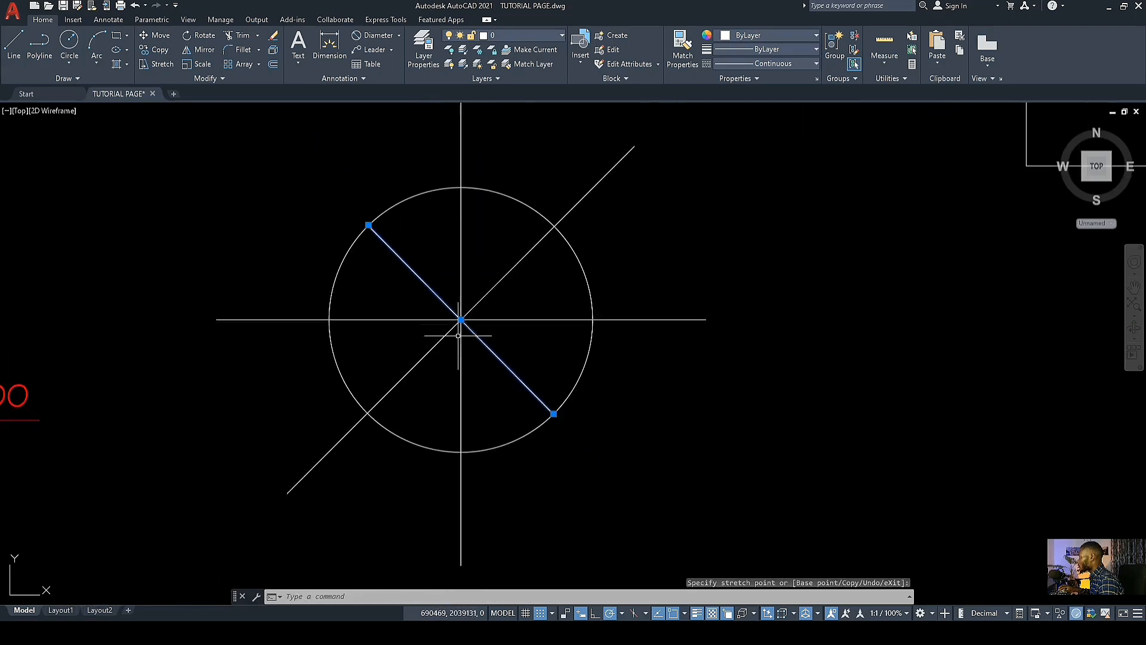
scroll(458, 336, "up", 4)
scroll(465, 312, "down", 4)
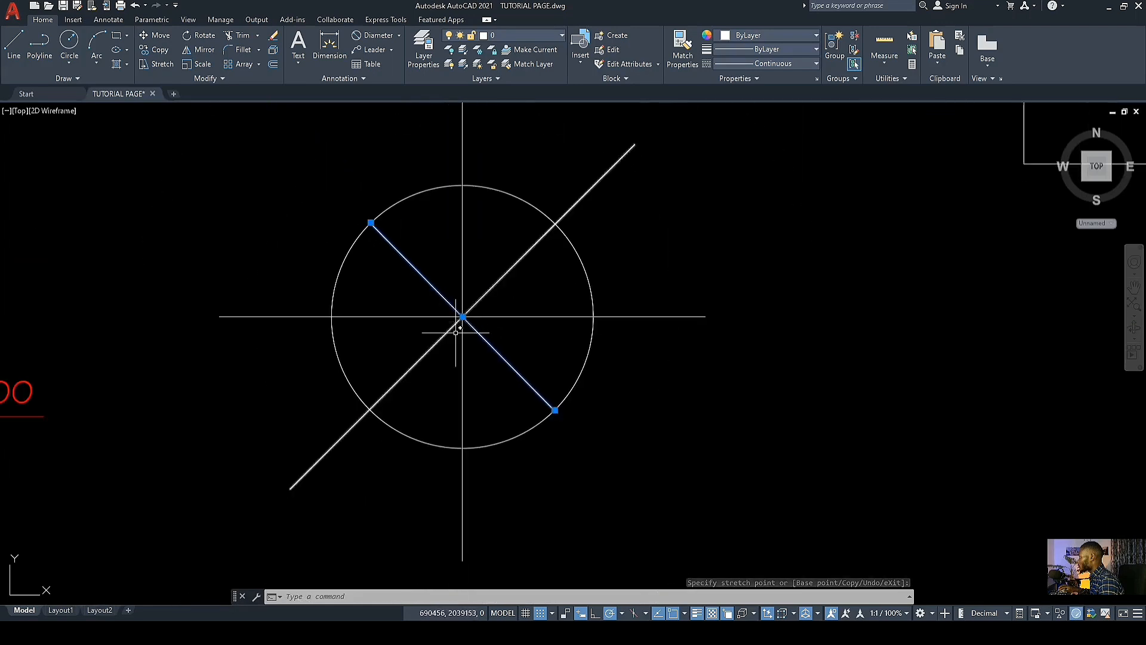
left_click(554, 410)
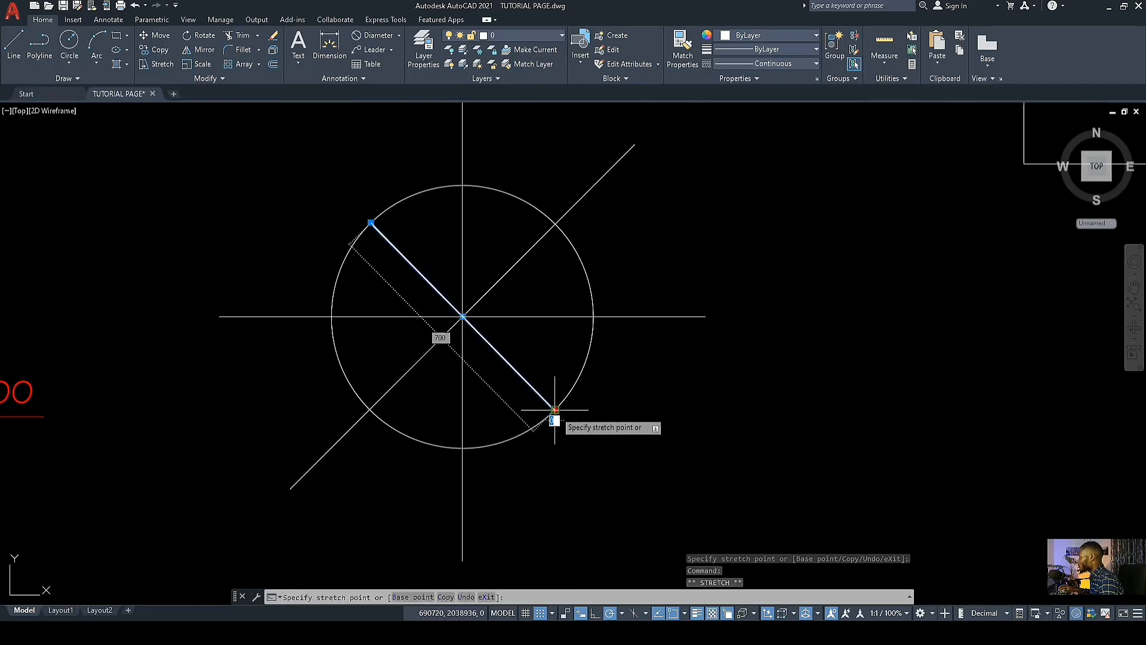
scroll(547, 418, "up", 5)
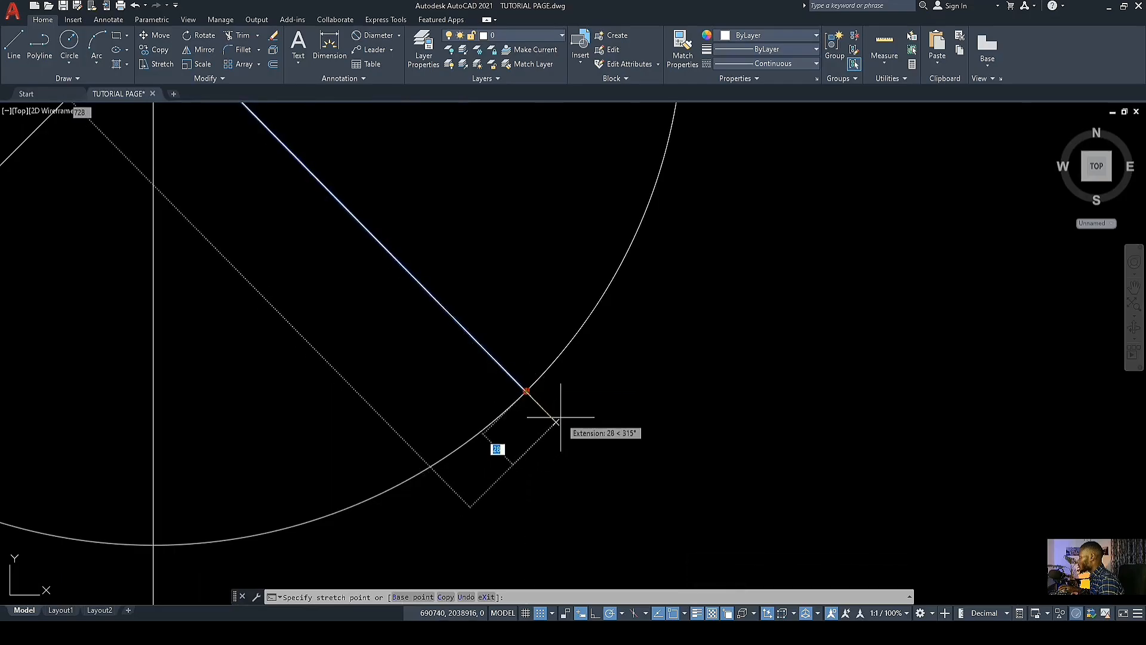
type("300")
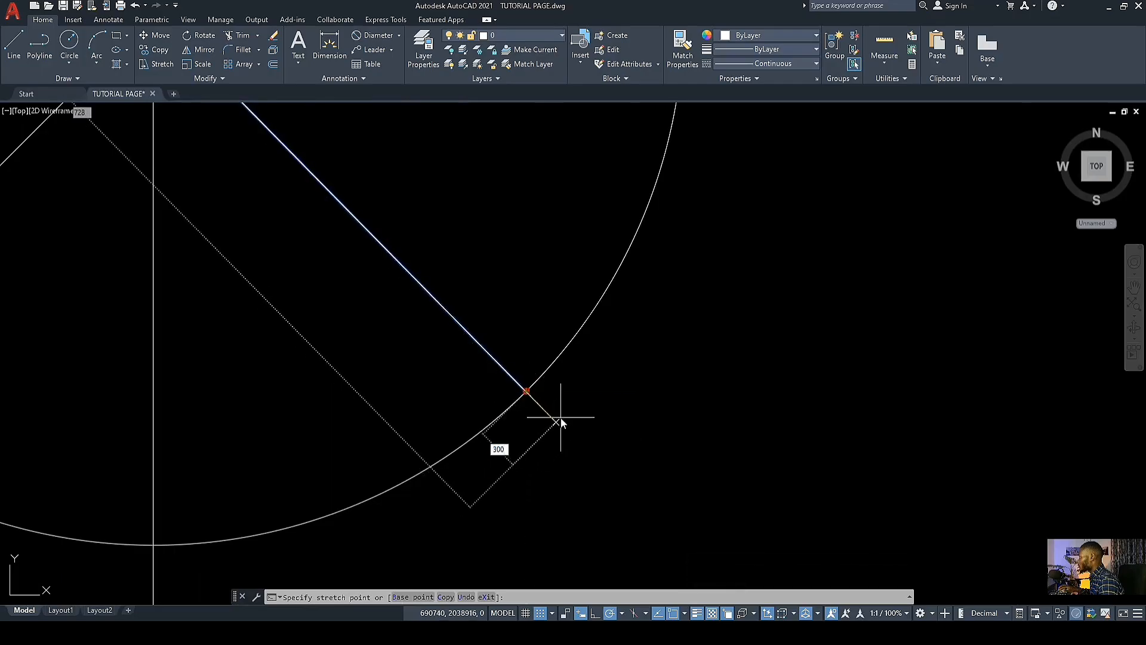
key("Return")
Step: Stretch the upper-left end of the second diagonal 300 outward along its own direction and deselect the line
scroll(660, 414, "down", 6)
scroll(519, 299, "up", 4)
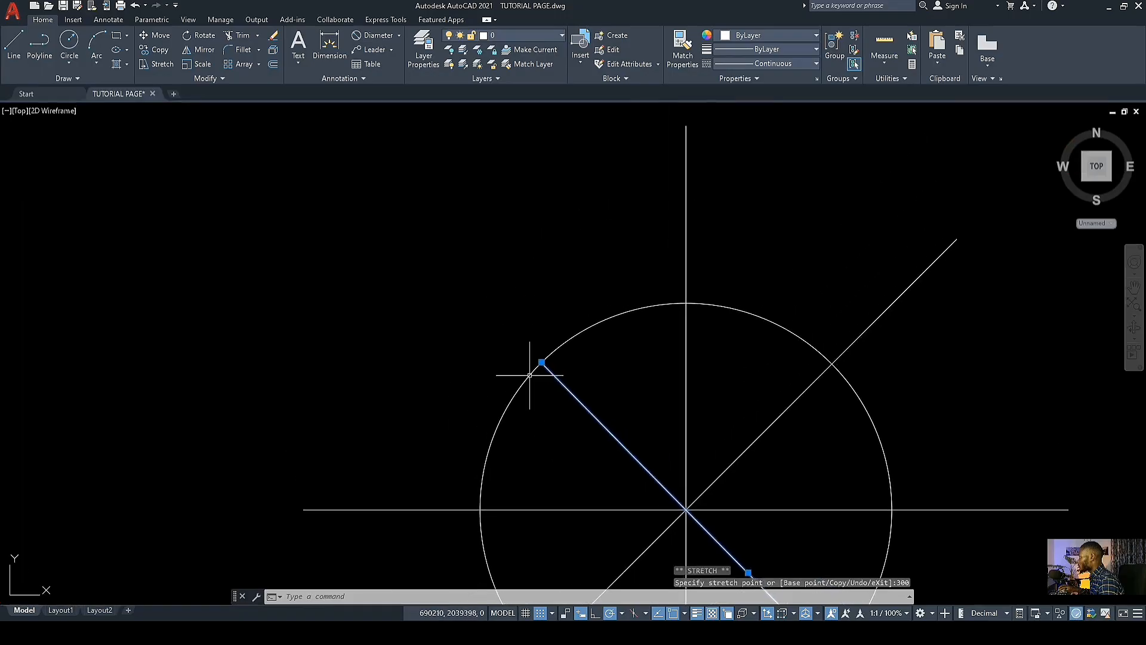
left_click(541, 360)
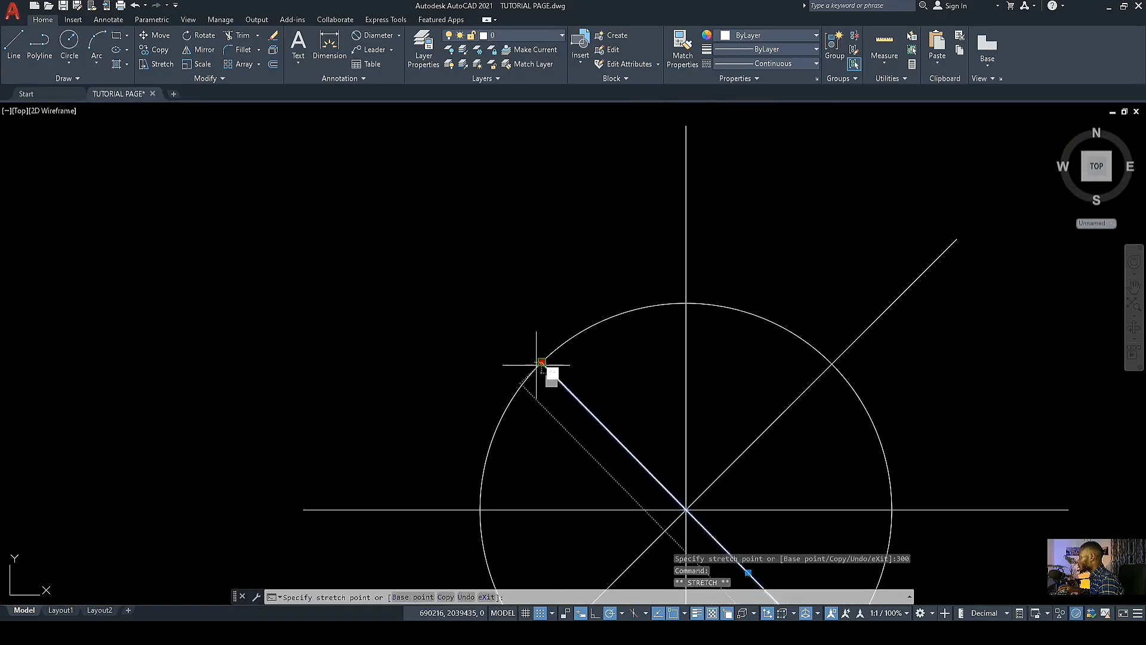
type("300")
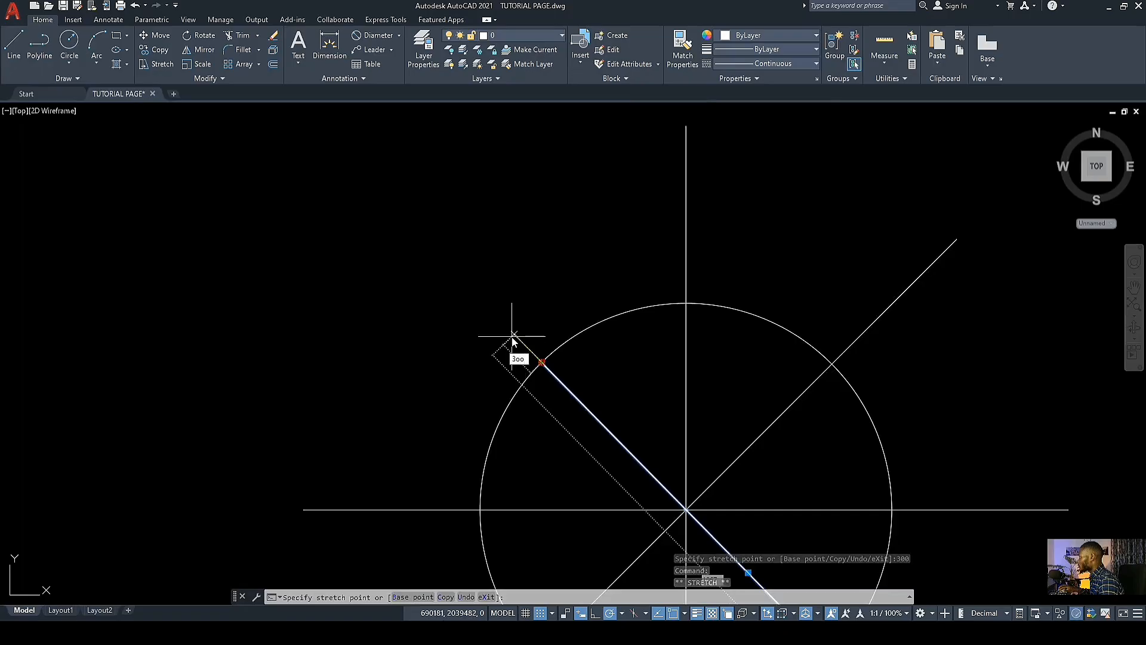
key("BackSpace")
key("BackSpace")
type("090")
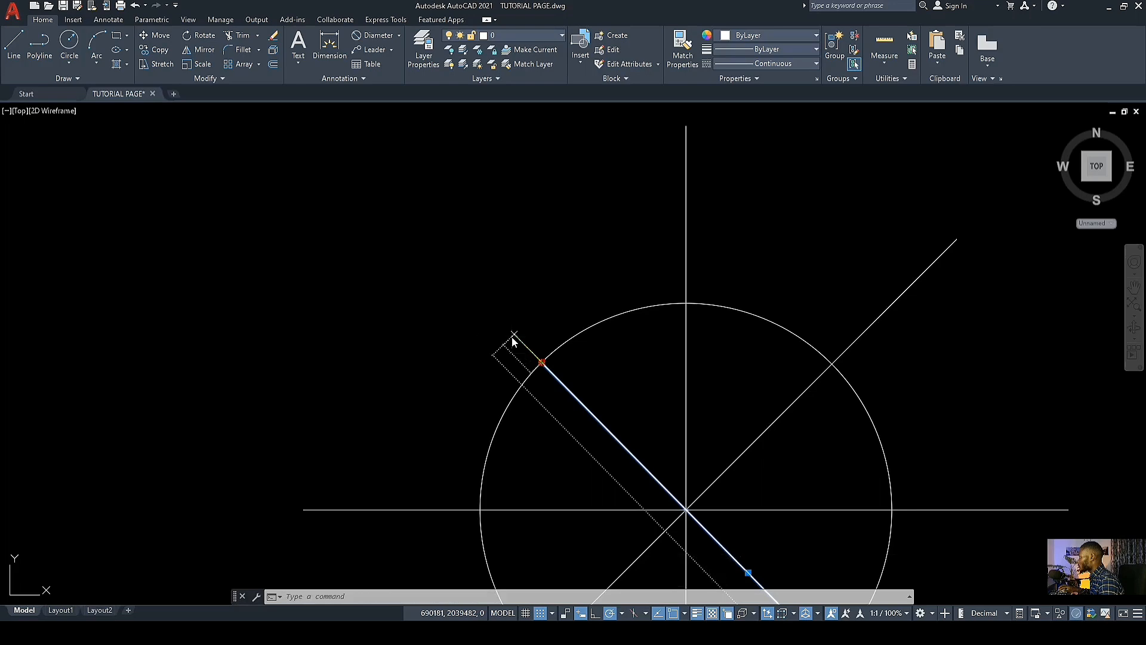
key("Return")
scroll(537, 418, "down", 5)
scroll(561, 412, "up", 1)
key("Escape")
Step: Compare the construction circle and its four axes with the labelled reference octagon on the sheet
scroll(560, 412, "down", 4)
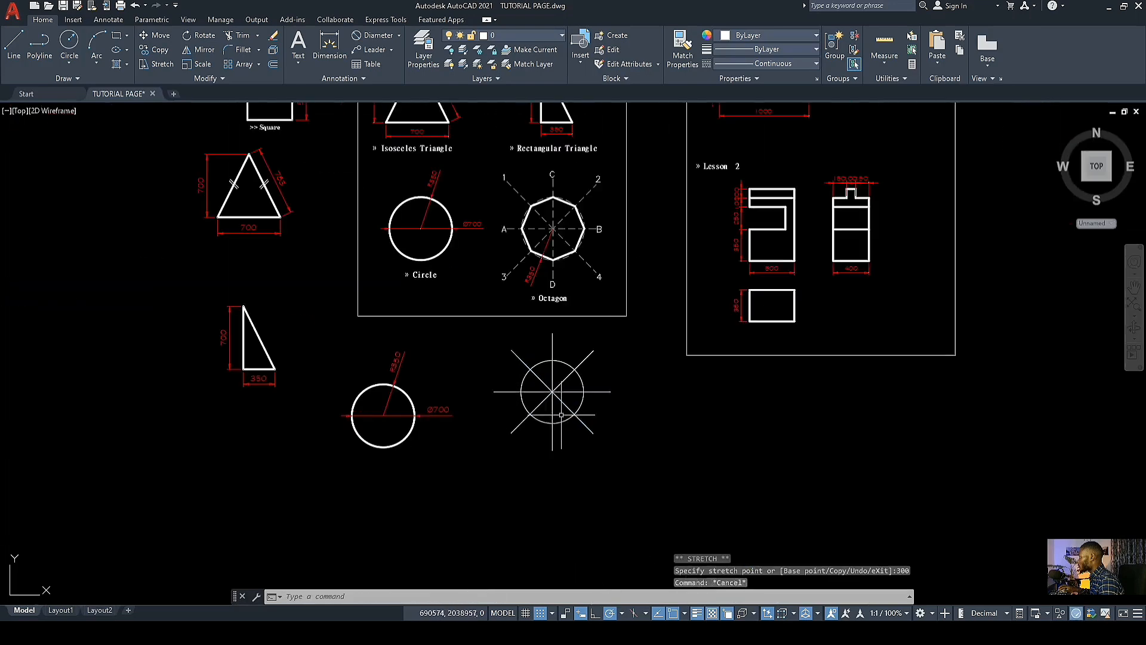
scroll(553, 287, "up", 4)
scroll(552, 288, "down", 2)
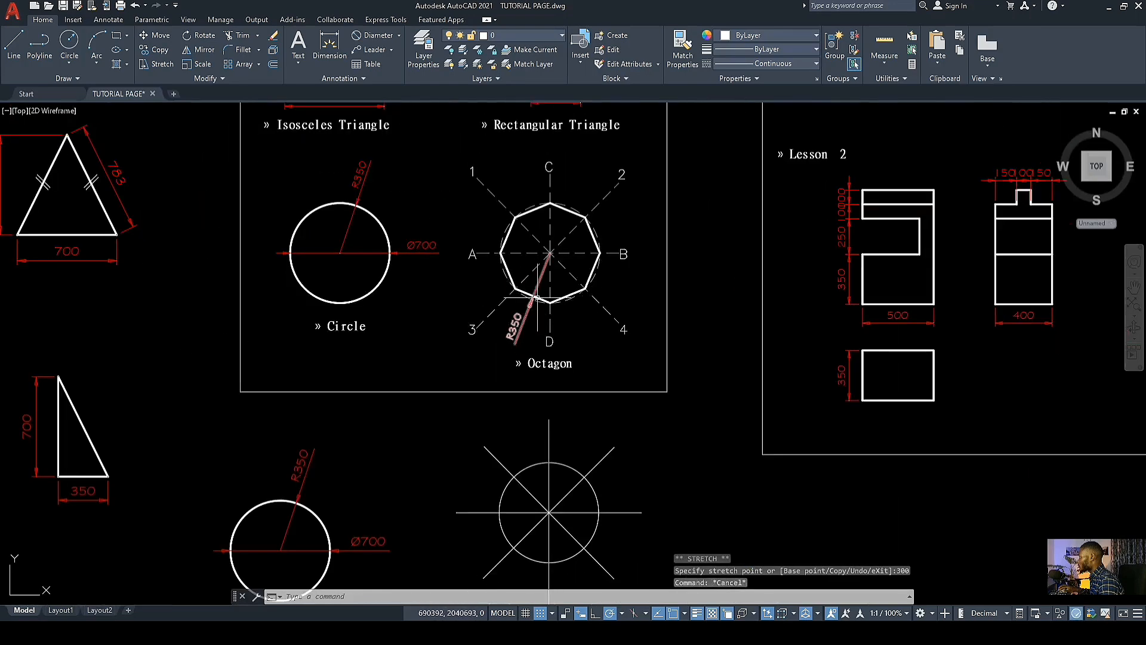
middle_click_drag(529, 476, 500, 395)
scroll(499, 468, "down", 2)
scroll(498, 467, "down", 2)
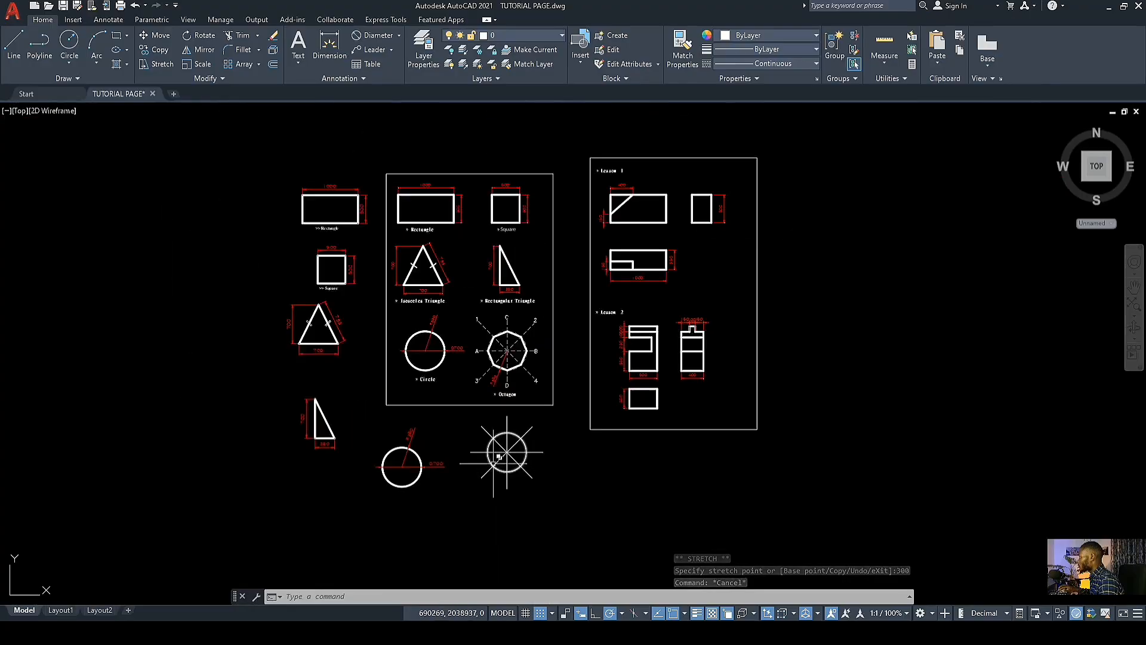
Step: Compare the new circle and axes with the reference octagon and inspect the colour and linetype of its diagonal axis 1
scroll(513, 436, "up", 6)
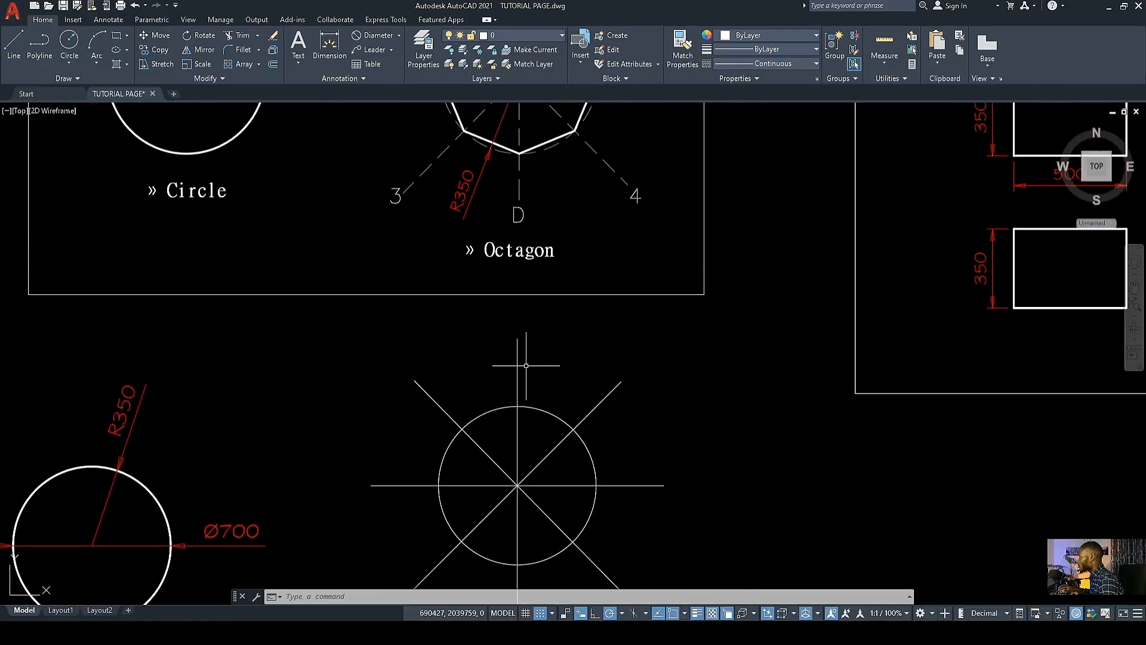
scroll(526, 365, "down", 5)
scroll(530, 430, "up", 3)
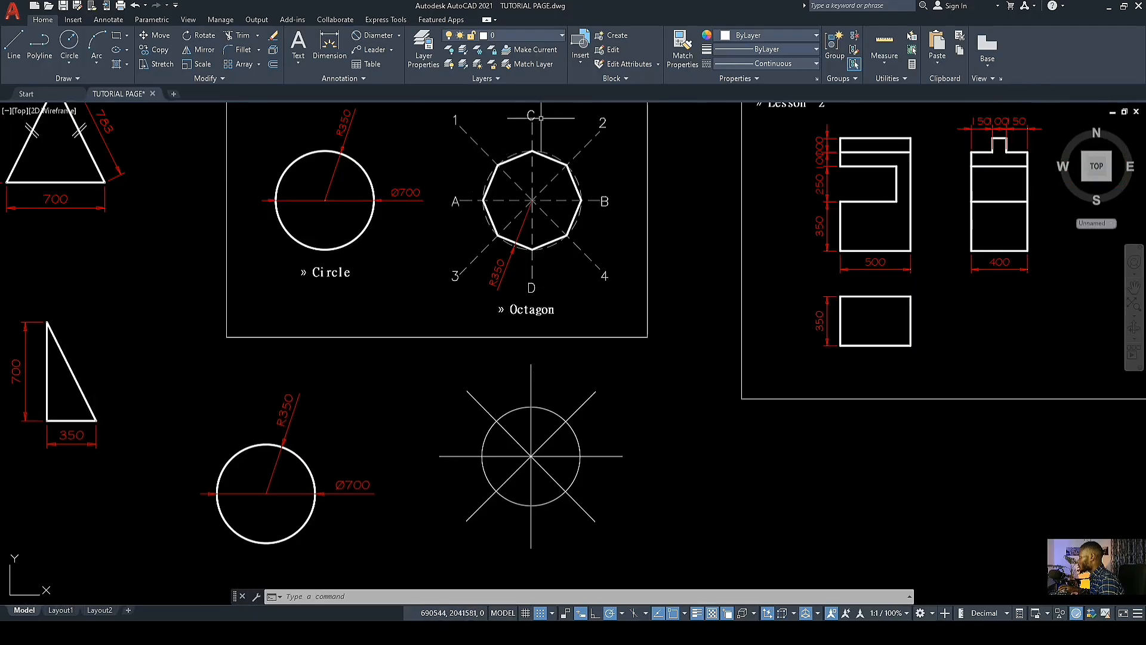
scroll(515, 341, "up", 2)
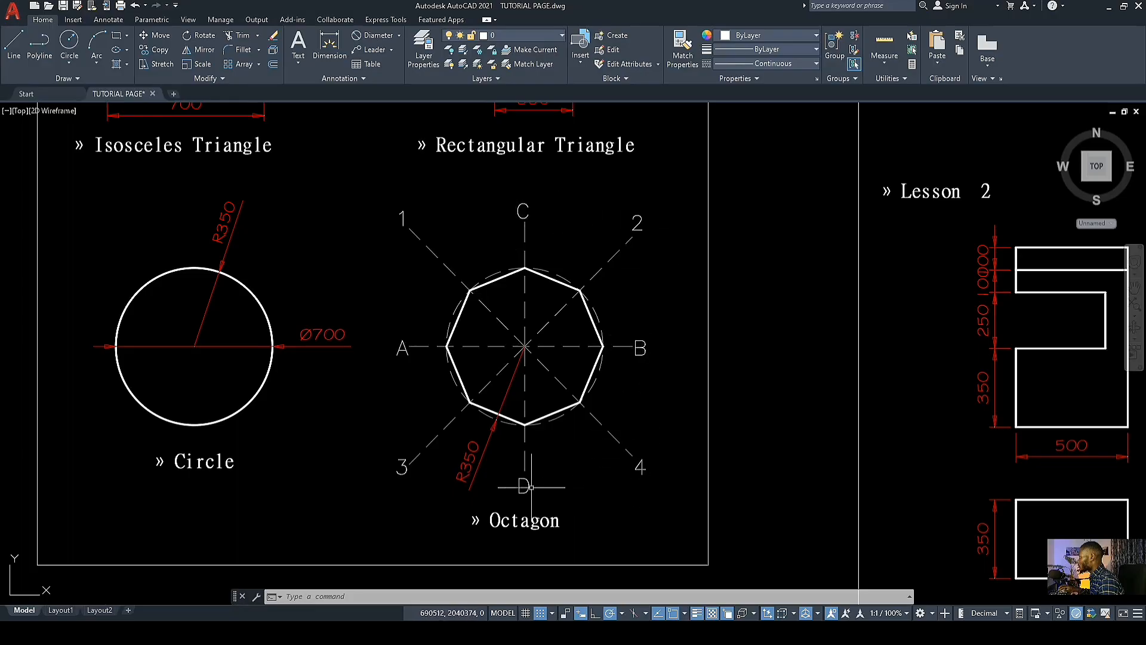
scroll(366, 433, "down", 4)
scroll(472, 358, "up", 6)
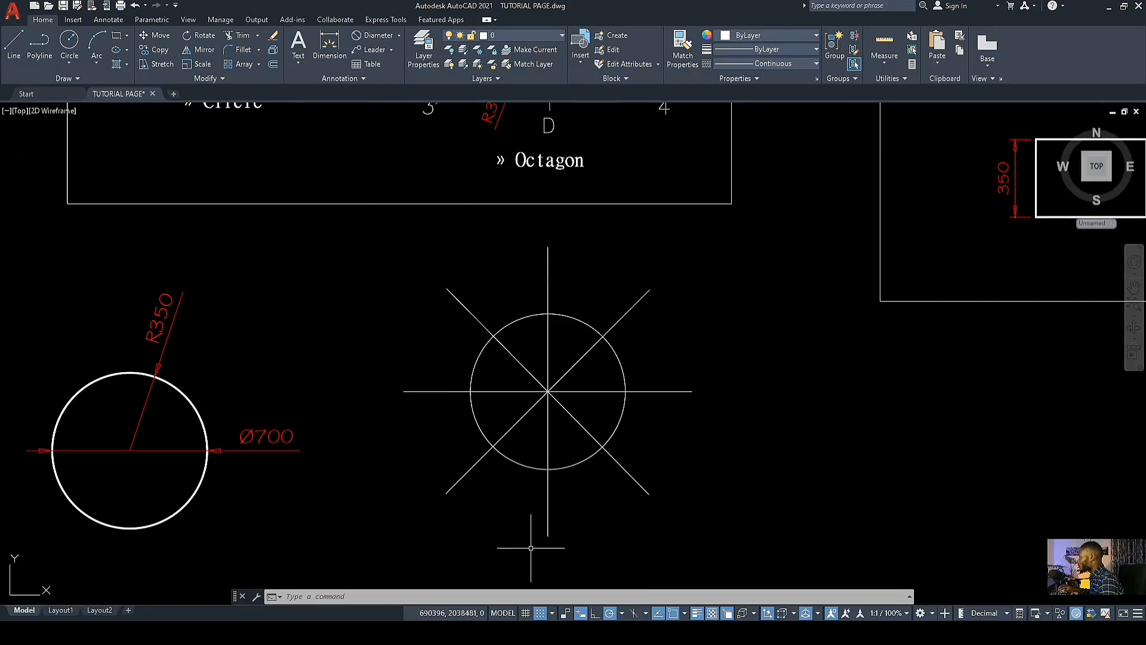
scroll(496, 416, "down", 2)
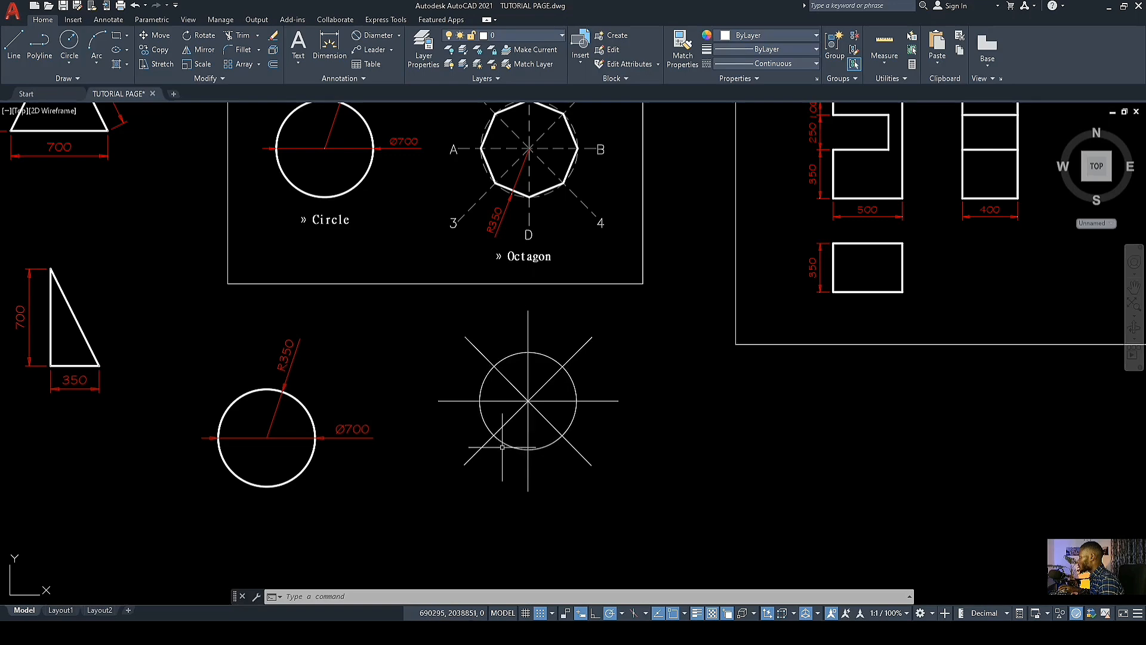
scroll(457, 461, "up", 2)
middle_click_drag(536, 412, 442, 439)
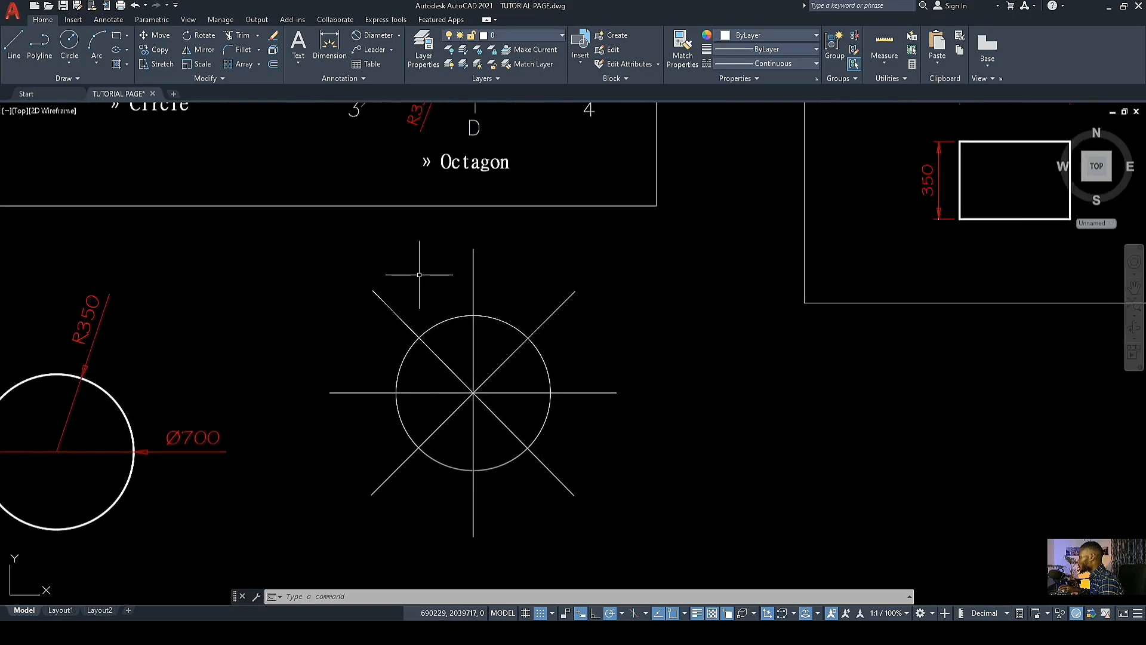
scroll(376, 296, "down", 4)
scroll(406, 251, "up", 5)
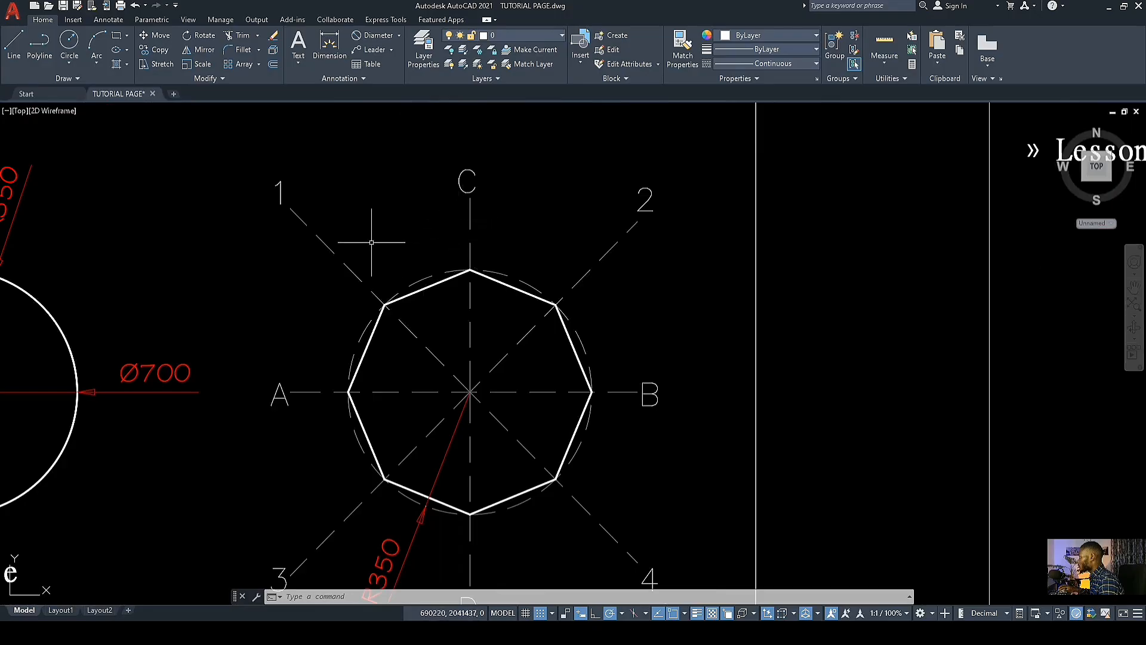
scroll(340, 251, "up", 2)
mouse_move(347, 277)
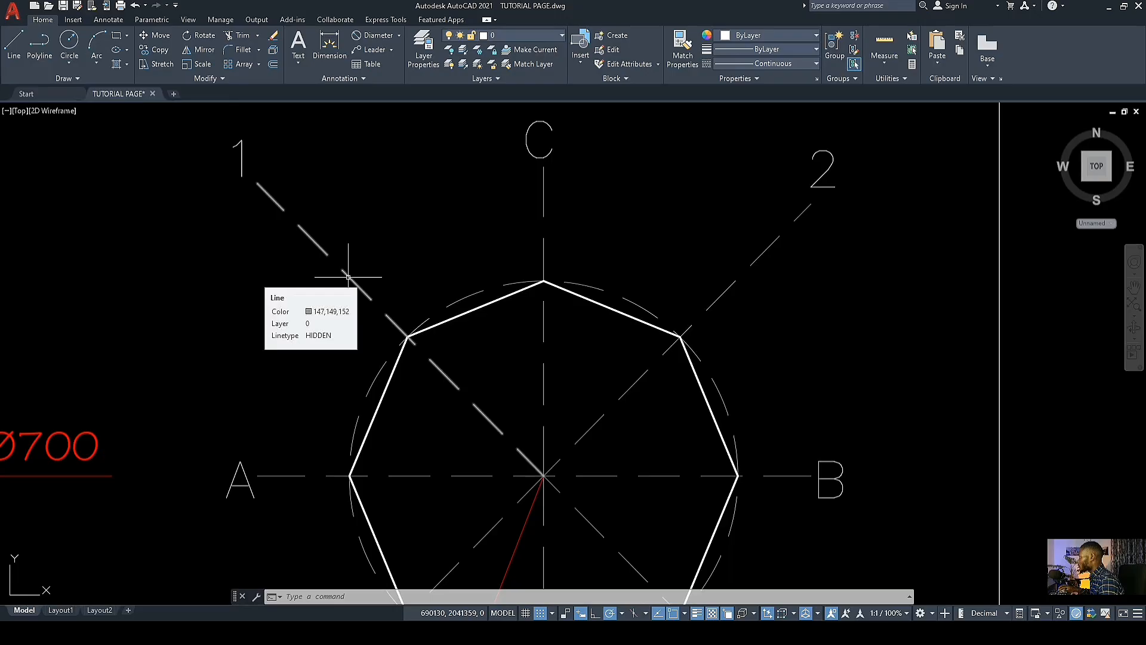
scroll(348, 277, "up", 6)
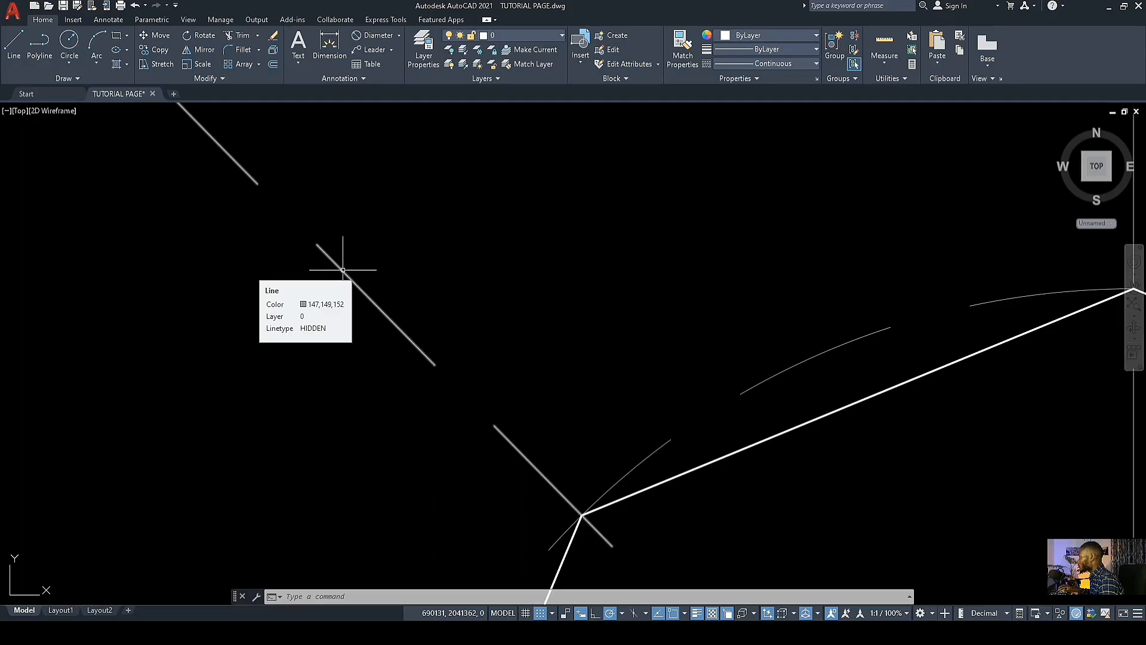
scroll(342, 270, "down", 12)
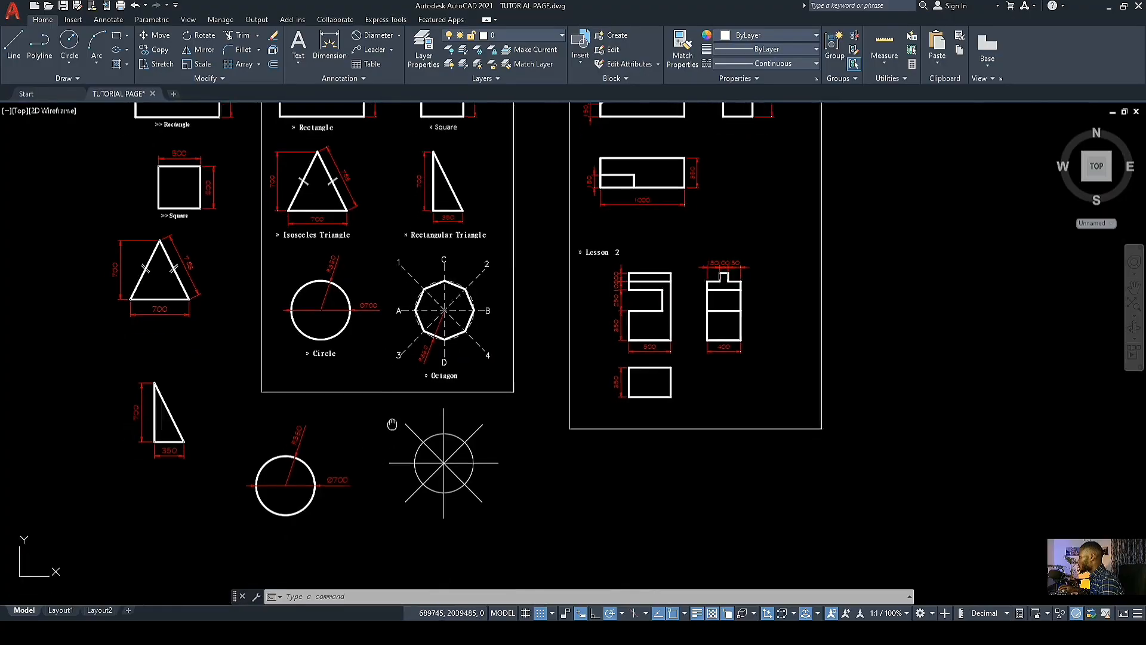
Step: Select the new construction circle with its four axes and set their linetype to HIDDEN
scroll(388, 422, "up", 4)
scroll(459, 319, "up", 2)
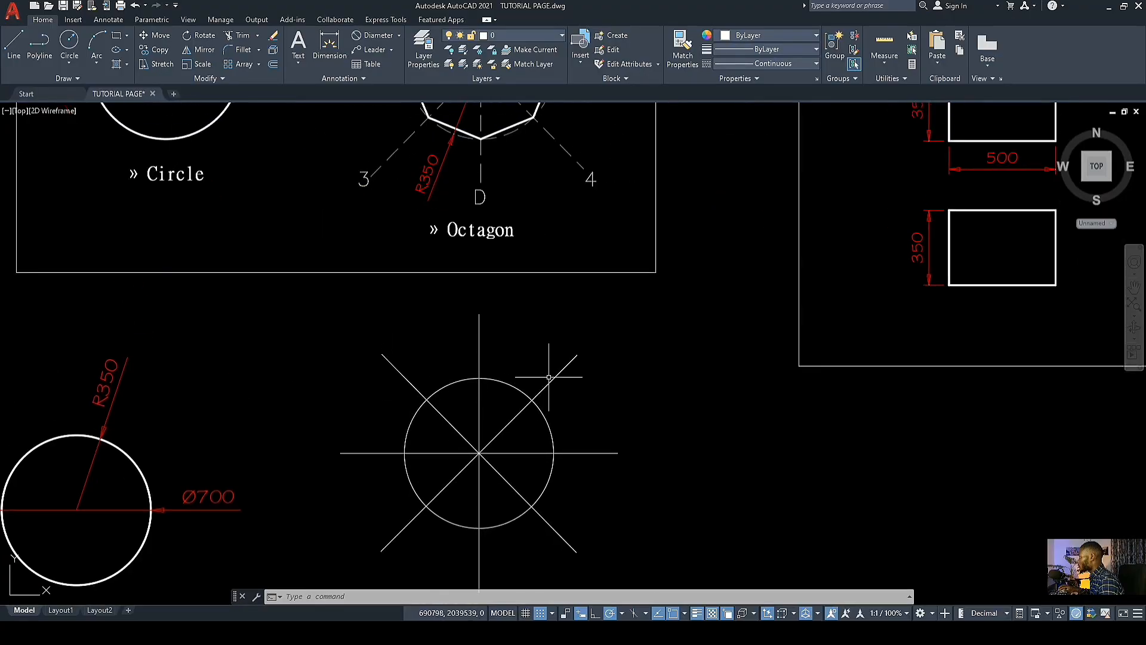
left_click(609, 389)
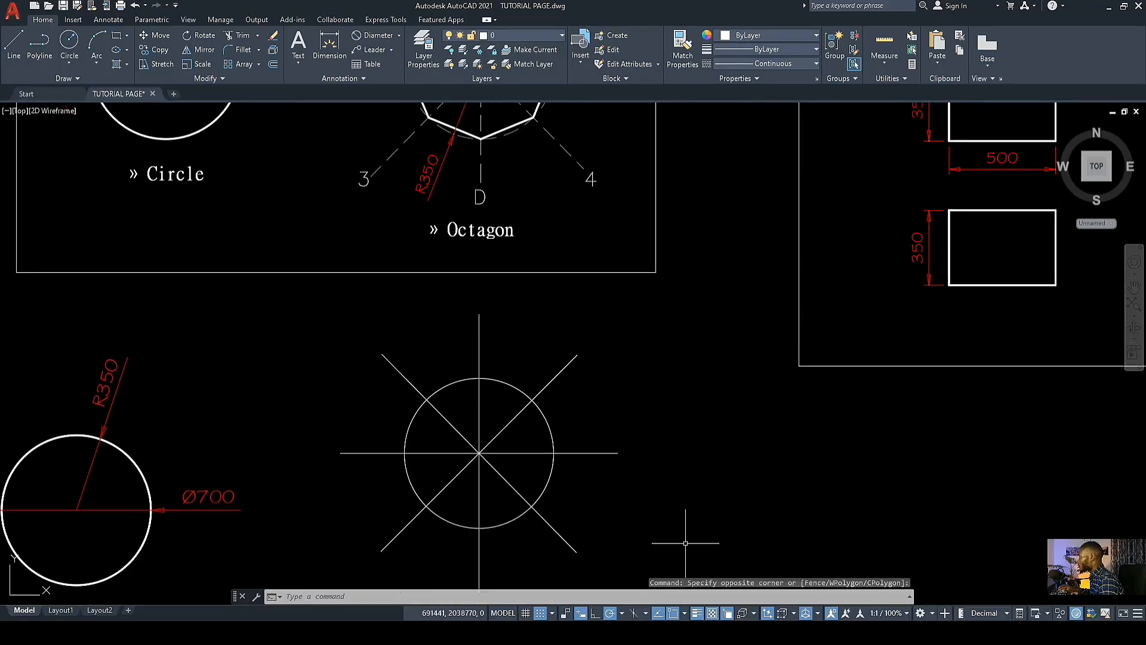
left_click(353, 346)
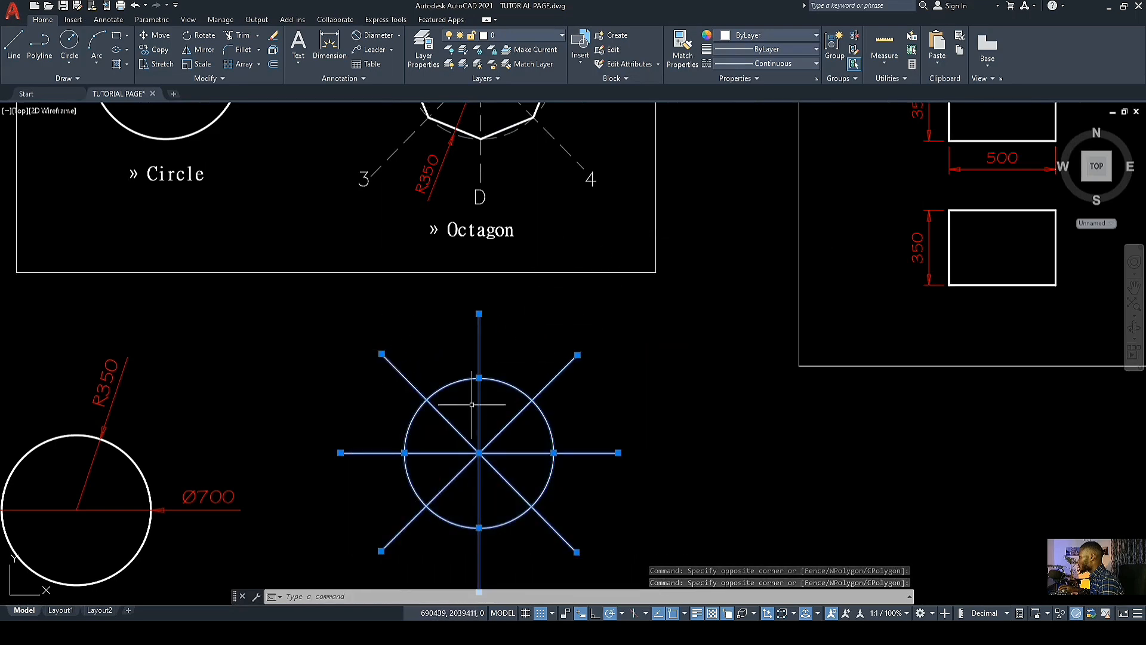
scroll(461, 371, "down", 2)
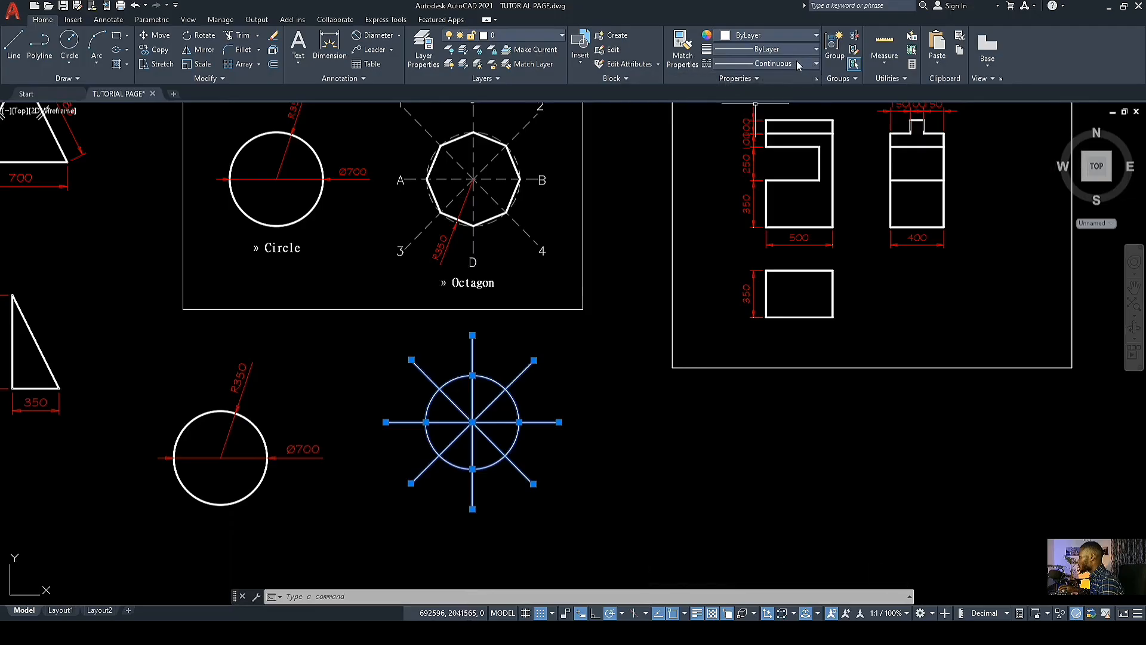
left_click(816, 50)
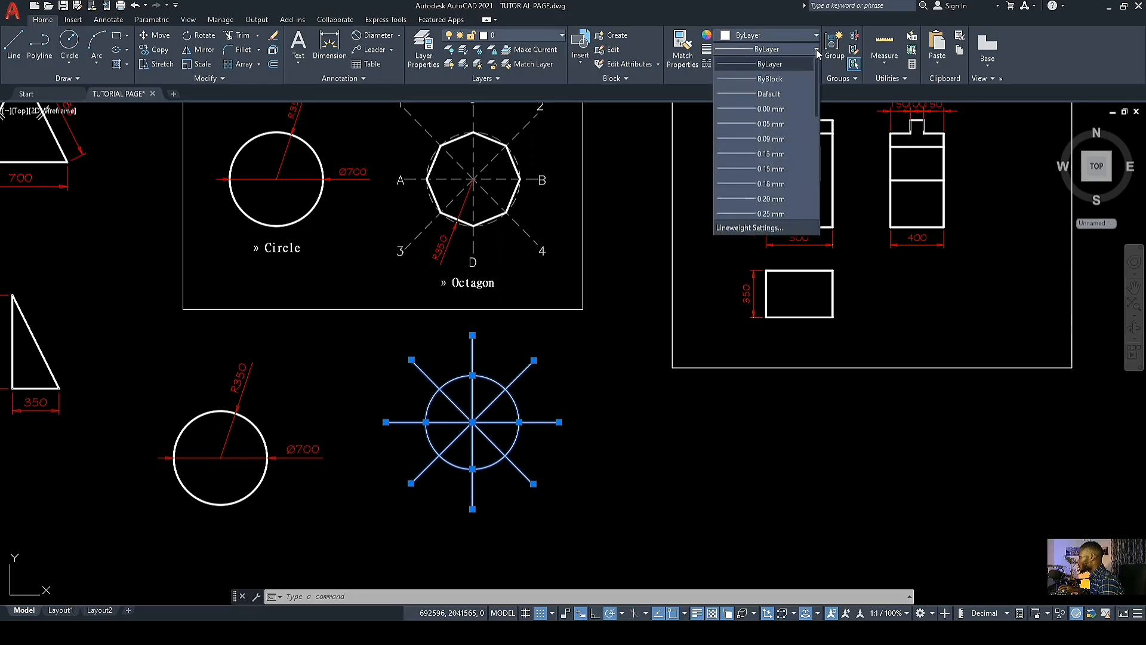
left_click(816, 51)
left_click(816, 50)
left_click(816, 51)
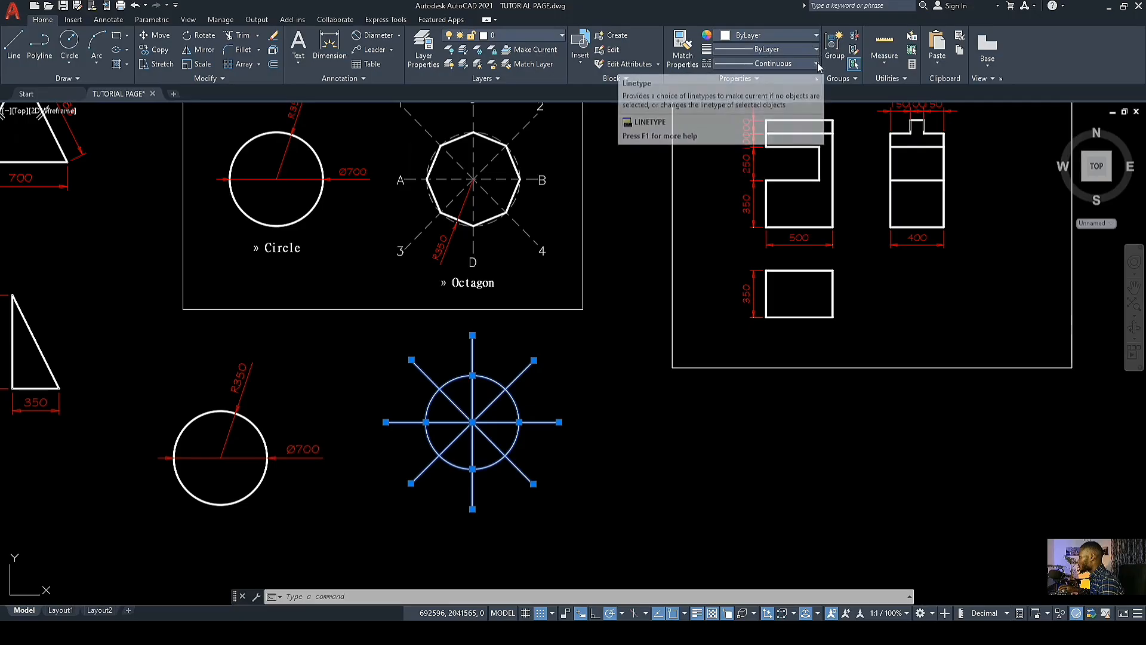
left_click(816, 64)
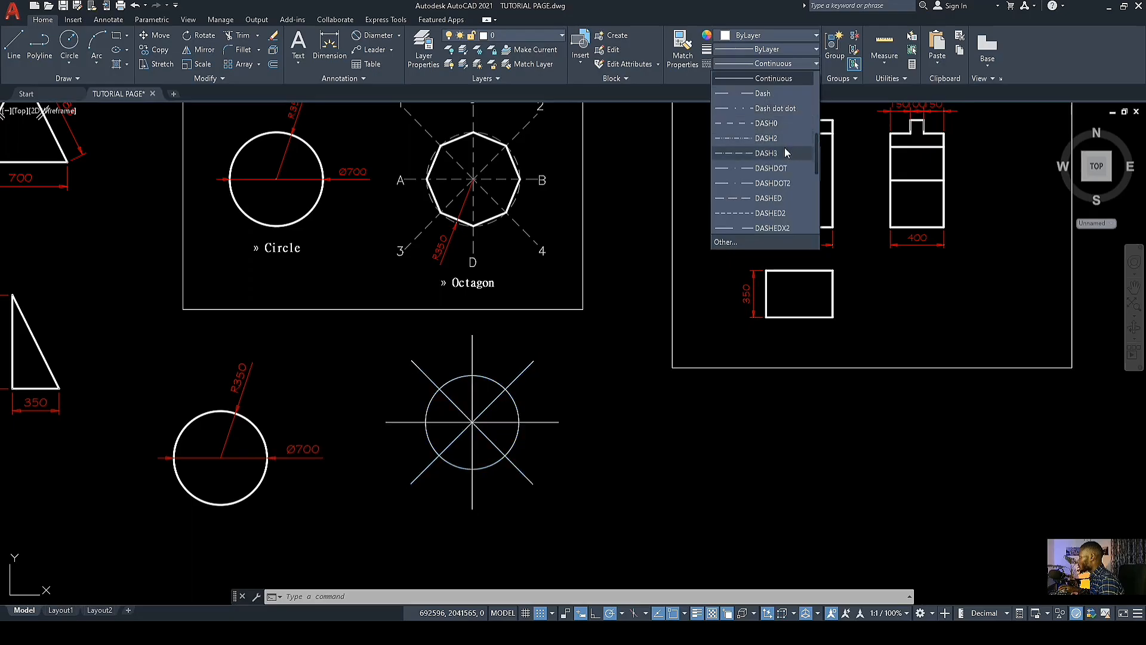
scroll(787, 179, "down", 1)
scroll(787, 186, "down", 2)
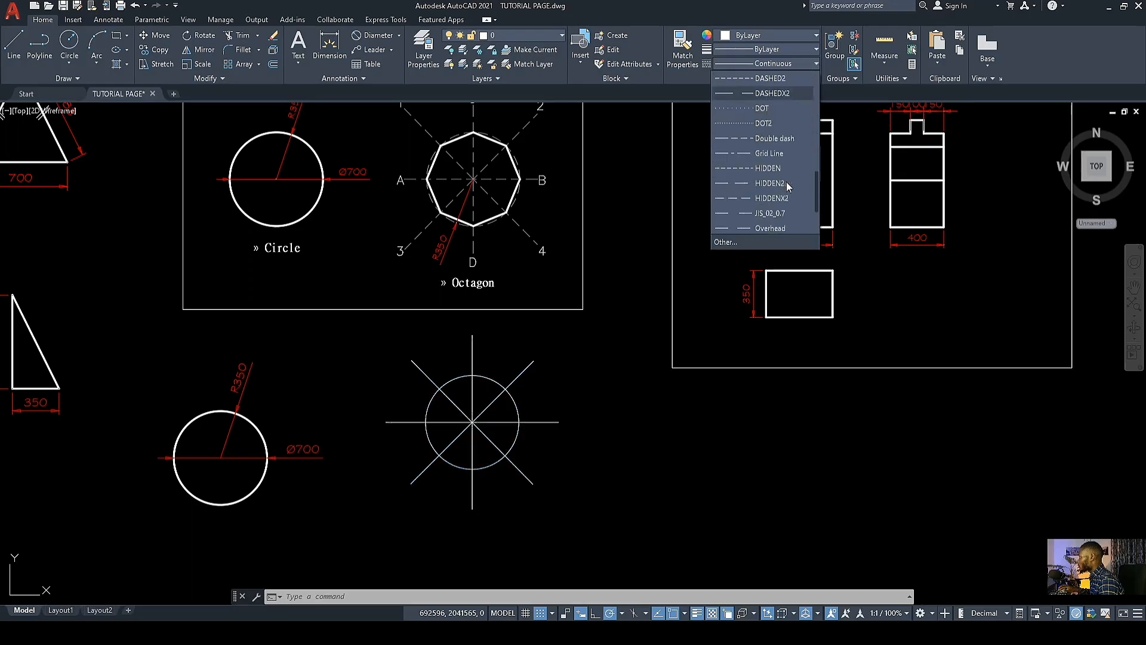
left_click(744, 168)
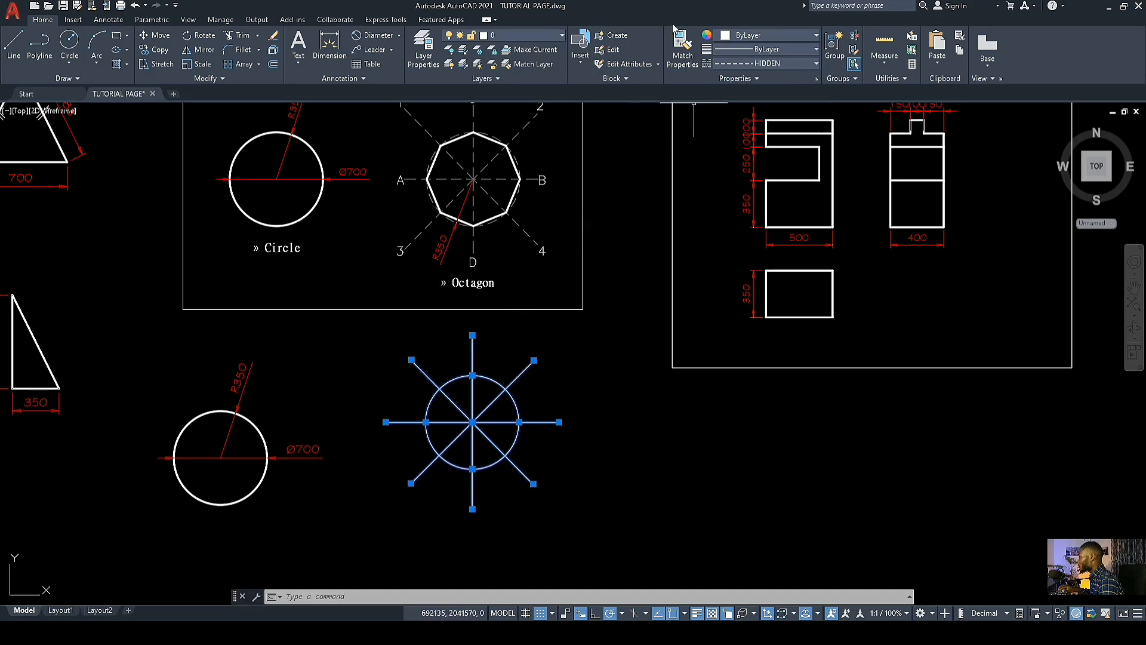
Step: Set the colour of the selected circle and axes to grey 147,149,152 and clear the selection
left_click(814, 37)
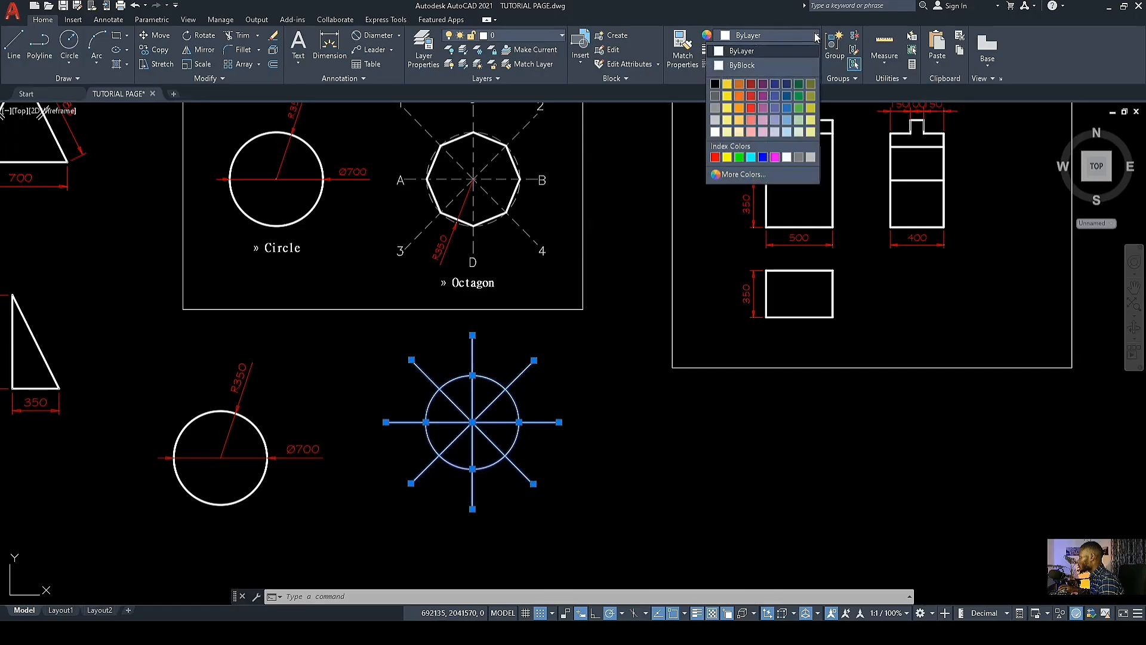
left_click(713, 109)
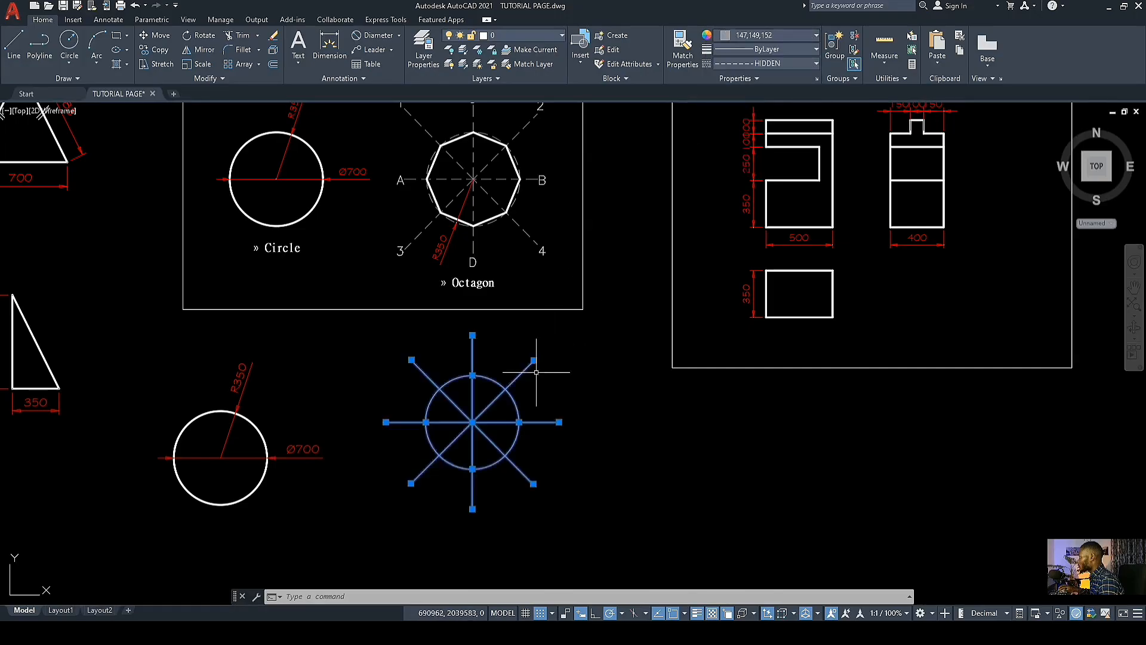
scroll(475, 436, "up", 4)
scroll(479, 394, "up", 3)
scroll(519, 332, "down", 5)
key("Escape")
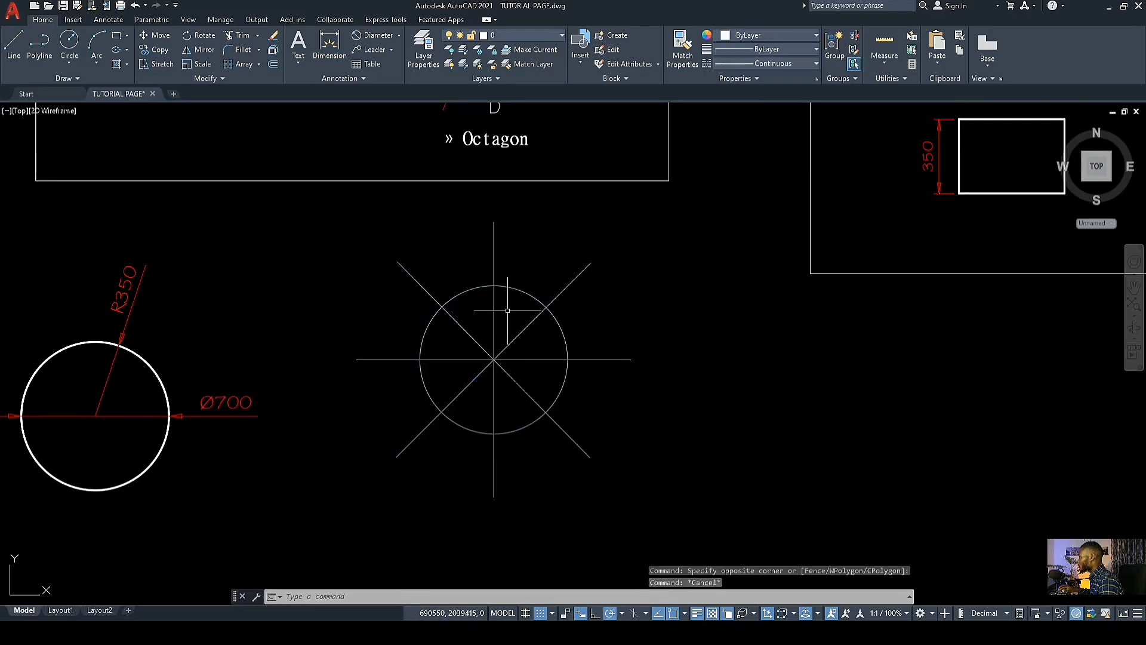
Step: Compare the dash pattern of the reference octagon's axes and circle with the new construction lines
scroll(501, 296, "up", 5)
scroll(488, 239, "up", 2)
scroll(484, 214, "down", 6)
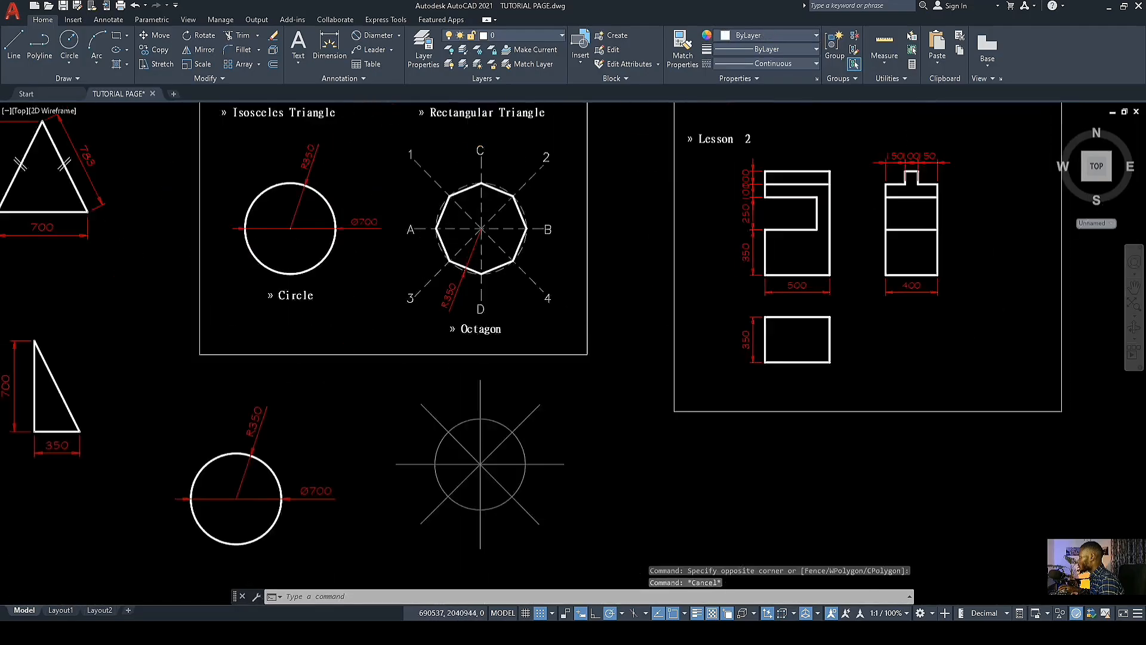
scroll(435, 161, "up", 6)
scroll(478, 305, "up", 4)
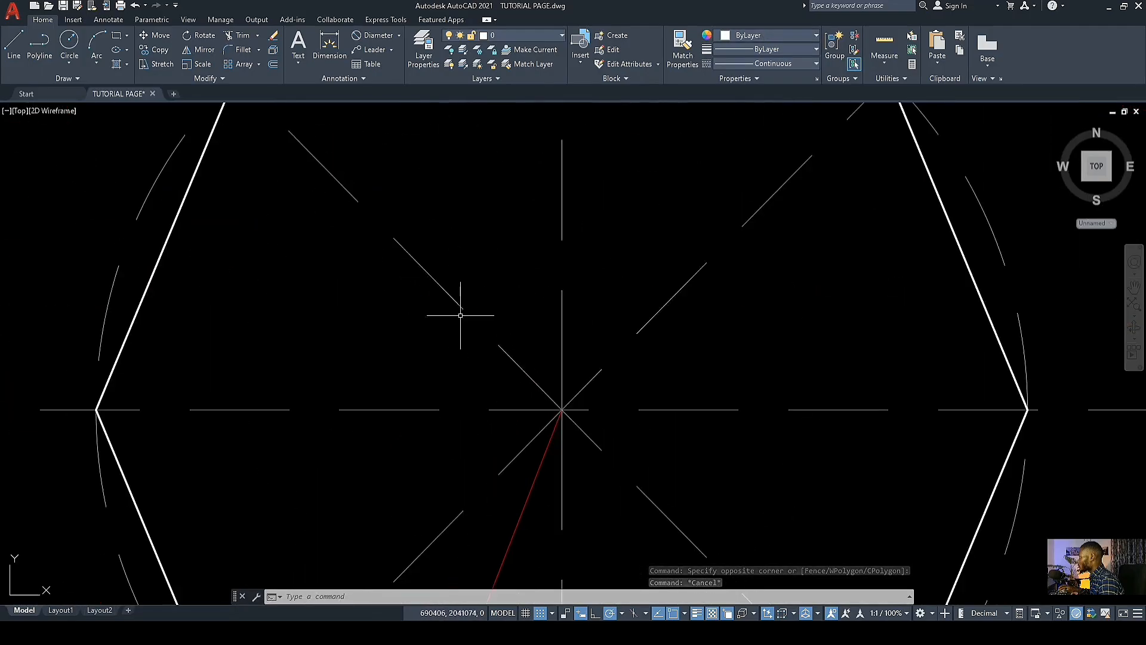
scroll(489, 359, "down", 8)
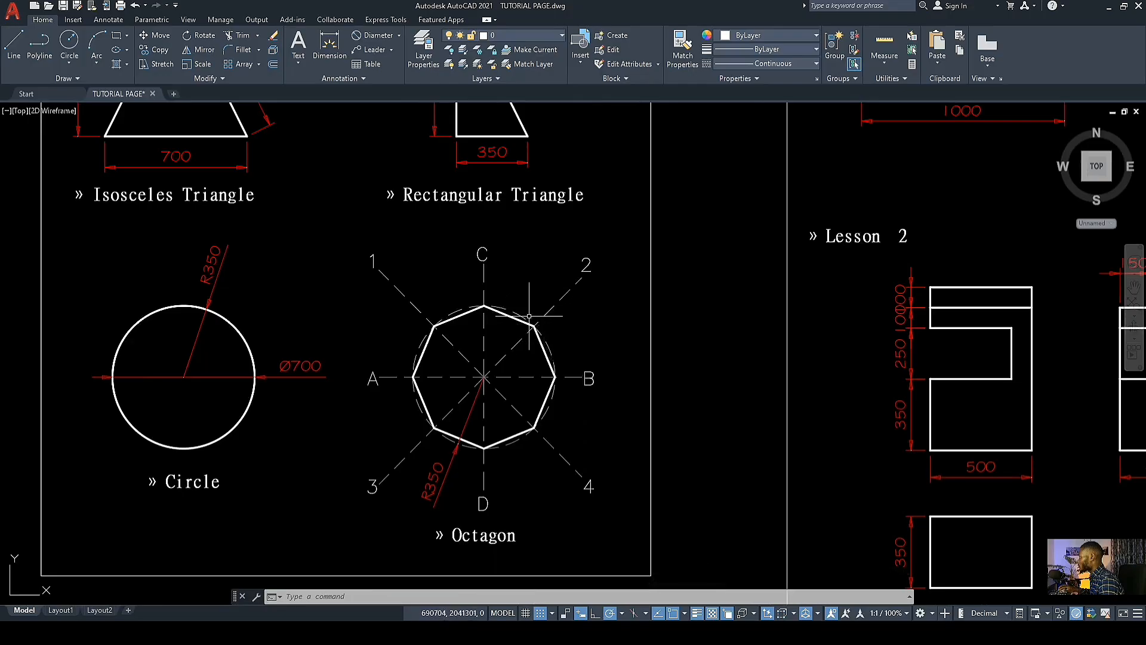
scroll(538, 314, "up", 5)
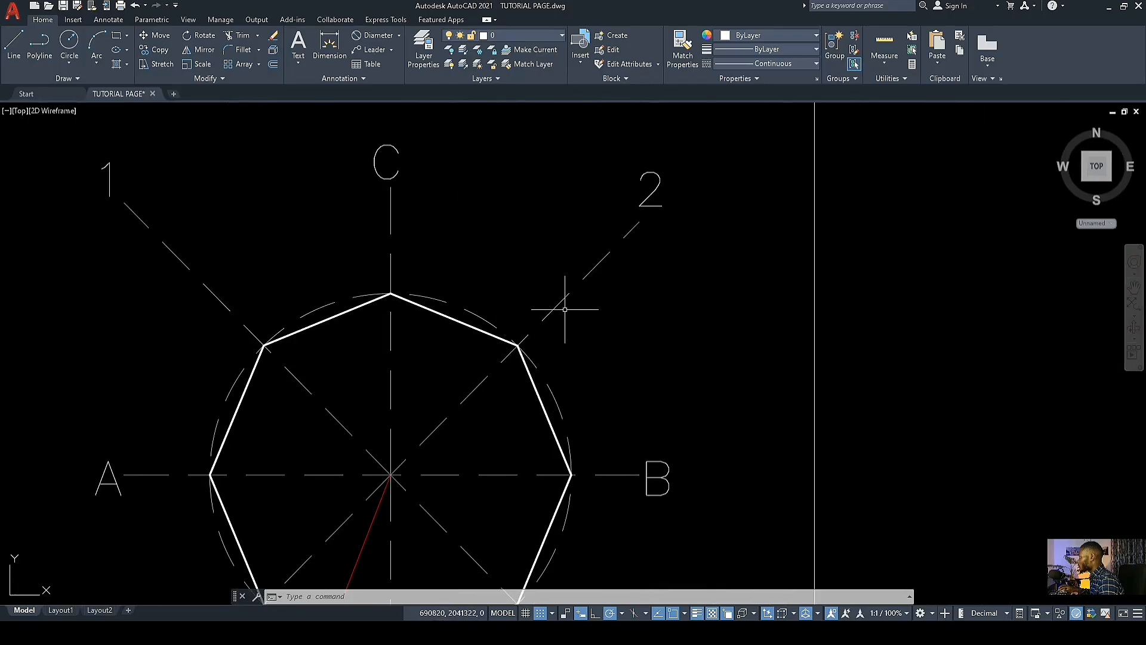
scroll(536, 305, "down", 4)
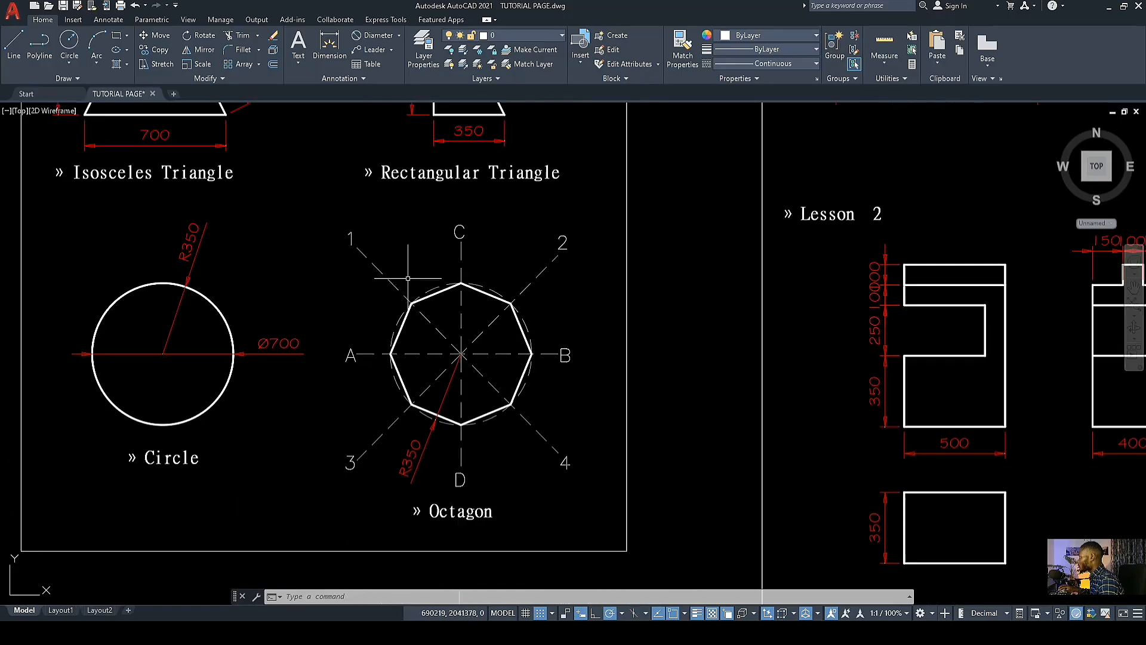
middle_click_drag(429, 368, 479, 254)
scroll(479, 253, "down", 2)
scroll(520, 484, "up", 4)
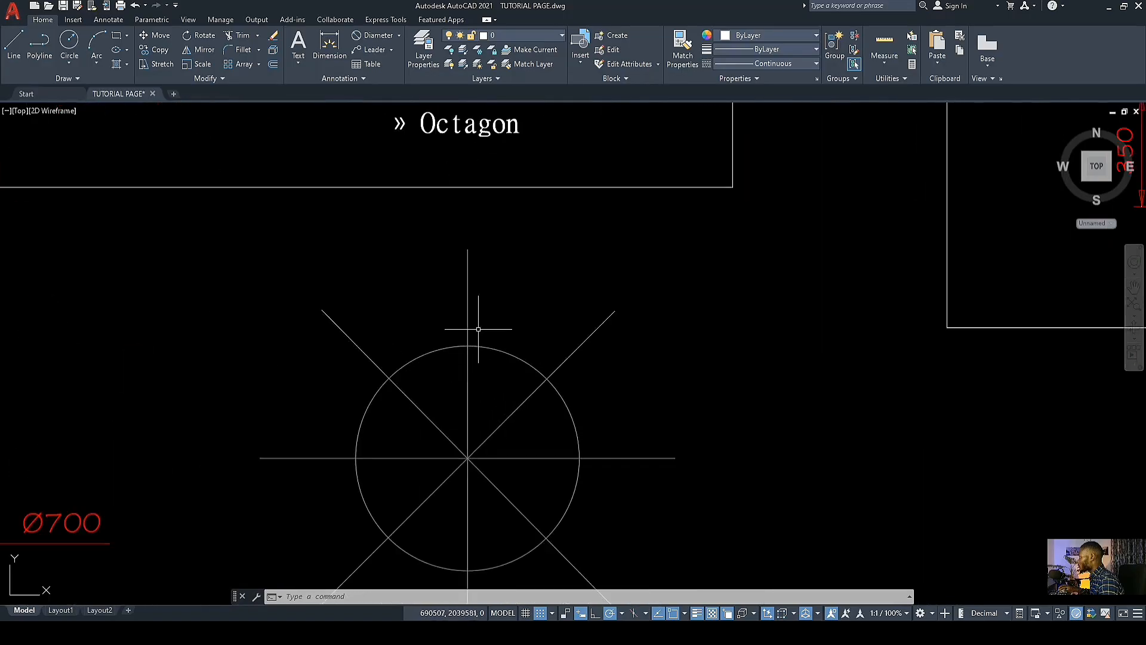
Step: Select the new construction circle with its four axes and open their object properties
middle_click_drag(493, 296, 525, 251)
scroll(525, 253, "down", 2)
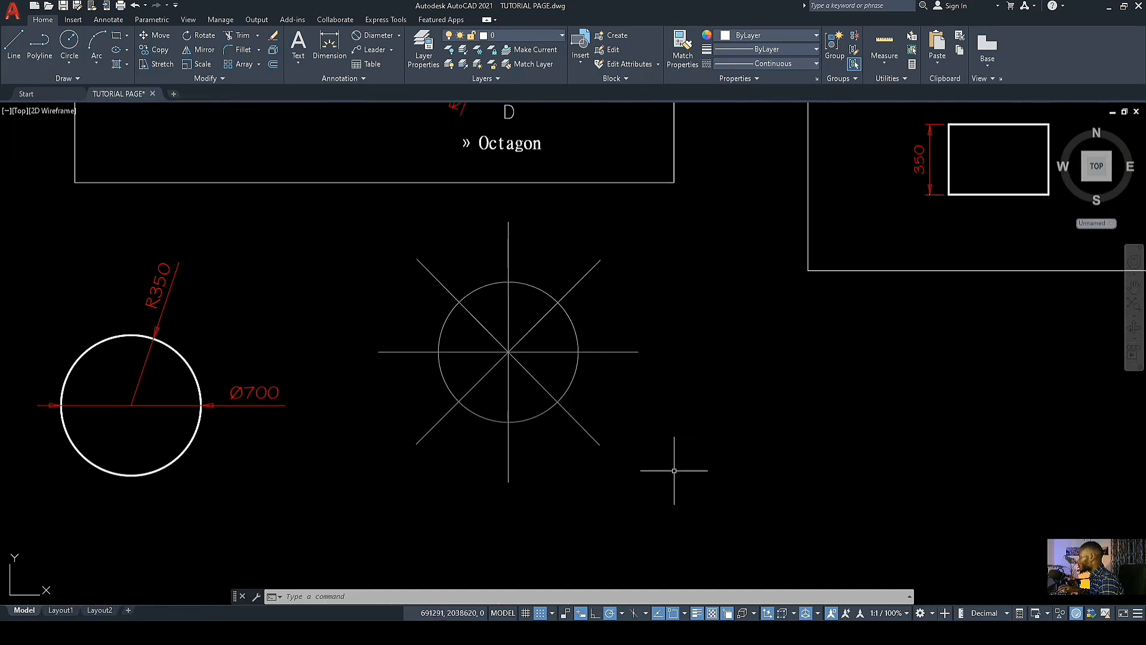
left_click(685, 486)
left_click(411, 239)
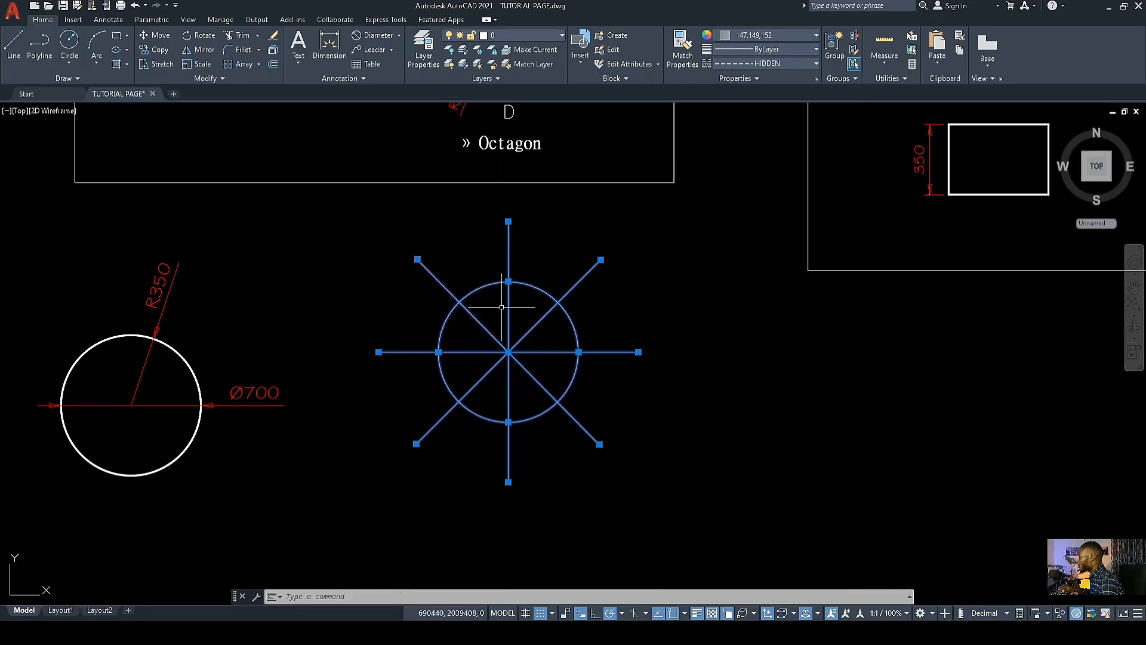
middle_click_drag(492, 296, 463, 344)
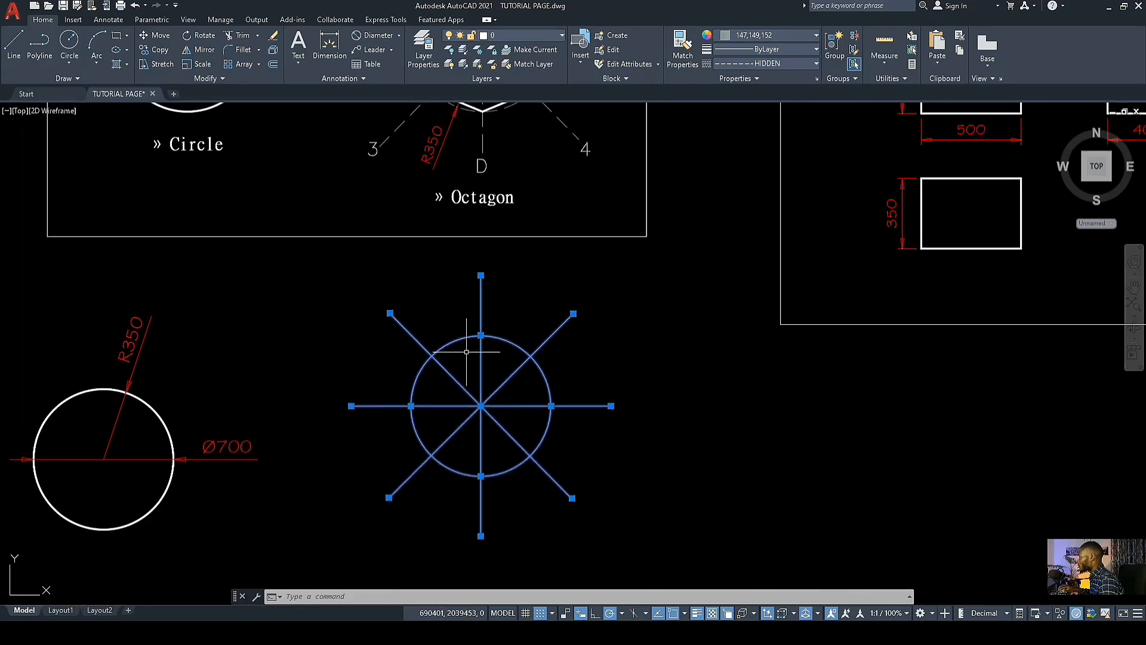
right_click(467, 352)
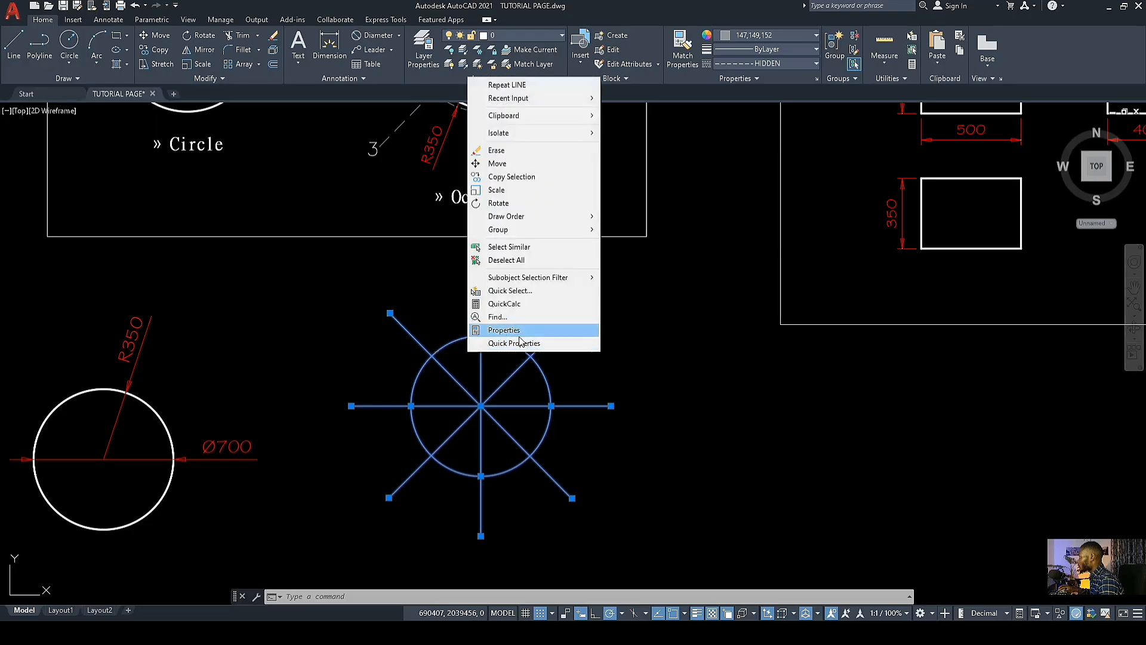
left_click(517, 330)
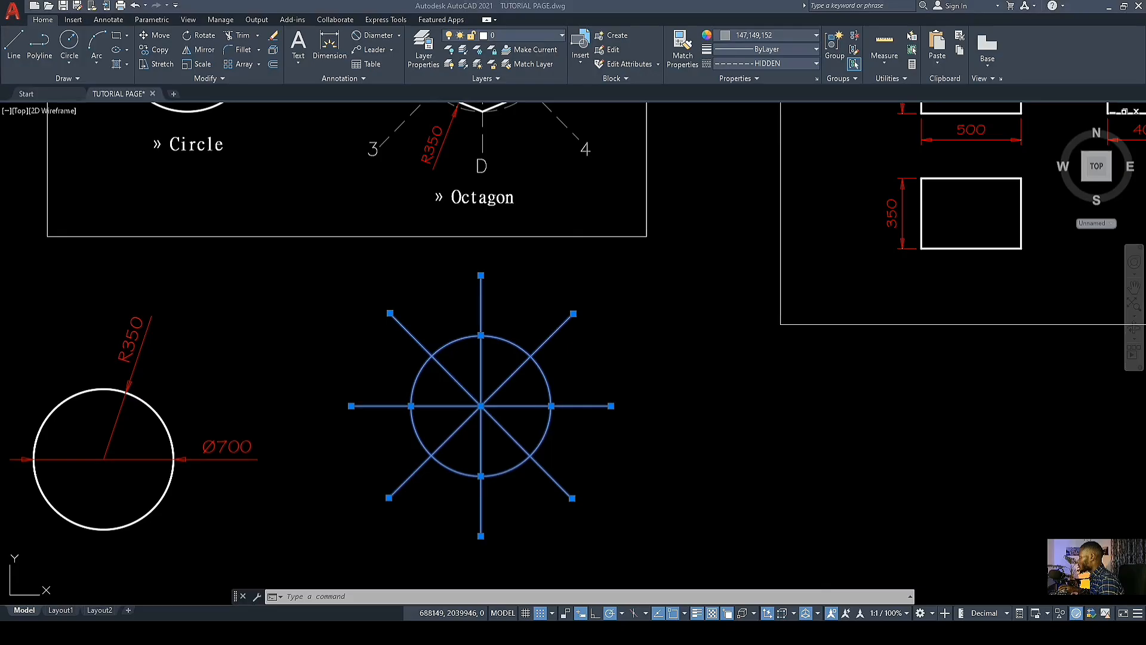
right_click(441, 371)
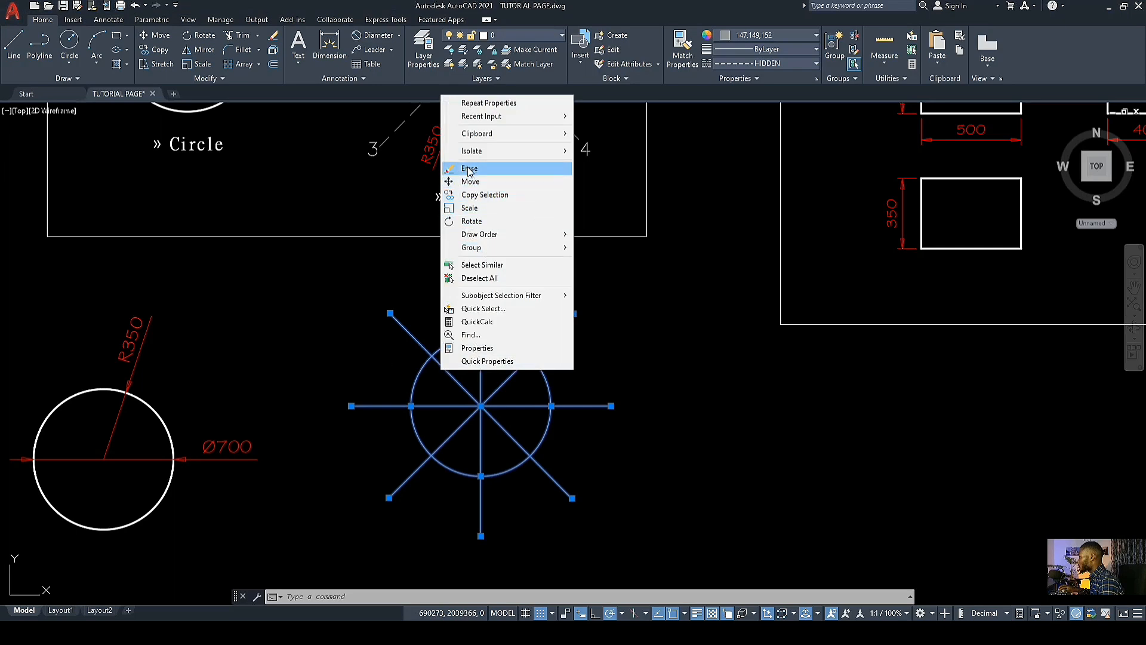
left_click(477, 347)
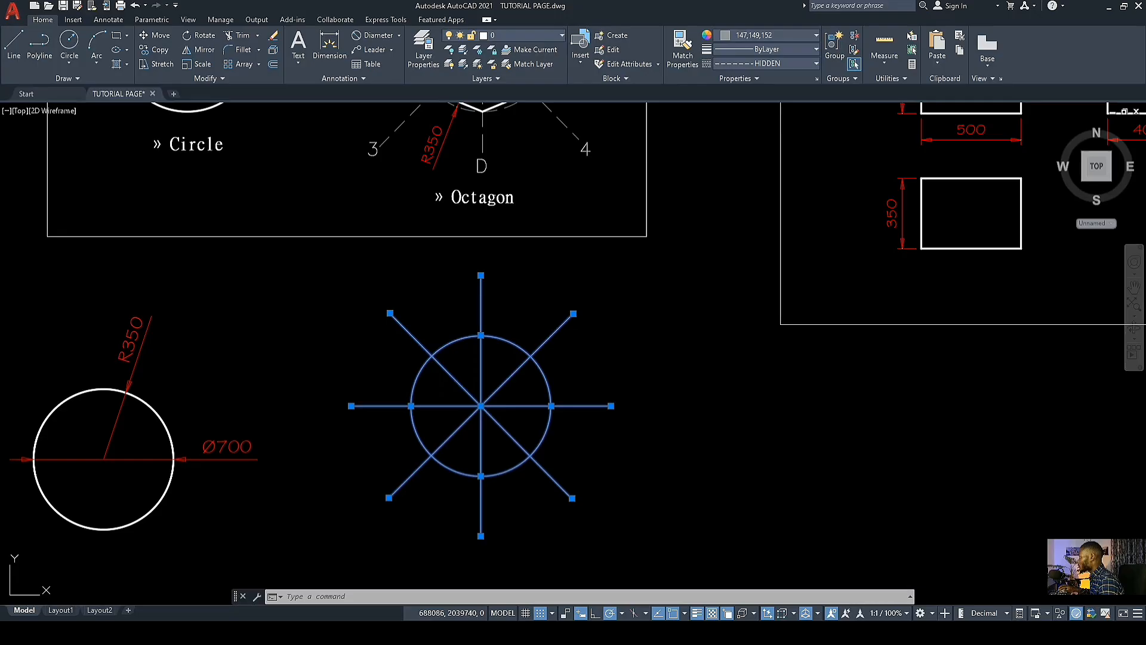
key("ctrl+1")
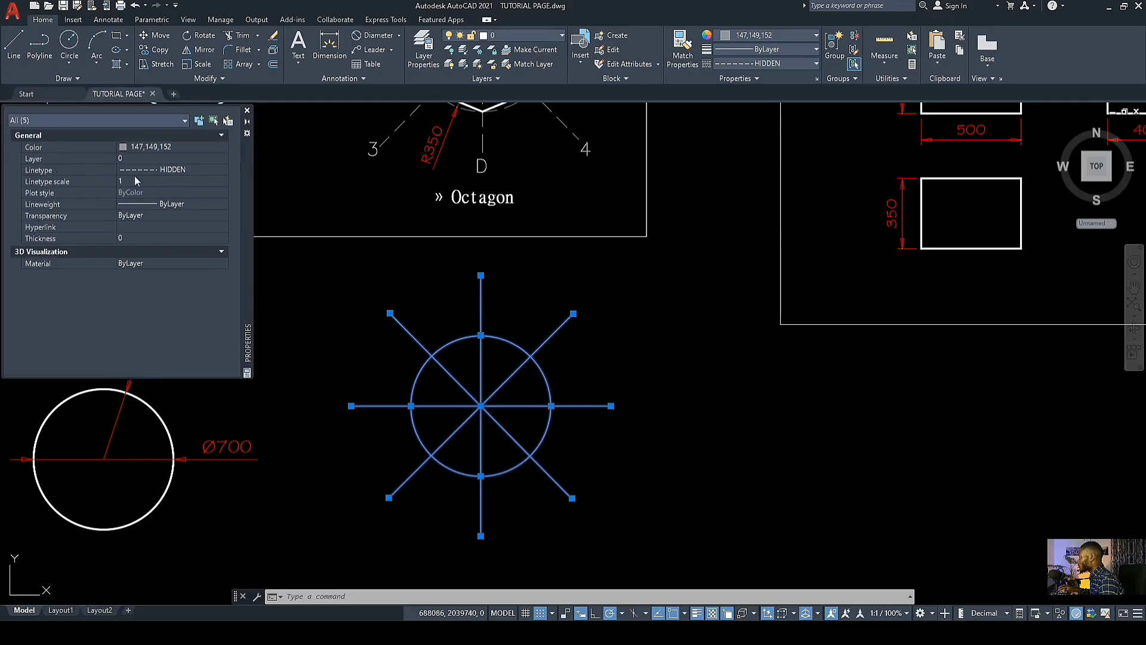
Step: Try linetype scales of 70 and 120 on the selected circle and axes
left_click(342, 303)
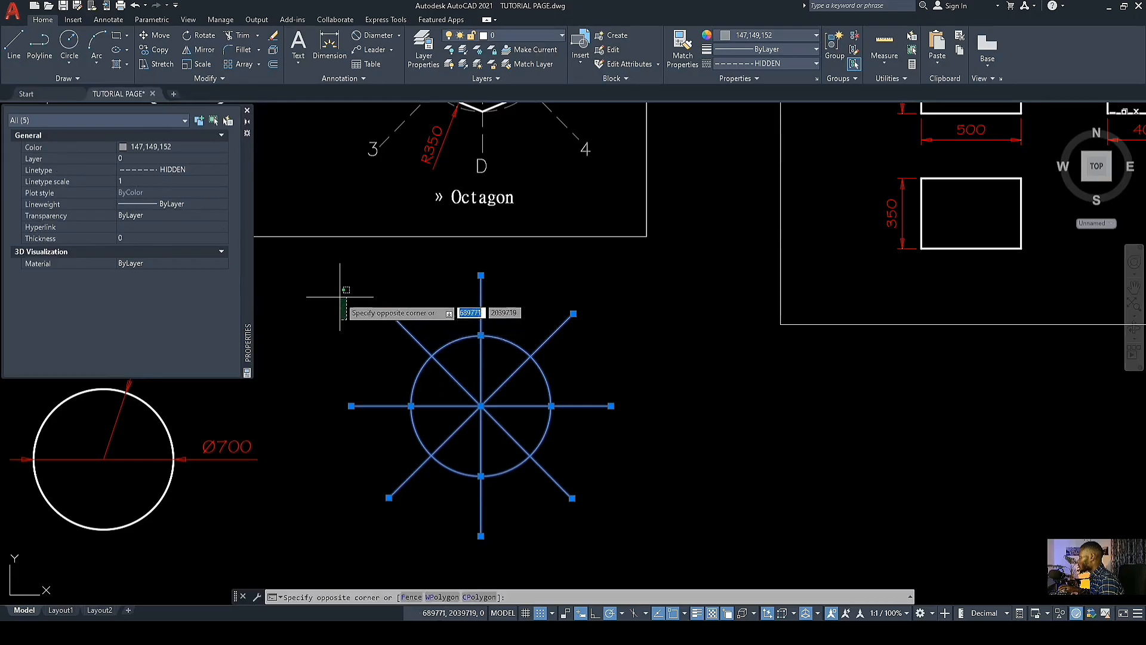
left_click(331, 274)
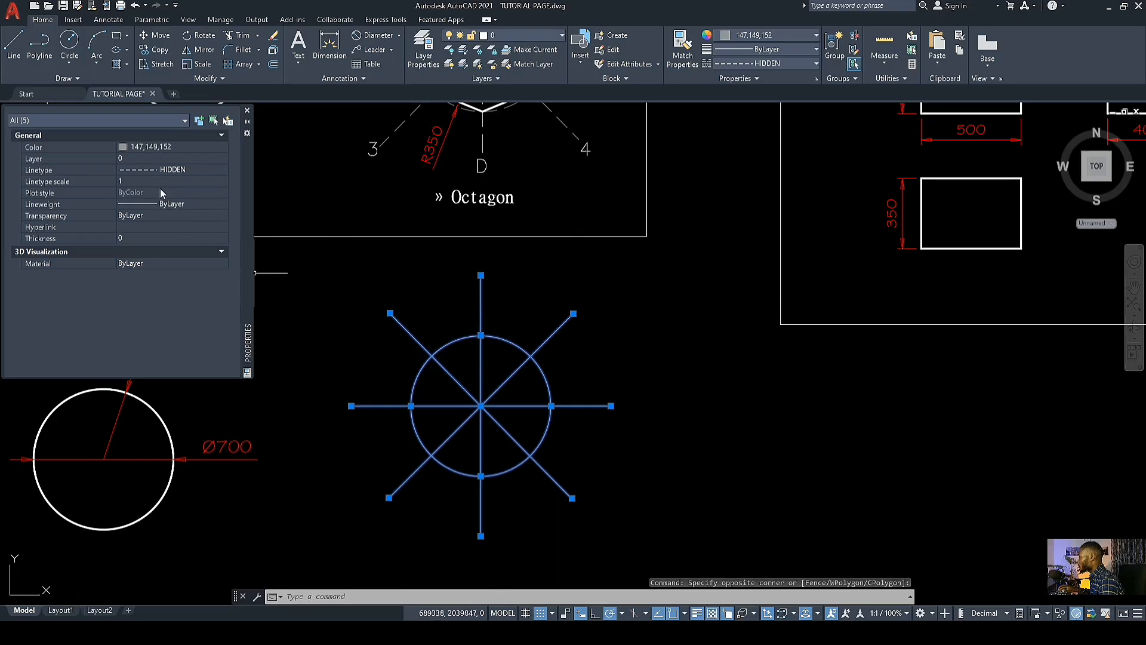
left_click(222, 251)
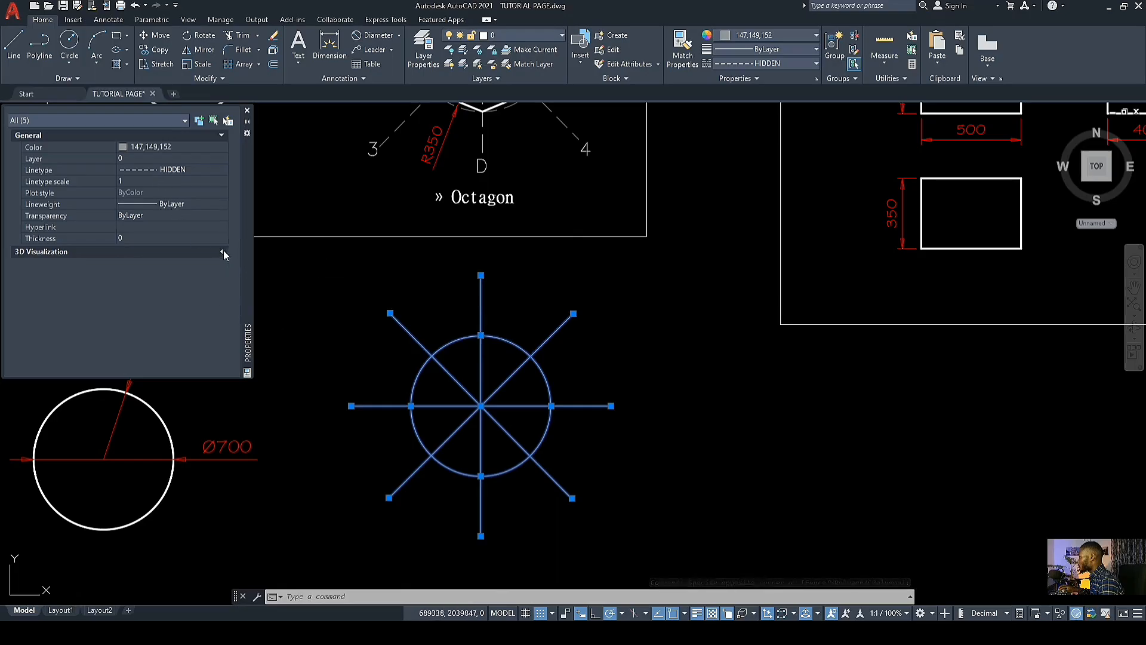
left_click(222, 252)
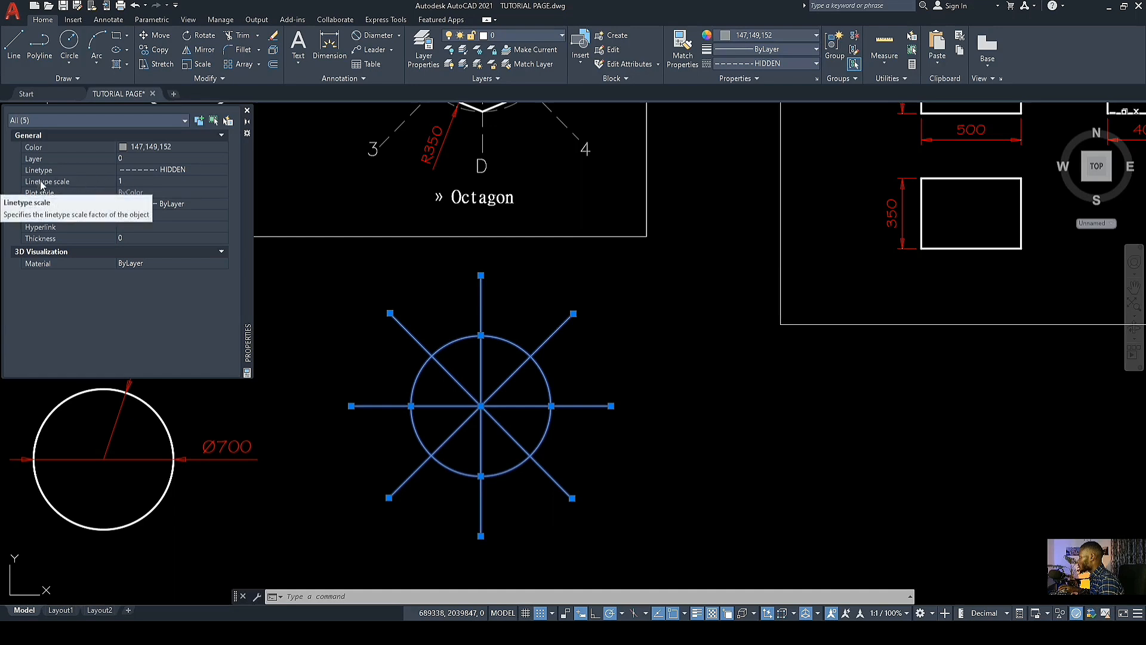
left_click(139, 184)
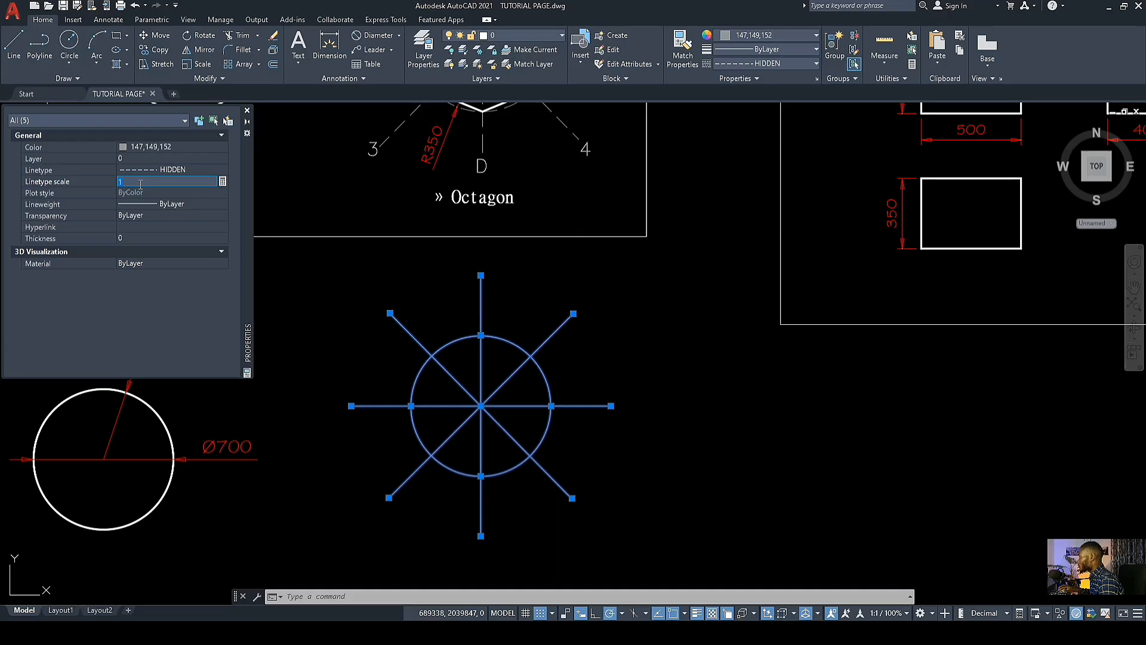
key("Return")
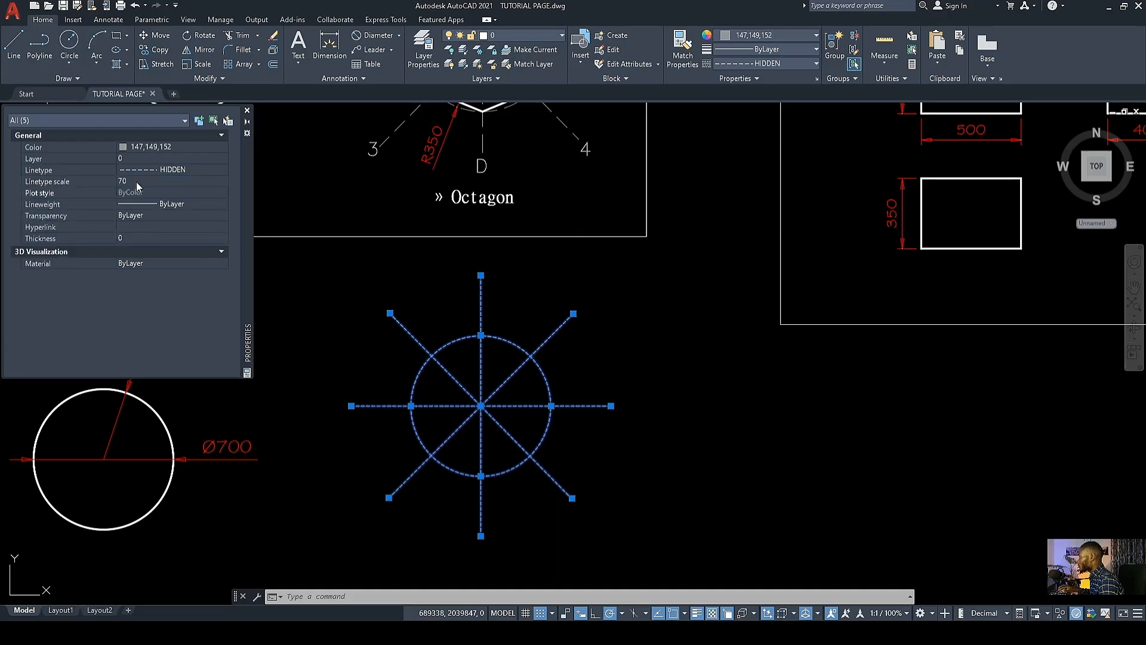
left_click(137, 182)
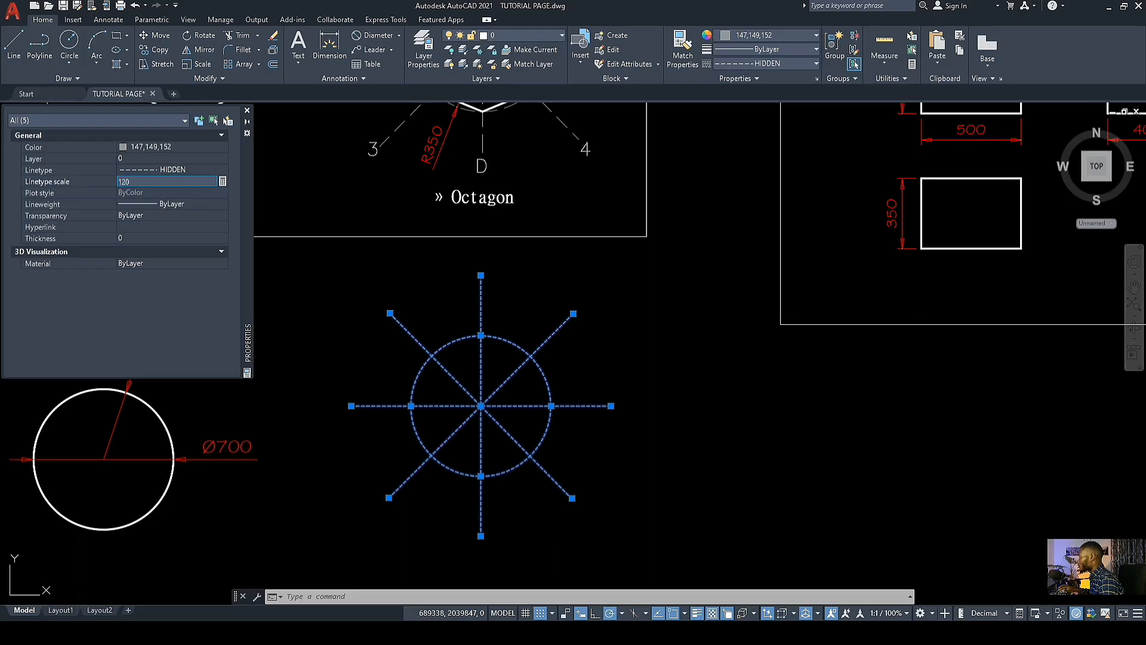
type("120")
key("Return")
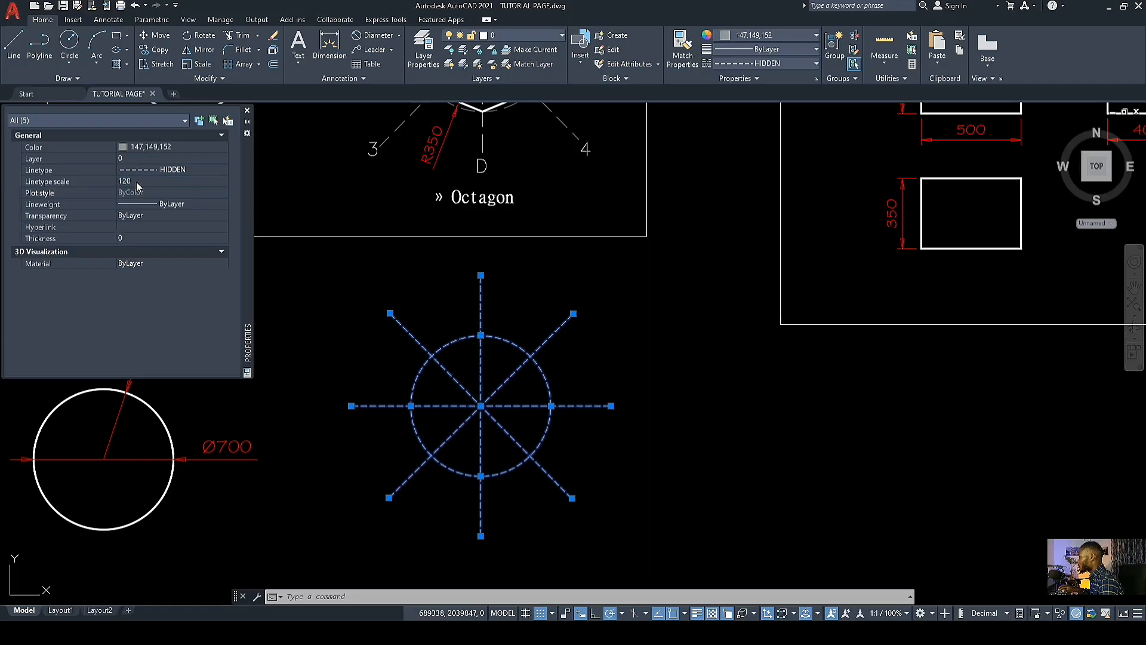
Step: Set the linetype scale of the selected circle and axes to 150 and clear the selection
left_click(137, 181)
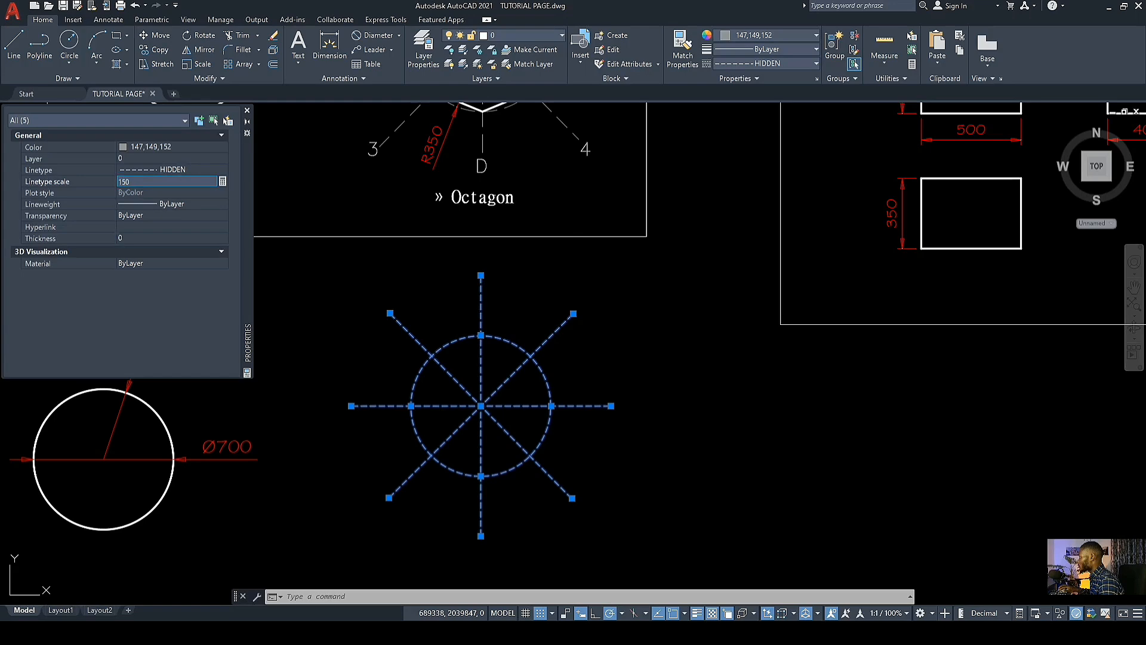
type("150")
key("Return")
key("Escape")
Step: Compare the dashes of the new circle and axes with the reference octagon's and close the object properties
scroll(499, 386, "down", 4)
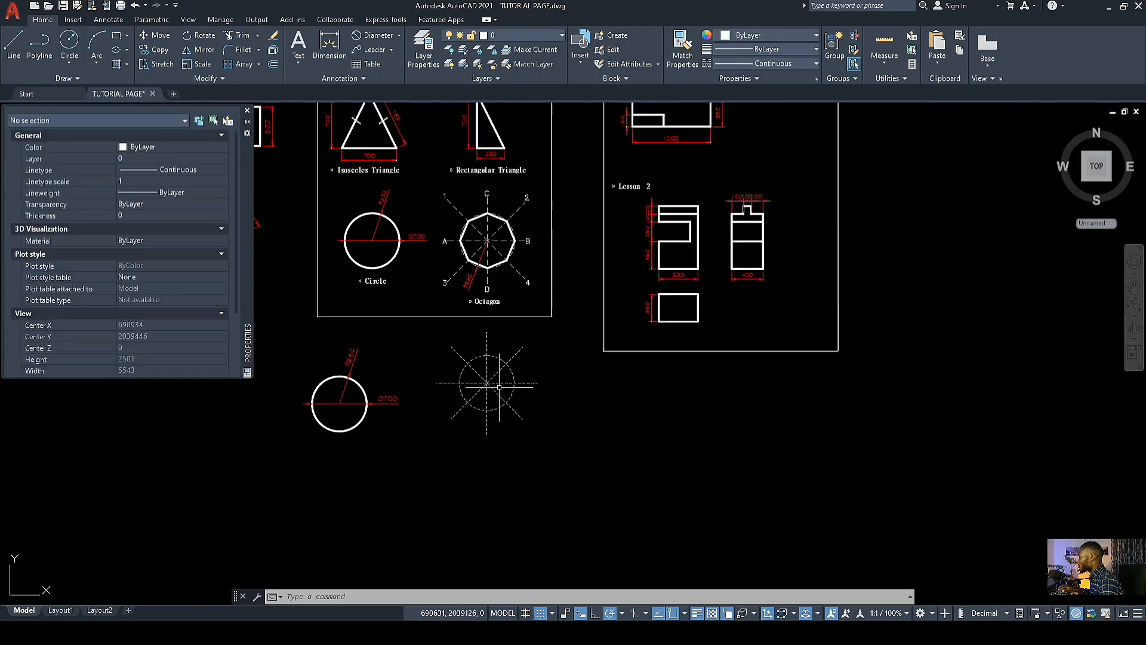
scroll(463, 399, "up", 5)
mouse_move(484, 375)
middle_mouse_down()
mouse_move(429, 453)
mouse_move(428, 473)
middle_mouse_up()
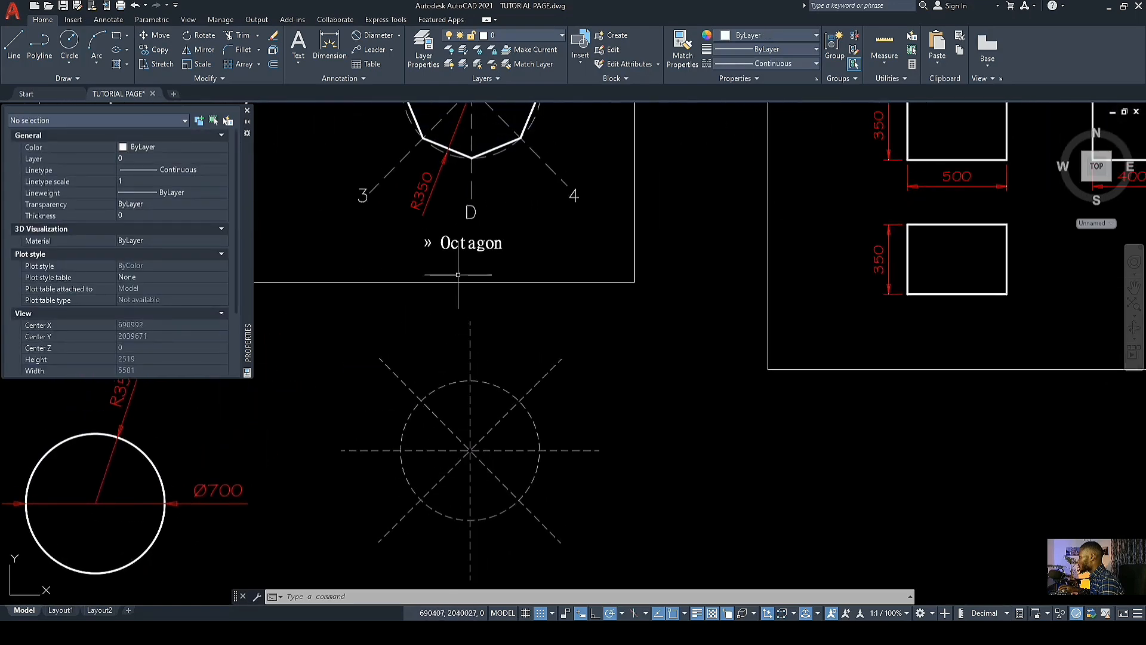
middle_click_drag(460, 292, 474, 423)
scroll(479, 266, "up", 2)
scroll(463, 352, "down", 2)
middle_click_drag(447, 533, 425, 375)
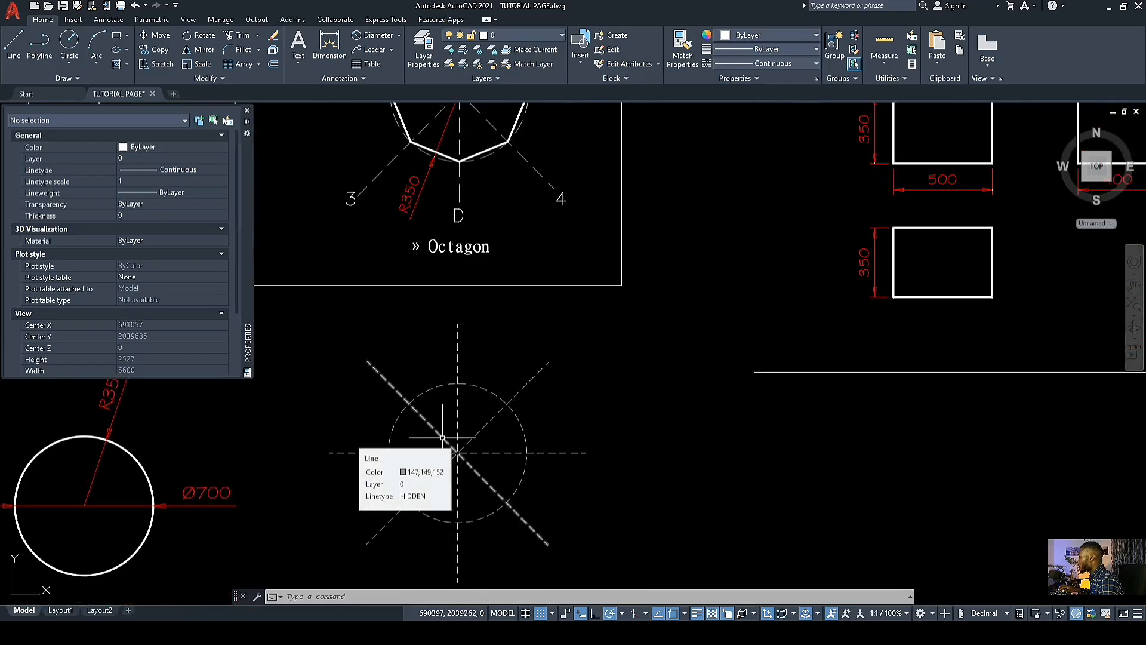
scroll(457, 446, "up", 2)
scroll(457, 447, "down", 2)
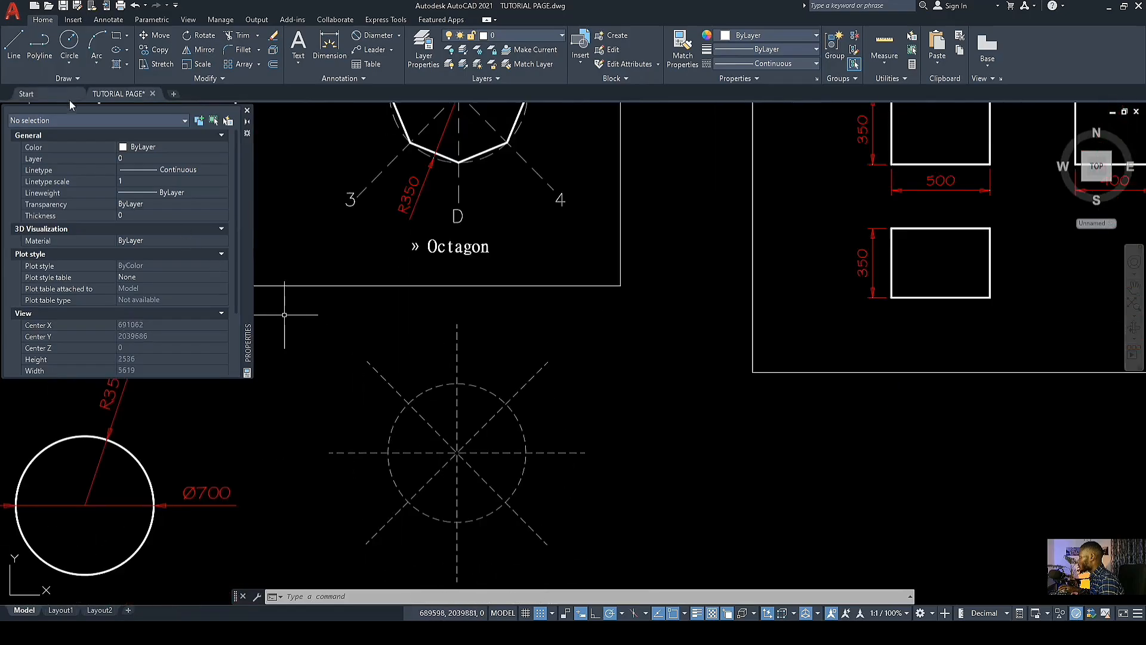
left_click(246, 113)
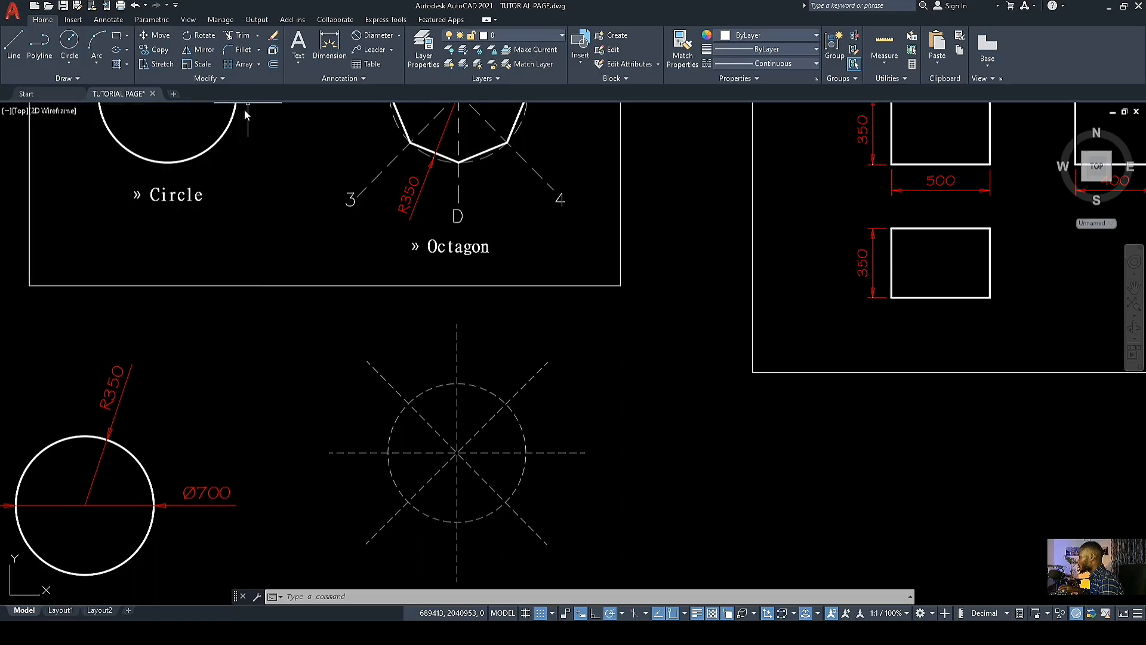
Step: Examine how the reference octagon's edges connect the points where its axes cross the construction circle
scroll(322, 250, "down", 2)
scroll(352, 156, "up", 2)
scroll(352, 156, "up", 2)
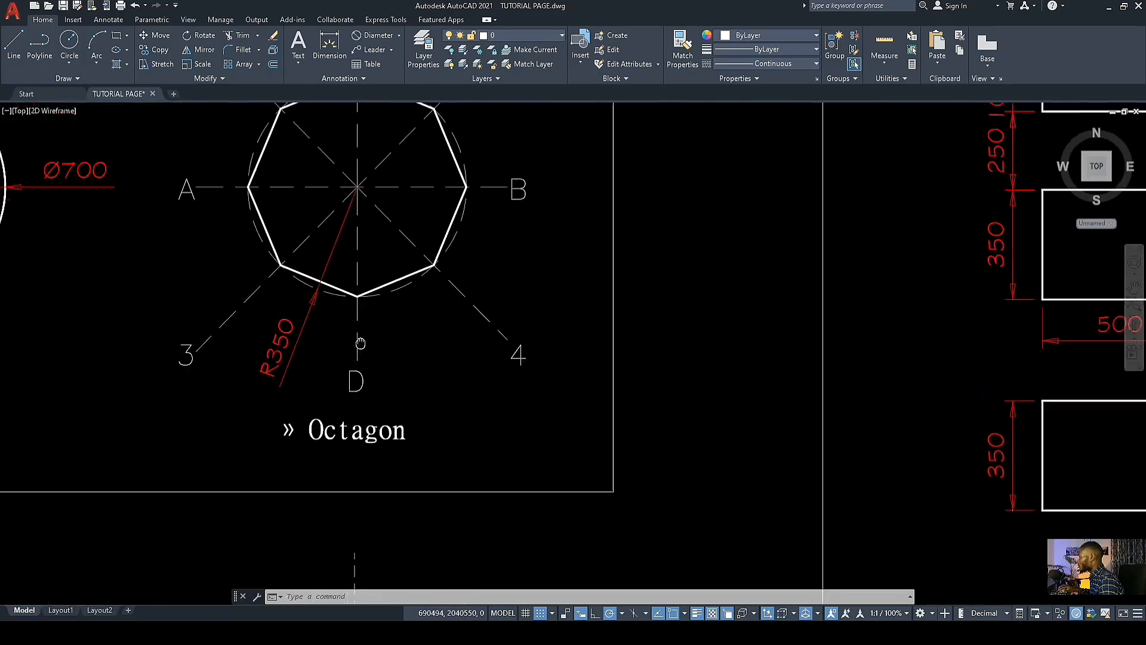
scroll(382, 232, "up", 2)
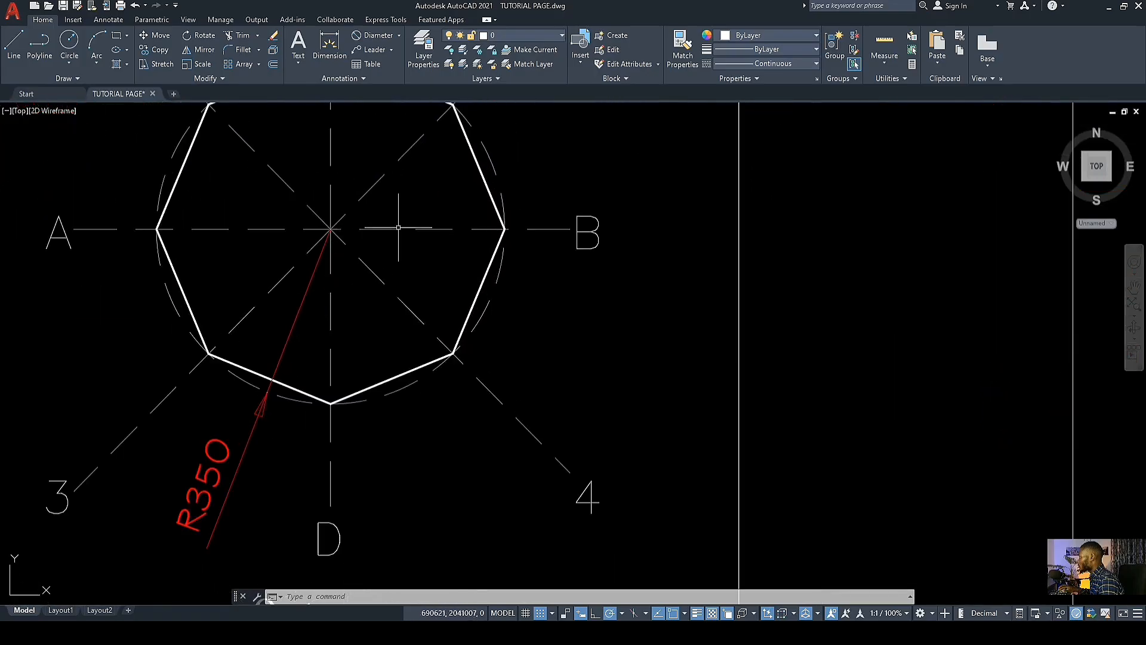
scroll(391, 238, "down", 3)
scroll(391, 291, "up", 3)
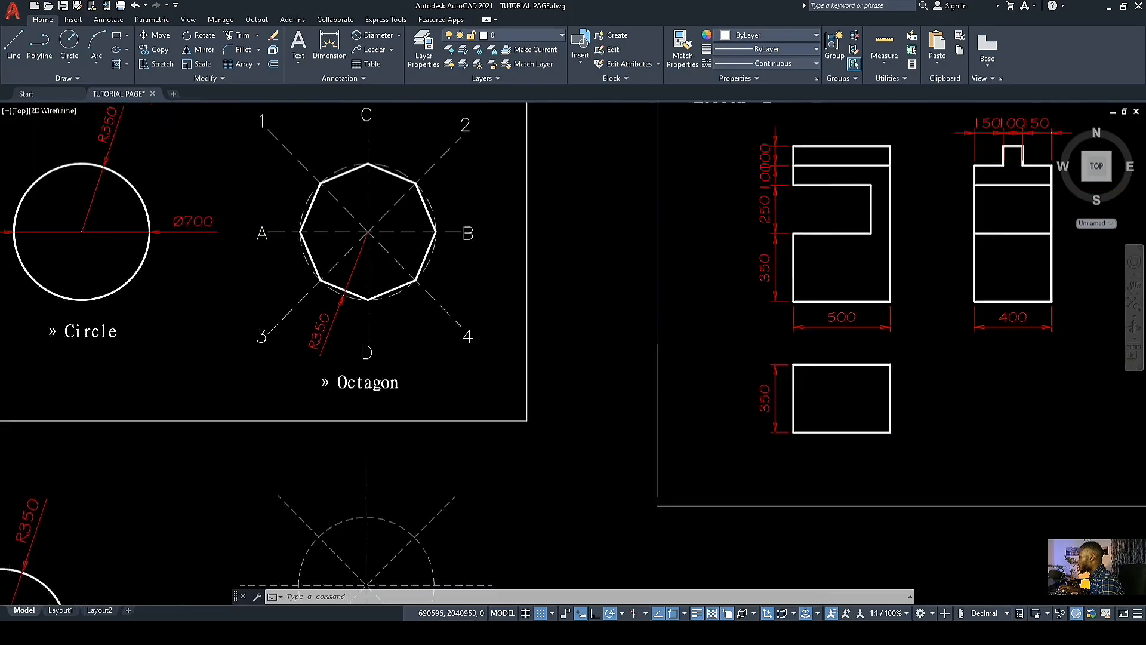
scroll(383, 302, "down", 5)
scroll(358, 480, "up", 2)
scroll(370, 465, "up", 2)
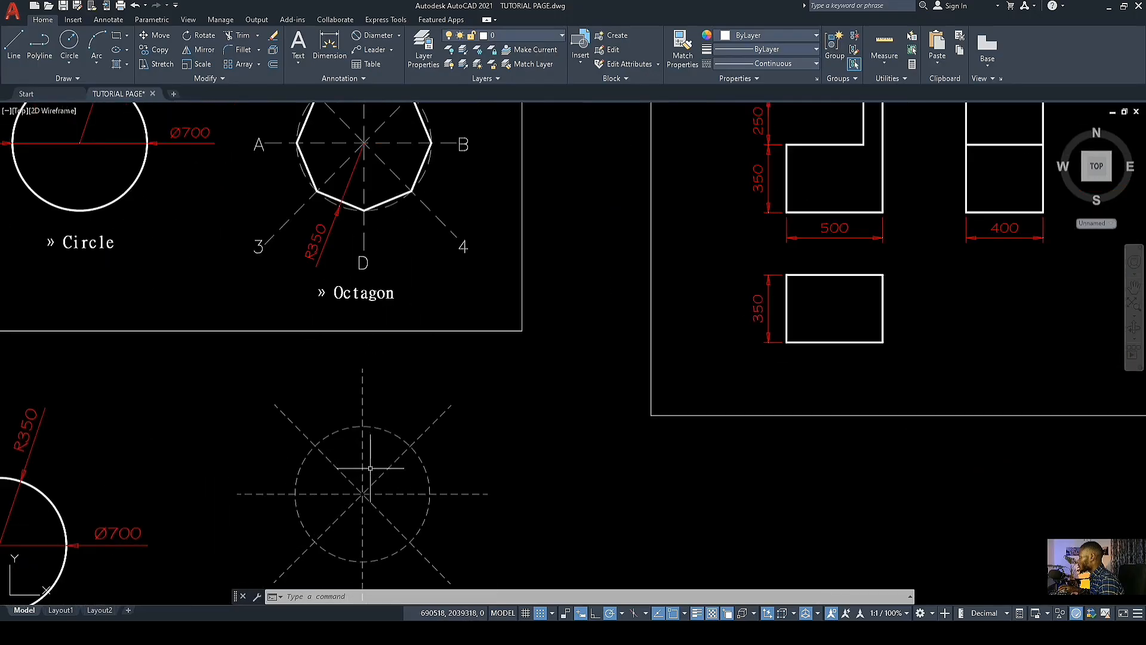
scroll(420, 491, "down", 2)
scroll(420, 492, "down", 5)
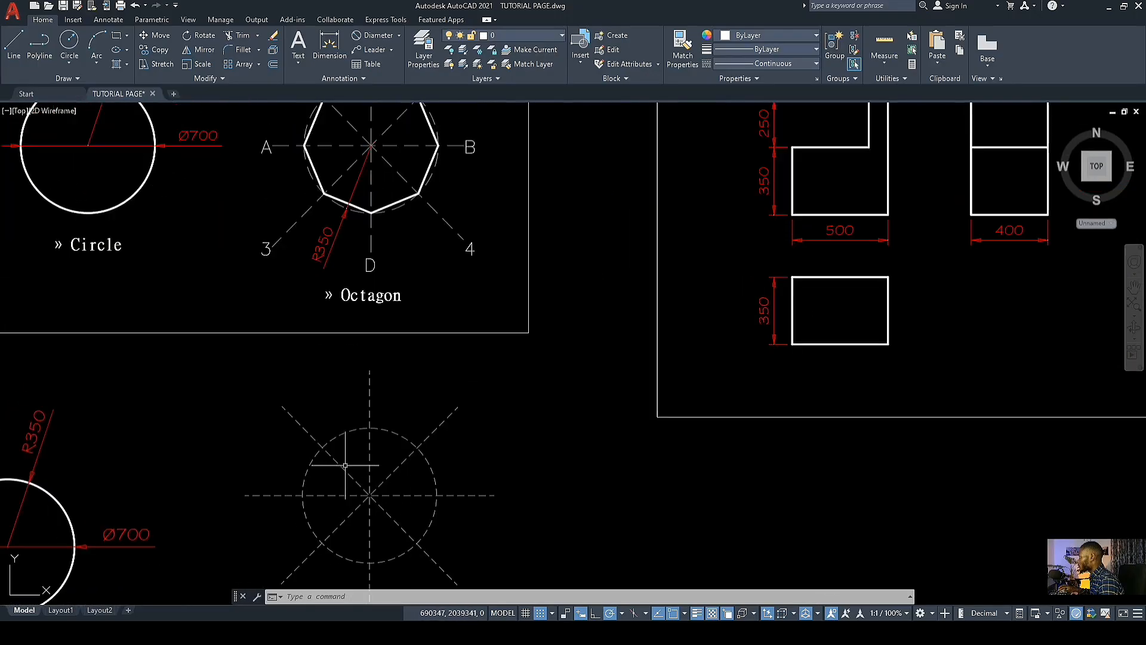
scroll(352, 406, "up", 6)
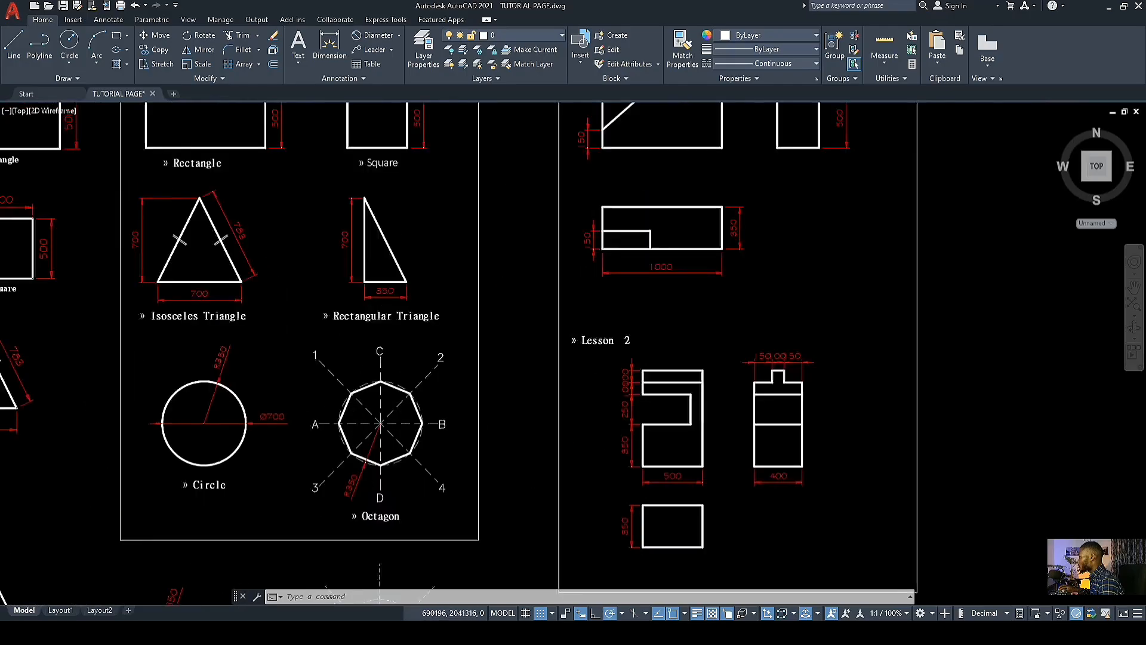
scroll(396, 382, "down", 3)
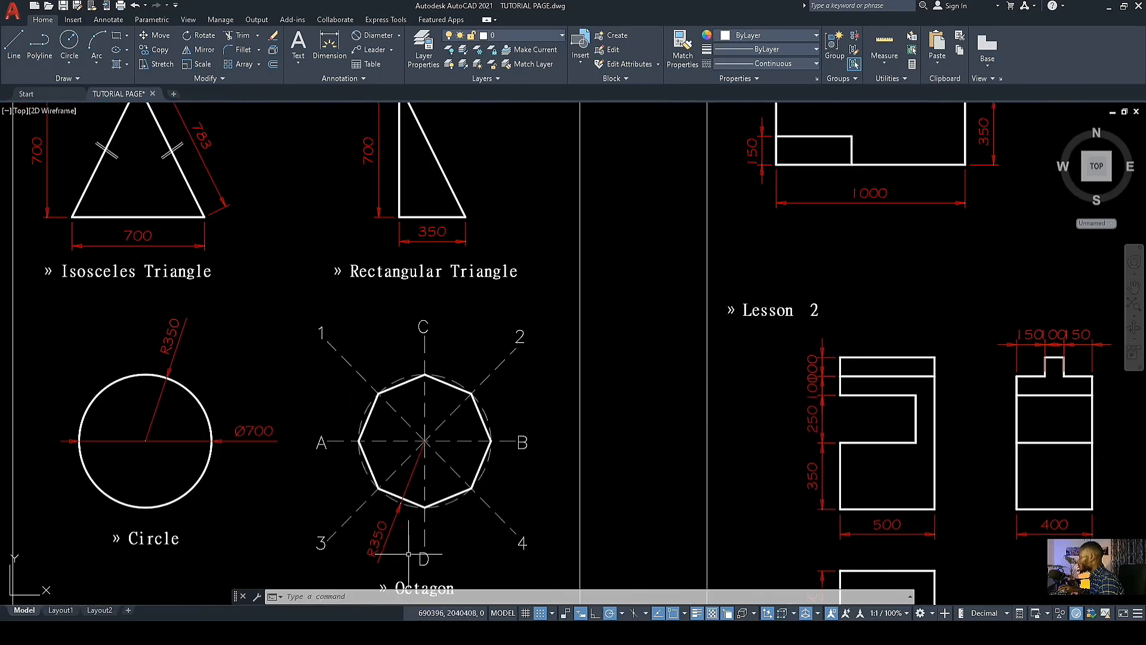
middle_click_drag(408, 554, 399, 480)
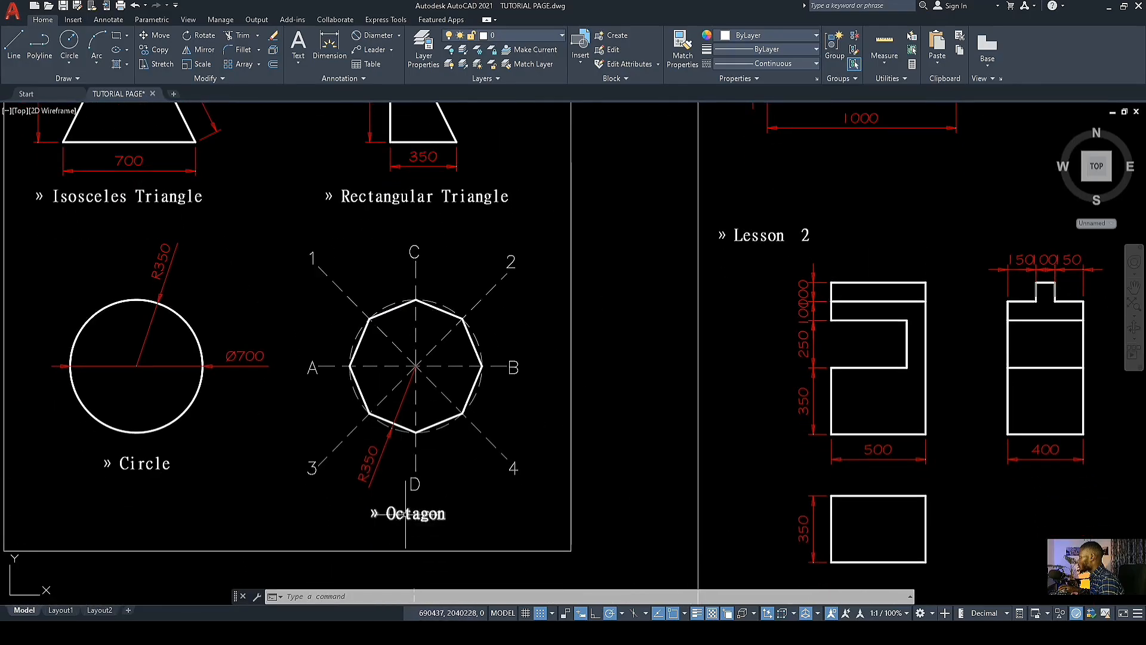
scroll(405, 525, "up", 4)
scroll(412, 549, "down", 5)
scroll(411, 411, "up", 3)
scroll(405, 394, "up", 2)
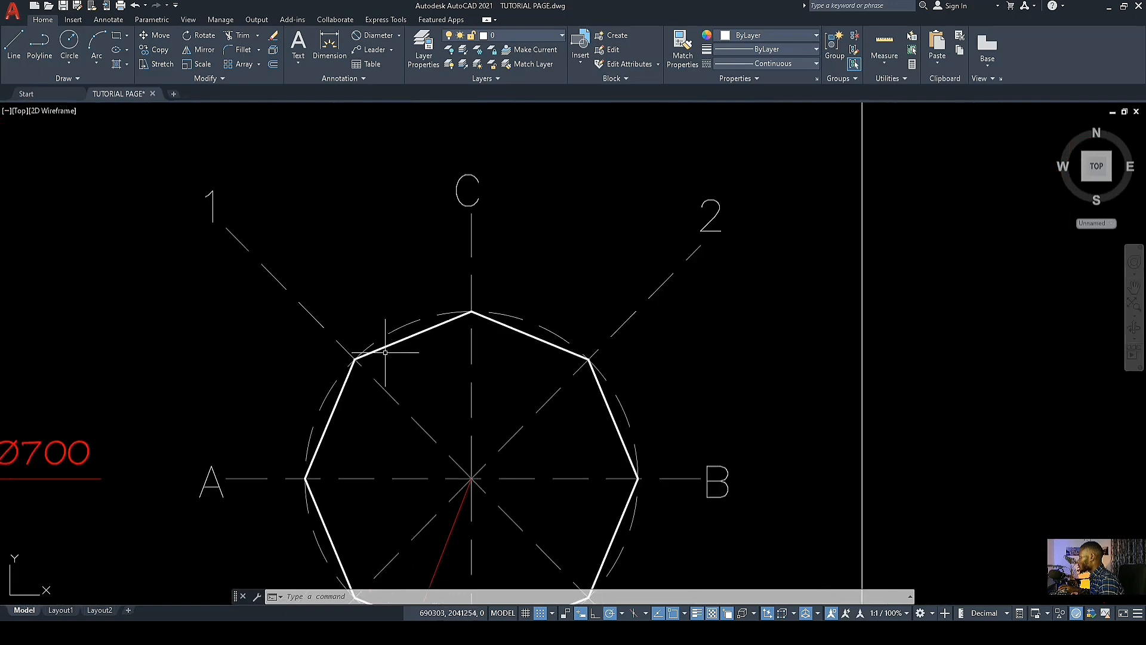
scroll(380, 365, "down", 2)
middle_click_drag(358, 361, 333, 332)
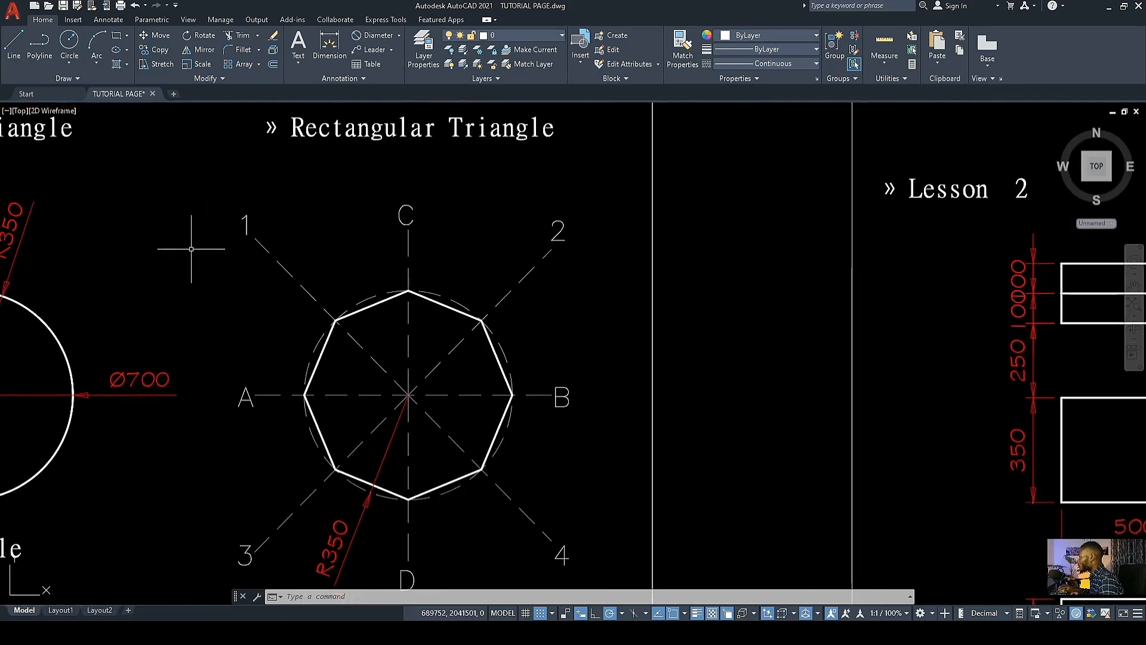
Step: Draw the octagon's two upper-left edges with Line, from the circle's left axis crossing through the diagonal's crossing to the top crossing
left_click(13, 45)
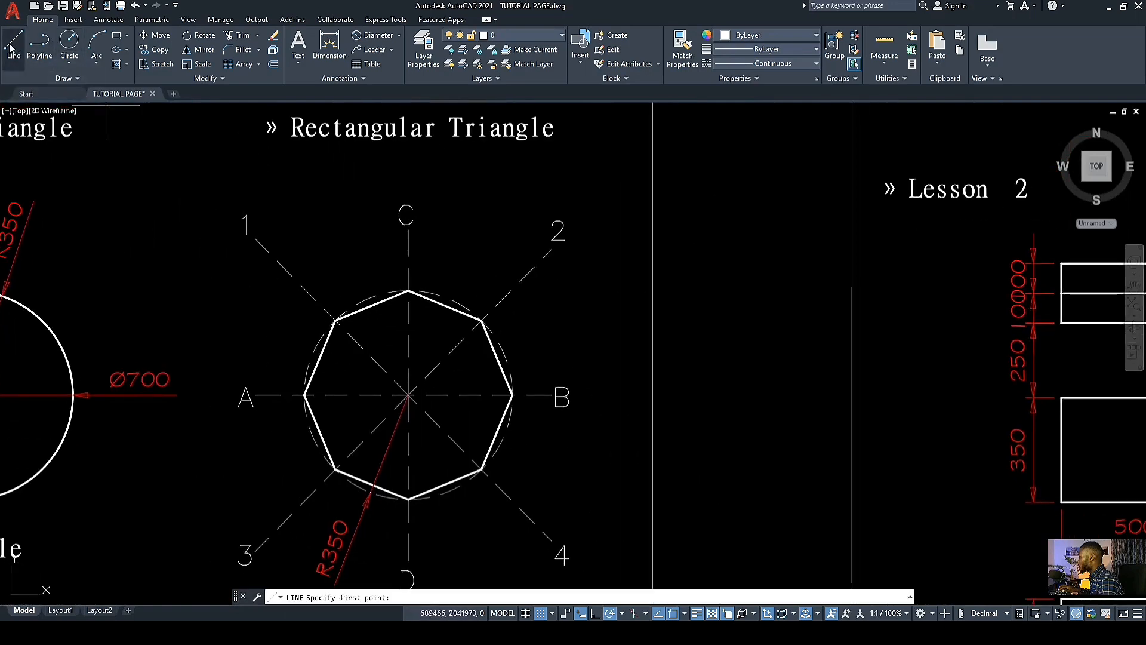
scroll(179, 155, "down", 5)
scroll(137, 220, "up", 2)
scroll(122, 231, "up", 3)
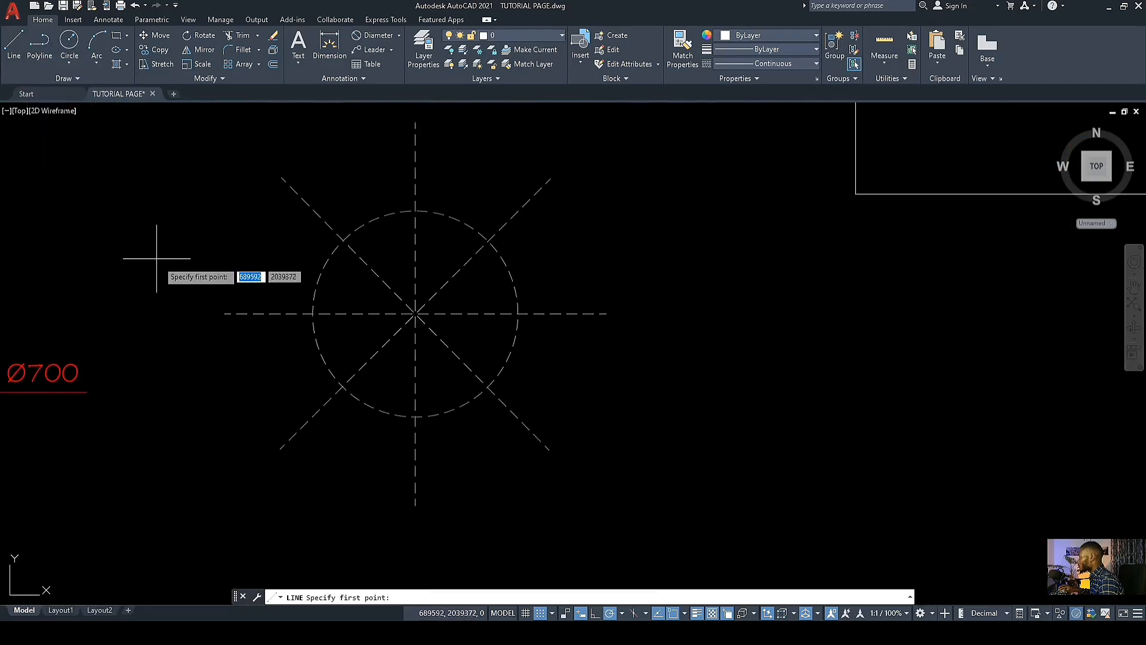
middle_click_drag(293, 376, 246, 480)
scroll(278, 448, "down", 2)
scroll(275, 434, "up", 3)
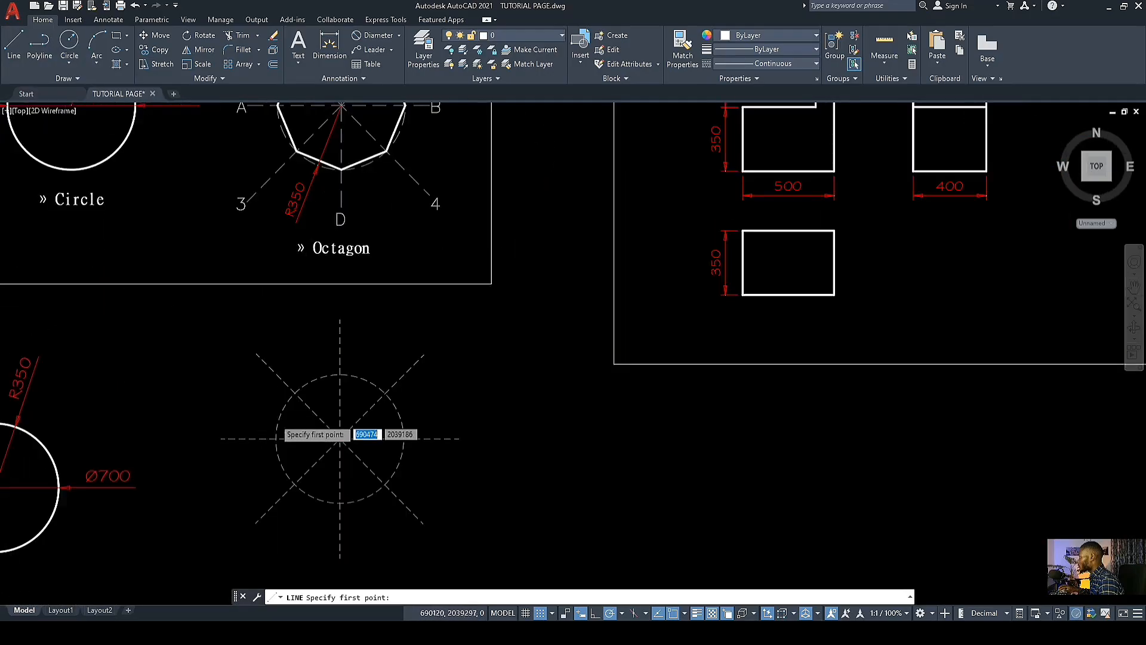
left_click(276, 450)
scroll(276, 450, "up", 4)
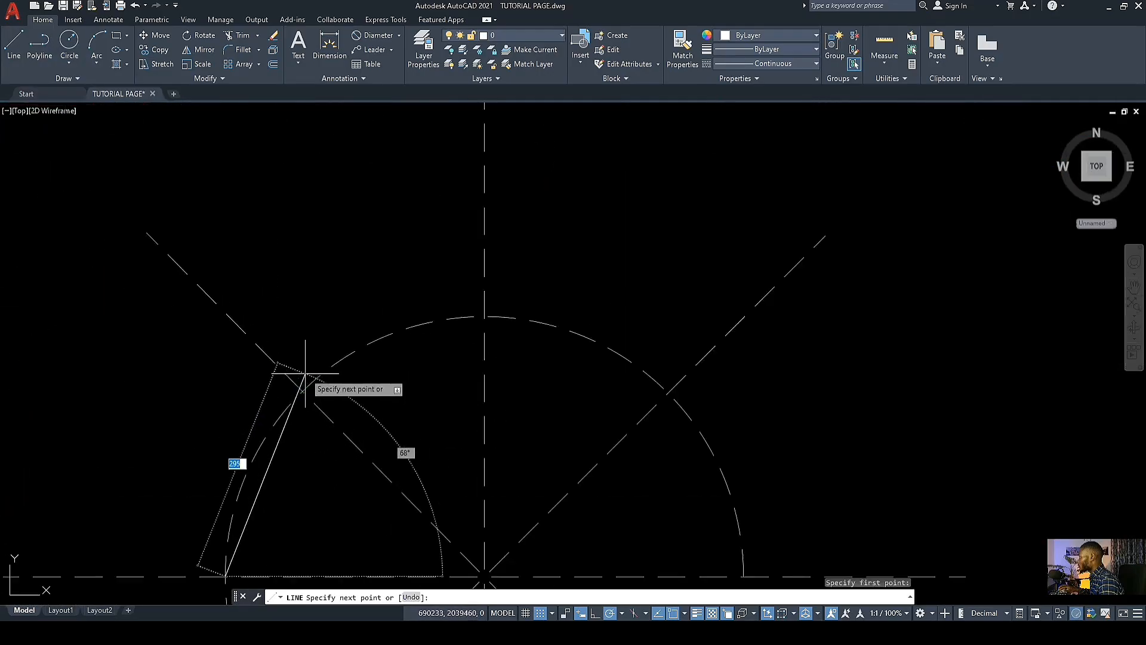
scroll(250, 433, "down", 4)
scroll(302, 383, "up", 4)
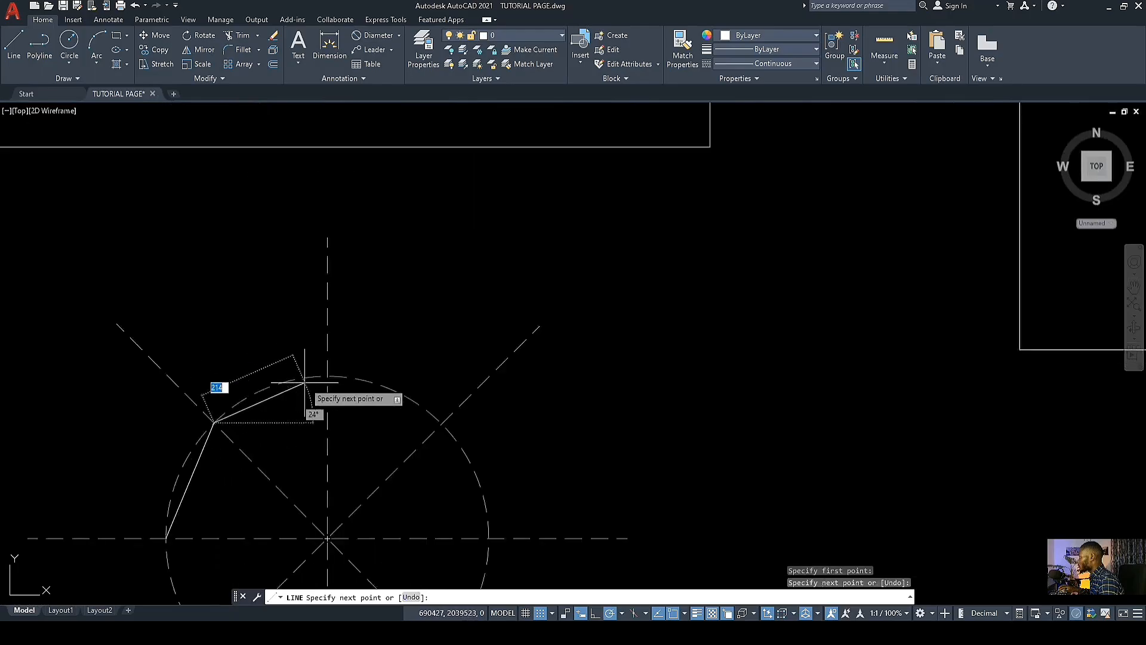
left_click(316, 379)
scroll(305, 356, "down", 5)
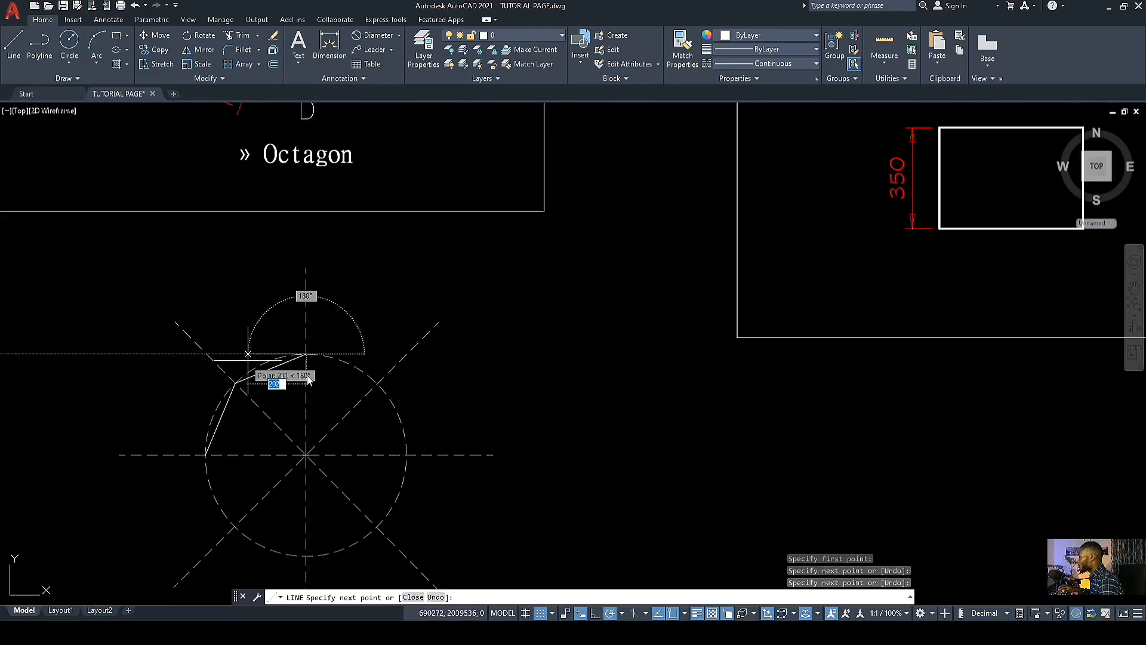
Step: Continue the outline with two edges from the top crossing through the upper-right diagonal's crossing to the circle's right axis crossing
scroll(268, 371, "up", 3)
scroll(365, 352, "down", 4)
scroll(382, 402, "up", 4)
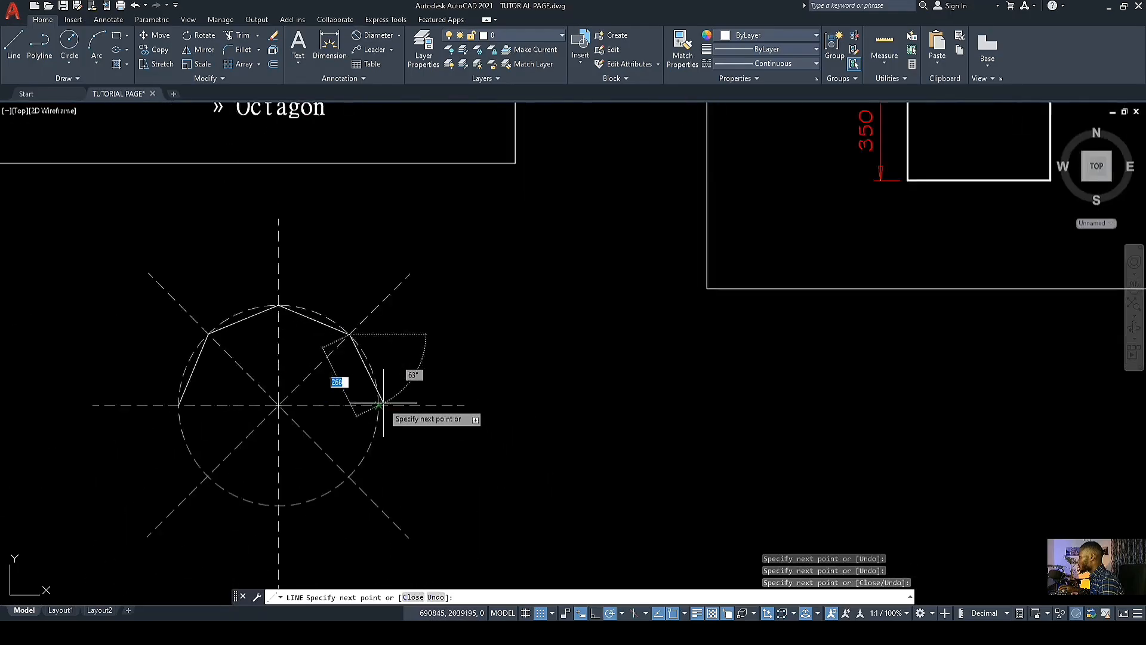
left_click(374, 407)
scroll(407, 382, "down", 4)
scroll(376, 427, "up", 4)
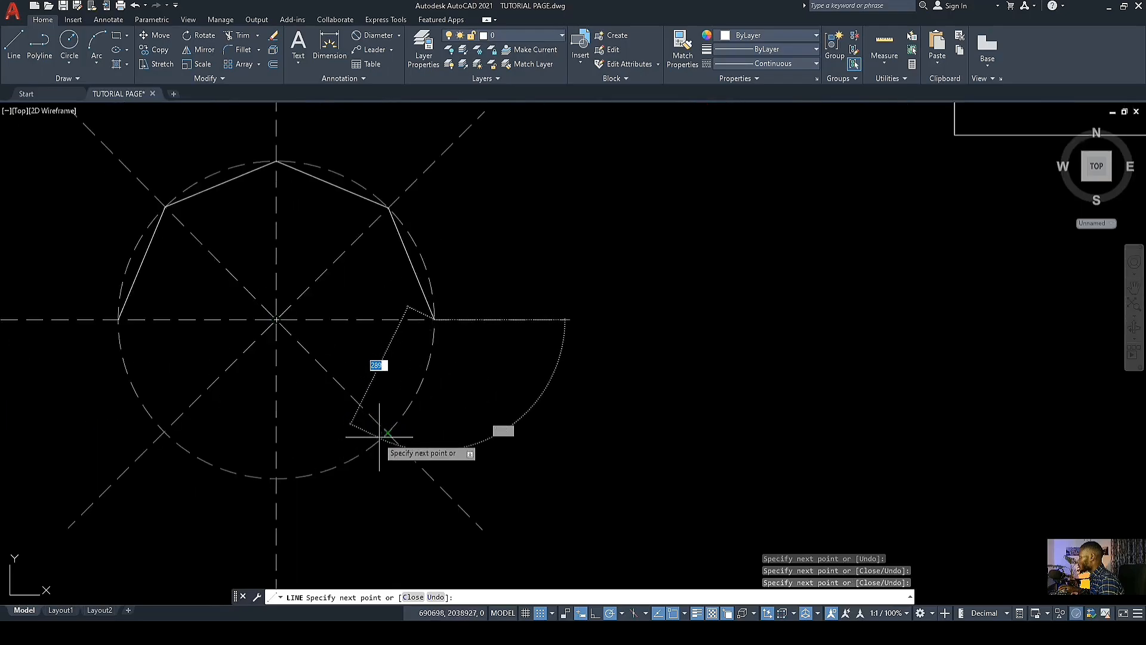
Step: Draw the octagon's four lower edges through the remaining axis crossings back to the starting point and end the Line command
left_click(387, 432)
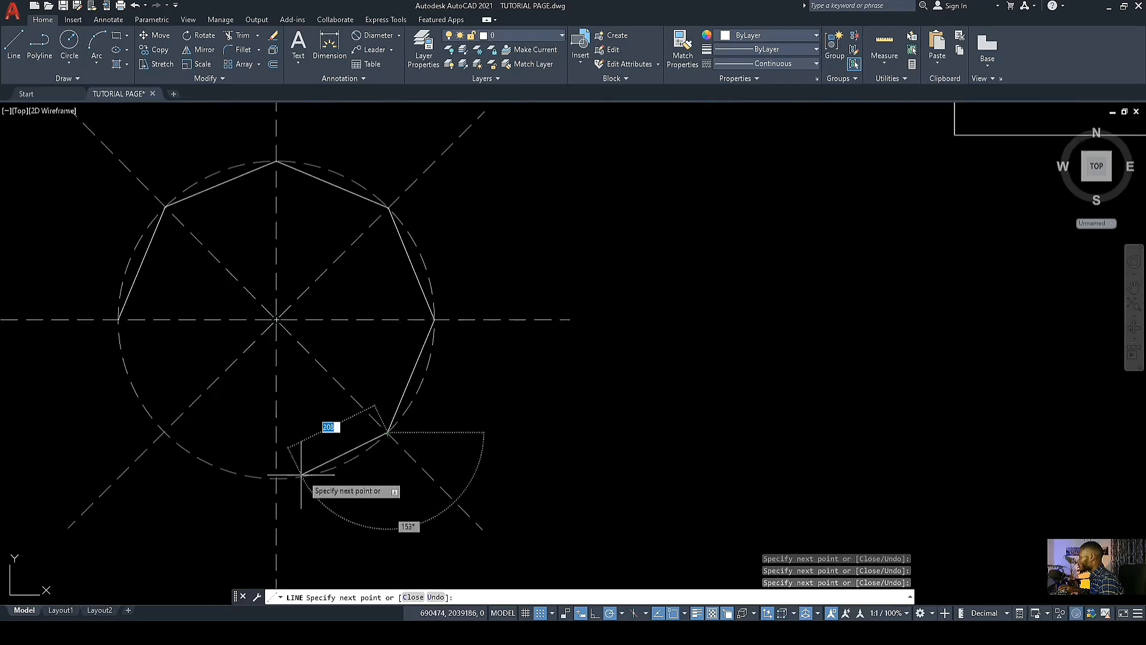
scroll(297, 448, "up", 4)
left_click(246, 522)
scroll(358, 474, "down", 4)
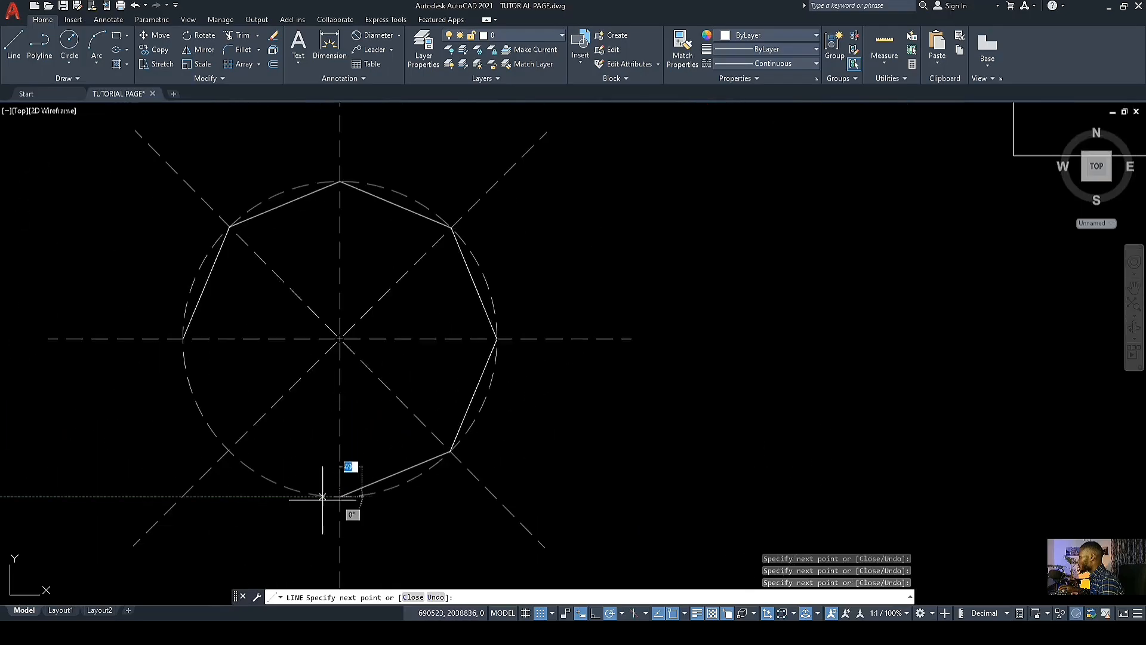
scroll(218, 462, "up", 4)
left_click(212, 388)
scroll(358, 459, "down", 4)
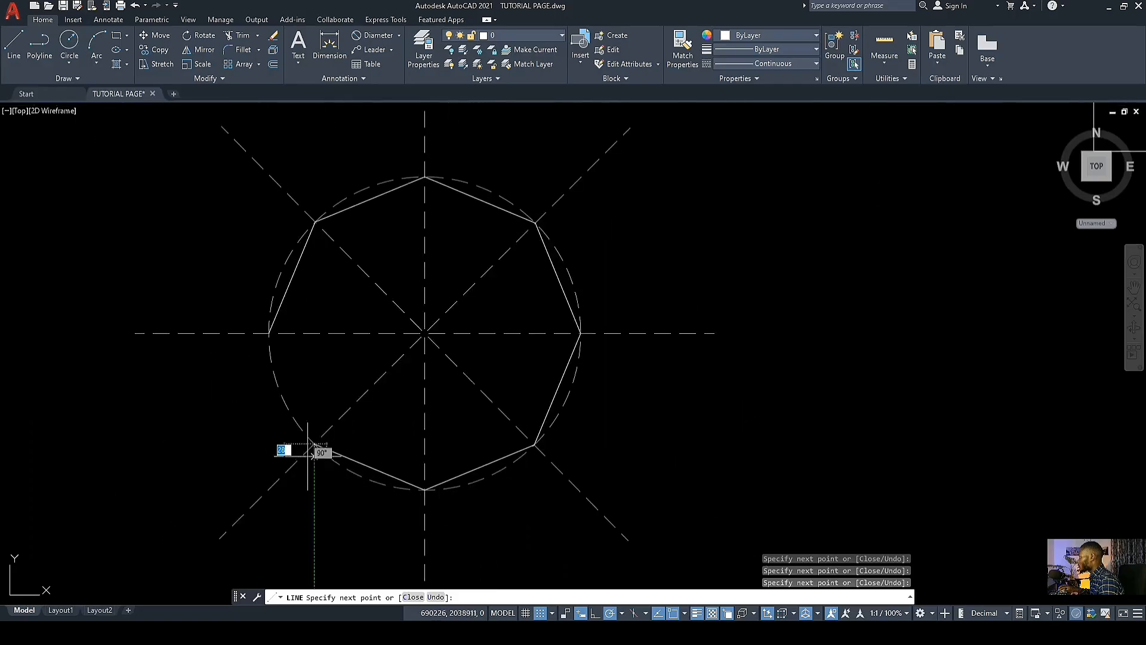
scroll(269, 328, "up", 4)
left_click(259, 329)
scroll(259, 329, "down", 4)
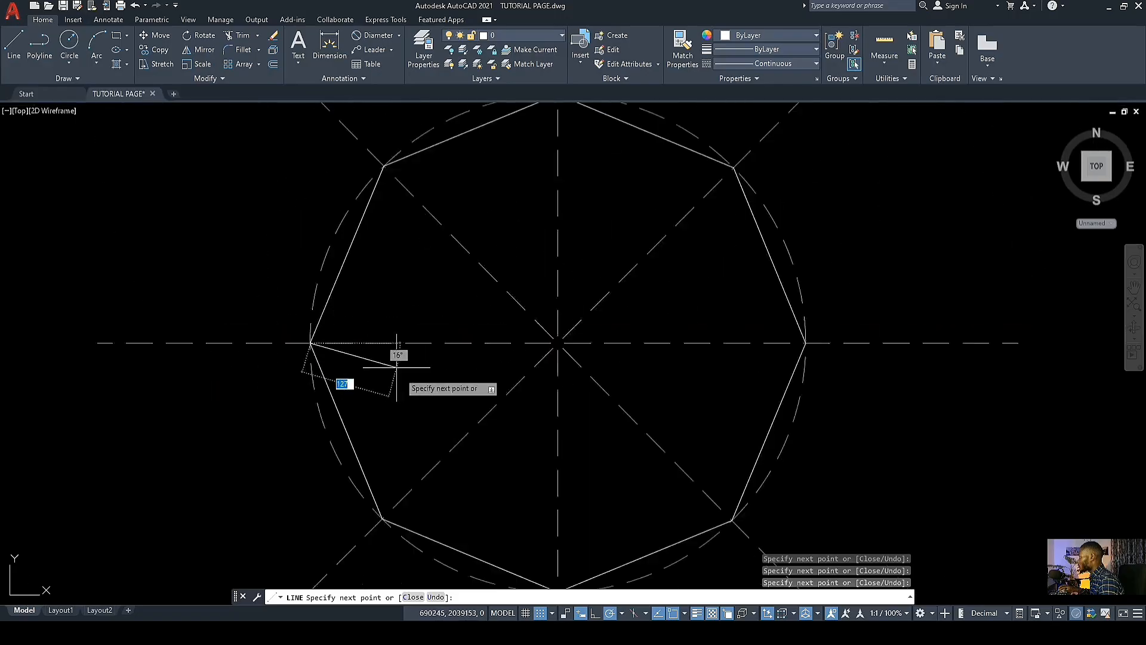
key("Escape")
middle_click_drag(433, 274, 294, 264)
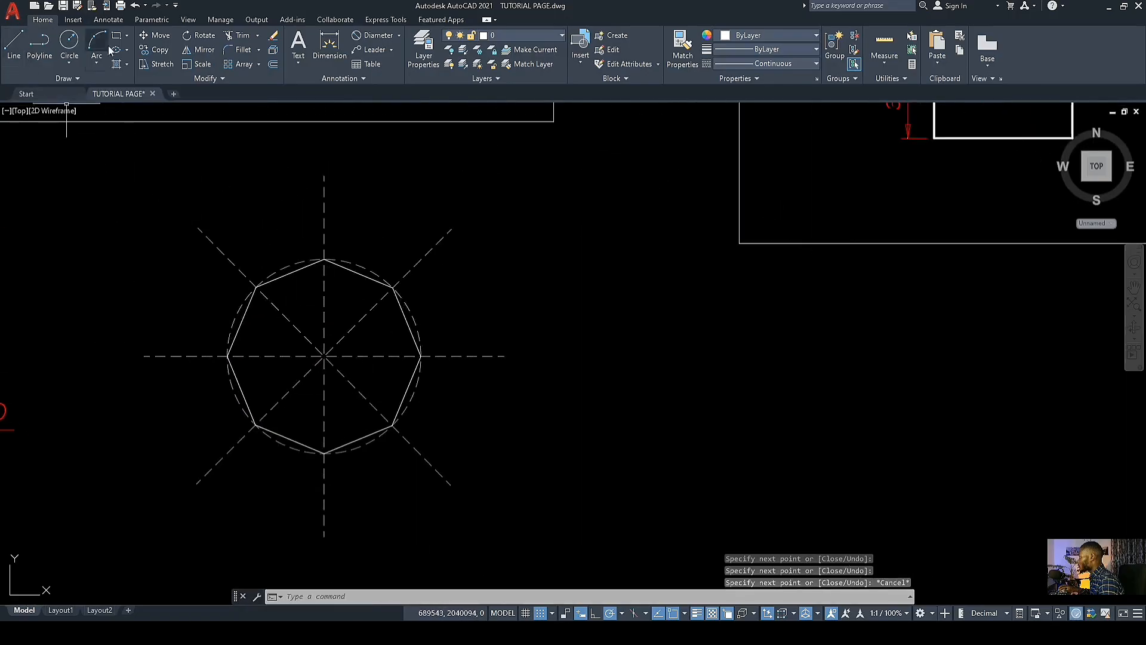
Step: Match the redrawn Ø700 circle's properties onto the new octagon's two top edges and two left edges
left_click(682, 48)
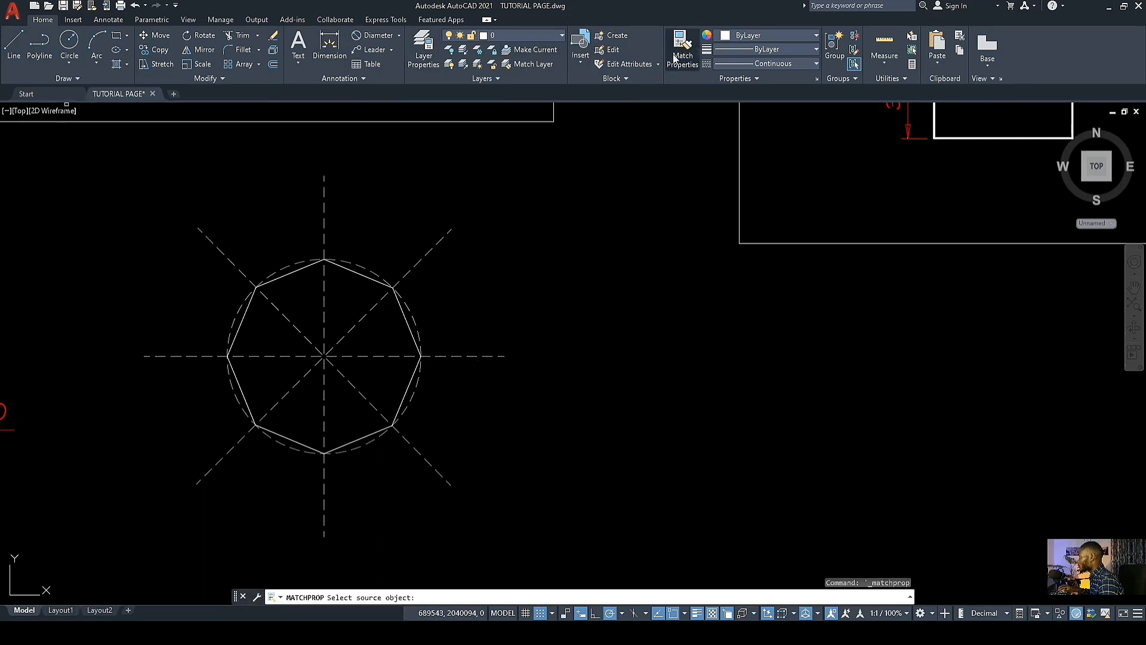
scroll(652, 347, "down", 4)
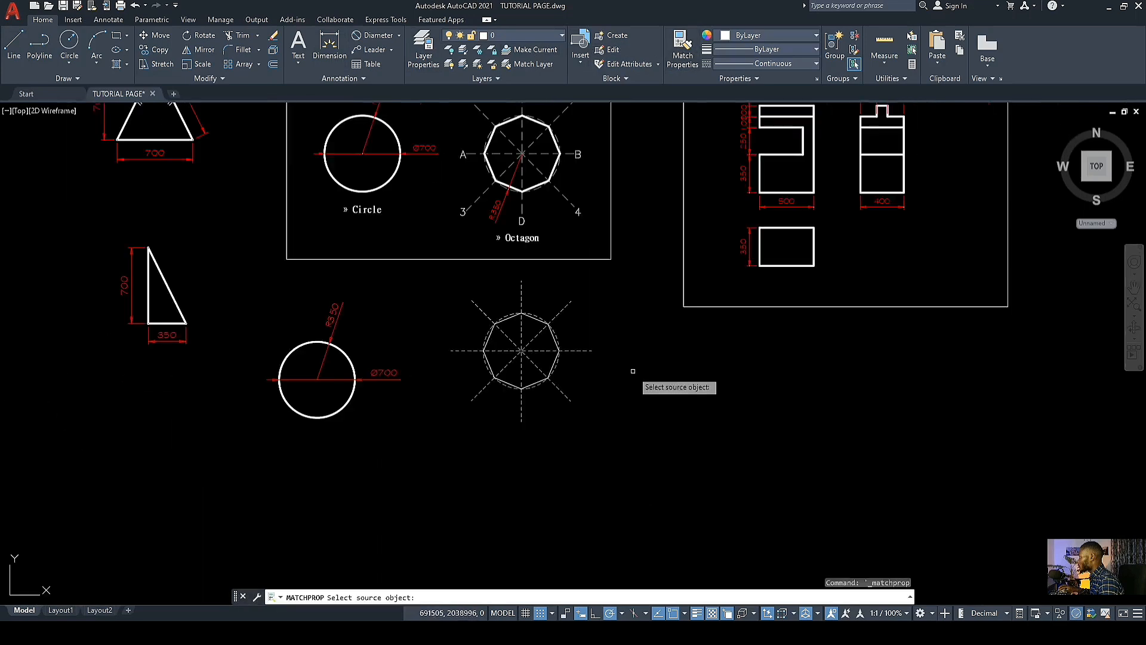
left_click(352, 358)
scroll(555, 353, "up", 4)
scroll(505, 302, "up", 2)
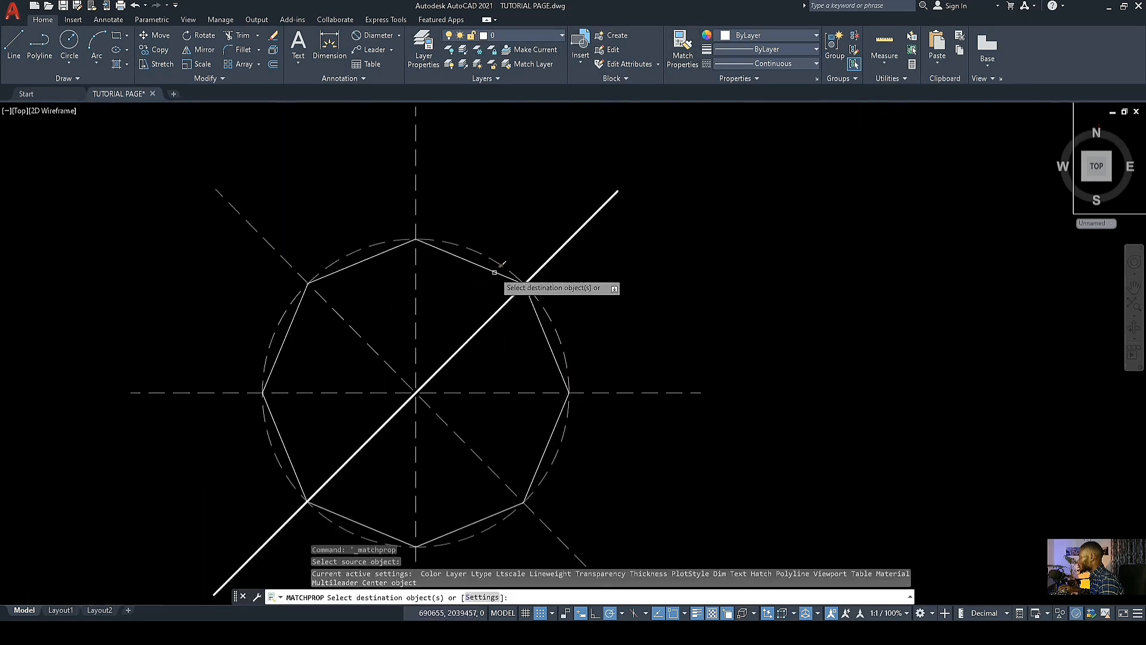
left_click(464, 259)
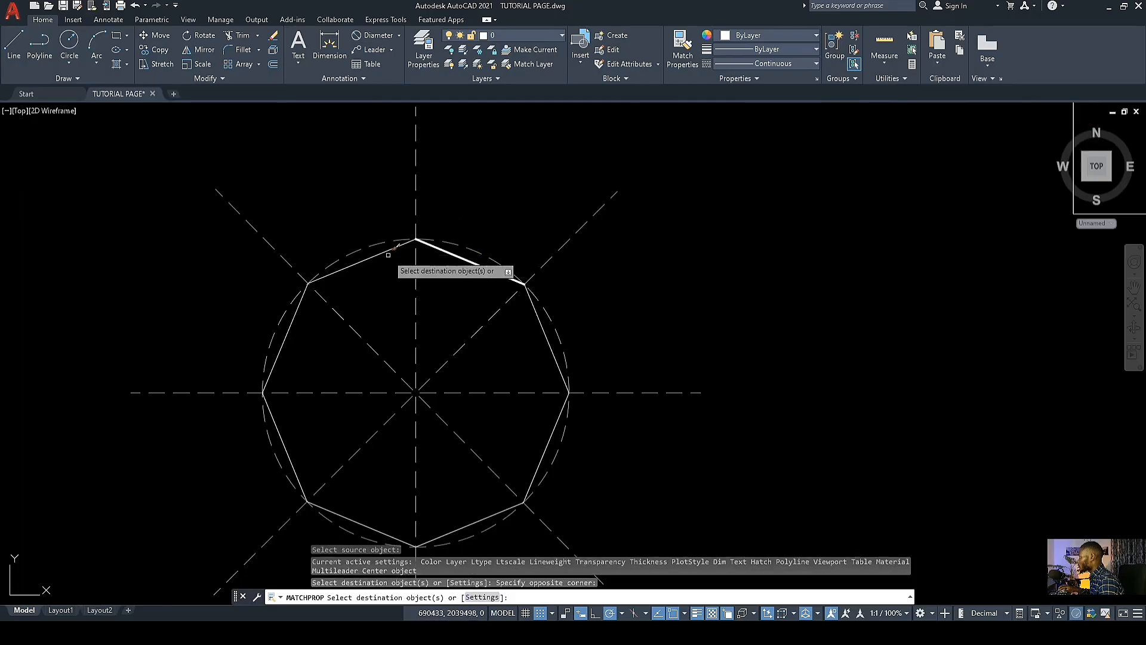
left_click(370, 250)
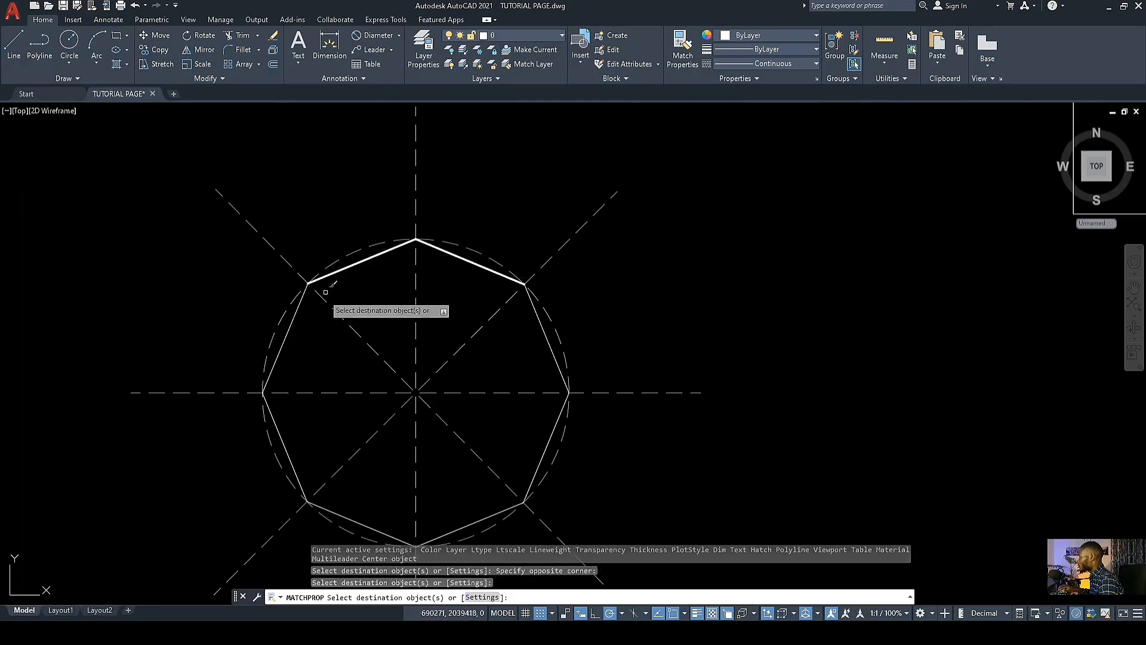
left_click(285, 334)
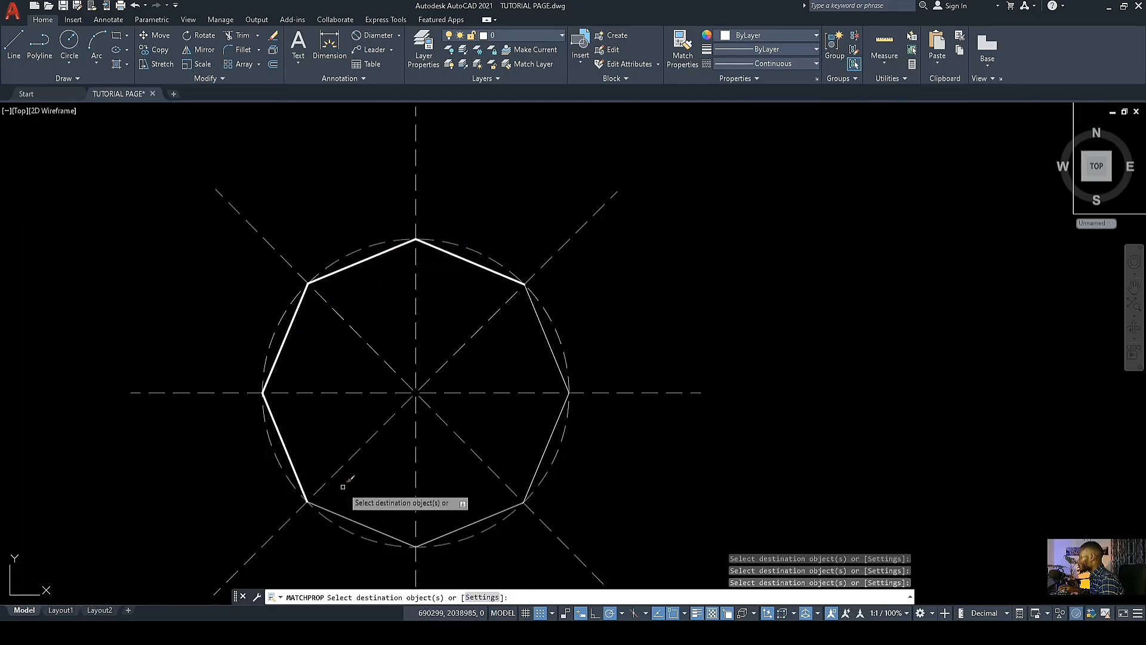
Step: Apply the same matched properties to the octagon's two bottom edges and two right edges and end the command
left_click(360, 523)
left_click(480, 525)
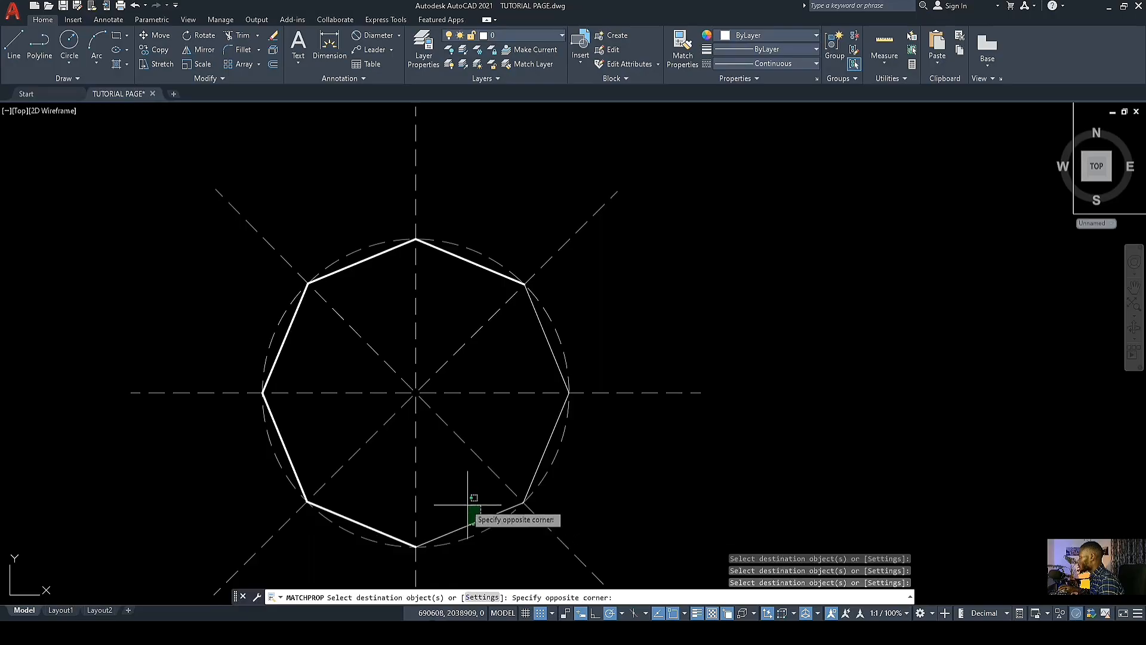
left_click(473, 502)
left_click(550, 439)
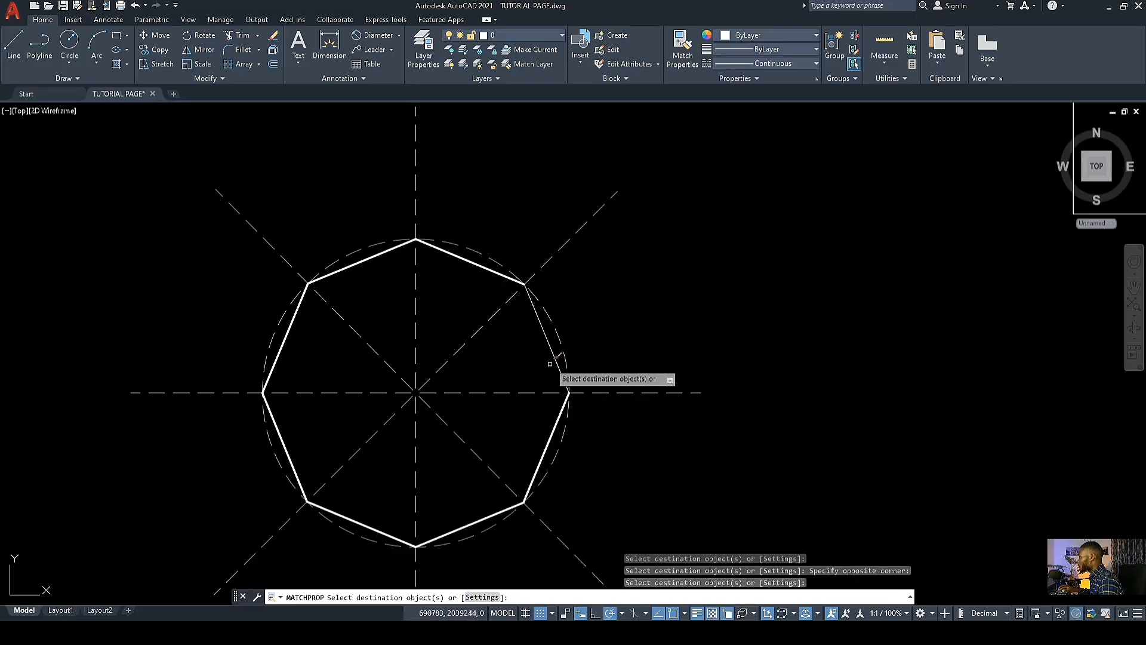
left_click(549, 345)
scroll(515, 353, "down", 5)
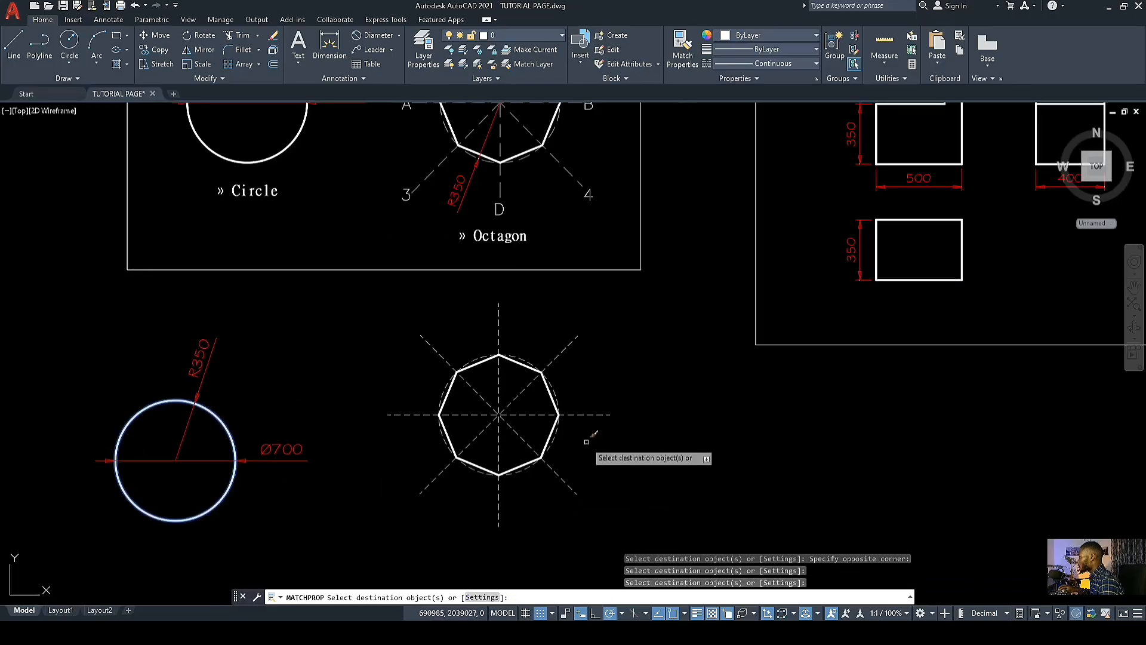
key("Escape")
Step: Copy the ">> Square" label from the redrawn square to just beyond the left end of the new octagon's horizontal axis
scroll(450, 512, "down", 3)
scroll(460, 336, "up", 2)
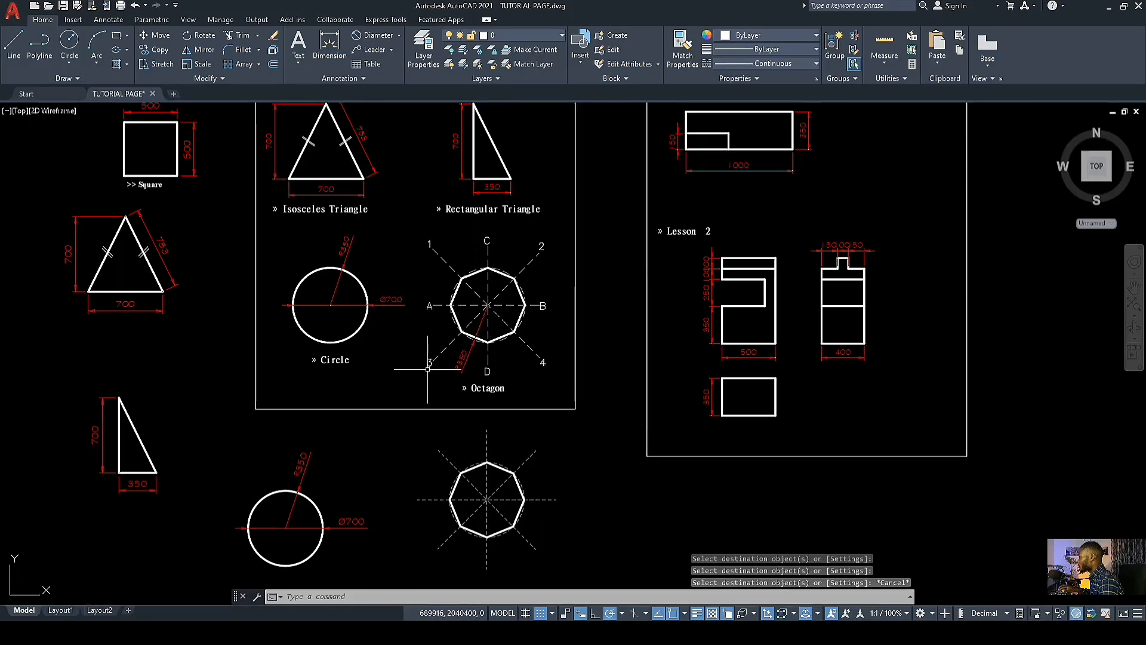
scroll(411, 289, "up", 4)
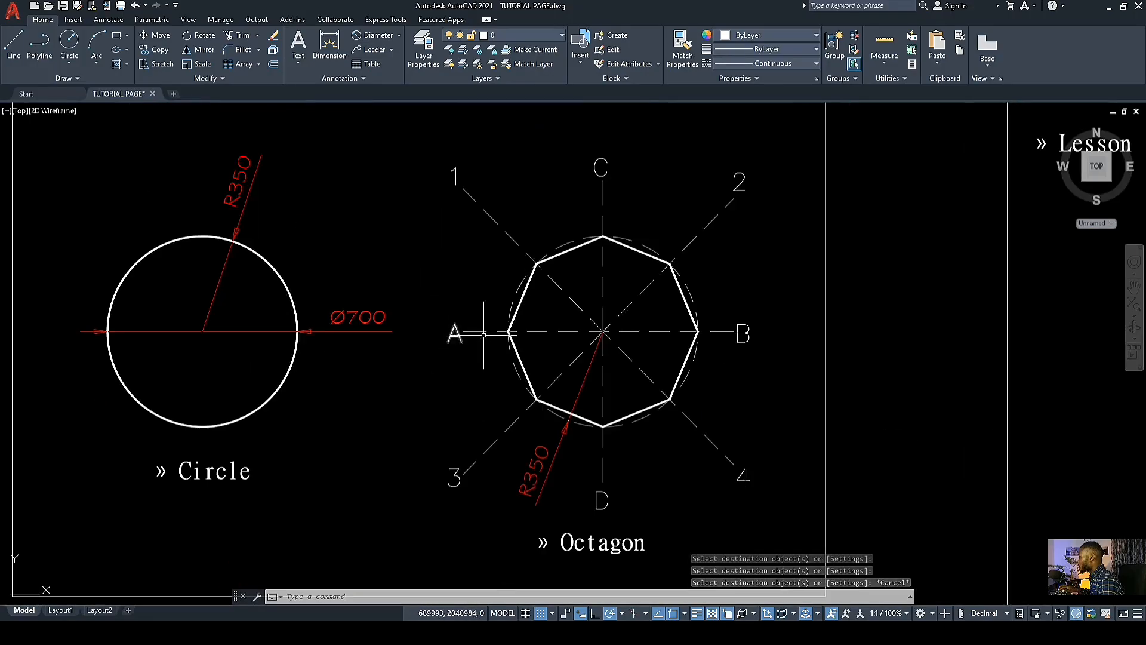
scroll(467, 254, "down", 6)
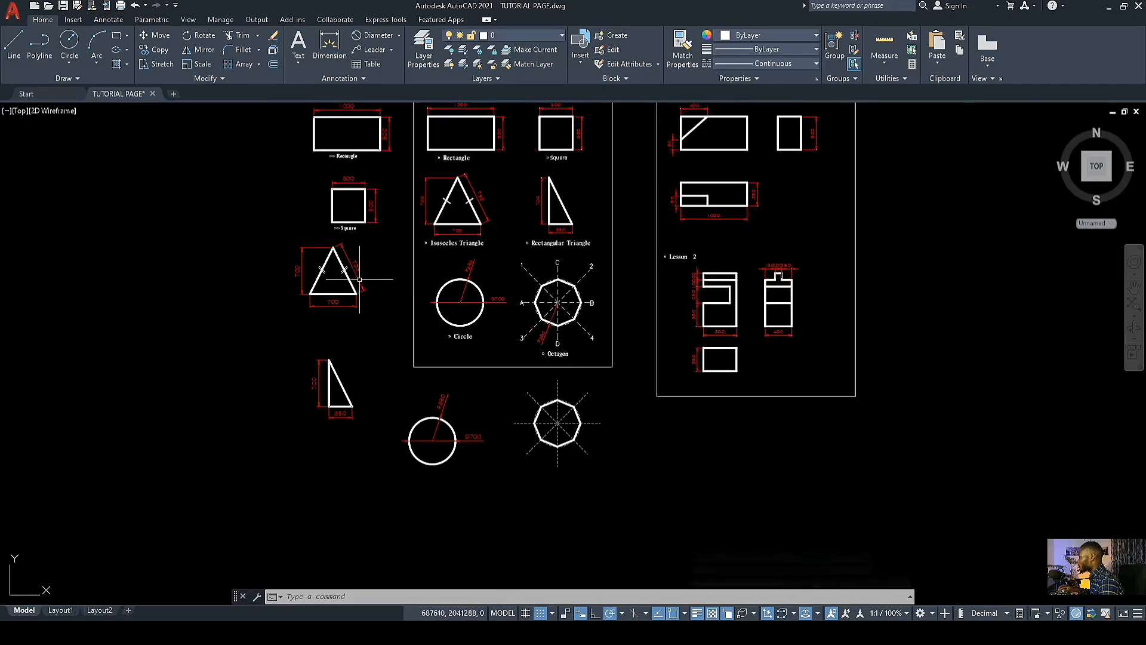
scroll(338, 238, "up", 6)
left_click(359, 204)
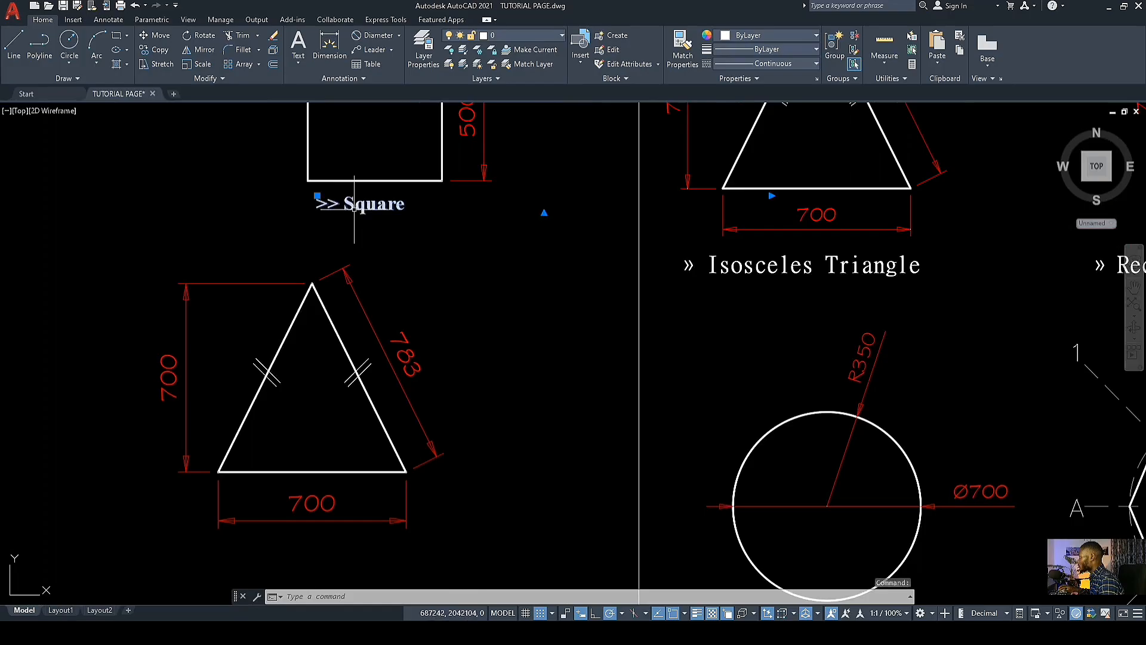
right_click(356, 210)
left_click(399, 339)
left_click(375, 239)
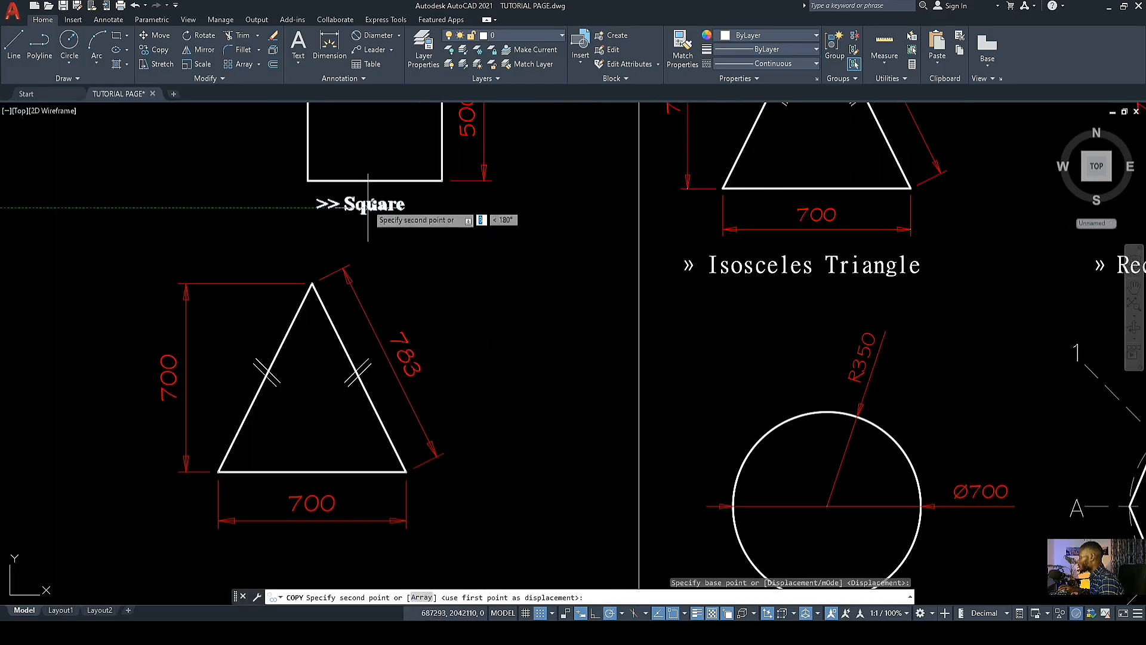
scroll(334, 215, "down", 5)
scroll(326, 262, "down", 2)
scroll(527, 381, "up", 6)
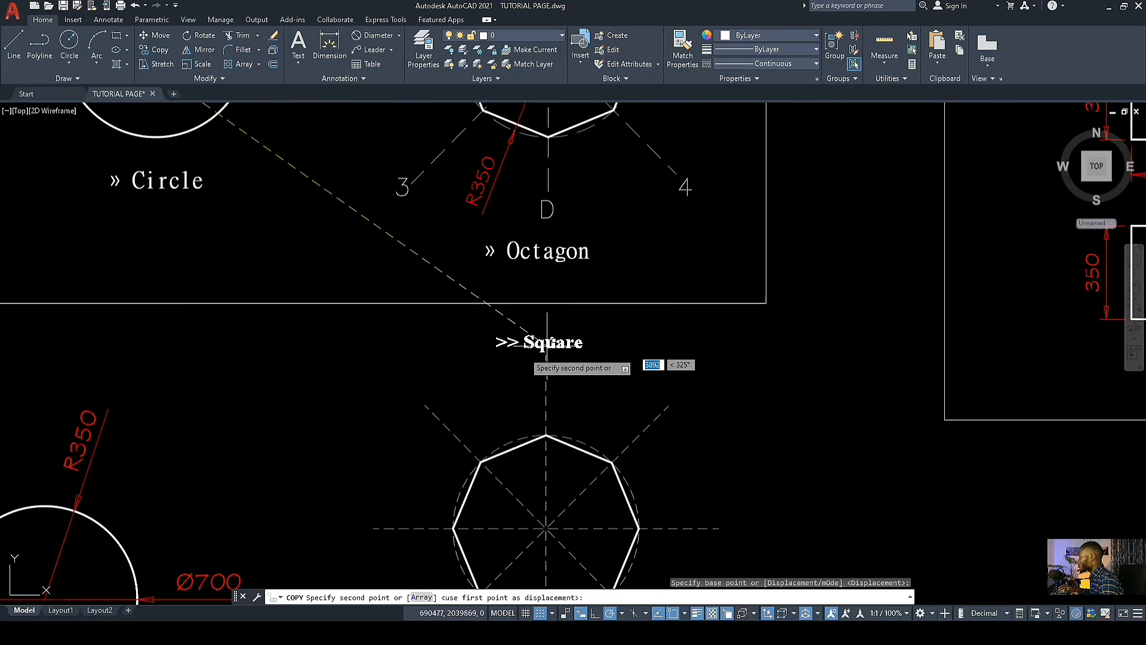
middle_click_drag(363, 380, 401, 339)
scroll(382, 486, "up", 2)
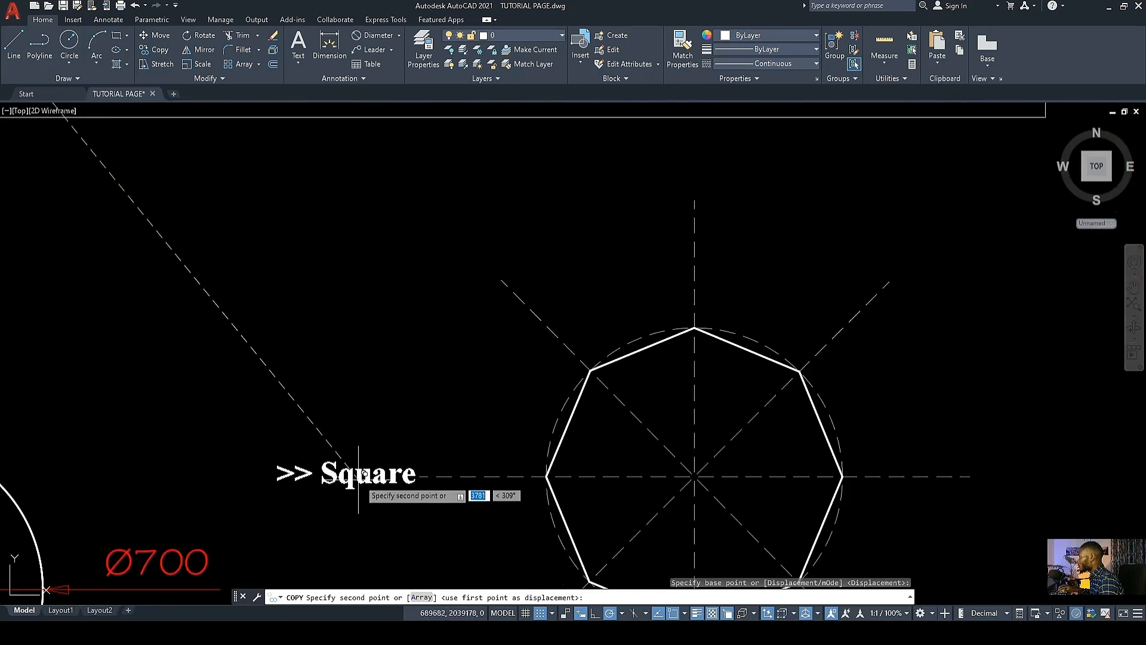
left_click(359, 476)
key("Escape")
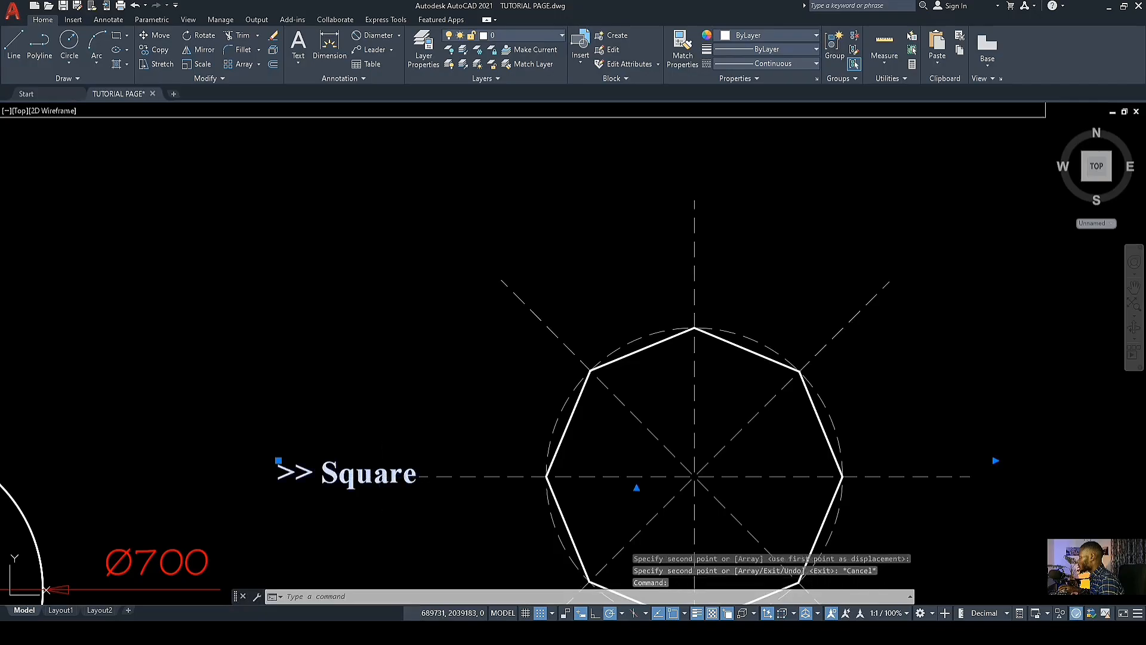
Step: Change the copied label's text to "A" and move it up against the left end of the horizontal axis
double_click(280, 474)
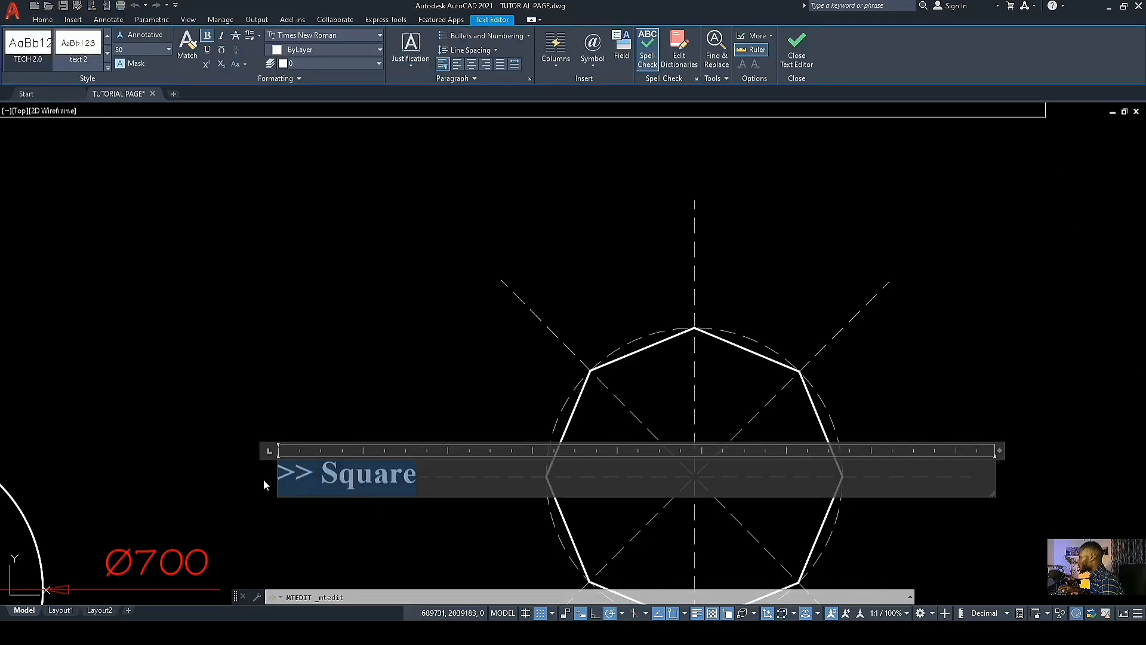
type("A")
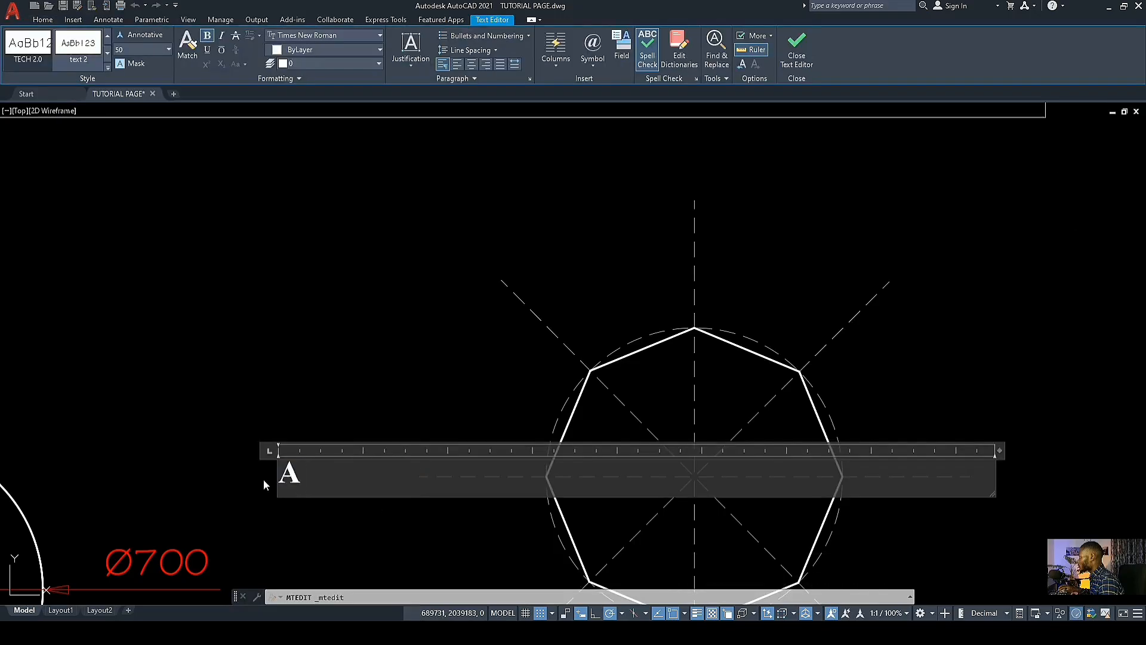
left_click(343, 383)
left_click(289, 474)
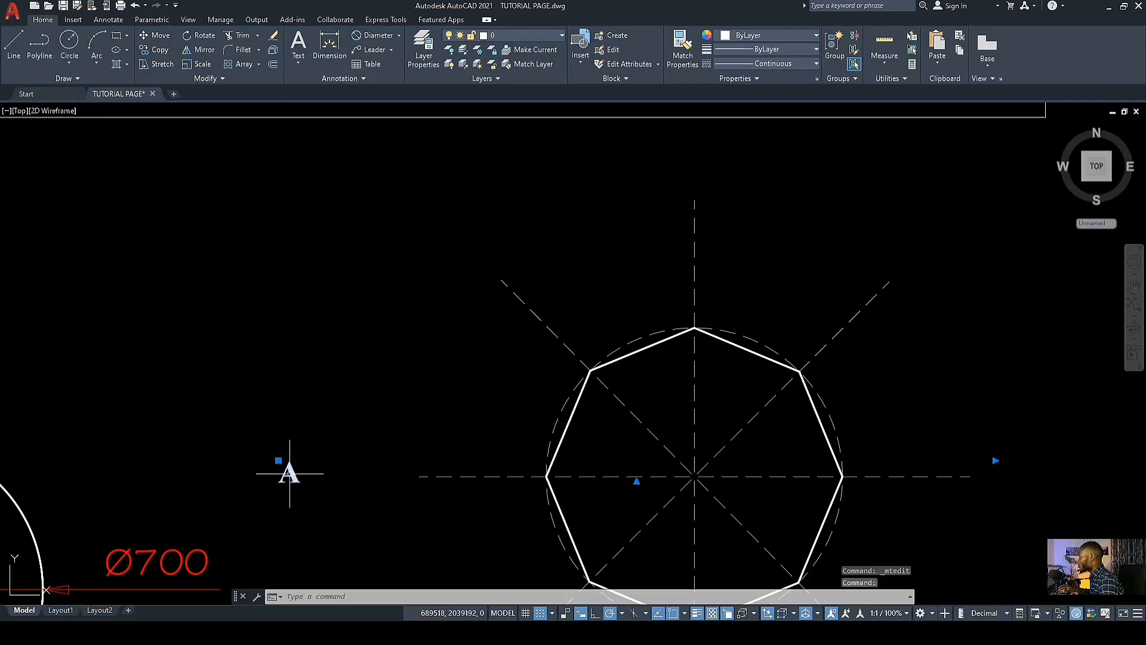
left_click(278, 460)
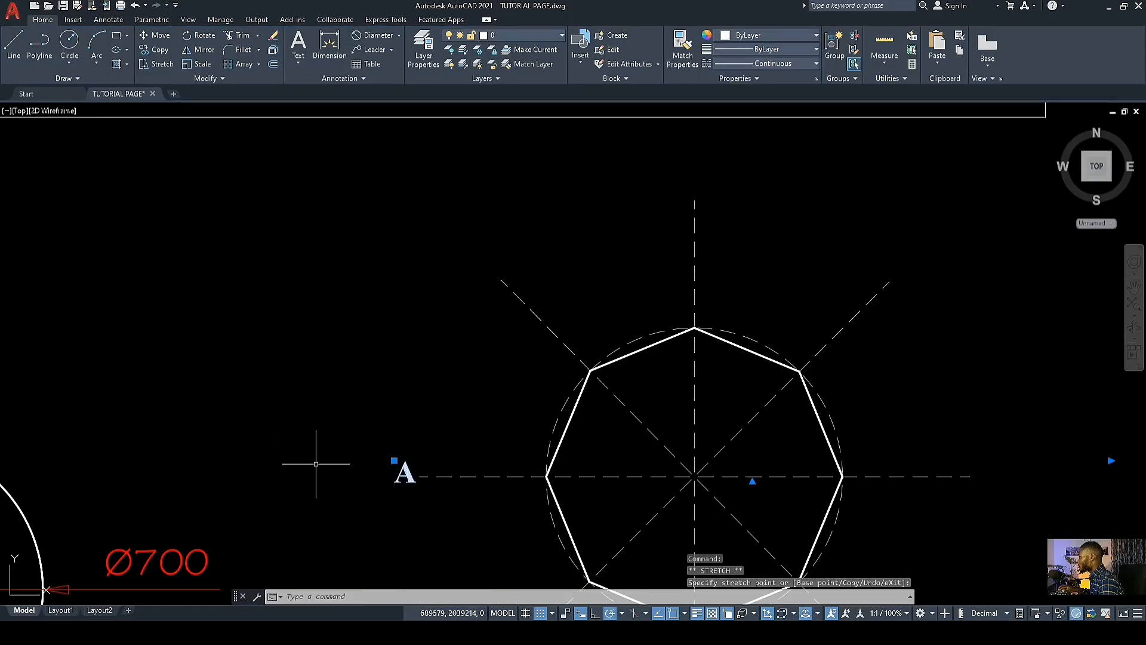
Step: Narrow the text box of the "A" label beside the new octagon so it fits the single letter
left_click(409, 476)
double_click(405, 473)
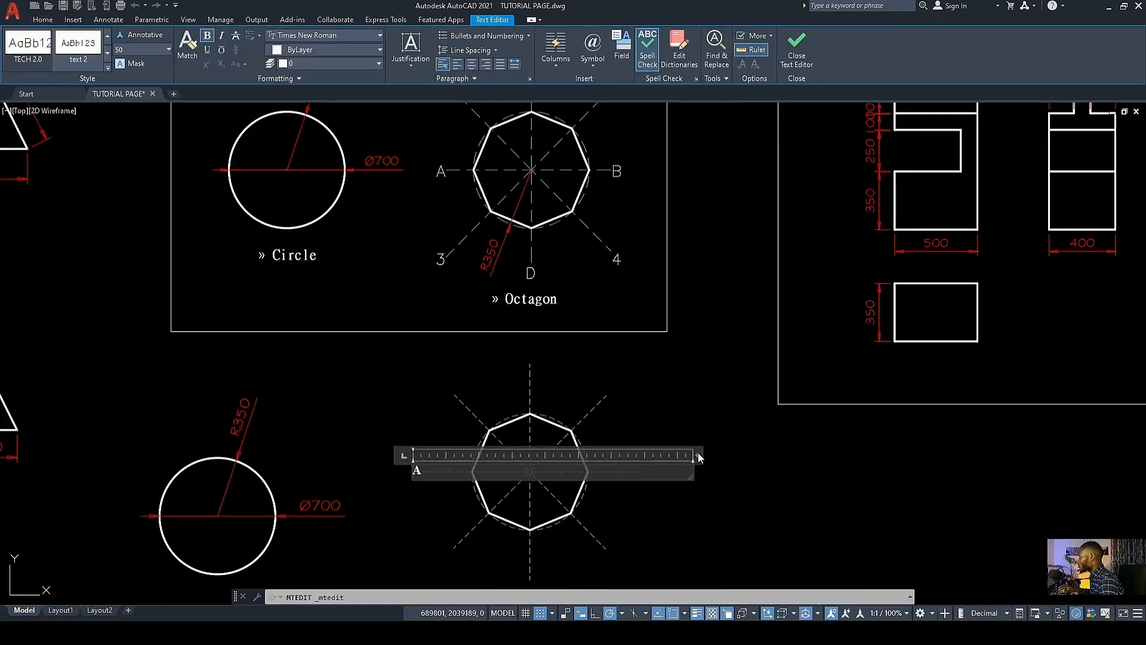
left_click_drag(697, 453, 445, 458)
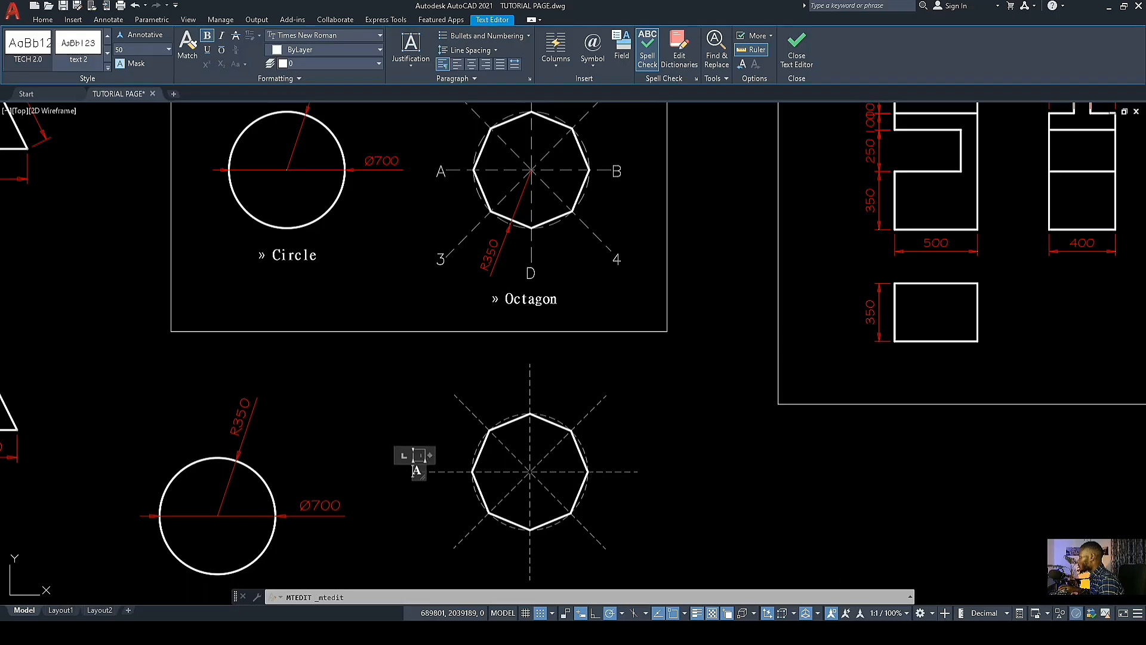
left_click(436, 469)
scroll(433, 454, "up", 4)
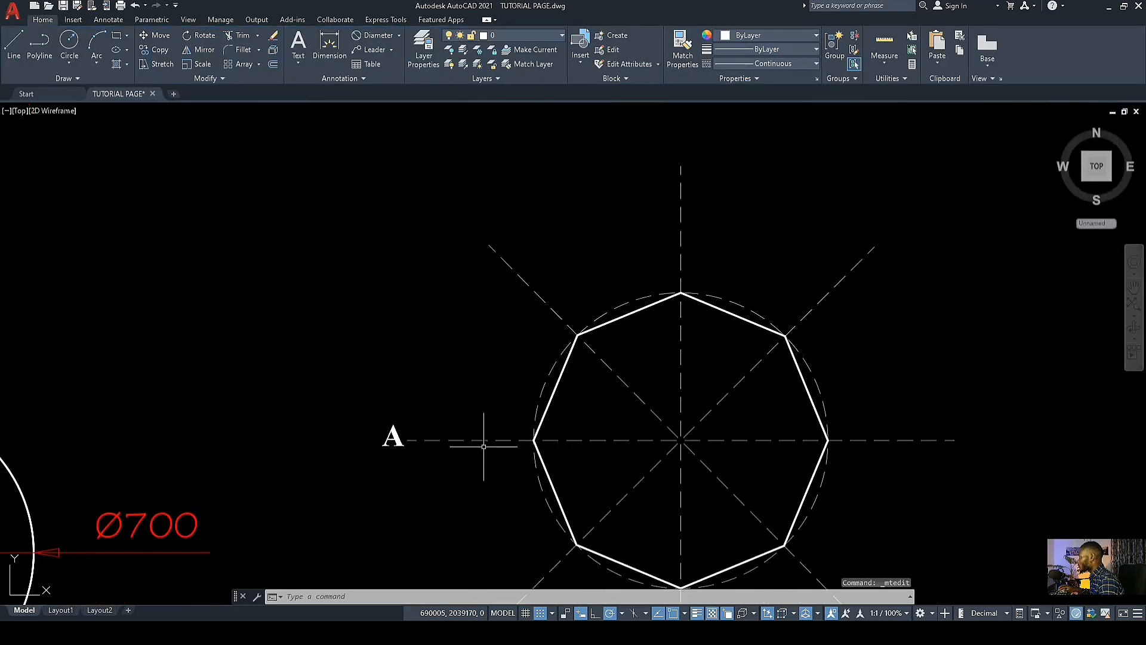
Step: Copy the "A" label to the octagon's upper-left diagonal end, the vertical axis's top end and the upper-right diagonal end
scroll(367, 470, "down", 2)
left_click(383, 448)
right_click(383, 447)
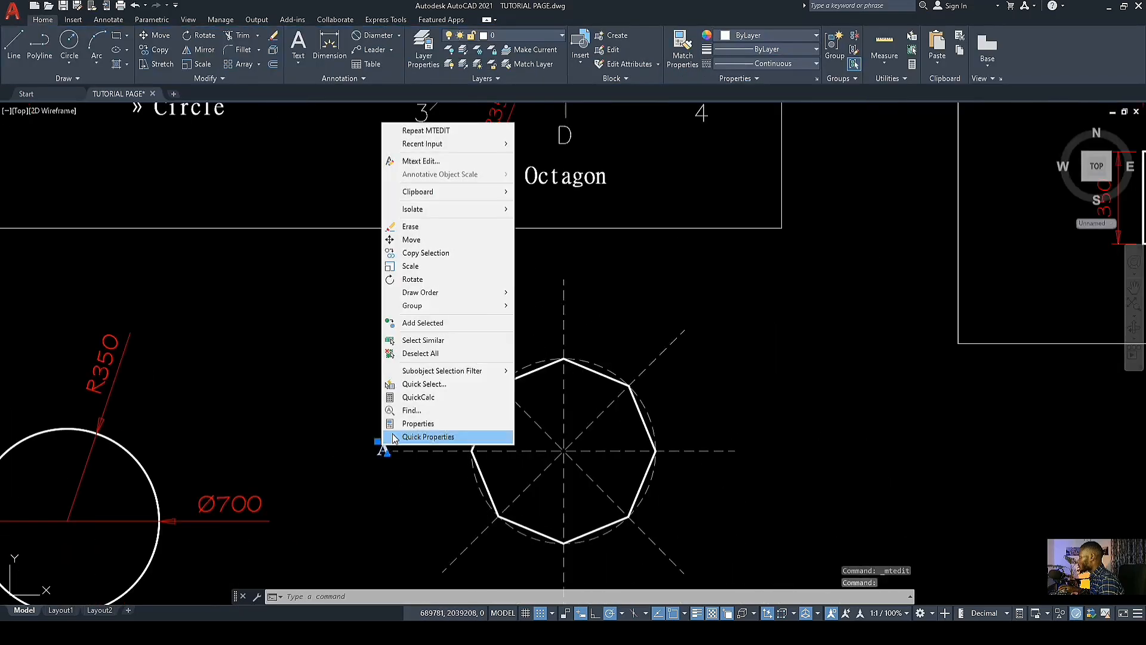
left_click(425, 252)
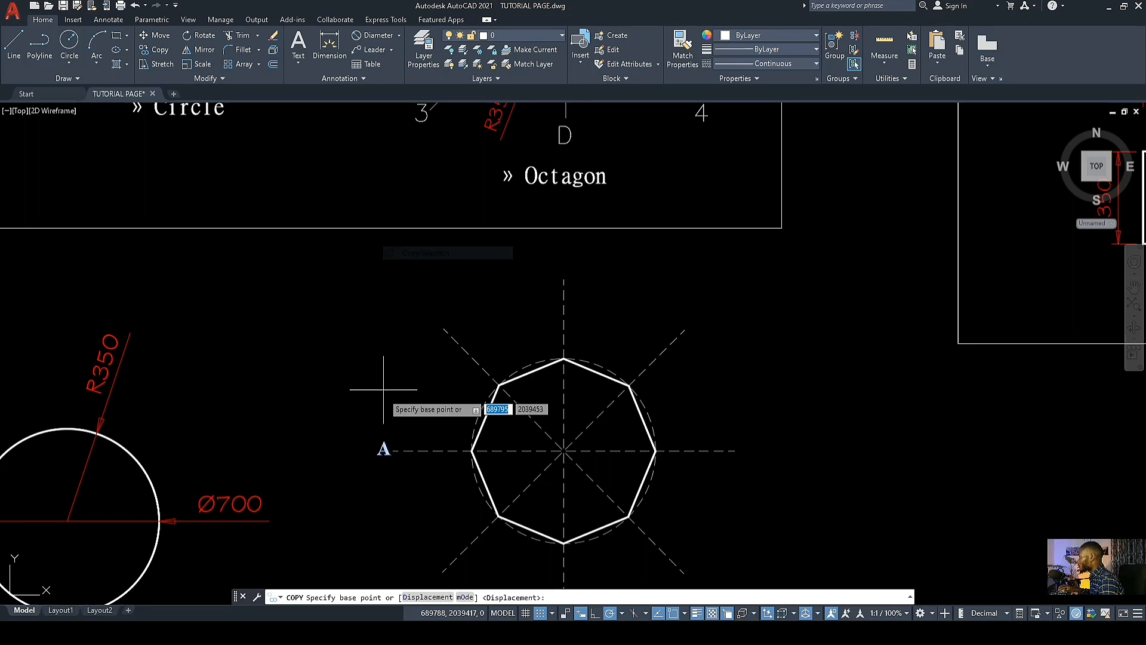
left_click(383, 453)
scroll(426, 319, "up", 4)
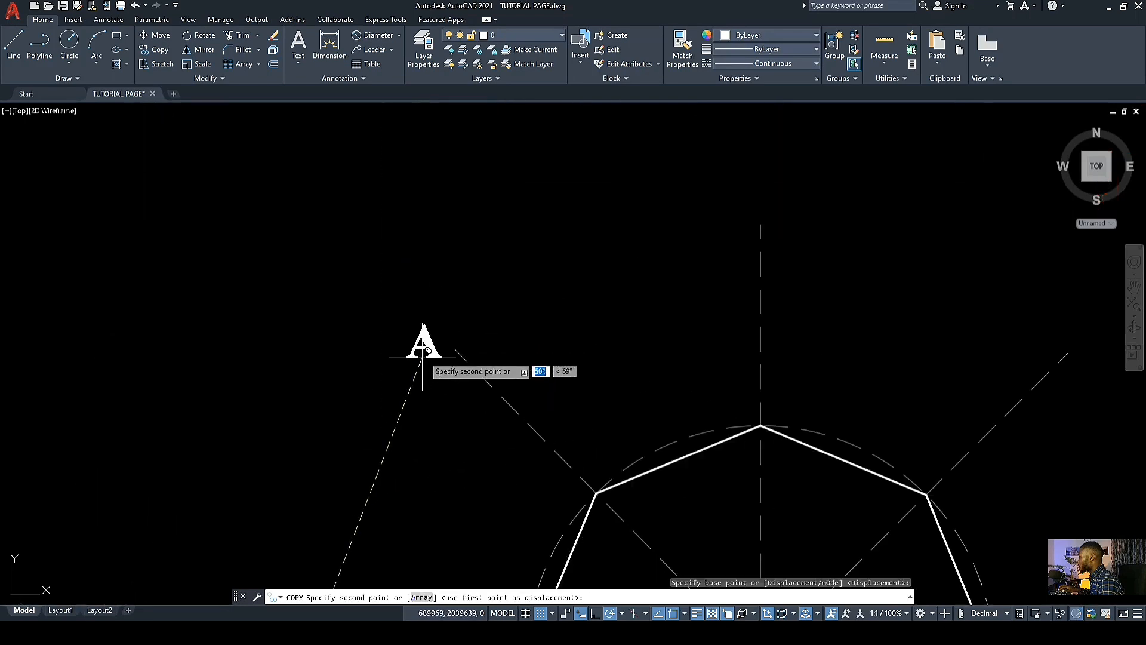
left_click(426, 352)
middle_click_drag(513, 408, 195, 516)
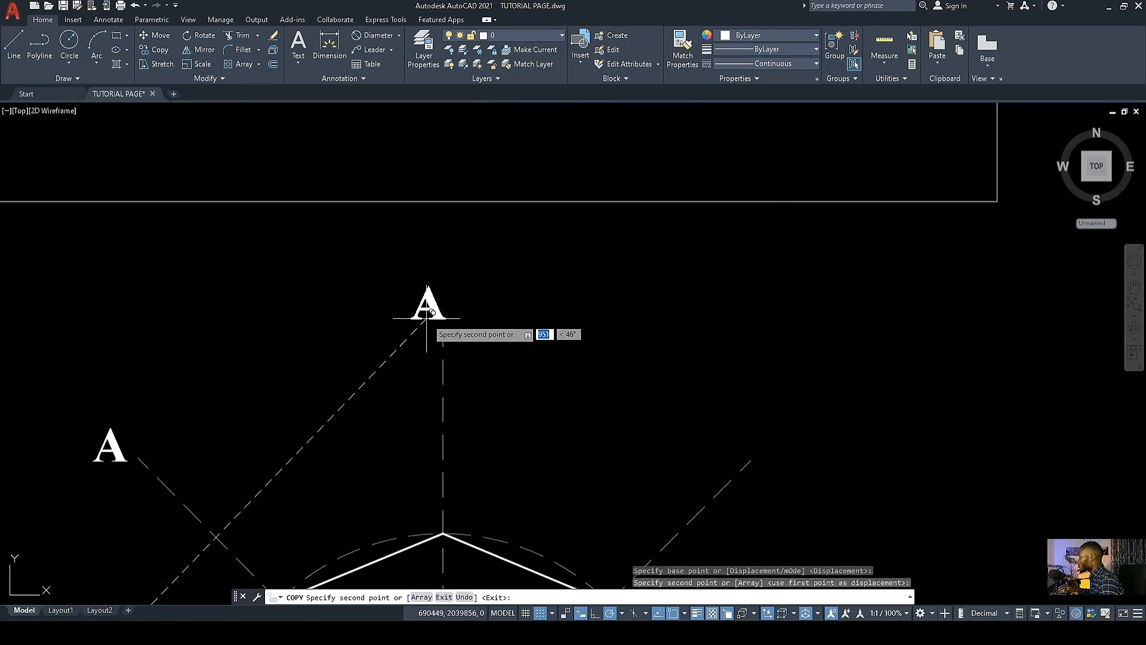
left_click(445, 316)
scroll(417, 359, "down", 4)
scroll(447, 396, "up", 4)
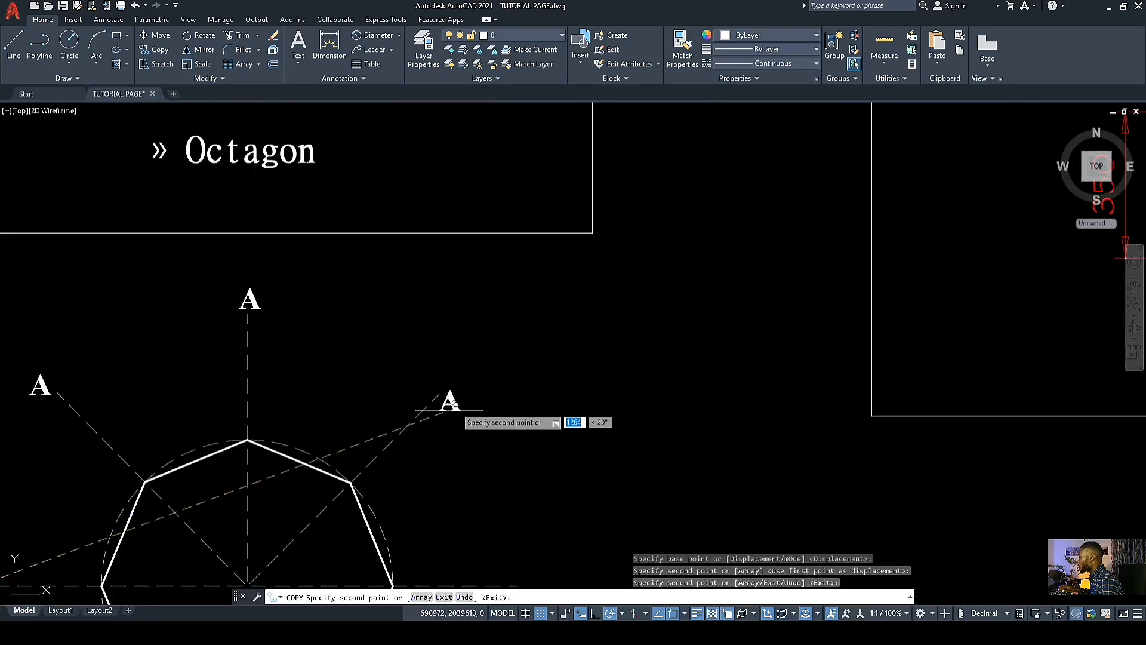
left_click(434, 389)
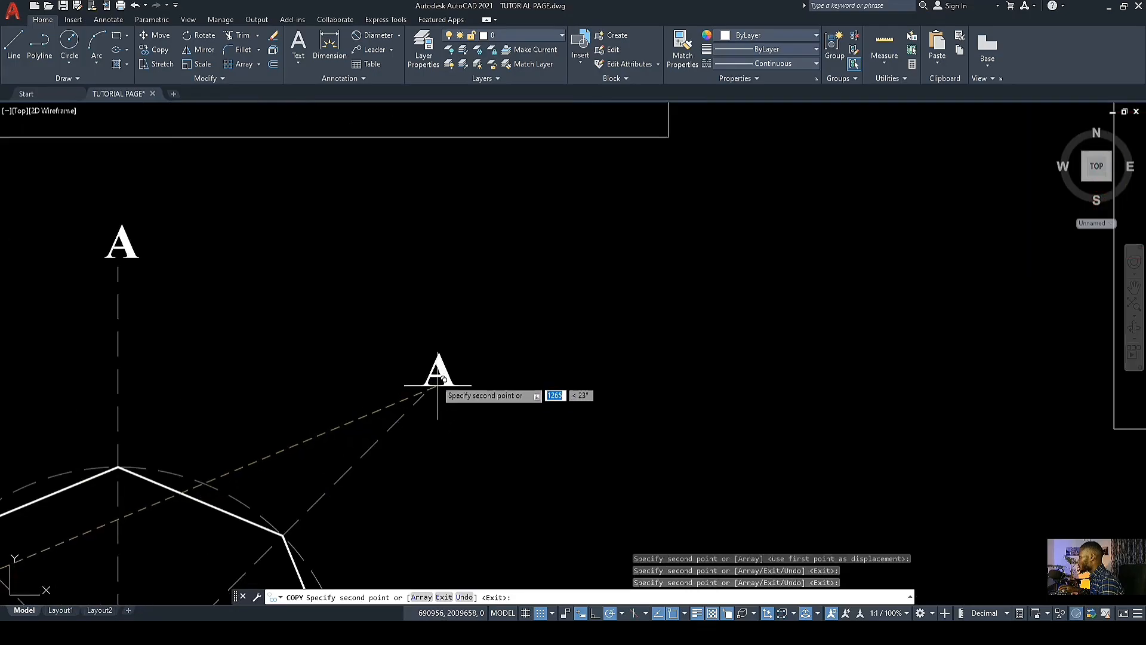
Step: Place further "A" copies at the axes' right, lower-right, bottom and lower-left ends and end the copying
scroll(445, 418, "down", 4)
scroll(452, 435, "up", 4)
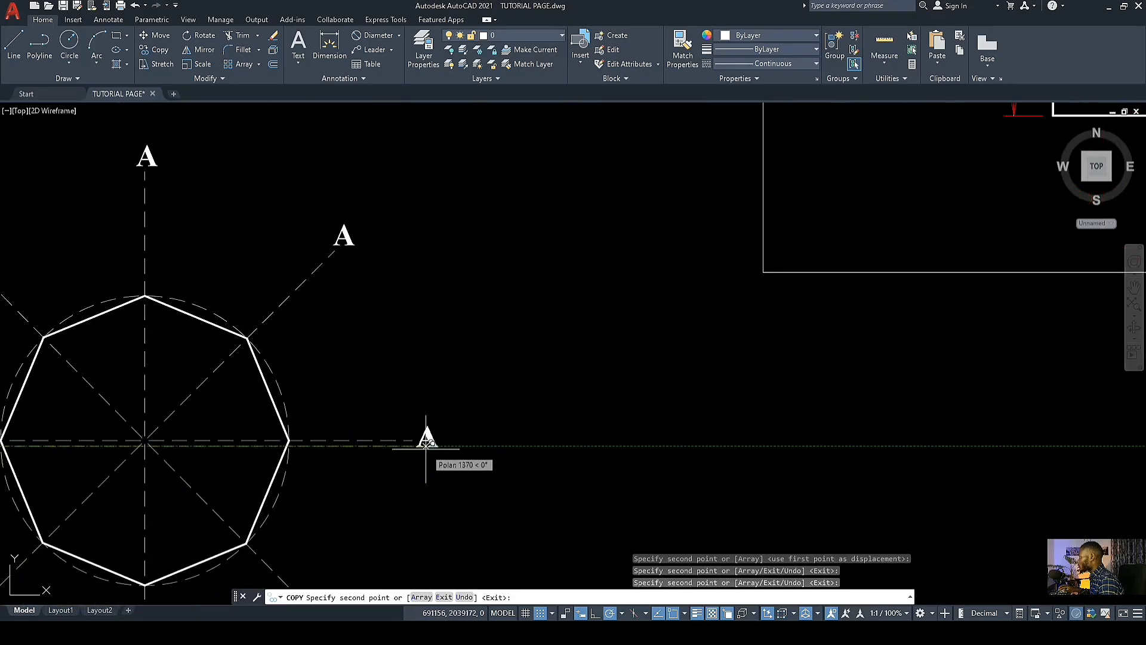
left_click(425, 435)
scroll(414, 529, "down", 3)
scroll(414, 530, "up", 3)
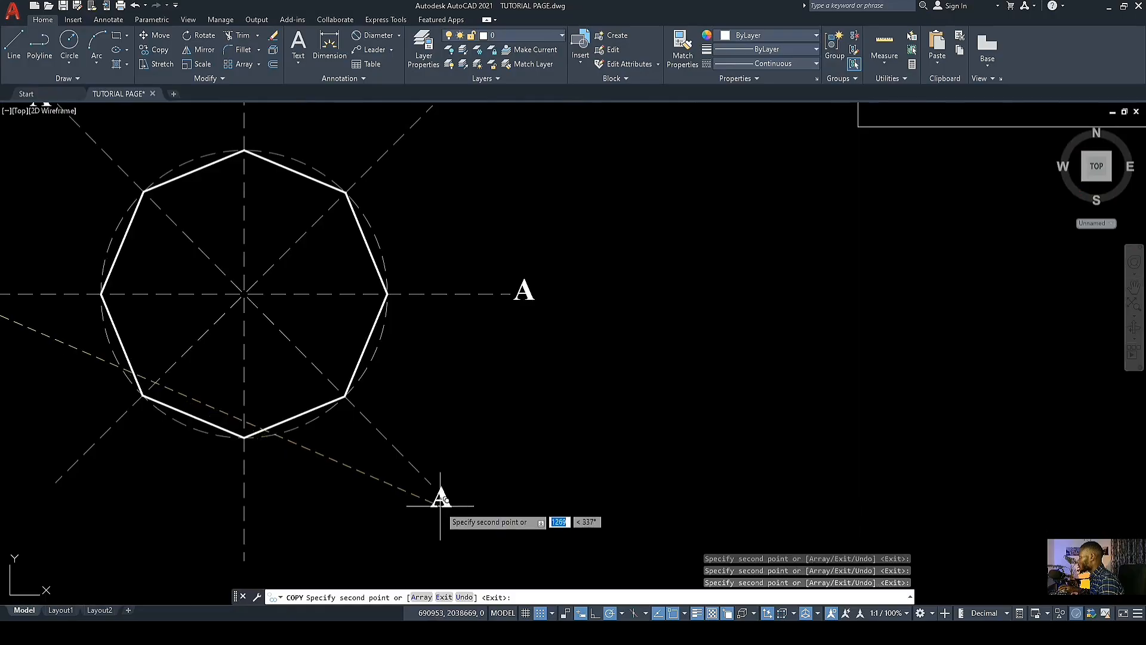
left_click(439, 495)
scroll(366, 511, "down", 3)
scroll(333, 542, "up", 3)
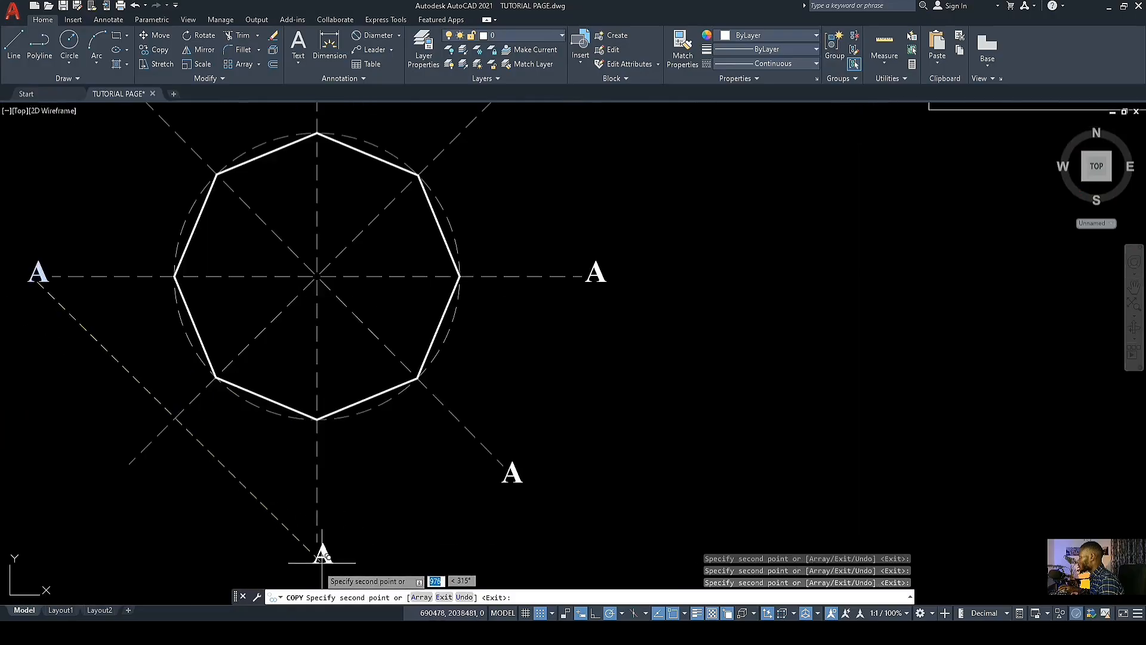
left_click(315, 566)
scroll(322, 555, "down", 3)
scroll(179, 555, "up", 3)
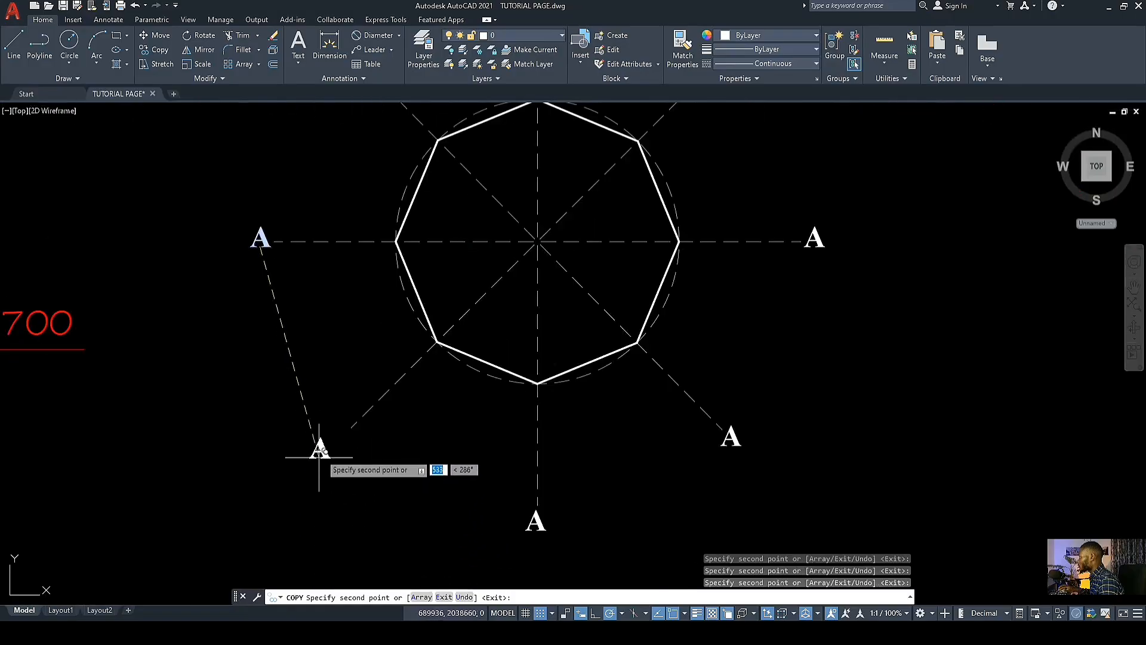
left_click(337, 439)
scroll(340, 442, "down", 5)
key("Escape")
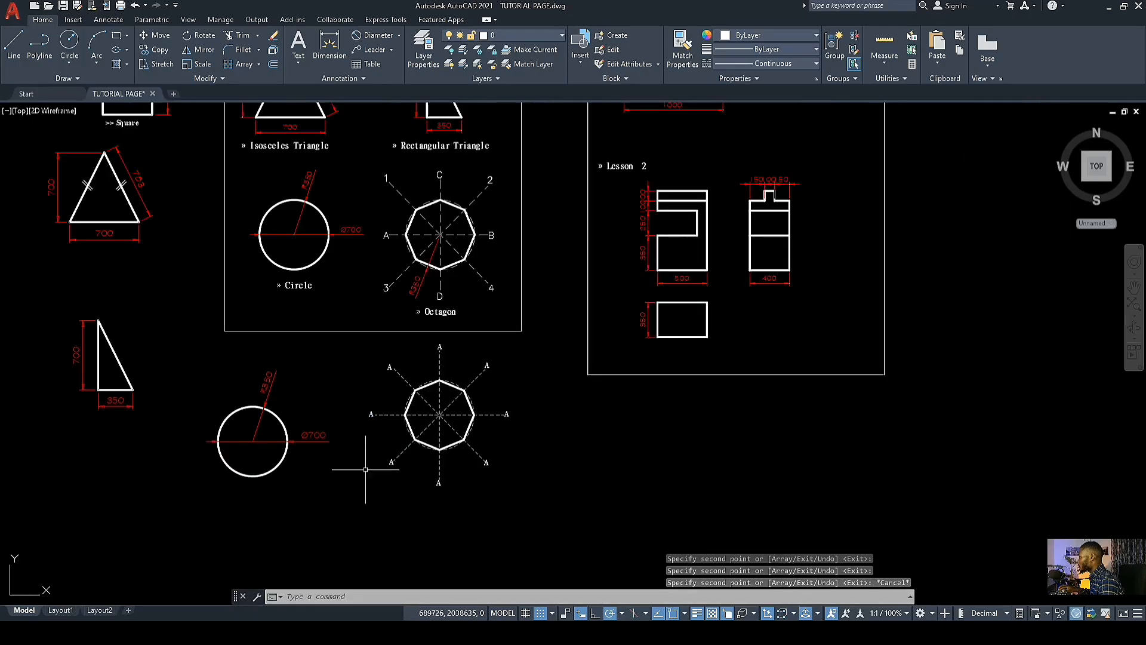
Step: Change the label at the new octagon's upper-left diagonal end to "1"
scroll(409, 394, "up", 2)
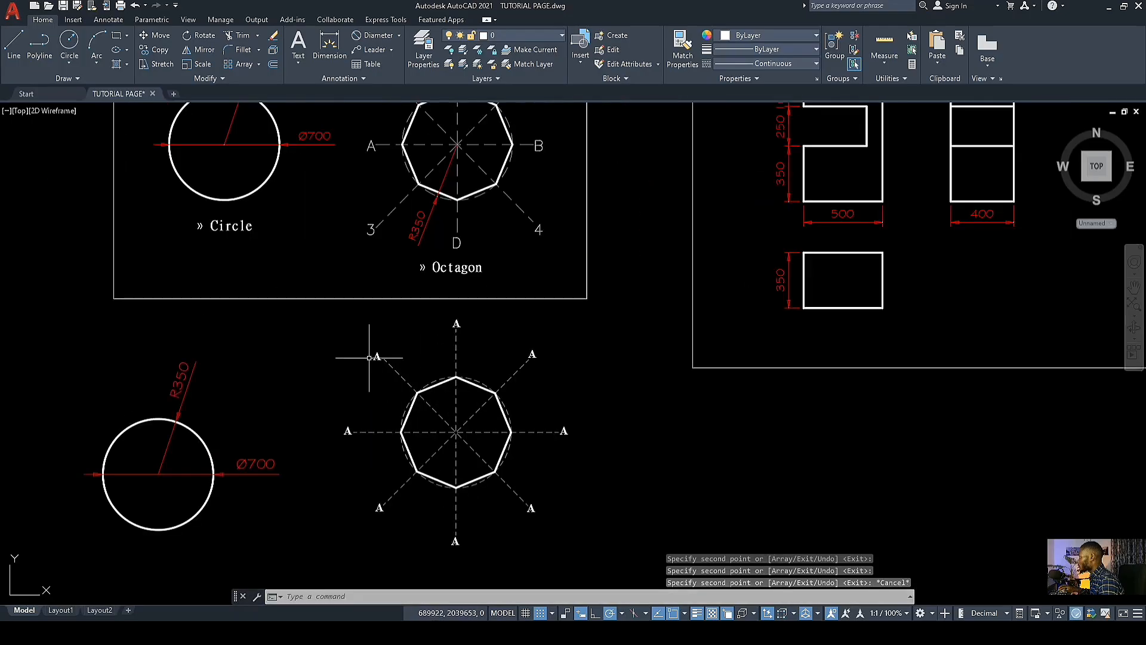
double_click(376, 356)
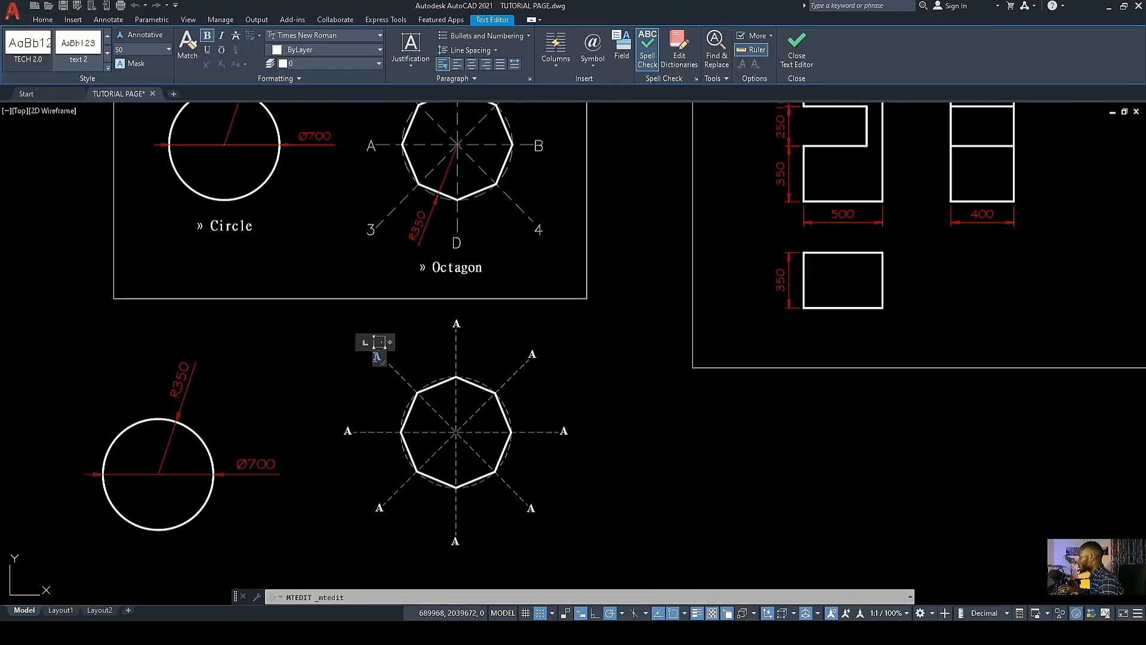
scroll(362, 369, "up", 2)
scroll(364, 367, "up", 5)
scroll(475, 338, "up", 2)
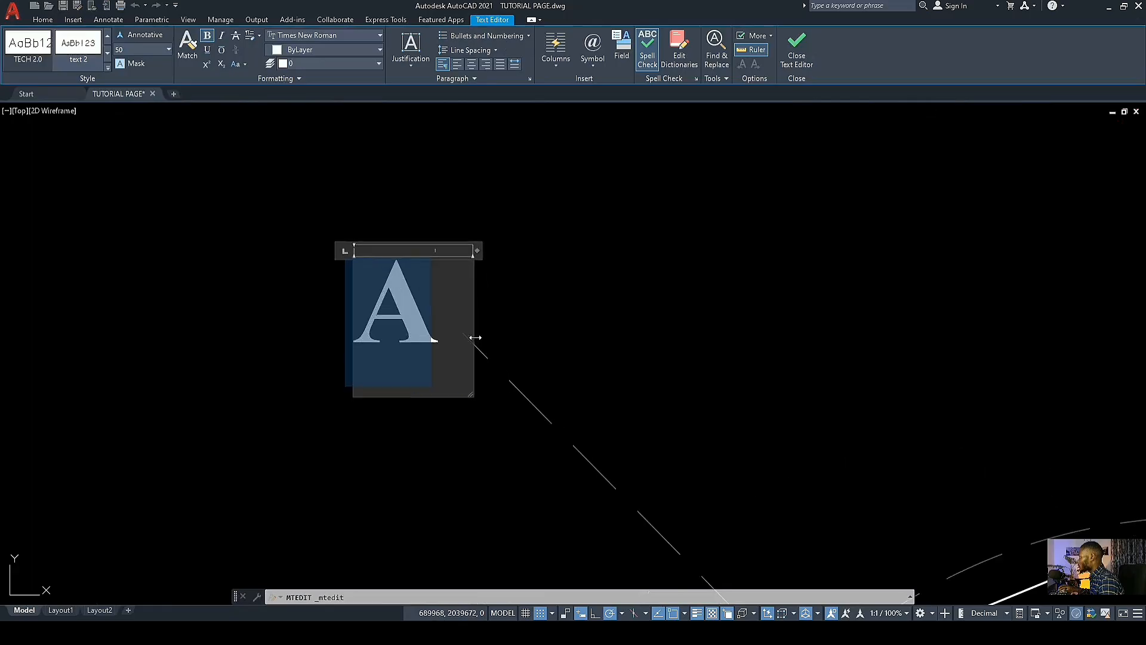
type("1")
left_click(350, 427)
scroll(453, 410, "down", 5)
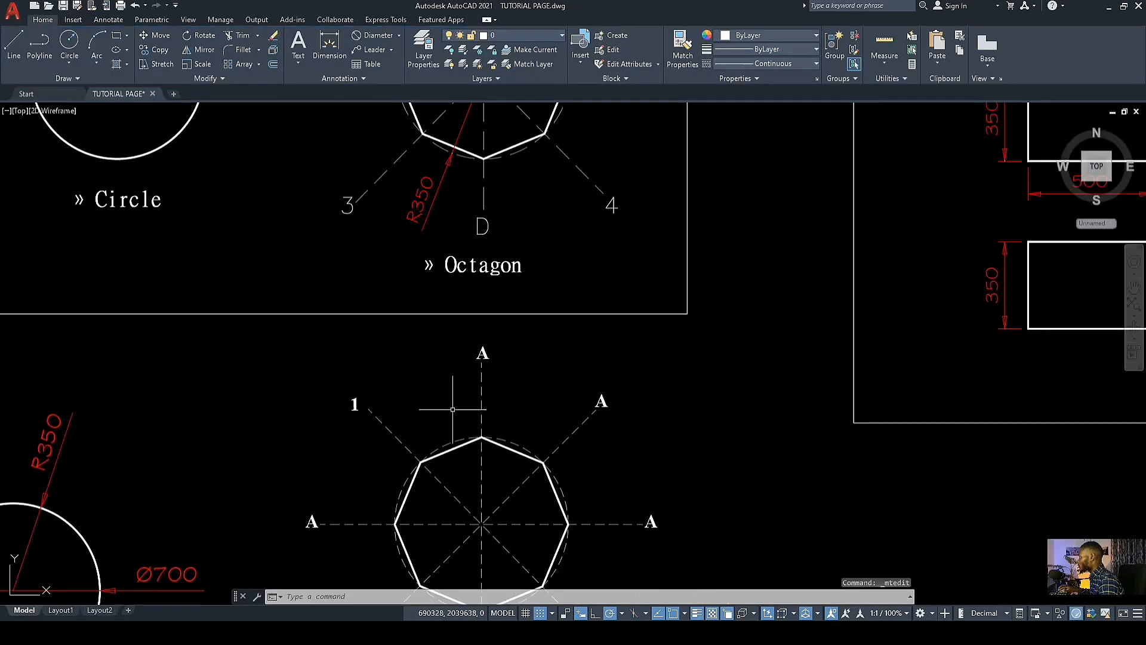
Step: Change the label at the top end of the new octagon's vertical axis to "C"
scroll(498, 362, "up", 4)
double_click(479, 354)
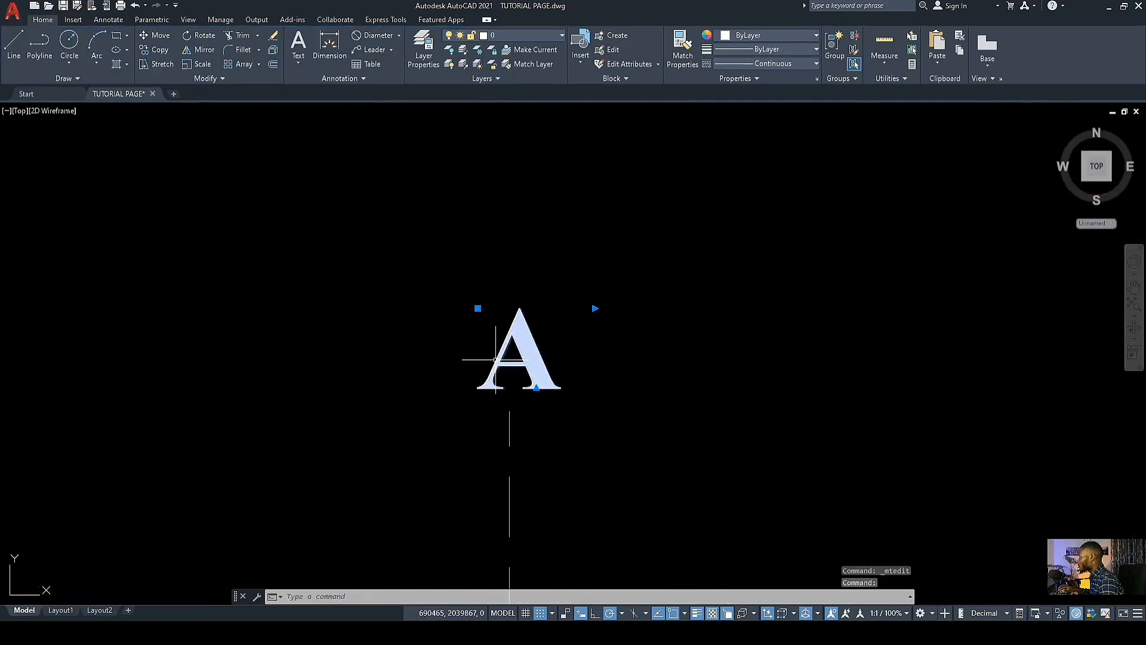
scroll(453, 413, "down", 5)
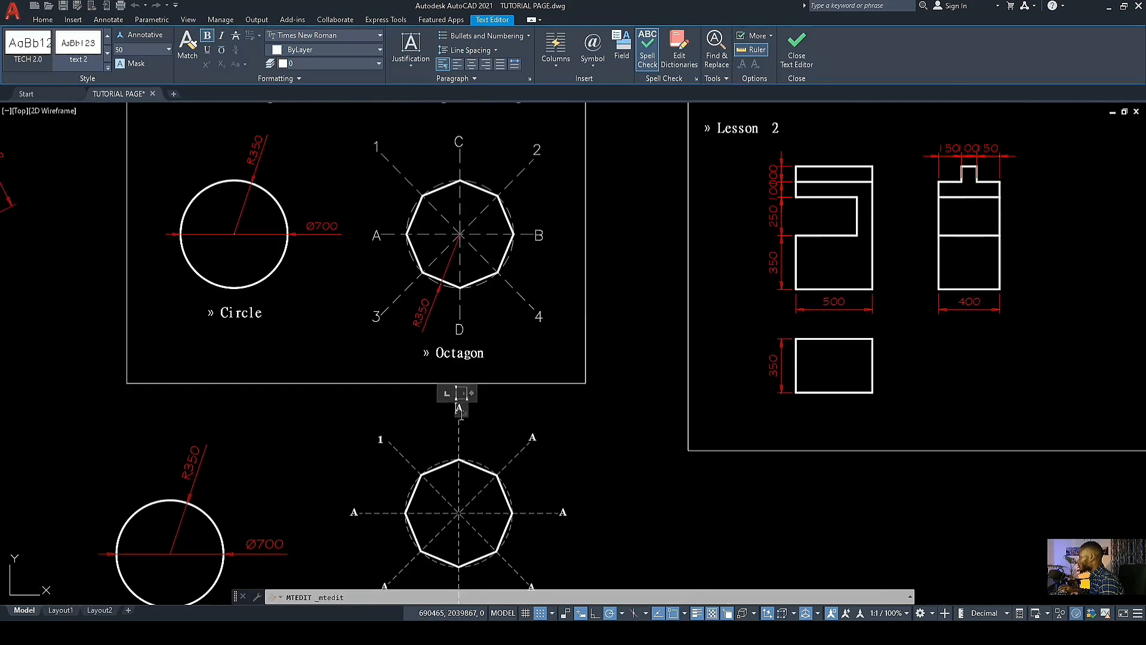
scroll(458, 372, "up", 5)
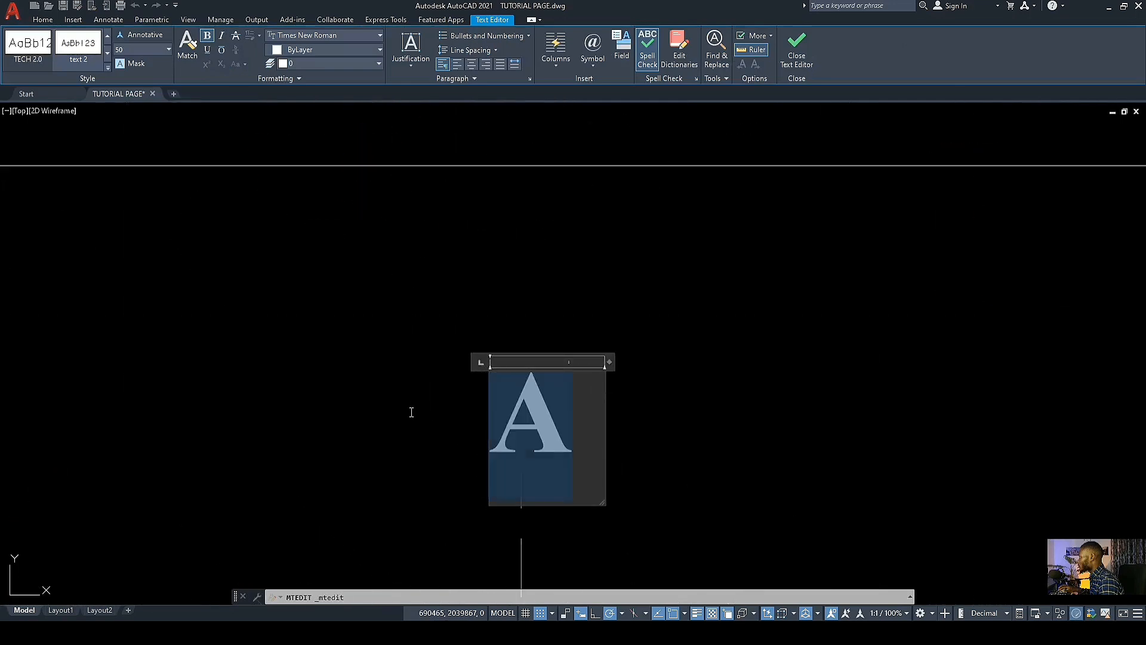
type("C")
left_click(288, 554)
scroll(390, 455, "down", 6)
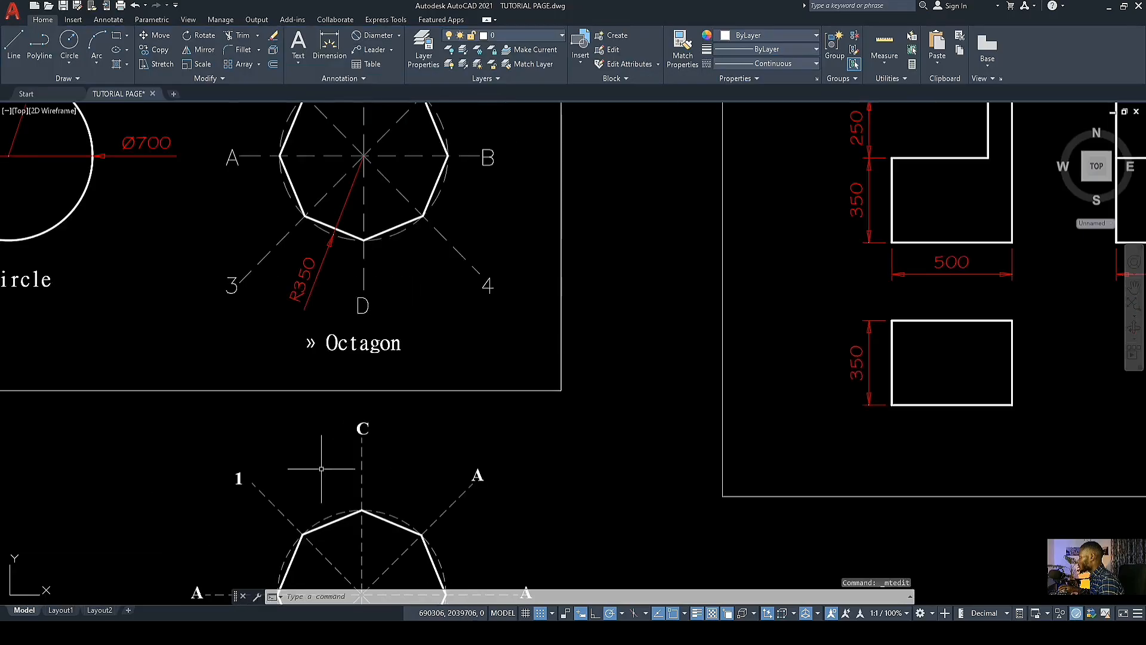
middle_click_drag(336, 487, 388, 425)
scroll(396, 426, "down", 4)
scroll(388, 443, "up", 2)
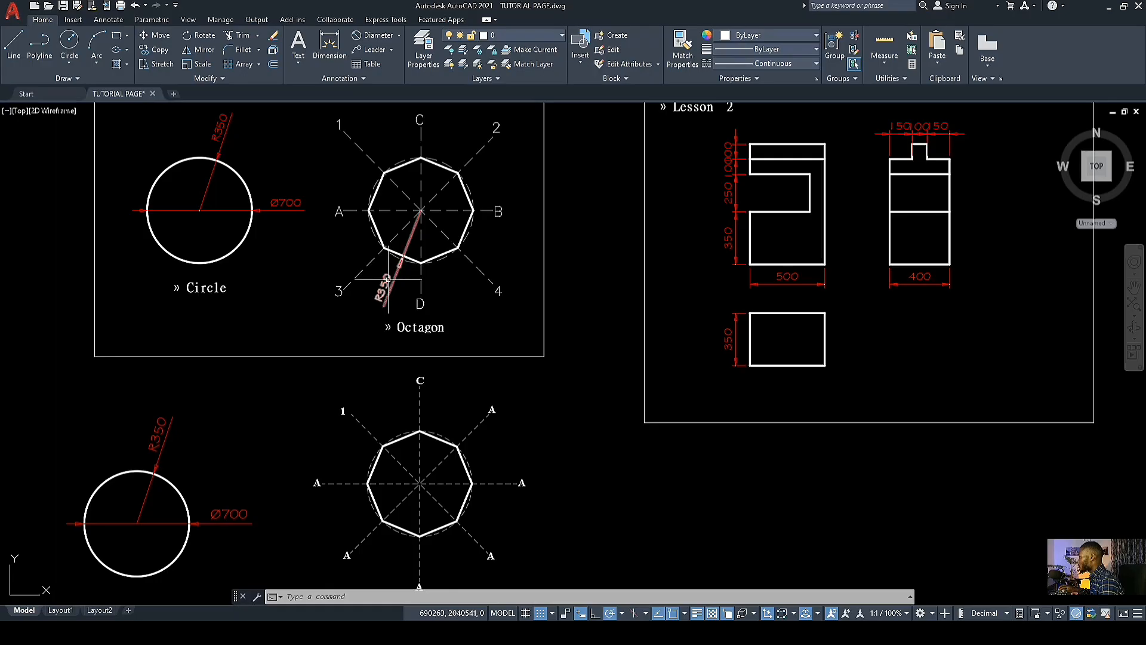
left_click(398, 37)
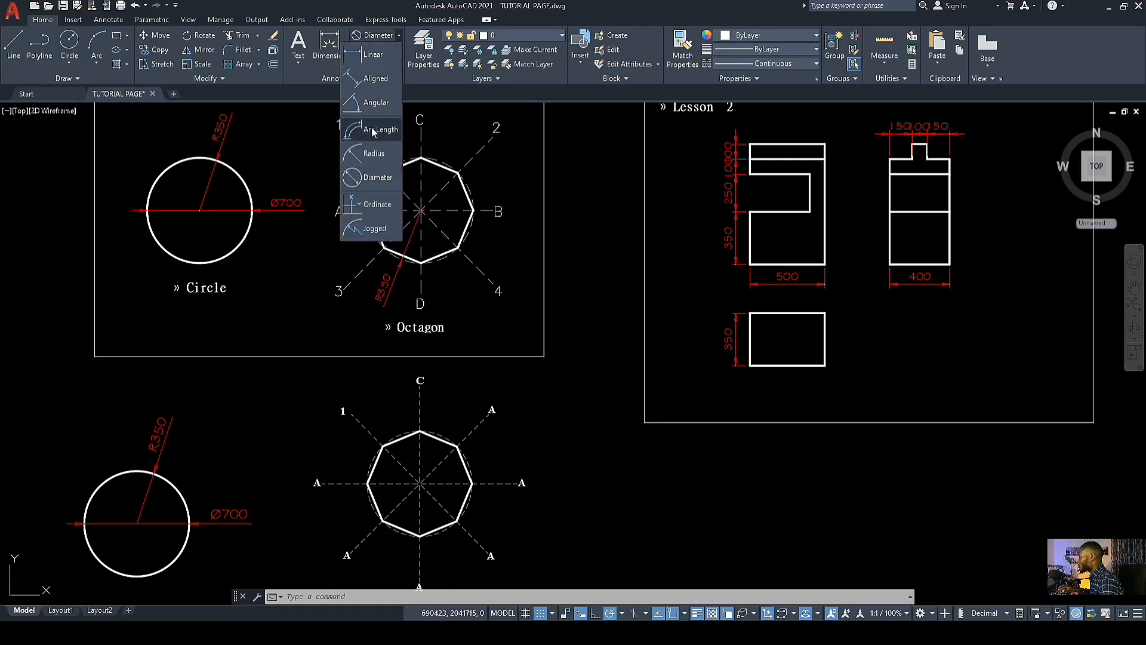
left_click(373, 155)
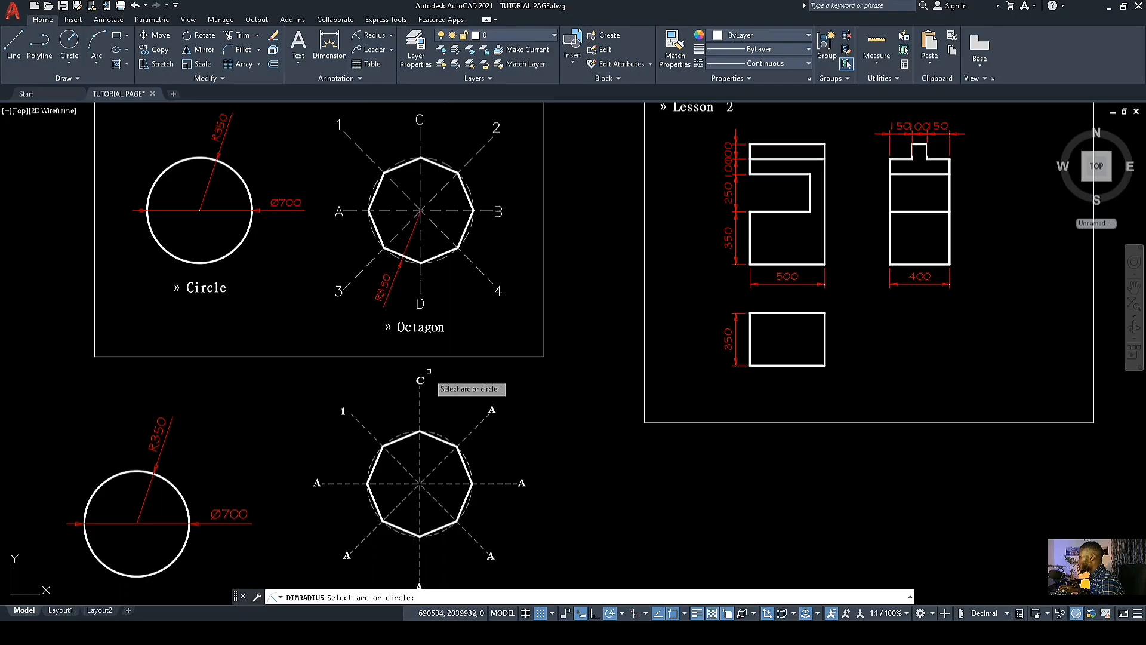
scroll(445, 437, "up", 2)
left_click(443, 439)
scroll(466, 440, "down", 2)
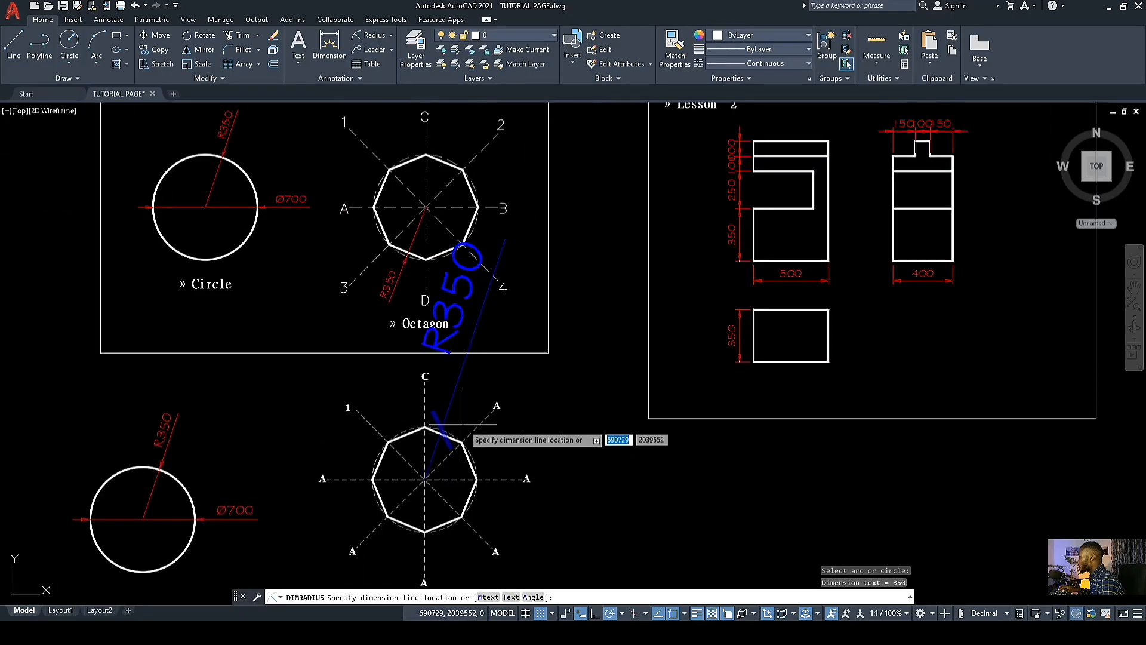
key("Escape")
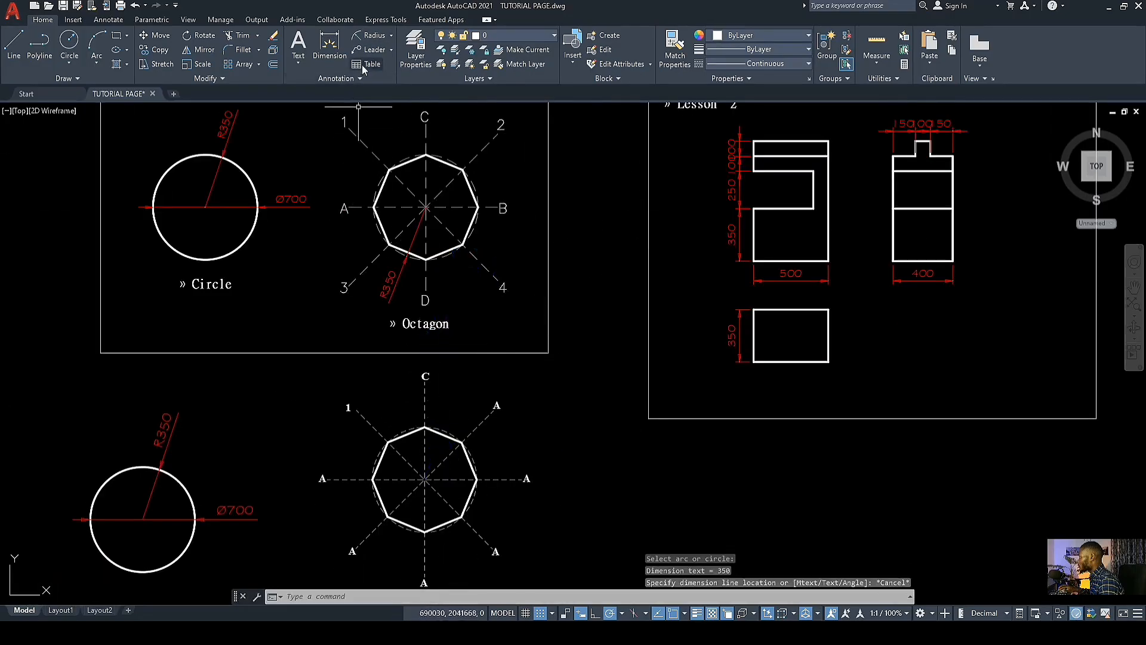
Step: Add a radius dimension to the dashed circle around the new octagon, extending past its upper-right side
left_click(371, 36)
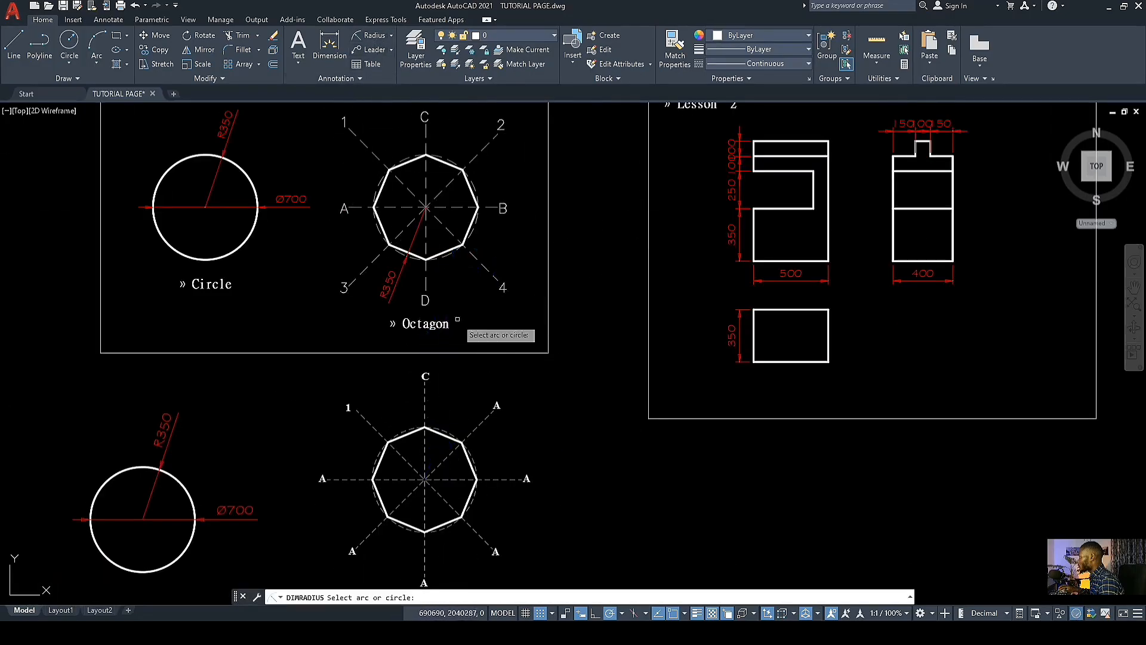
left_click(459, 427)
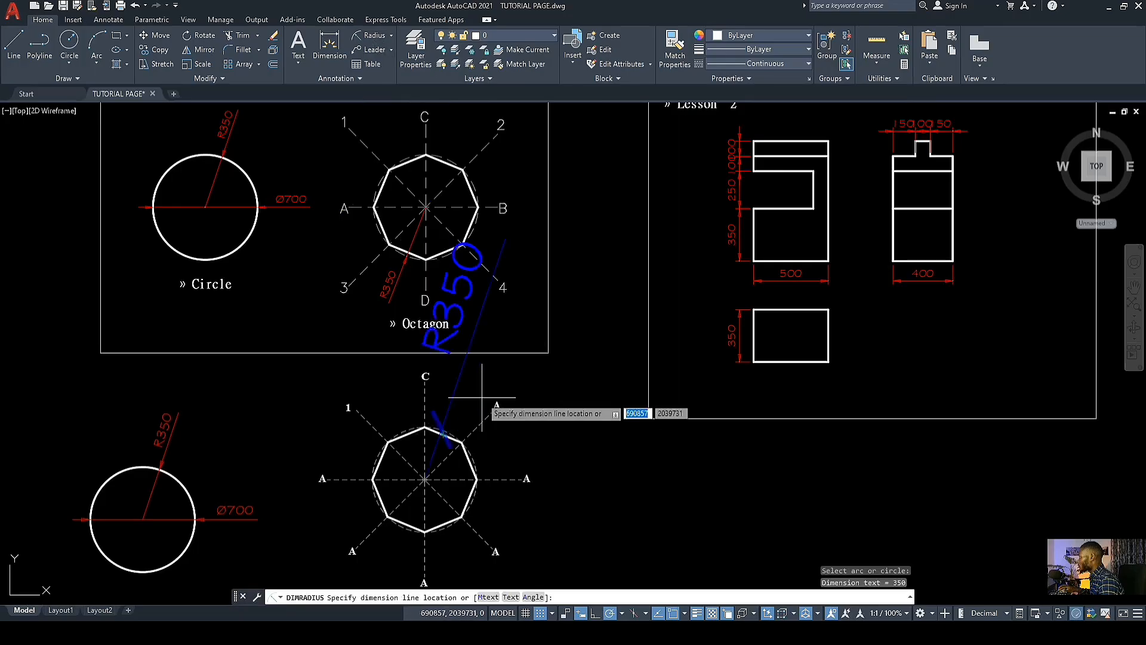
left_click(482, 394)
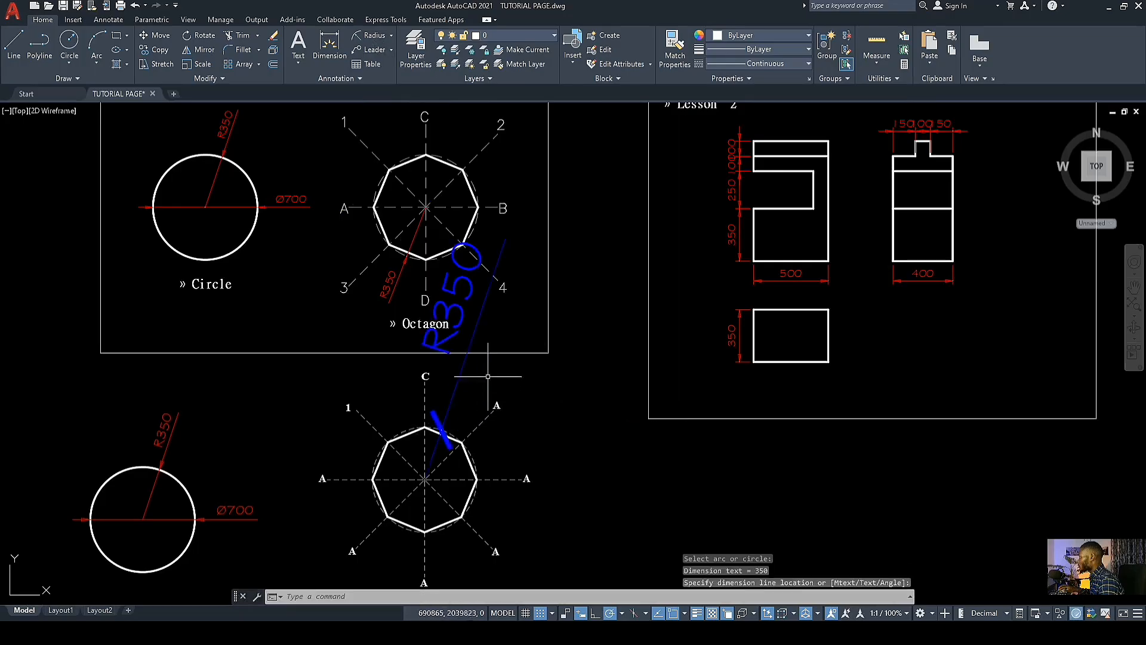
Step: Match the properties of the redrawn circle's Ø700 dimension onto the octagon's radius dimension and end the command
left_click(672, 48)
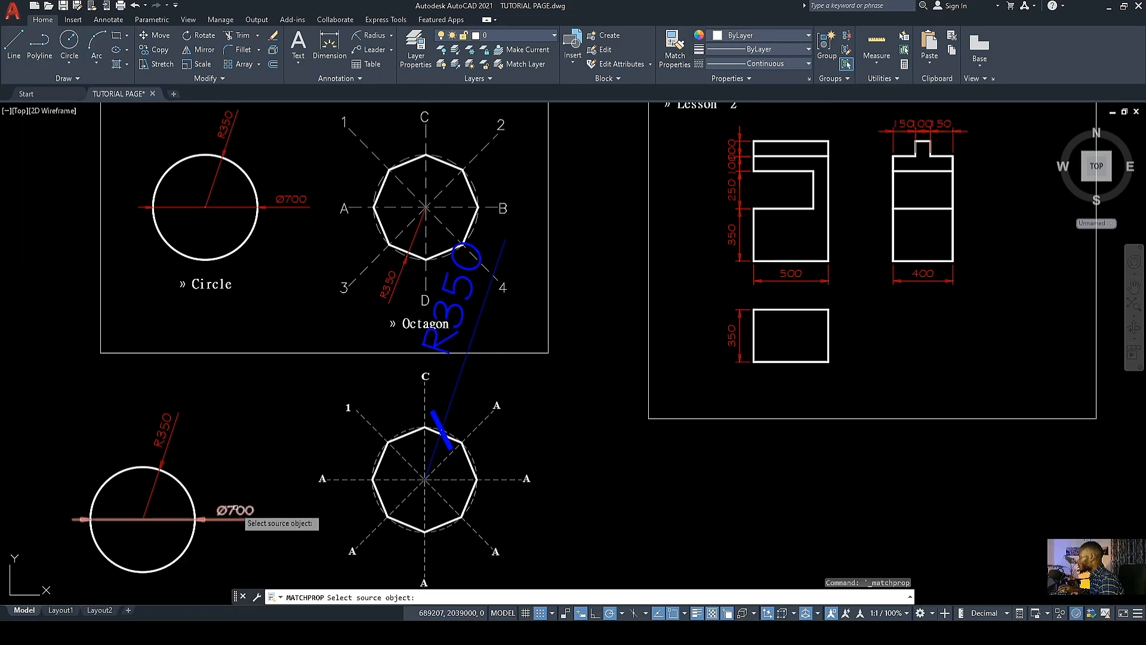
left_click(239, 518)
left_click(458, 379)
key("Escape")
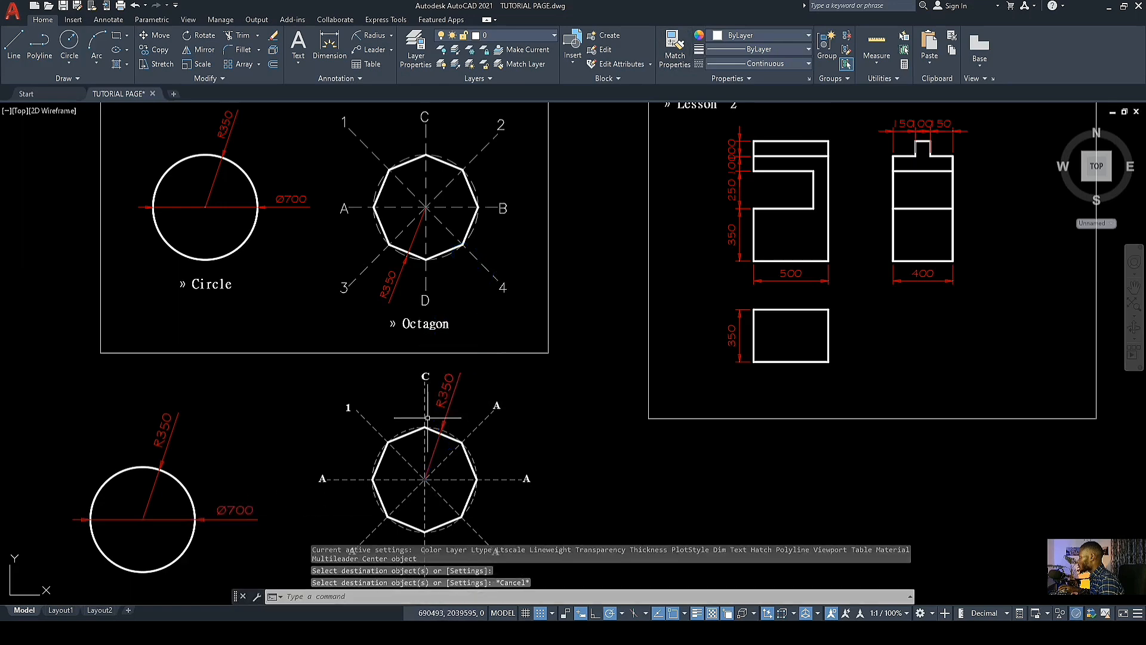
scroll(430, 418, "up", 2)
scroll(297, 376, "down", 4)
middle_click_drag(328, 442, 335, 438)
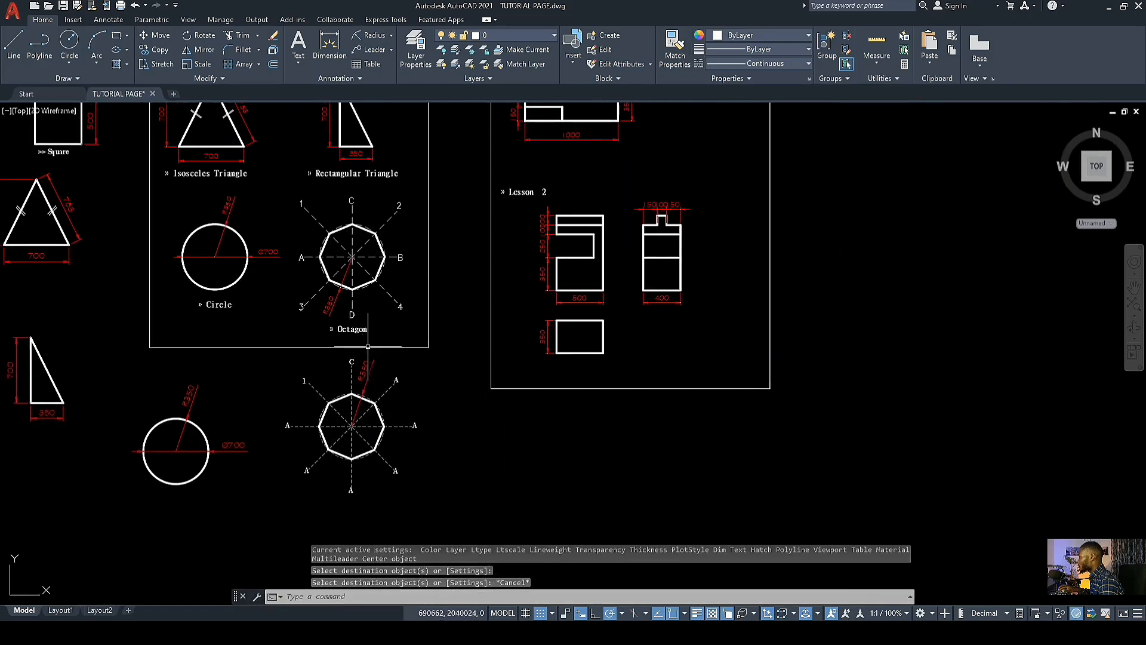
scroll(335, 358, "up", 2)
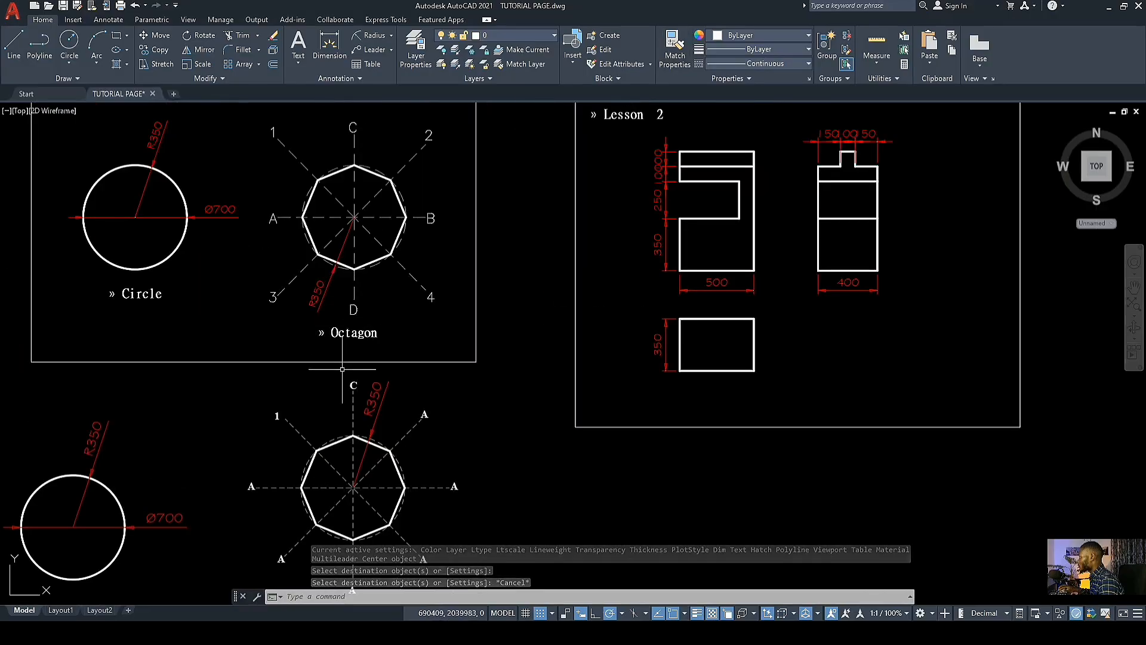
scroll(343, 388, "down", 4)
middle_click_drag(290, 320, 331, 379)
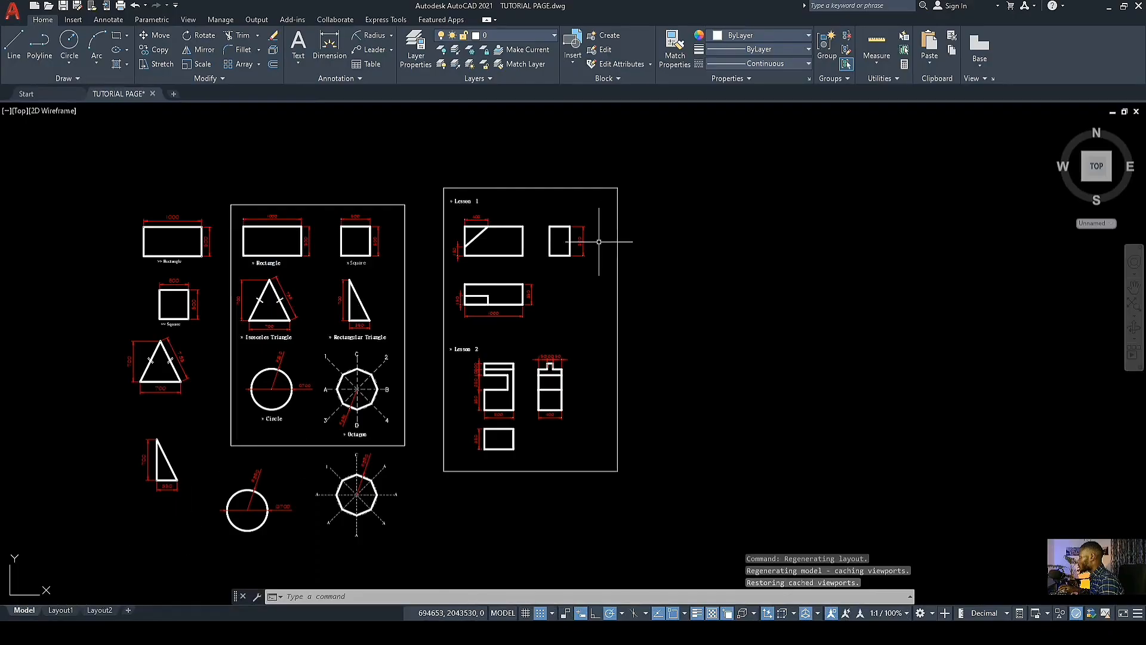
Step: Examine the dimensioned views in the Lesson 1 and Lesson 2 drawings on the lesson sheet
scroll(452, 383, "up", 2)
scroll(440, 358, "up", 1)
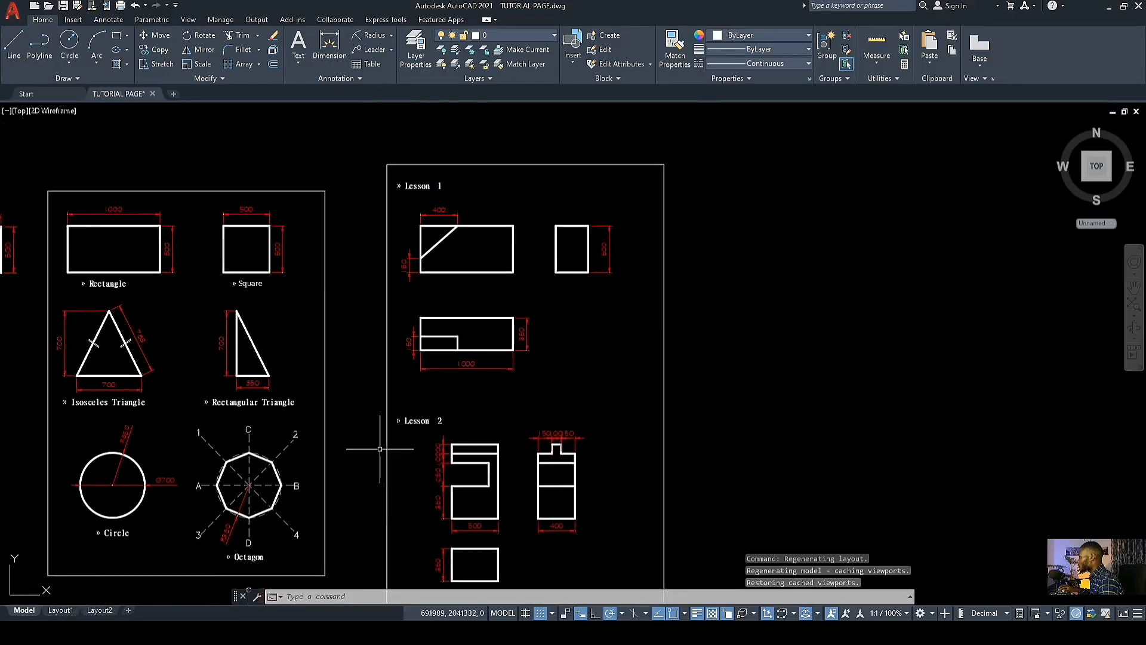
scroll(443, 326, "up", 3)
mouse_move(443, 326)
middle_mouse_down()
mouse_move(391, 365)
mouse_move(360, 429)
middle_mouse_up()
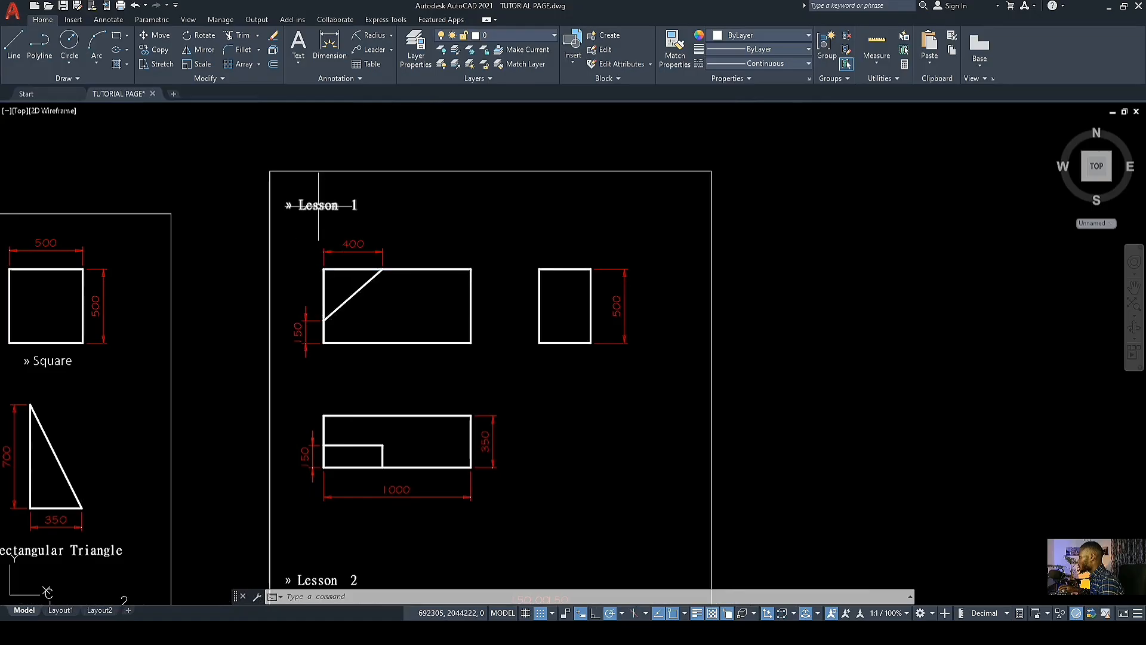
scroll(394, 311, "down", 2)
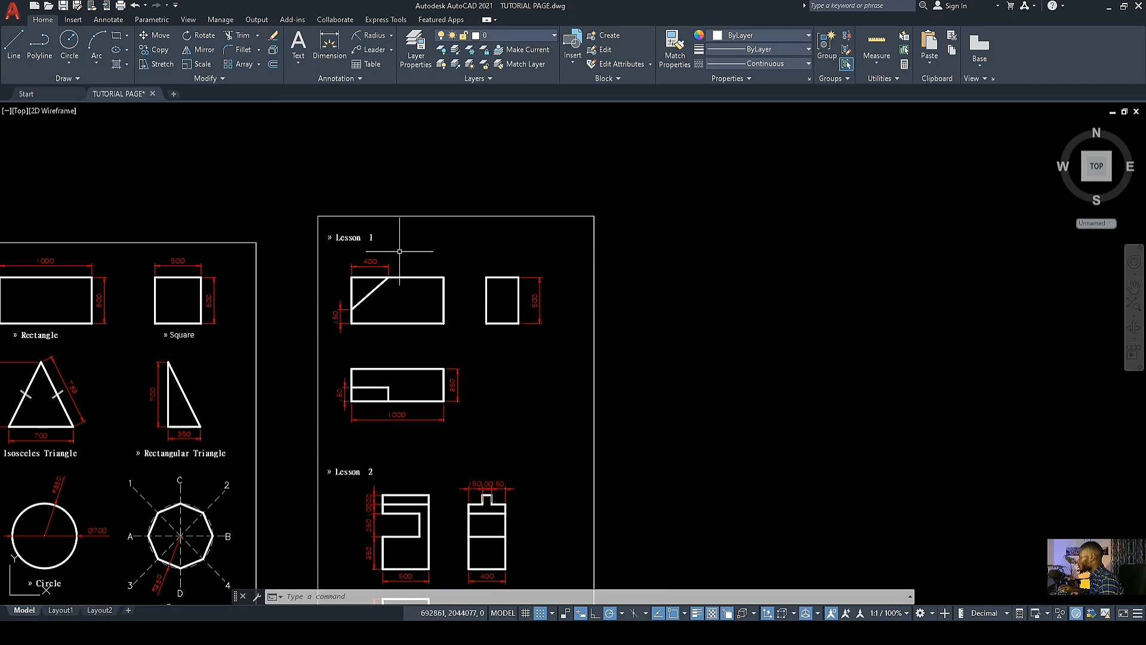
scroll(401, 371, "up", 2)
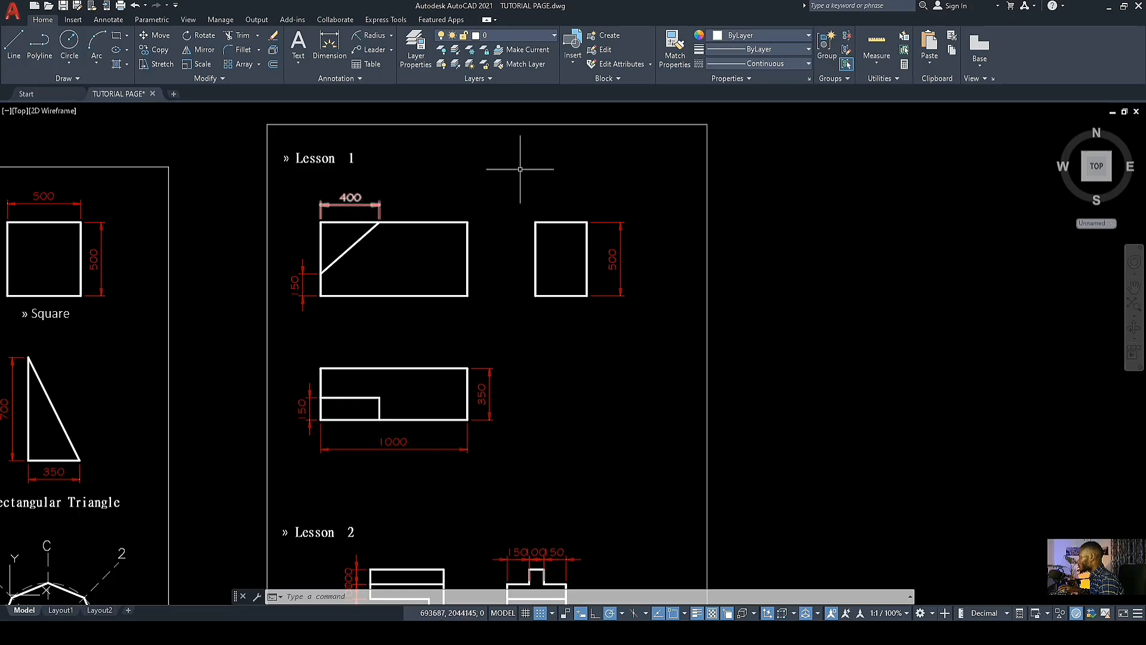
scroll(412, 216, "down", 4)
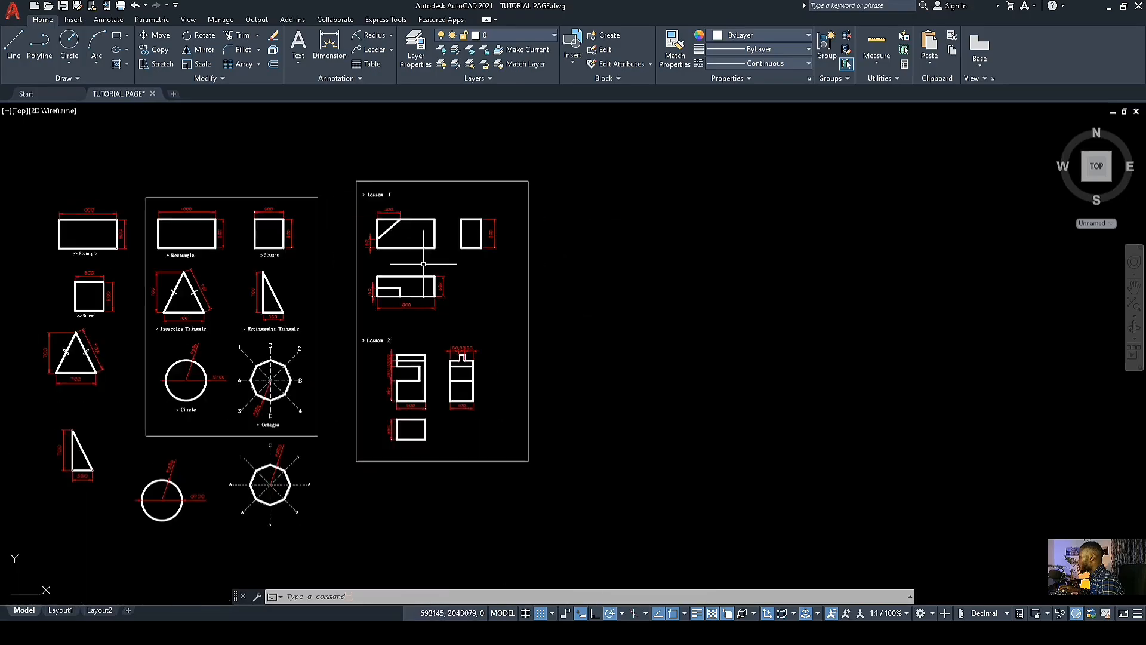
scroll(410, 400, "up", 4)
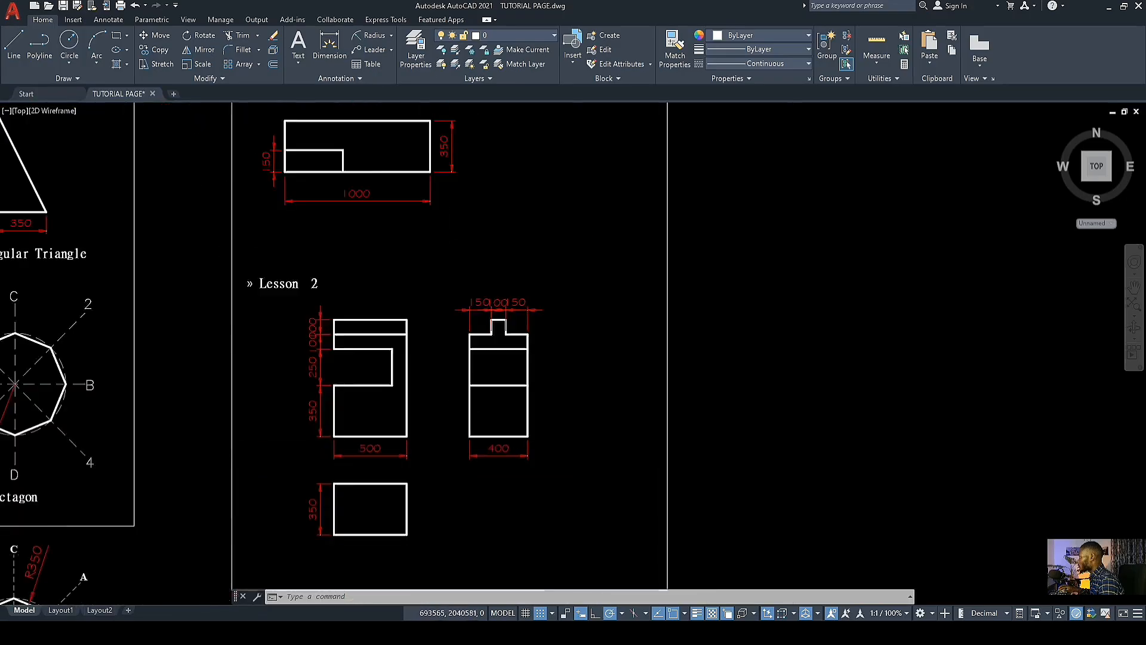
scroll(464, 412, "down", 2)
scroll(317, 353, "down", 4)
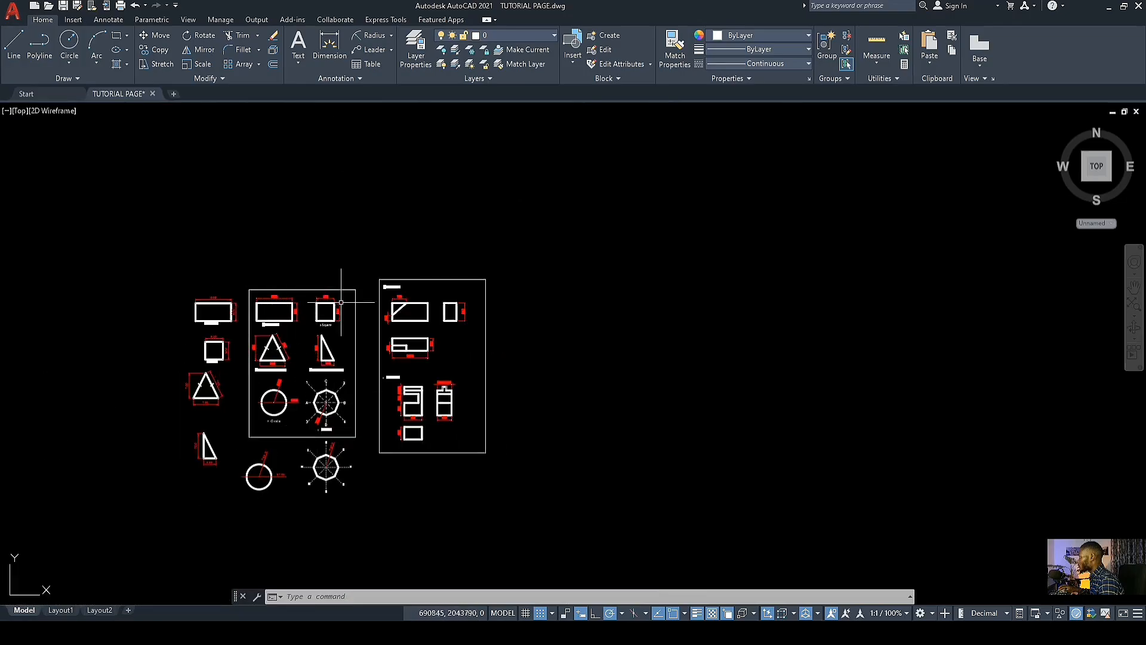
Step: Review the basic shapes on the reference sheet alongside their redrawn copies and the neighbouring lesson sheet
scroll(402, 336, "up", 2)
scroll(439, 283, "up", 4)
scroll(391, 256, "down", 2)
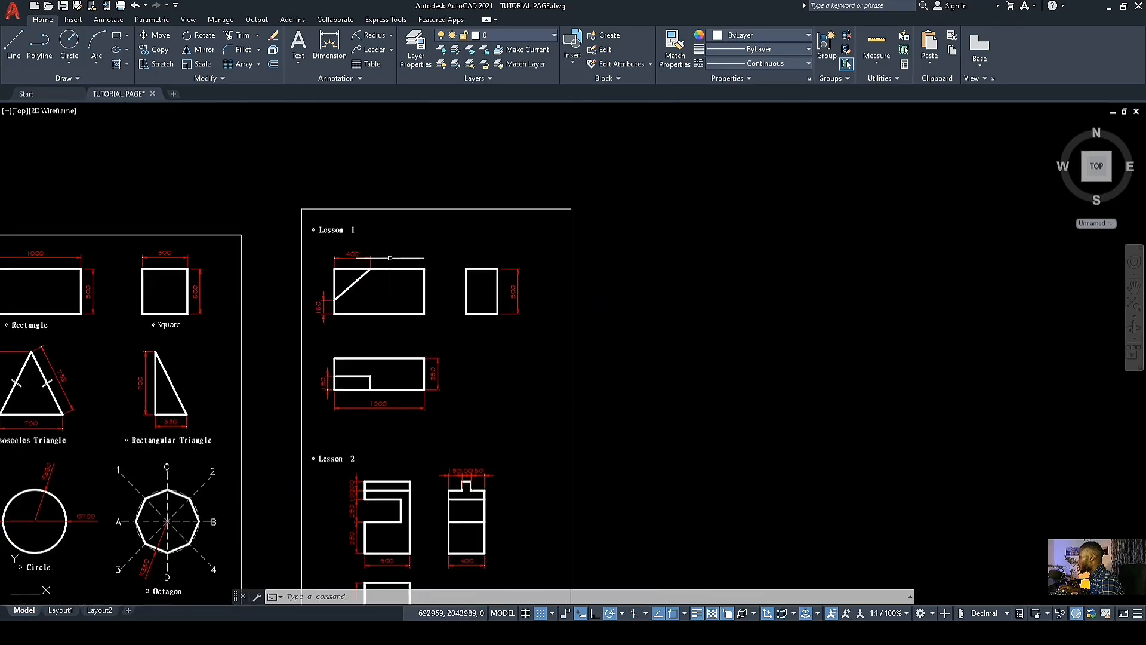
scroll(382, 344, "down", 2)
middle_click_drag(391, 330, 471, 259)
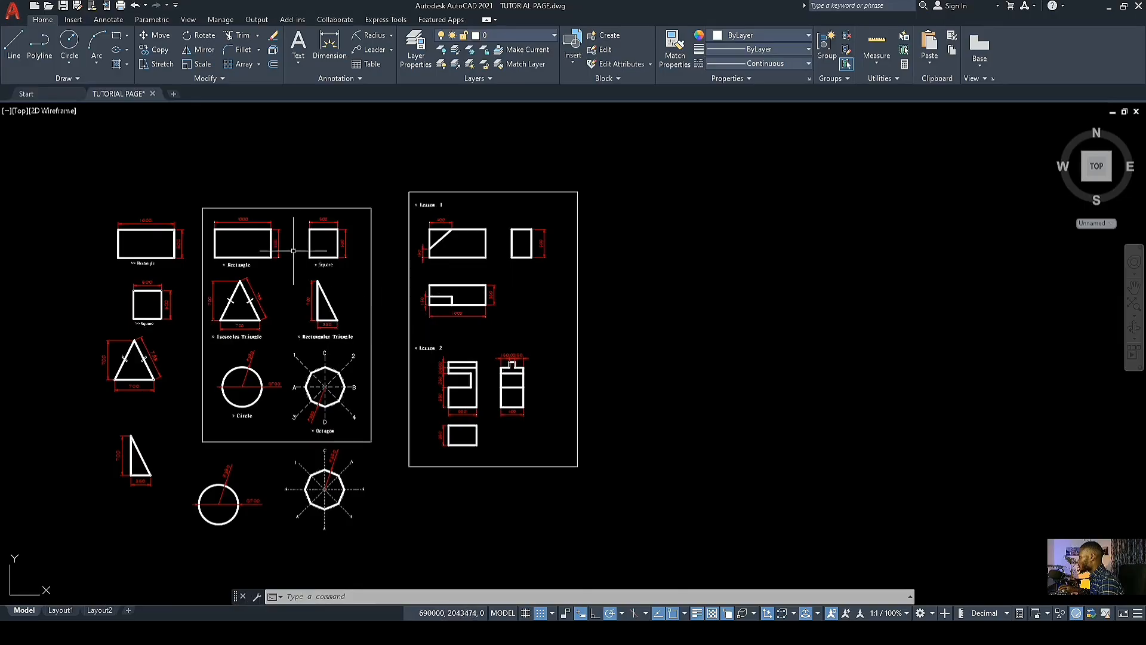
scroll(261, 282, "up", 4)
middle_click_drag(304, 262, 356, 276)
scroll(359, 276, "down", 2)
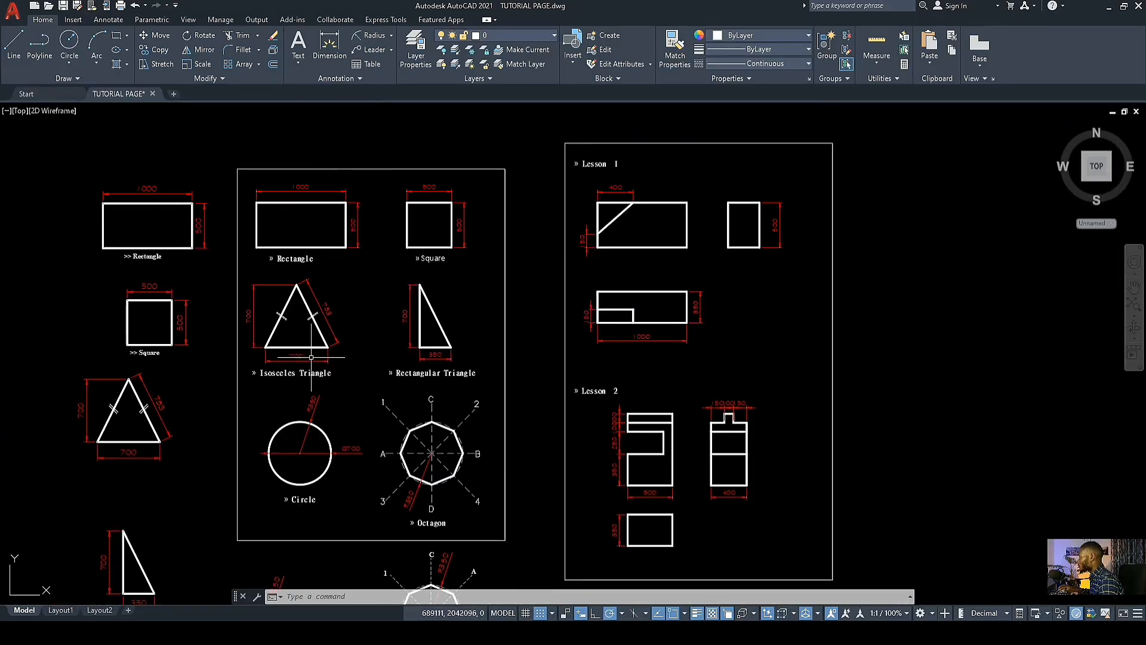
scroll(311, 357, "down", 2)
scroll(552, 293, "up", 2)
scroll(555, 266, "down", 2)
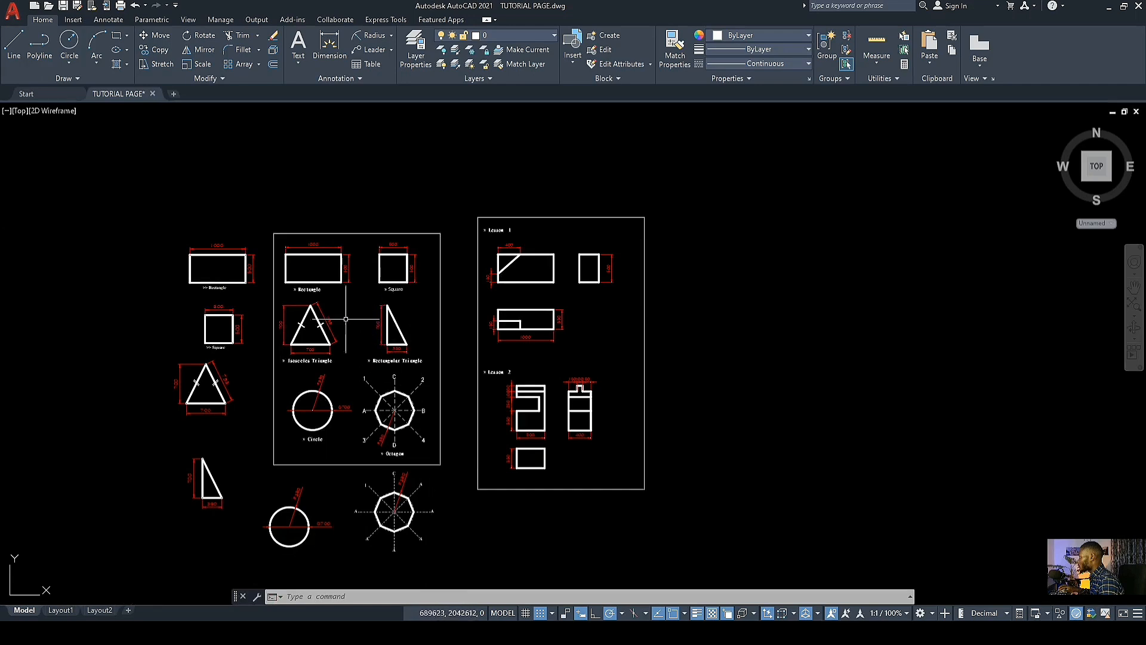
scroll(310, 311, "up", 2)
scroll(461, 333, "down", 2)
scroll(550, 385, "up", 2)
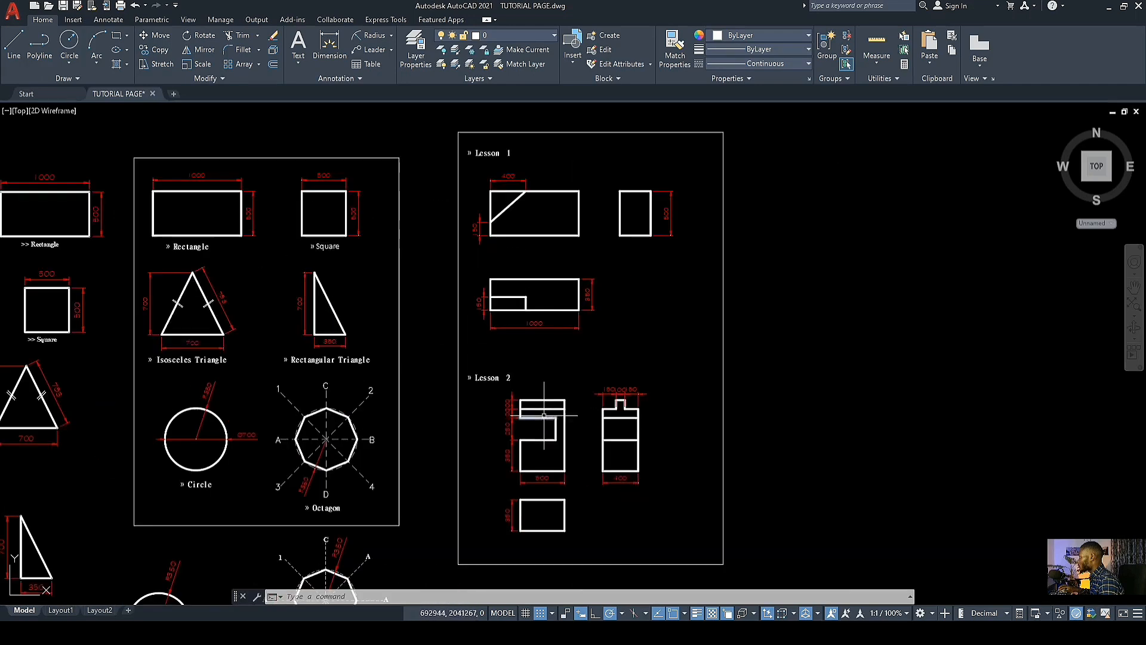
Step: Inspect how the Lesson 1 views are arranged and dimensioned, comparing them with the Lesson 2 views below
middle_click_drag(560, 338, 362, 351)
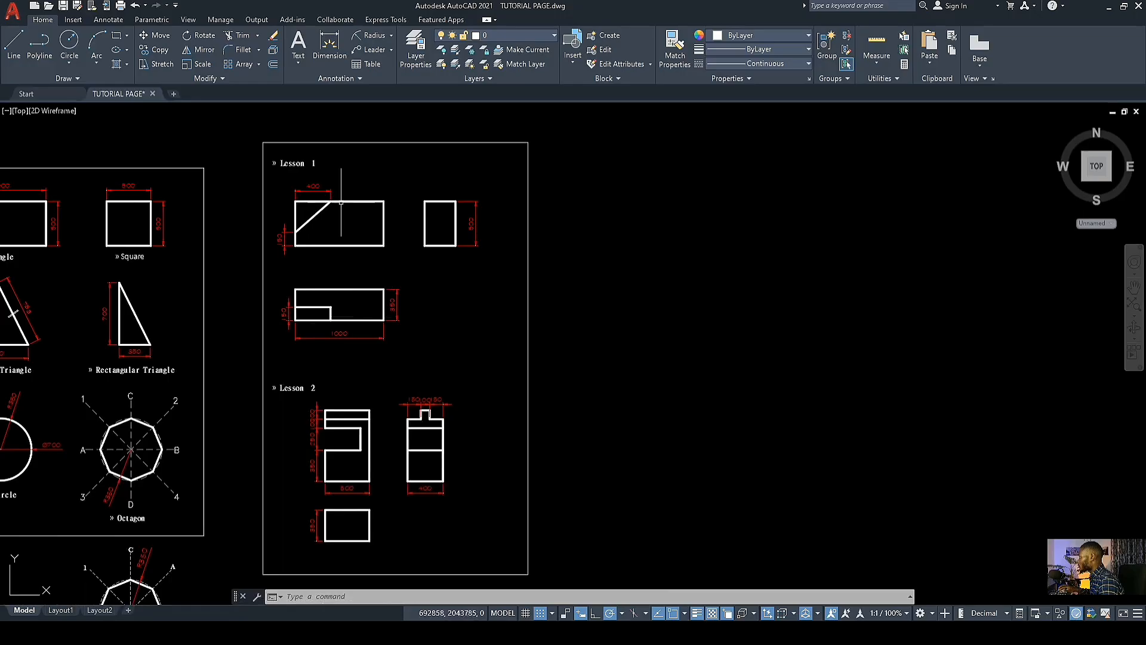
scroll(353, 342, "up", 2)
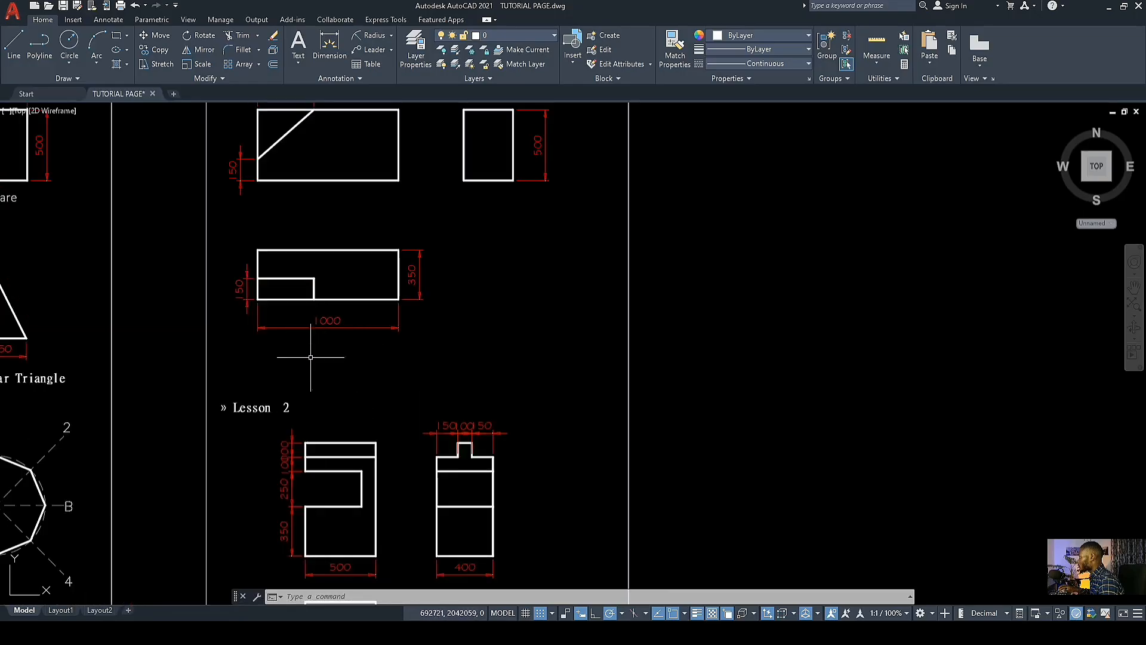
scroll(310, 357, "down", 1)
scroll(358, 382, "down", 1)
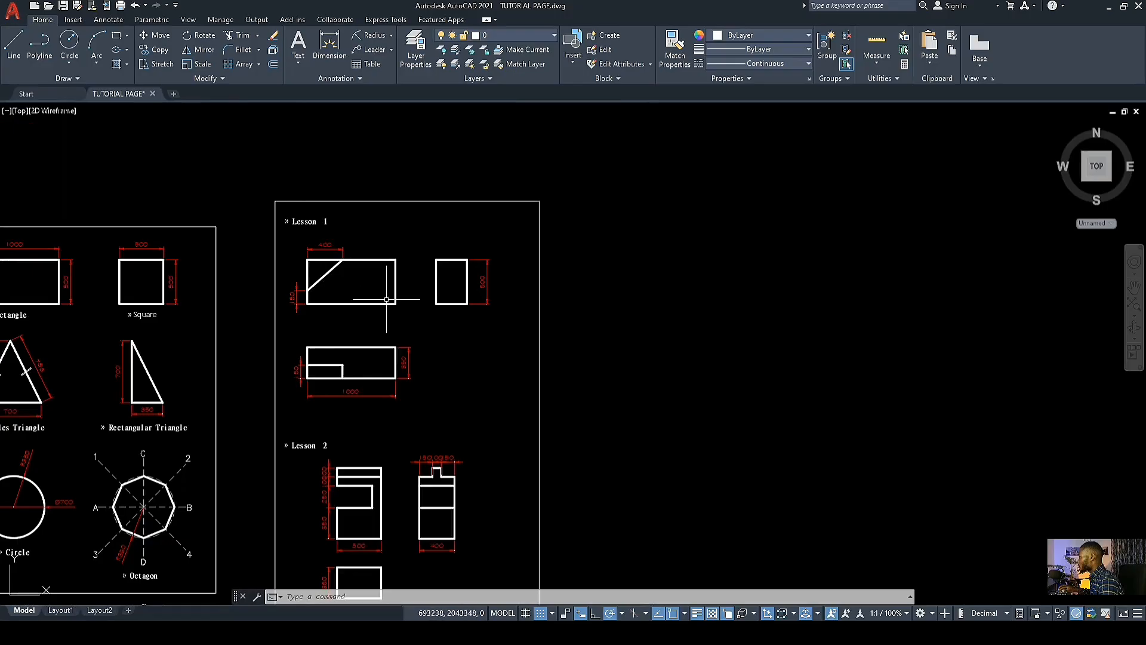
scroll(386, 299, "down", 1)
scroll(353, 312, "up", 2)
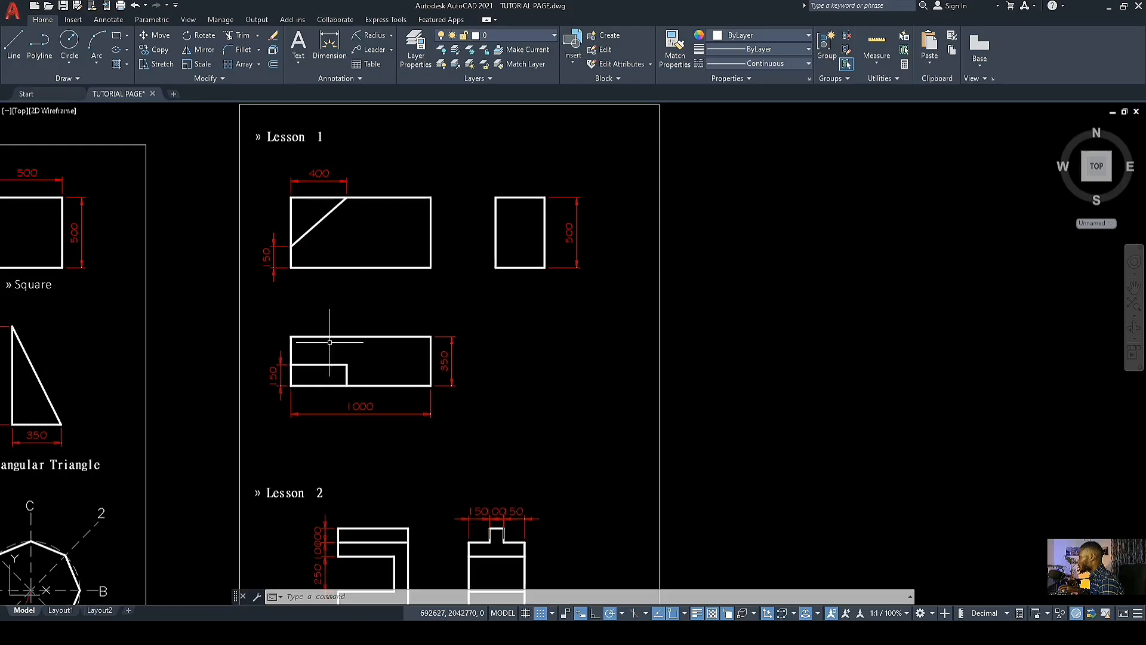
scroll(352, 355, "down", 2)
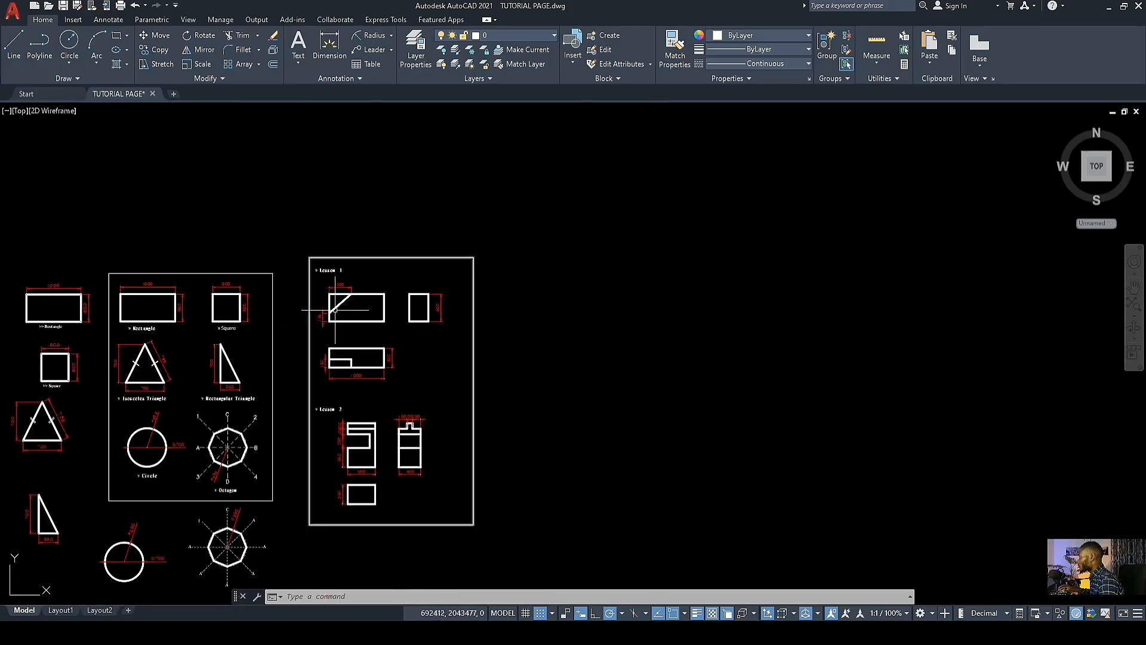